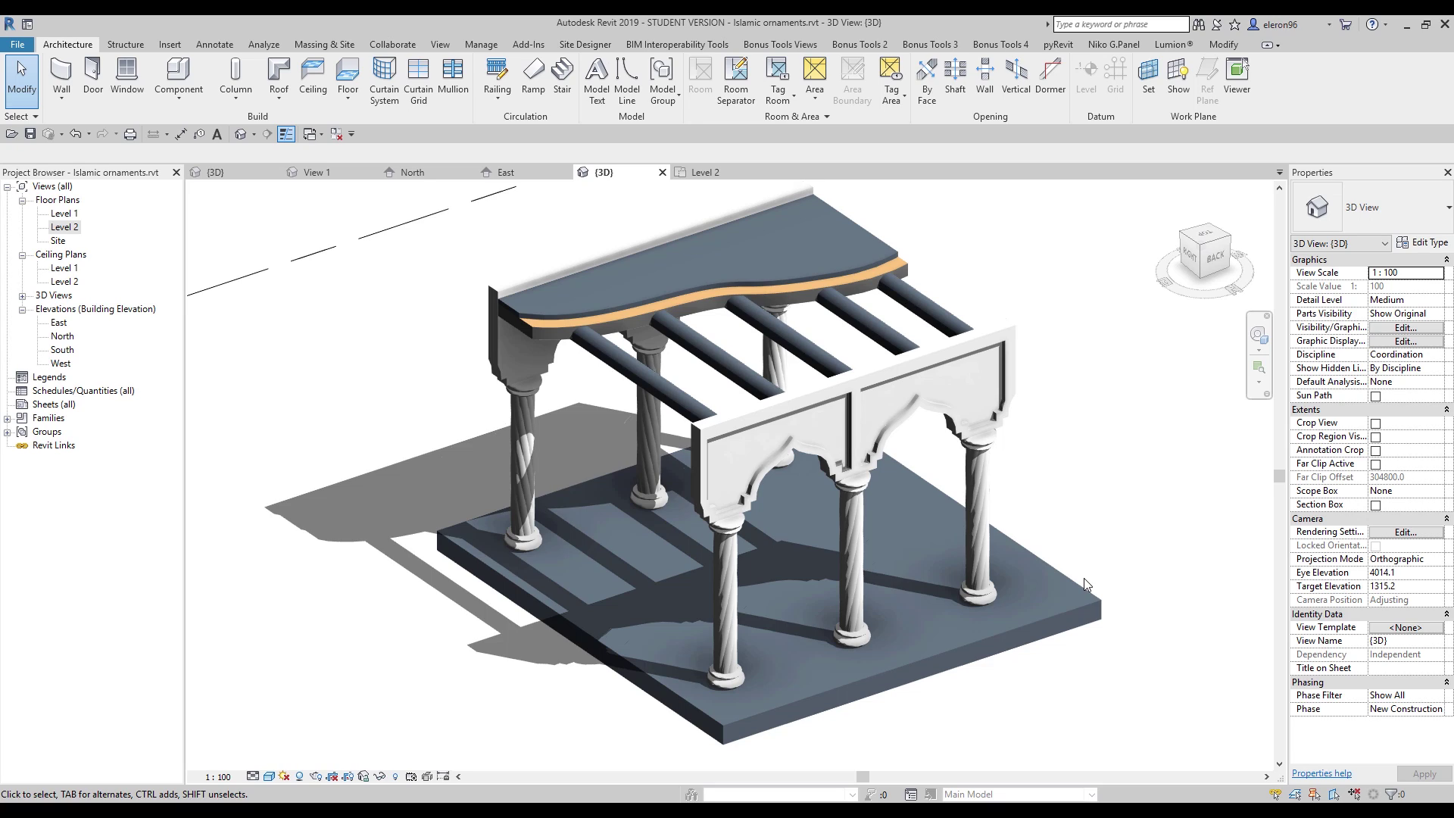
Step: Create a new project based on the Architectural Template
{"action": "key", "text": "ctrl+d"}
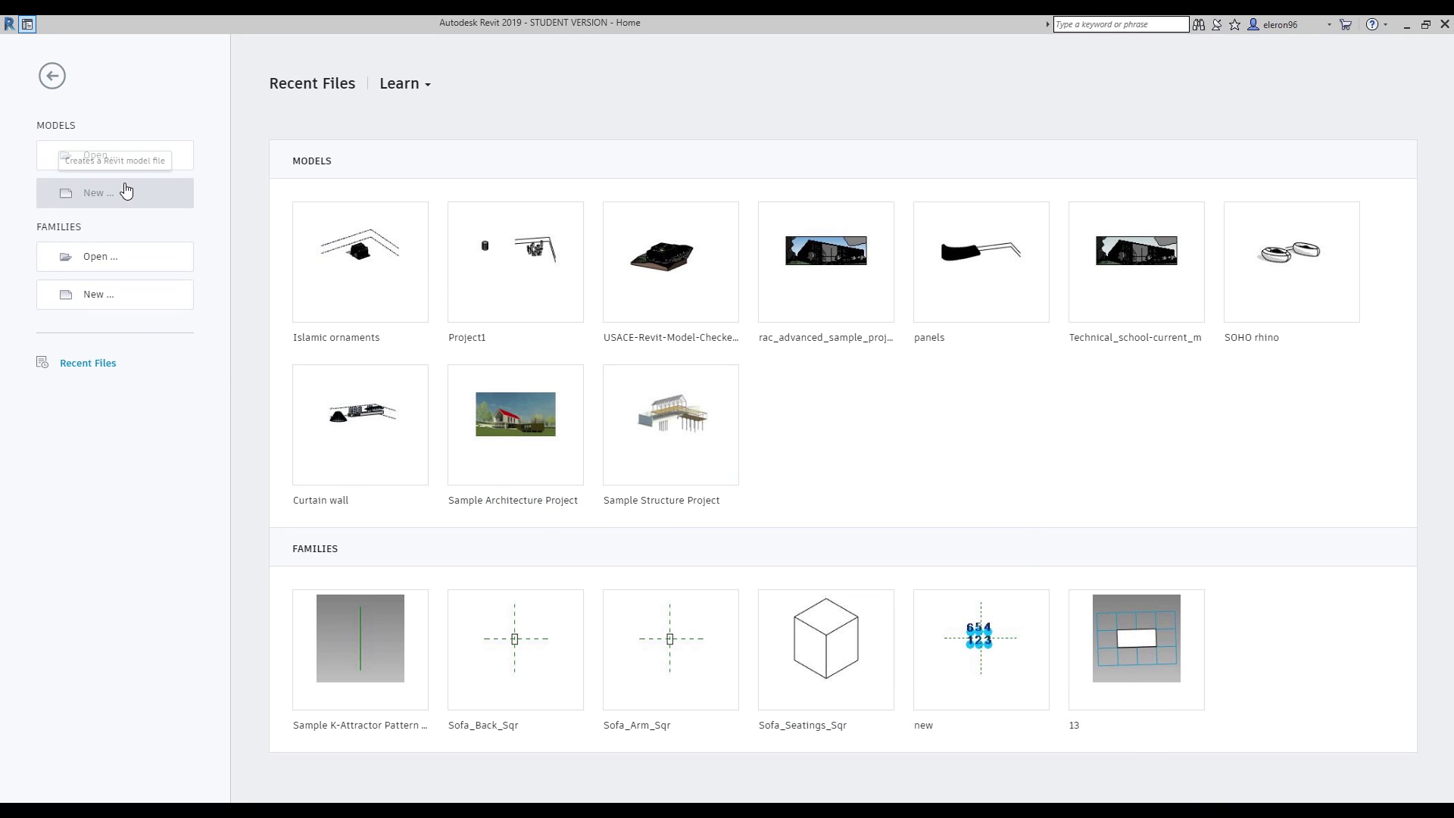
{"action": "left_click", "coordinate": [94, 191]}
{"action": "left_click", "coordinate": [639, 388]}
{"action": "left_click", "coordinate": [636, 412]}
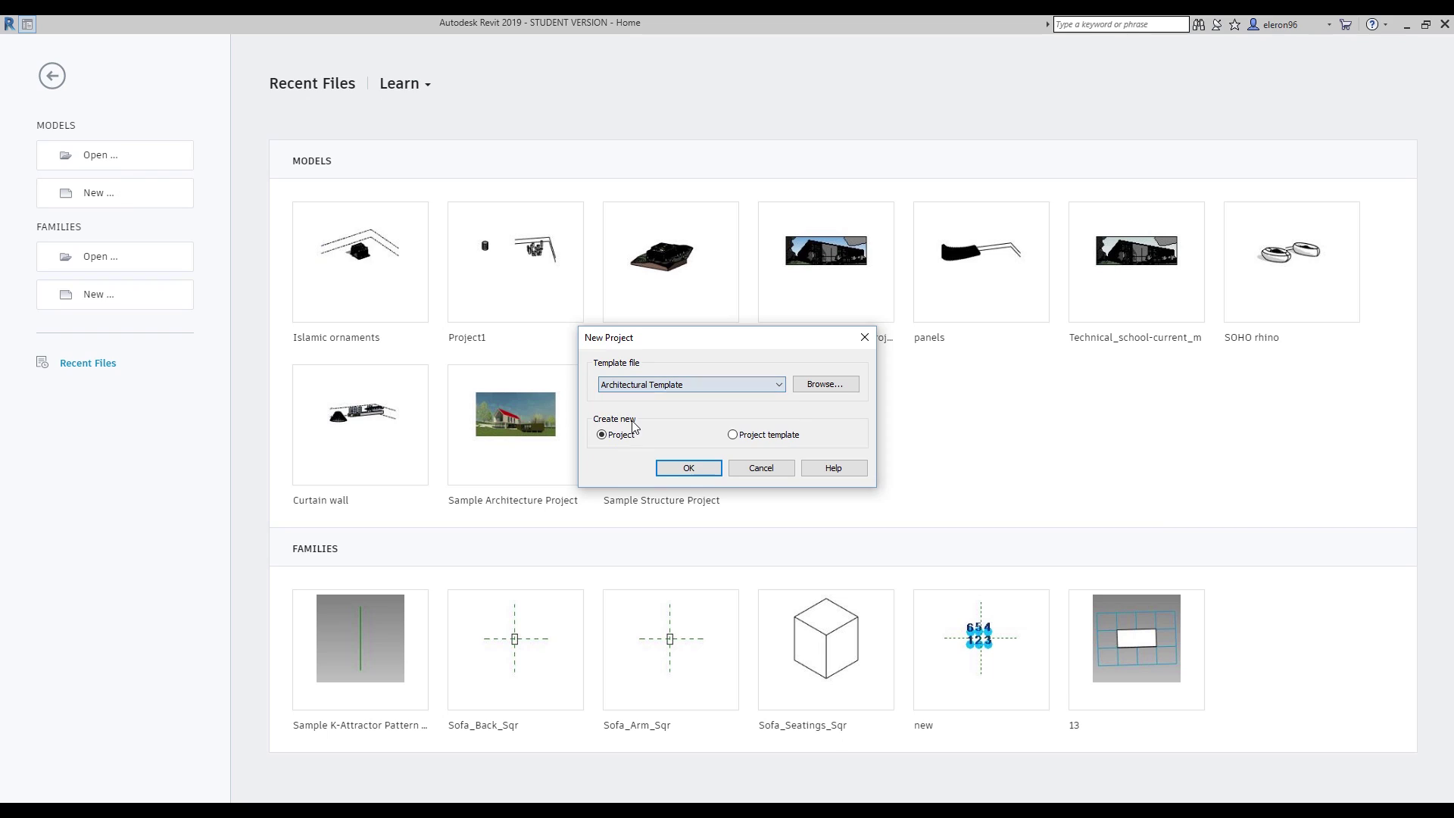
{"action": "left_click", "coordinate": [668, 468]}
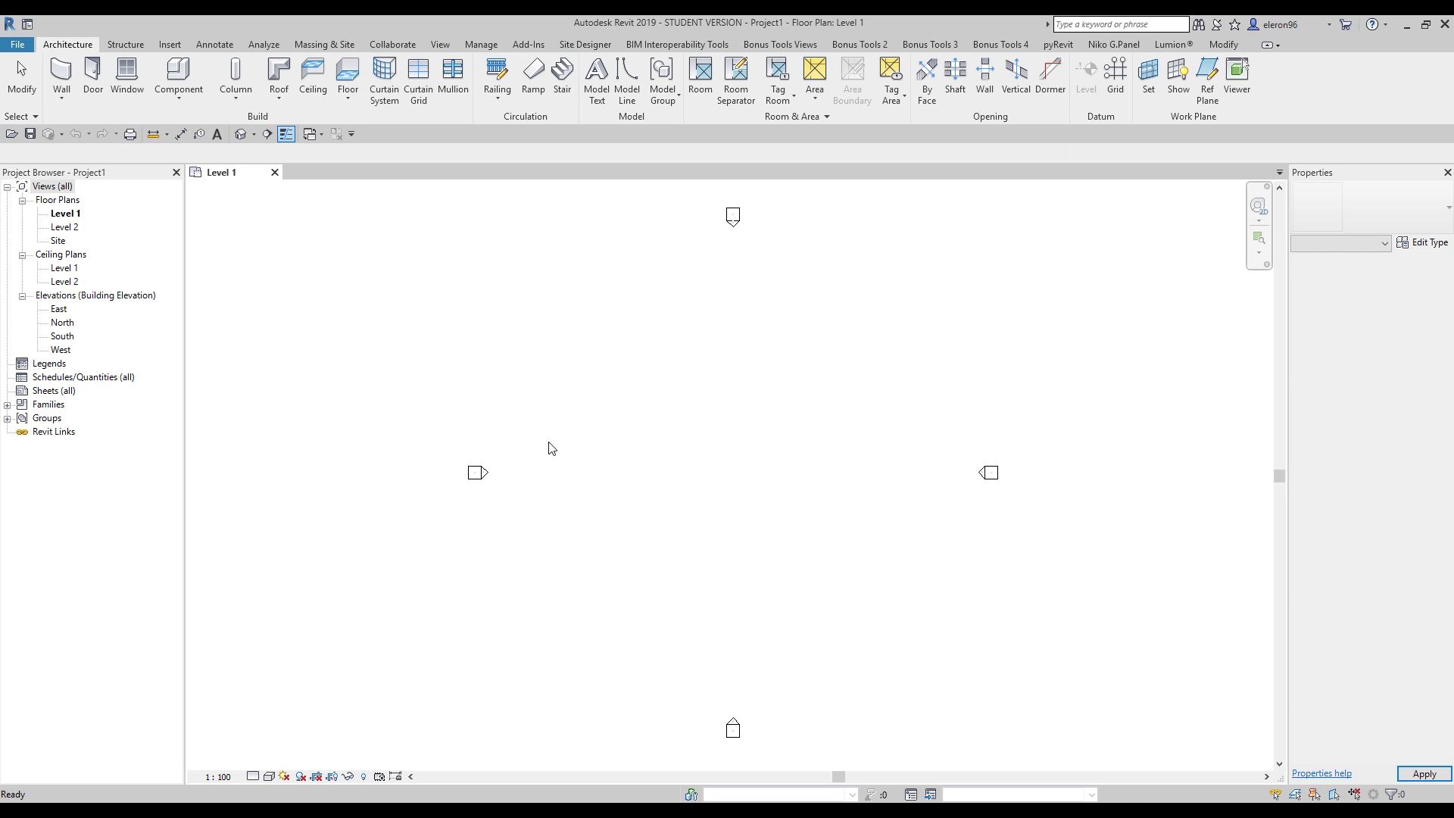
Step: Create a new conceptual mass family from the Metric Mass.rft template
{"action": "left_click", "coordinate": [16, 44]}
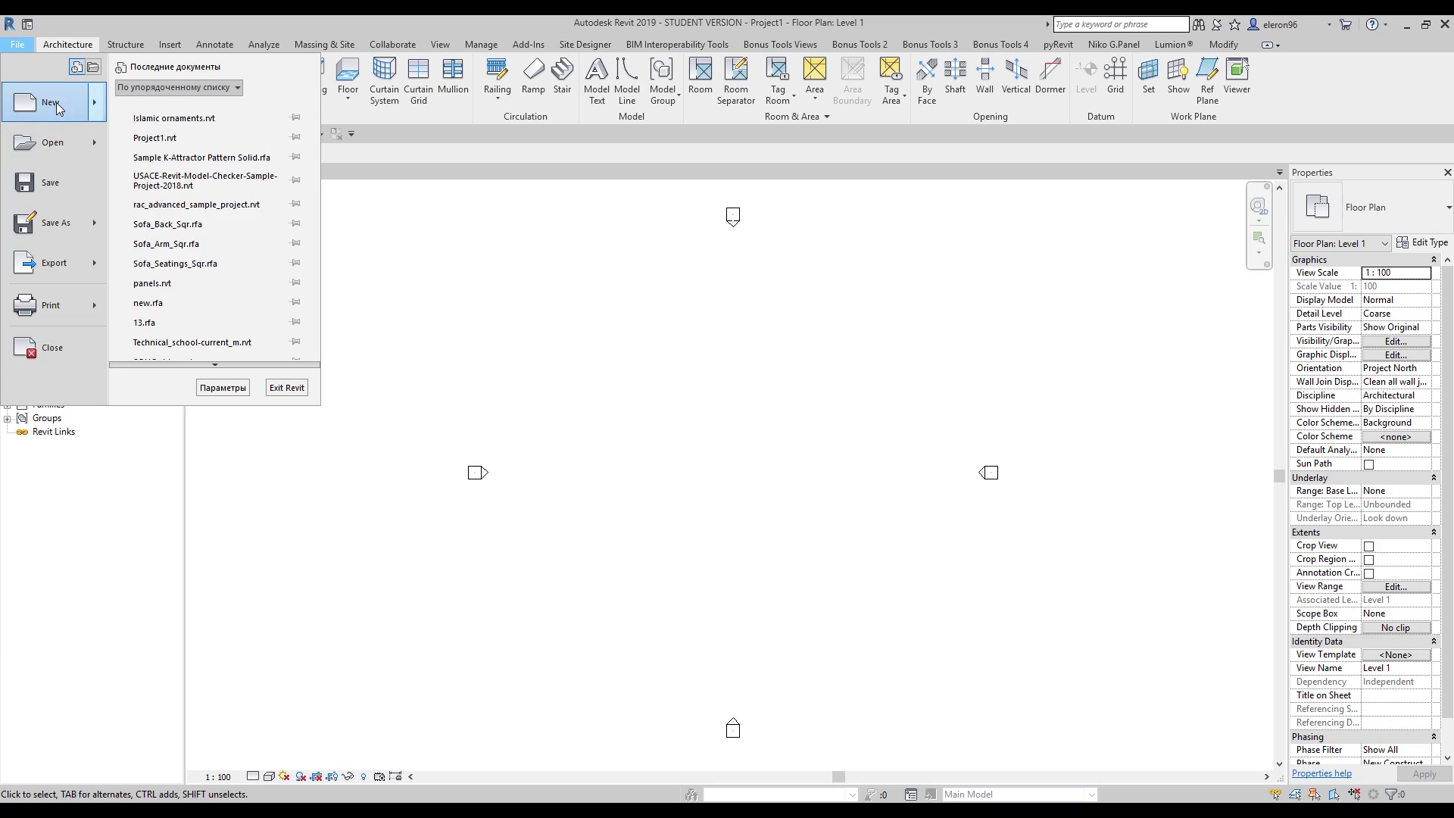
{"action": "mouse_move", "coordinate": [96, 111]}
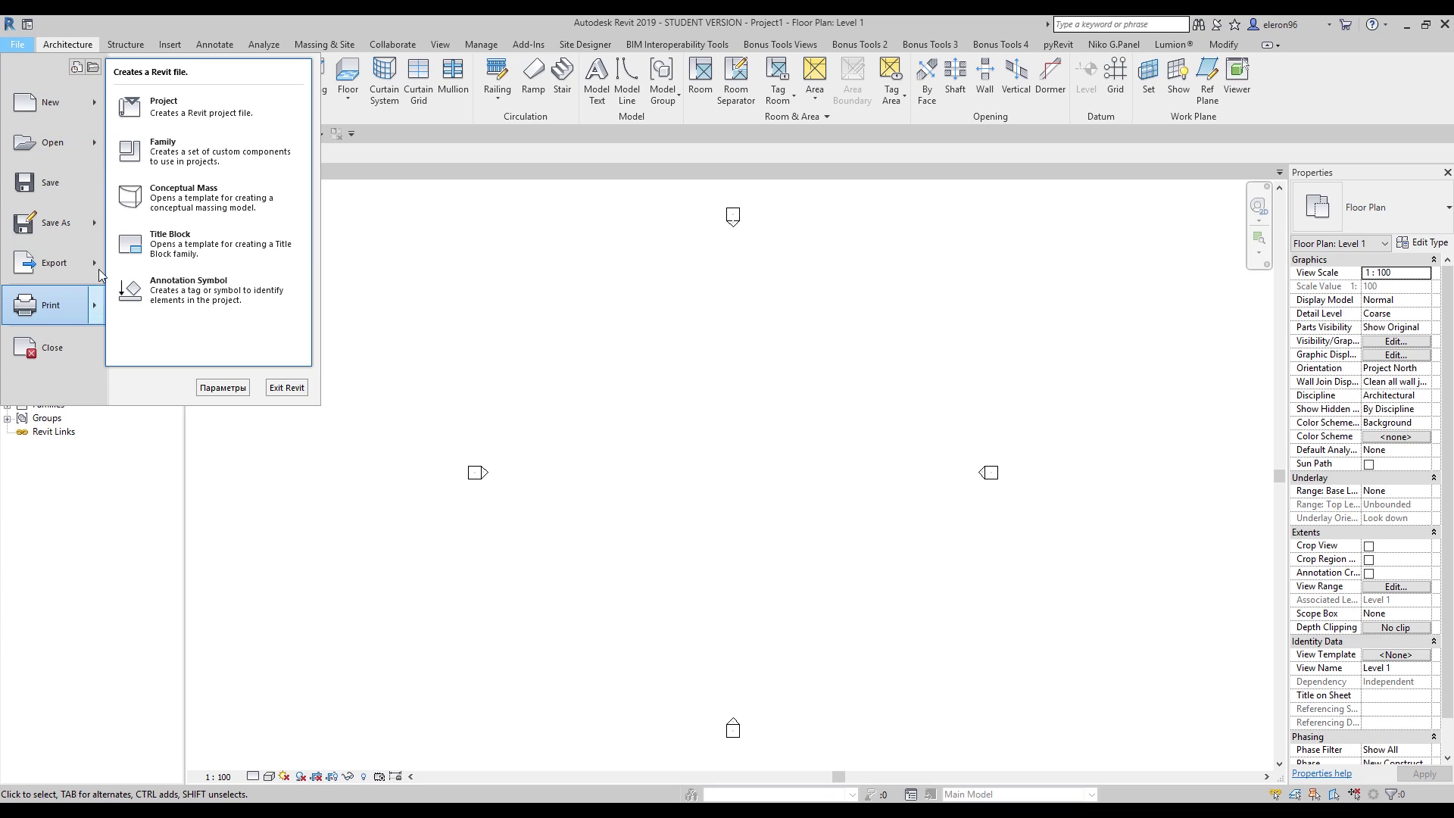
{"action": "left_click", "coordinate": [190, 200]}
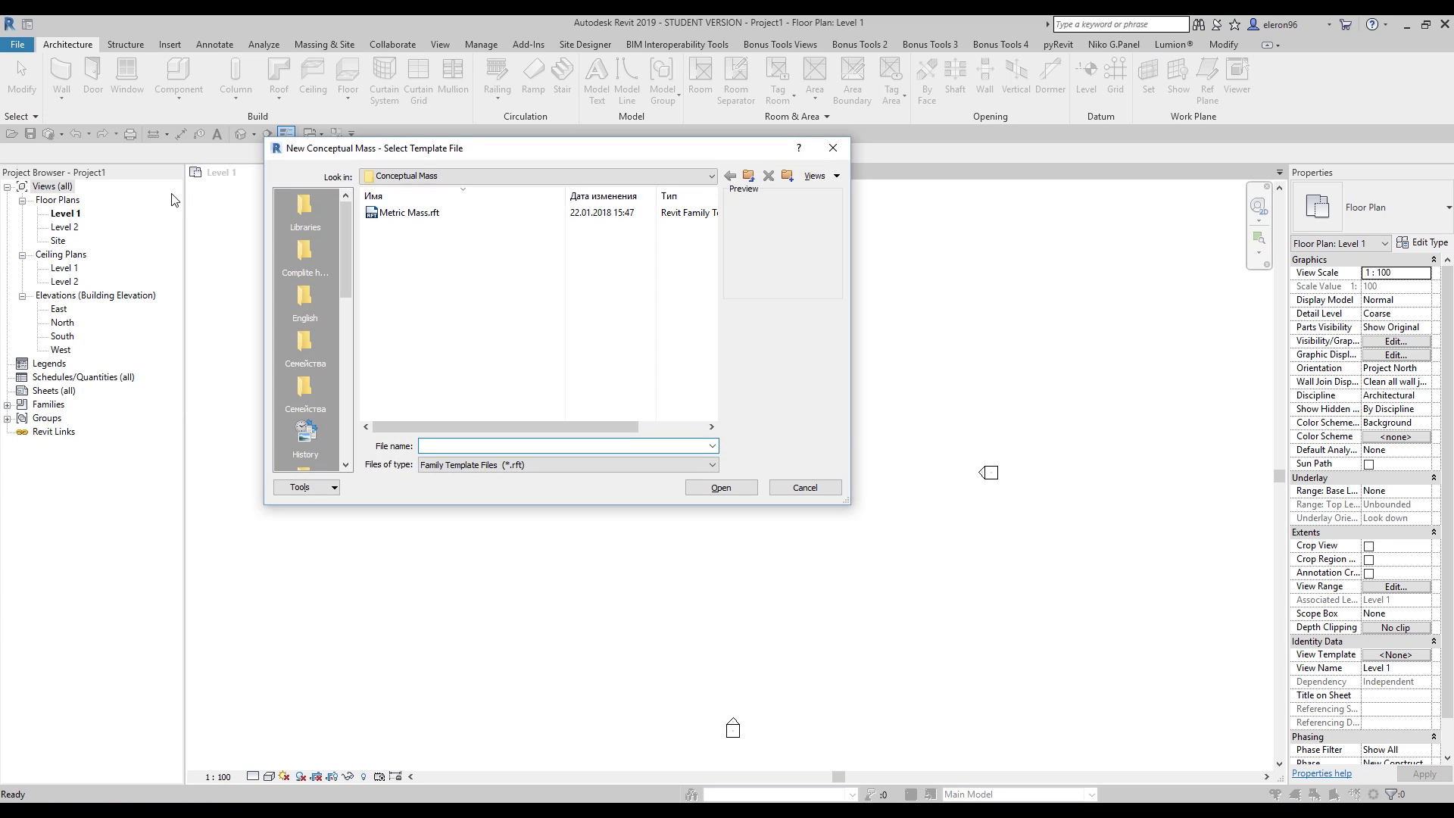
{"action": "left_click", "coordinate": [409, 212]}
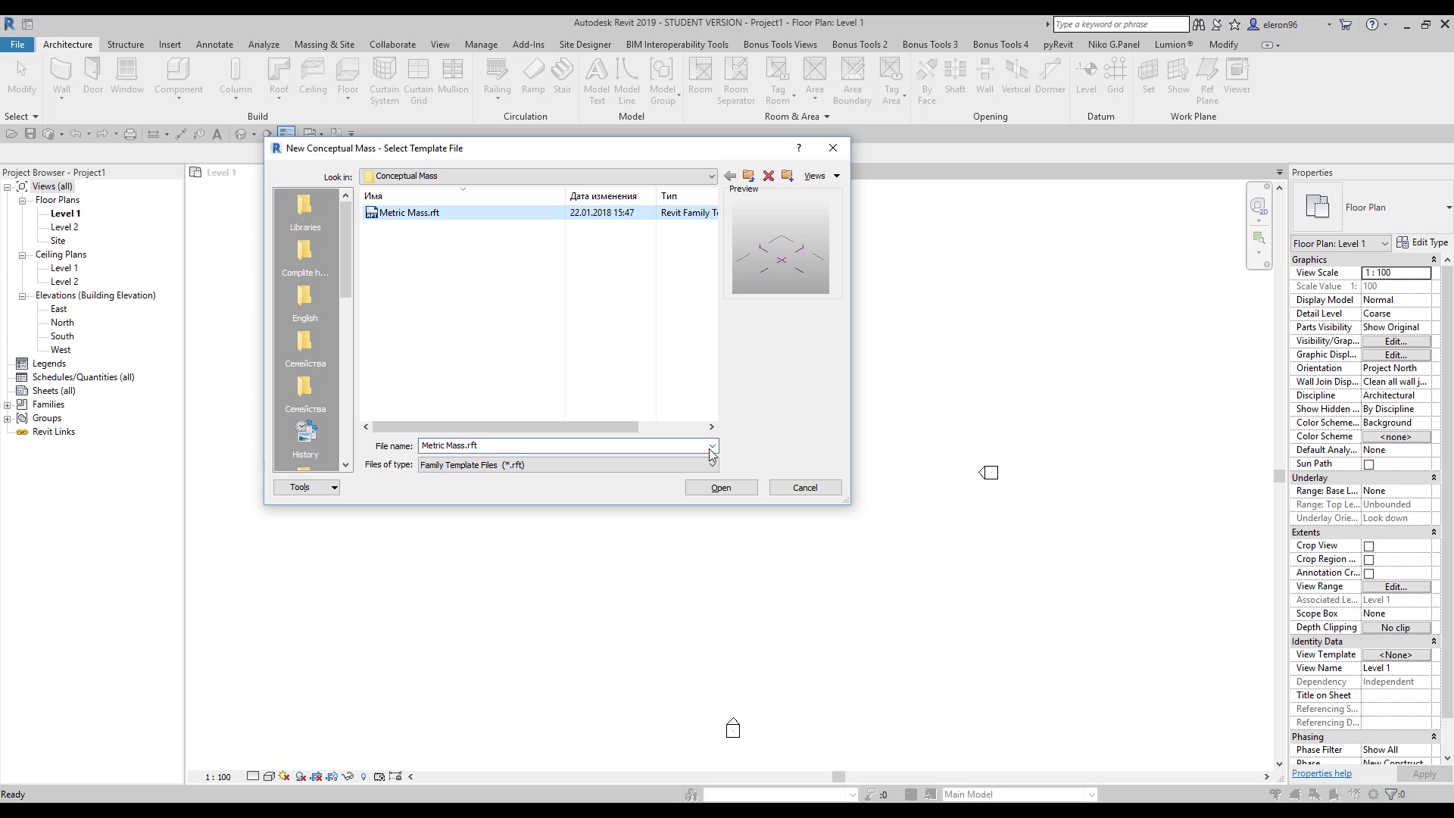
{"action": "left_click", "coordinate": [720, 487]}
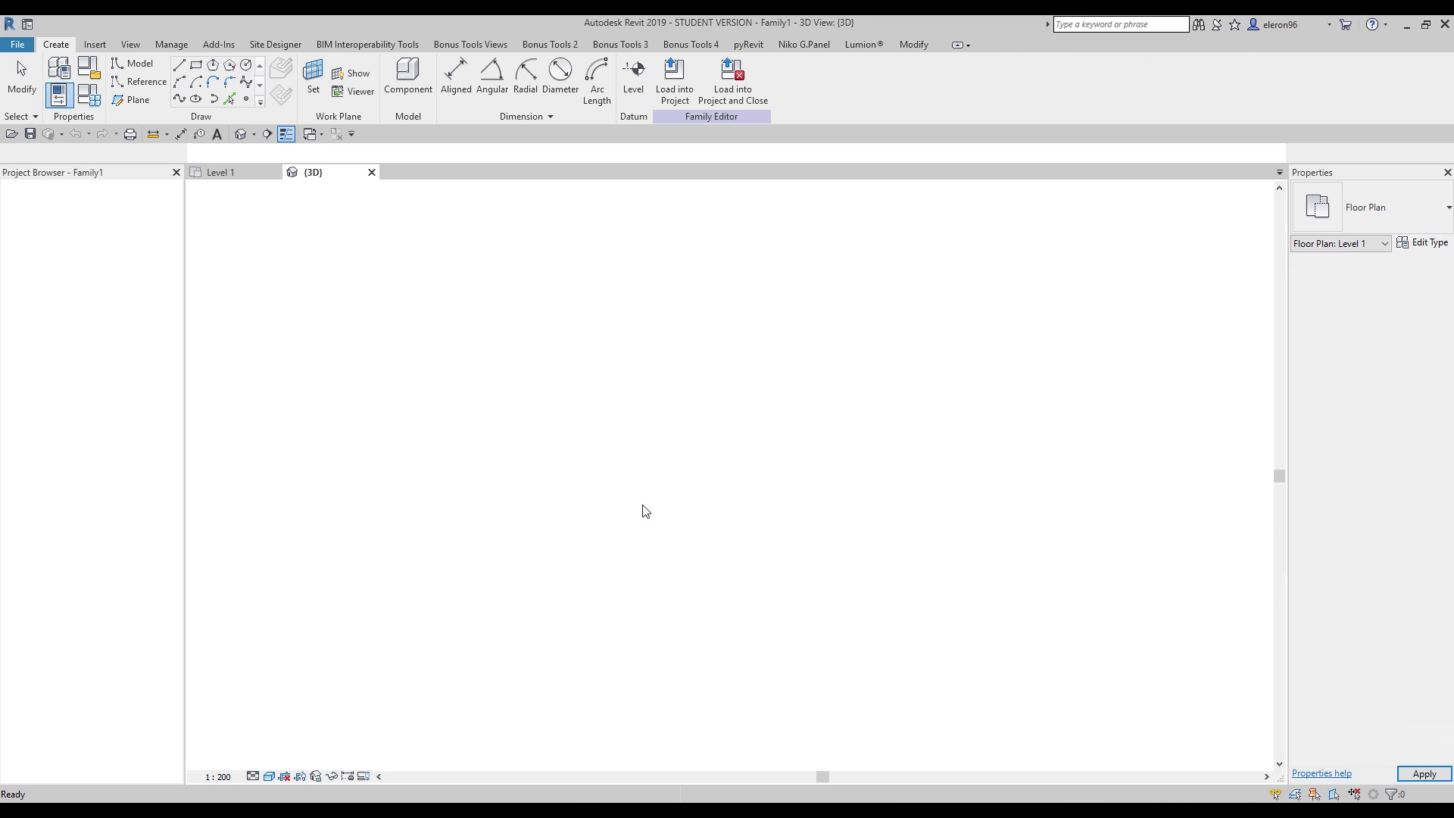
Step: Draw a model-line circle of about 3400 mm radius centred on the intersection of the two reference planes
{"action": "scroll", "coordinate": [695, 461], "scroll_direction": "up", "scroll_amount": 5}
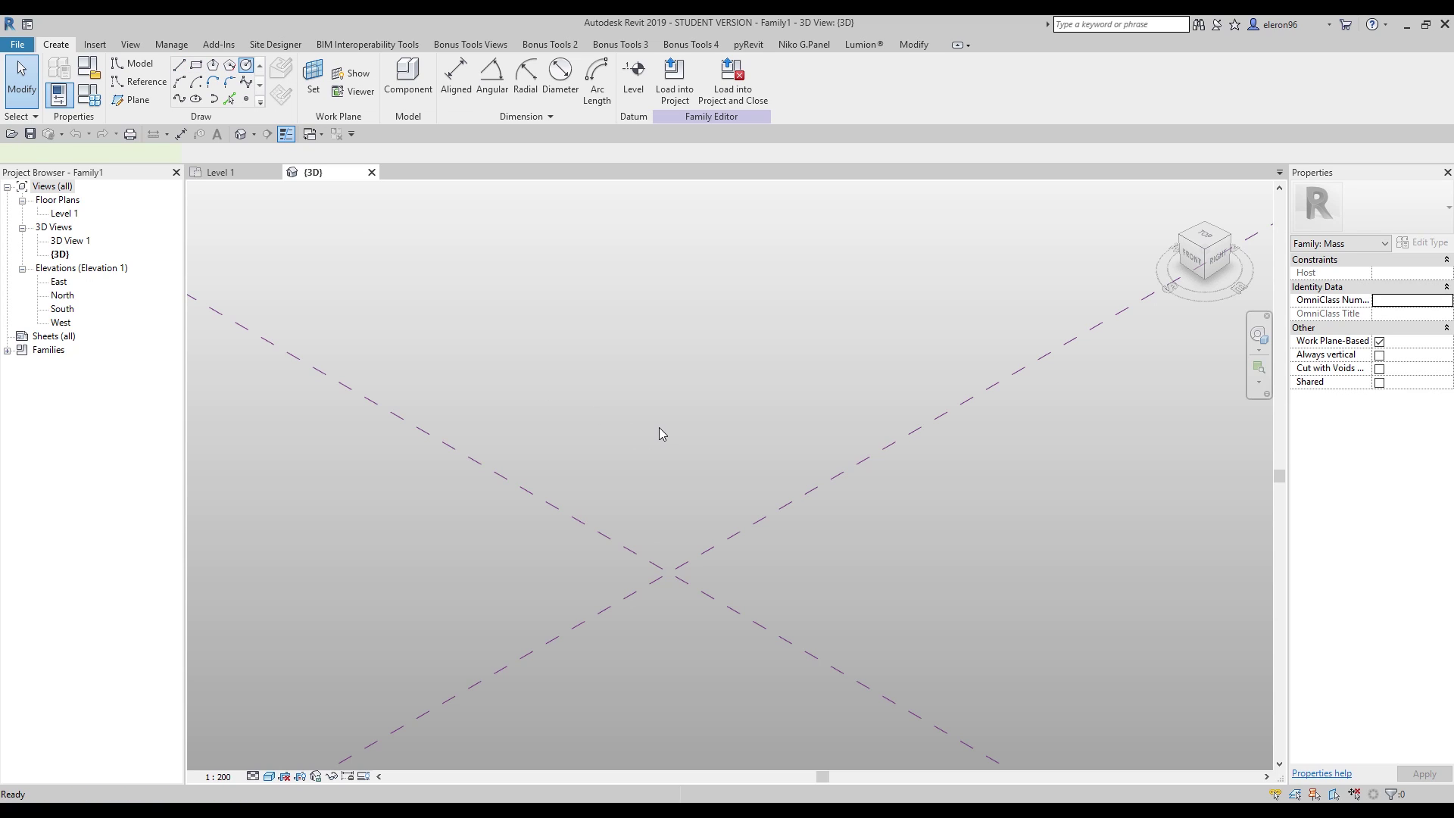
{"action": "left_click", "coordinate": [668, 572]}
{"action": "left_click", "coordinate": [693, 615]}
{"action": "key", "text": "Escape"}
{"action": "key", "text": "Escape"}
{"action": "scroll", "coordinate": [707, 568], "scroll_direction": "up", "scroll_amount": 1}
Step: Make the circle's radius dimension permanent and label it with a new type parameter named R_C
{"action": "left_click", "coordinate": [772, 566]}
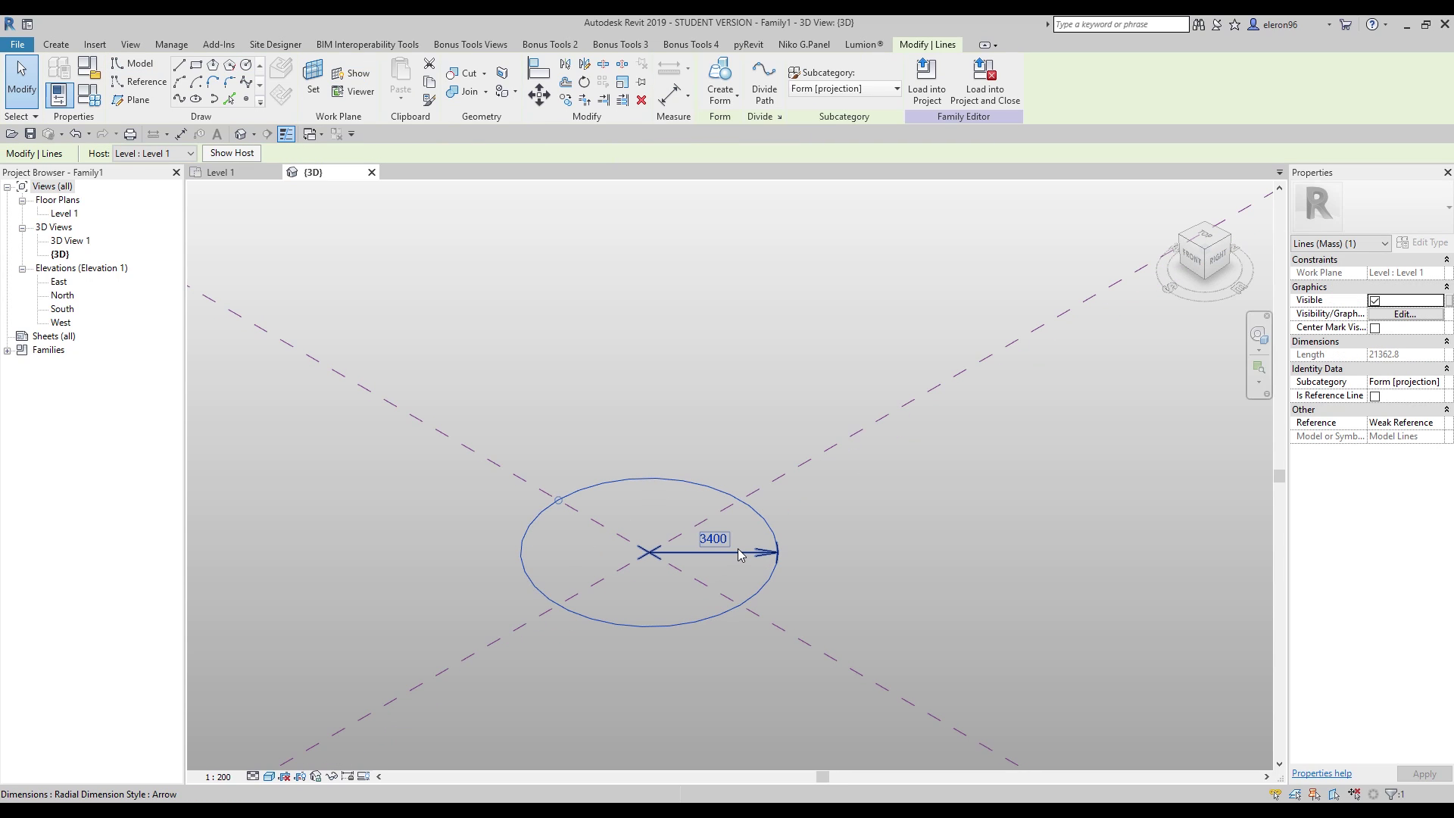
{"action": "left_click", "coordinate": [740, 555]}
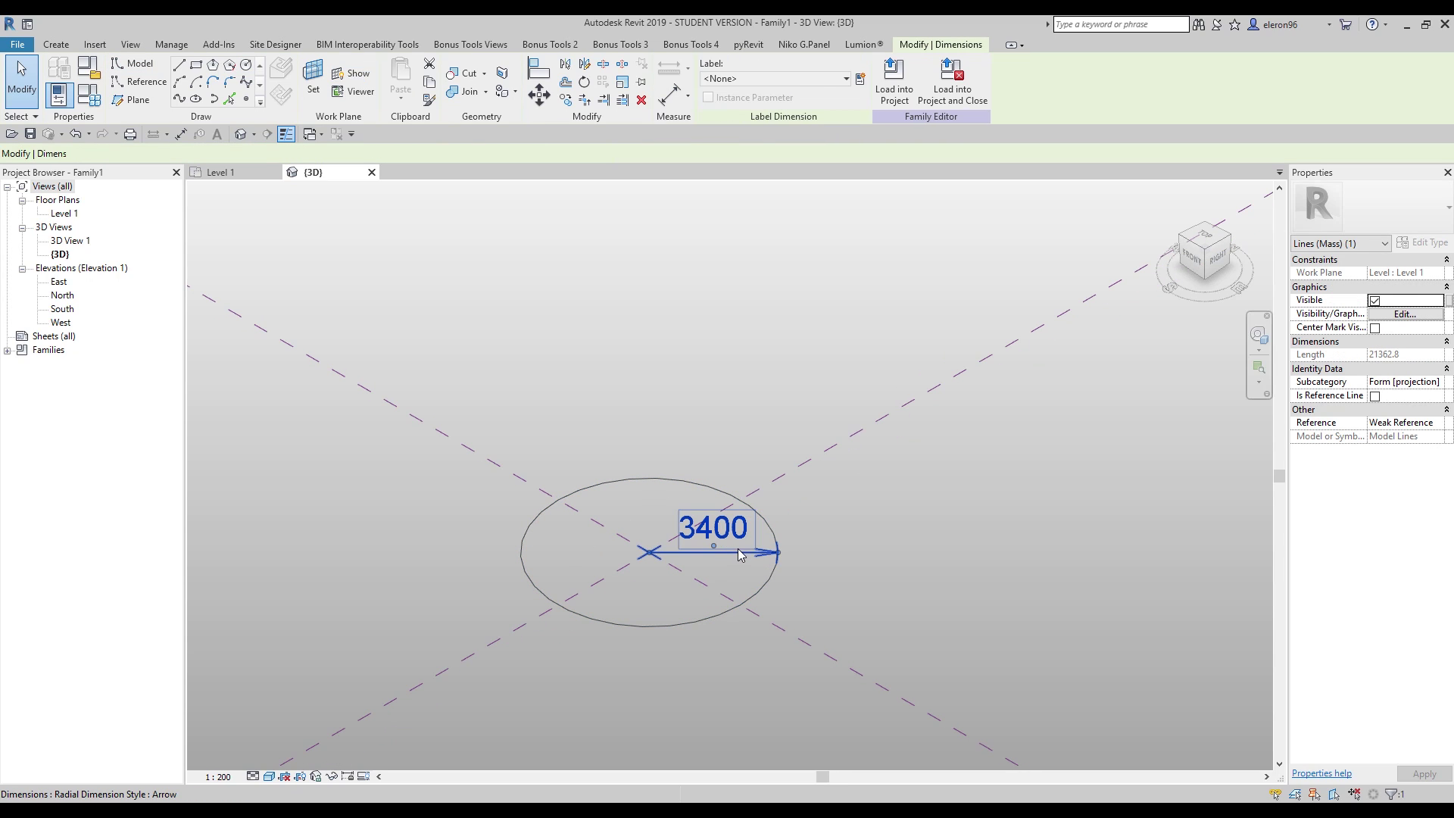
{"action": "left_click", "coordinate": [861, 79]}
{"action": "type", "text": "K"}
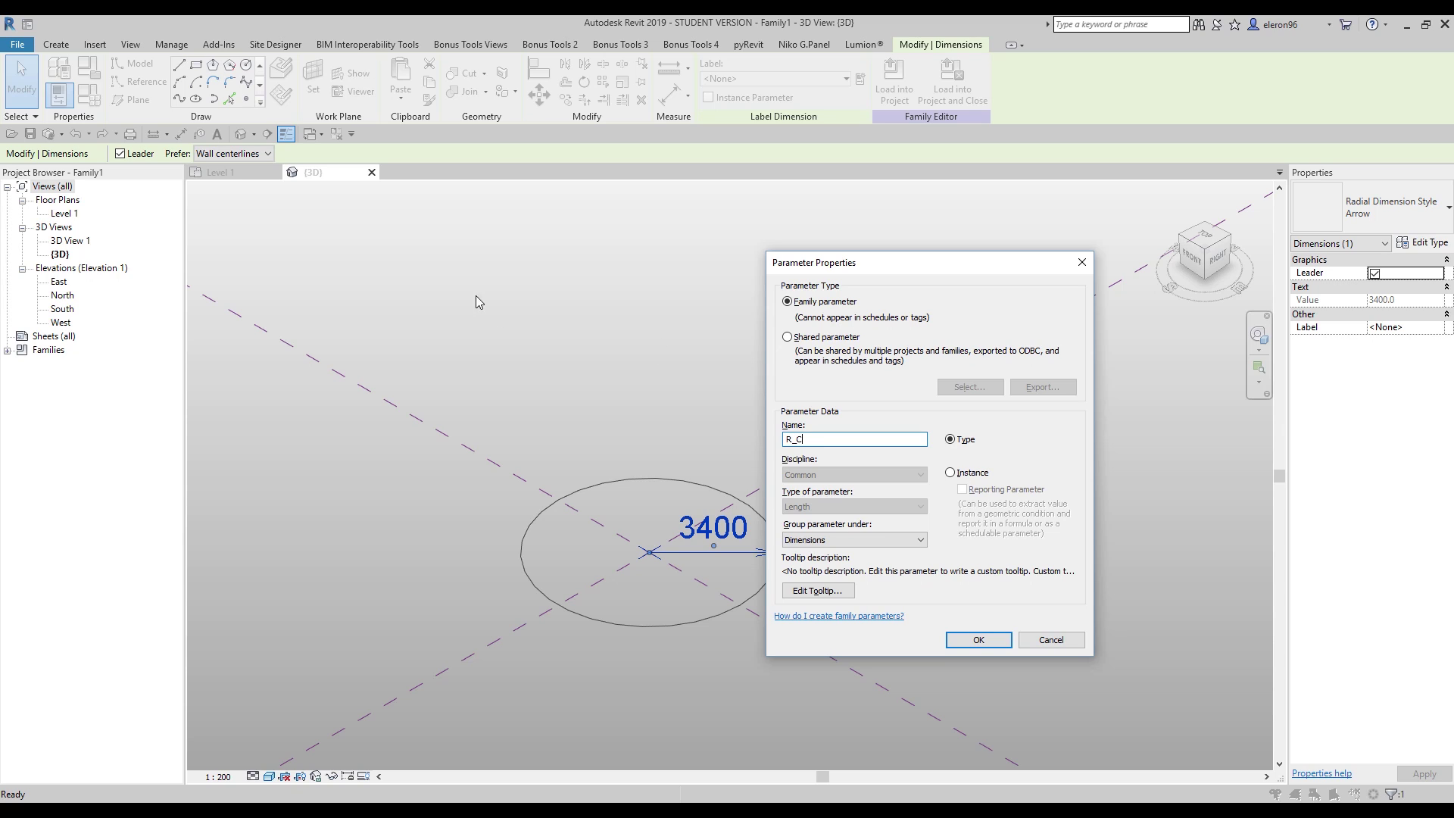
{"action": "left_click", "coordinate": [979, 640]}
{"action": "key", "text": "Escape"}
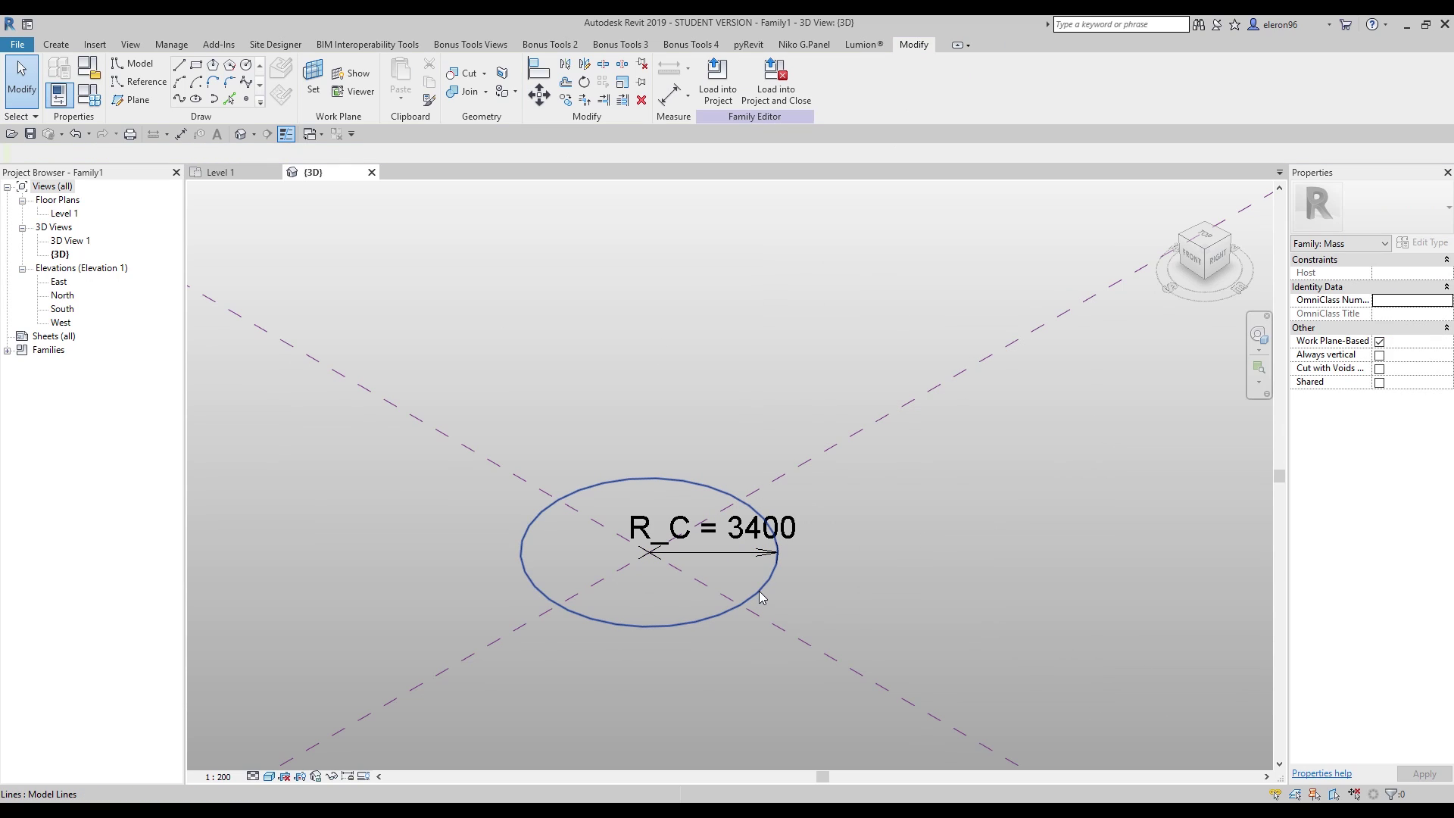
Step: Create a solid cylinder form from the circle
{"action": "left_click", "coordinate": [767, 522]}
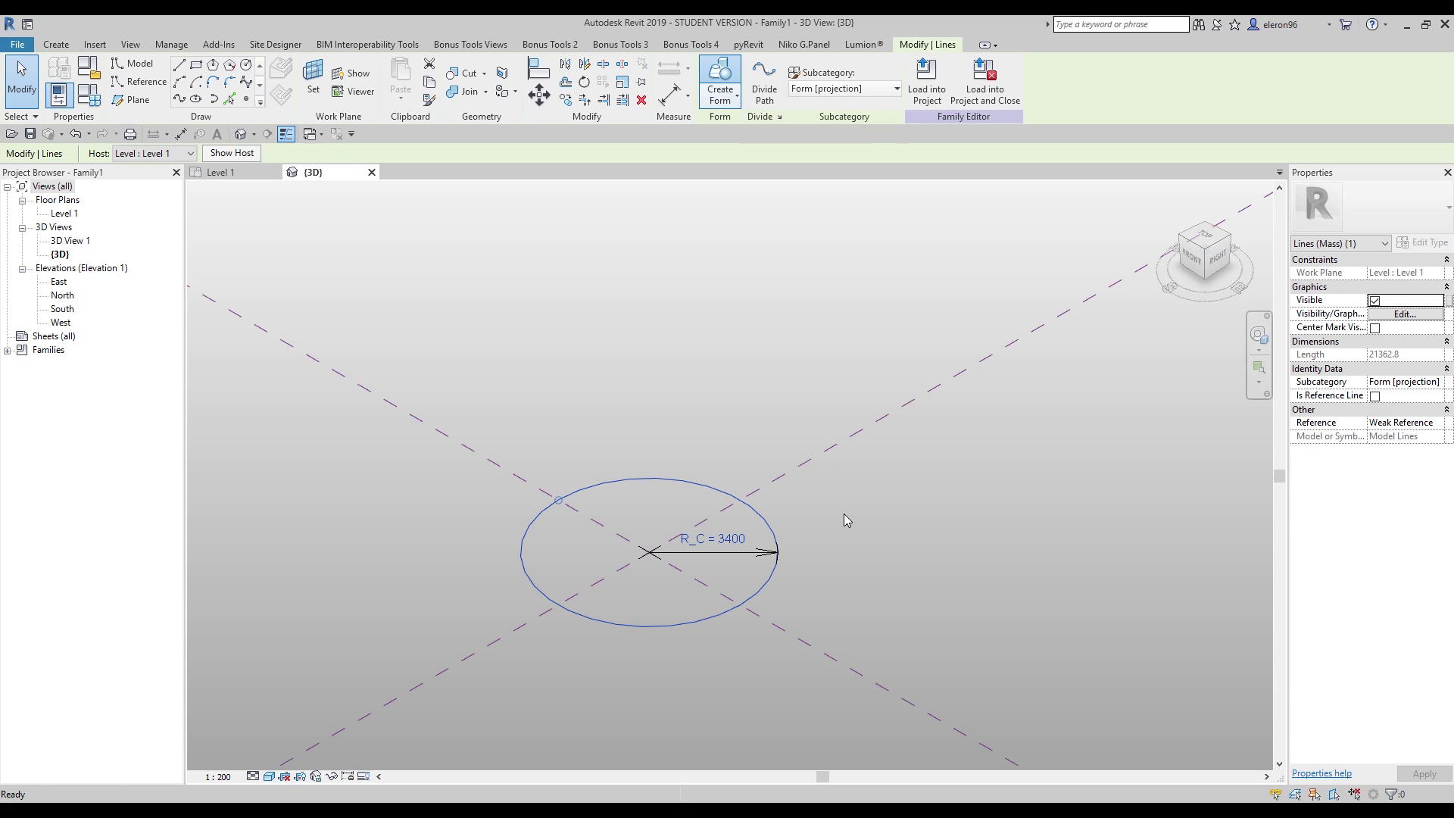
{"action": "key", "text": "Return"}
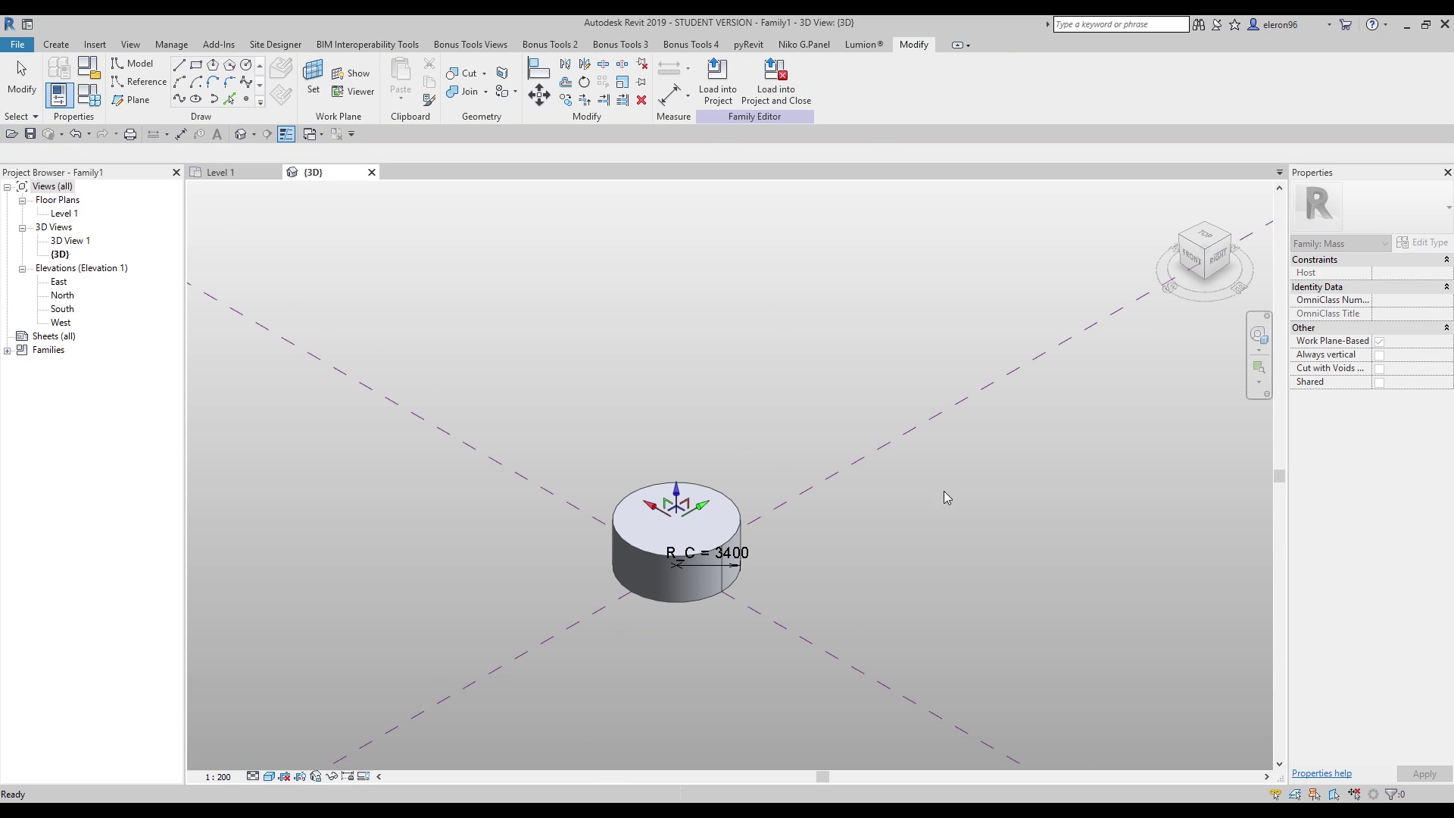
{"action": "middle_click_drag", "start_coordinate": [793, 582], "coordinate": [704, 665]}
{"action": "left_click", "coordinate": [487, 586]}
{"action": "key", "text": "Escape"}
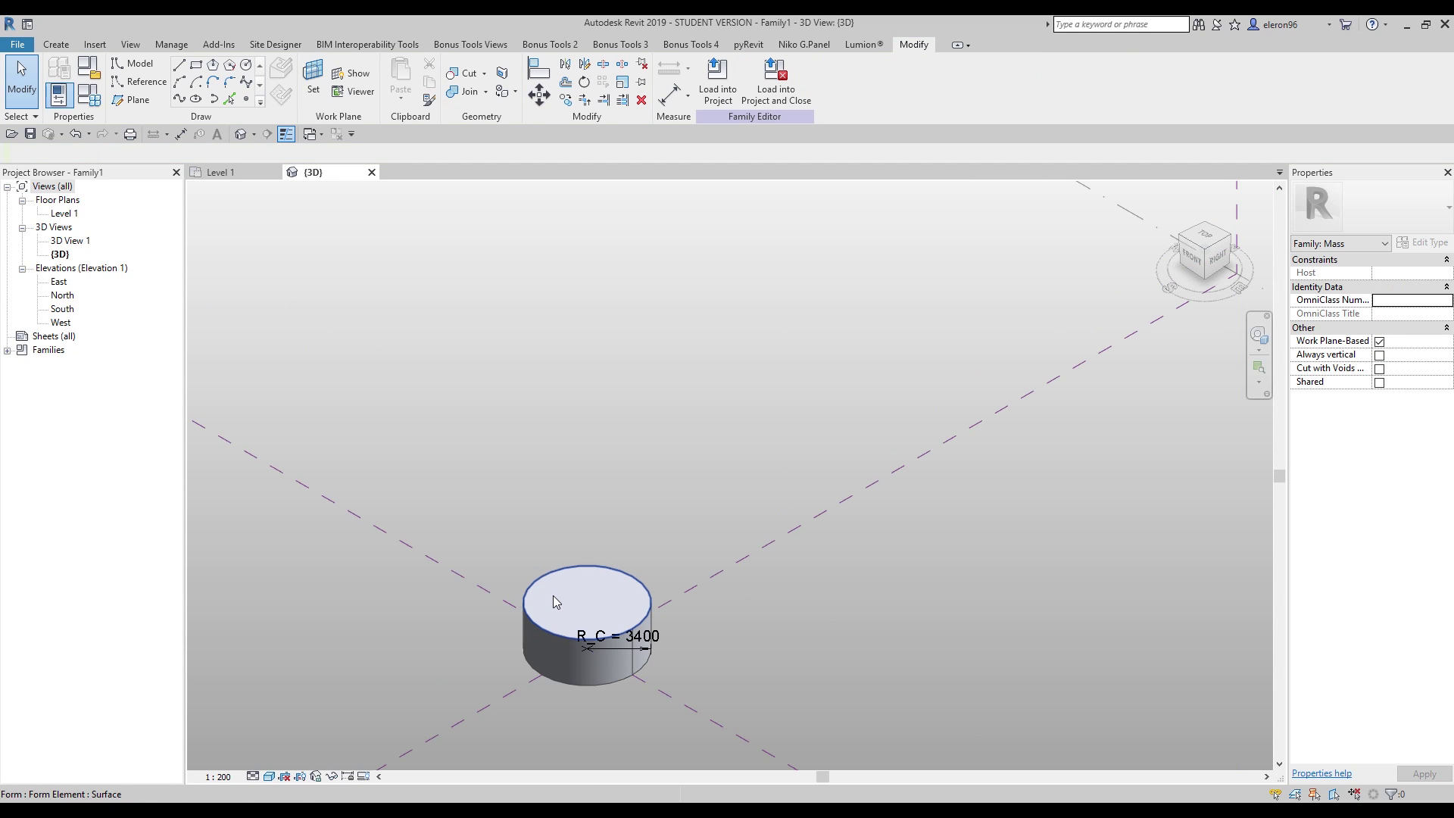
Step: Make the cylinder's height dimension permanent and label it with a new type parameter named H_C
{"action": "scroll", "coordinate": [509, 601], "scroll_direction": "up", "scroll_amount": 2}
{"action": "left_click", "coordinate": [526, 599]}
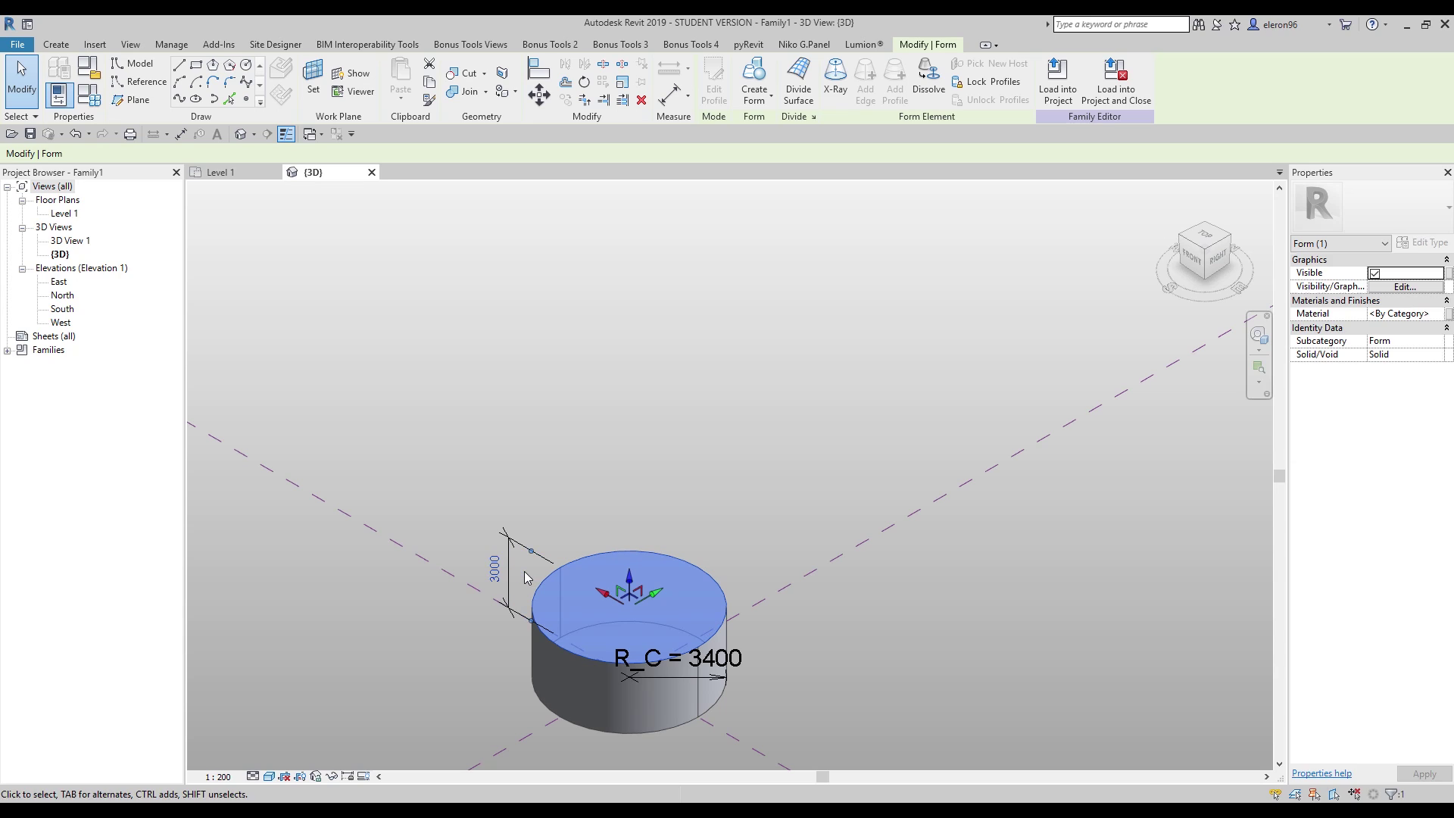
{"action": "left_click", "coordinate": [509, 569]}
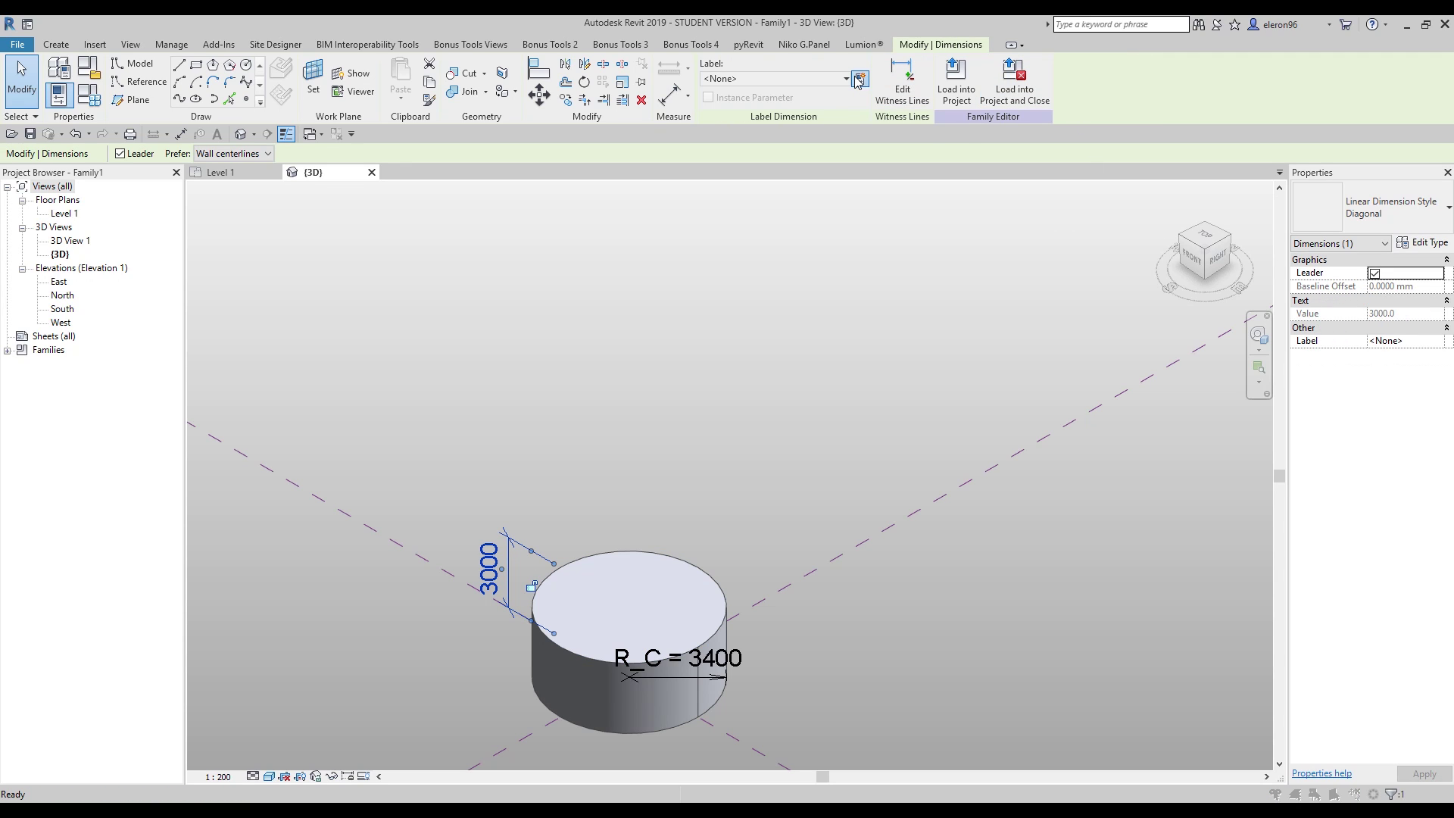
{"action": "left_click", "coordinate": [860, 79]}
{"action": "type", "text": "H_C"}
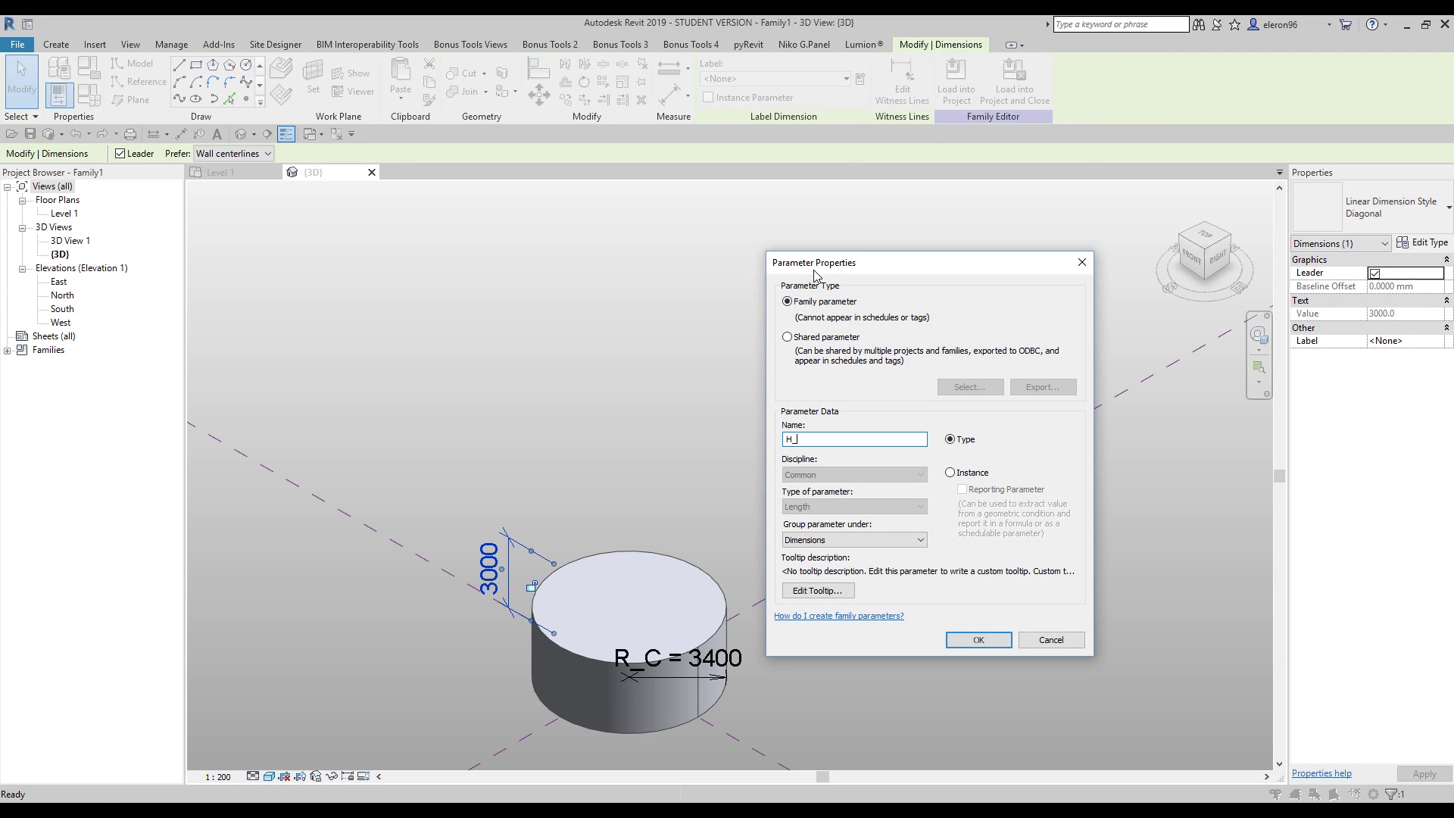
{"action": "left_click", "coordinate": [978, 639]}
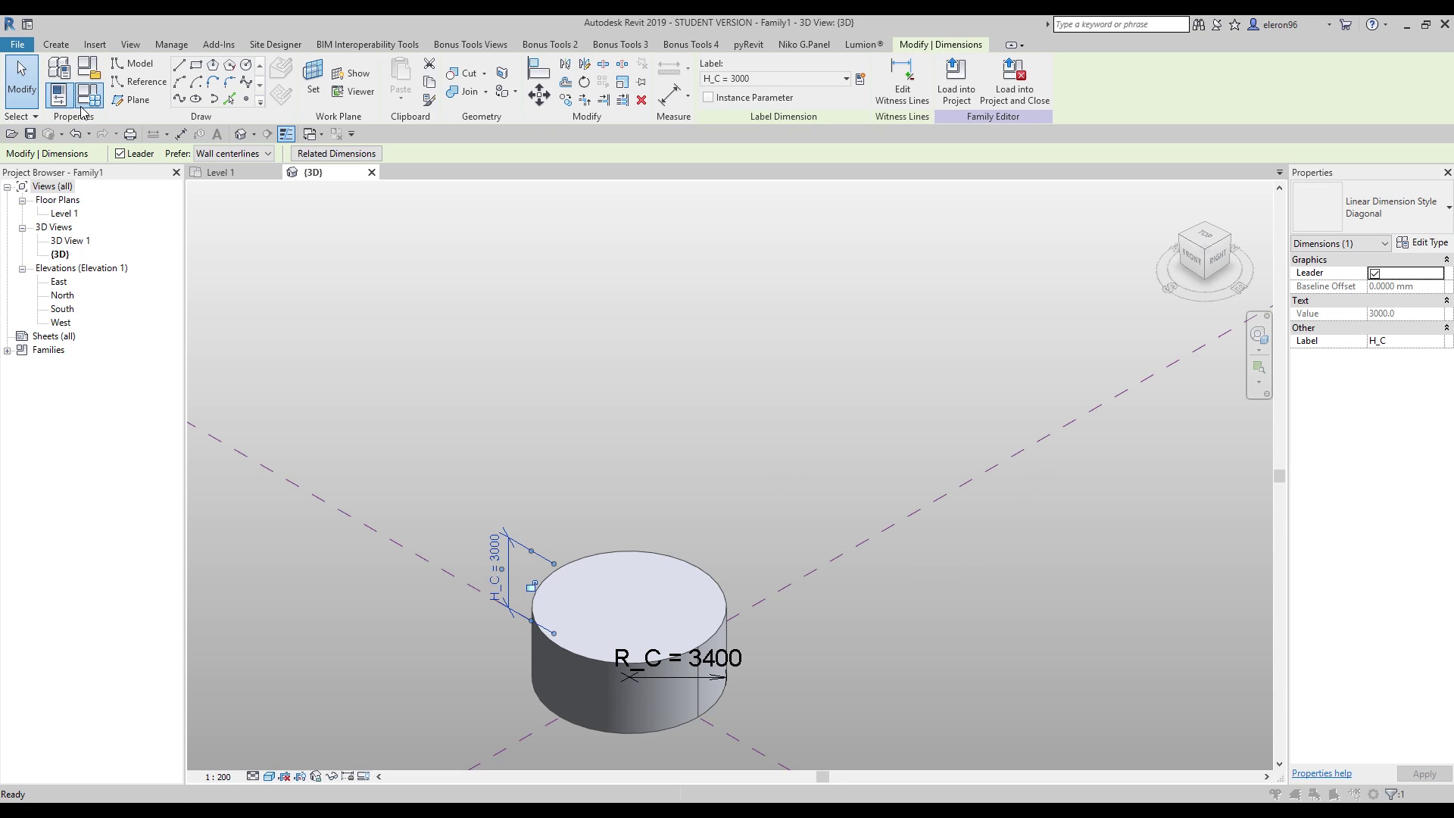
Step: Try setting the R_C parameter to 150 in the family types to test how the cylinder resizes
{"action": "left_click", "coordinate": [85, 105]}
{"action": "left_click", "coordinate": [998, 356]}
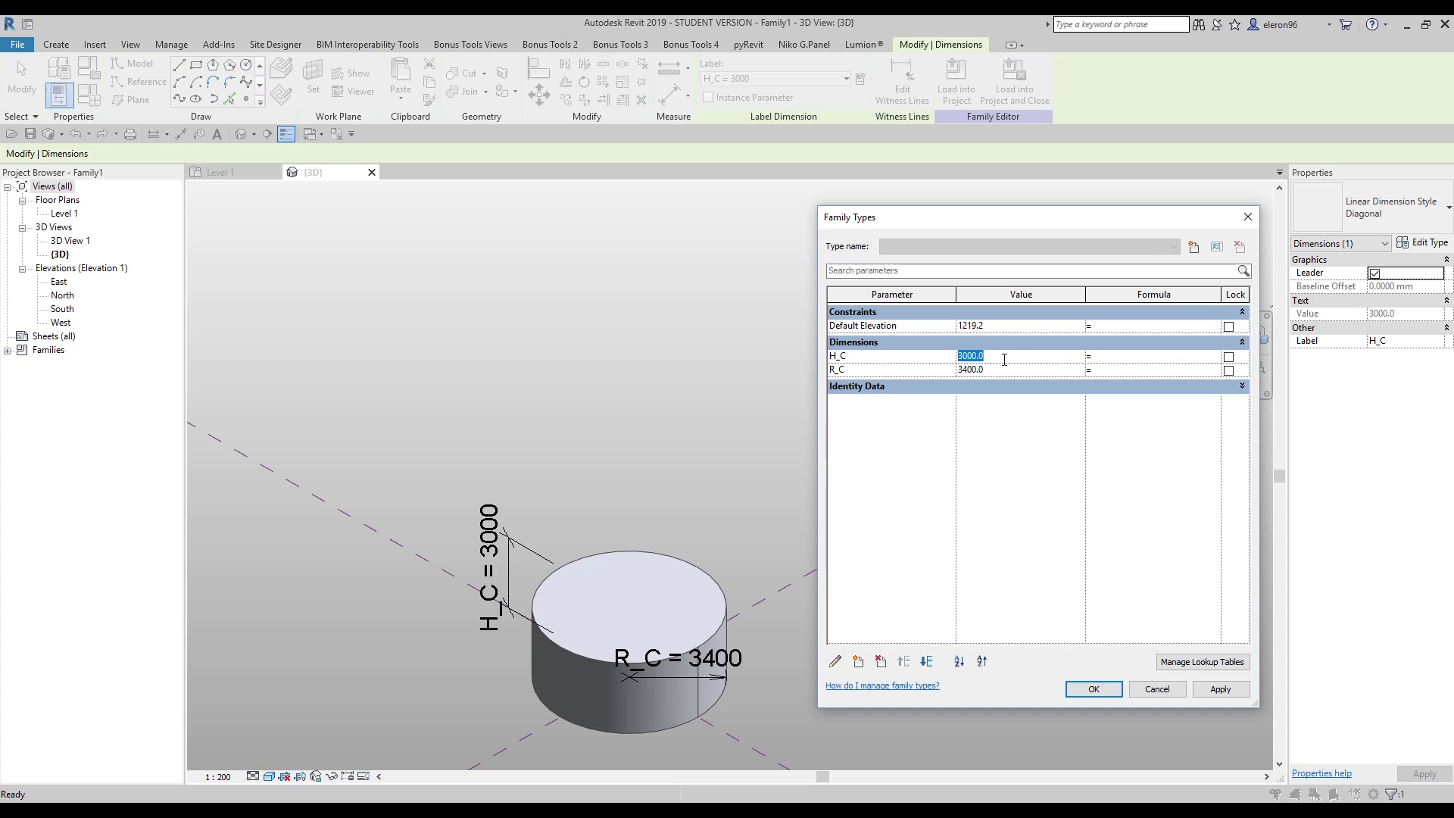
{"action": "left_click", "coordinate": [1011, 368]}
{"action": "type", "text": "150"}
{"action": "left_click", "coordinate": [1219, 689]}
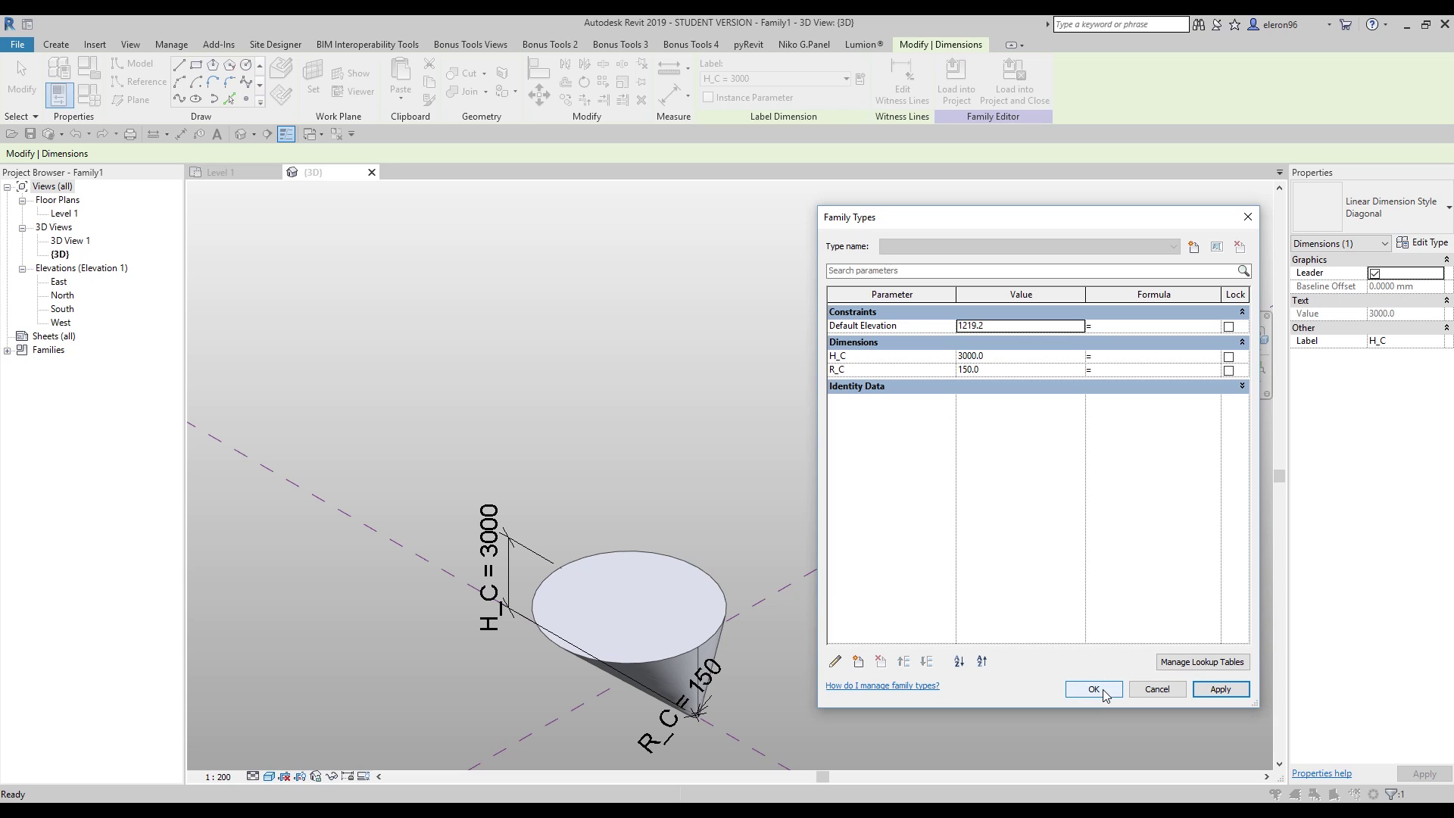
{"action": "left_click", "coordinate": [1152, 689]}
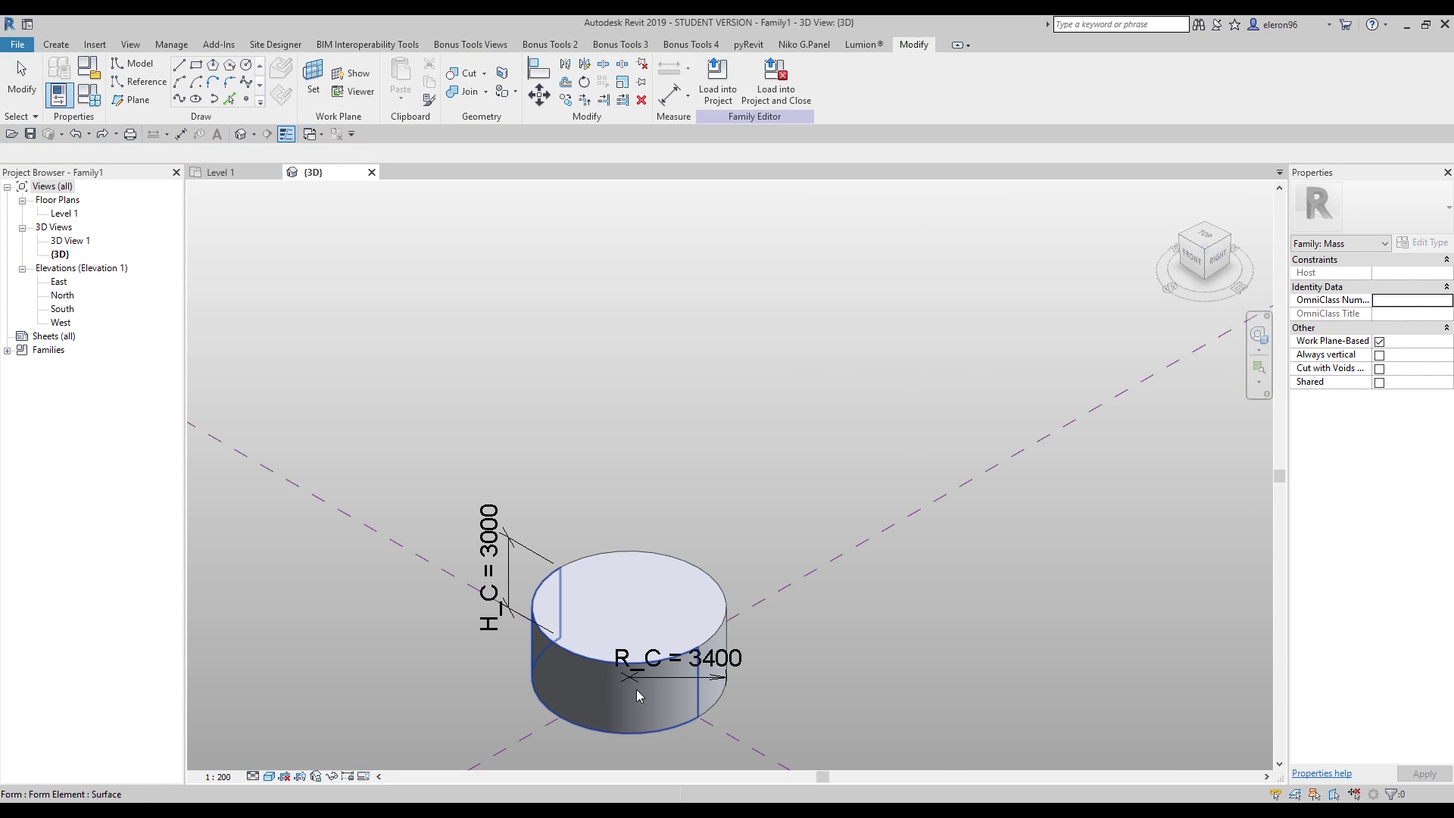
Step: Lock the profiles of the cylinder form
{"action": "left_click", "coordinate": [598, 703]}
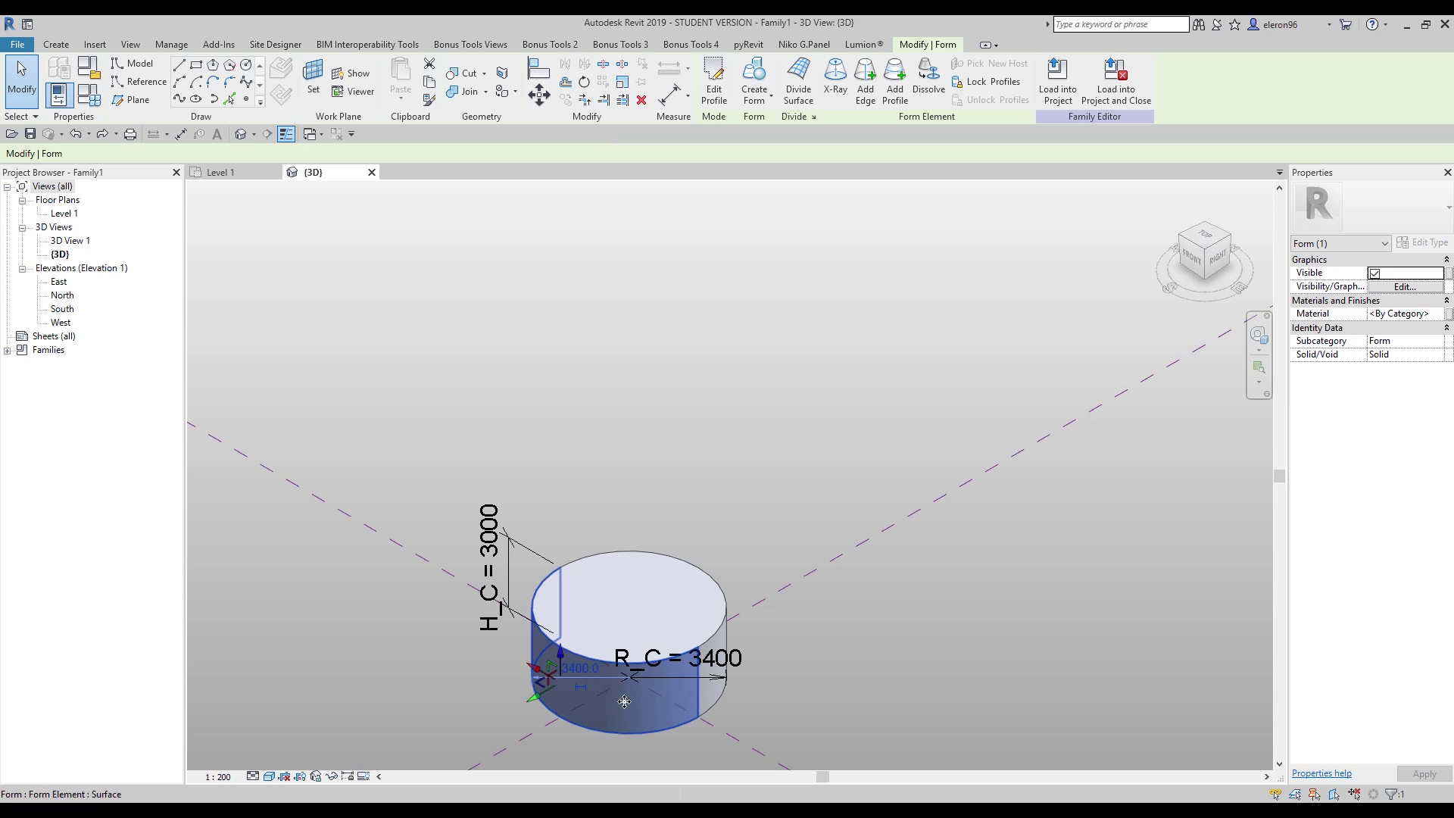
{"action": "scroll", "coordinate": [682, 666], "scroll_direction": "up", "scroll_amount": 1}
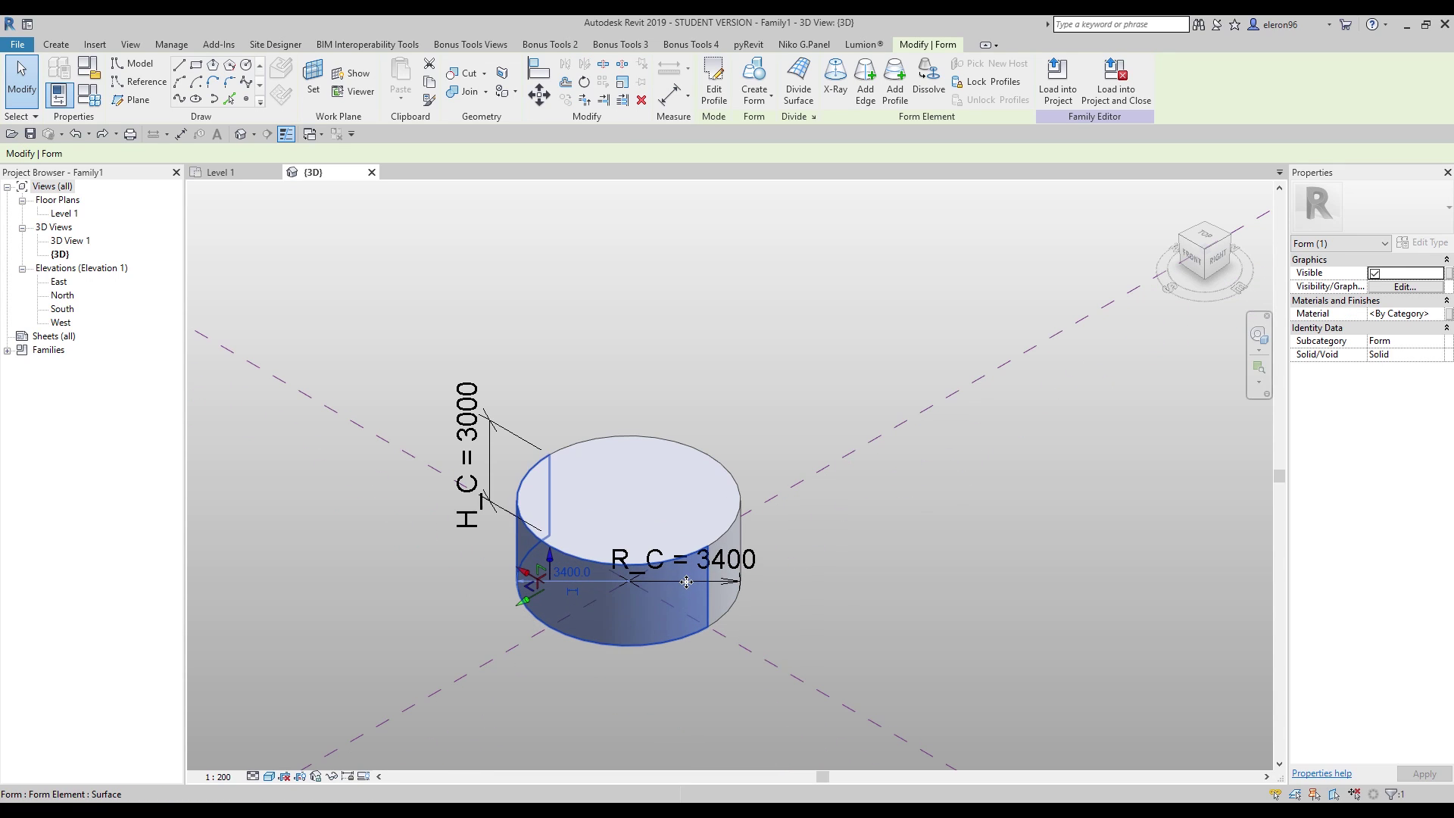
{"action": "left_click", "coordinate": [987, 81]}
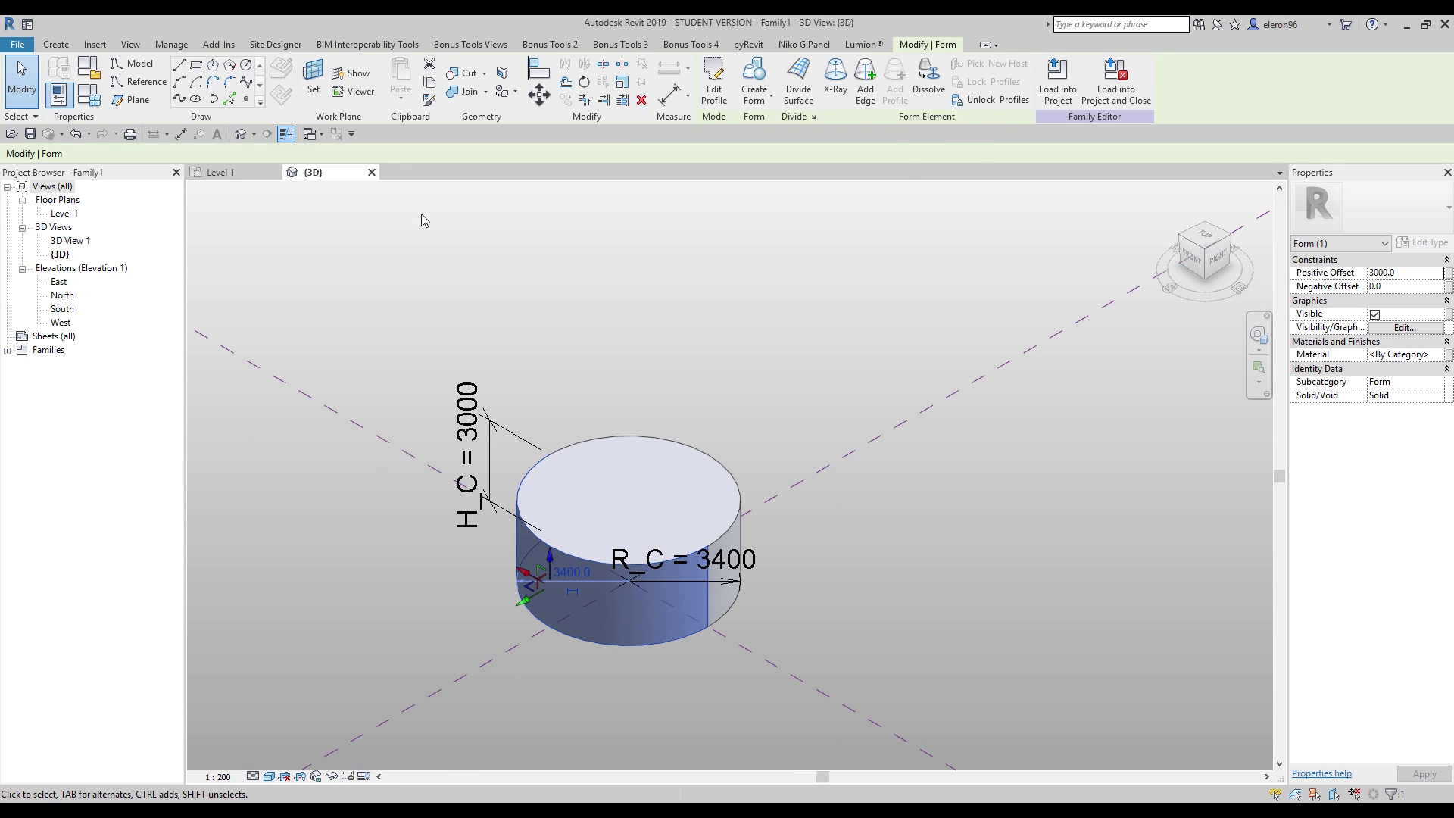
Step: Set the R_C parameter to 150 in the family types
{"action": "left_click", "coordinate": [89, 95]}
{"action": "left_click", "coordinate": [1007, 371]}
{"action": "type", "text": "150"}
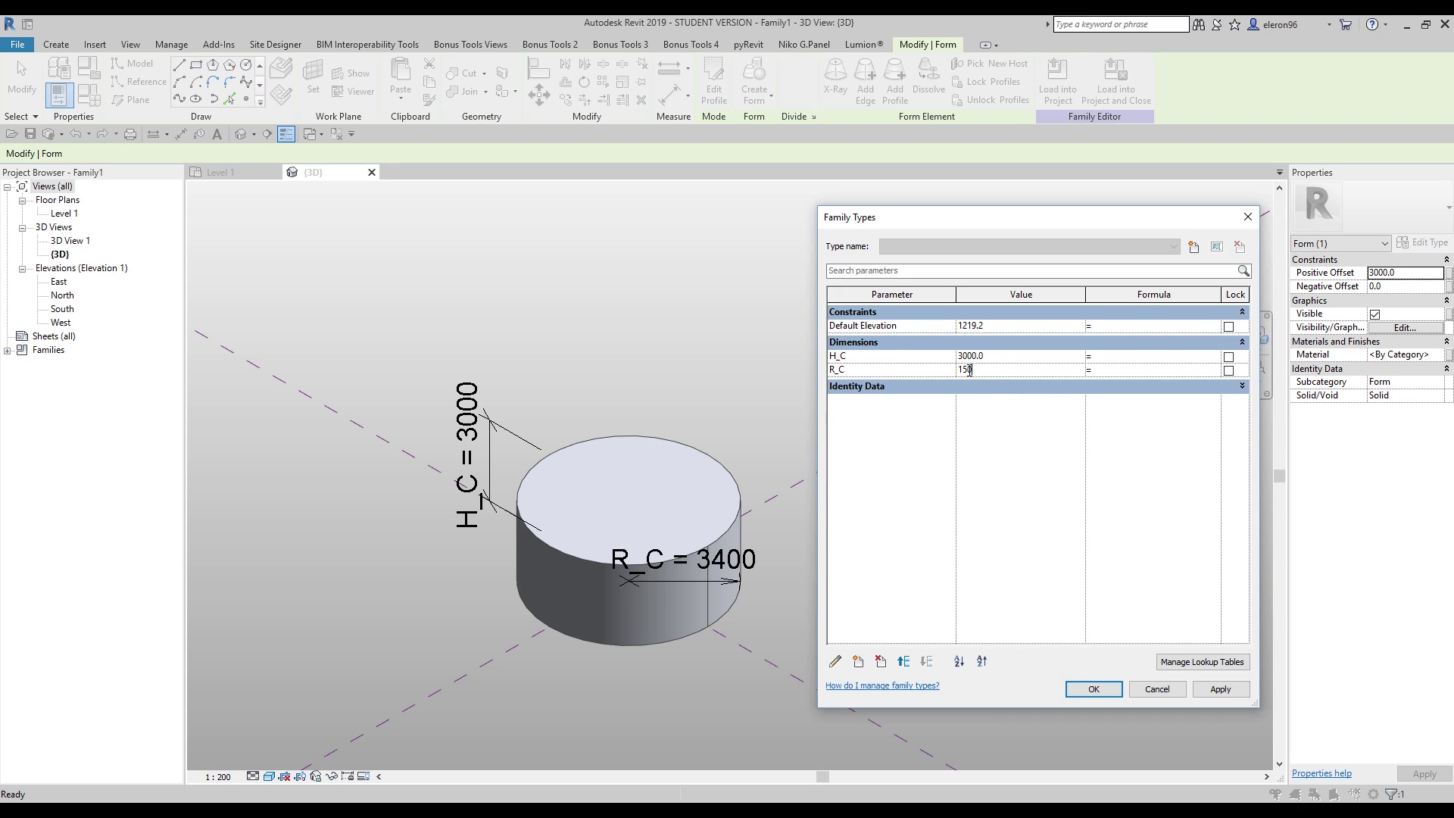
{"action": "left_click", "coordinate": [1068, 690]}
{"action": "key", "text": "Escape"}
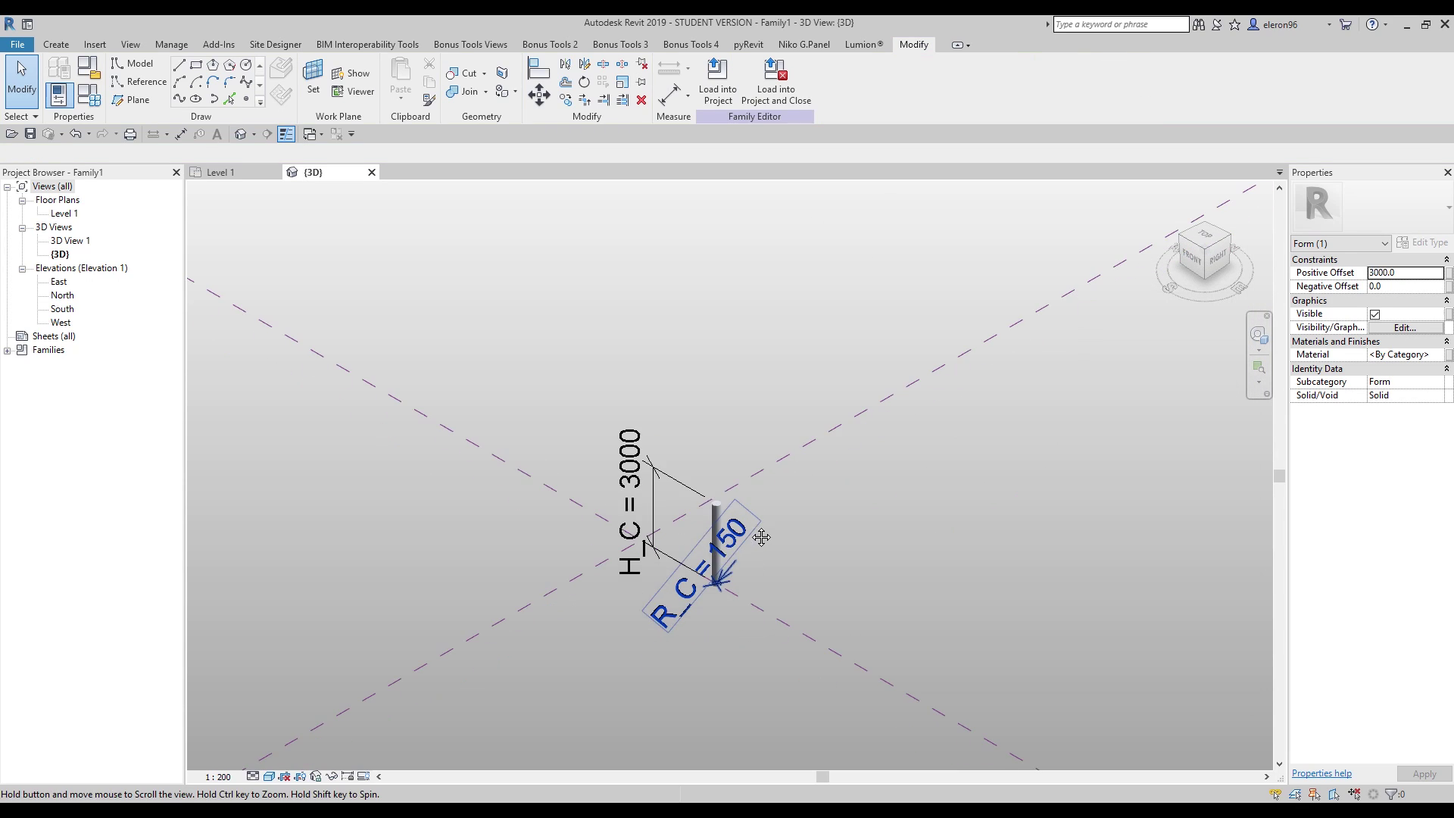
Step: Set the 3D view's scale to 1:10
{"action": "scroll", "coordinate": [815, 539], "scroll_direction": "up", "scroll_amount": 4}
{"action": "left_click", "coordinate": [217, 777]}
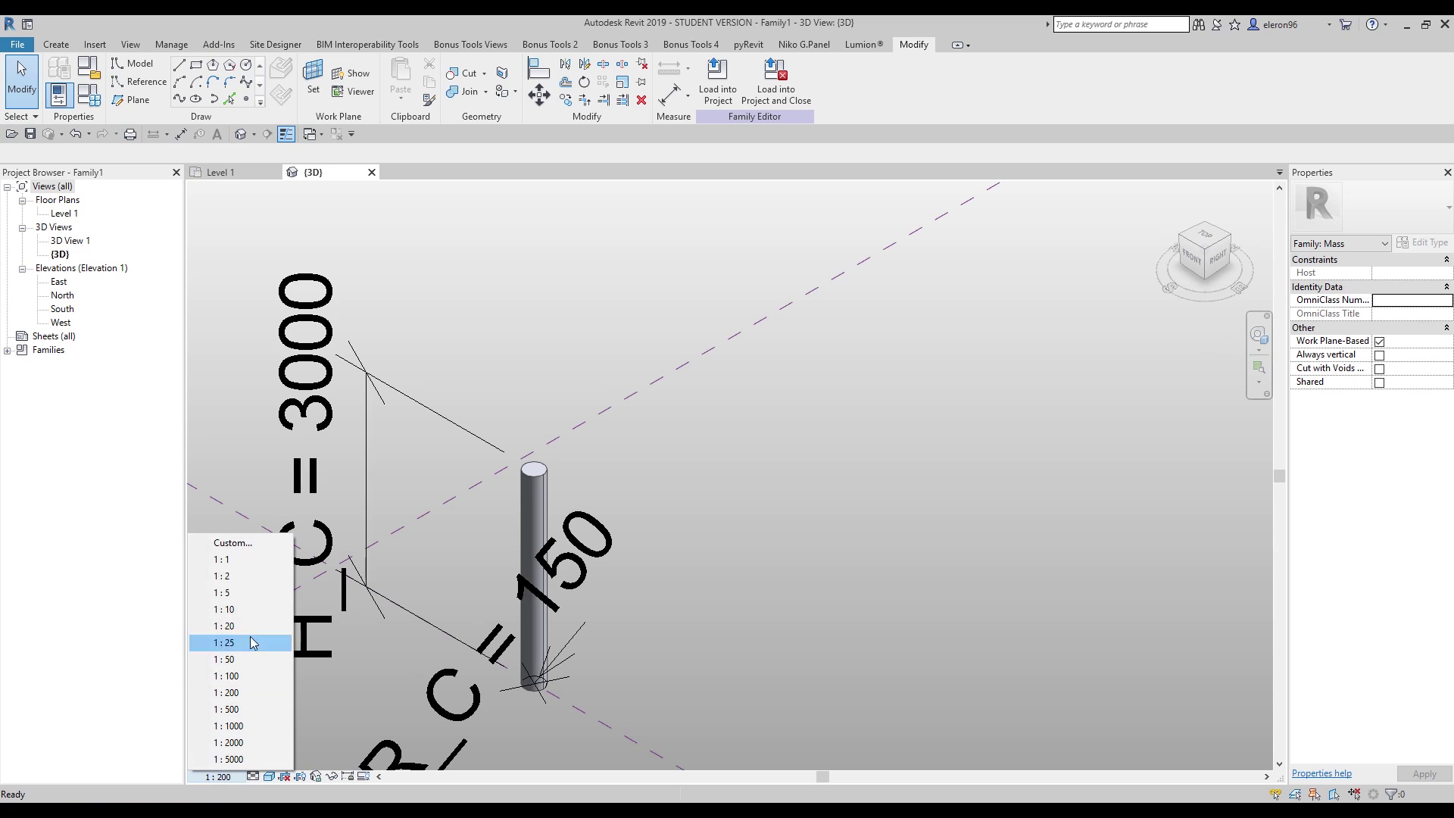
{"action": "left_click", "coordinate": [227, 609]}
{"action": "middle_click_drag", "start_coordinate": [402, 609], "coordinate": [587, 621]}
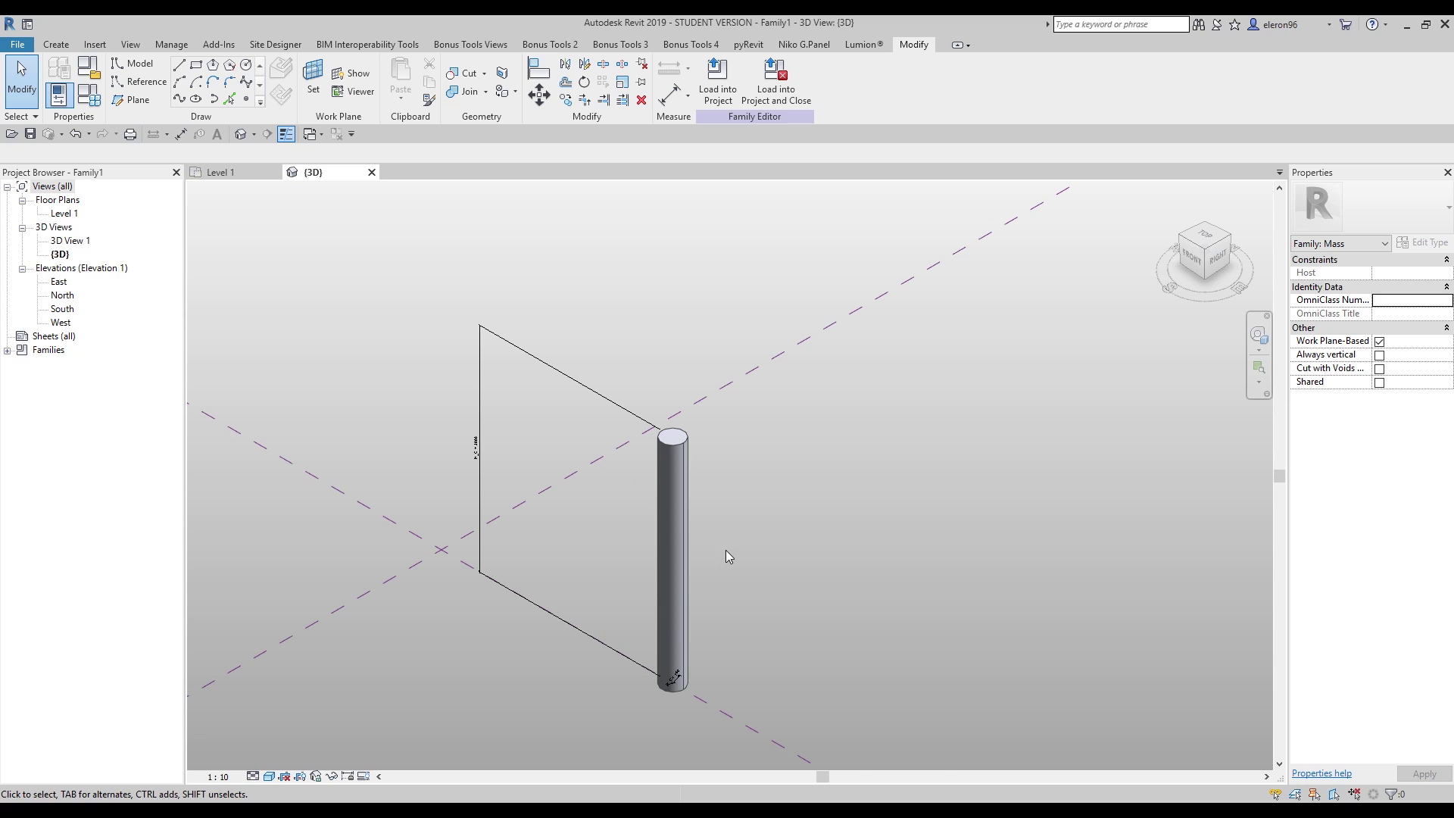
{"action": "scroll", "coordinate": [721, 558], "scroll_direction": "down", "scroll_amount": 1}
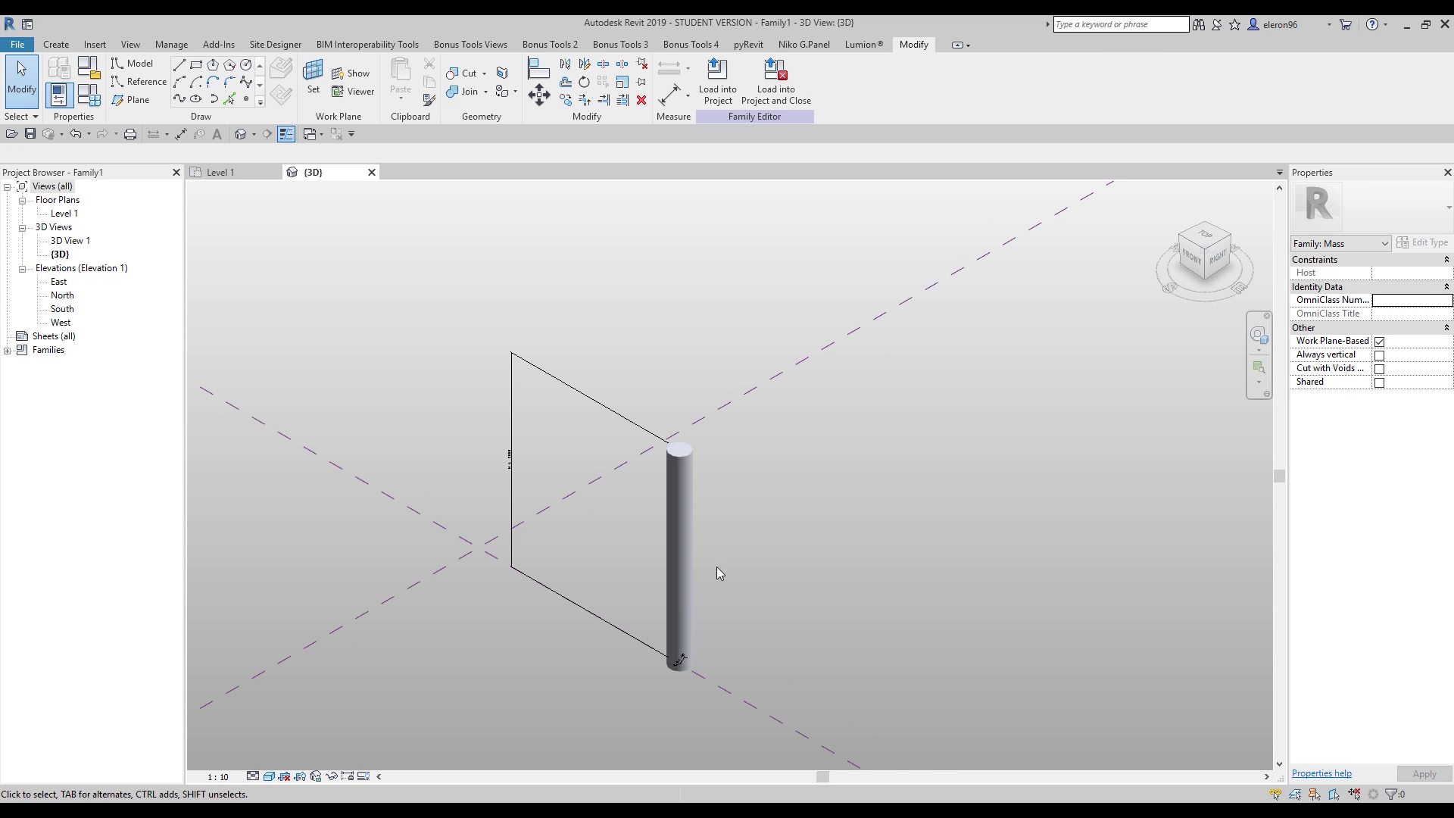
Step: Start editing the cylinder form's profile and open the Level 1 floor plan at the column's base circle
{"action": "left_click", "coordinate": [683, 452]}
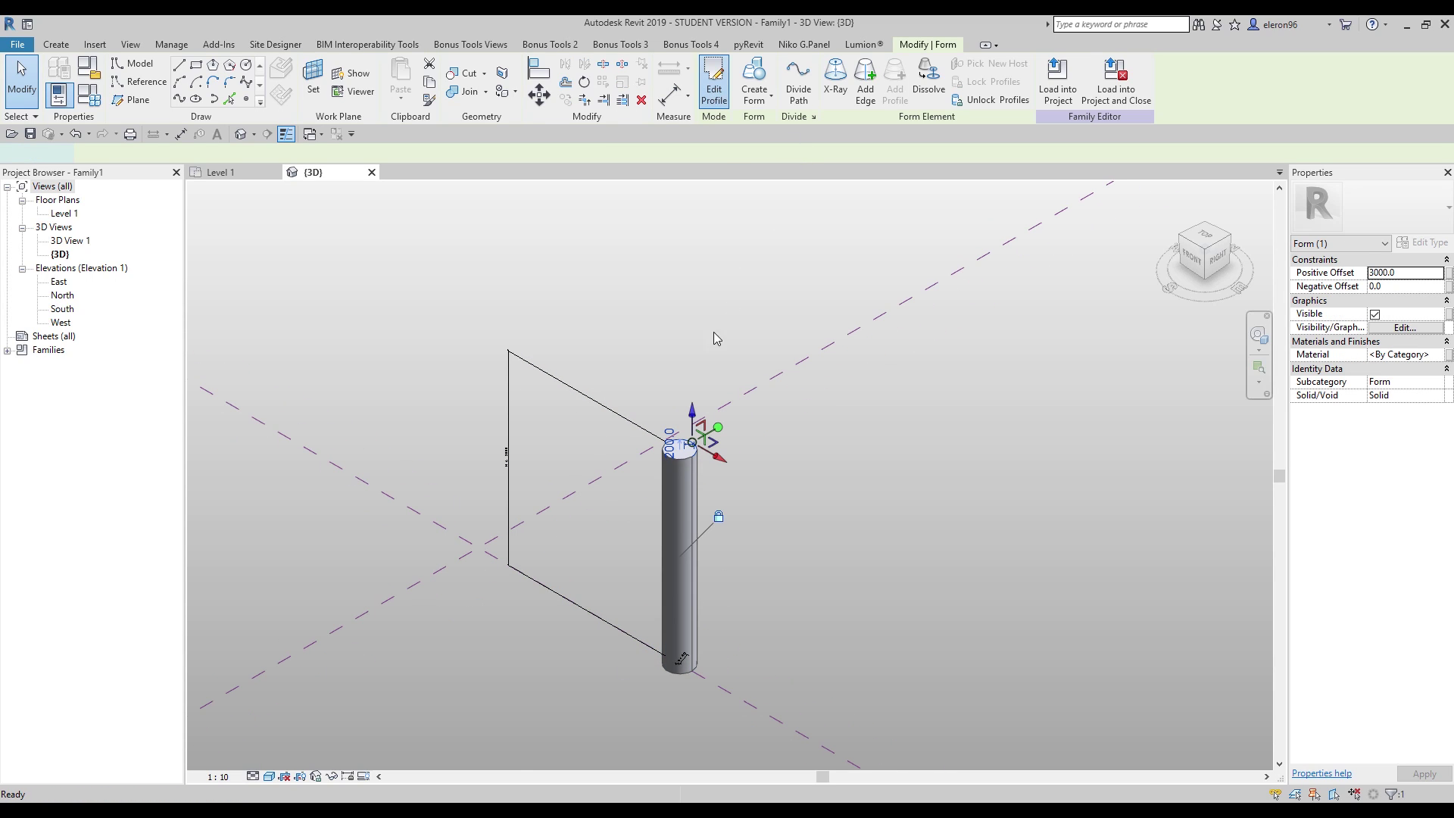
{"action": "double_click", "coordinate": [689, 453]}
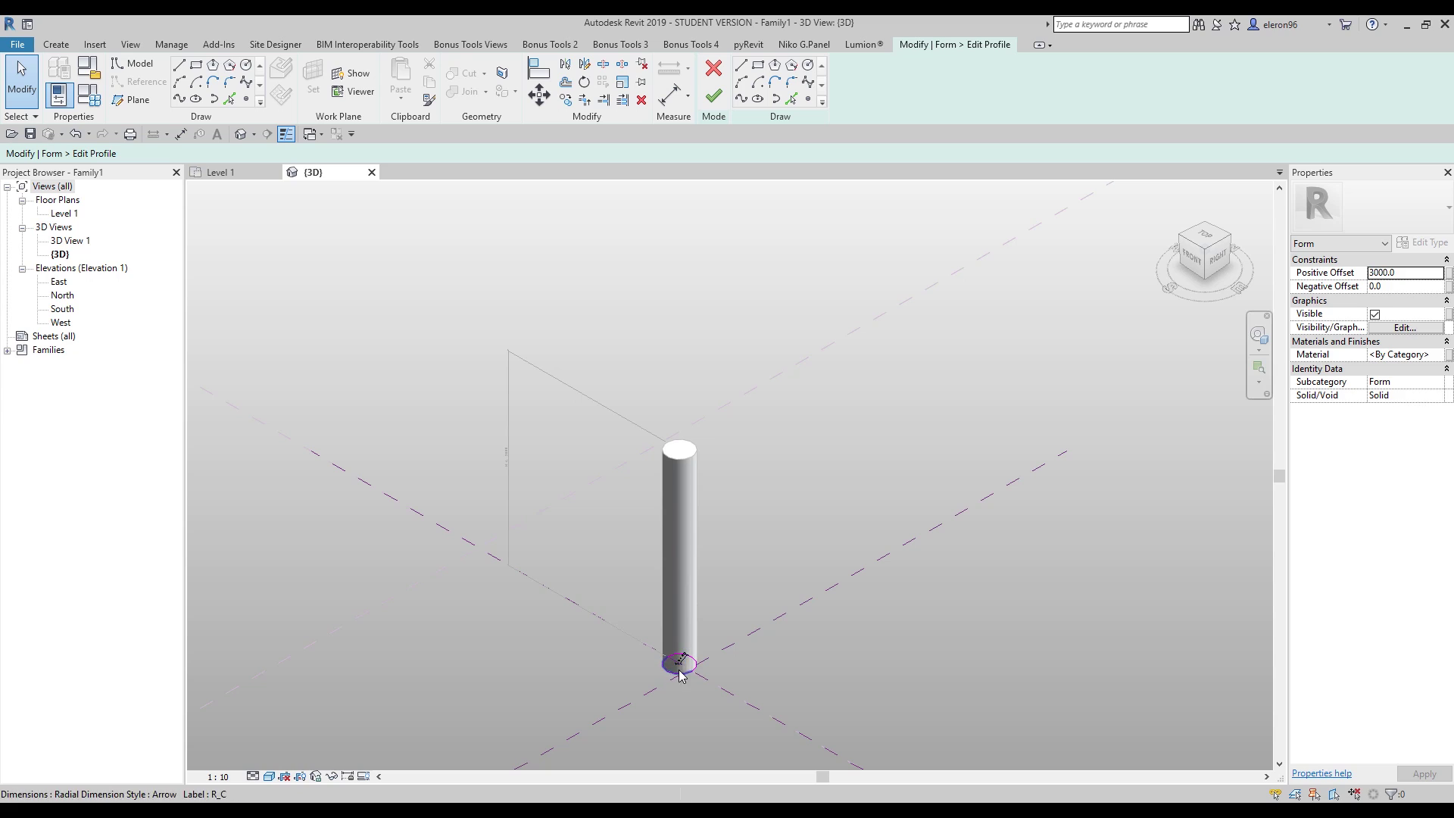
{"action": "middle_click_drag", "start_coordinate": [847, 578], "coordinate": [759, 473]}
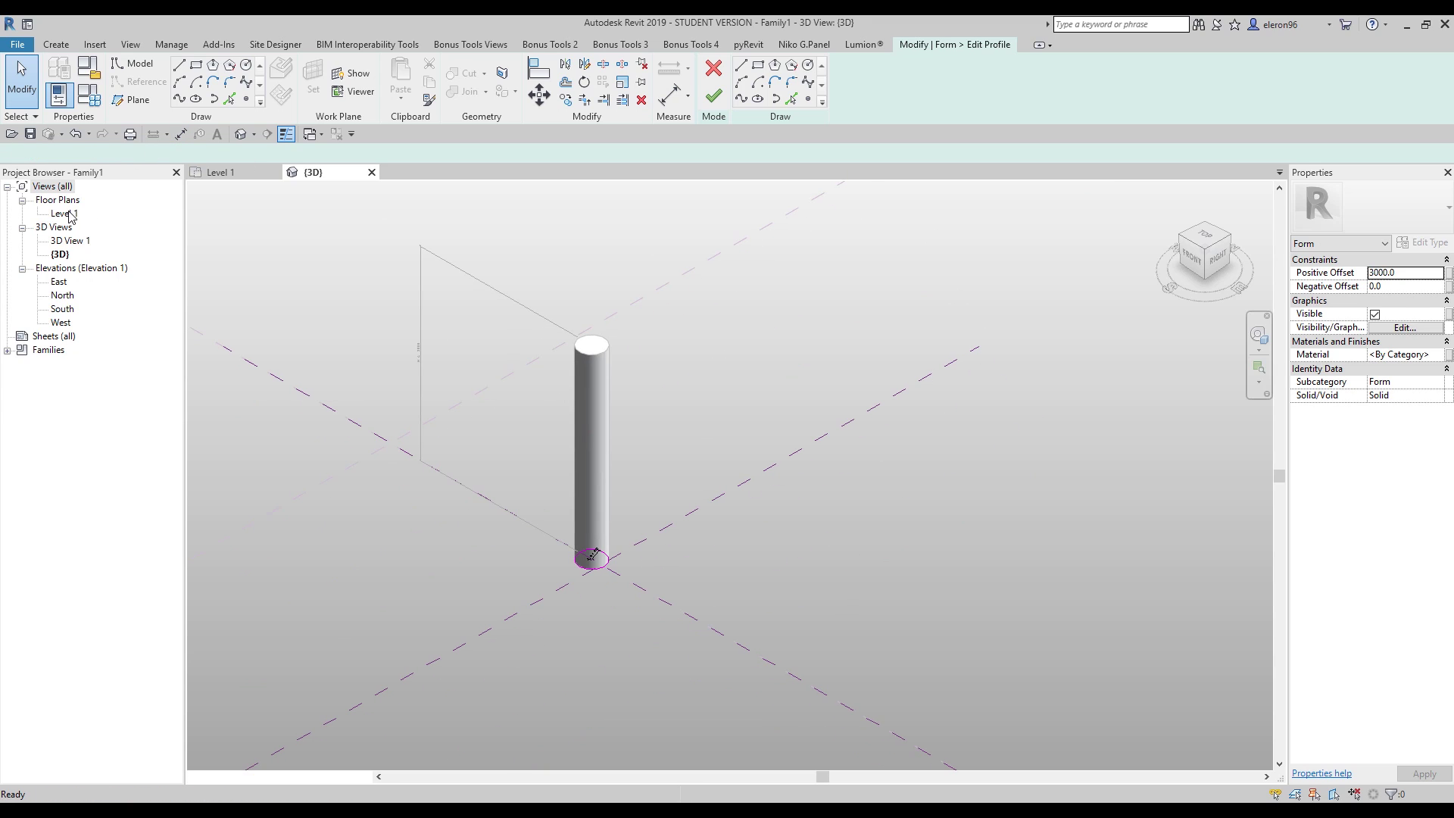
{"action": "double_click", "coordinate": [64, 213]}
{"action": "scroll", "coordinate": [719, 499], "scroll_direction": "up", "scroll_amount": 7}
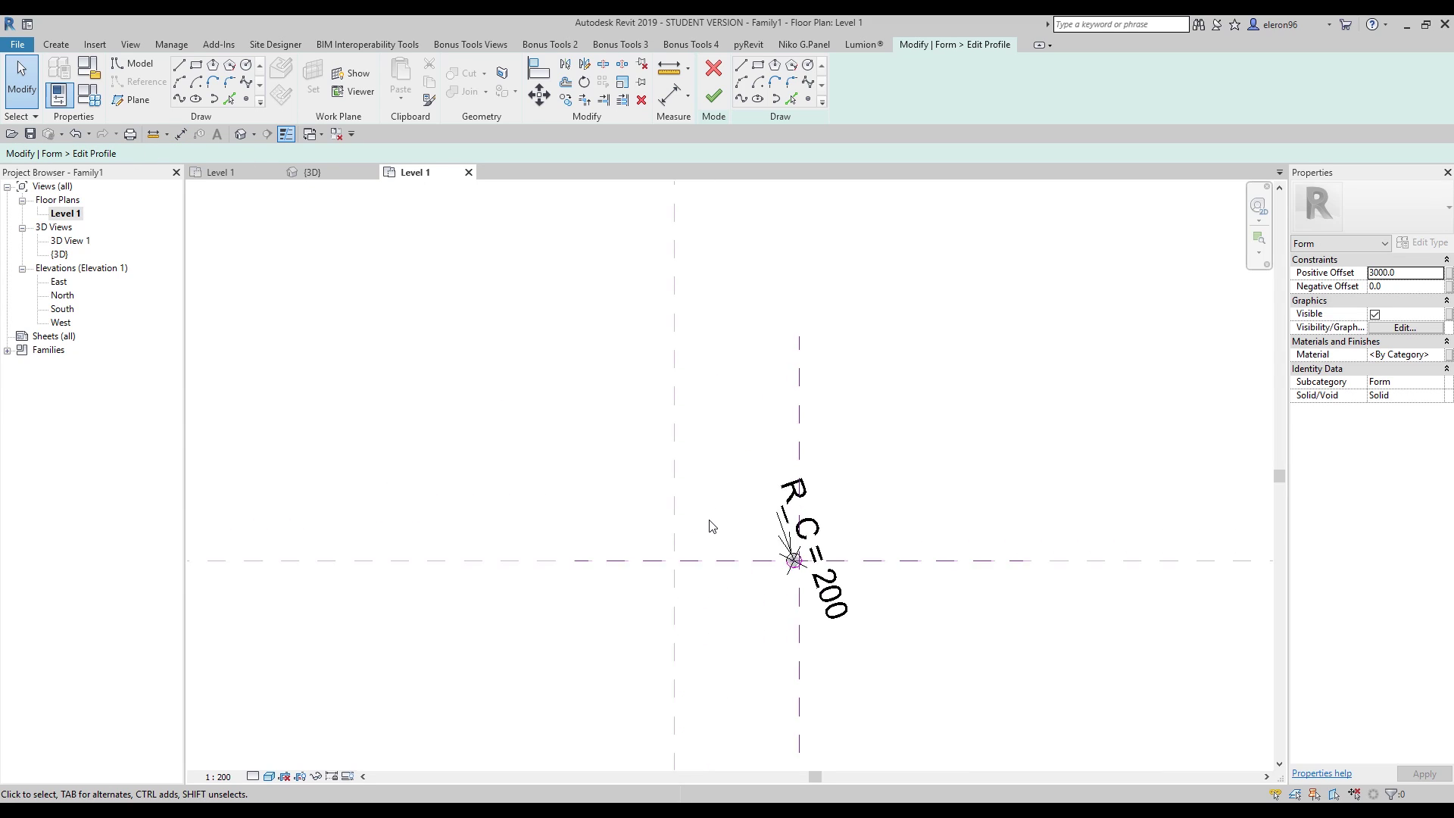
Step: Make the center mark visible for the column's base circle in the profile sketch
{"action": "left_click", "coordinate": [856, 590]}
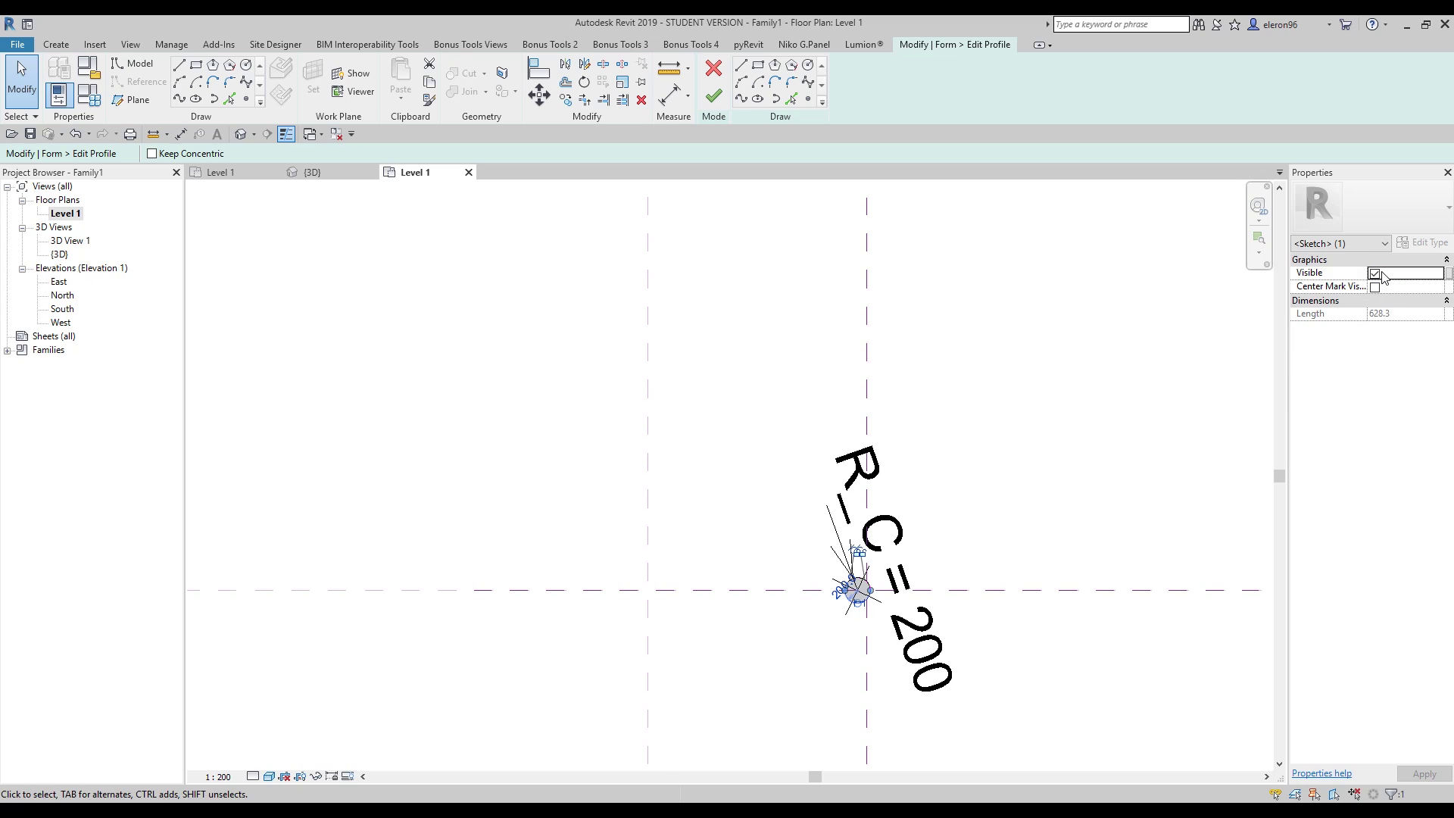
{"action": "left_click", "coordinate": [1374, 287]}
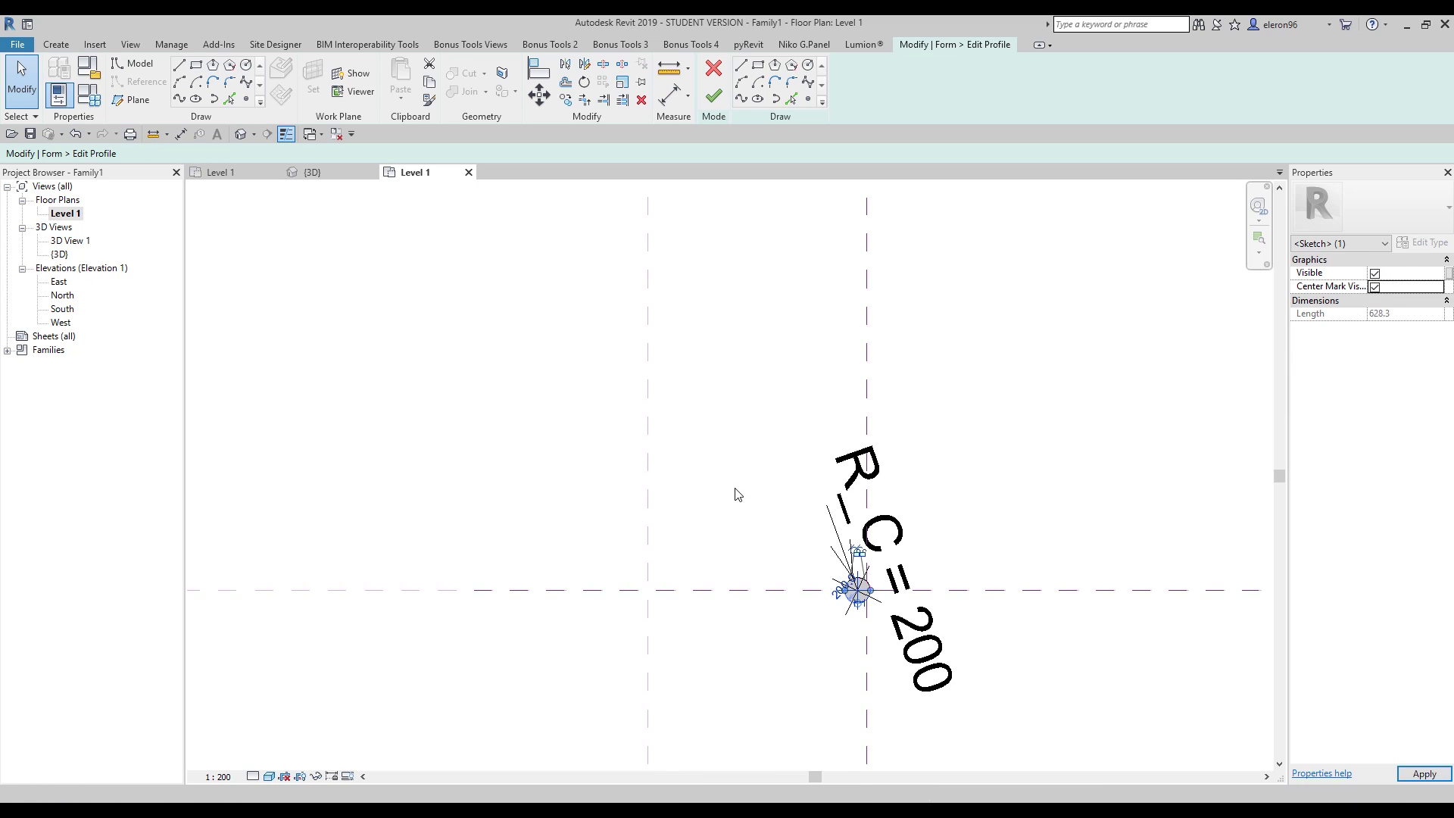
{"action": "left_click", "coordinate": [605, 566]}
Step: Align the base circle's center with the vertical and horizontal center reference planes and finish the profile edit
{"action": "key", "text": "a"}
{"action": "key", "text": "l"}
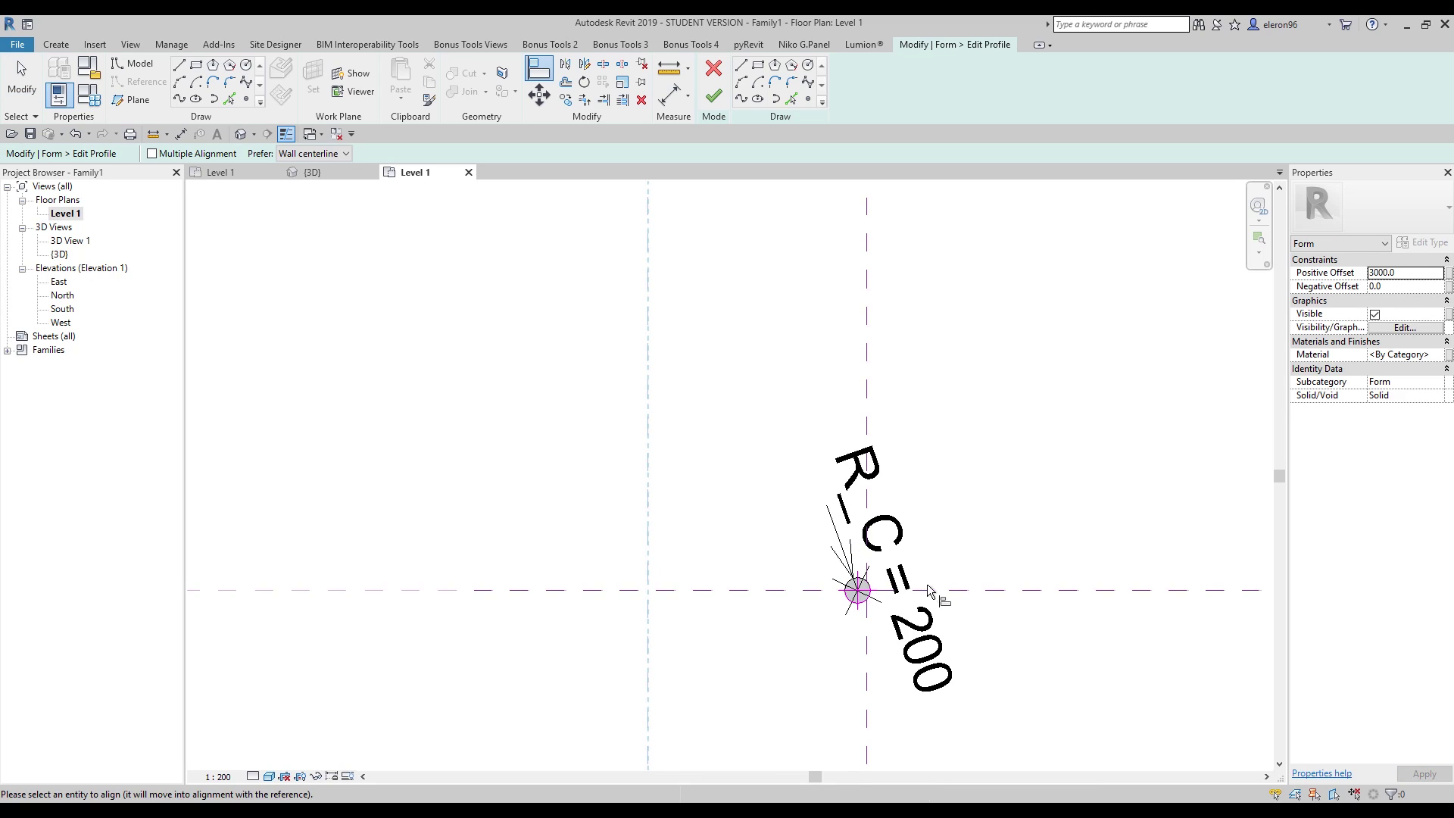
{"action": "left_click", "coordinate": [856, 590]}
{"action": "left_click", "coordinate": [768, 590]}
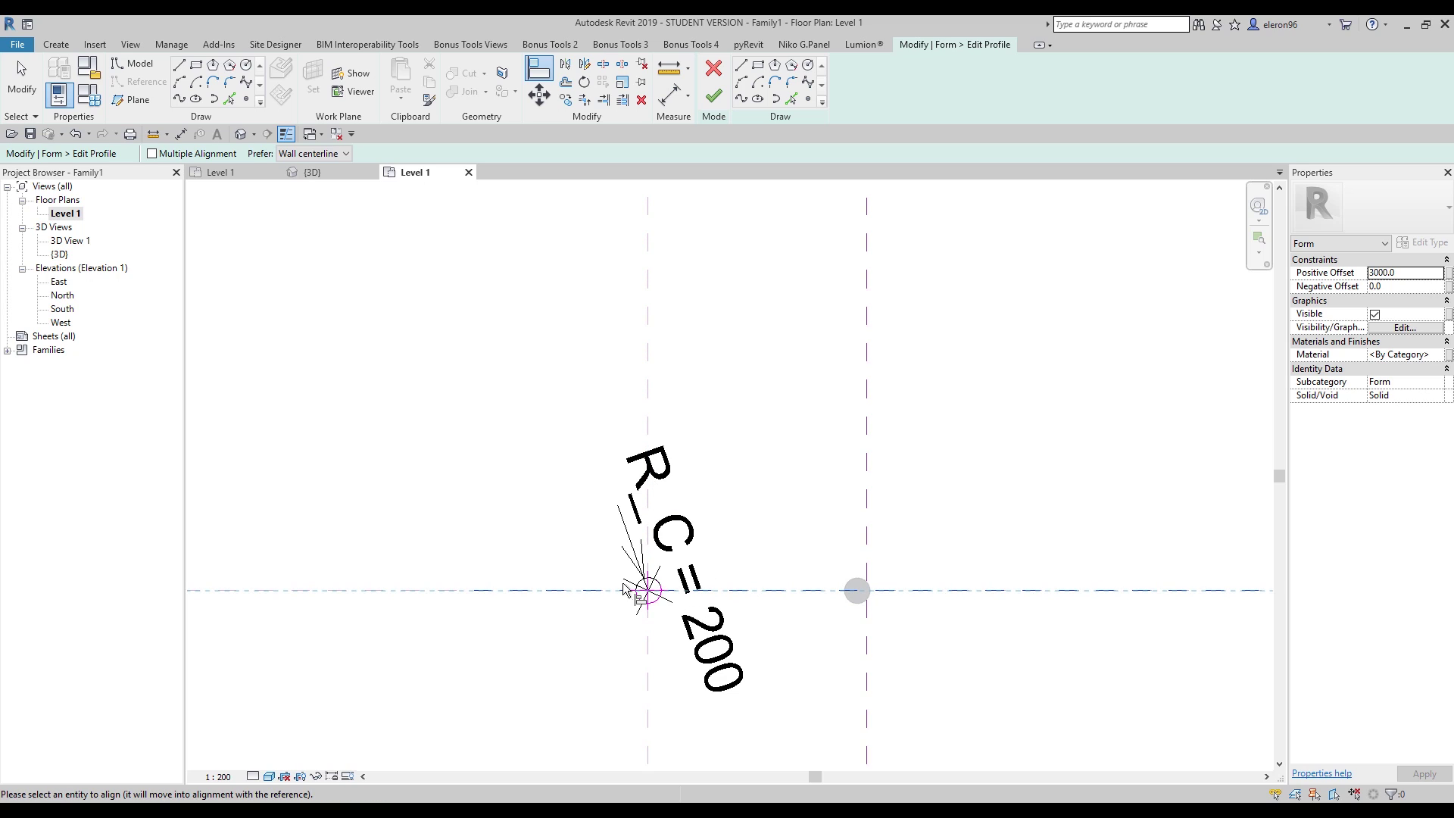
{"action": "left_click", "coordinate": [713, 96]}
{"action": "key", "text": "Escape"}
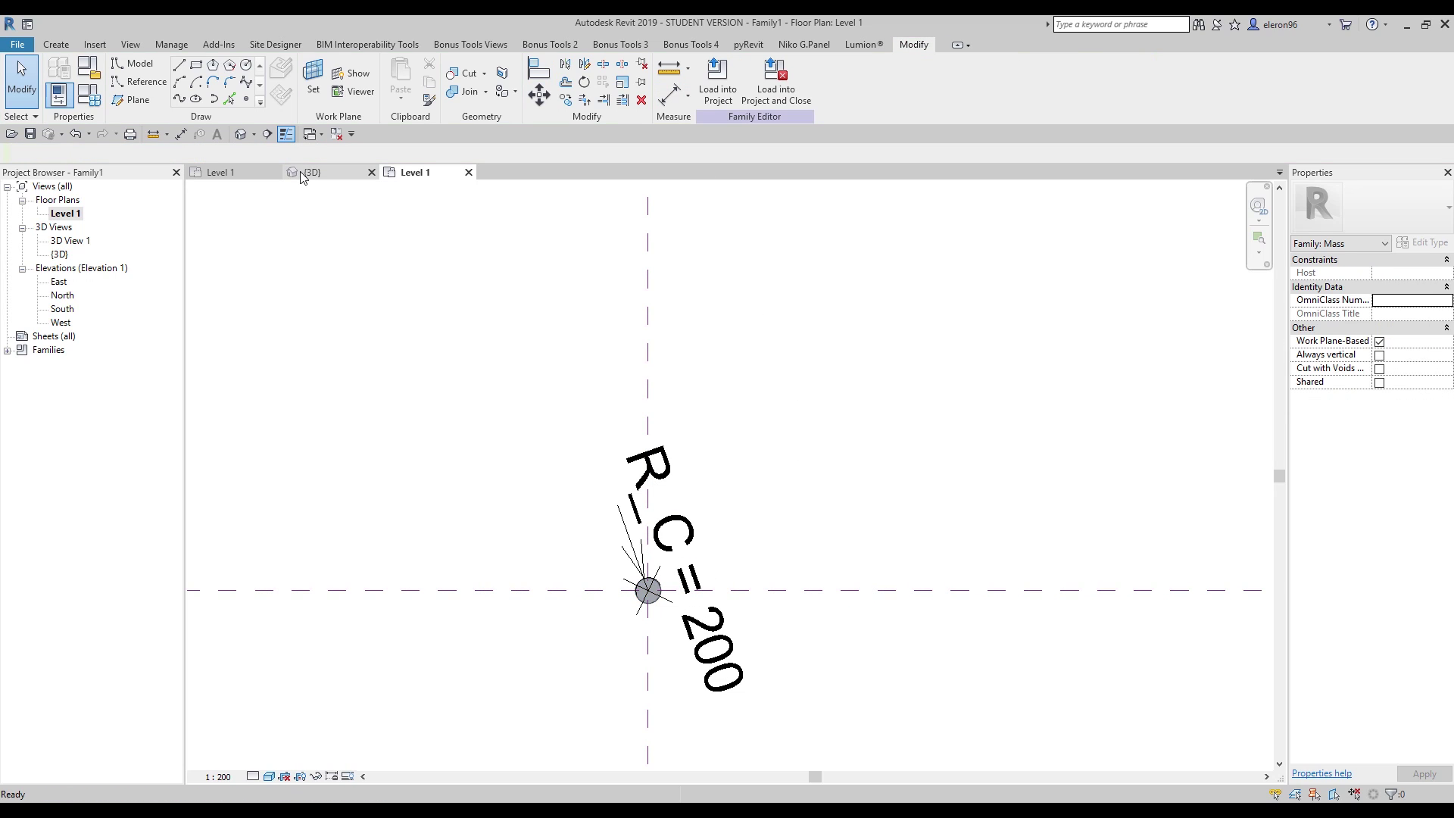
Step: Inspect the recentered column in the 3D view and close the duplicate Level 1 floor plan
{"action": "left_click", "coordinate": [303, 172]}
{"action": "middle_click_drag", "start_coordinate": [509, 668], "coordinate": [552, 665]}
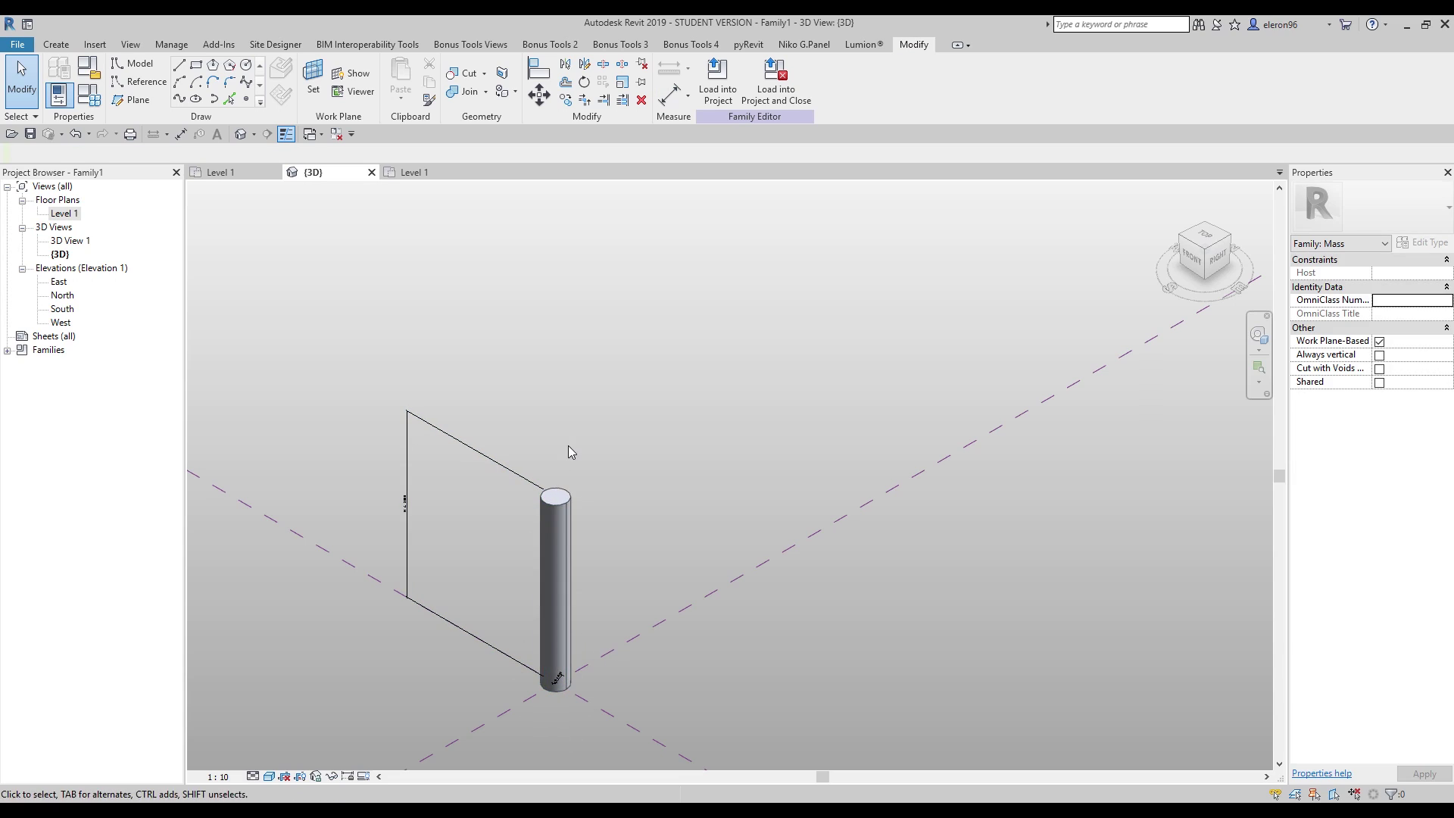
{"action": "middle_click_drag", "start_coordinate": [664, 514], "coordinate": [816, 441]}
{"action": "scroll", "coordinate": [754, 436], "scroll_direction": "up", "scroll_amount": 3}
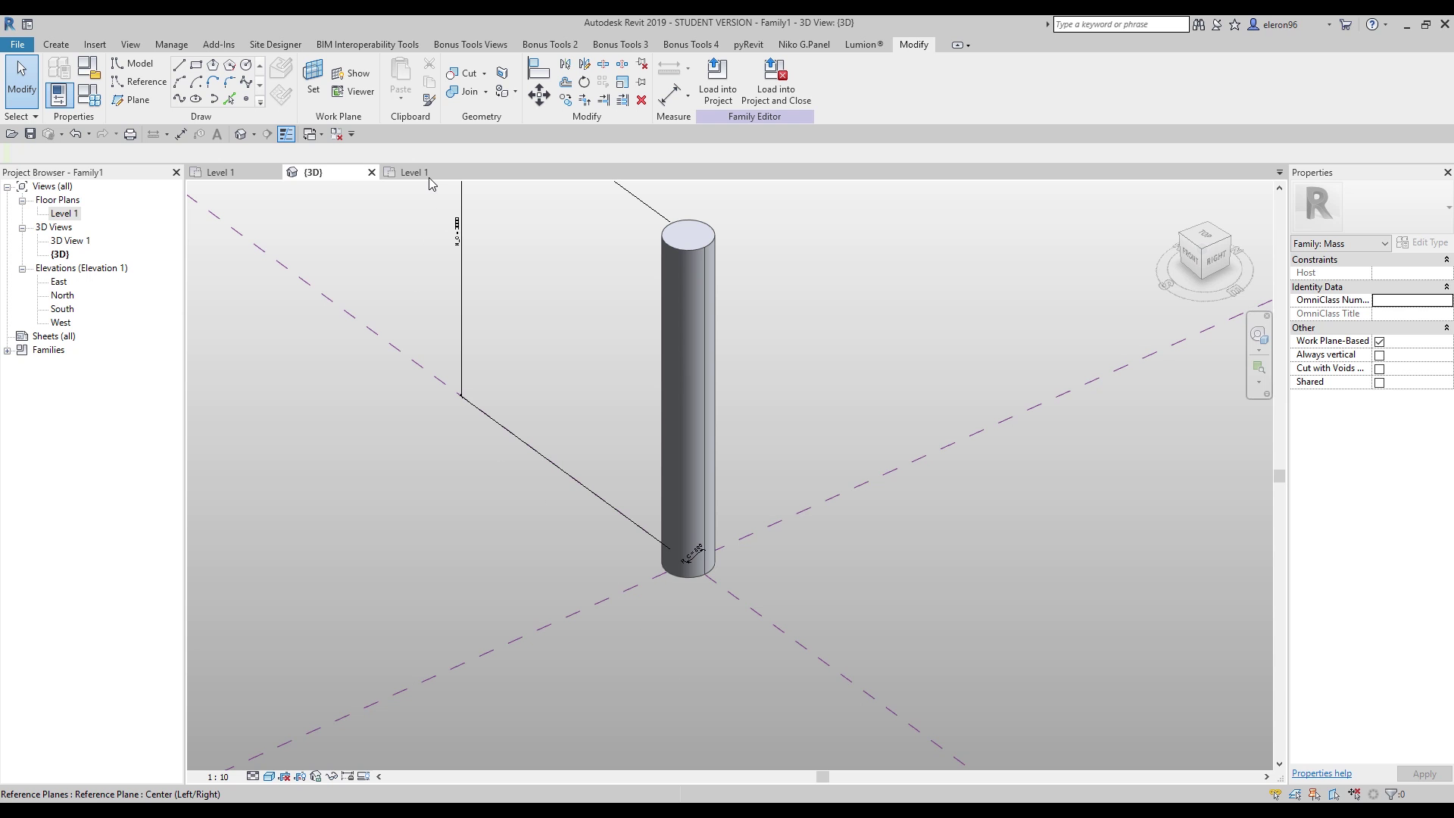
{"action": "left_click", "coordinate": [414, 173]}
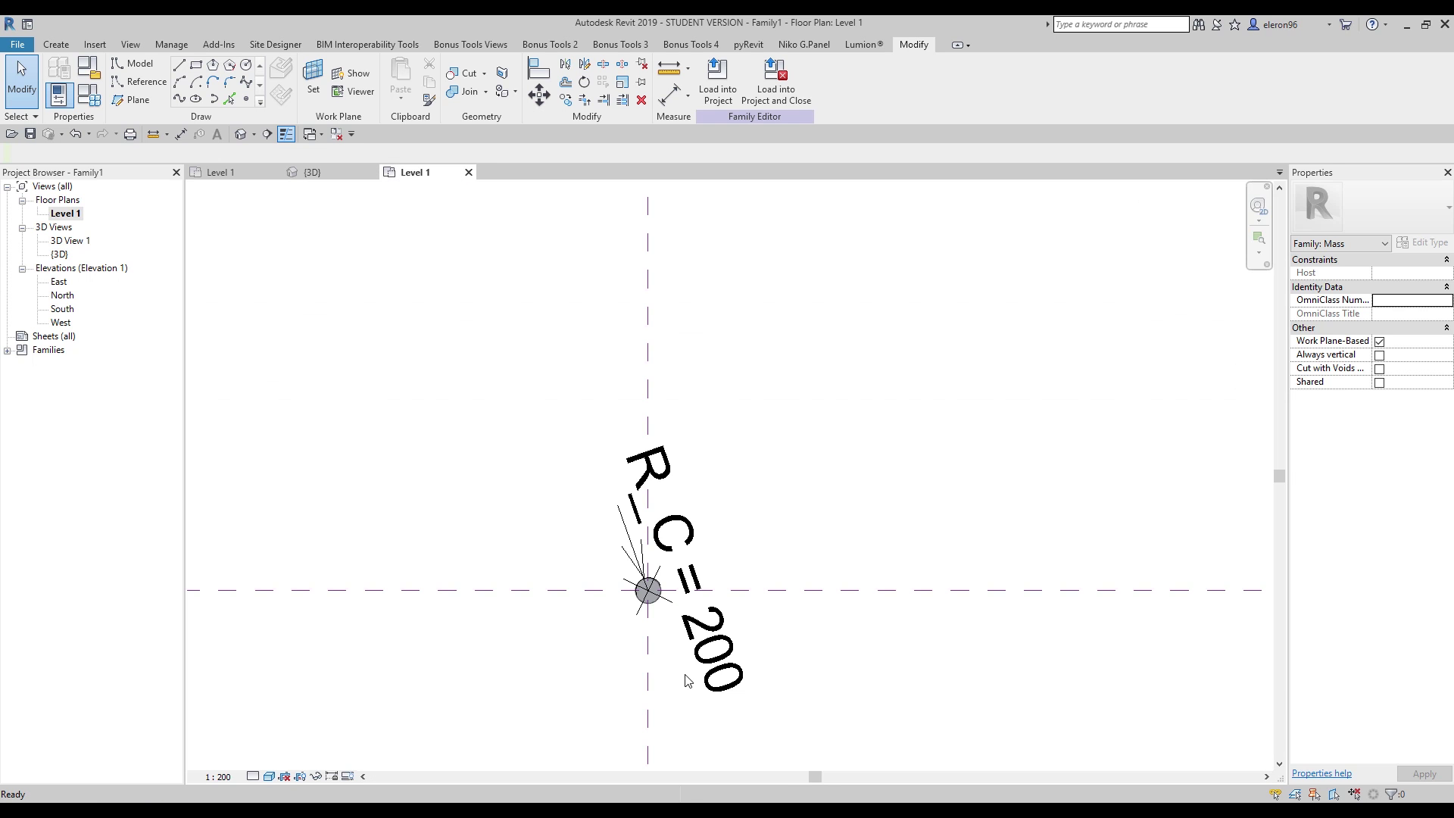
{"action": "left_click", "coordinate": [469, 172]}
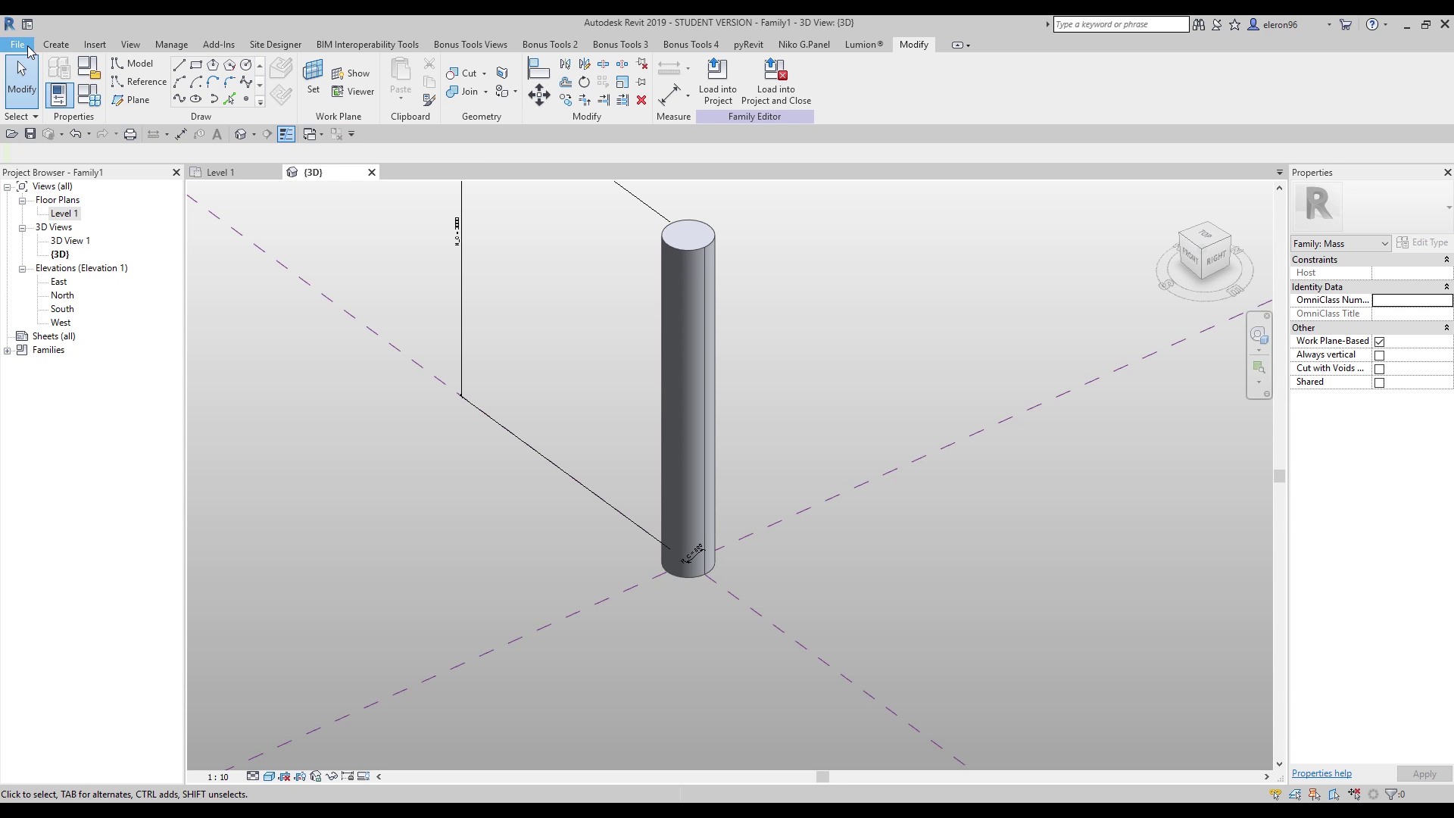
Step: Create a new family from the Metric Generic Model.rft template
{"action": "left_click", "coordinate": [17, 44]}
{"action": "mouse_move", "coordinate": [53, 102]}
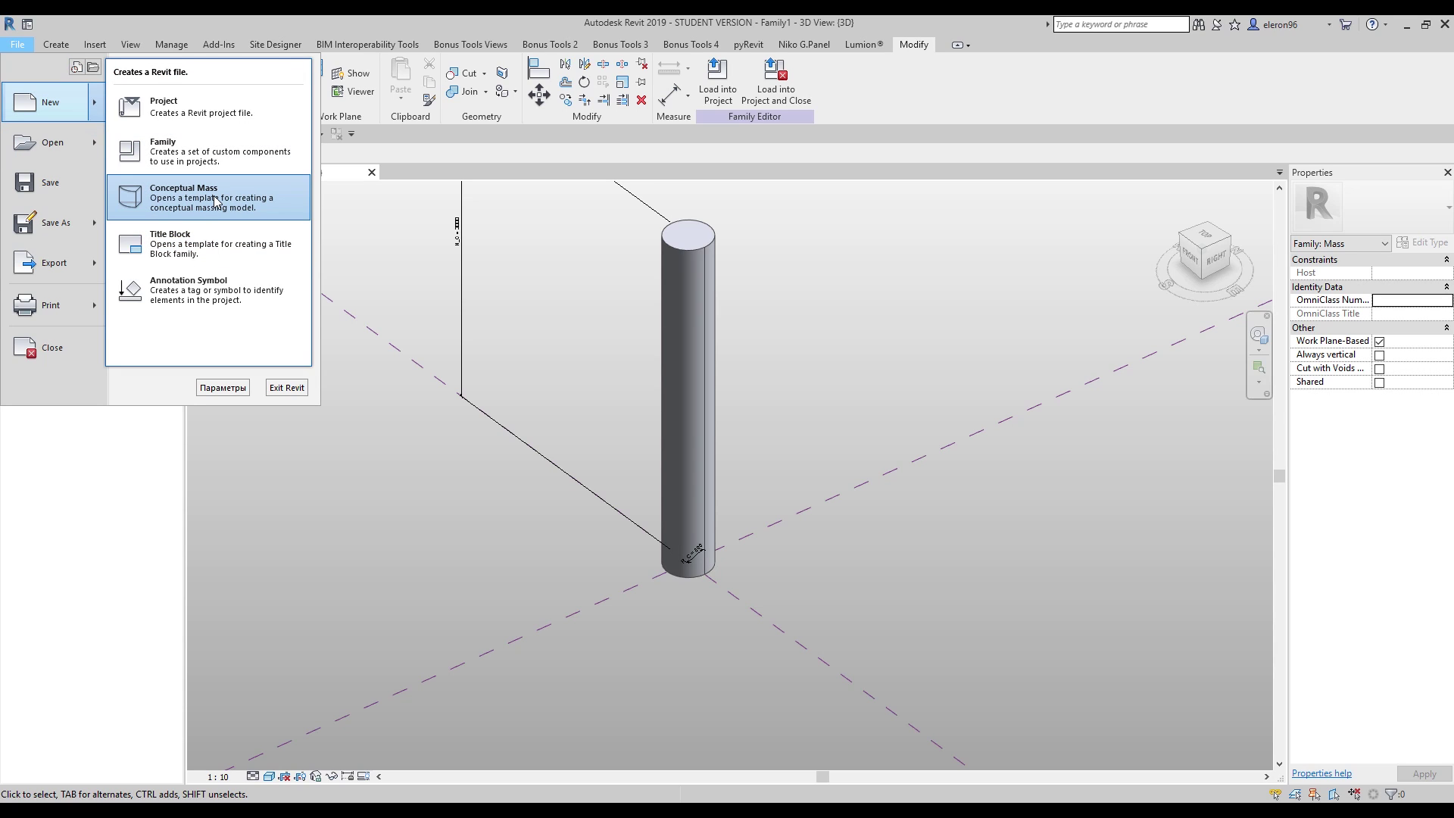
{"action": "left_click", "coordinate": [198, 151]}
{"action": "scroll", "coordinate": [474, 376], "scroll_direction": "down", "scroll_amount": 1}
{"action": "scroll", "coordinate": [474, 376], "scroll_direction": "down", "scroll_amount": 10}
{"action": "scroll", "coordinate": [523, 345], "scroll_direction": "down", "scroll_amount": 1}
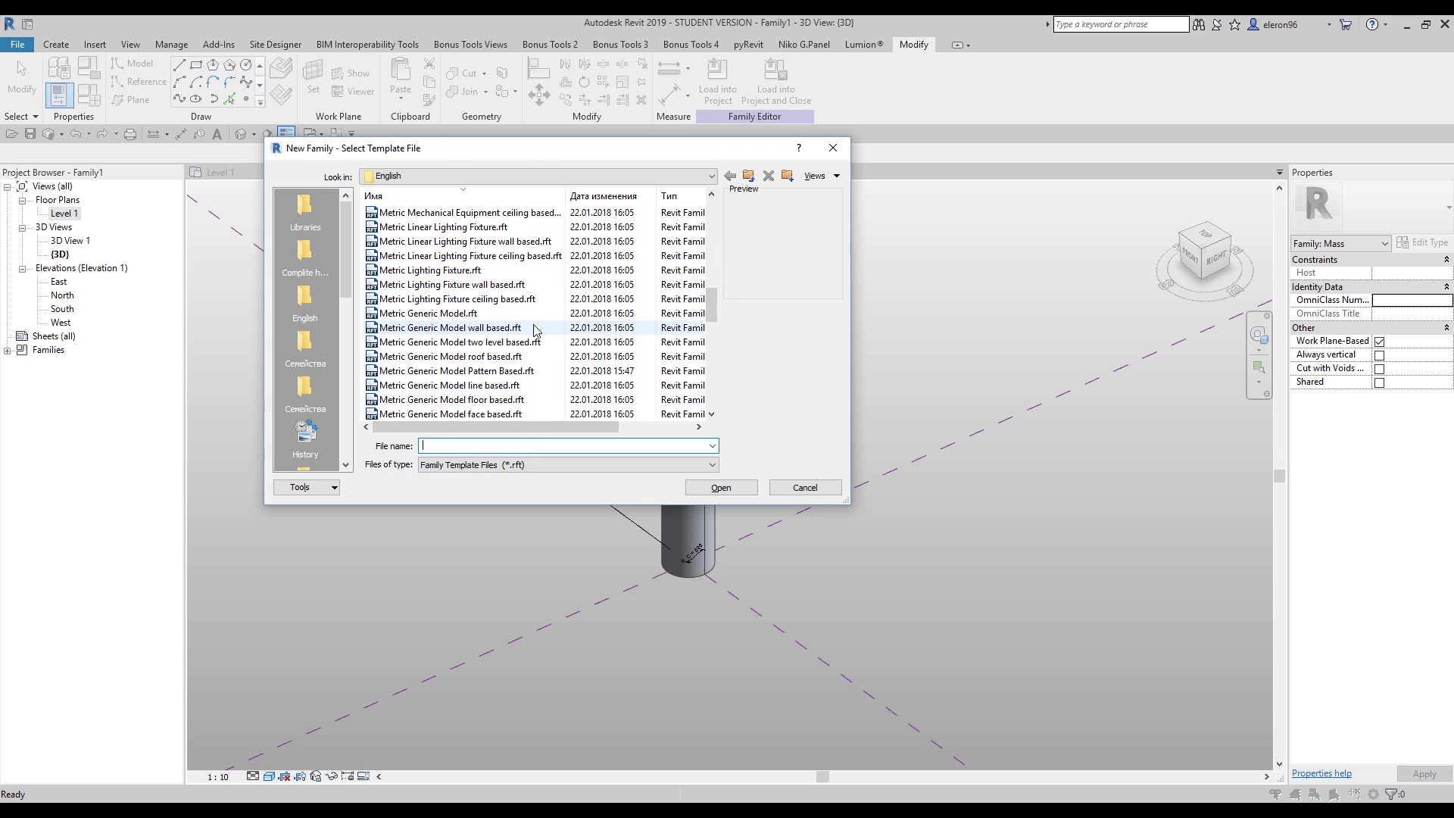
{"action": "left_click", "coordinate": [489, 313]}
{"action": "left_click", "coordinate": [738, 487]}
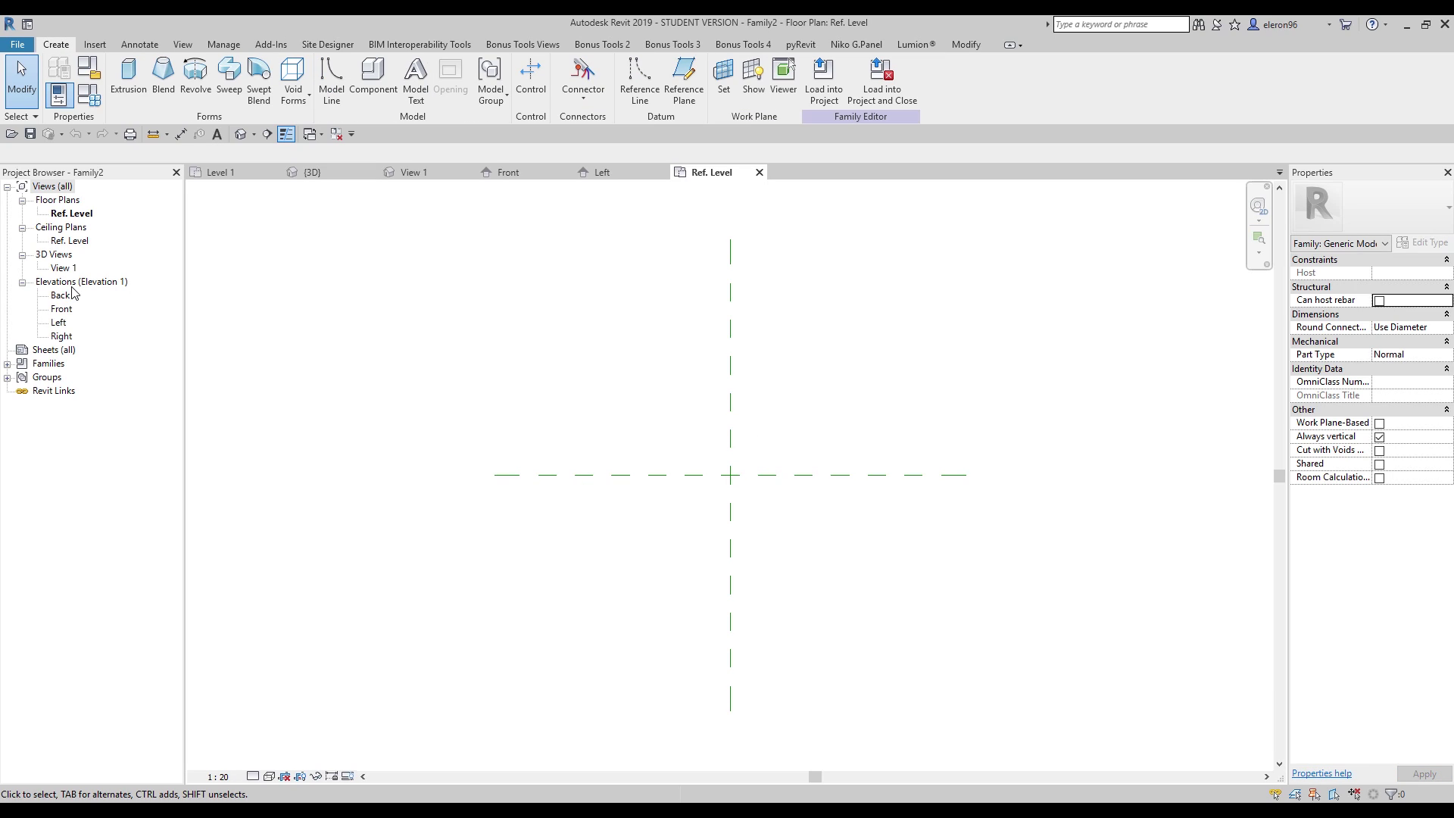
Step: In the Back elevation, draw a horizontal reference plane about 35.5 mm above Ref. Level, crossing the vertical center plane
{"action": "double_click", "coordinate": [61, 296]}
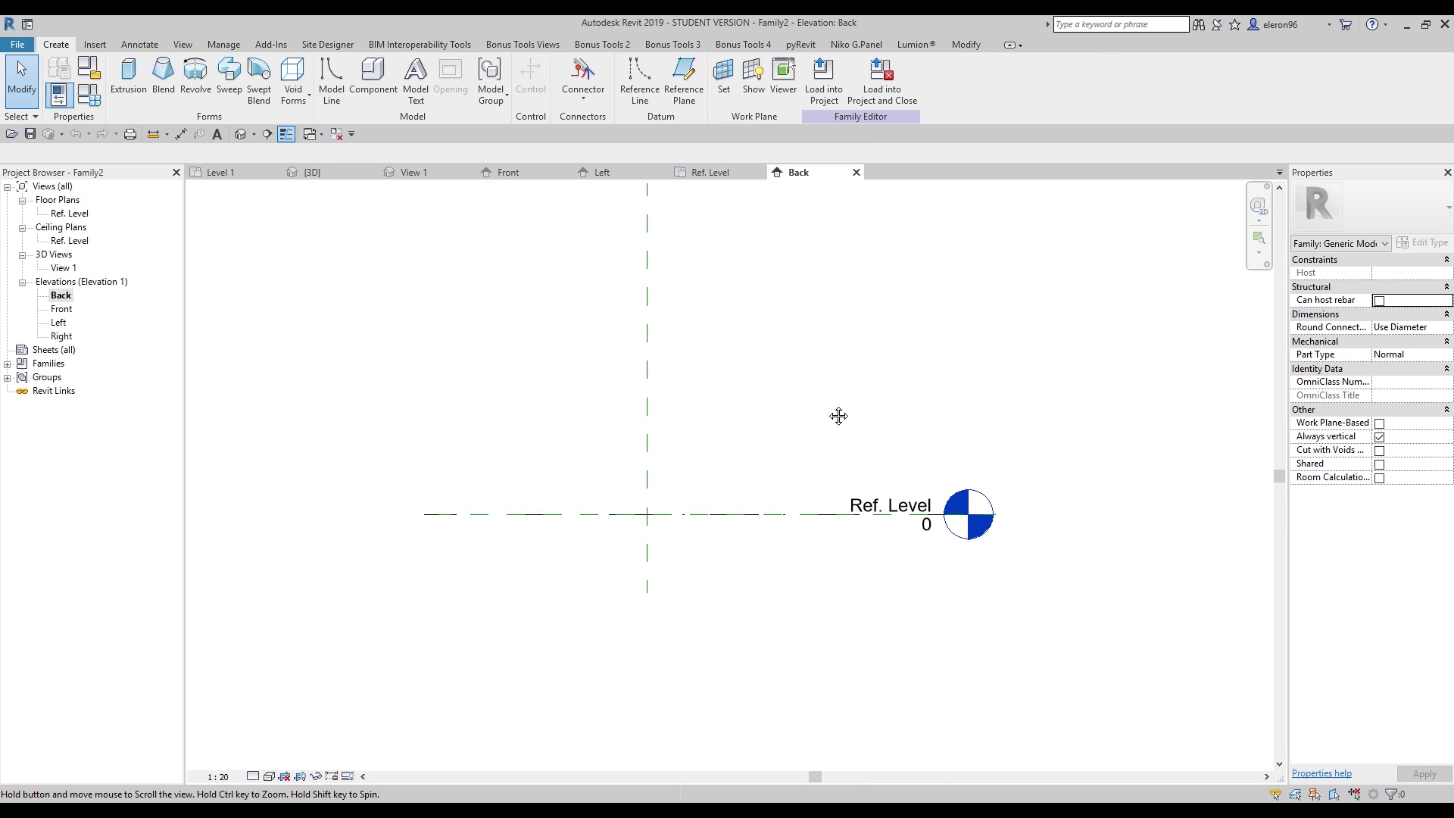
{"action": "scroll", "coordinate": [708, 503], "scroll_direction": "up", "scroll_amount": 2}
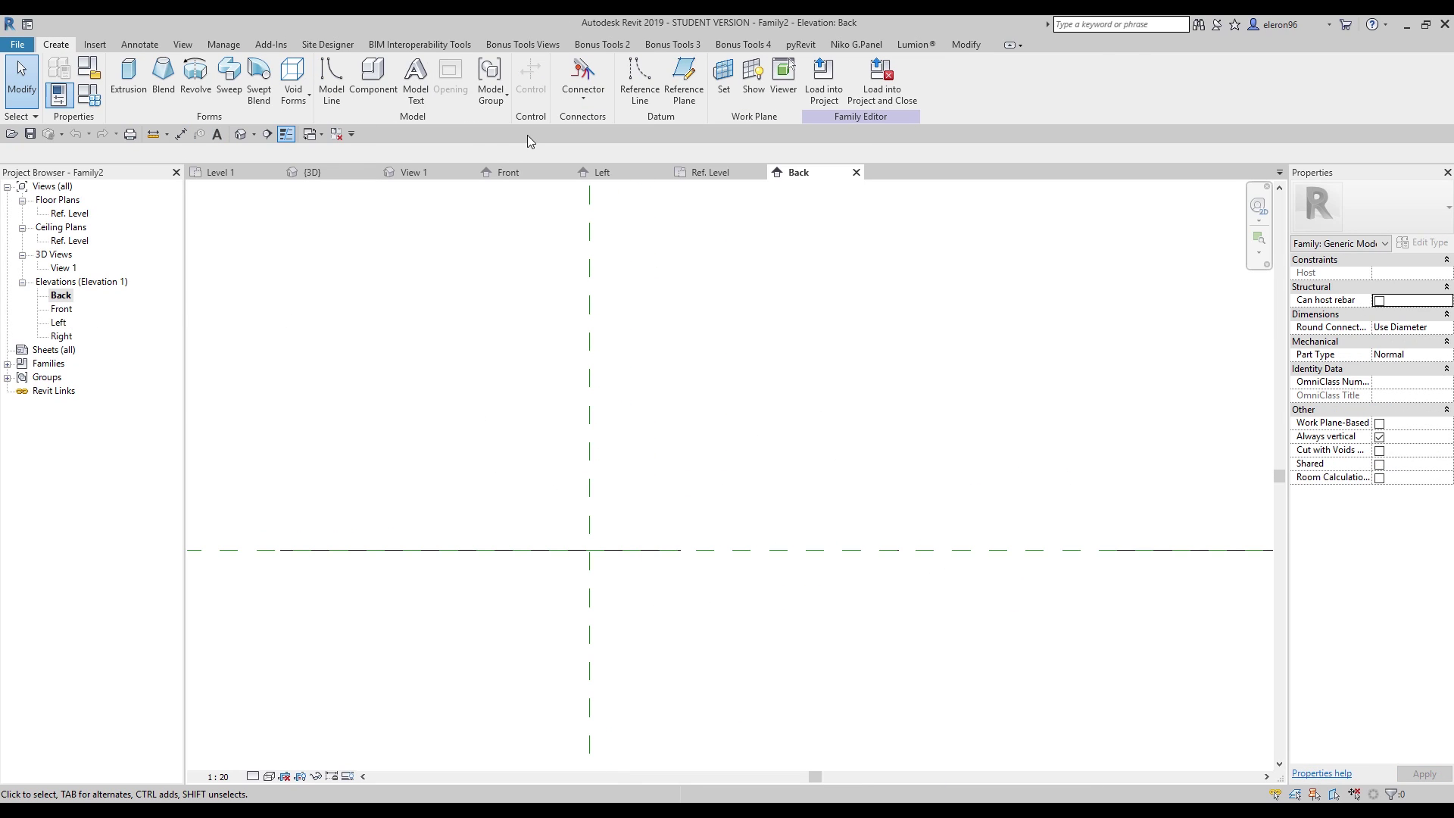
{"action": "left_click", "coordinate": [684, 72]}
{"action": "left_click", "coordinate": [465, 491]}
{"action": "left_click", "coordinate": [787, 490]}
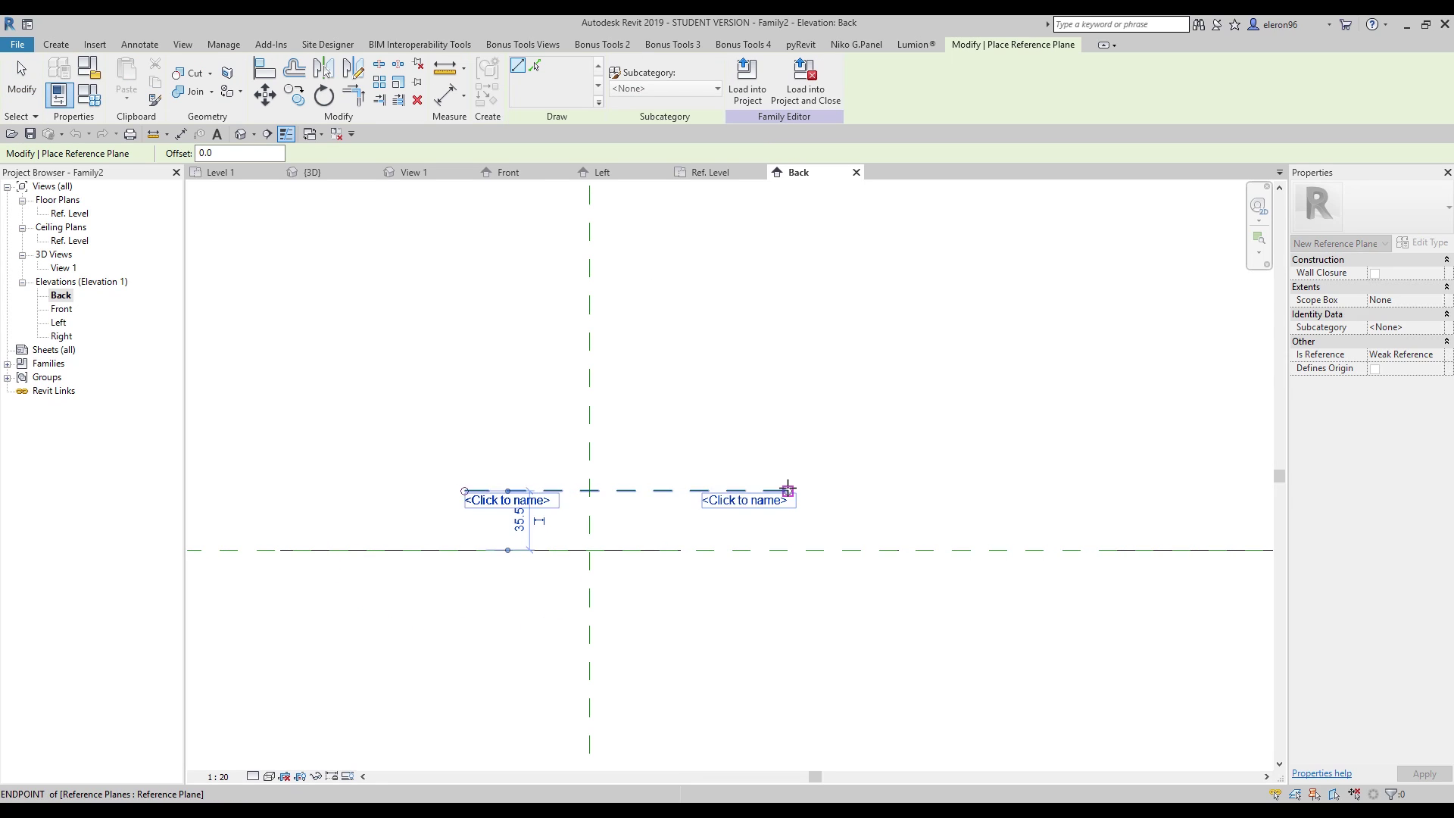
{"action": "key", "text": "Escape"}
{"action": "key", "text": "Escape"}
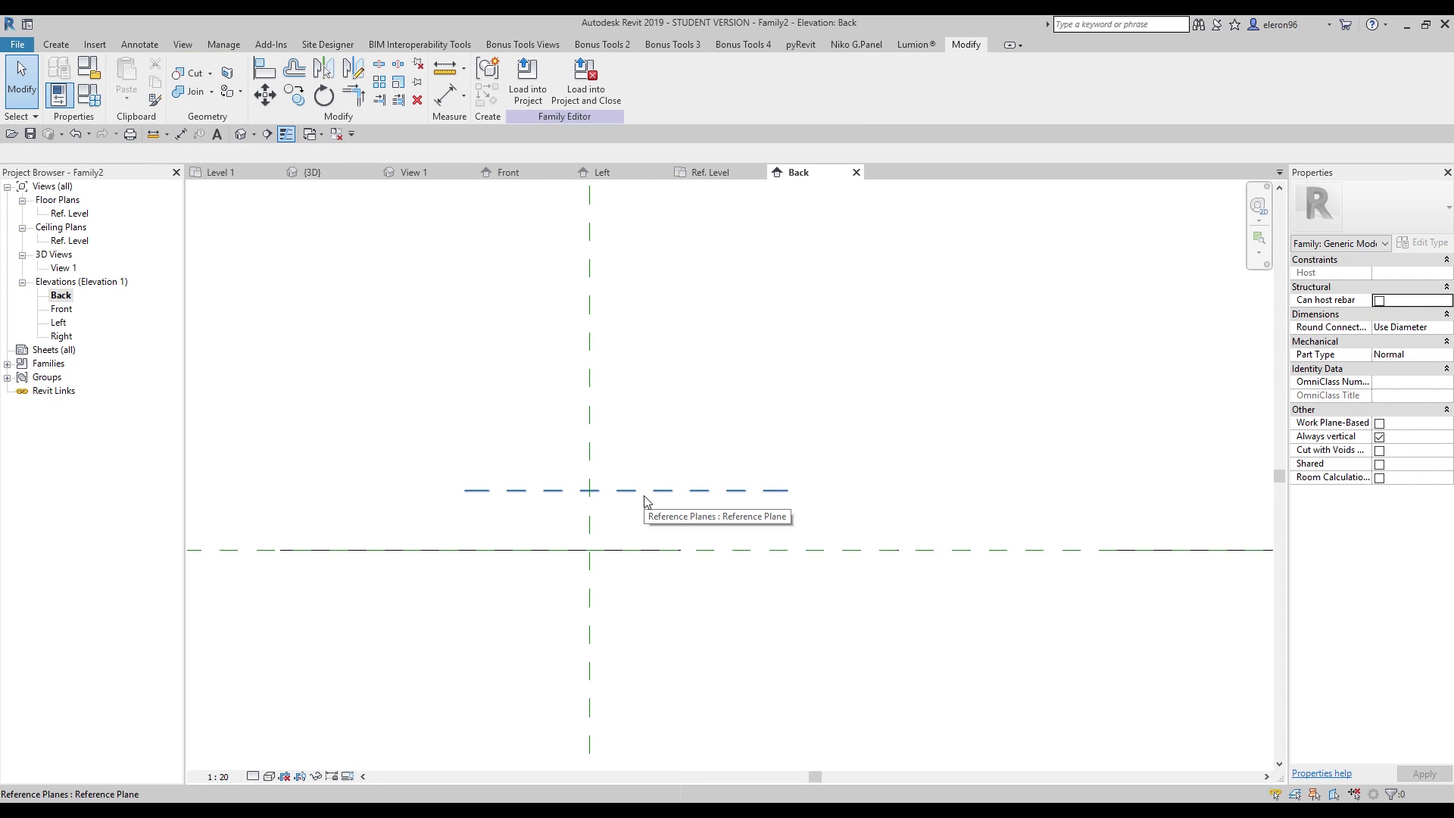
Step: Extend the new reference plane's left end farther out from the vertical center plane
{"action": "left_click", "coordinate": [476, 491]}
{"action": "left_click_drag", "start_coordinate": [465, 490], "coordinate": [250, 460]}
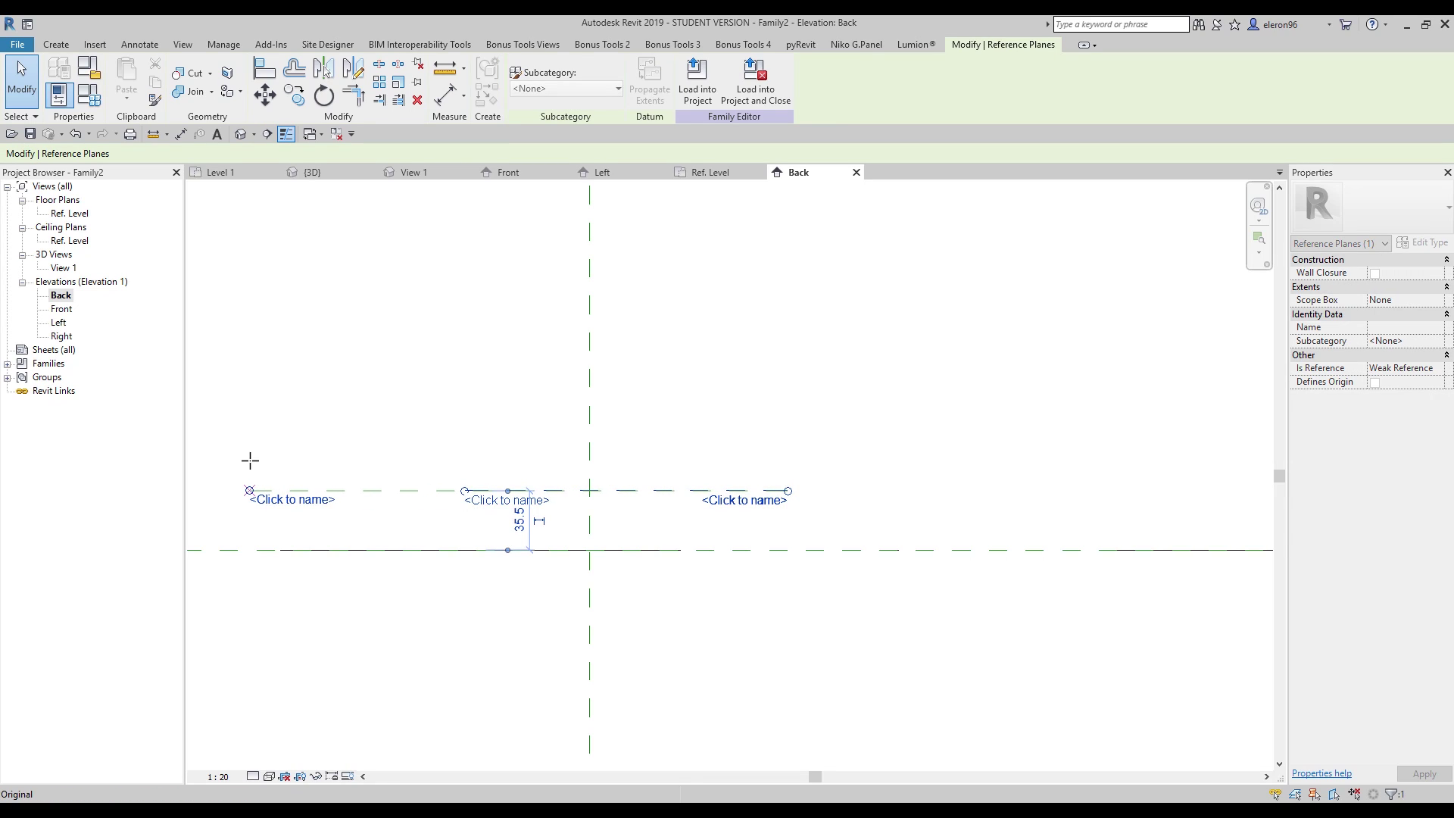
{"action": "key", "text": "Escape"}
Step: Temporarily hide the Ref. Level line in the Back elevation, keeping the coincident reference plane
{"action": "left_click", "coordinate": [512, 551]}
{"action": "scroll", "coordinate": [714, 464], "scroll_direction": "down", "scroll_amount": 4}
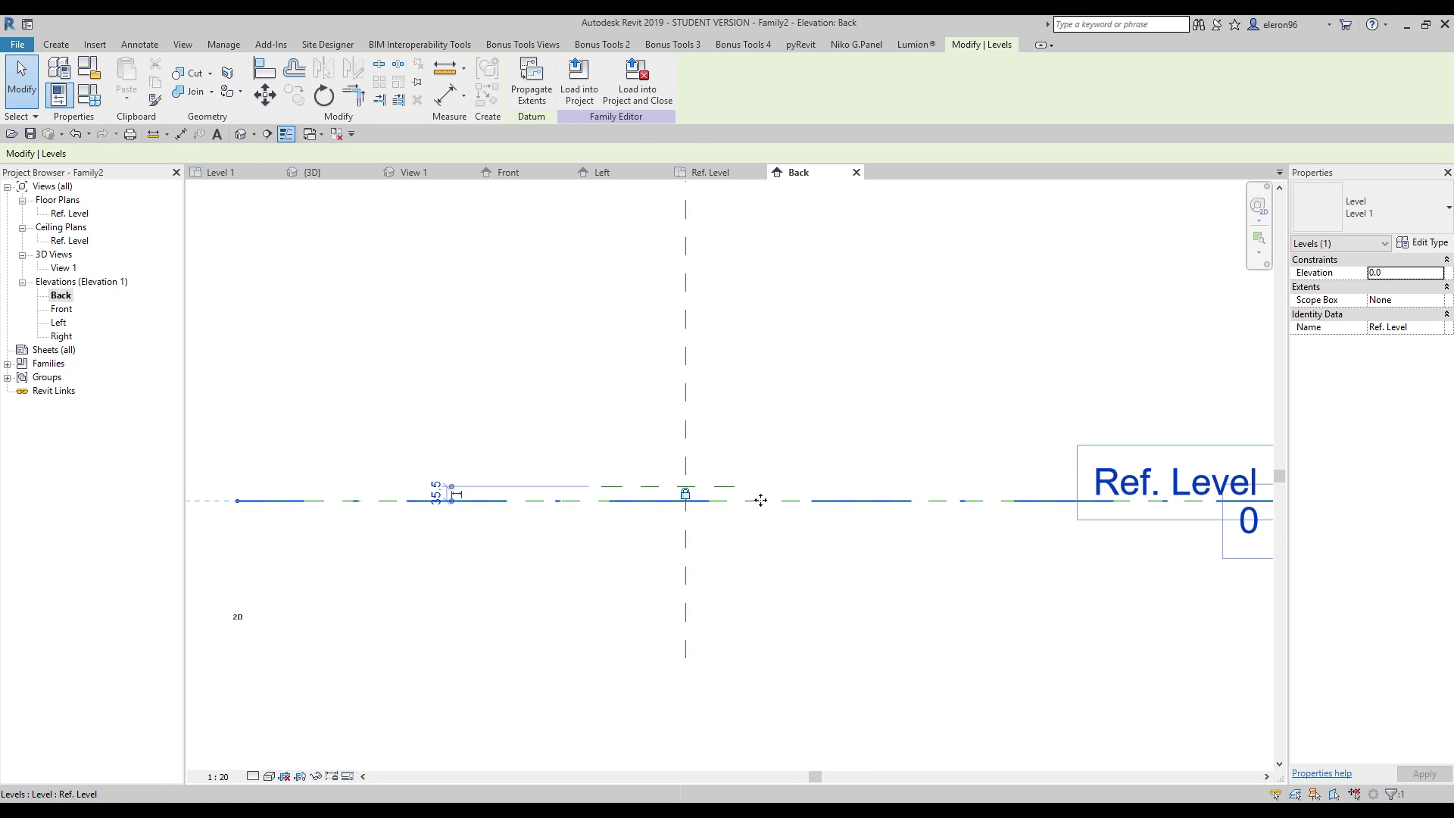
{"action": "key", "text": "Escape"}
{"action": "left_click", "coordinate": [764, 527]}
{"action": "left_click", "coordinate": [744, 500]}
{"action": "left_click", "coordinate": [741, 516]}
{"action": "scroll", "coordinate": [743, 512], "scroll_direction": "up", "scroll_amount": 1}
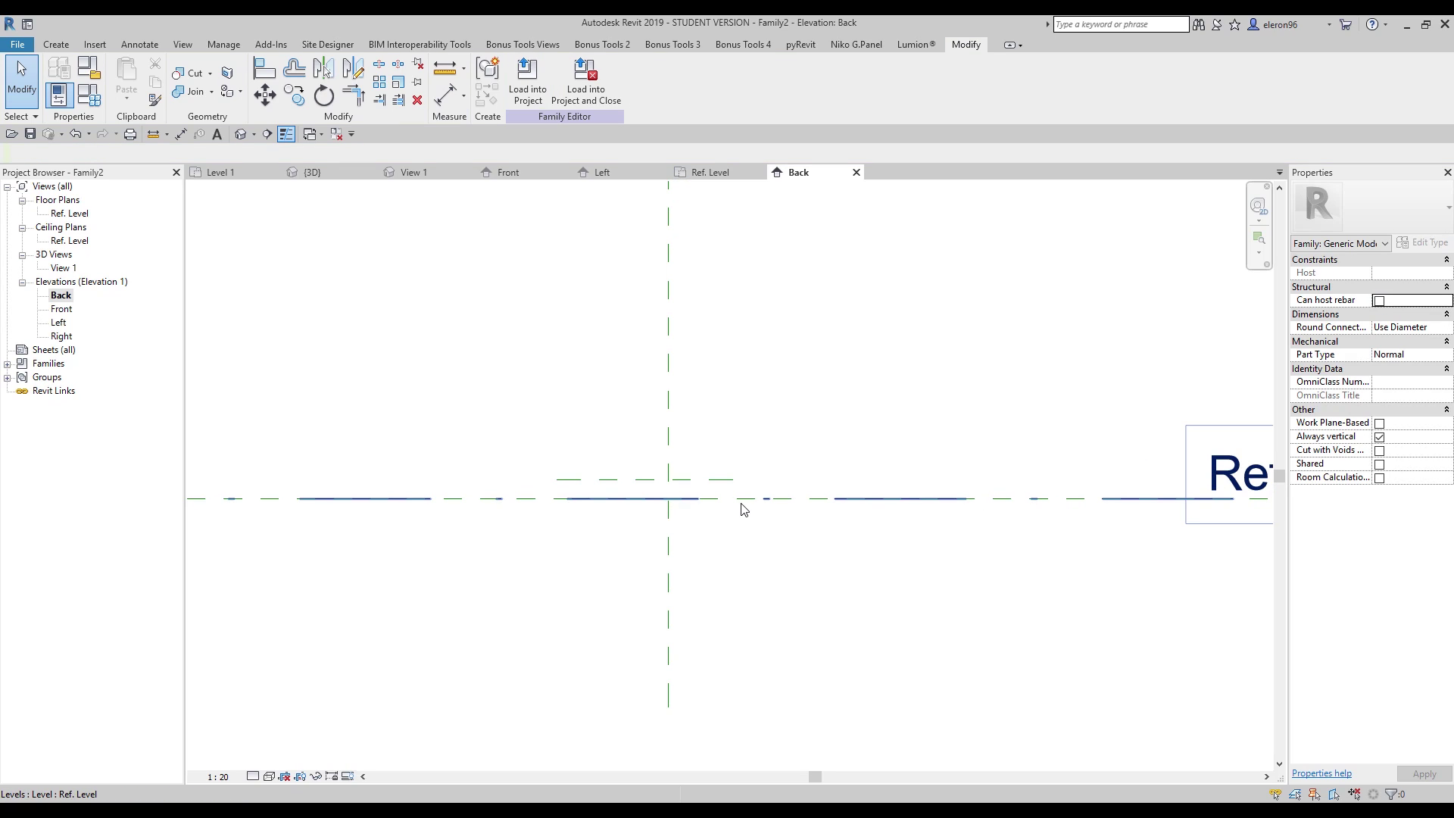
{"action": "left_click", "coordinate": [741, 507]}
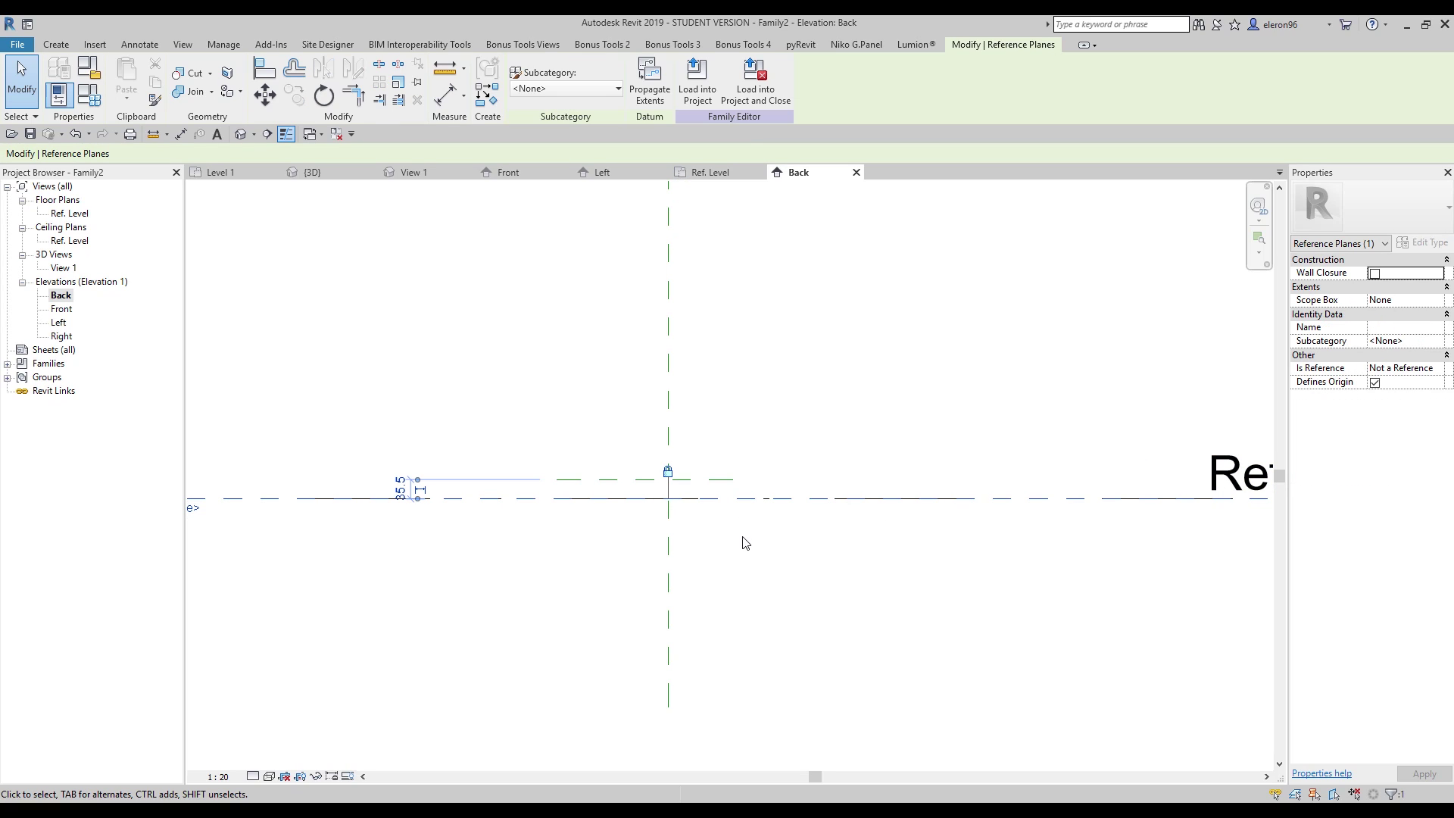
{"action": "left_click", "coordinate": [850, 544]}
{"action": "left_click", "coordinate": [939, 505]}
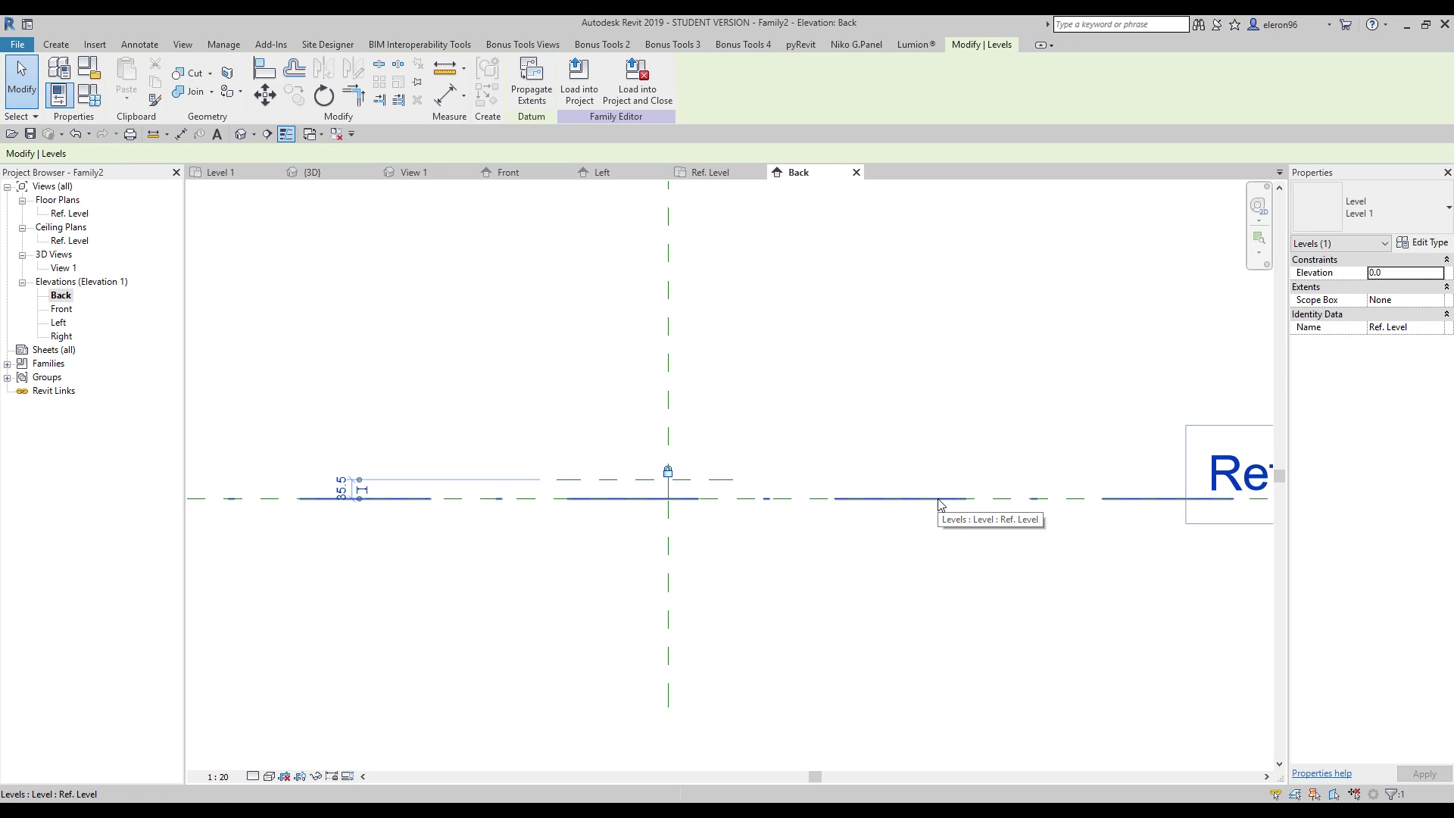
{"action": "key", "text": "h"}
{"action": "key", "text": "h"}
{"action": "scroll", "coordinate": [657, 451], "scroll_direction": "up", "scroll_amount": 2}
{"action": "scroll", "coordinate": [679, 527], "scroll_direction": "up", "scroll_amount": 2}
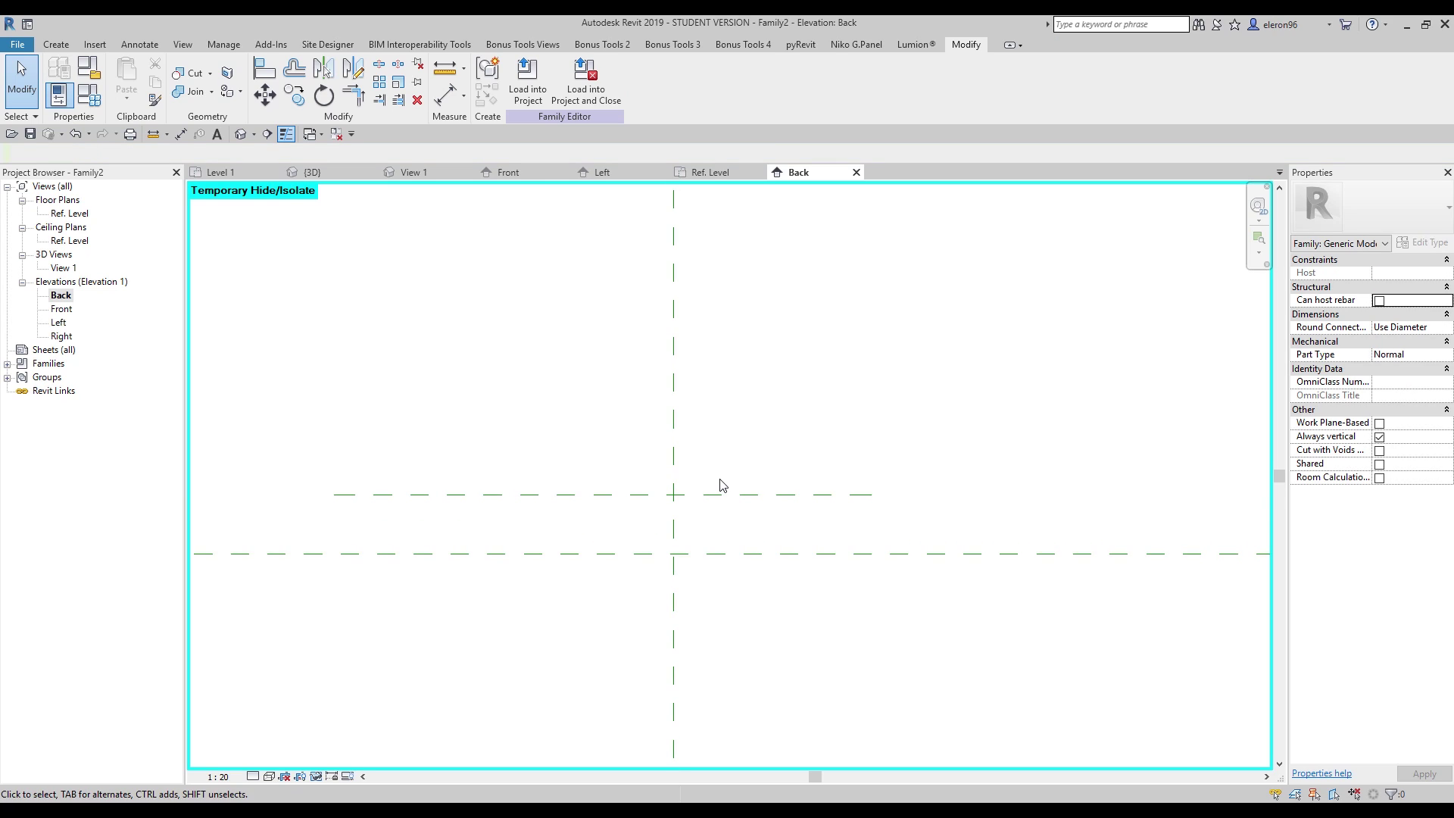
Step: Stretch the right end of the upper horizontal reference plane farther from the vertical center plane
{"action": "left_click", "coordinate": [810, 496]}
{"action": "left_click_drag", "start_coordinate": [873, 495], "coordinate": [1170, 495]}
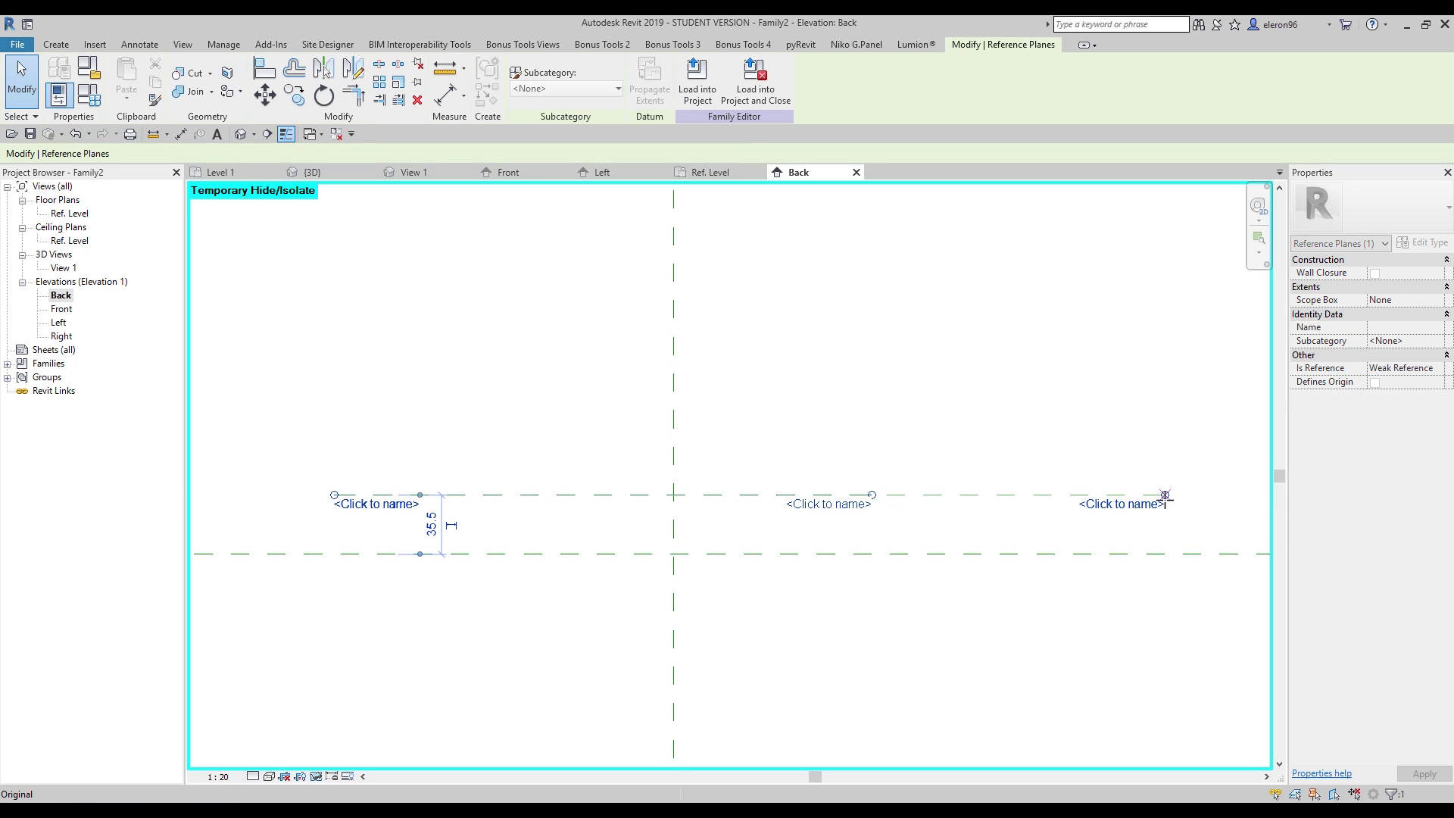
{"action": "key", "text": "Escape"}
{"action": "middle_click_drag", "start_coordinate": [815, 400], "coordinate": [826, 387]}
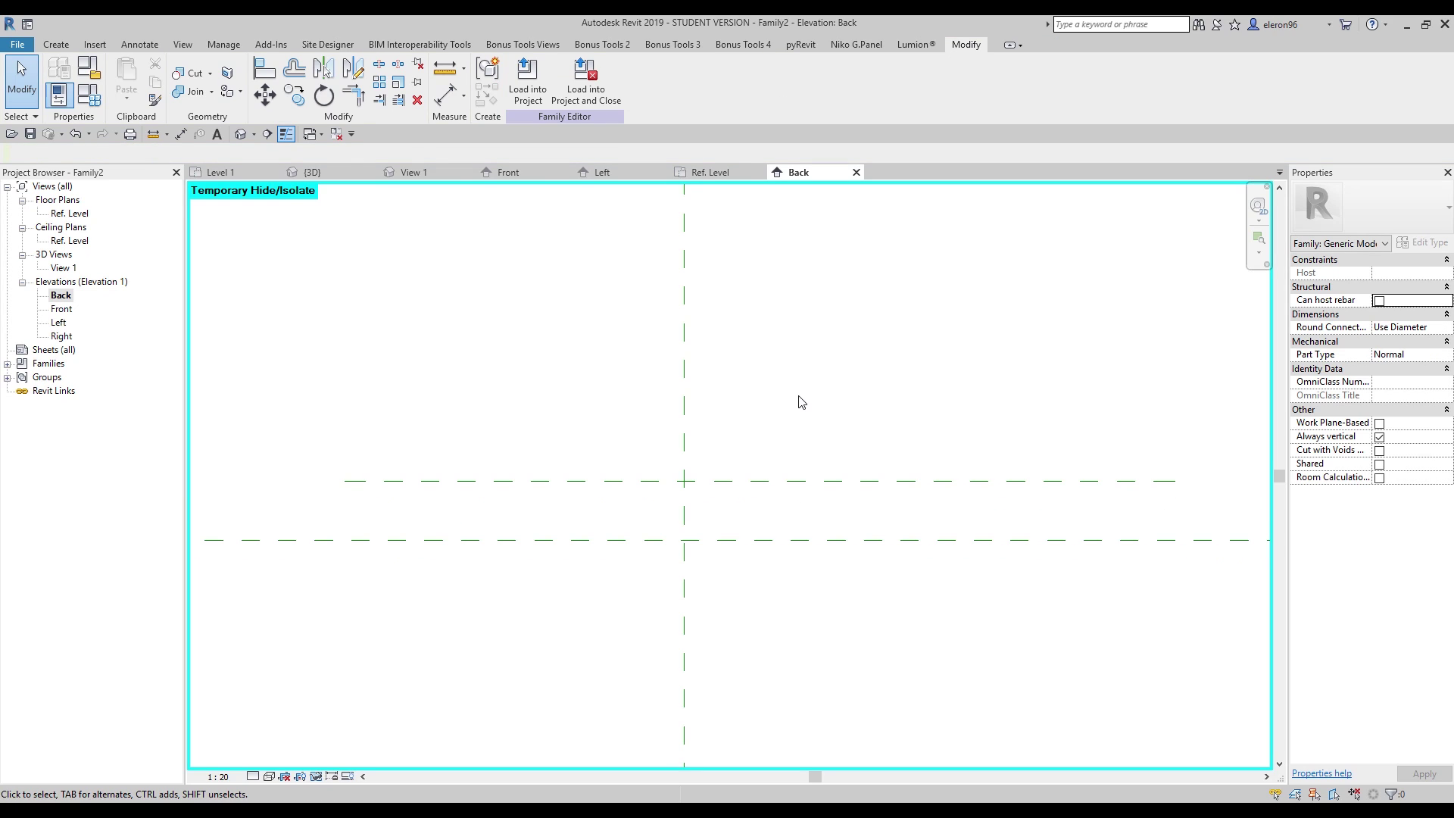
Step: Place an aligned dimension between the two horizontal reference planes, beyond the upper plane's left end
{"action": "key", "text": "d"}
{"action": "key", "text": "i"}
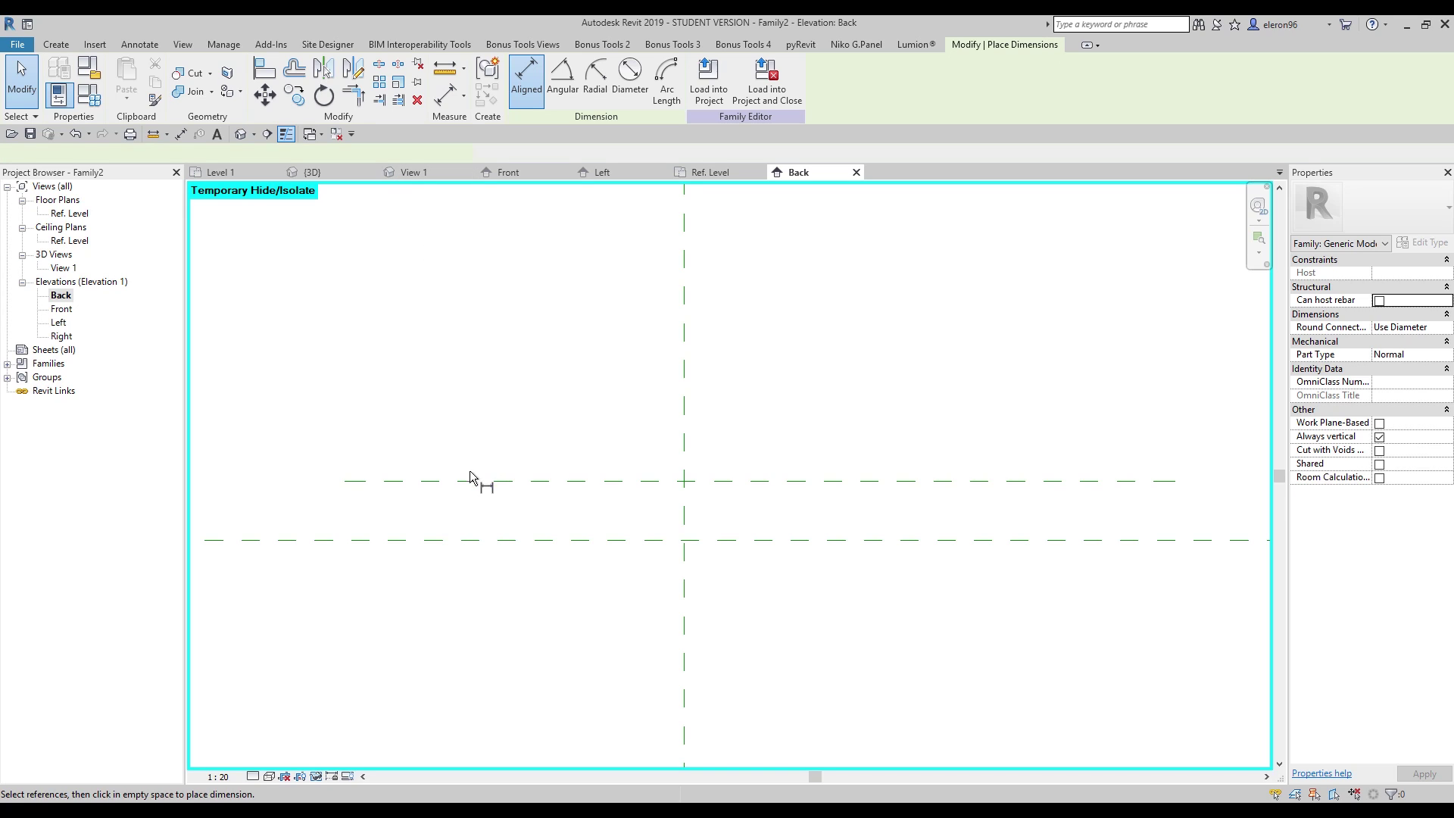
{"action": "left_click", "coordinate": [515, 480]}
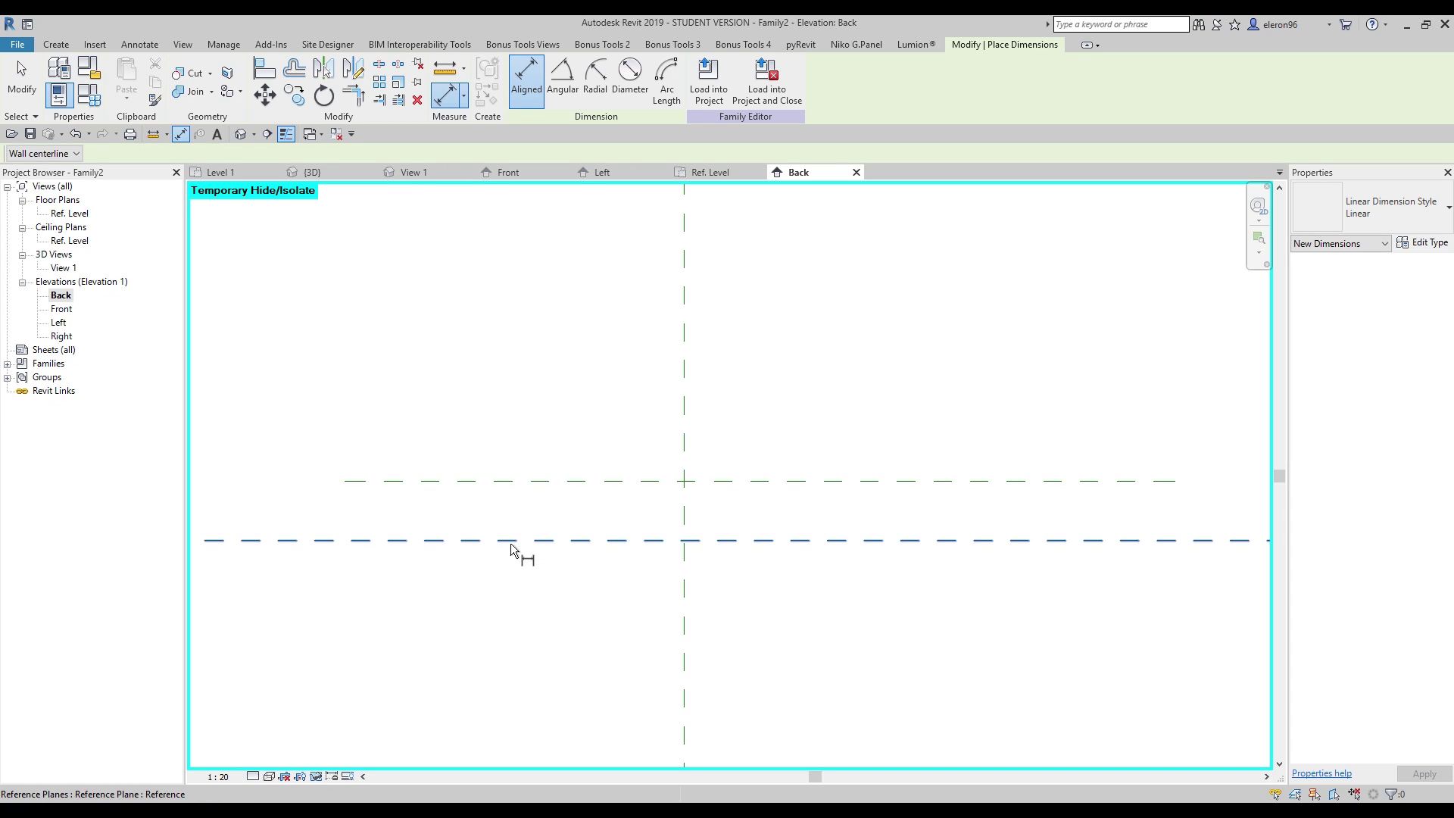
{"action": "left_click", "coordinate": [511, 540]}
{"action": "left_click", "coordinate": [335, 384]}
Step: Set the Back elevation's scale to 1:5
{"action": "left_click", "coordinate": [218, 776]}
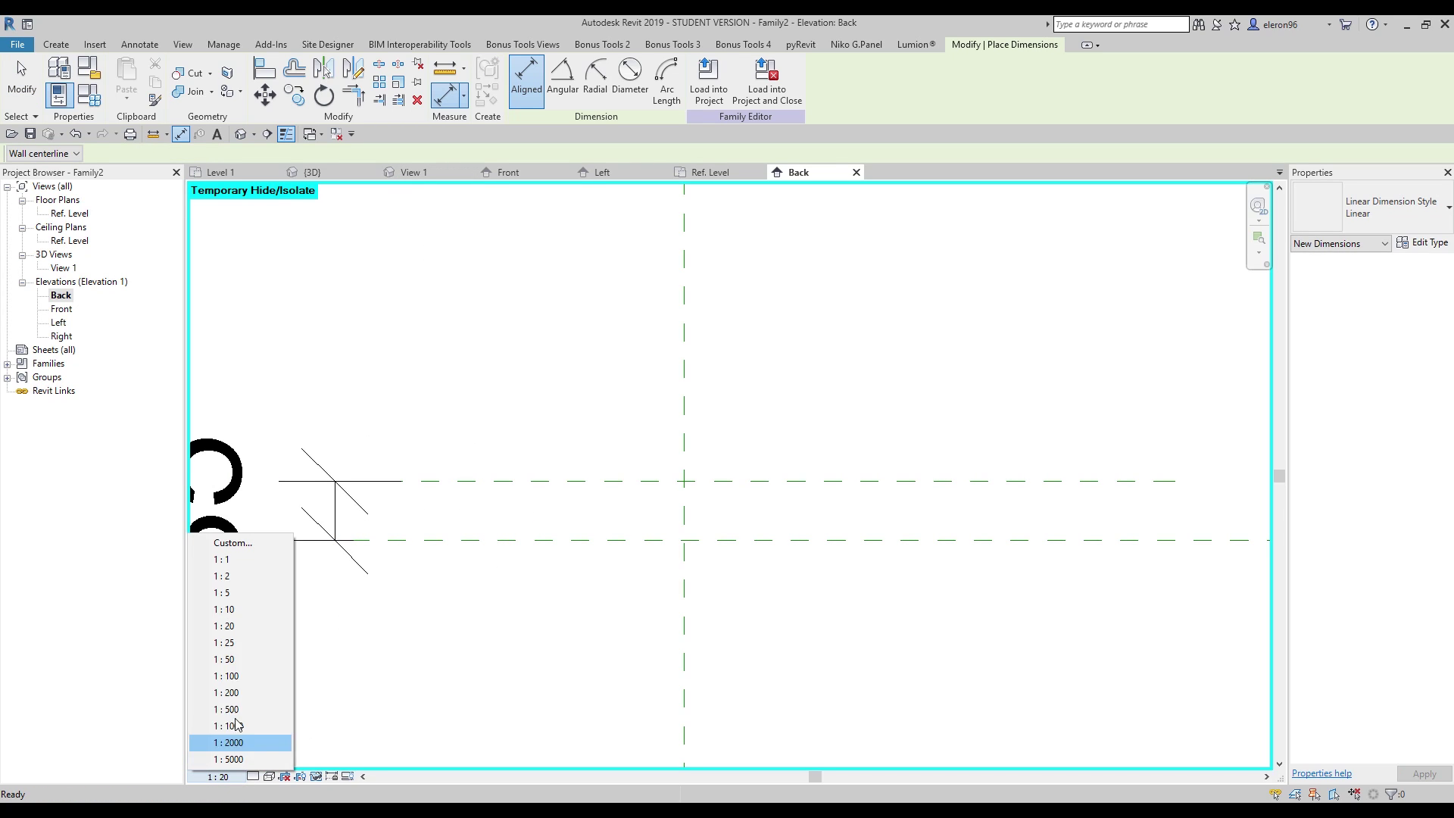
{"action": "left_click", "coordinate": [237, 610]}
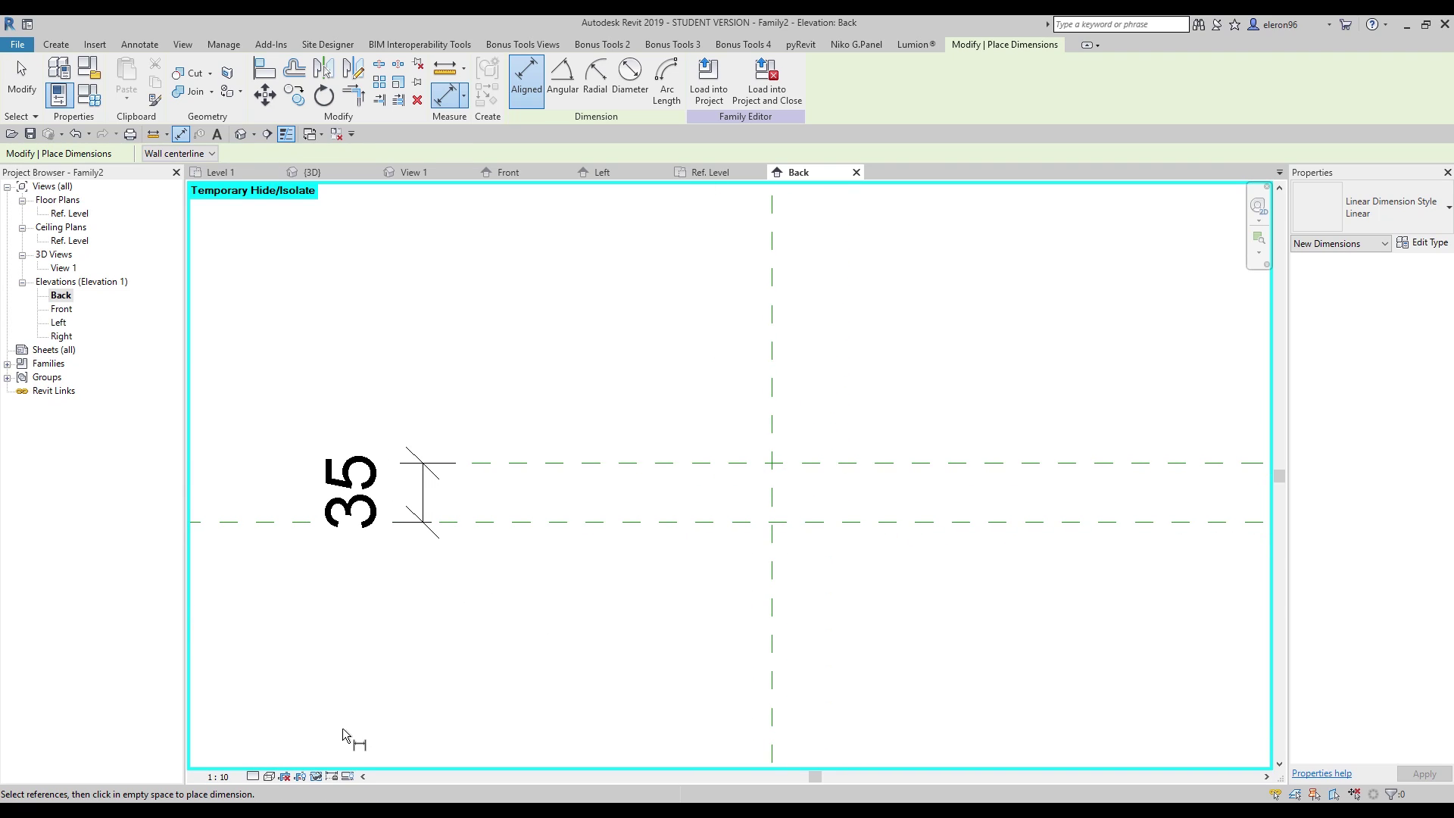
{"action": "left_click", "coordinate": [254, 777]}
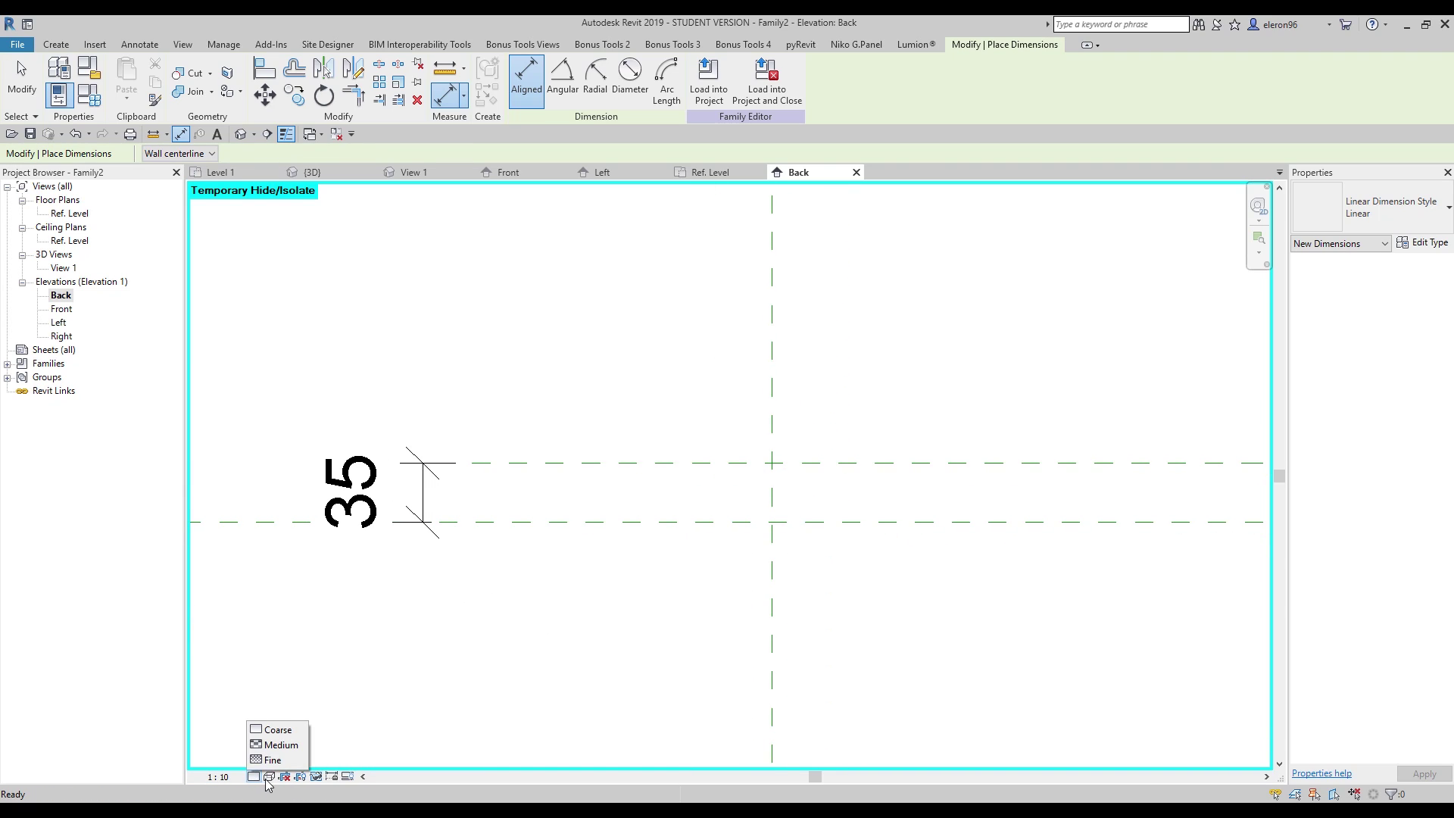
{"action": "left_click", "coordinate": [219, 777]}
{"action": "left_click", "coordinate": [237, 606]}
{"action": "key", "text": "Escape"}
{"action": "key", "text": "Escape"}
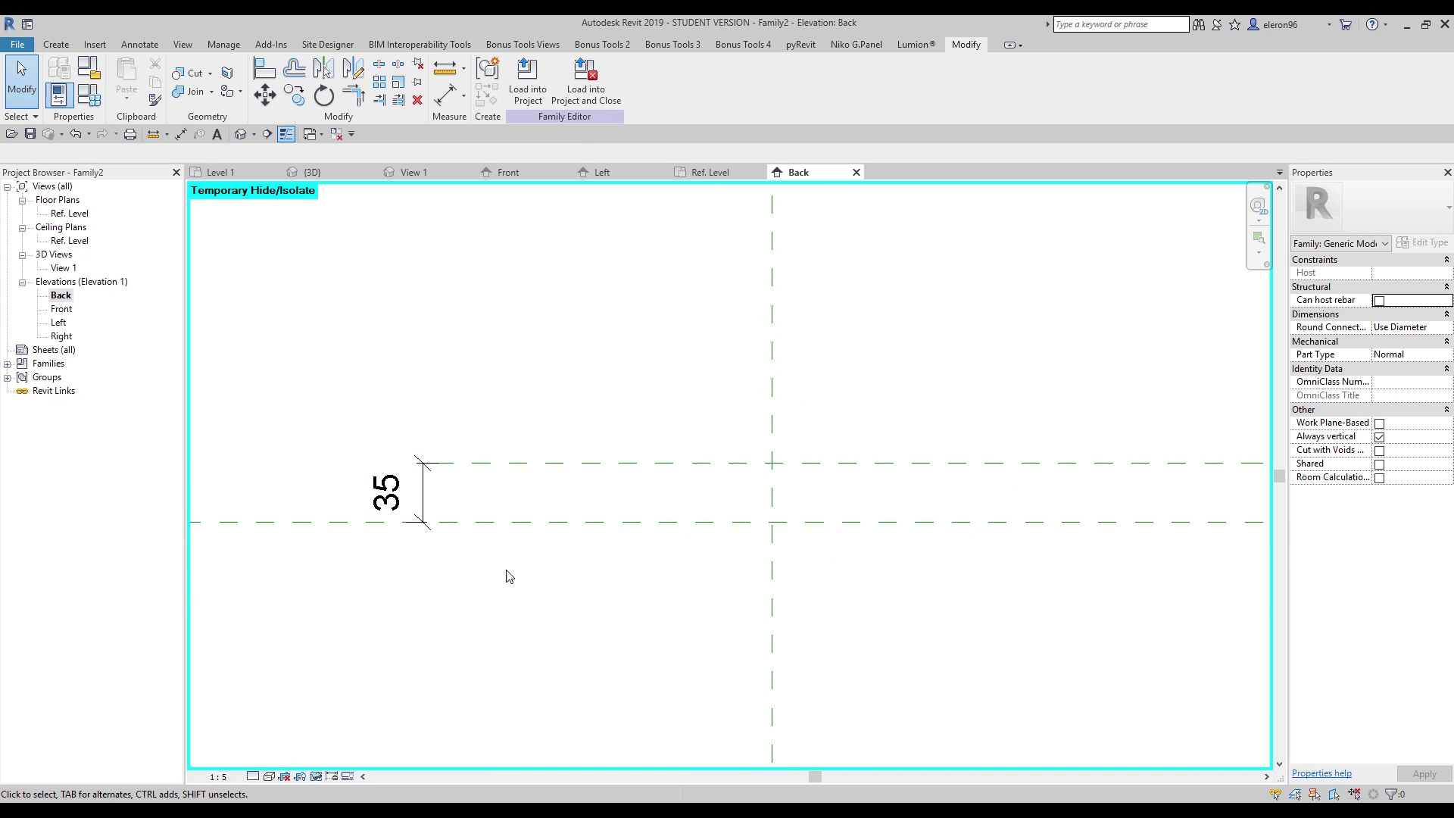
Step: Label the dimension between the horizontal planes with a new family type parameter named H_B_C
{"action": "middle_click_drag", "start_coordinate": [499, 575], "coordinate": [470, 602]}
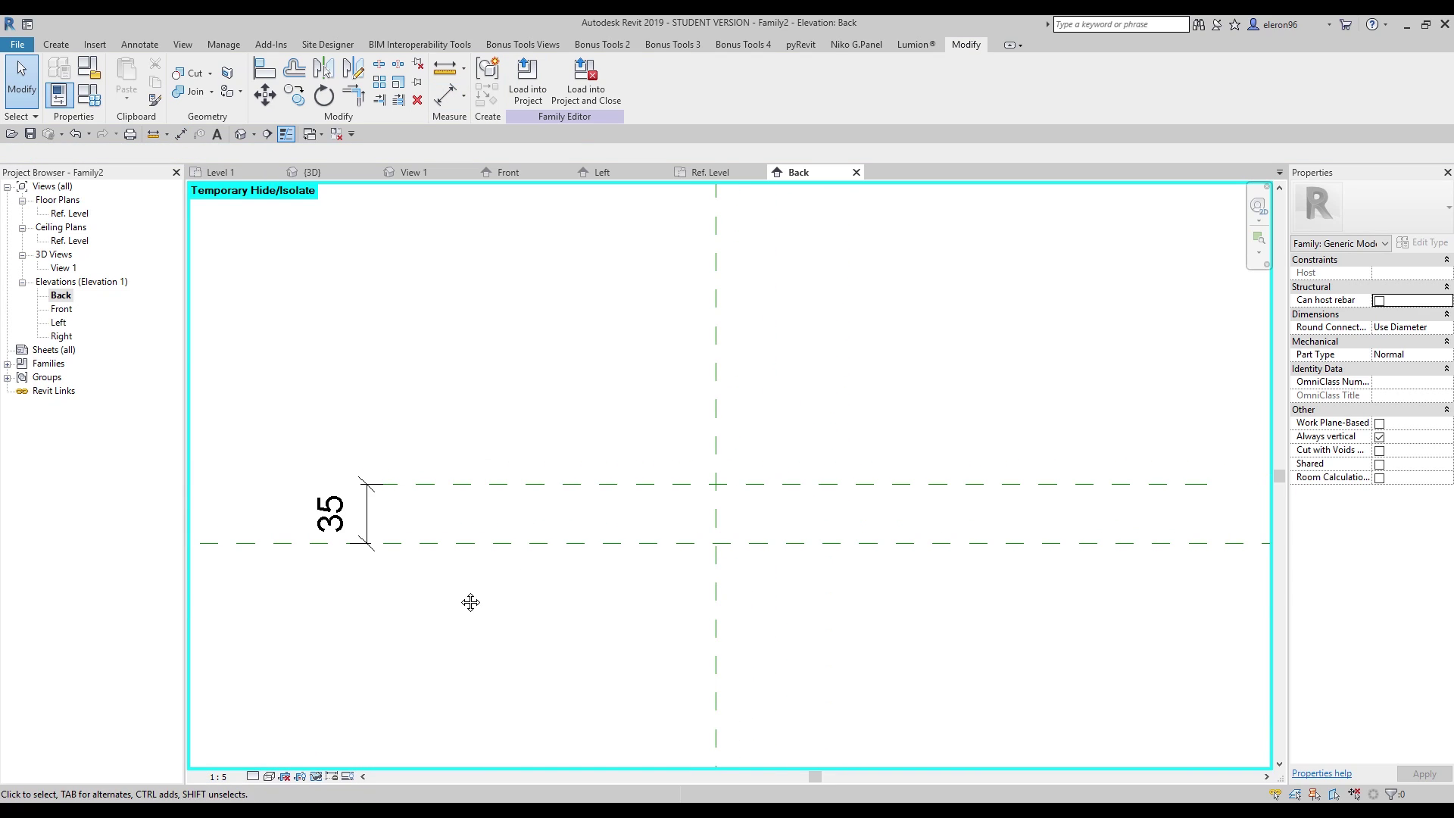
{"action": "left_click", "coordinate": [370, 517]}
{"action": "left_click", "coordinate": [669, 79]}
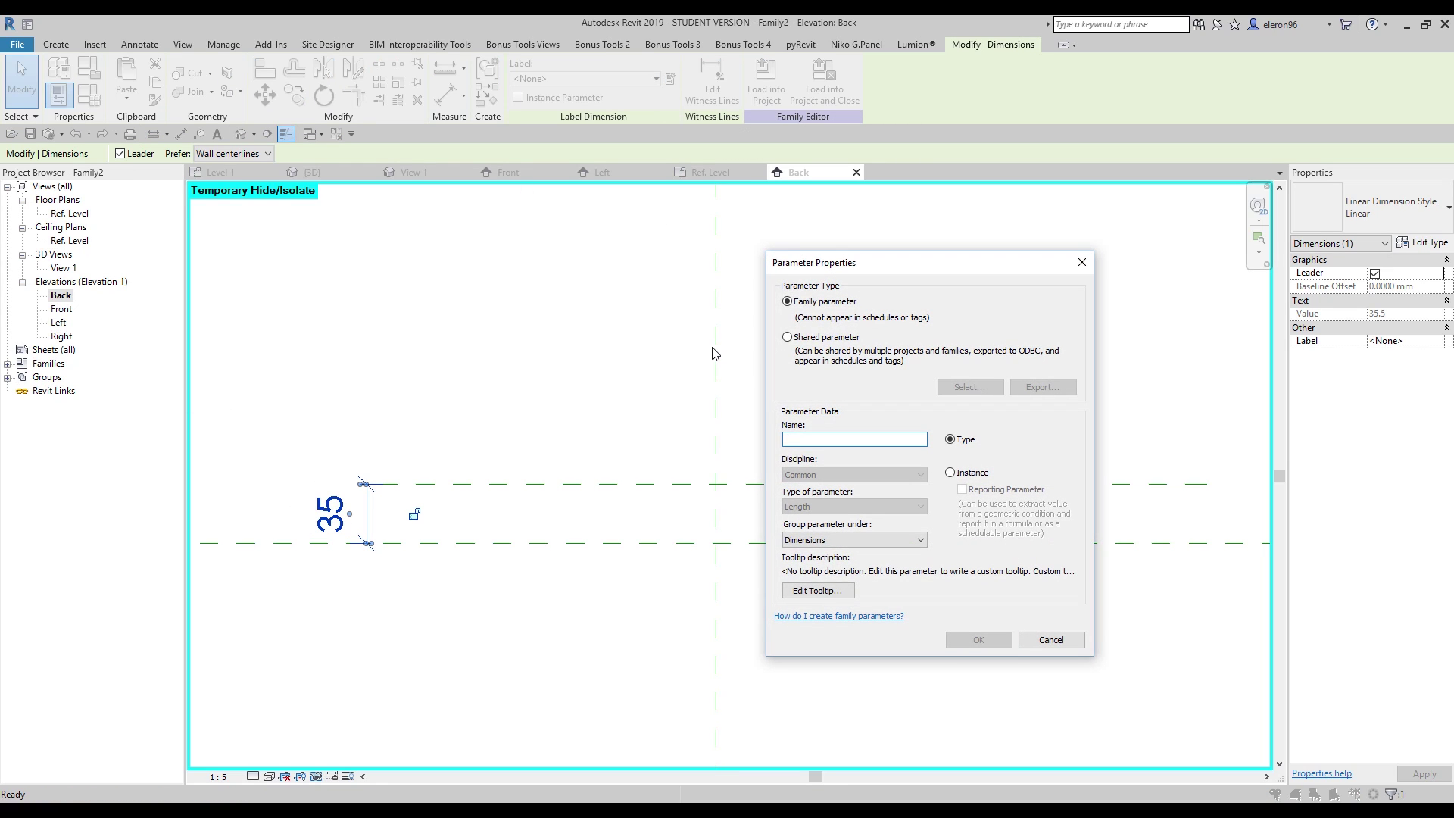
{"action": "type", "text": "H_B_C"}
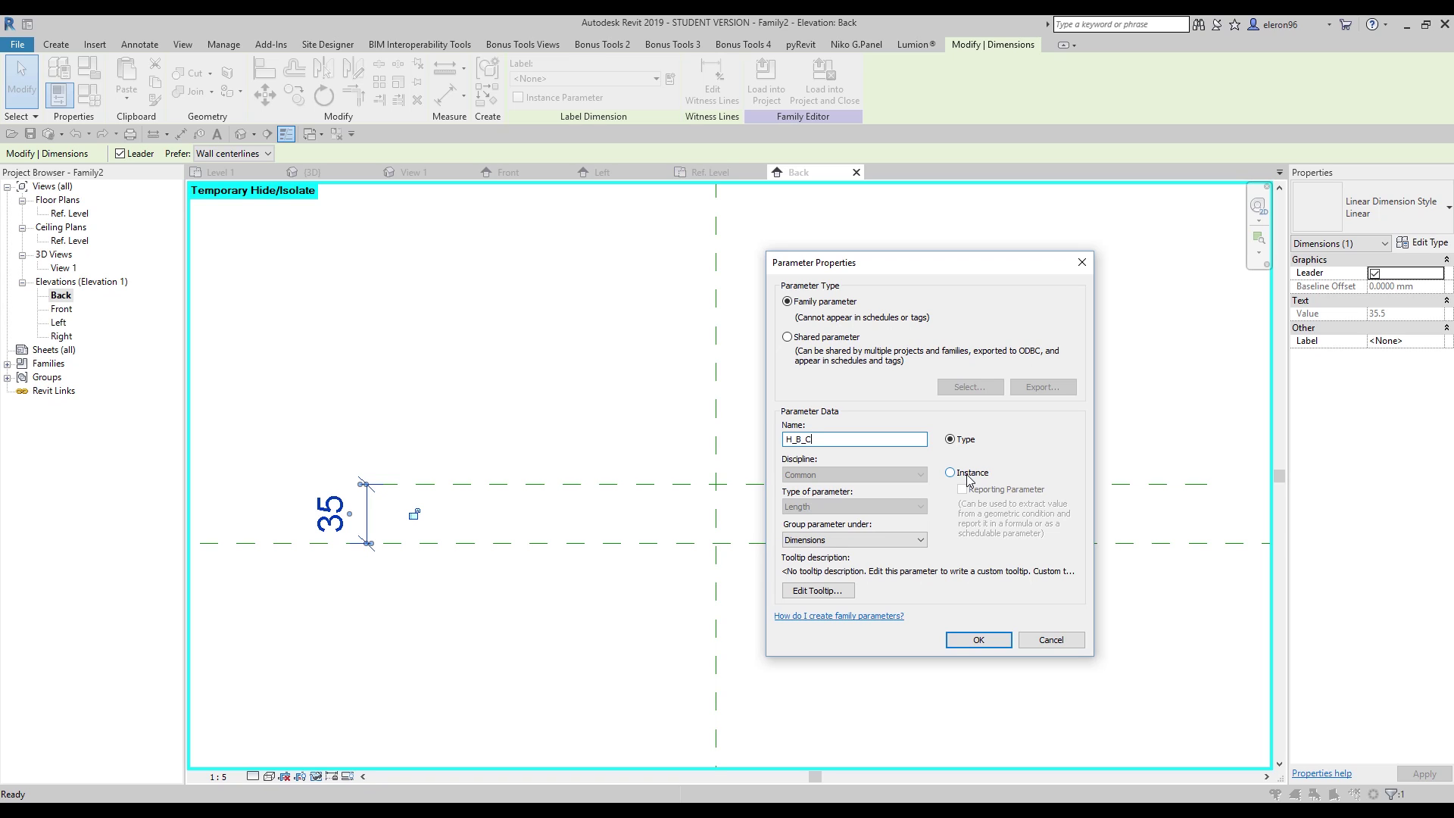
{"action": "left_click", "coordinate": [978, 640]}
Step: Set the family type parameter H_B_C to 100 and accept the change
{"action": "left_click", "coordinate": [89, 95]}
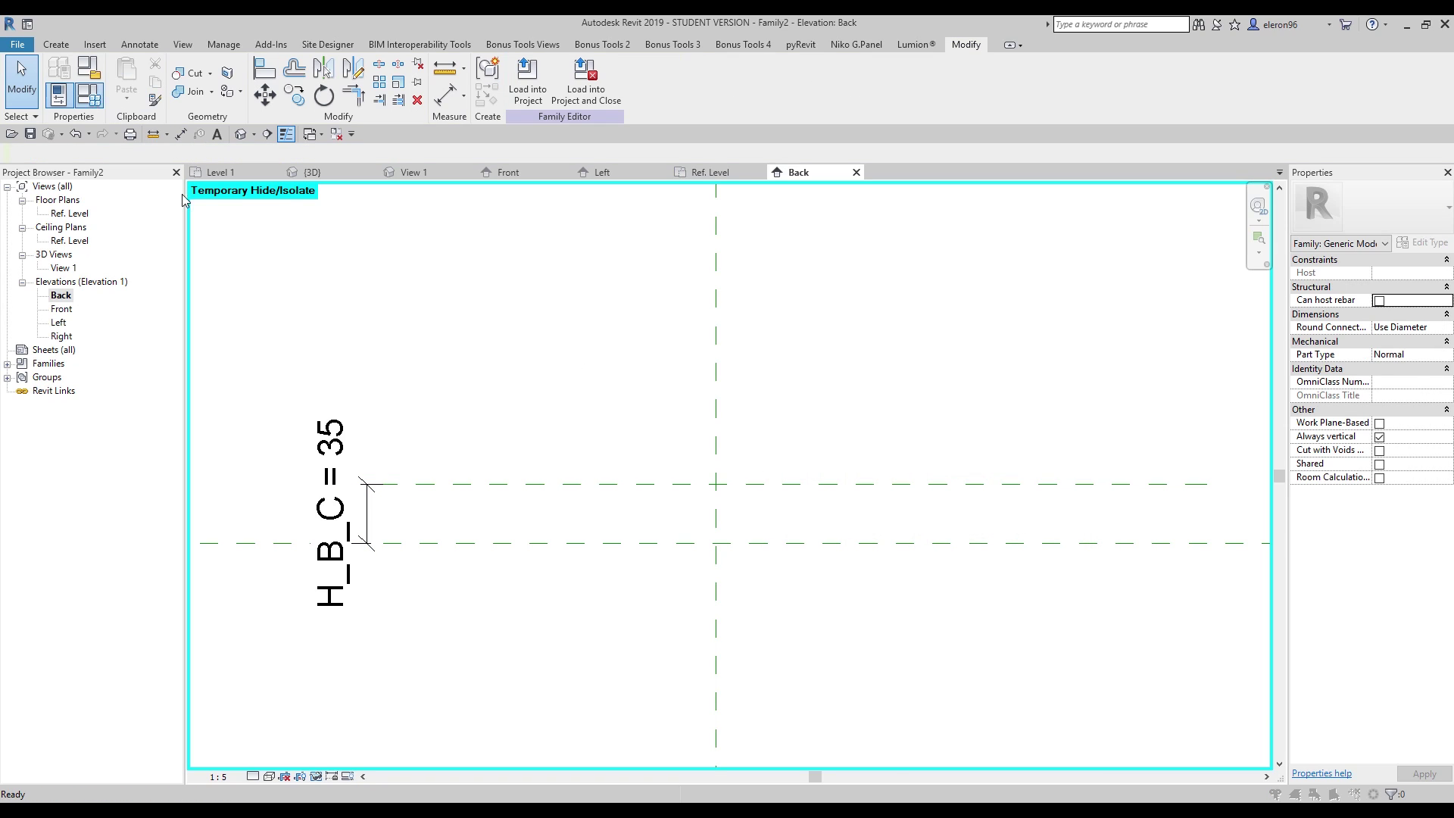
{"action": "left_click", "coordinate": [984, 326]}
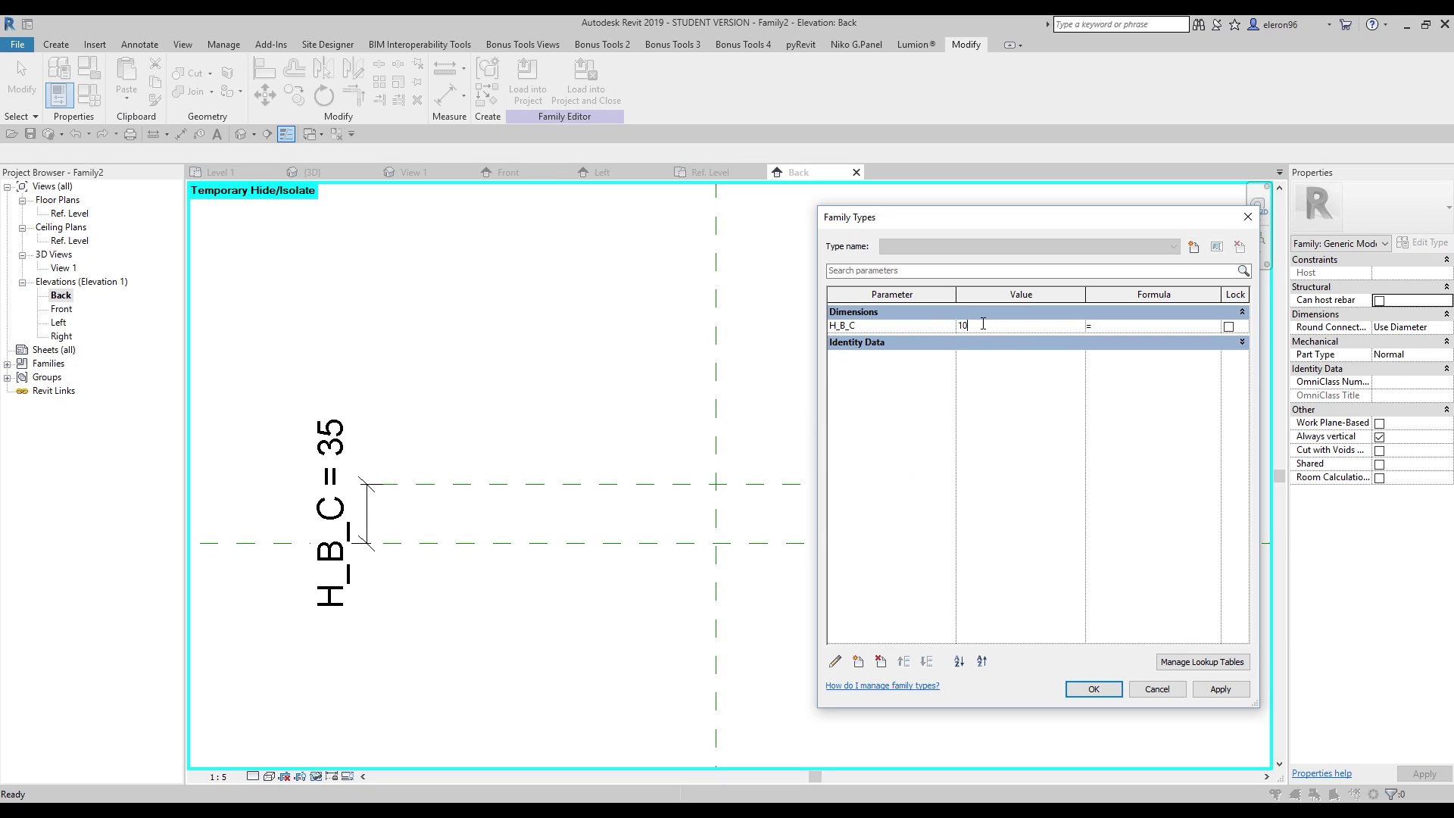
{"action": "left_click", "coordinate": [1220, 689]}
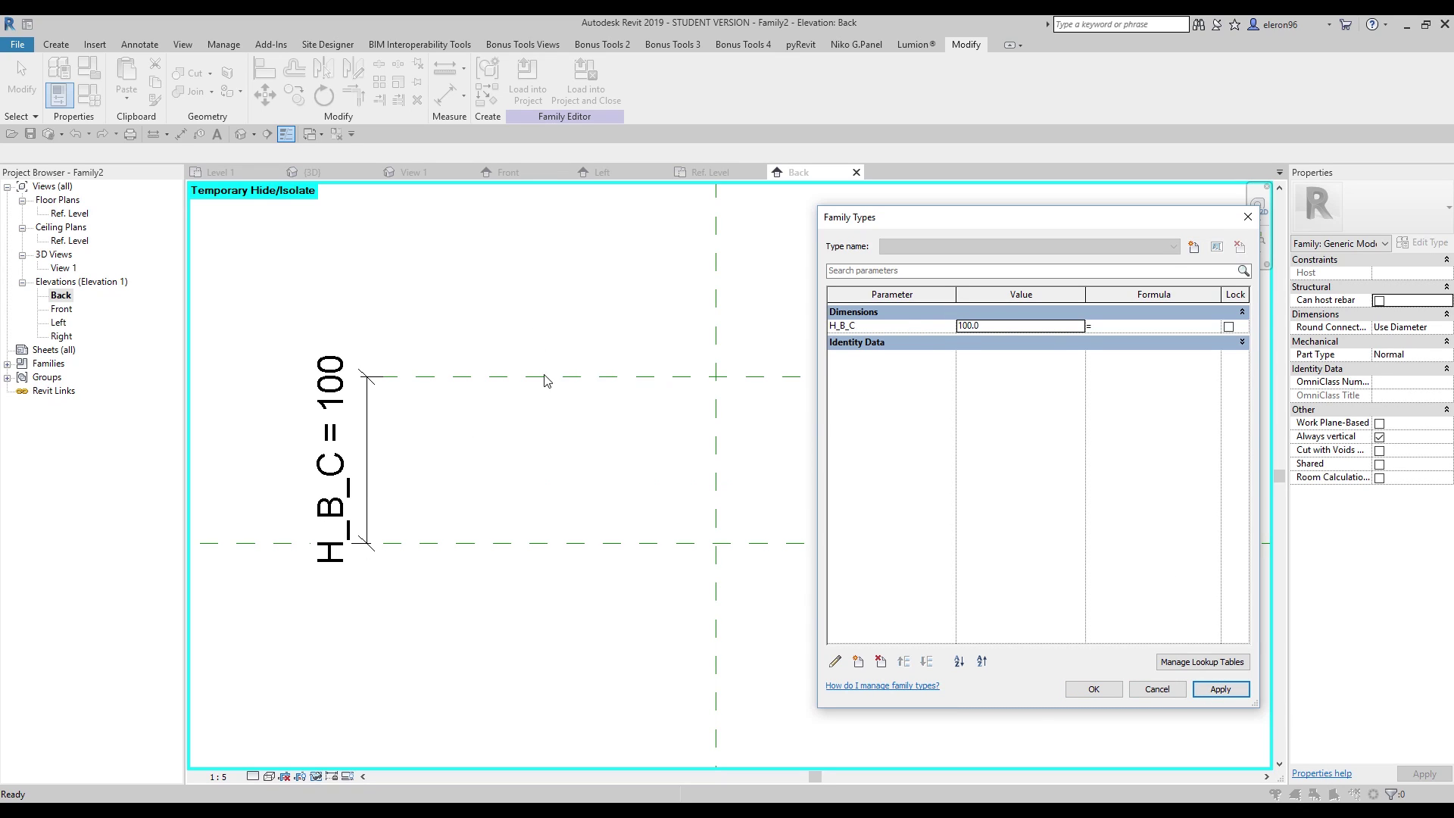
{"action": "left_click", "coordinate": [1093, 689]}
Step: Start a revolve and sketch two horizontal lines about 85 mm long on the horizontal reference planes, joined by a vertical line at the center plane
{"action": "scroll", "coordinate": [692, 435], "scroll_direction": "down", "scroll_amount": 2}
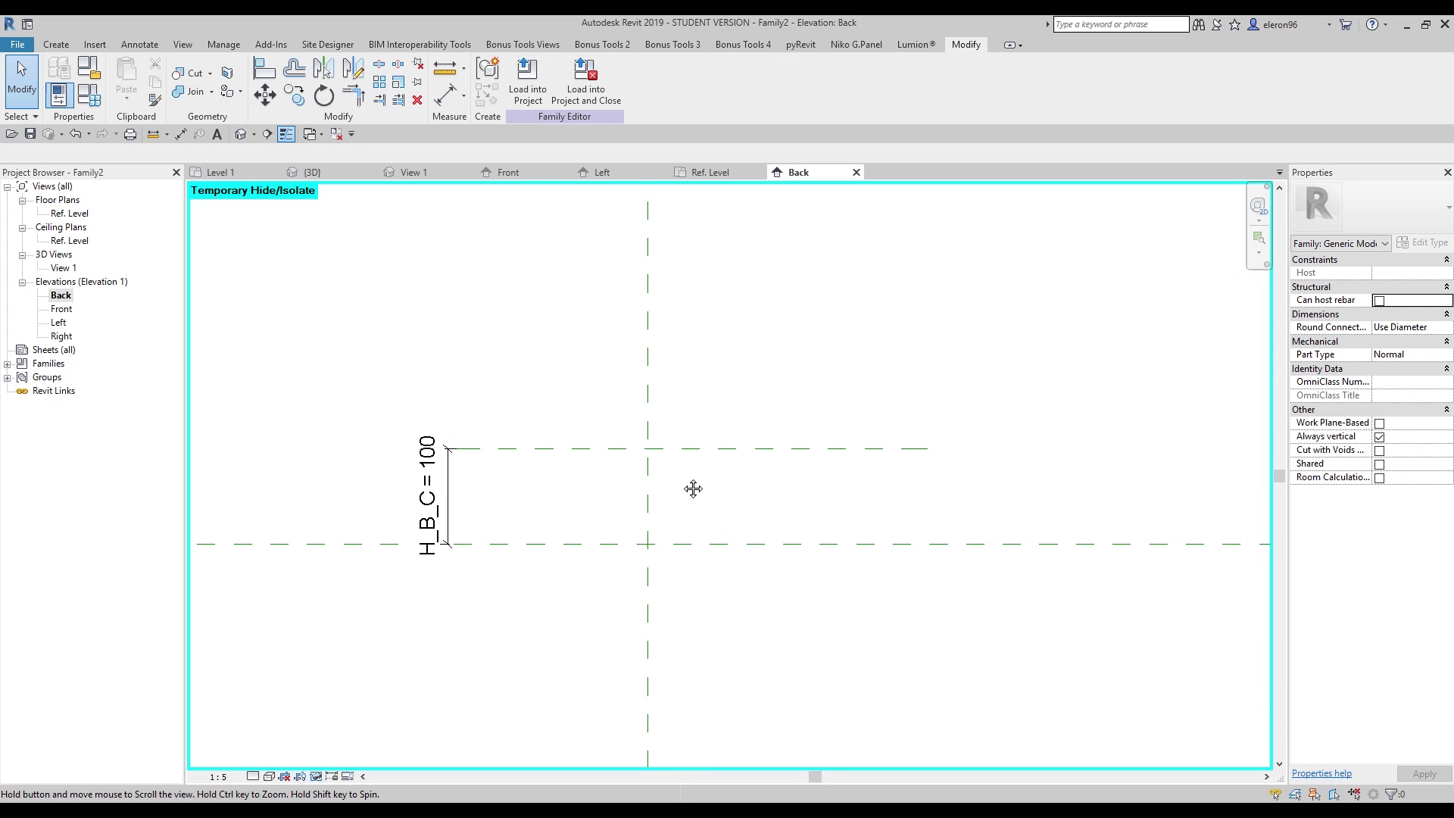
{"action": "scroll", "coordinate": [685, 477], "scroll_direction": "down", "scroll_amount": 3}
{"action": "scroll", "coordinate": [685, 477], "scroll_direction": "up", "scroll_amount": 4}
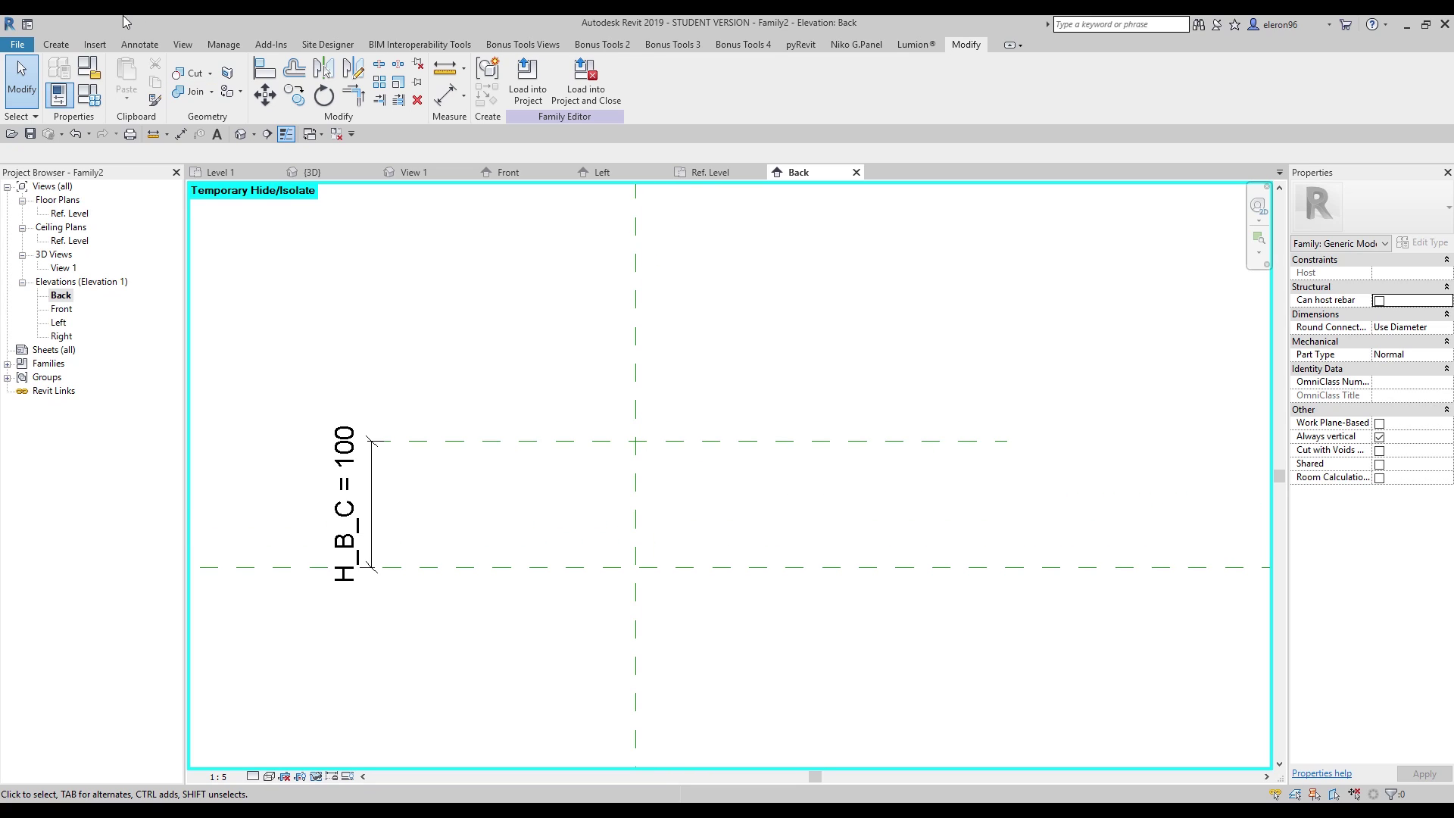
{"action": "left_click", "coordinate": [63, 47]}
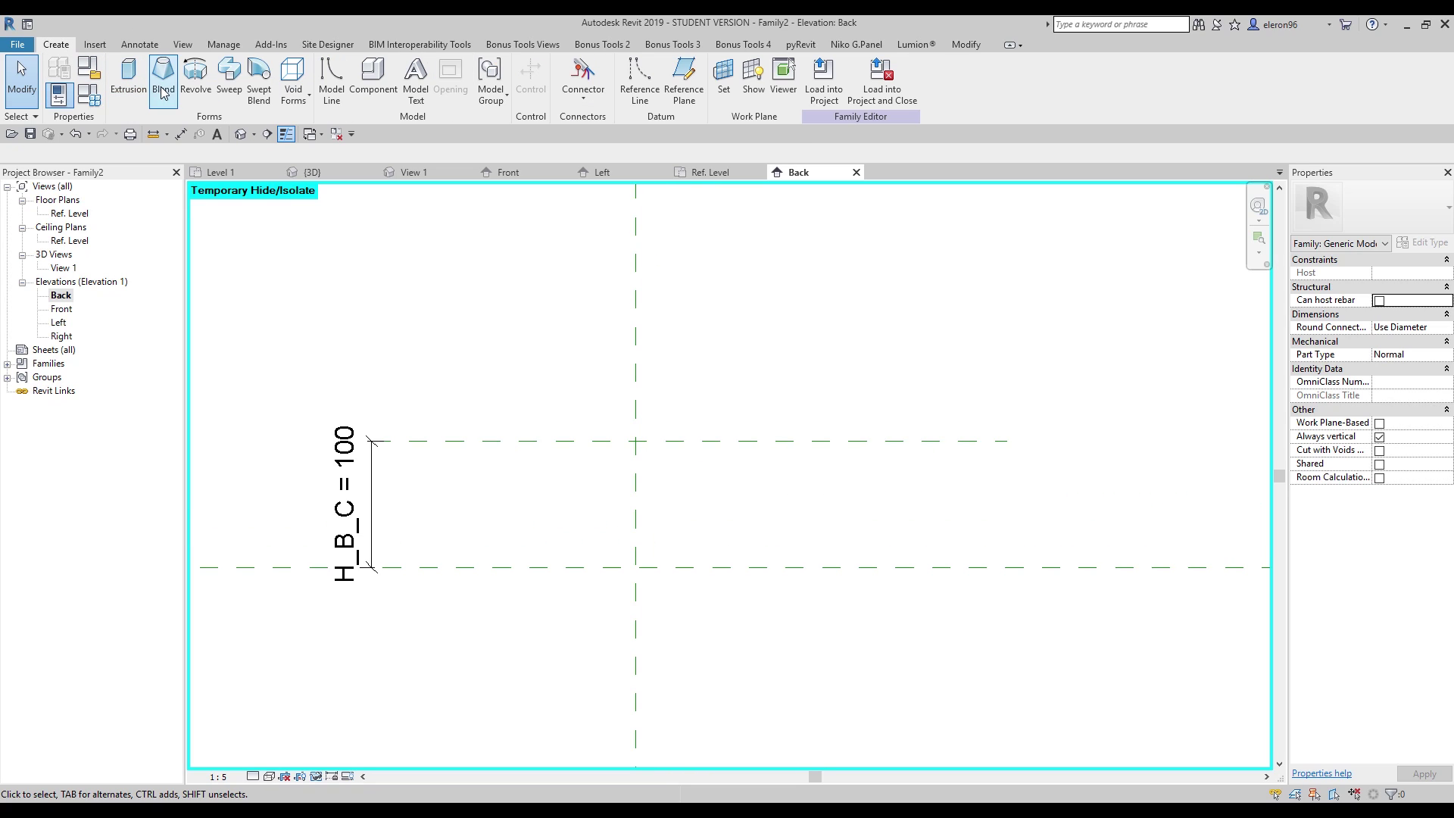
{"action": "left_click", "coordinate": [197, 76]}
{"action": "scroll", "coordinate": [574, 270], "scroll_direction": "up", "scroll_amount": 2}
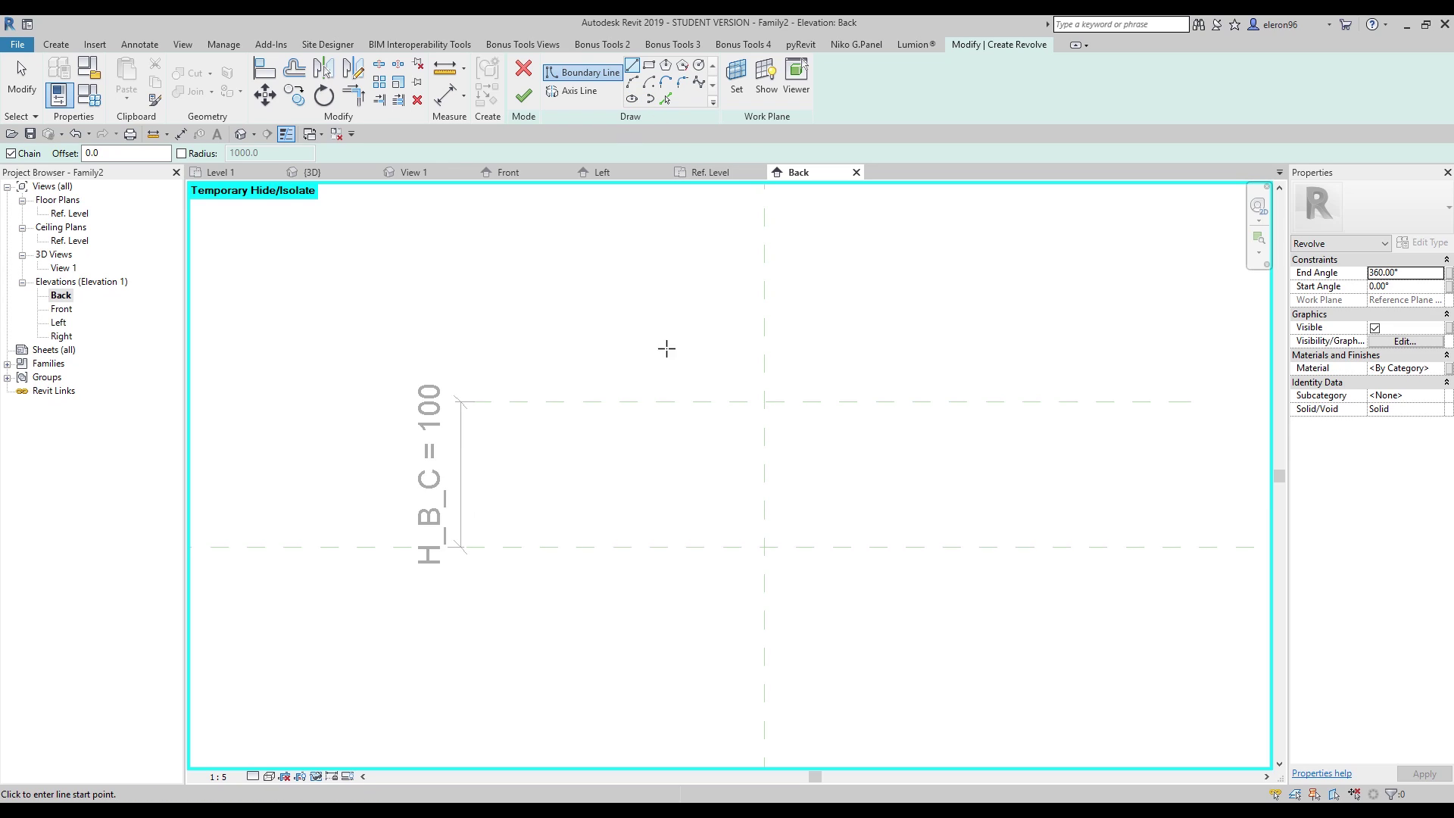
{"action": "left_click", "coordinate": [764, 401]}
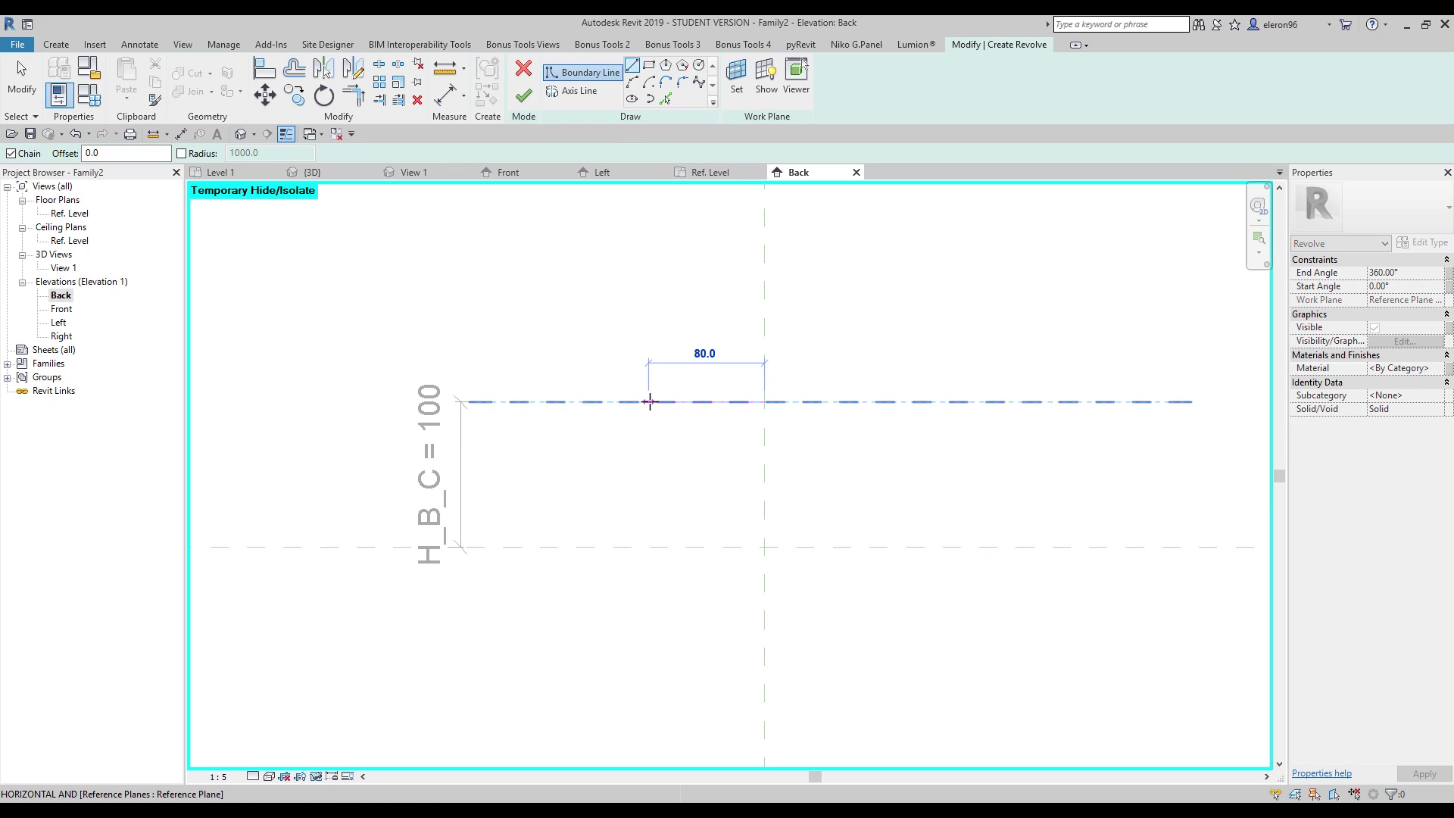
{"action": "left_click", "coordinate": [641, 402]}
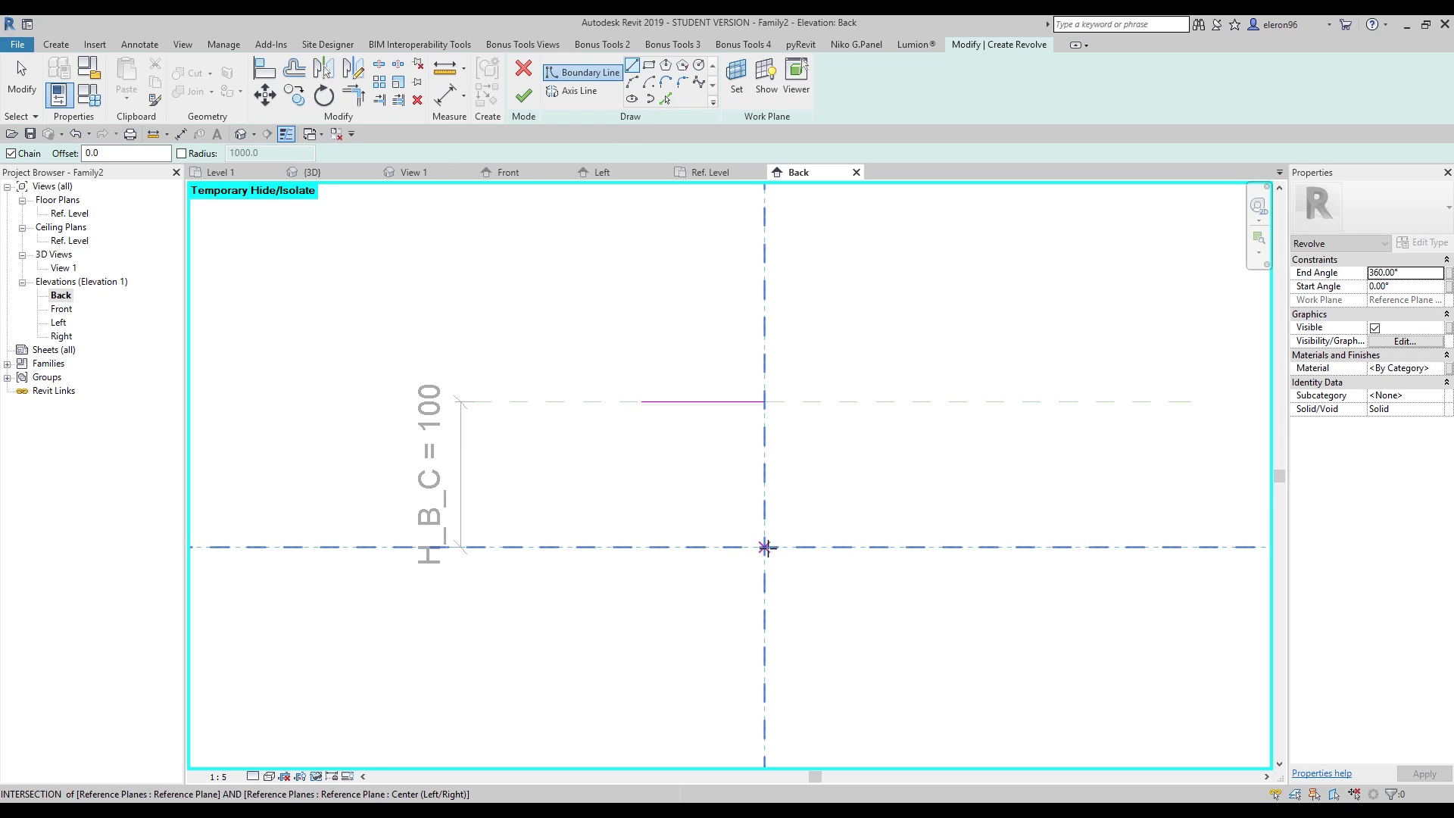
{"action": "left_click", "coordinate": [641, 547]}
{"action": "key", "text": "Escape"}
{"action": "left_click", "coordinate": [764, 401]}
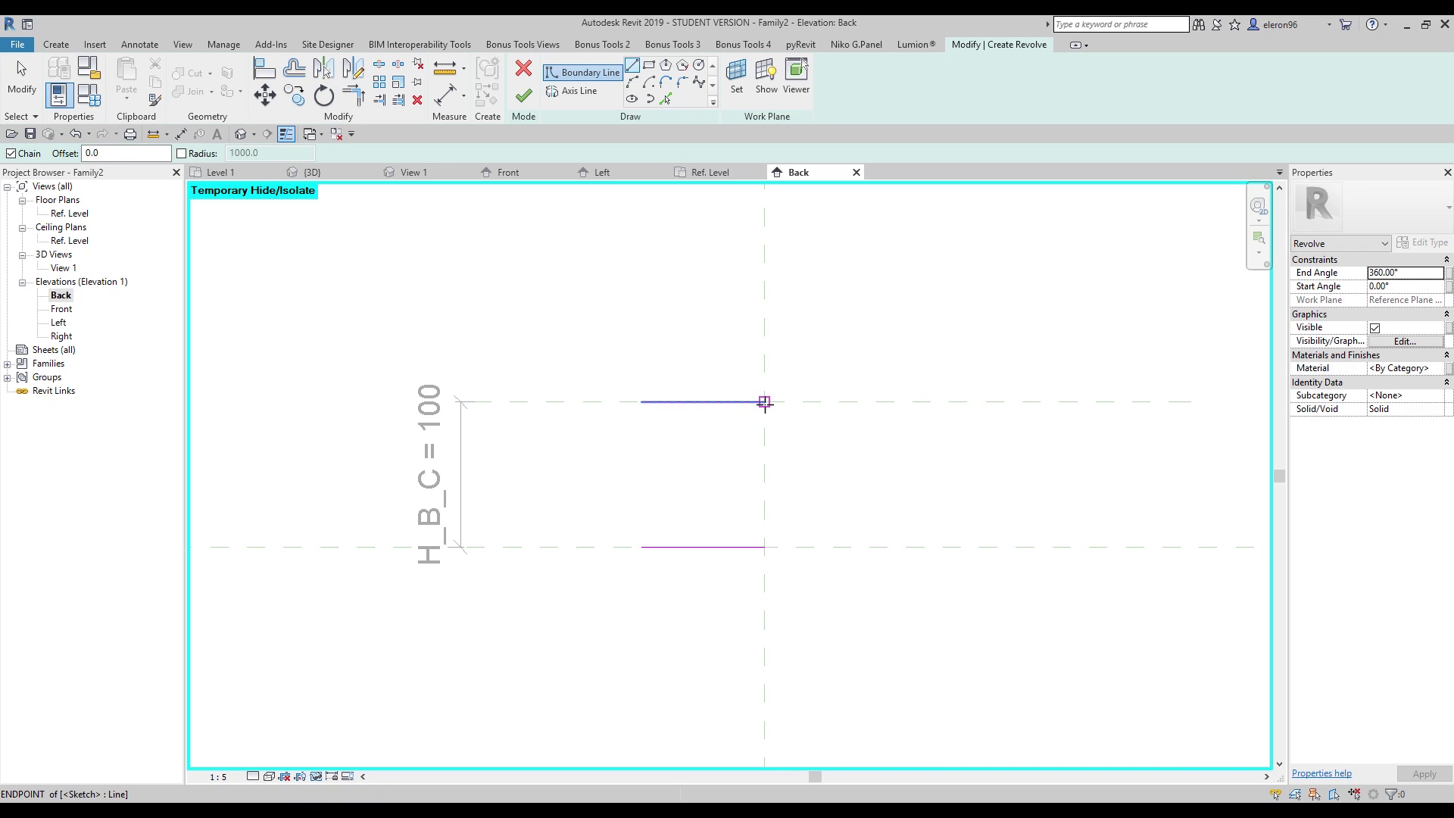
{"action": "left_click", "coordinate": [765, 547]}
Step: Close the revolve profile with an outward-bulging semicircular arc of 50 mm radius between the outer ends of the two horizontal lines
{"action": "left_click", "coordinate": [632, 82]}
{"action": "left_click", "coordinate": [641, 401]}
{"action": "left_click", "coordinate": [641, 547]}
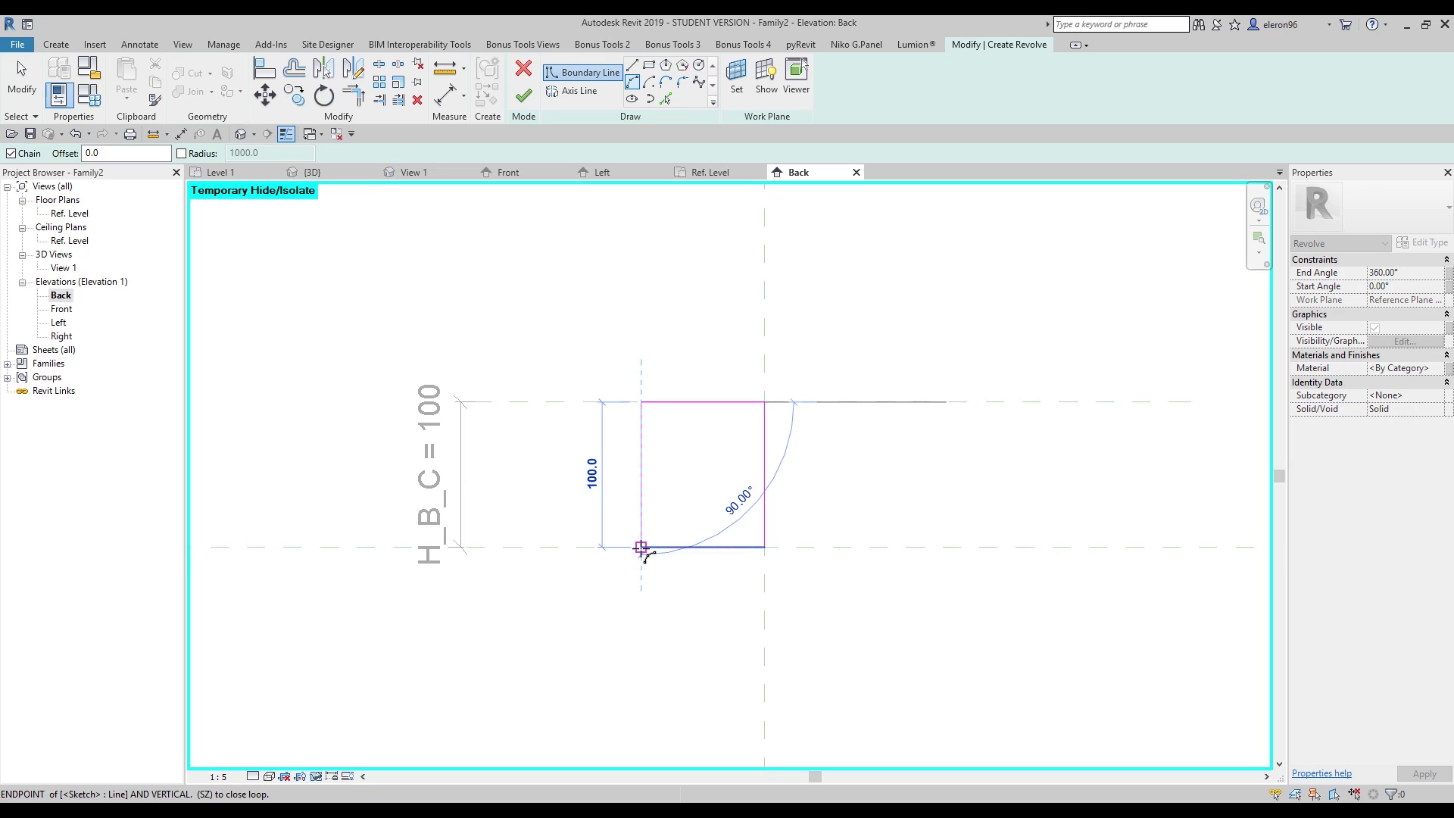
{"action": "left_click", "coordinate": [606, 463]}
{"action": "key", "text": "Escape"}
{"action": "key", "text": "Escape"}
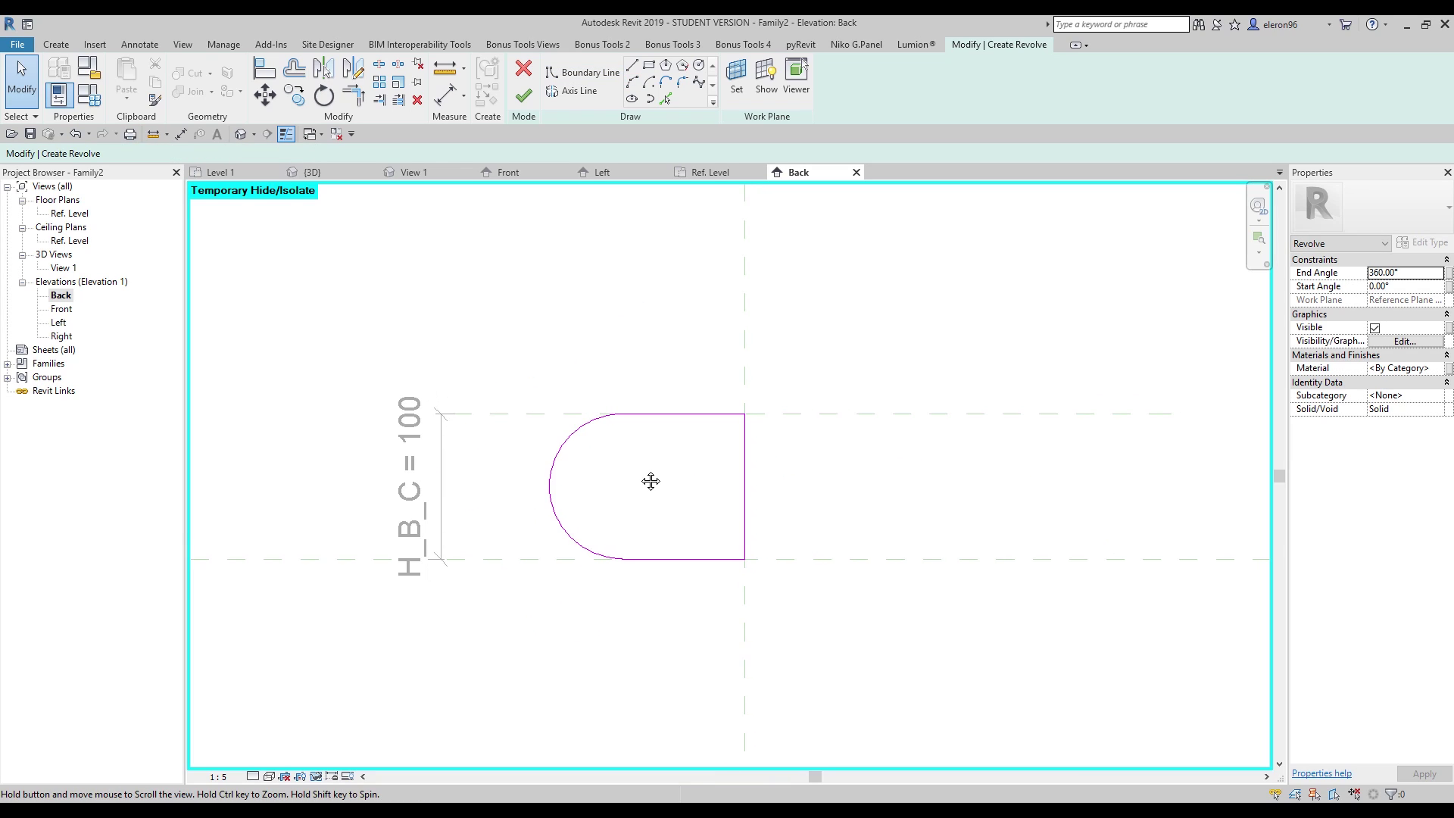
Step: Draw the revolve's axis line along the vertical center plane, extending above and below the profile
{"action": "scroll", "coordinate": [652, 480], "scroll_direction": "up", "scroll_amount": 2}
{"action": "scroll", "coordinate": [605, 437], "scroll_direction": "down", "scroll_amount": 2}
{"action": "scroll", "coordinate": [619, 441], "scroll_direction": "up", "scroll_amount": 1}
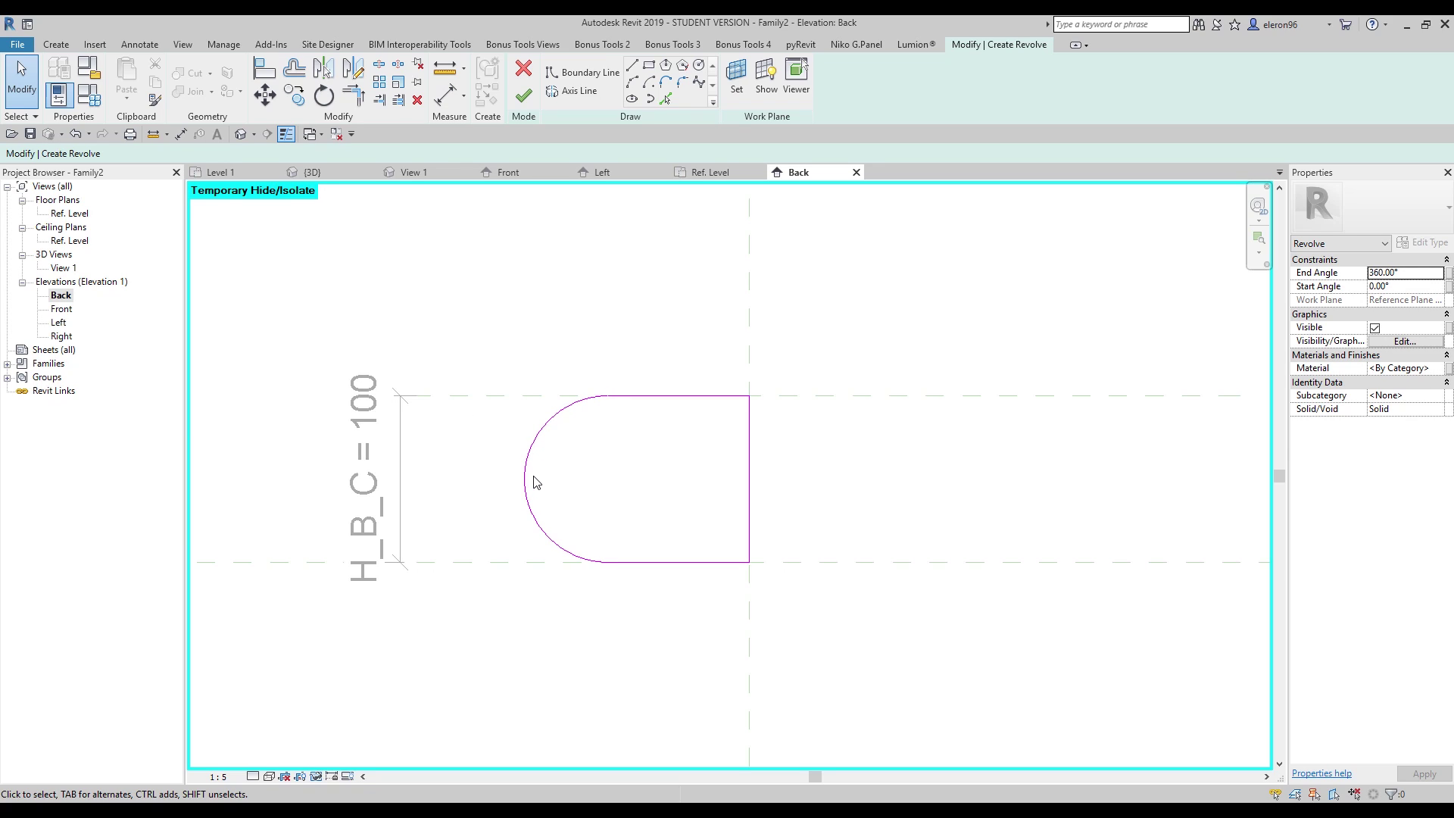
{"action": "left_click", "coordinate": [582, 91]}
{"action": "left_click", "coordinate": [750, 271]}
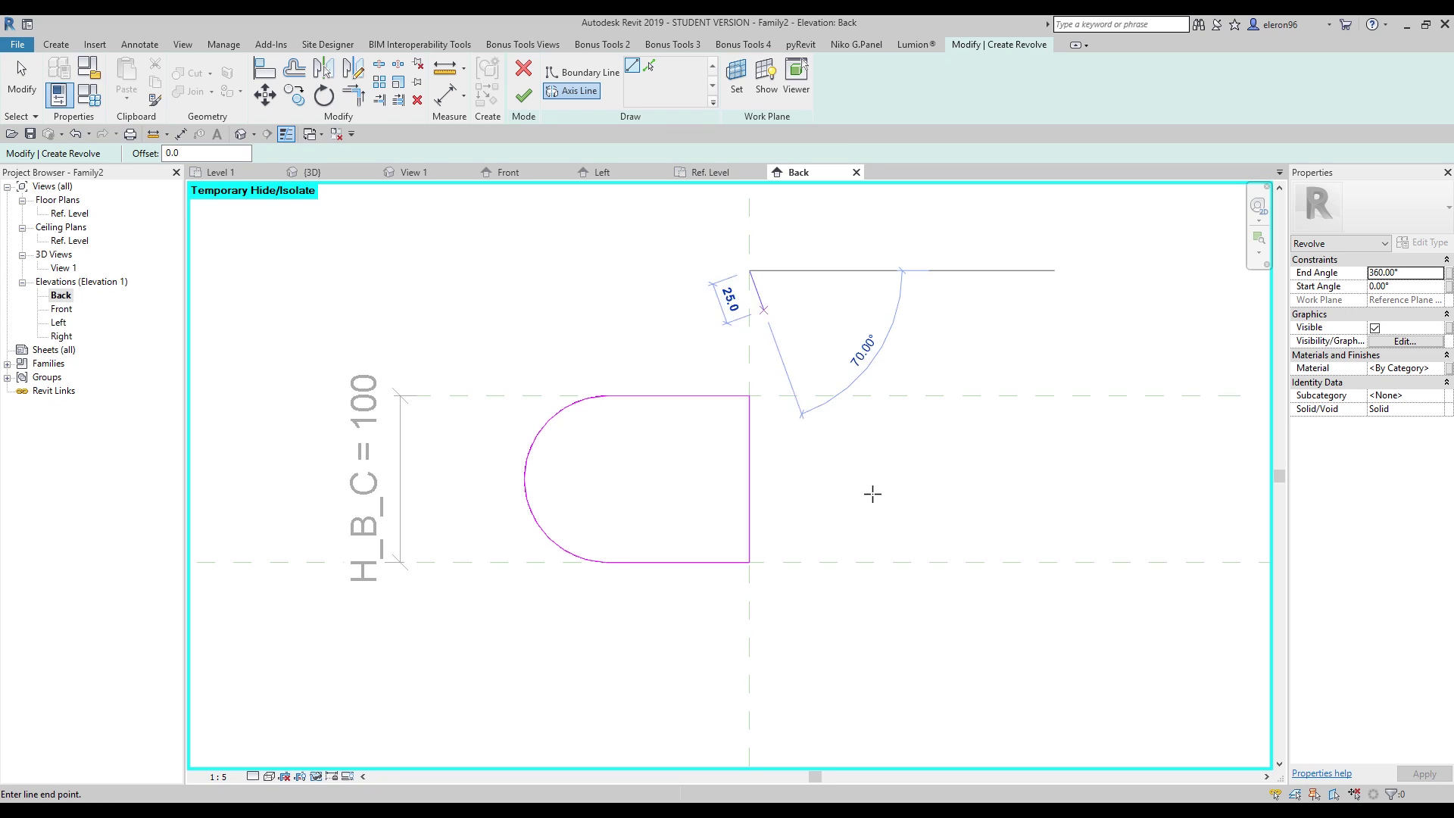
{"action": "left_click", "coordinate": [750, 654]}
{"action": "key", "text": "Escape"}
{"action": "key", "text": "Escape"}
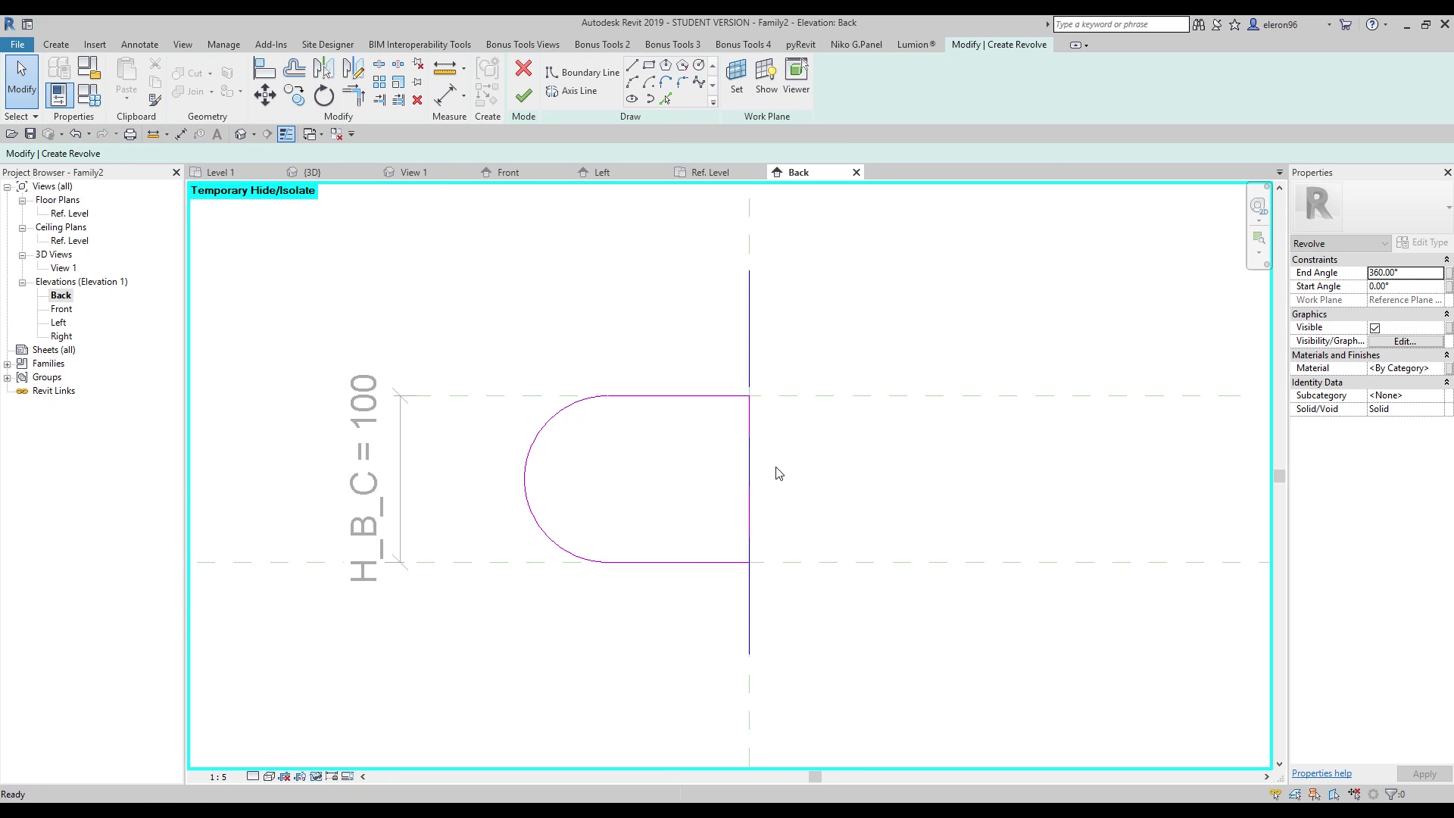
Step: Make the arc's temporary radius dimension permanent and label it with a new family type parameter named R_B_C
{"action": "middle_click_drag", "start_coordinate": [642, 440], "coordinate": [626, 502]}
{"action": "key", "text": "d"}
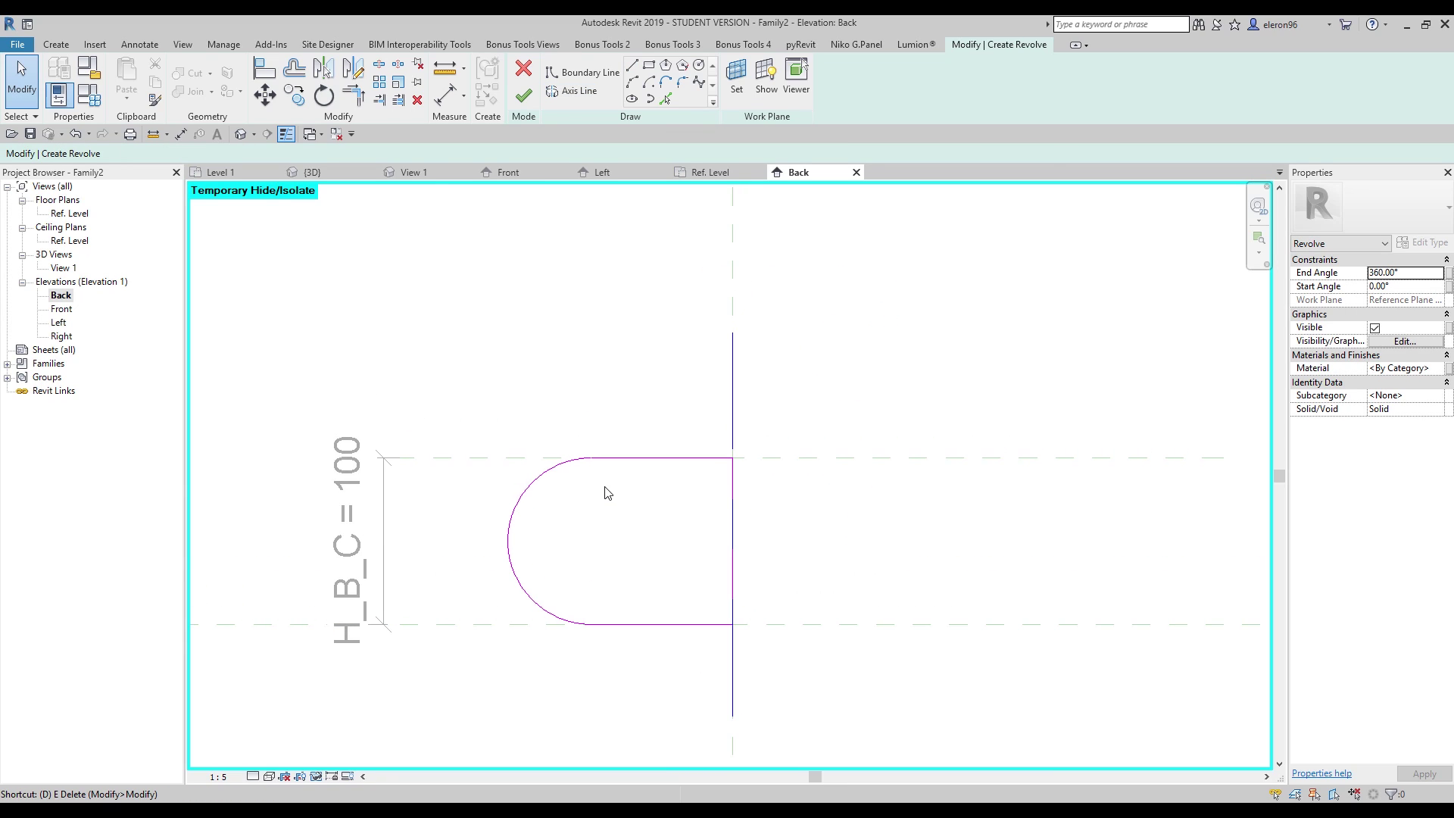
{"action": "left_click", "coordinate": [508, 536]}
{"action": "left_click", "coordinate": [585, 538]}
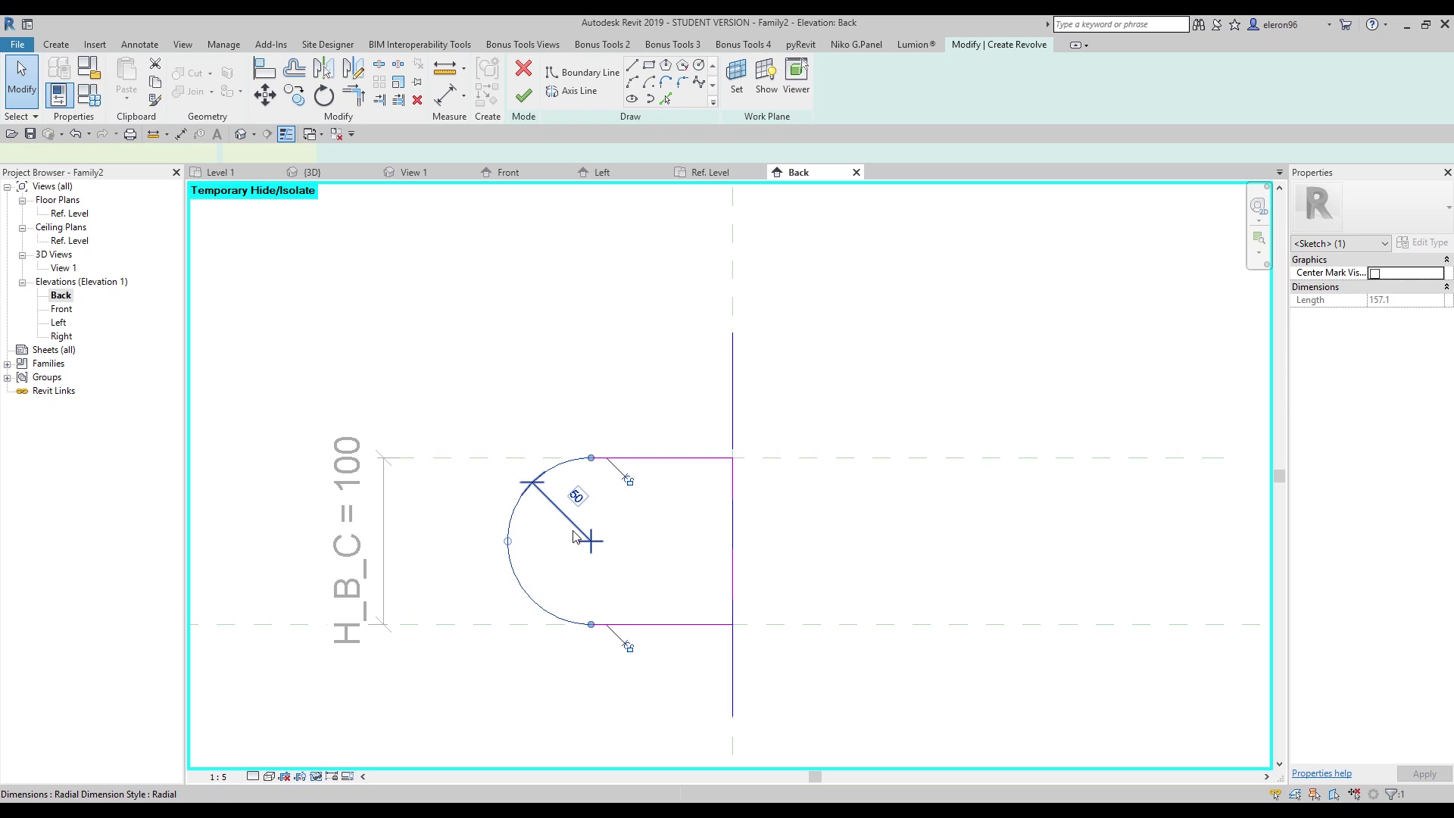
{"action": "left_click", "coordinate": [670, 79]}
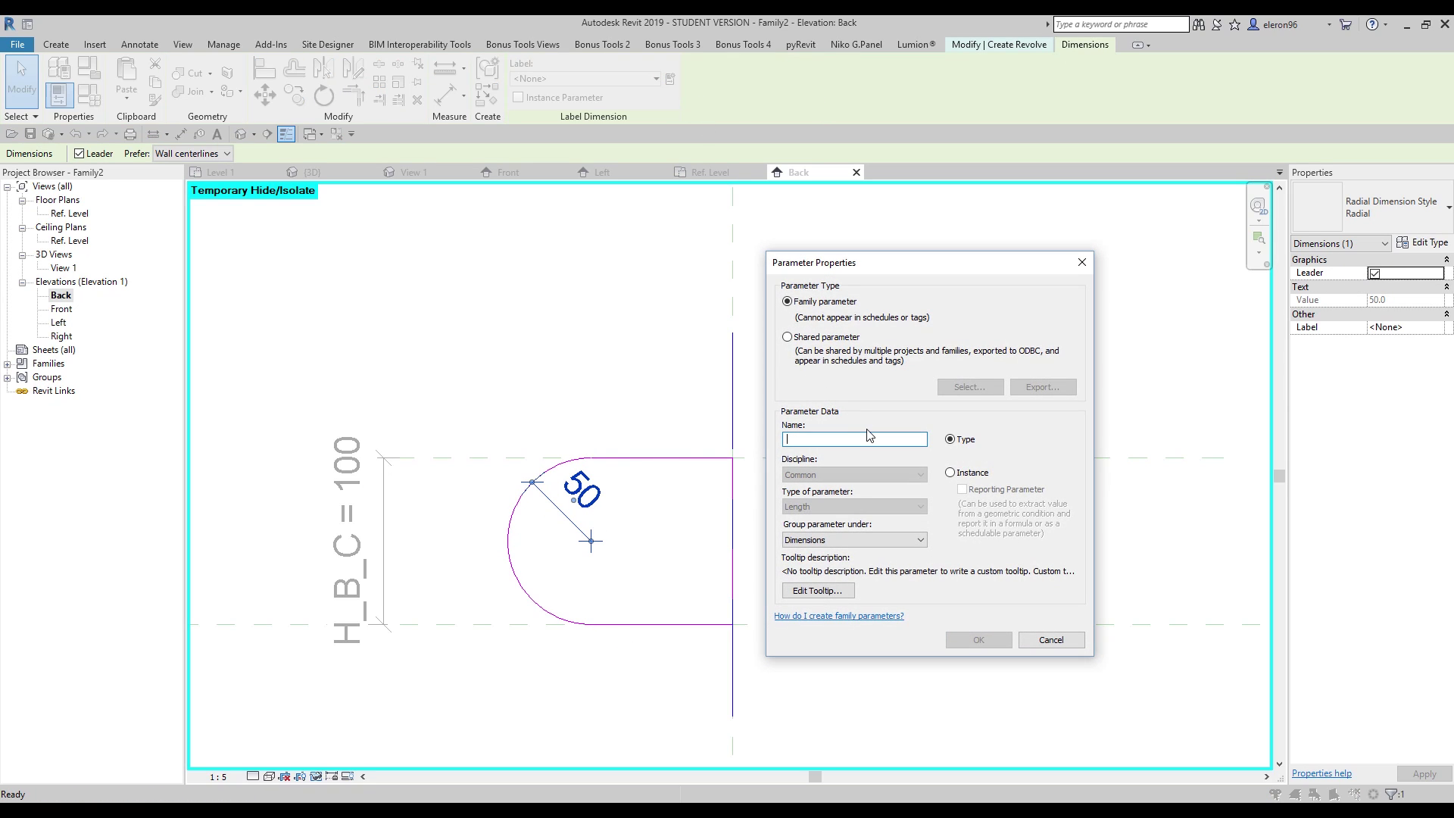
{"action": "type", "text": "R_B_C"}
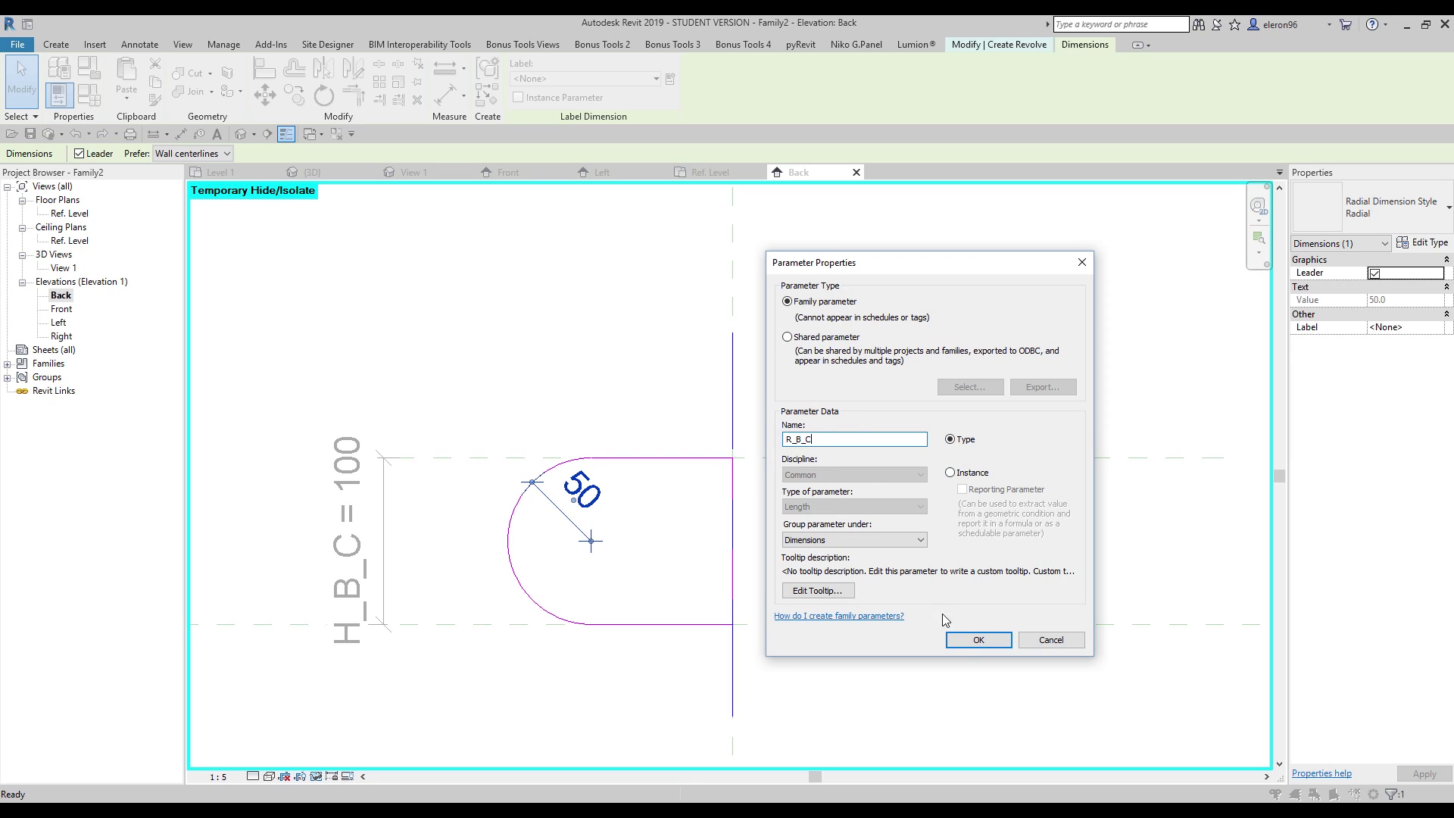
{"action": "left_click", "coordinate": [978, 640]}
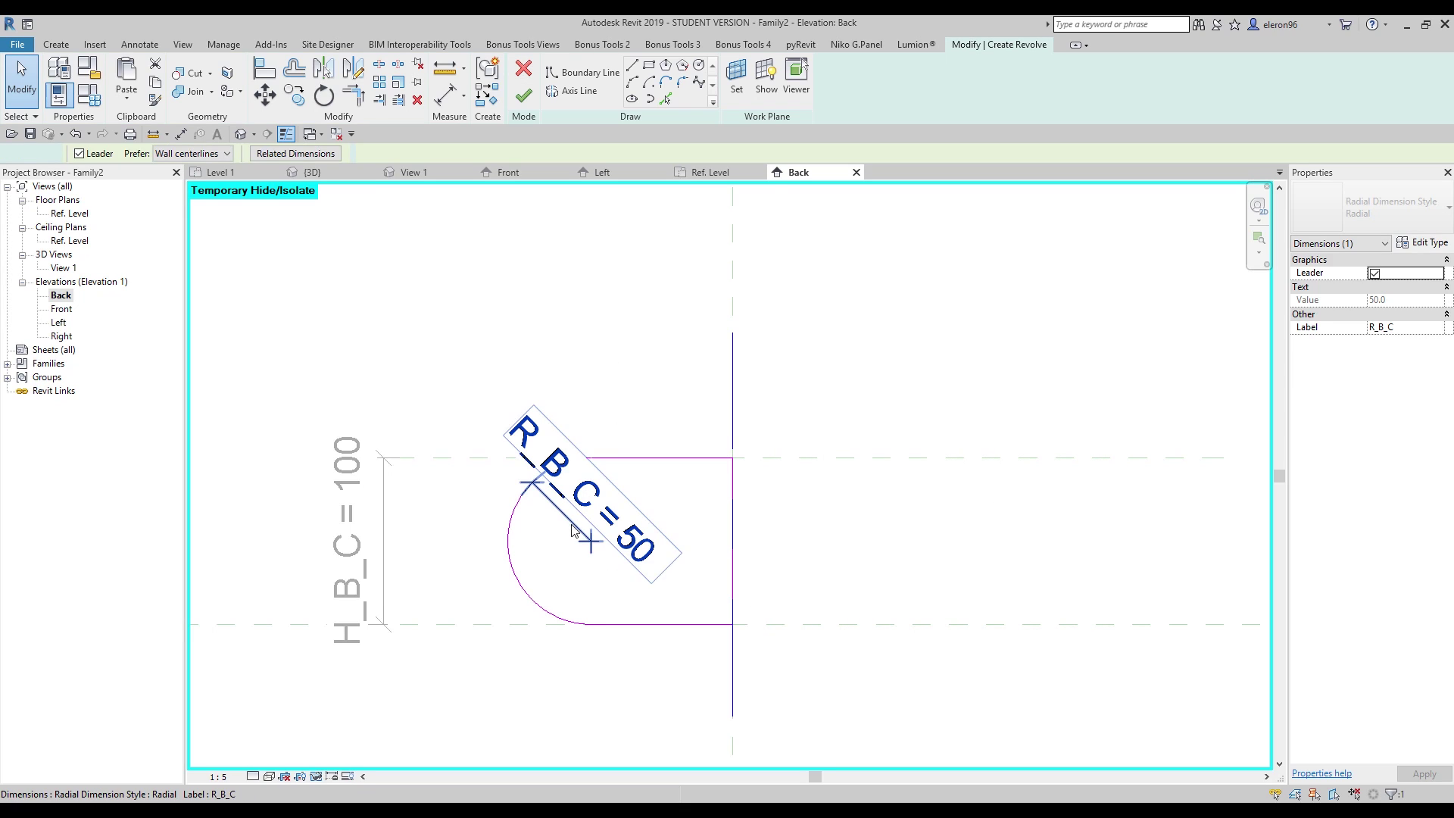
{"action": "key", "text": "Escape"}
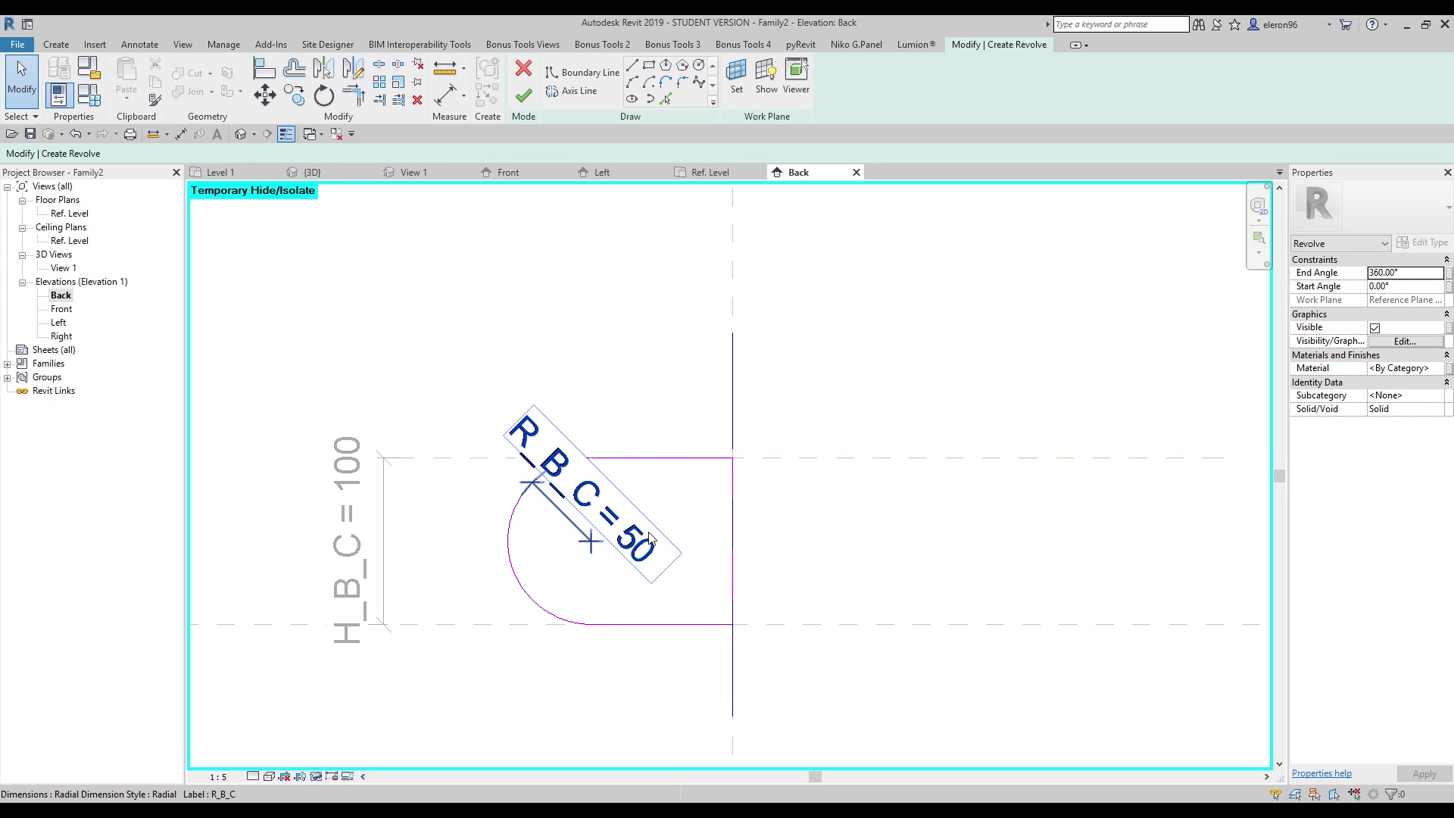
Step: Align and lock the profile's upper and lower straight lines to the corresponding horizontal reference planes
{"action": "left_click", "coordinate": [672, 458]}
{"action": "left_click", "coordinate": [902, 544]}
{"action": "key", "text": "l"}
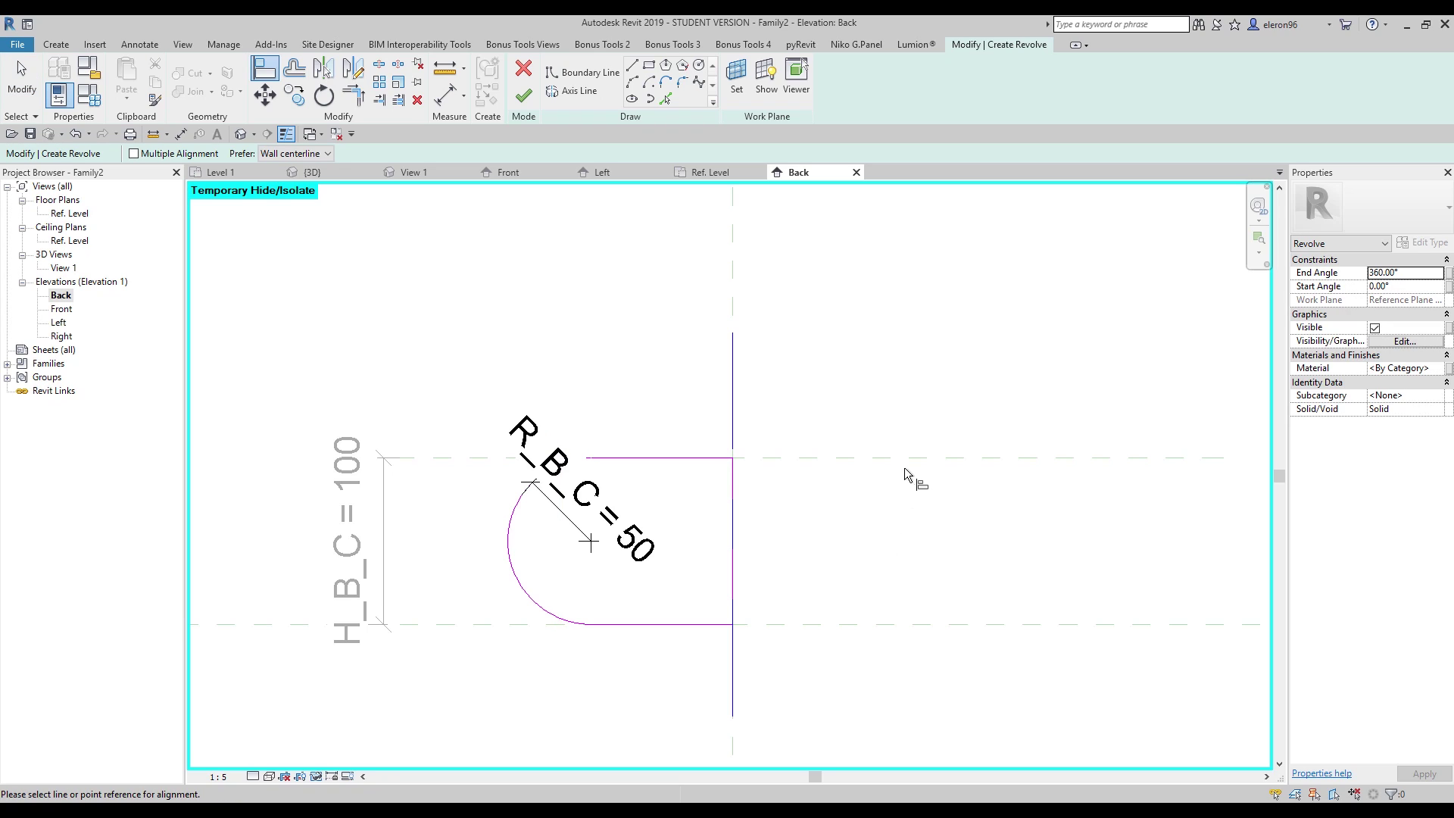
{"action": "left_click", "coordinate": [712, 458]}
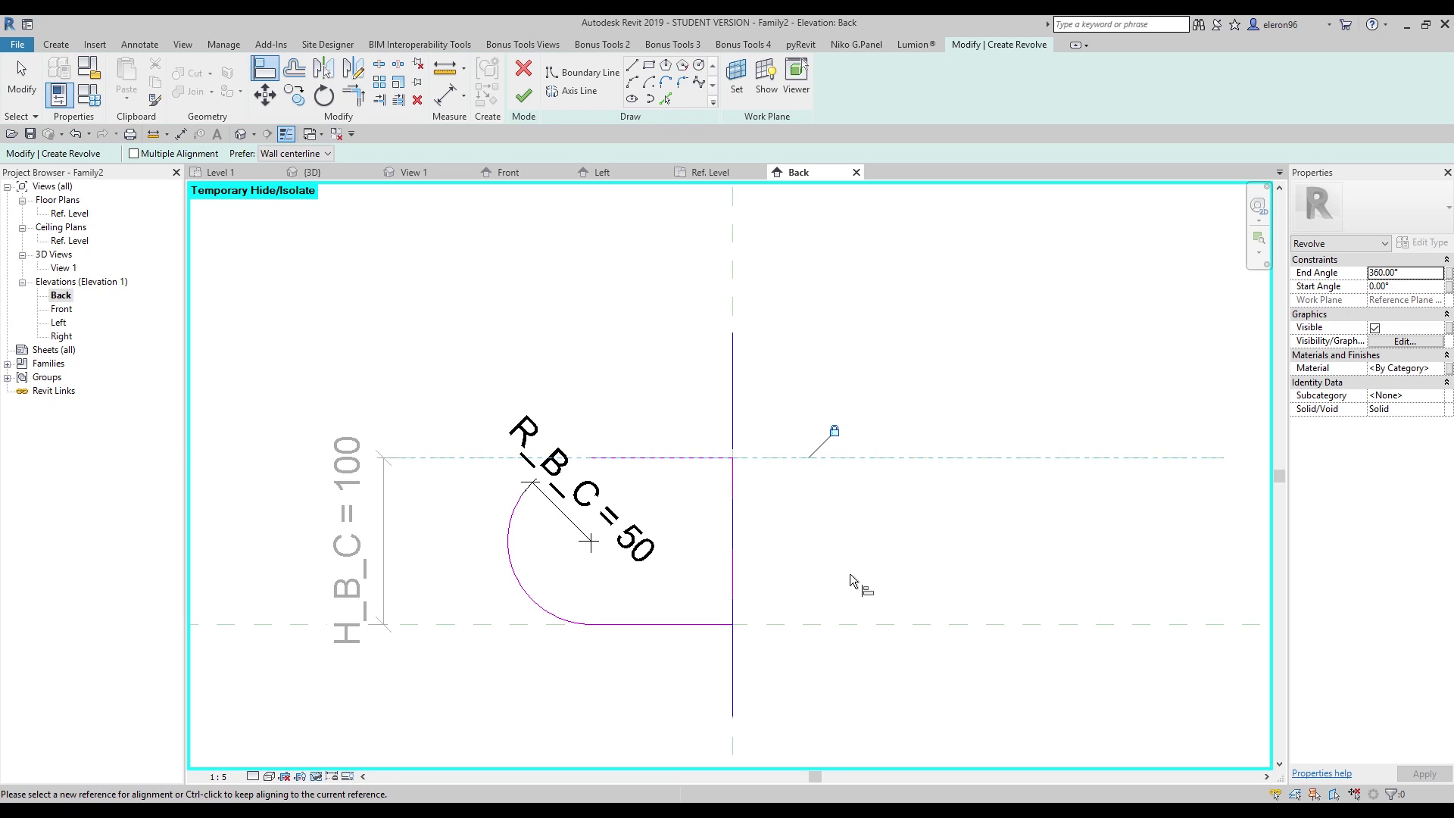
{"action": "left_click", "coordinate": [846, 624]}
{"action": "left_click", "coordinate": [690, 627]}
{"action": "key", "text": "Escape"}
{"action": "key", "text": "Escape"}
Step: Finish the revolve sketch to create the 360° solid with rounded sides
{"action": "middle_click_drag", "start_coordinate": [790, 581], "coordinate": [808, 548]}
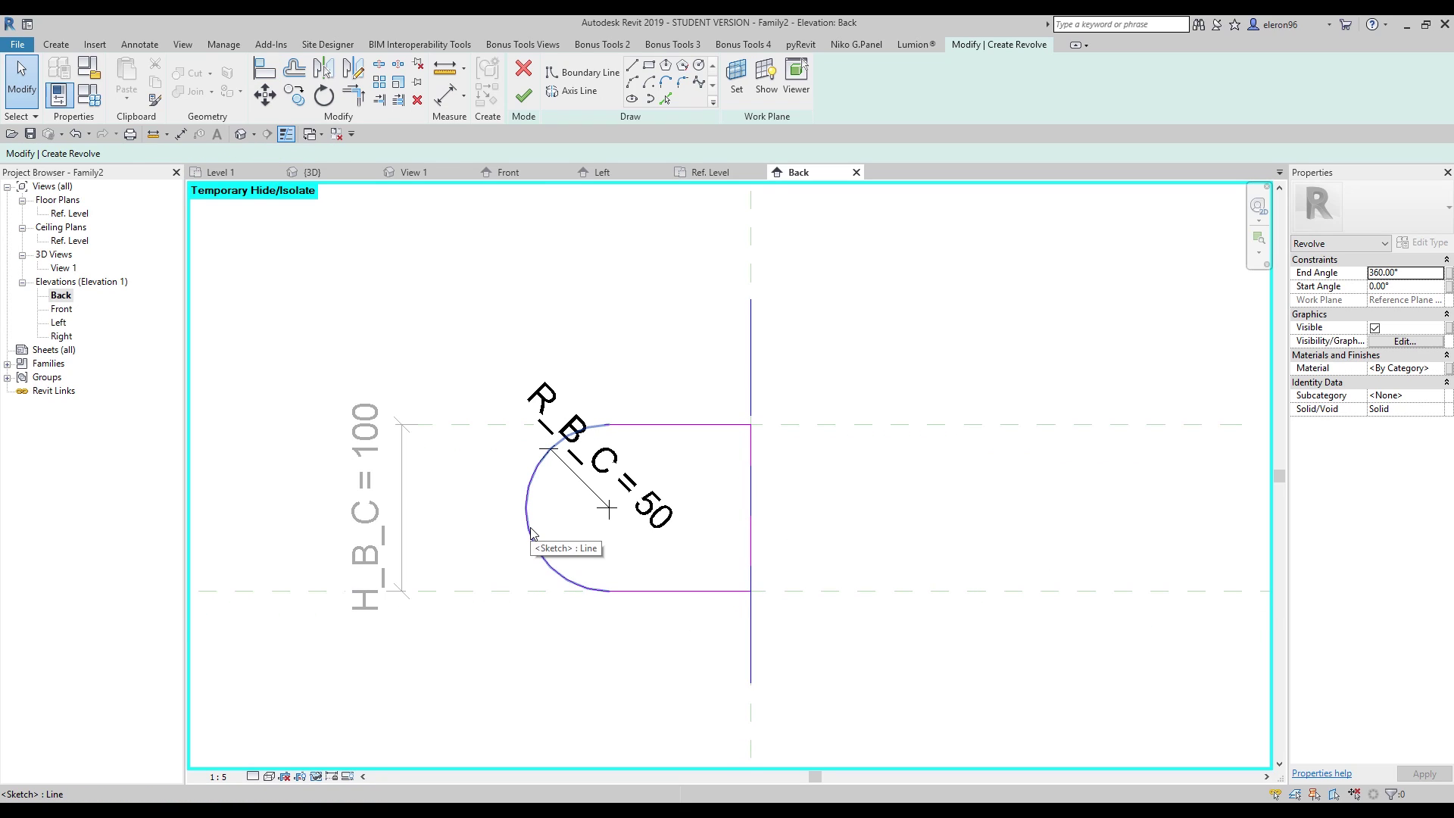
{"action": "left_click", "coordinate": [521, 96]}
{"action": "key", "text": "z"}
{"action": "key", "text": "f"}
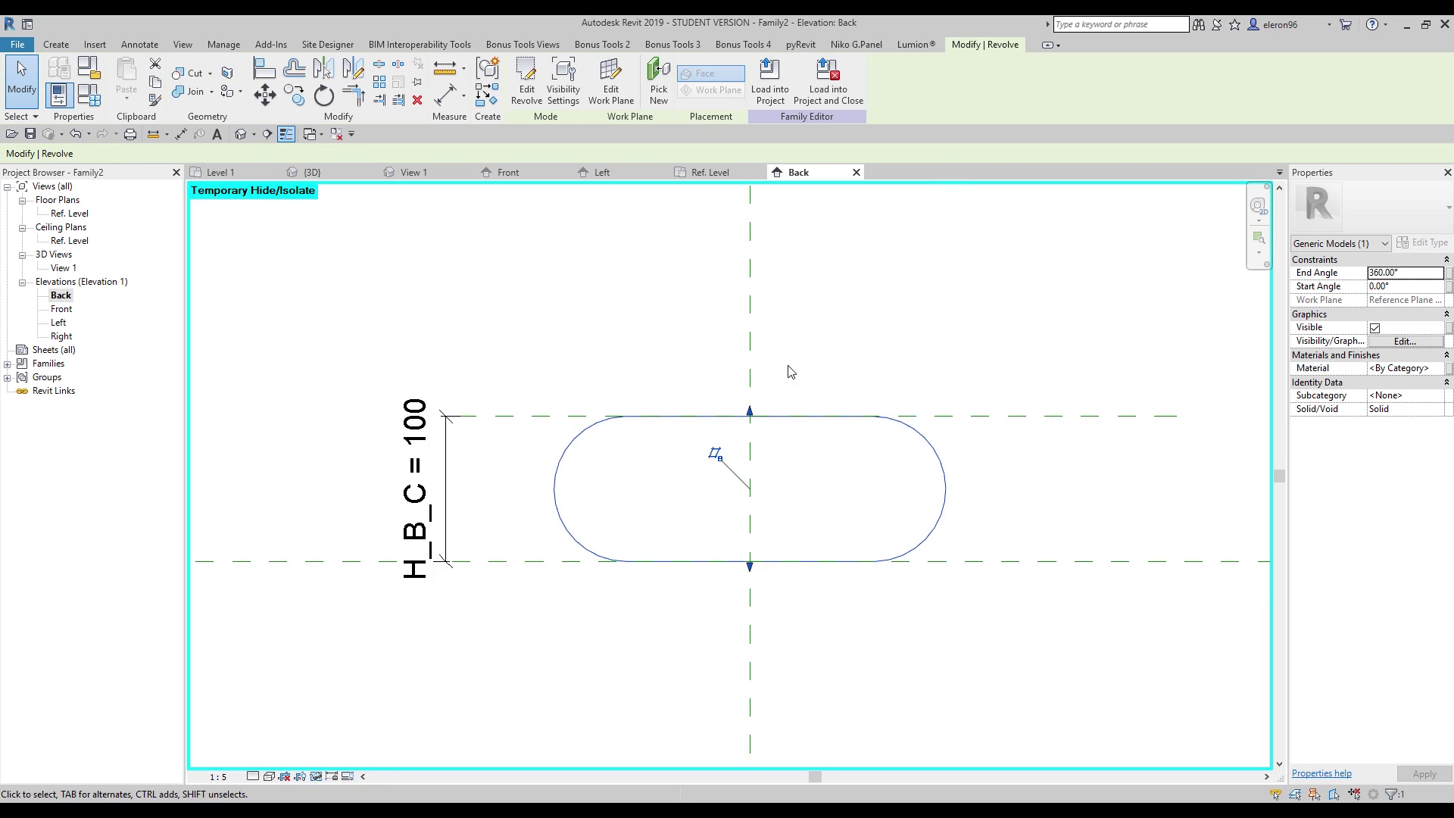
Step: Try a value of 100 for the family parameter R_B_C and apply it to the revolve
{"action": "left_click", "coordinate": [97, 97]}
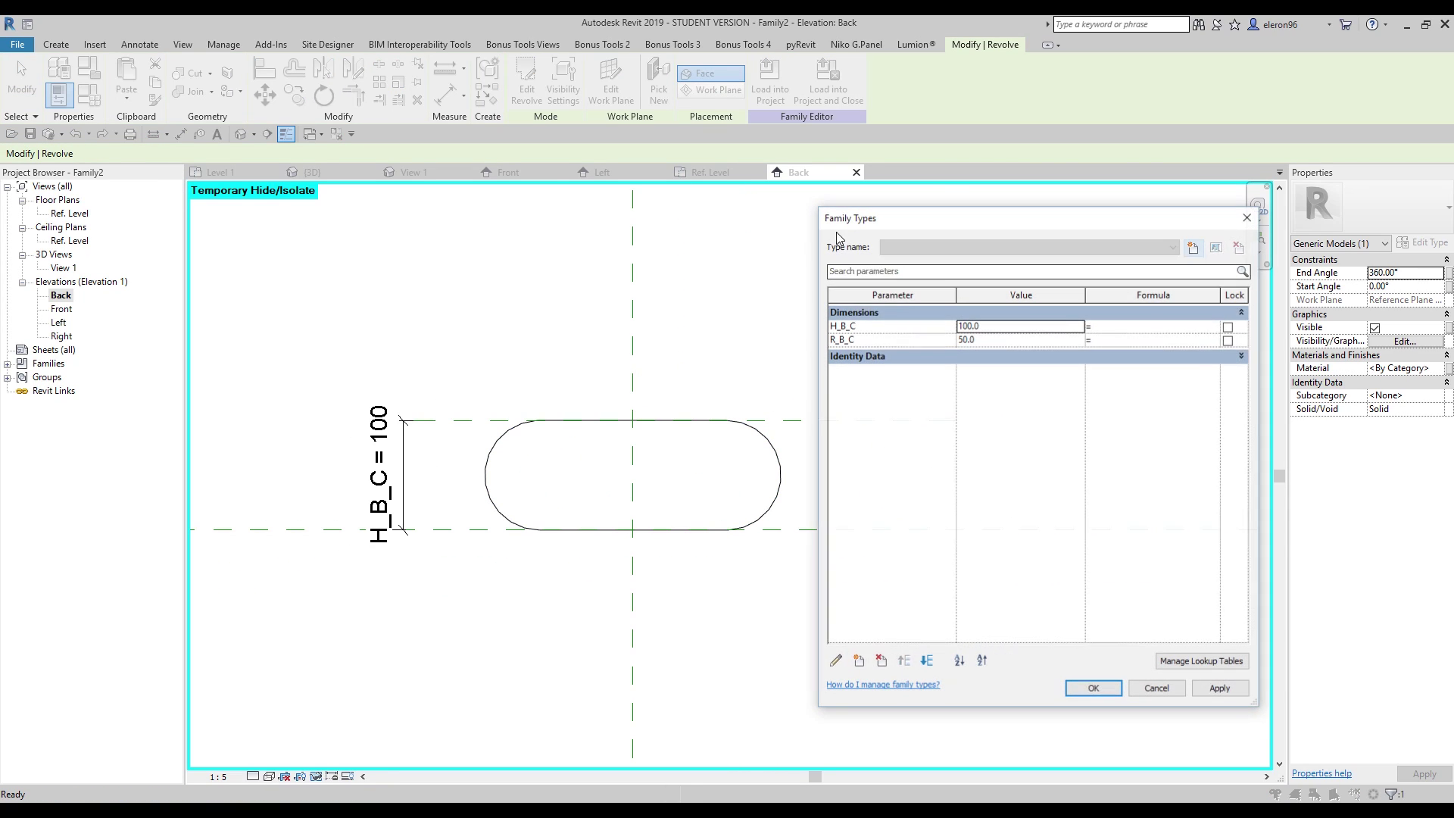
{"action": "left_click", "coordinate": [977, 340]}
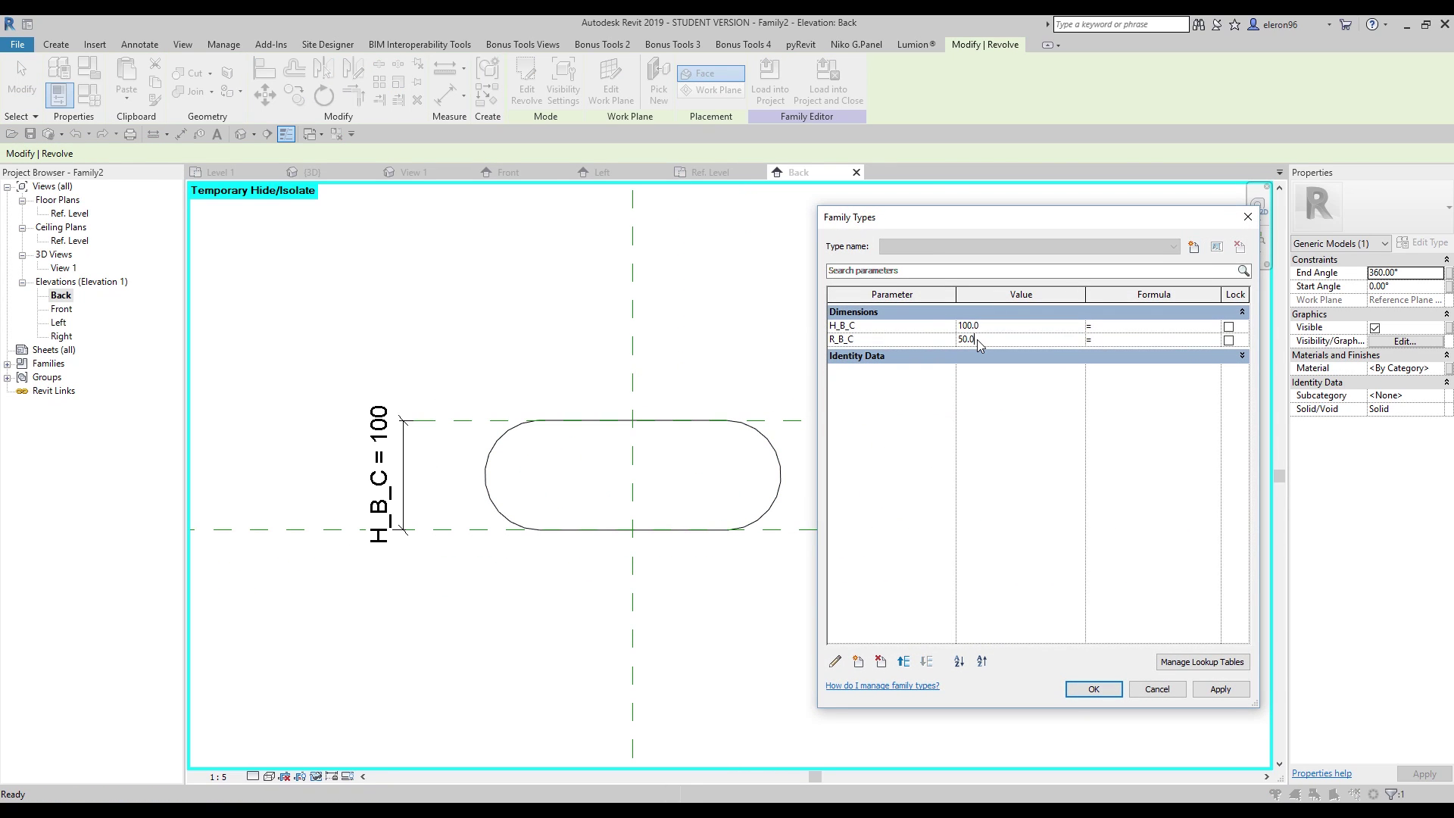
{"action": "type", "text": "100"}
{"action": "left_click", "coordinate": [1219, 686]}
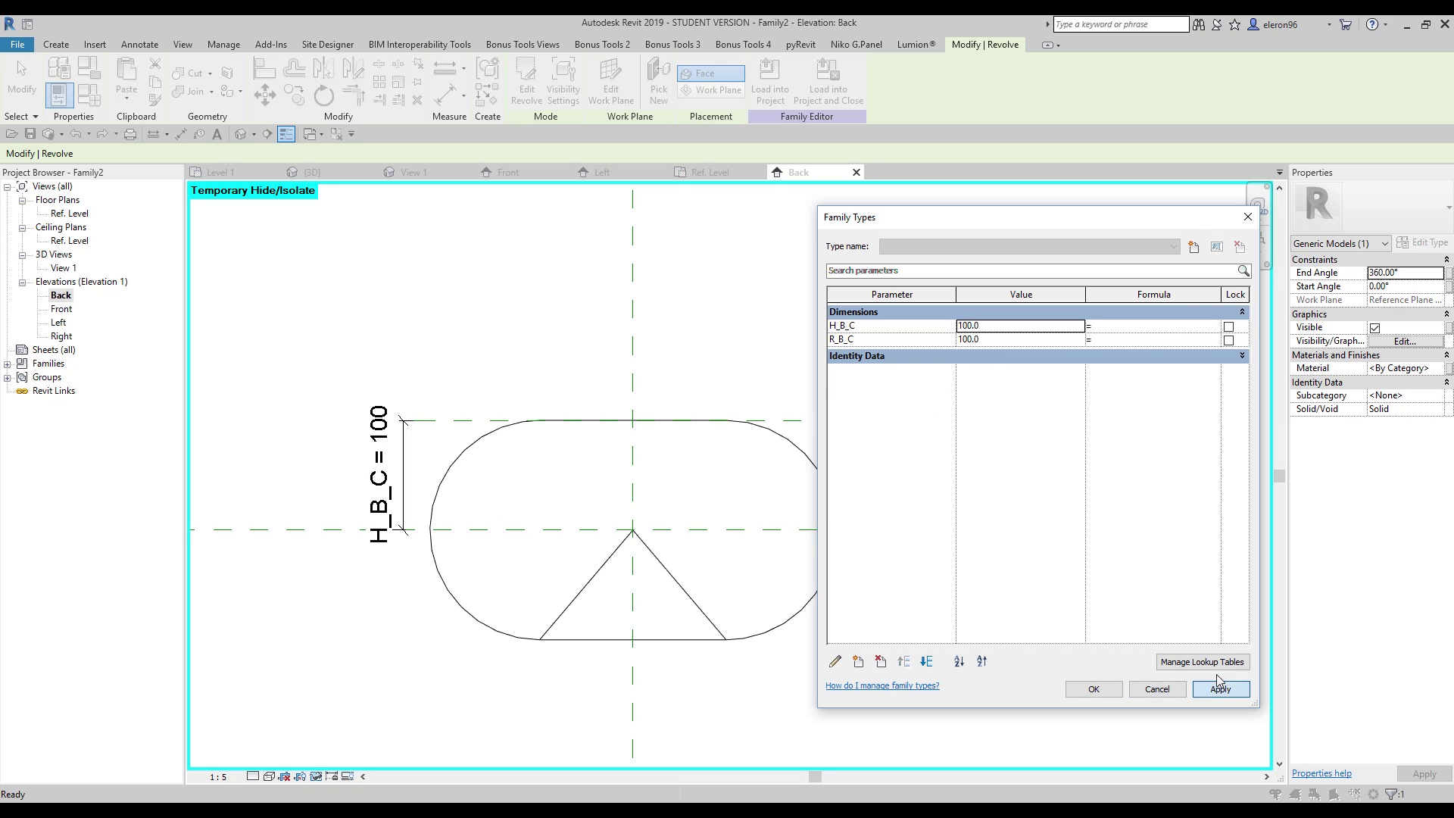
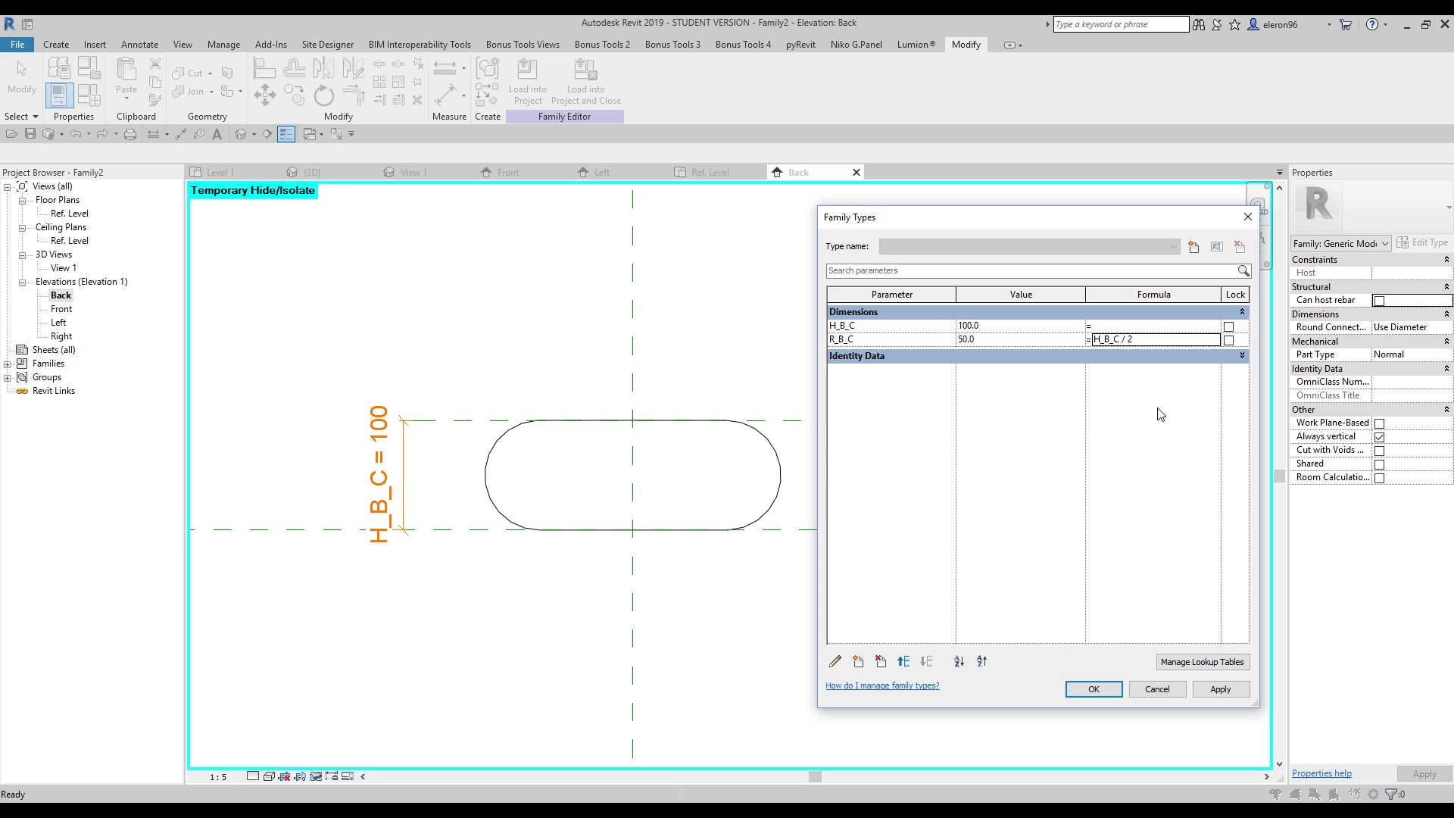
Step: Apply the formula H_B_C / 2 to R_B_C and test the revolve with H_B_C set to 150
{"action": "left_click", "coordinate": [1220, 688]}
{"action": "left_click", "coordinate": [1033, 330]}
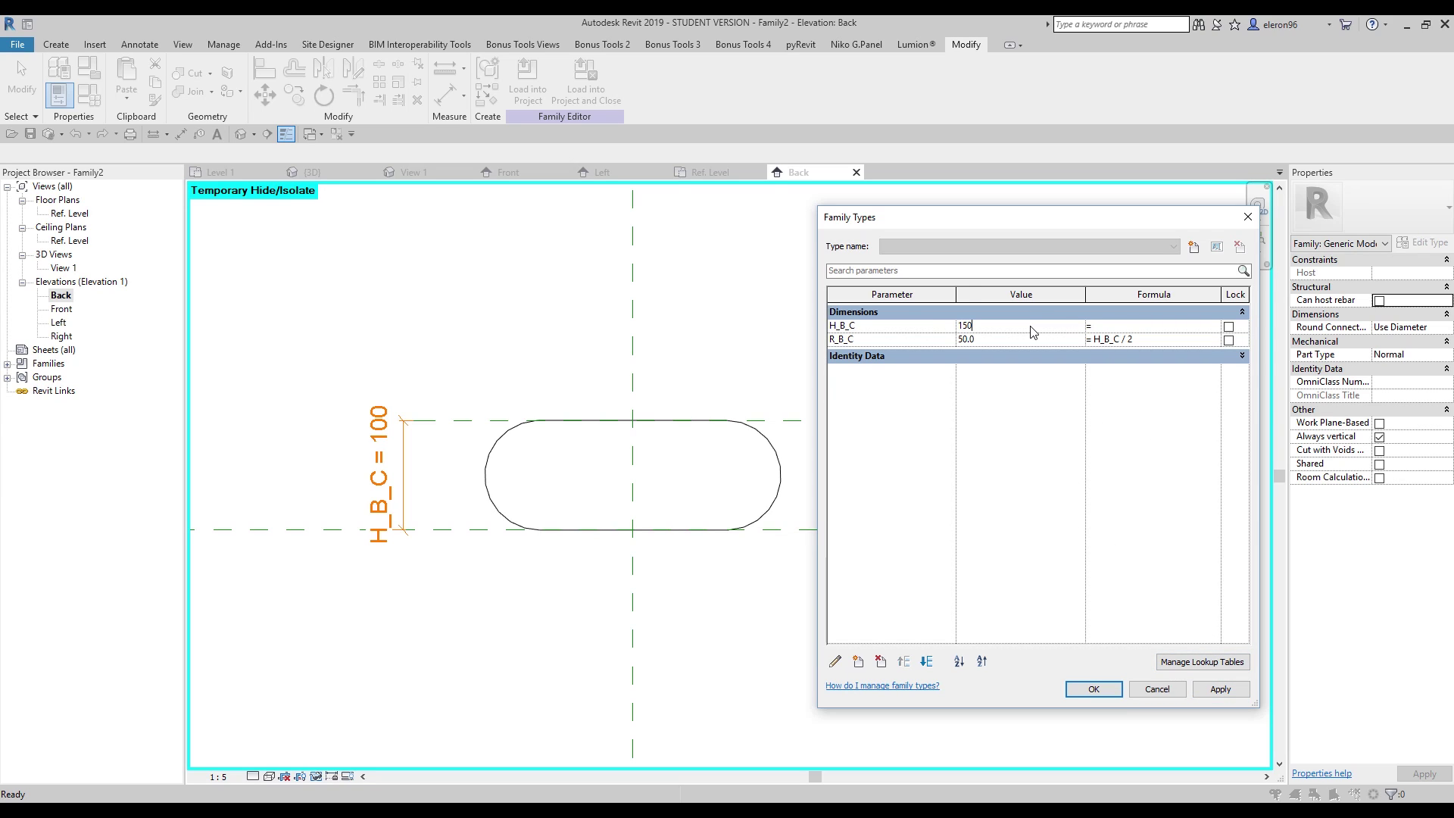
{"action": "left_click", "coordinate": [1195, 692]}
Step: Test the revolve with H_B_C set to 250
{"action": "left_click", "coordinate": [1003, 332]}
{"action": "double_click", "coordinate": [1003, 332]}
{"action": "type", "text": "25"}
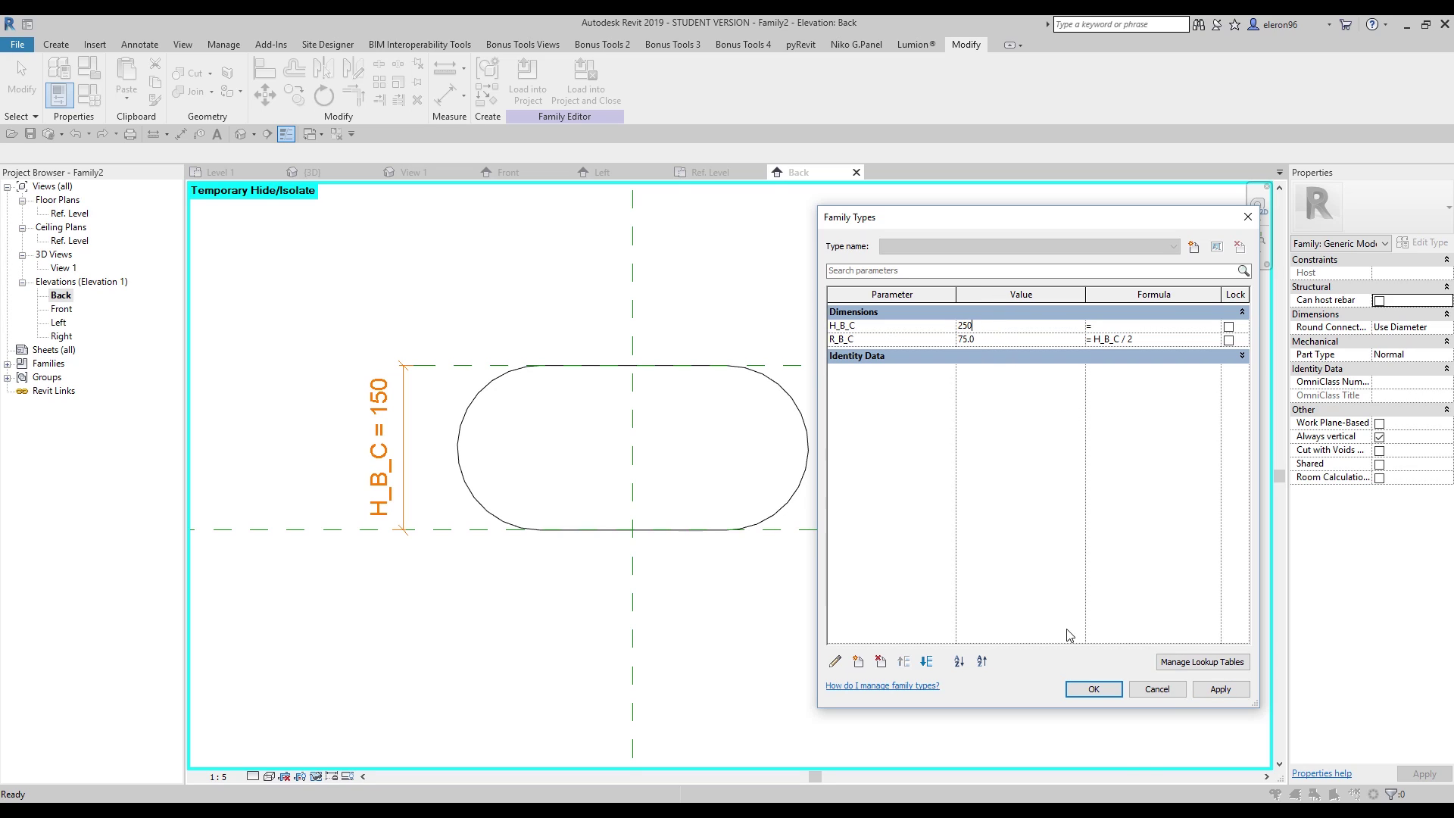
{"action": "left_click", "coordinate": [1215, 689]}
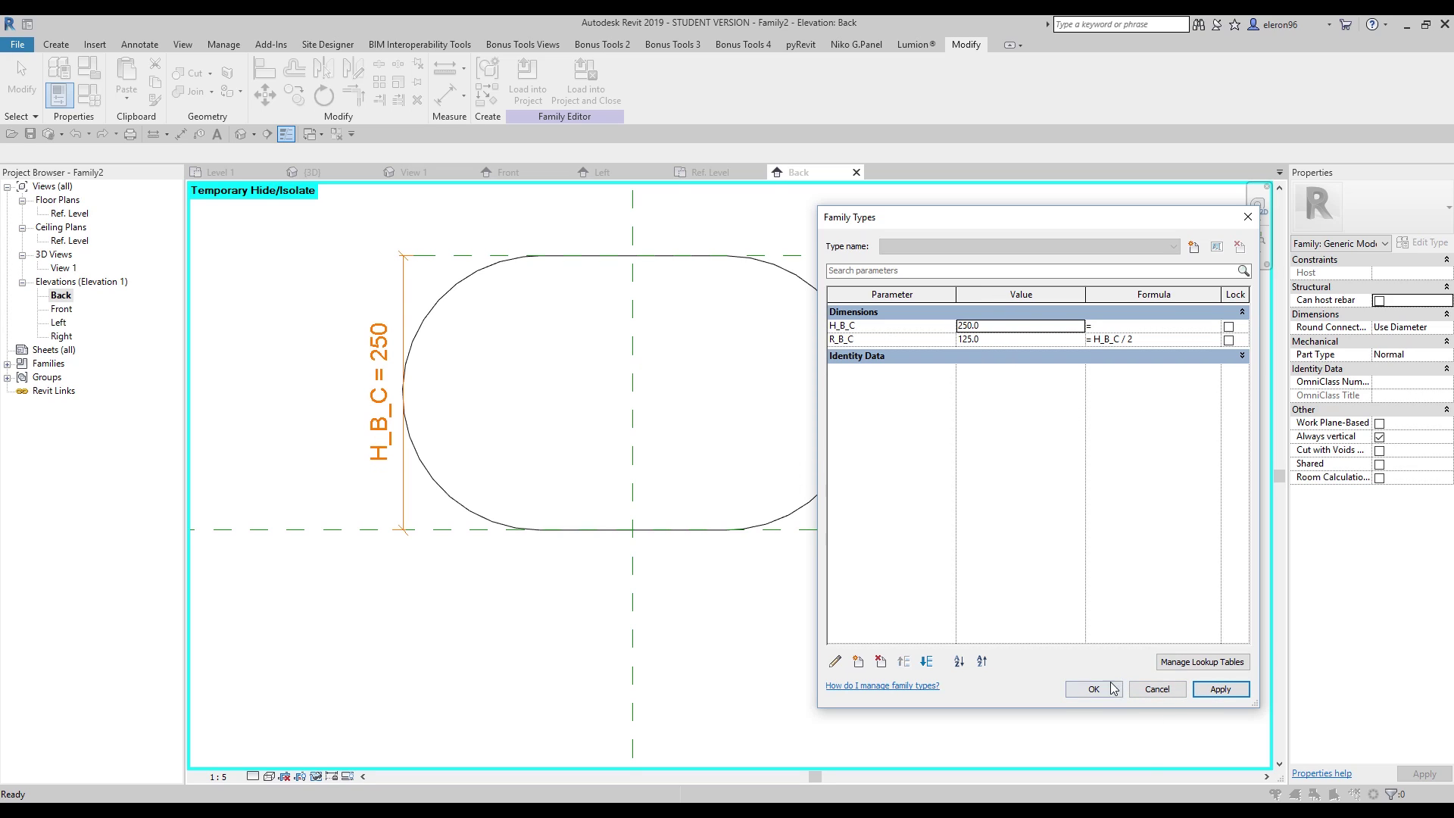
Step: Set H_B_C back to 100, apply it and accept the family type settings
{"action": "double_click", "coordinate": [988, 325]}
{"action": "type", "text": "1"}
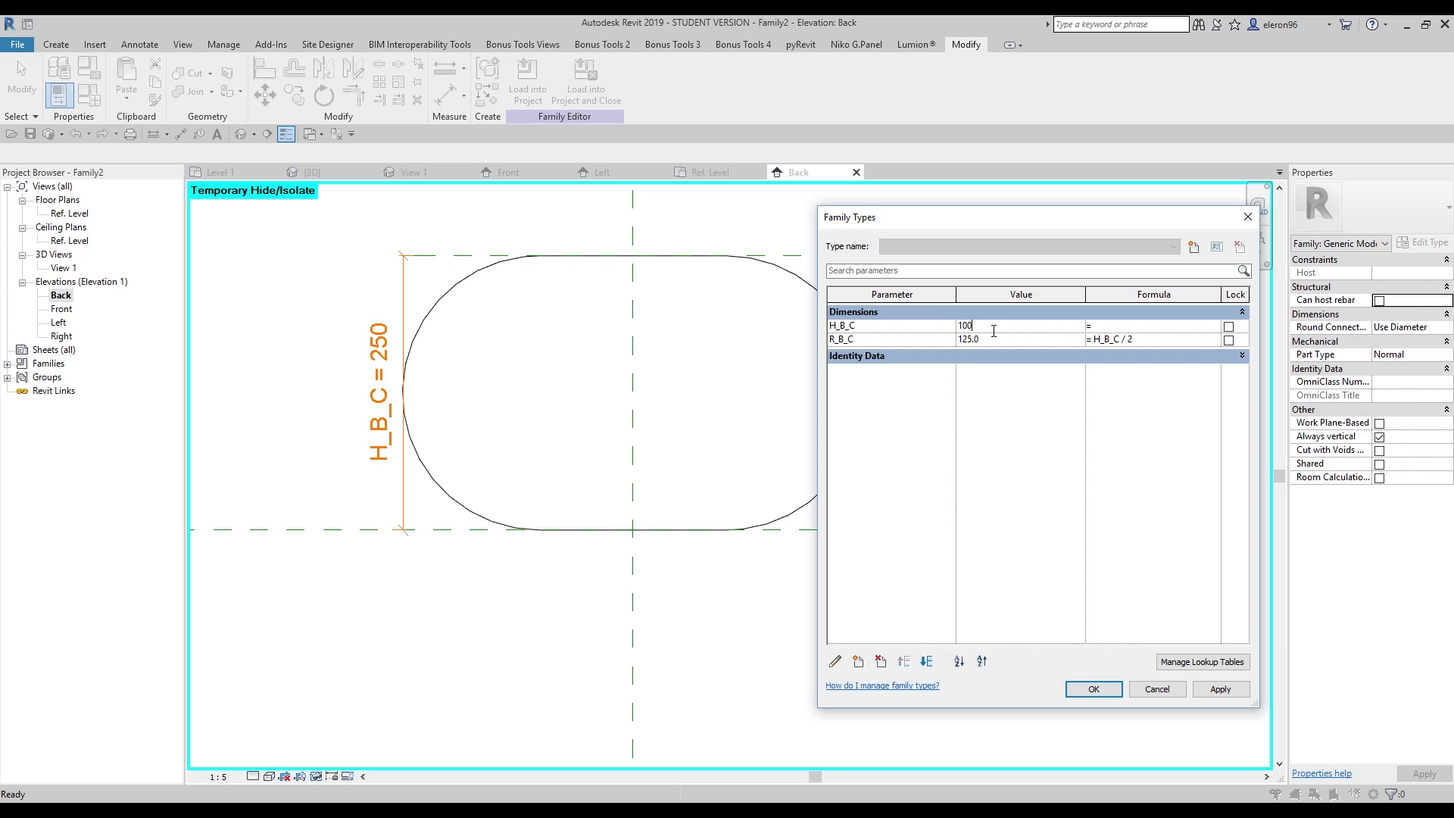
{"action": "type", "text": "00"}
{"action": "left_click", "coordinate": [1215, 689]}
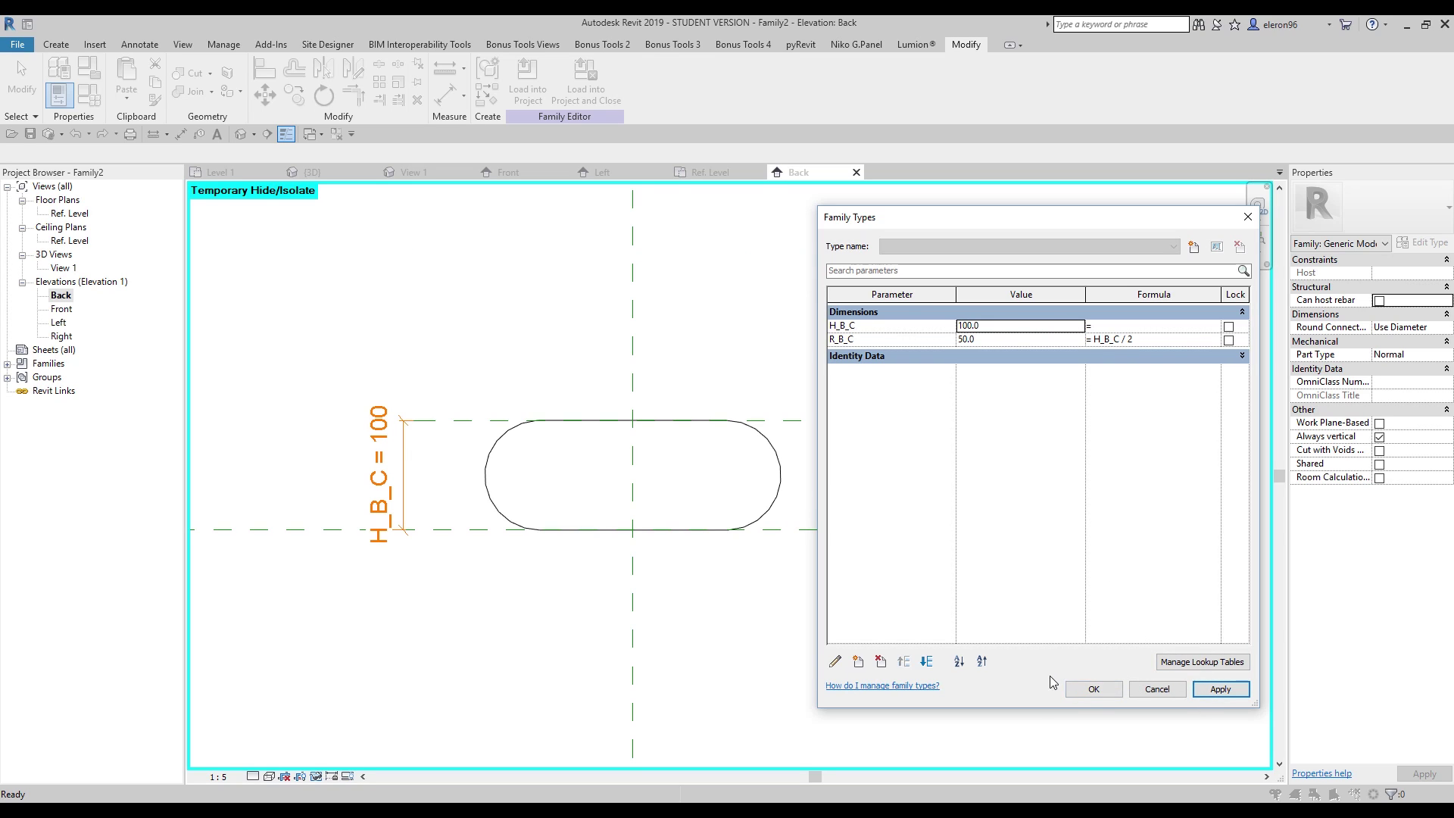
{"action": "left_click", "coordinate": [1094, 690]}
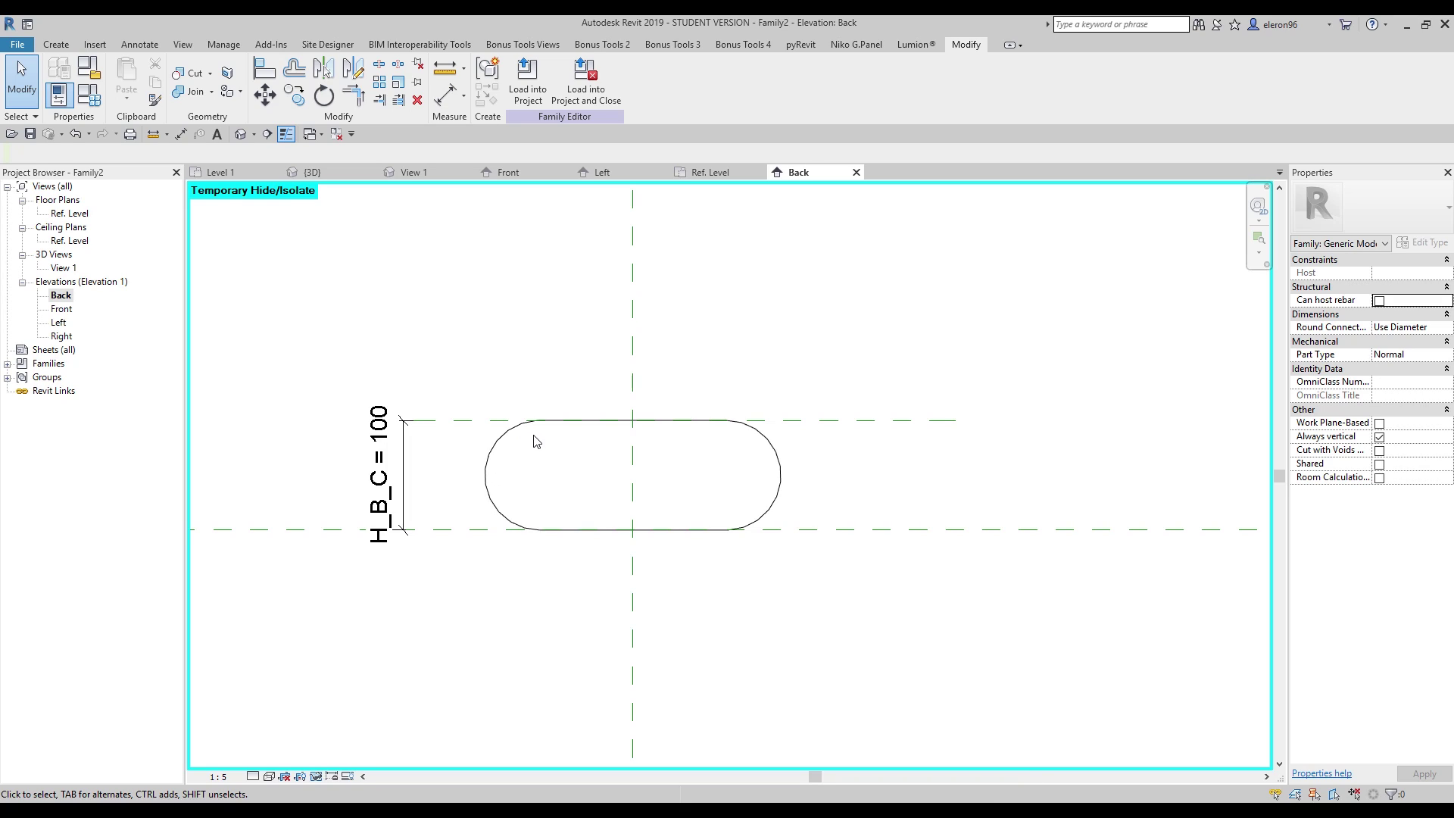
Step: Edit the revolve's sketch and add an aligned dimension from the upper line's outer end to the vertical centre axis
{"action": "left_click", "coordinate": [499, 456]}
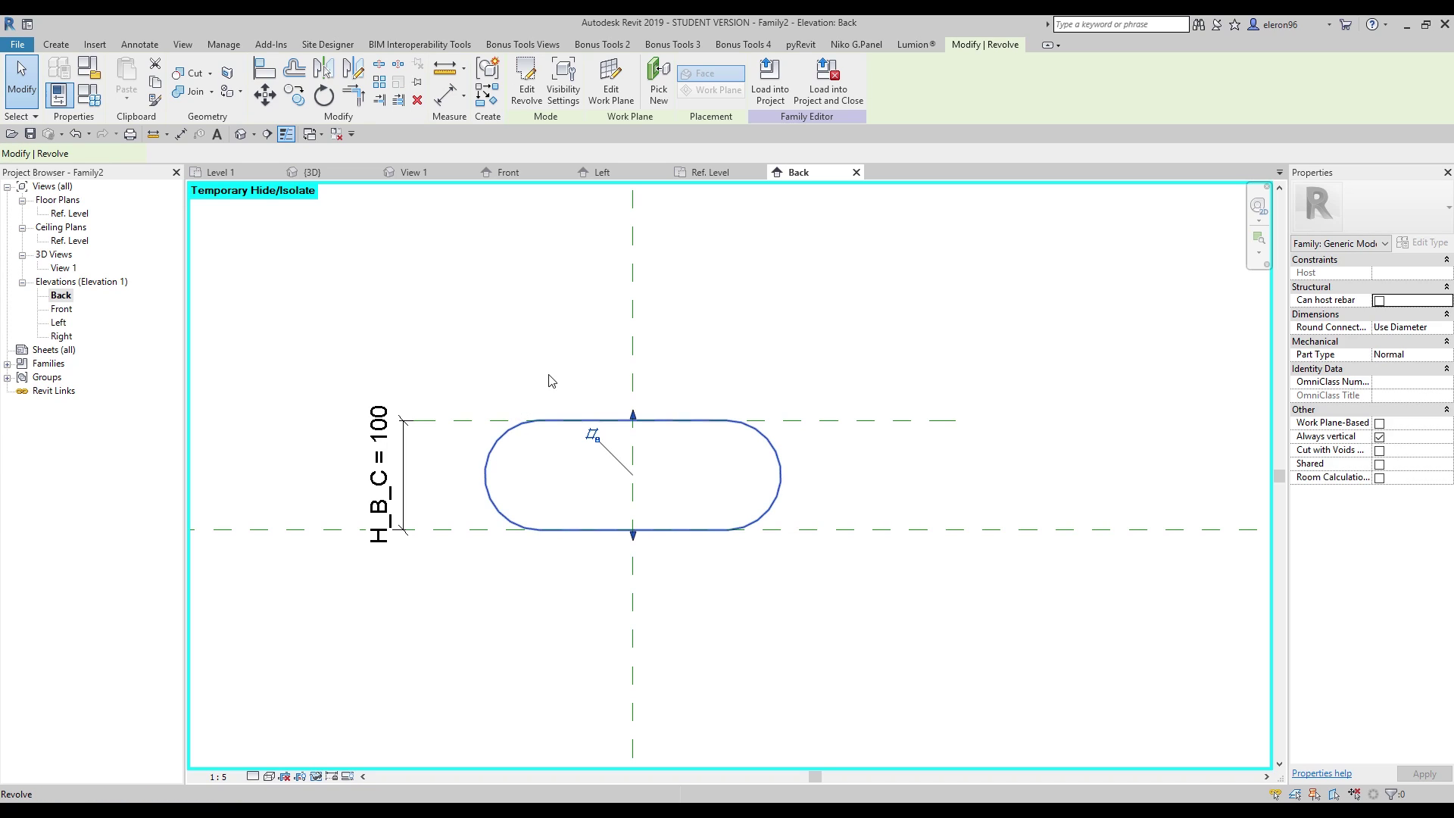
{"action": "left_click", "coordinate": [526, 82]}
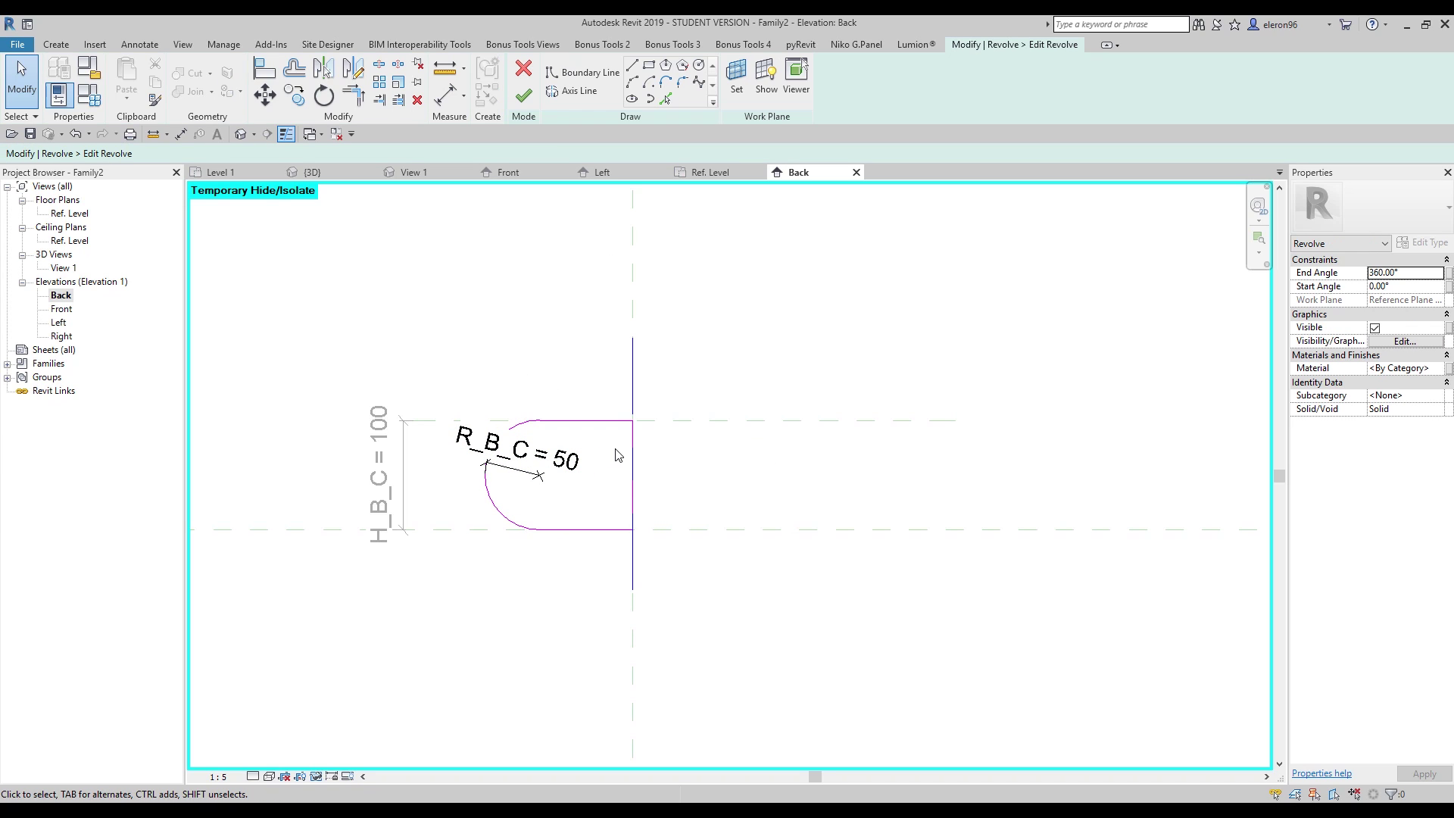
{"action": "key", "text": "d"}
{"action": "key", "text": "i"}
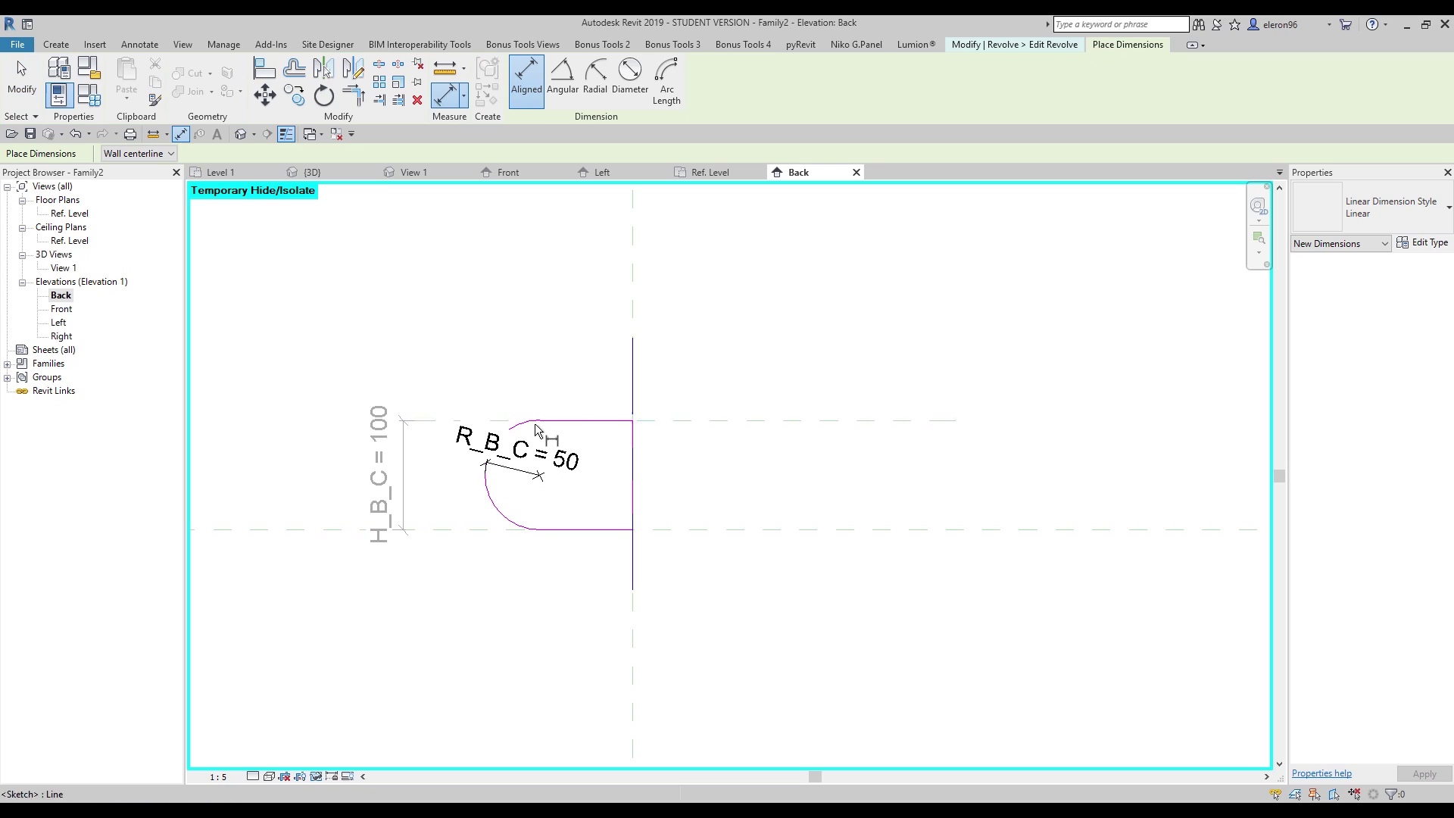
{"action": "left_click", "coordinate": [548, 421]}
{"action": "left_click", "coordinate": [631, 316]}
{"action": "left_click", "coordinate": [572, 348]}
{"action": "key", "text": "Escape"}
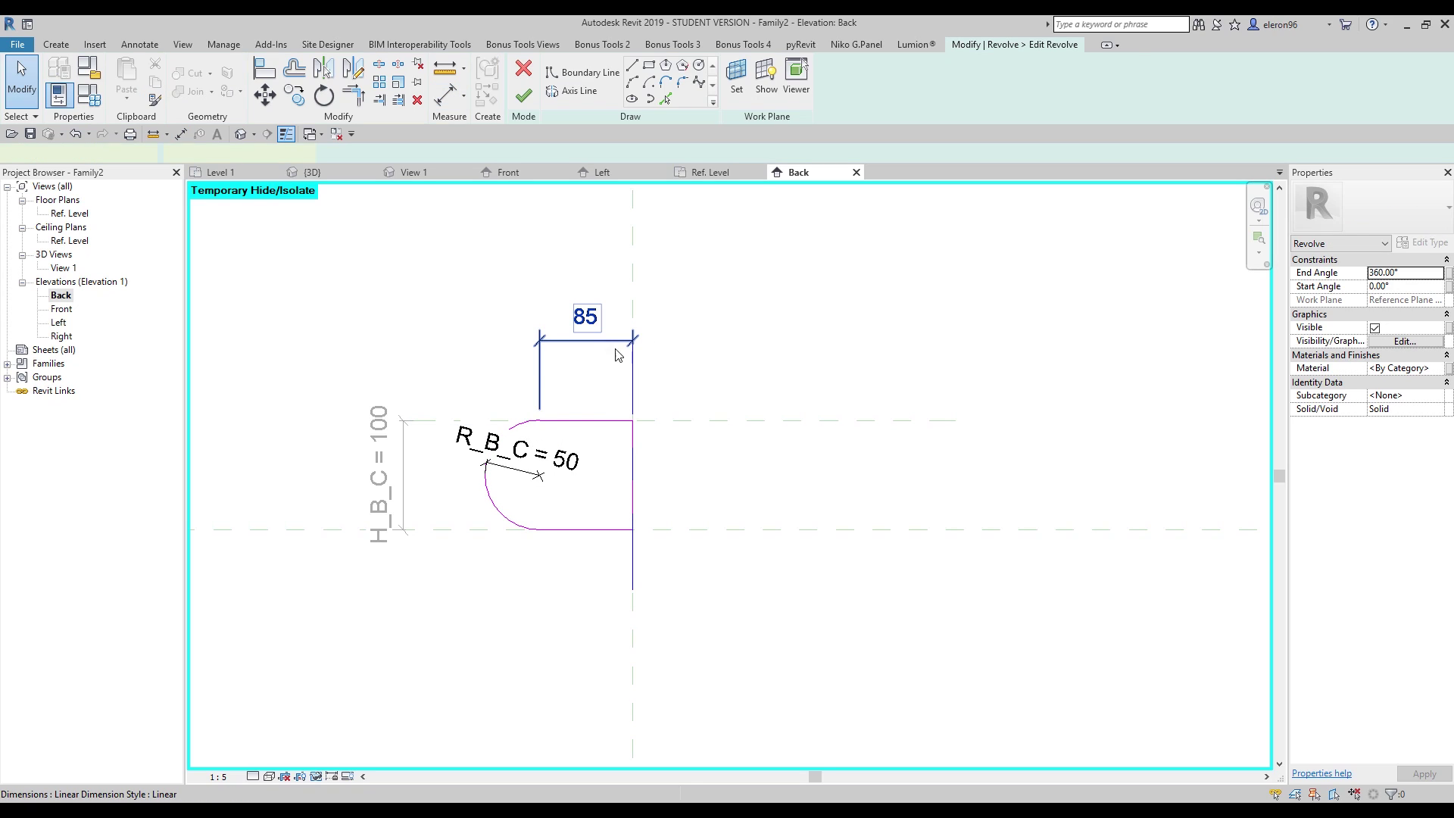
Step: Label the new horizontal dimension with a family type parameter named L_B_C and finish the revolve sketch
{"action": "left_click", "coordinate": [671, 80]}
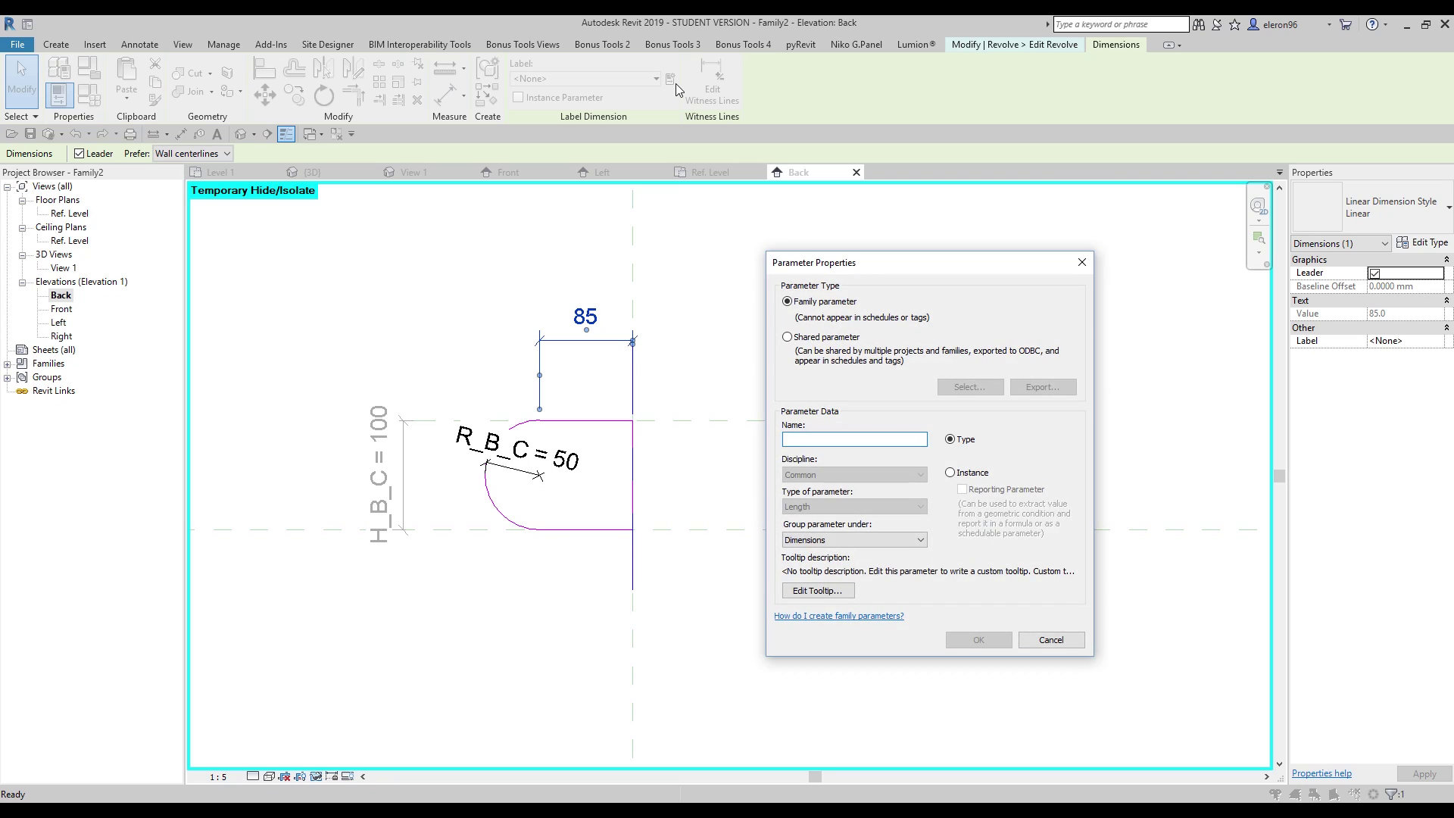
{"action": "type", "text": "L_"}
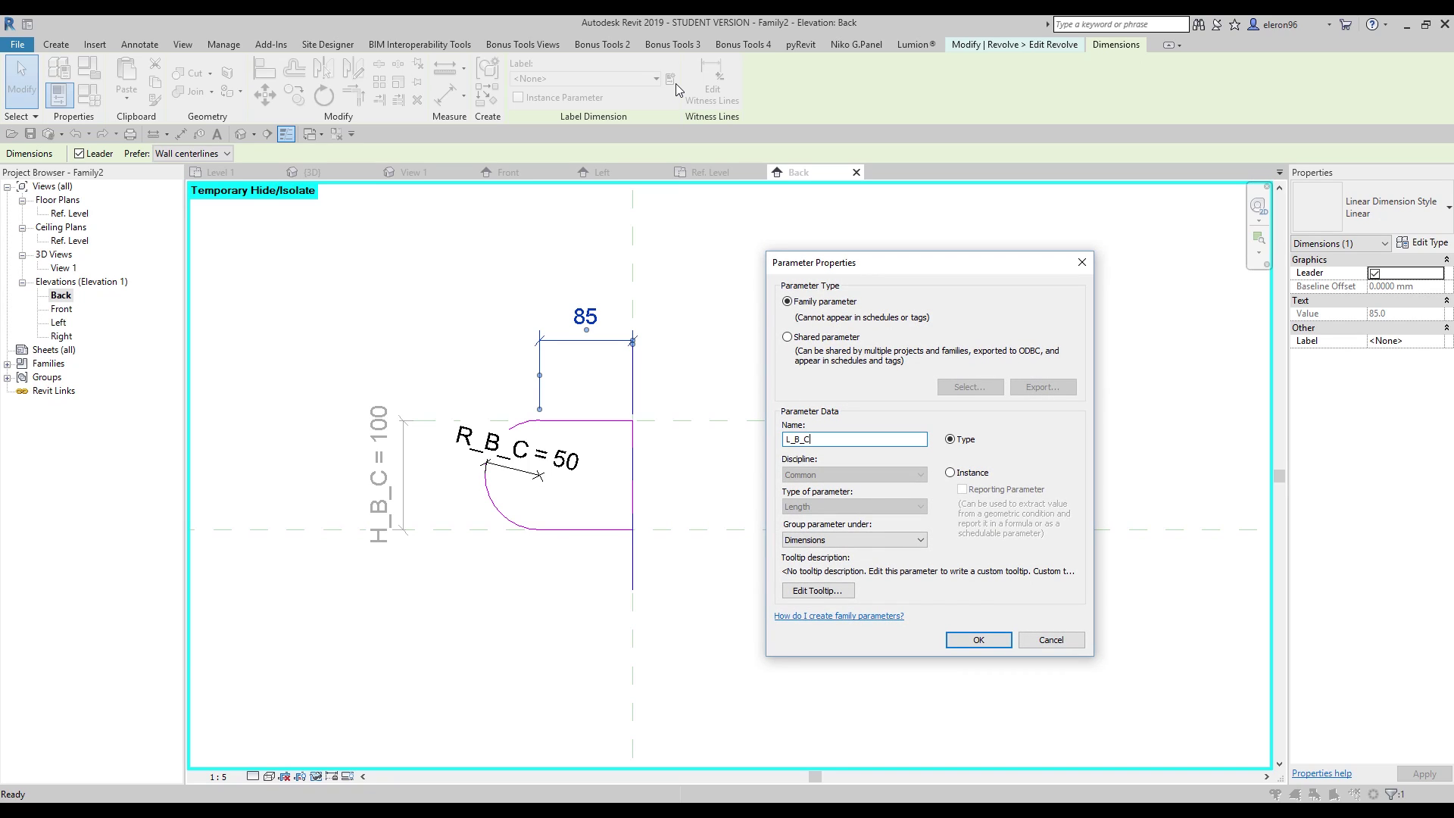
{"action": "type", "text": "B_C"}
{"action": "left_click", "coordinate": [977, 640]}
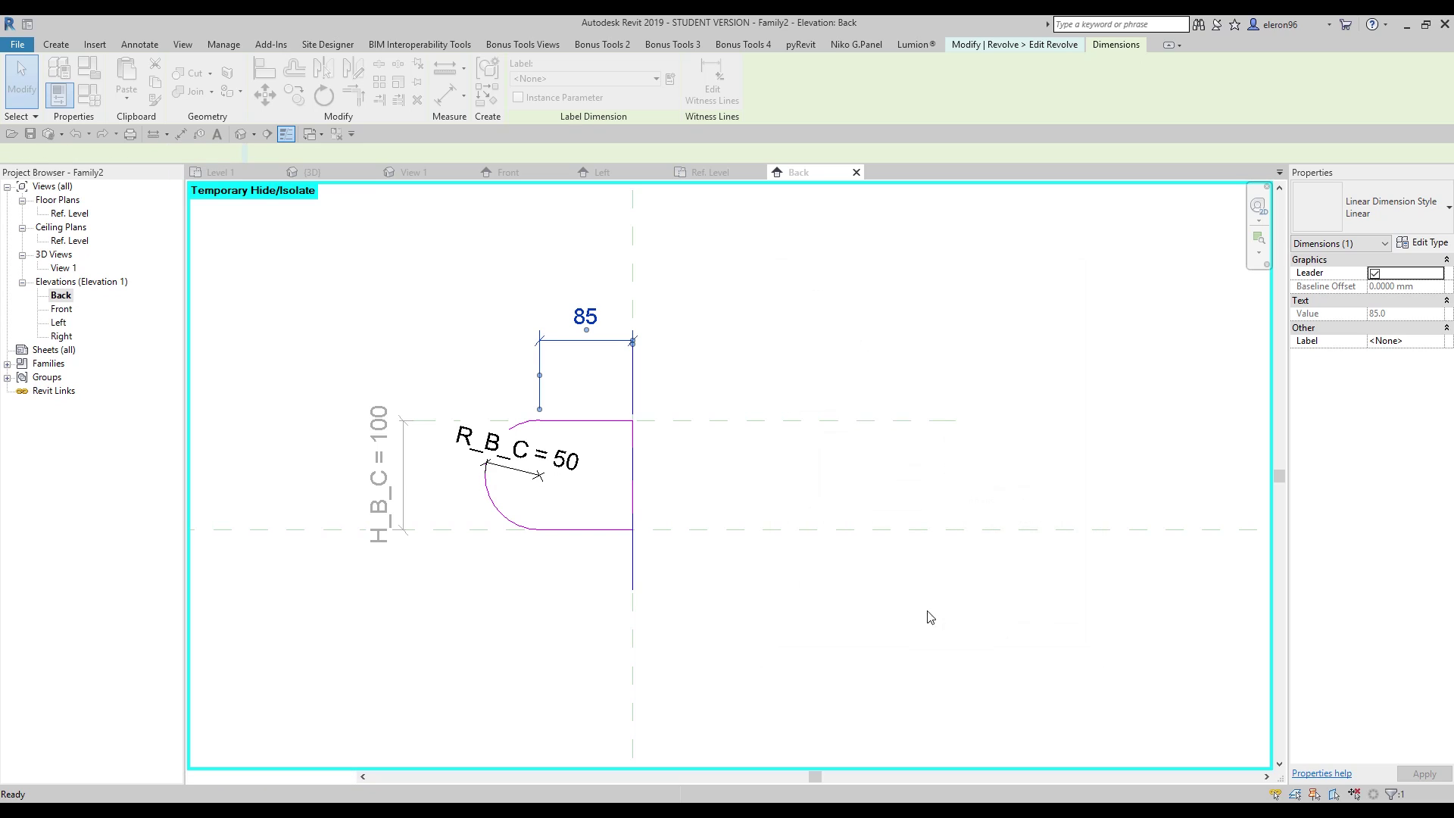
{"action": "left_click", "coordinate": [772, 299]}
{"action": "left_click", "coordinate": [524, 91]}
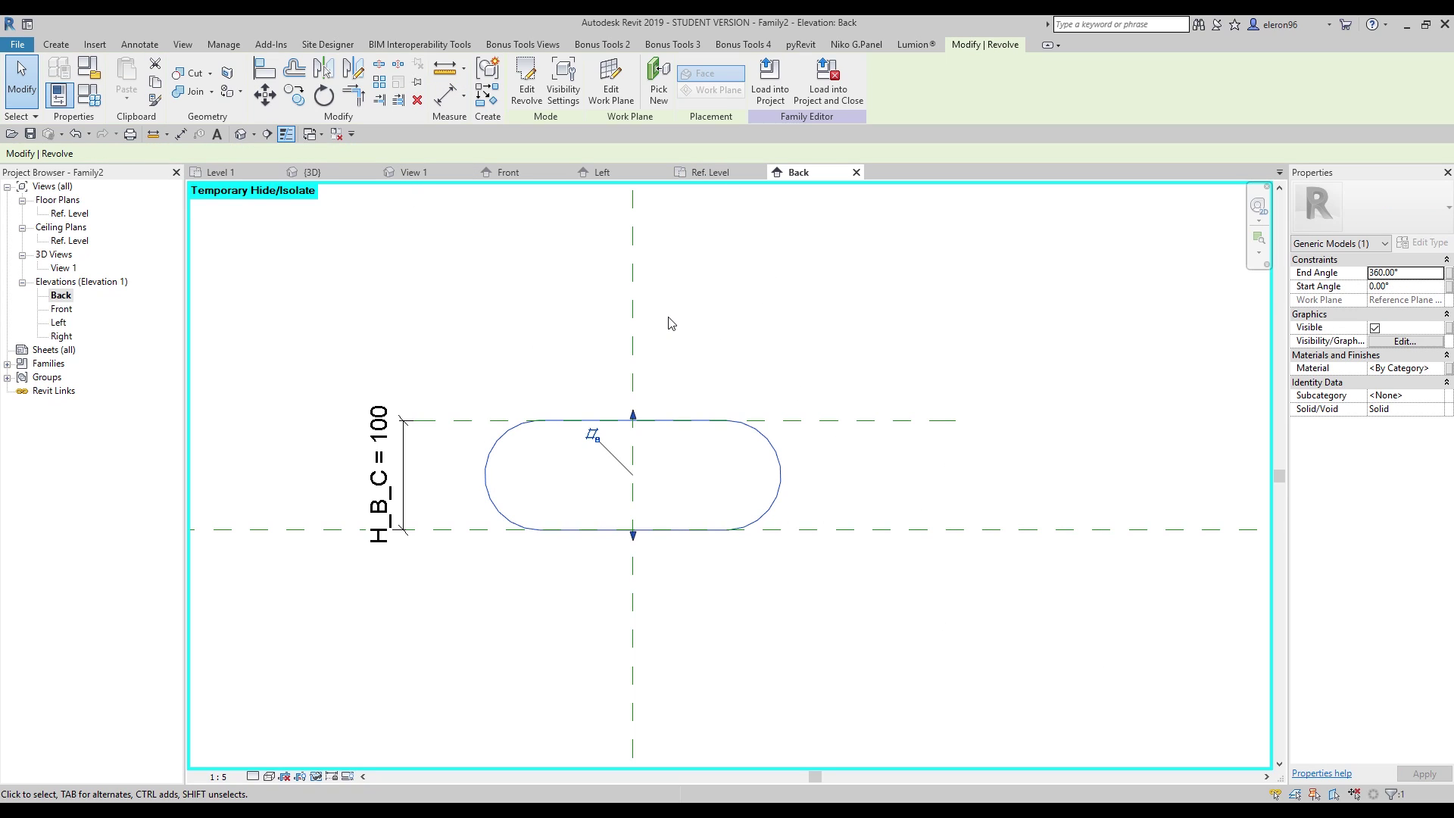
Step: Test the revolve with the family parameter L_B_C set to 100 and with it set to 120
{"action": "left_click", "coordinate": [89, 95]}
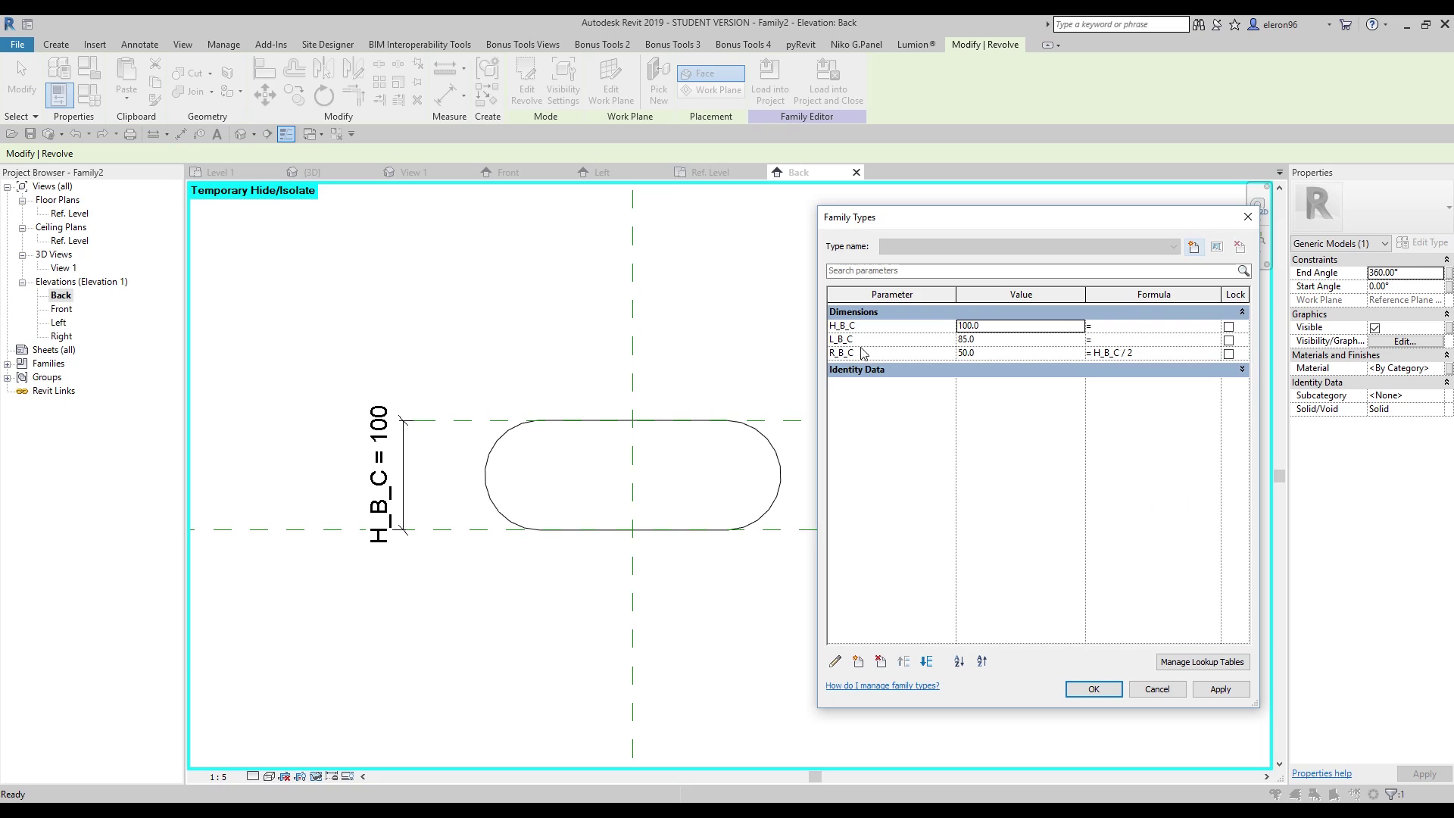
{"action": "left_click", "coordinate": [1049, 340]}
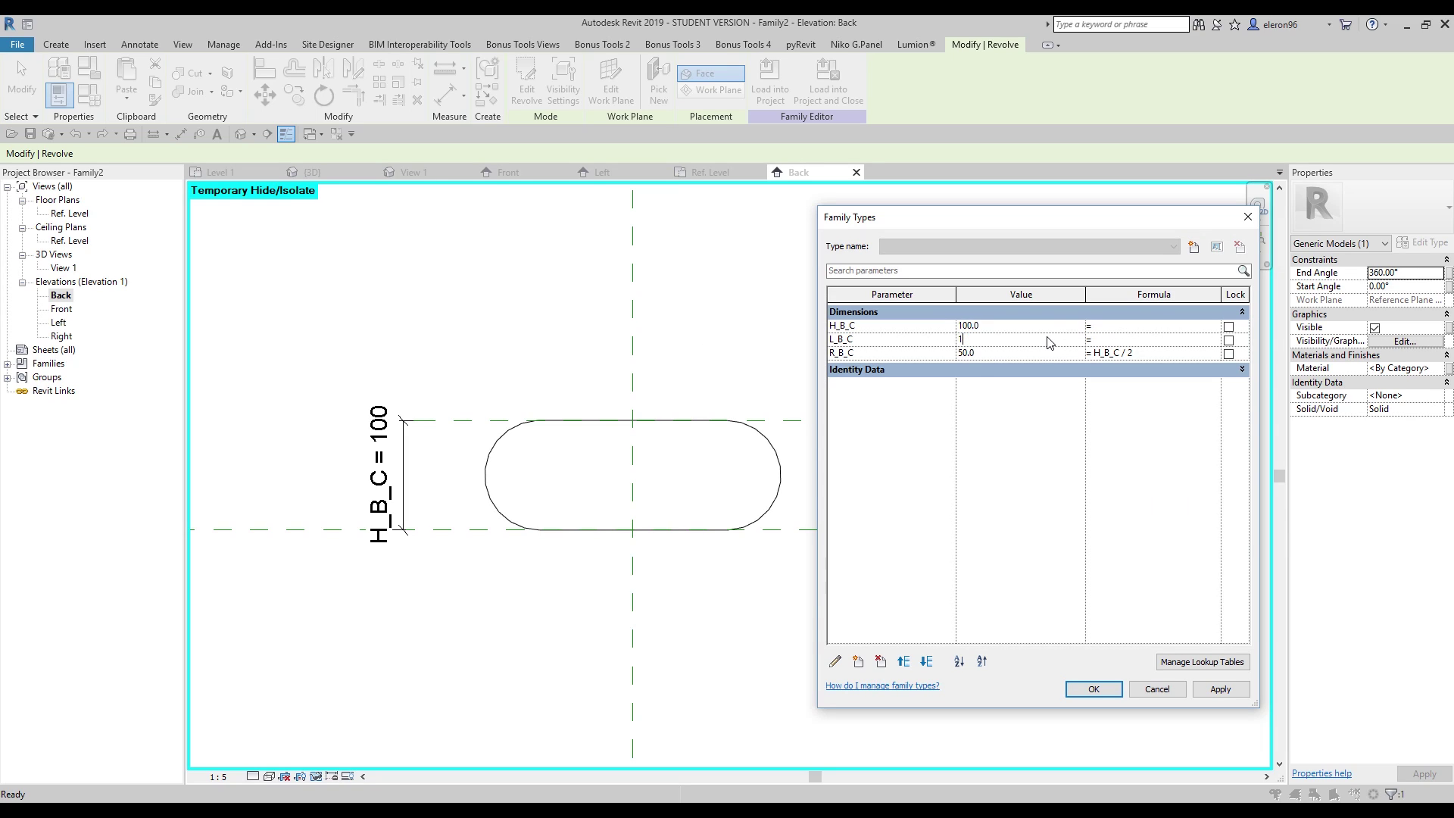
{"action": "left_click", "coordinate": [1217, 688]}
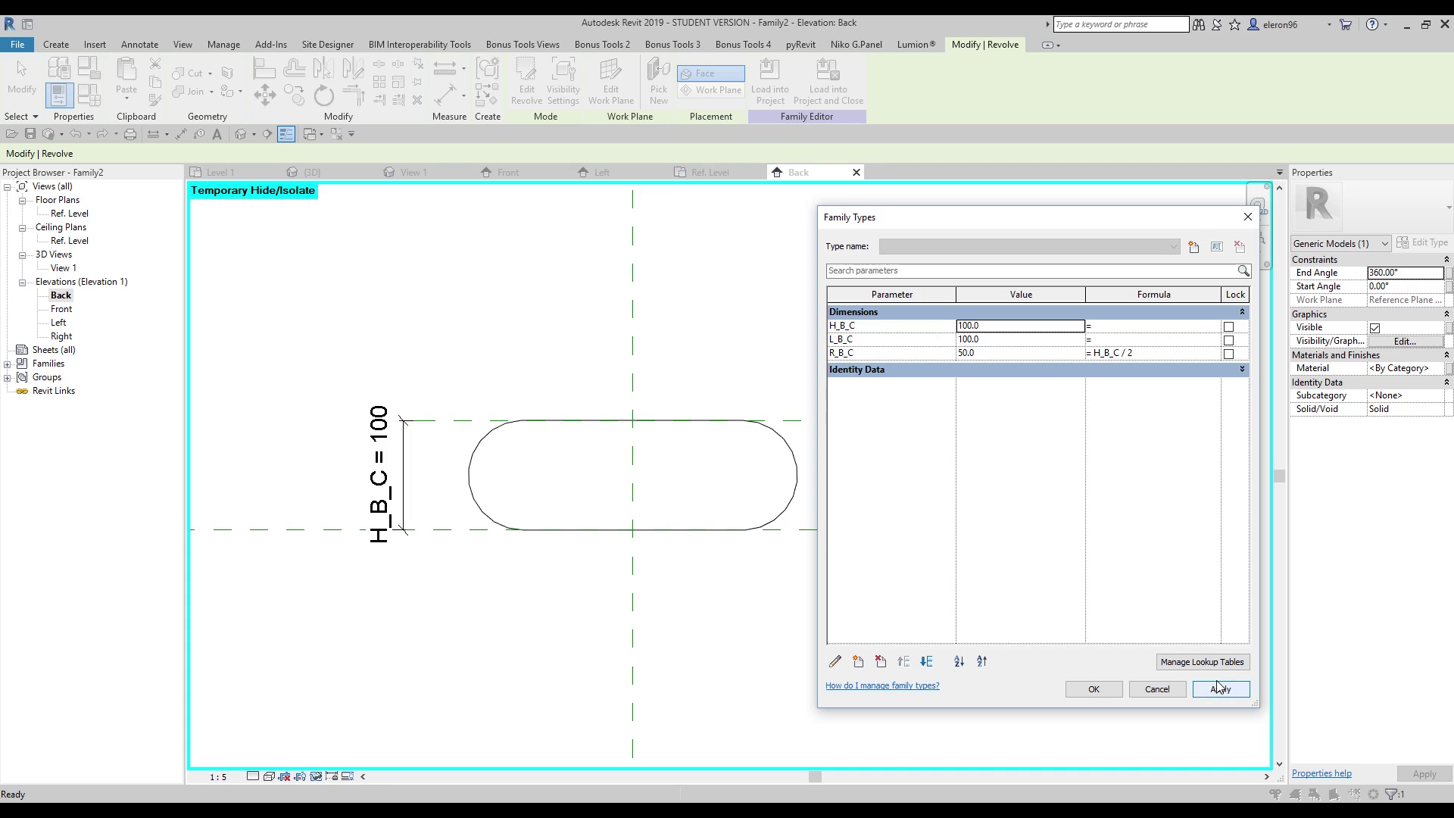
{"action": "left_click", "coordinate": [996, 342]}
{"action": "type", "text": "120"}
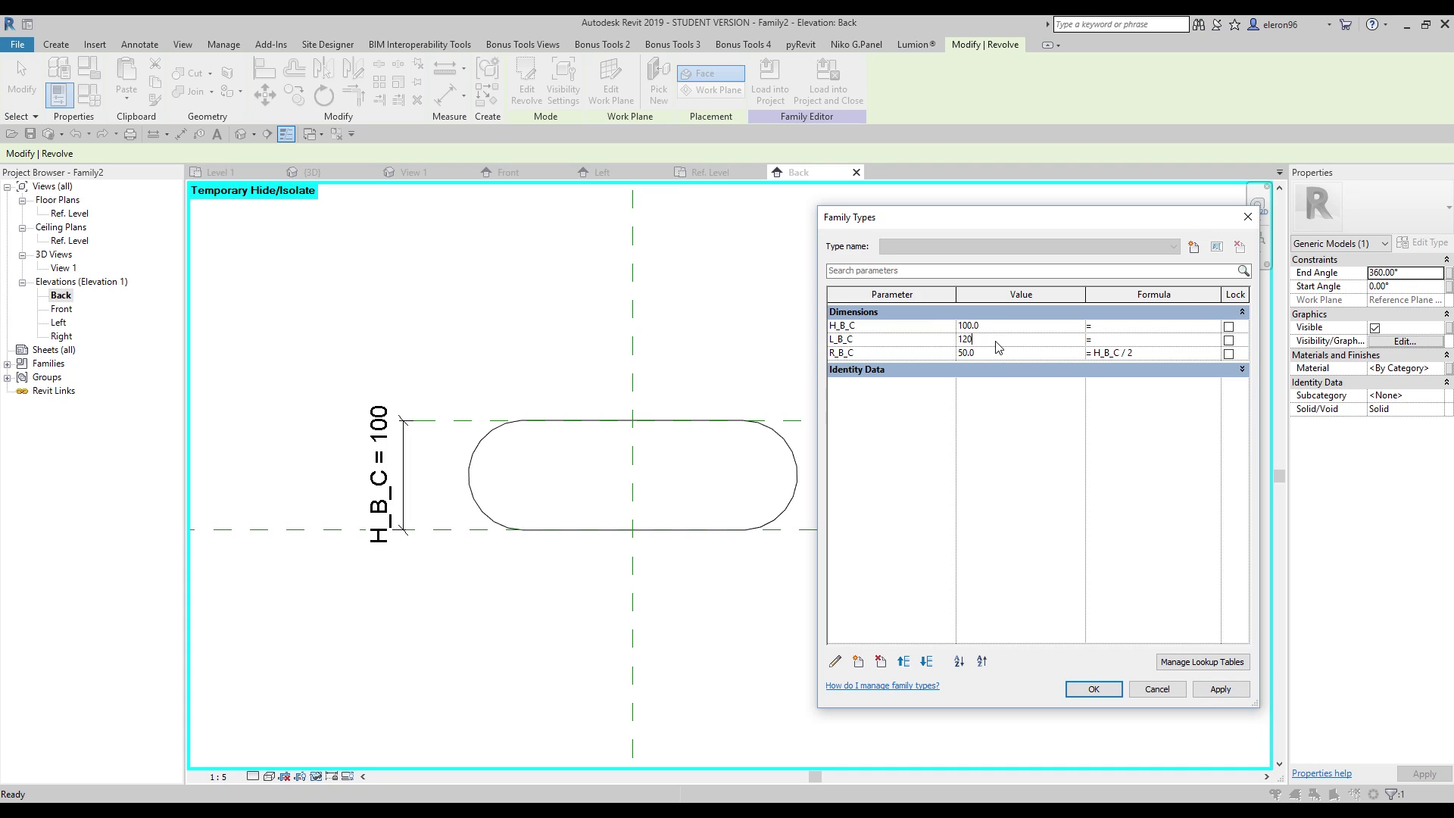
{"action": "left_click", "coordinate": [1217, 689]}
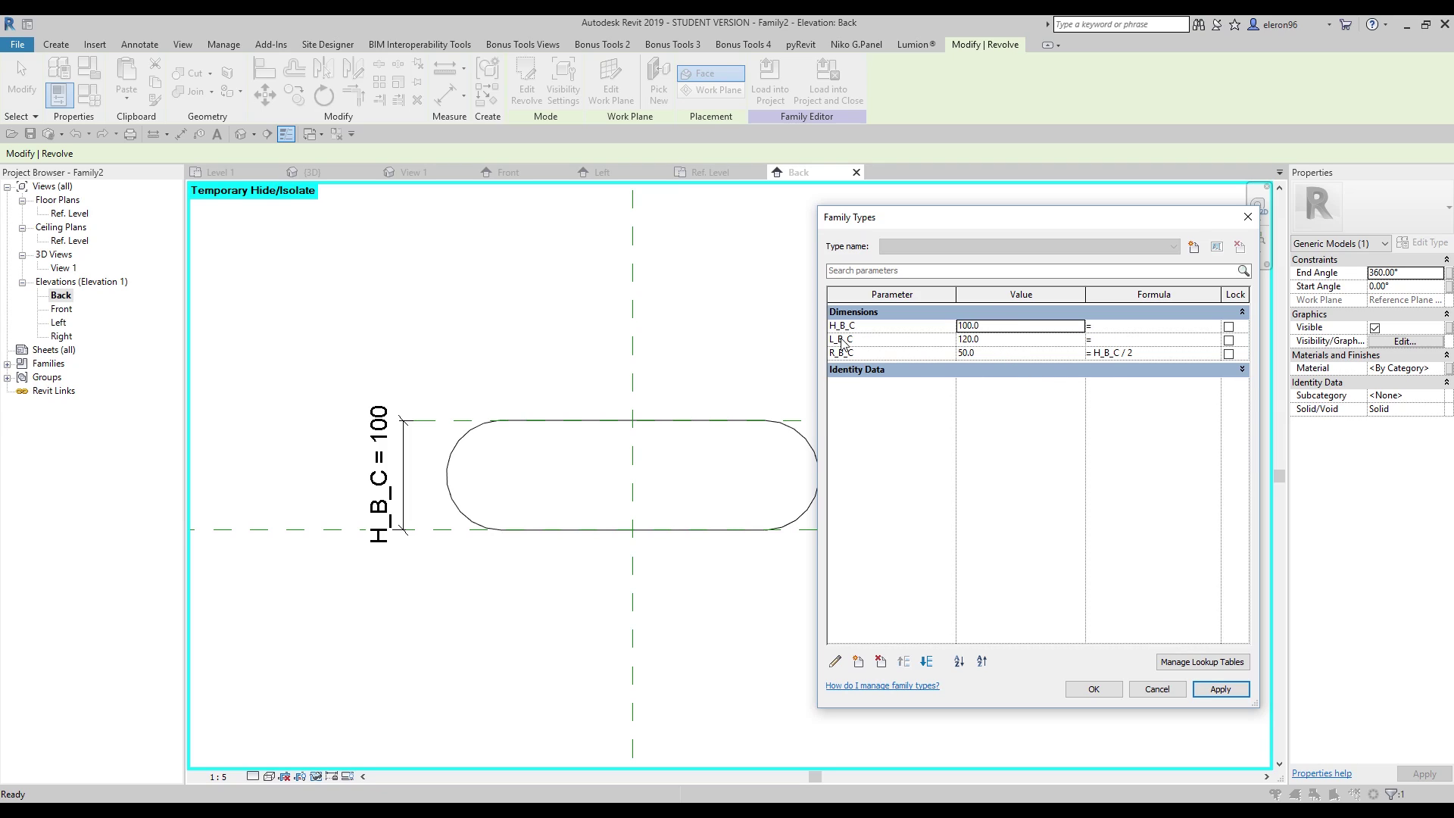
Step: Give L_B_C the formula (R_B_C * 2) + (H_B_C / 3) and accept the family type settings
{"action": "left_click", "coordinate": [896, 355]}
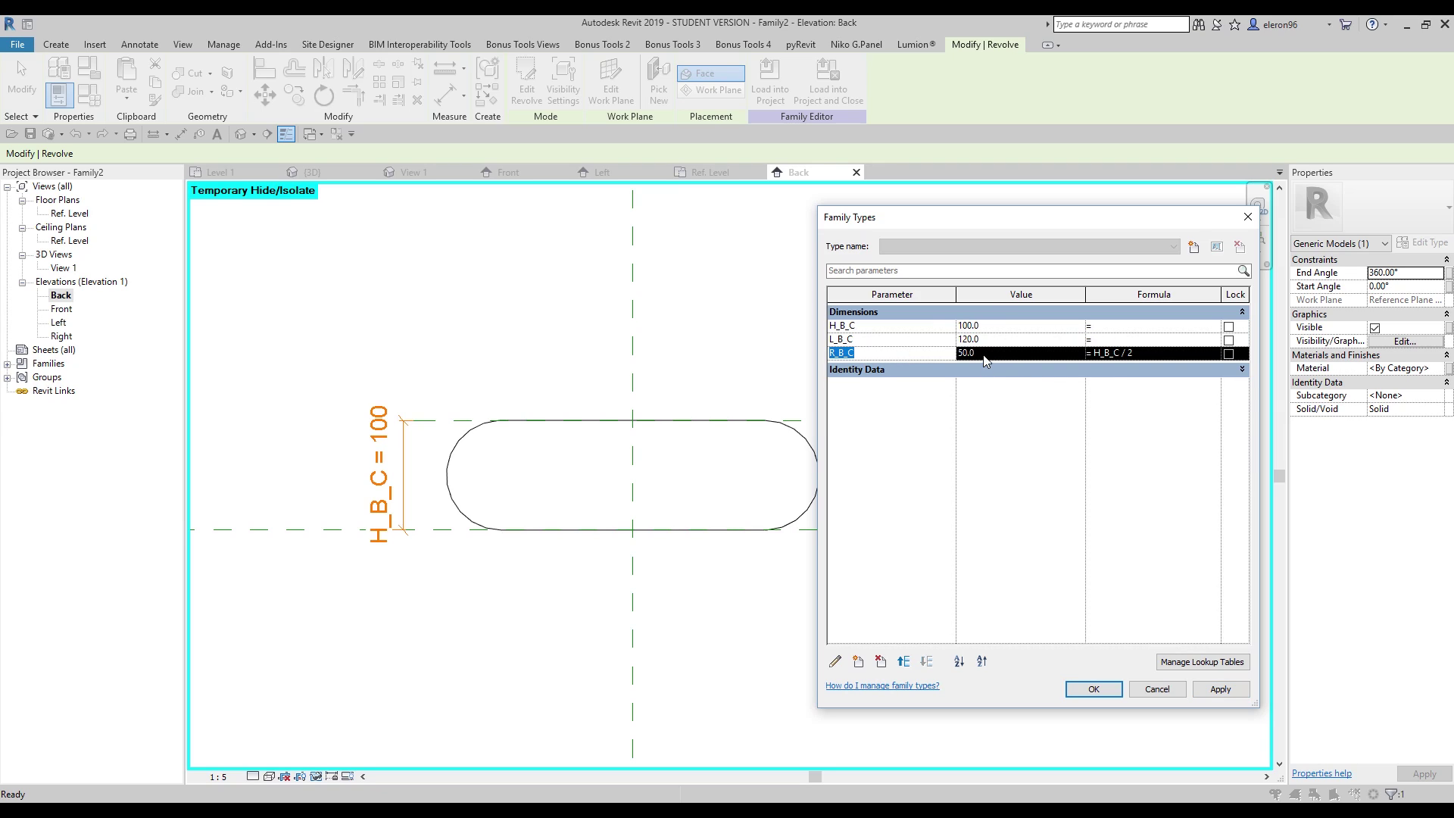
{"action": "left_click", "coordinate": [1144, 341]}
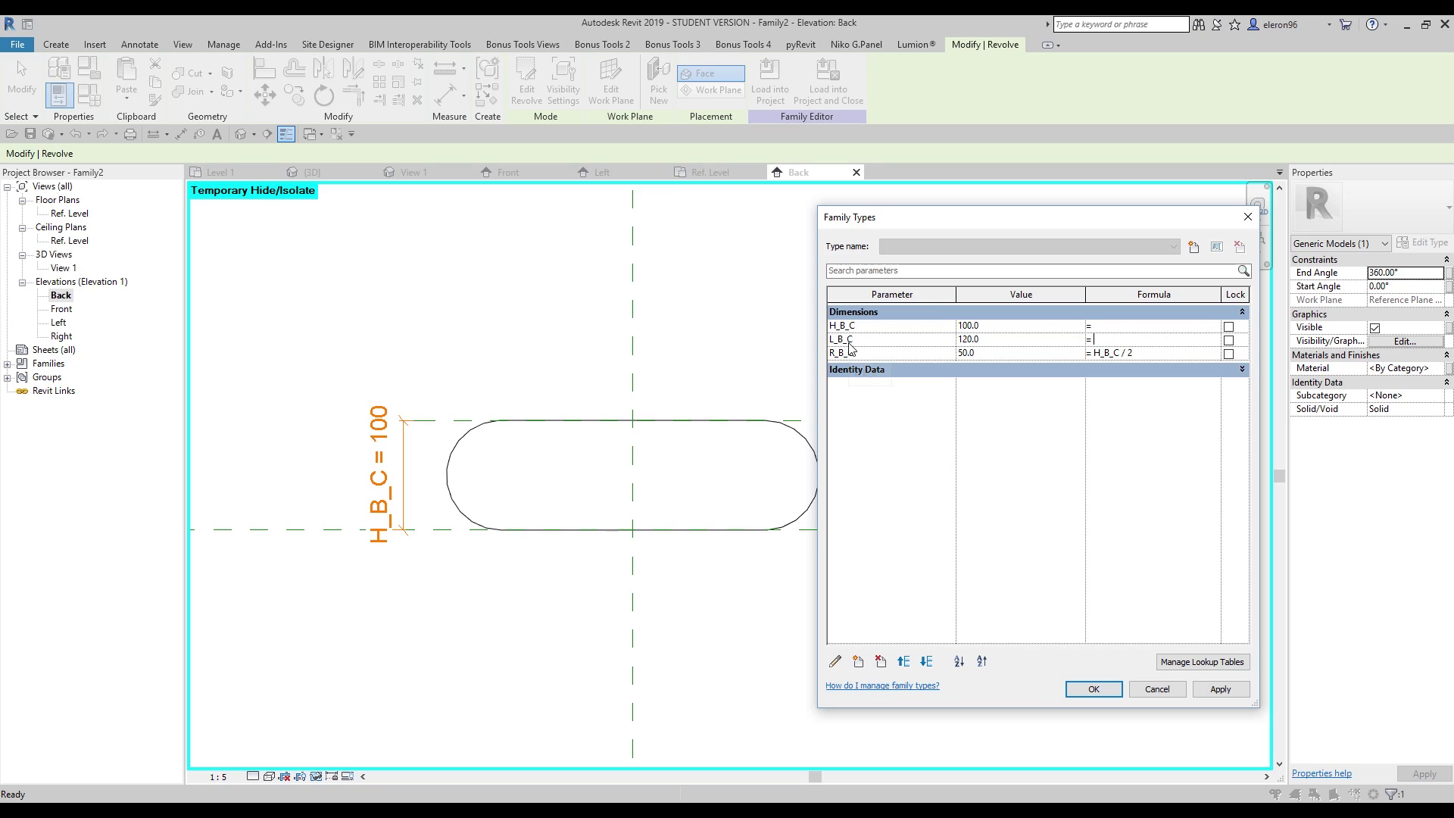
{"action": "type", "text": "R_B_C*2"}
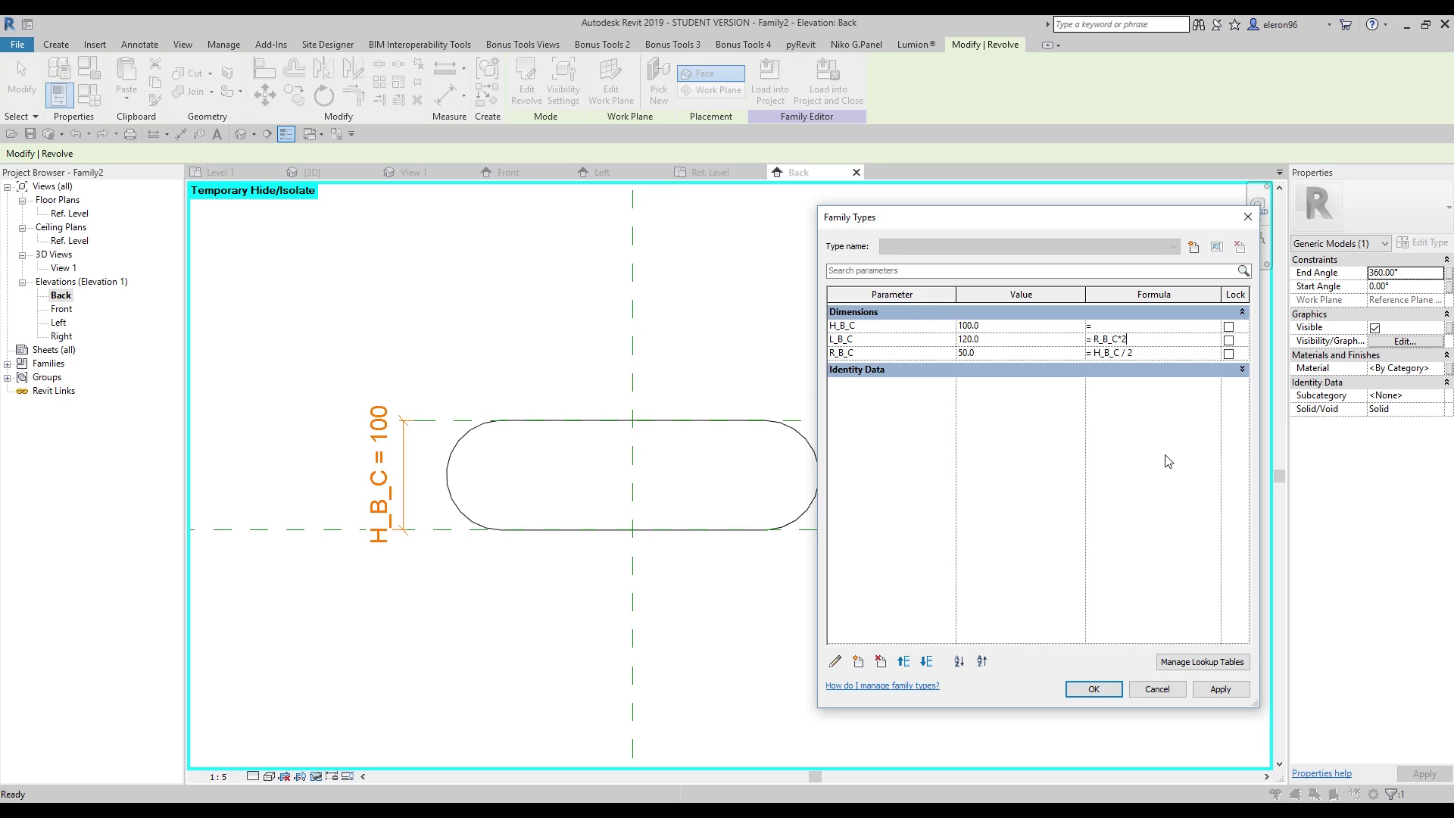
{"action": "key", "text": "Left"}
{"action": "type", "text": "("}
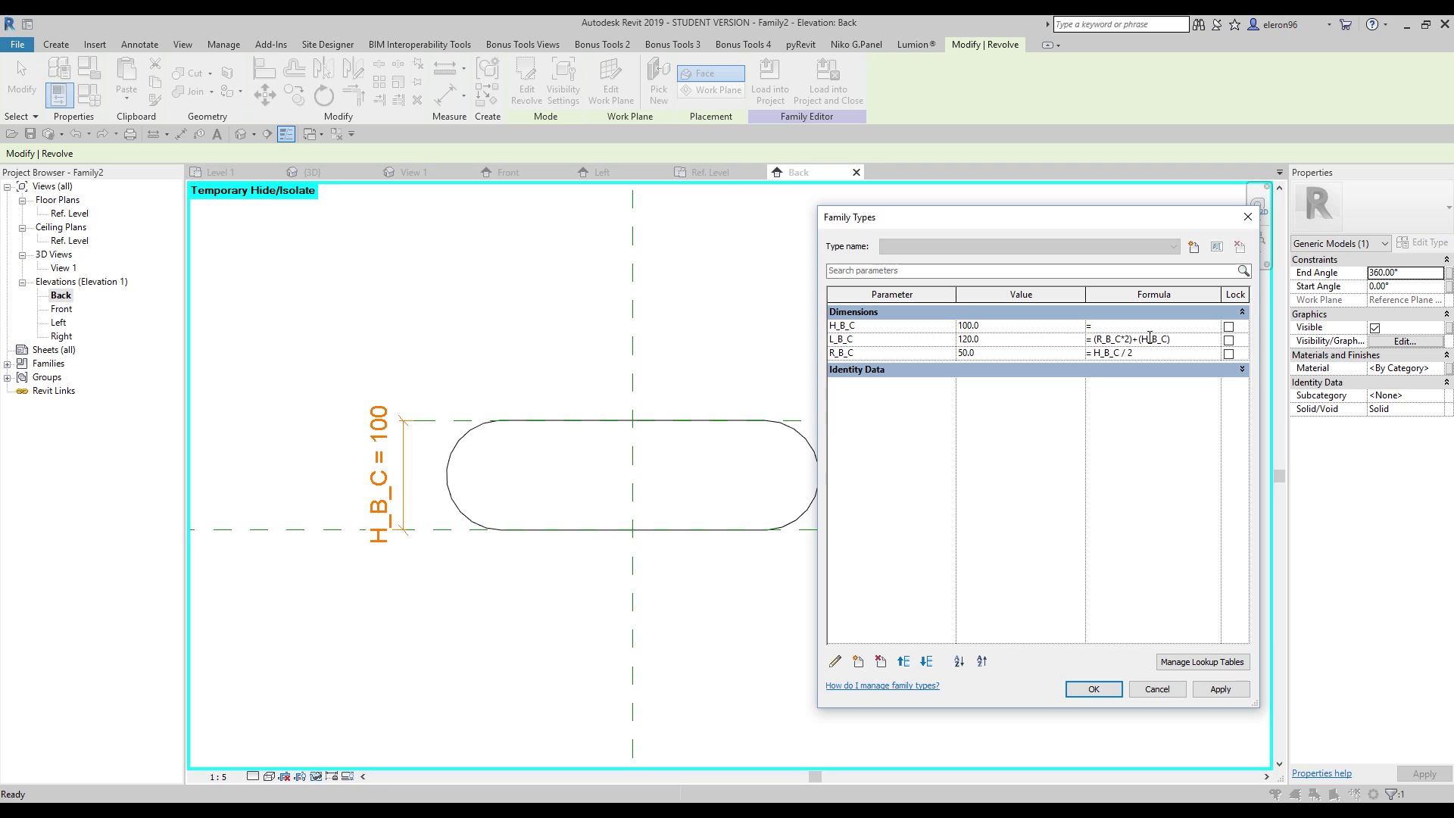
{"action": "left_click", "coordinate": [991, 448]}
{"action": "left_click", "coordinate": [1093, 689]}
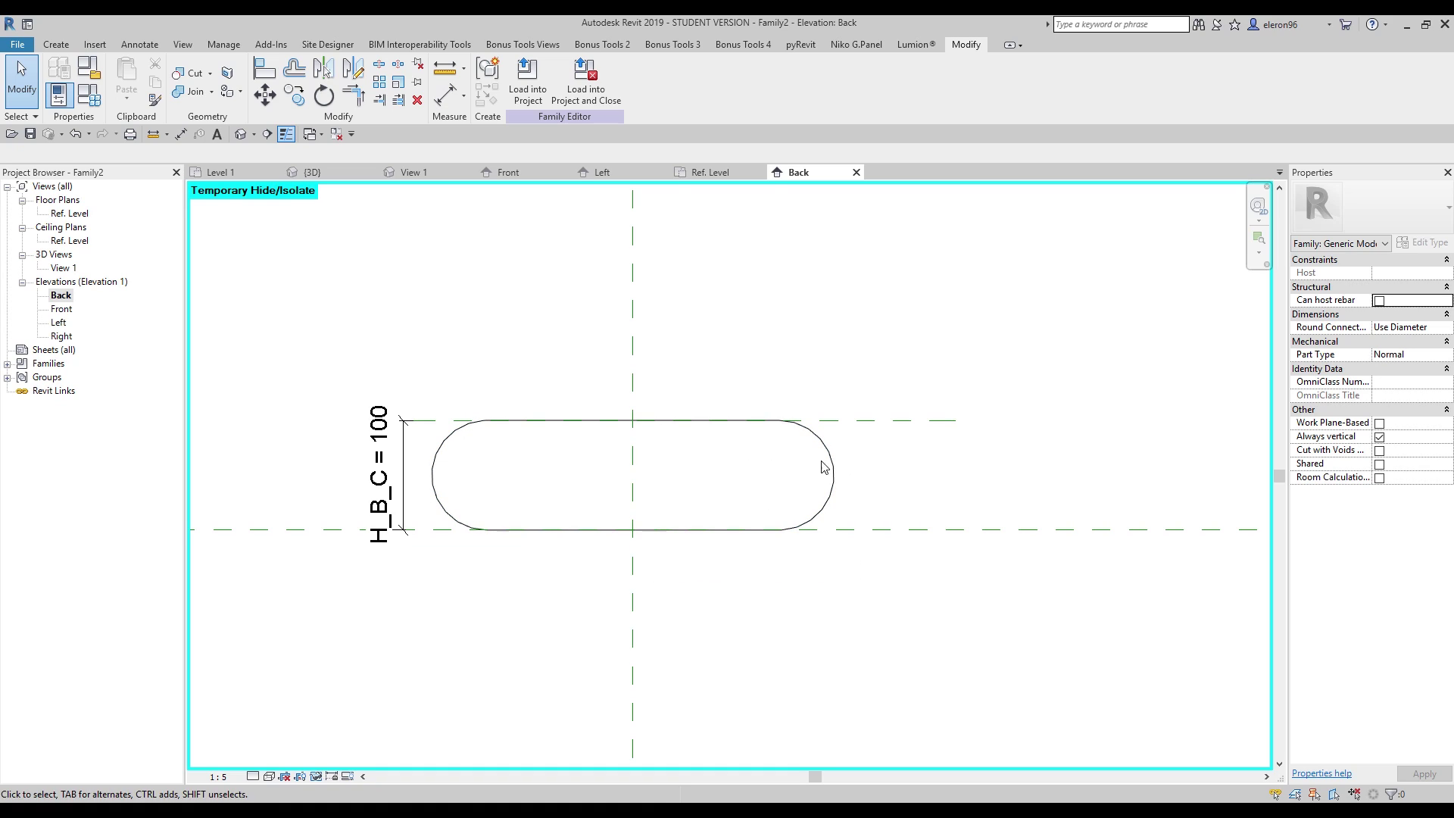
Step: Create a family type named Big, set its H_B_C to 50 and apply it
{"action": "left_click", "coordinate": [93, 96]}
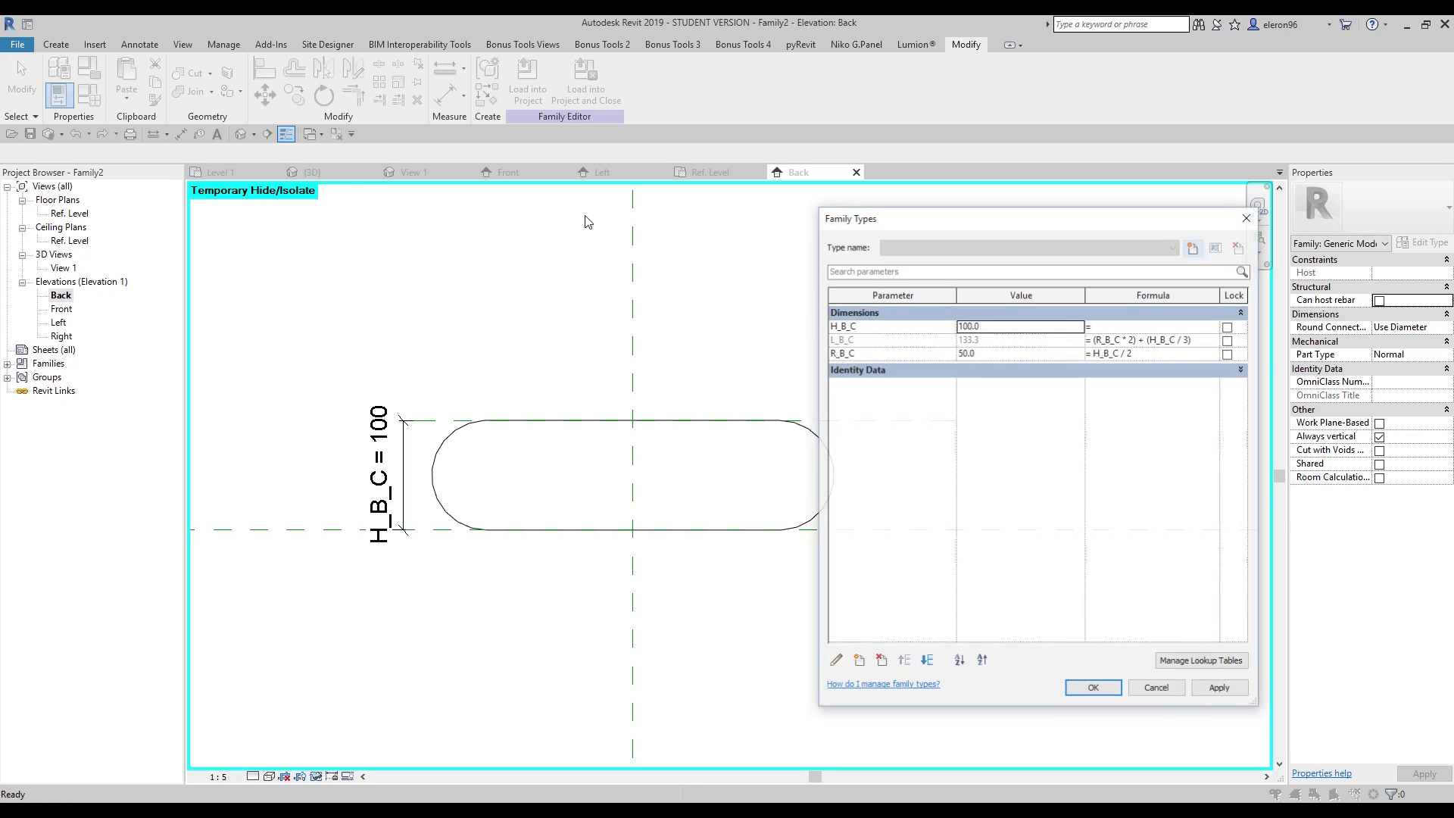
{"action": "left_click", "coordinate": [1186, 246]}
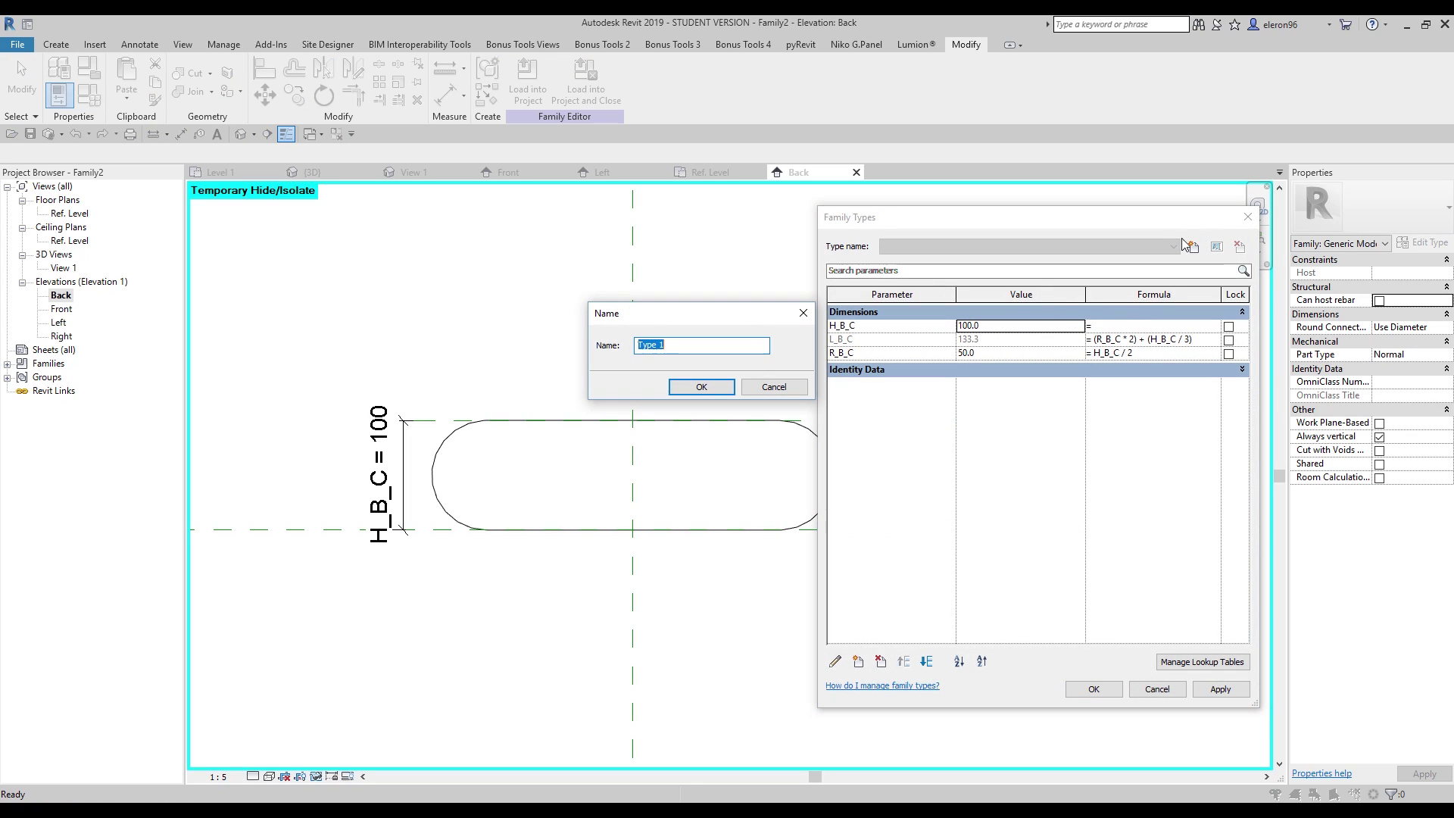
{"action": "type", "text": "Big"}
{"action": "left_click", "coordinate": [701, 387]}
{"action": "left_click", "coordinate": [992, 324]}
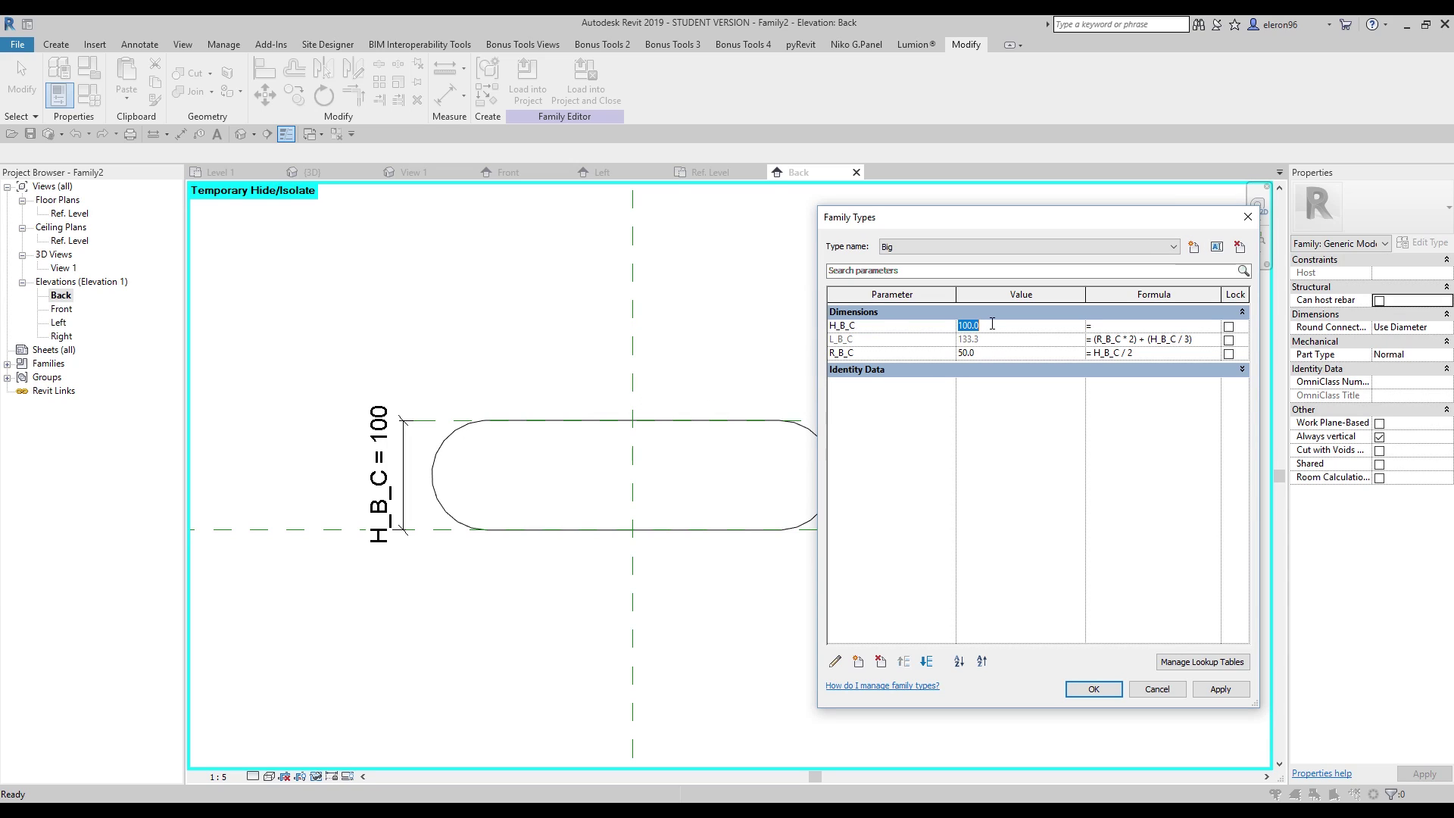
{"action": "type", "text": "50"}
{"action": "left_click", "coordinate": [1036, 471]}
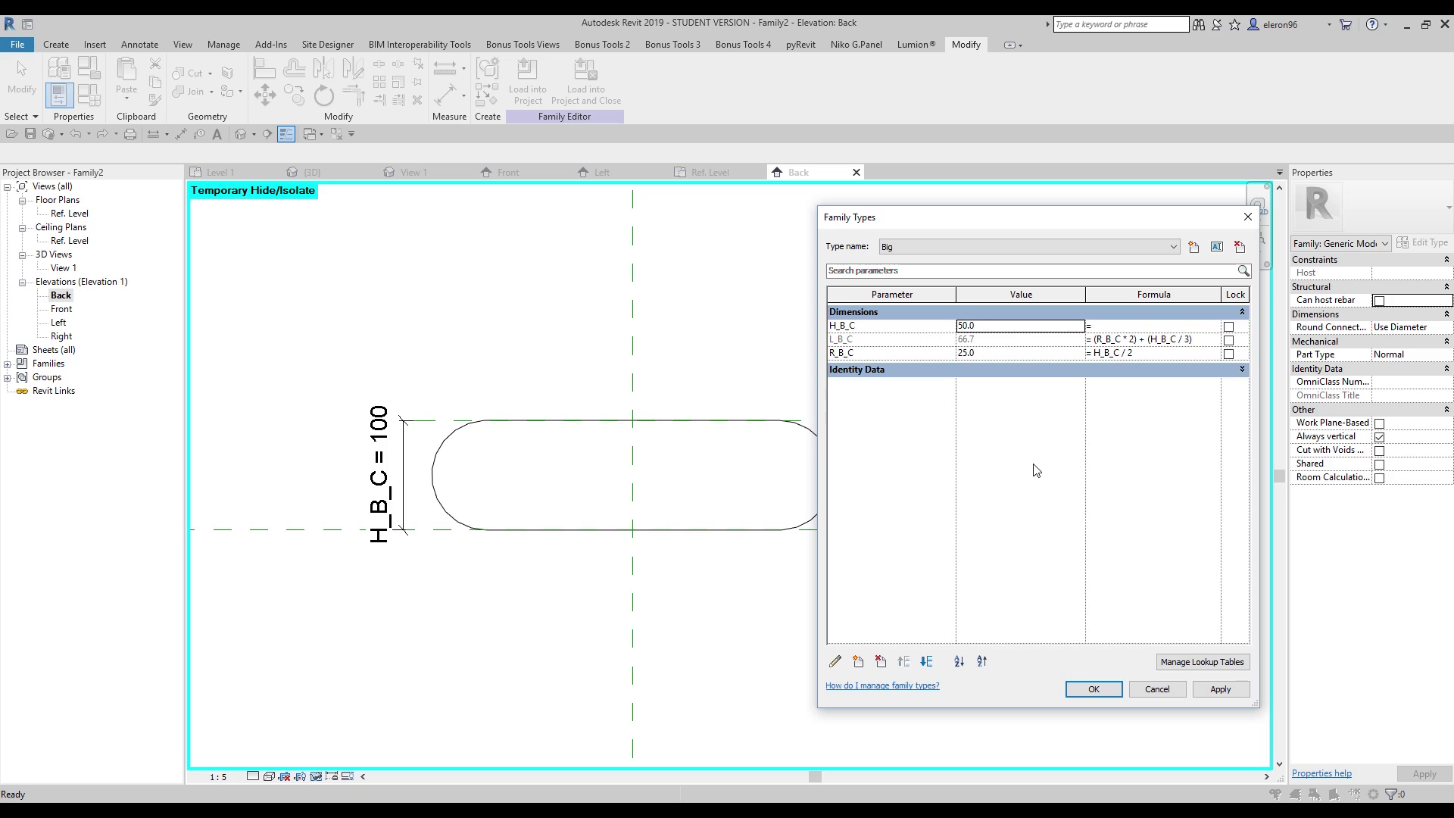
{"action": "left_click", "coordinate": [1220, 689]}
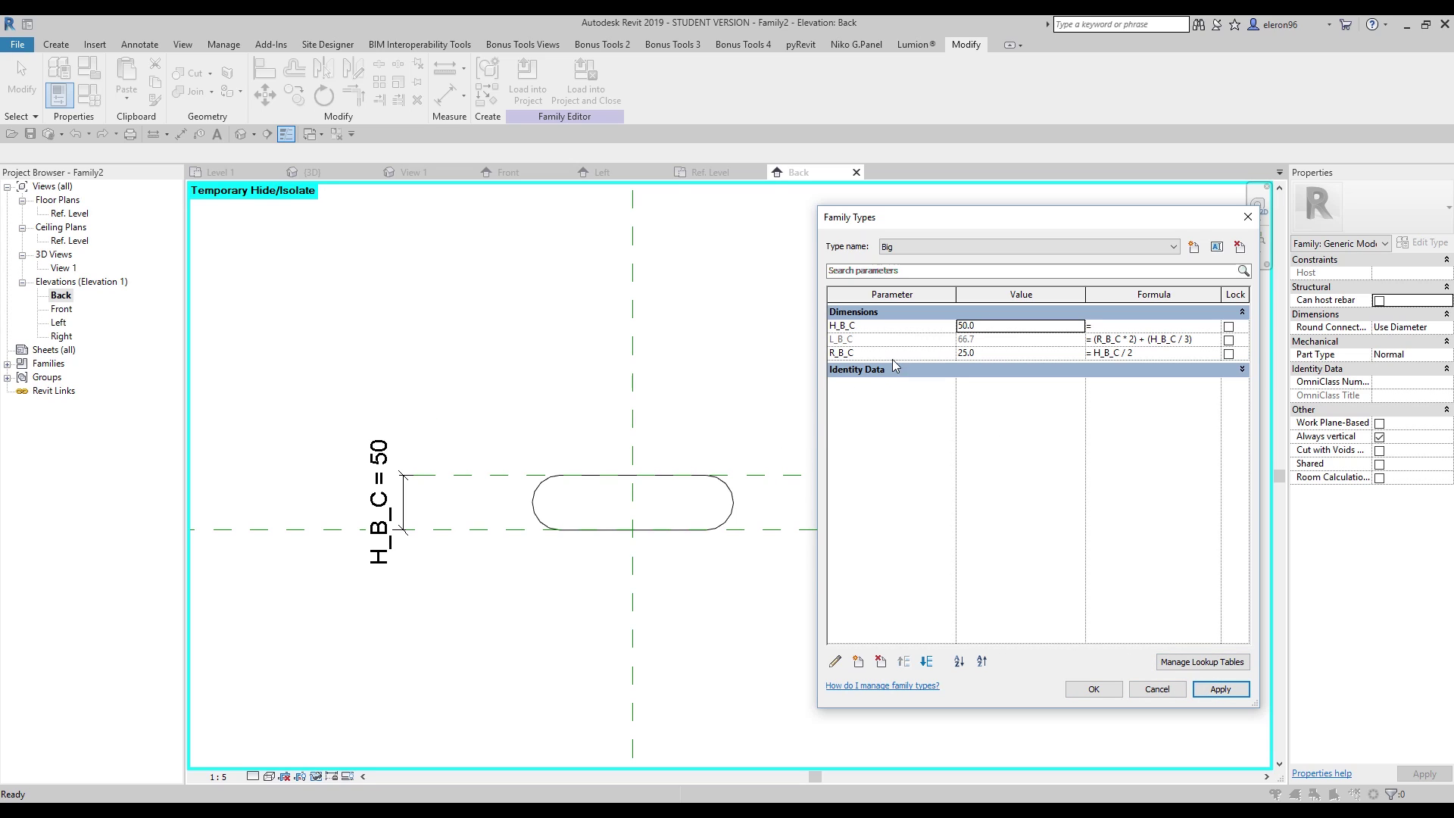
Step: Add a second family type named Small and accept the family type settings
{"action": "left_click", "coordinate": [1194, 248]}
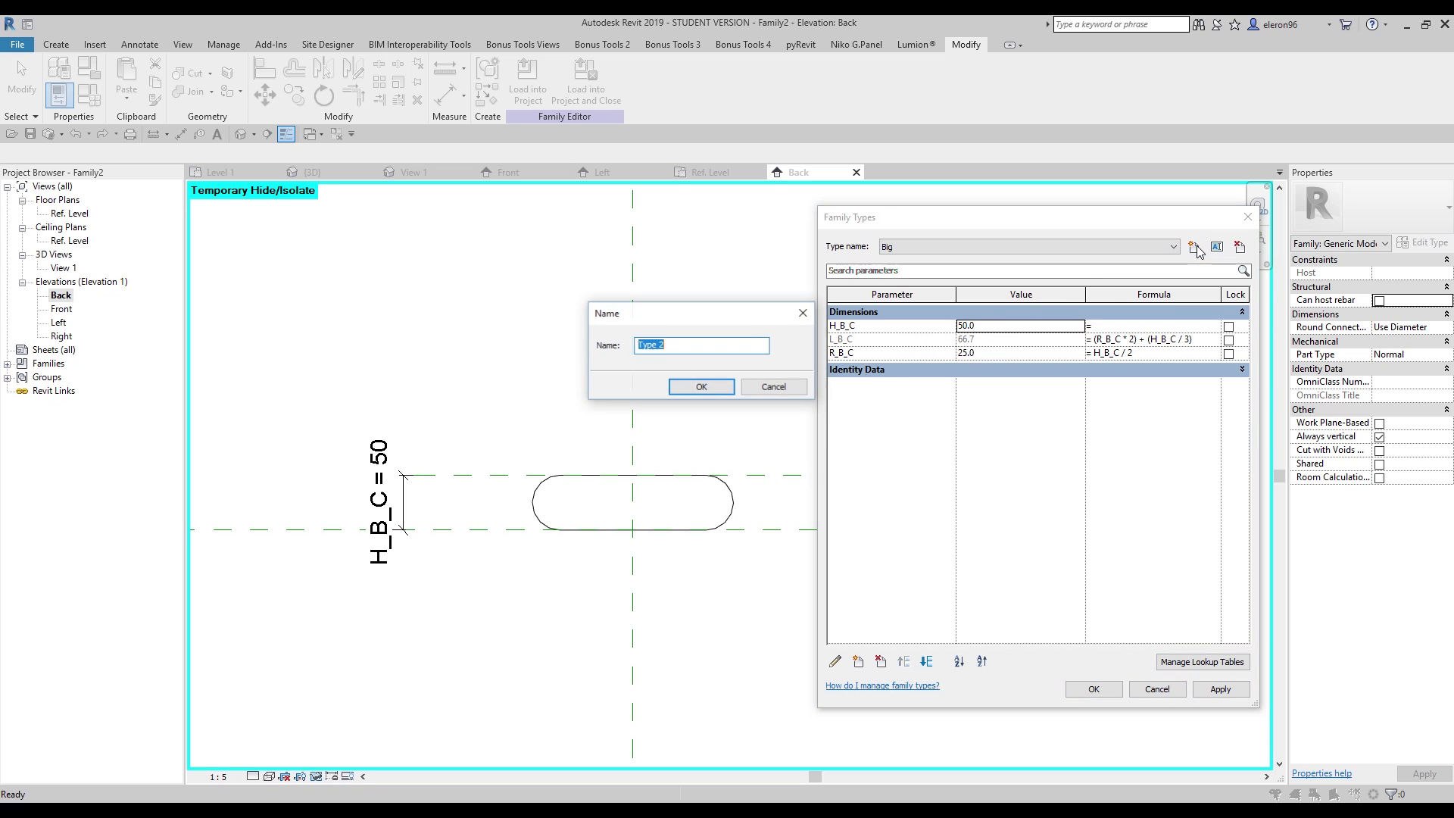
{"action": "type", "text": "Small"}
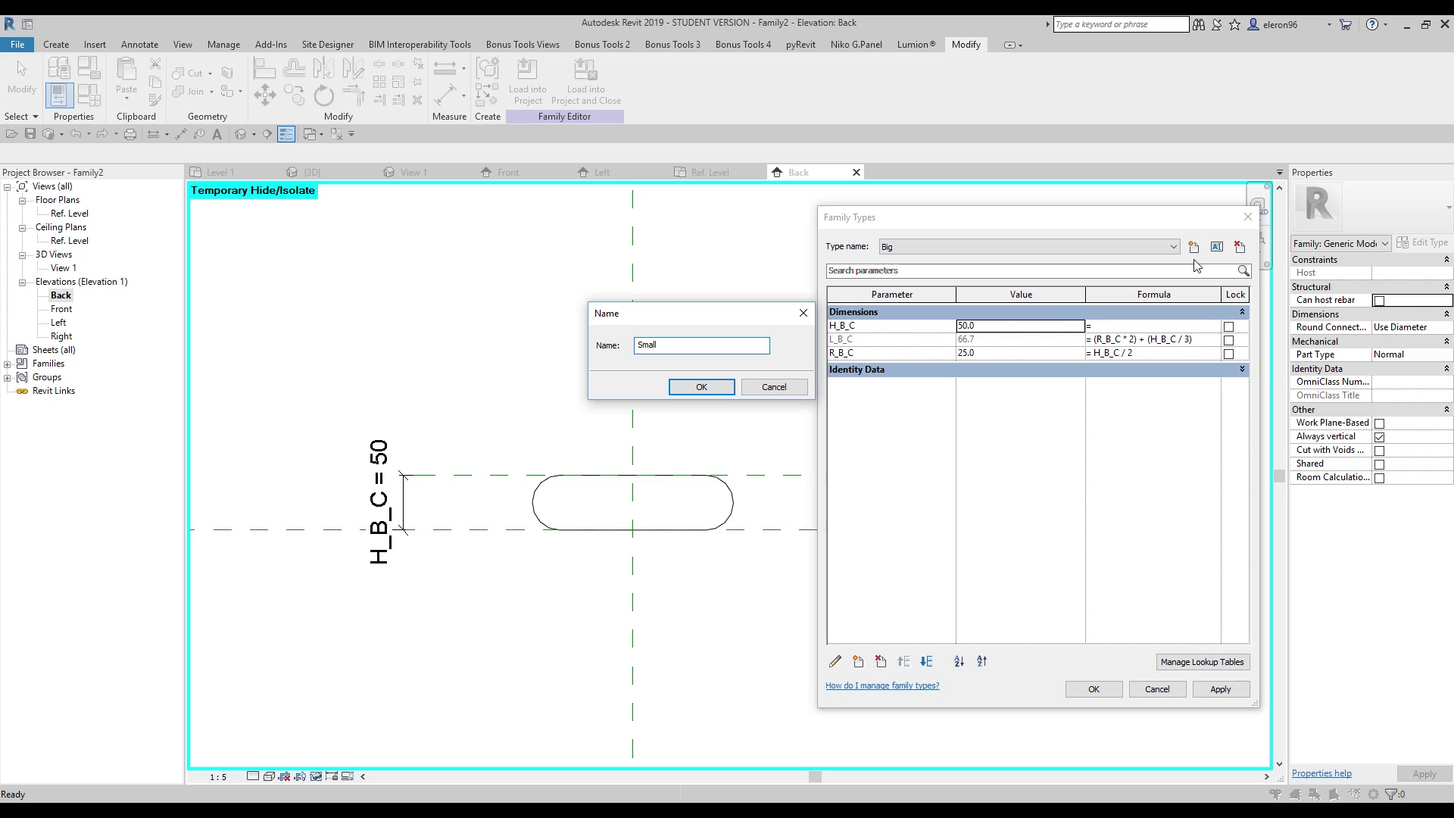
{"action": "left_click", "coordinate": [695, 388]}
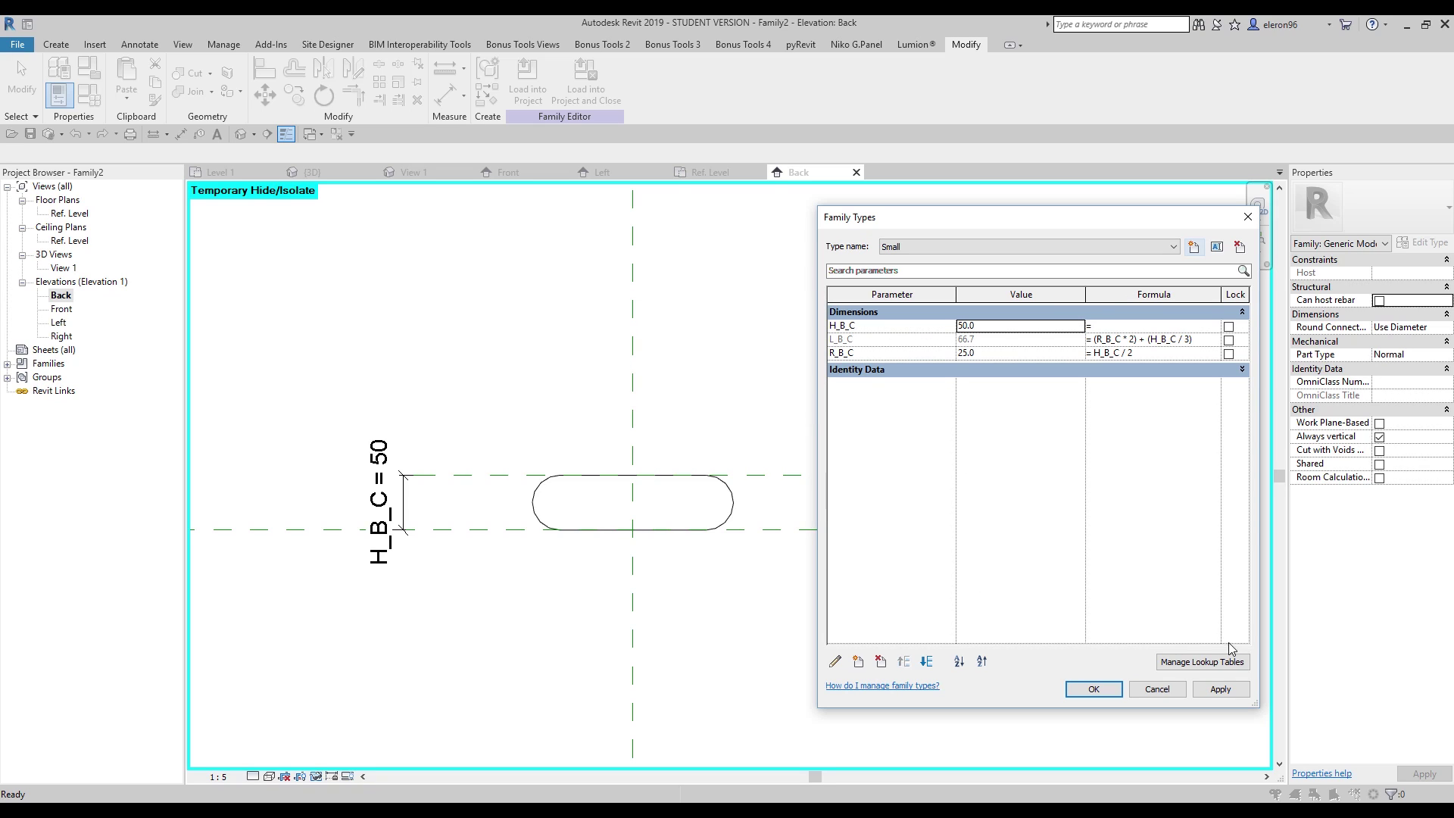
{"action": "left_click", "coordinate": [1092, 688]}
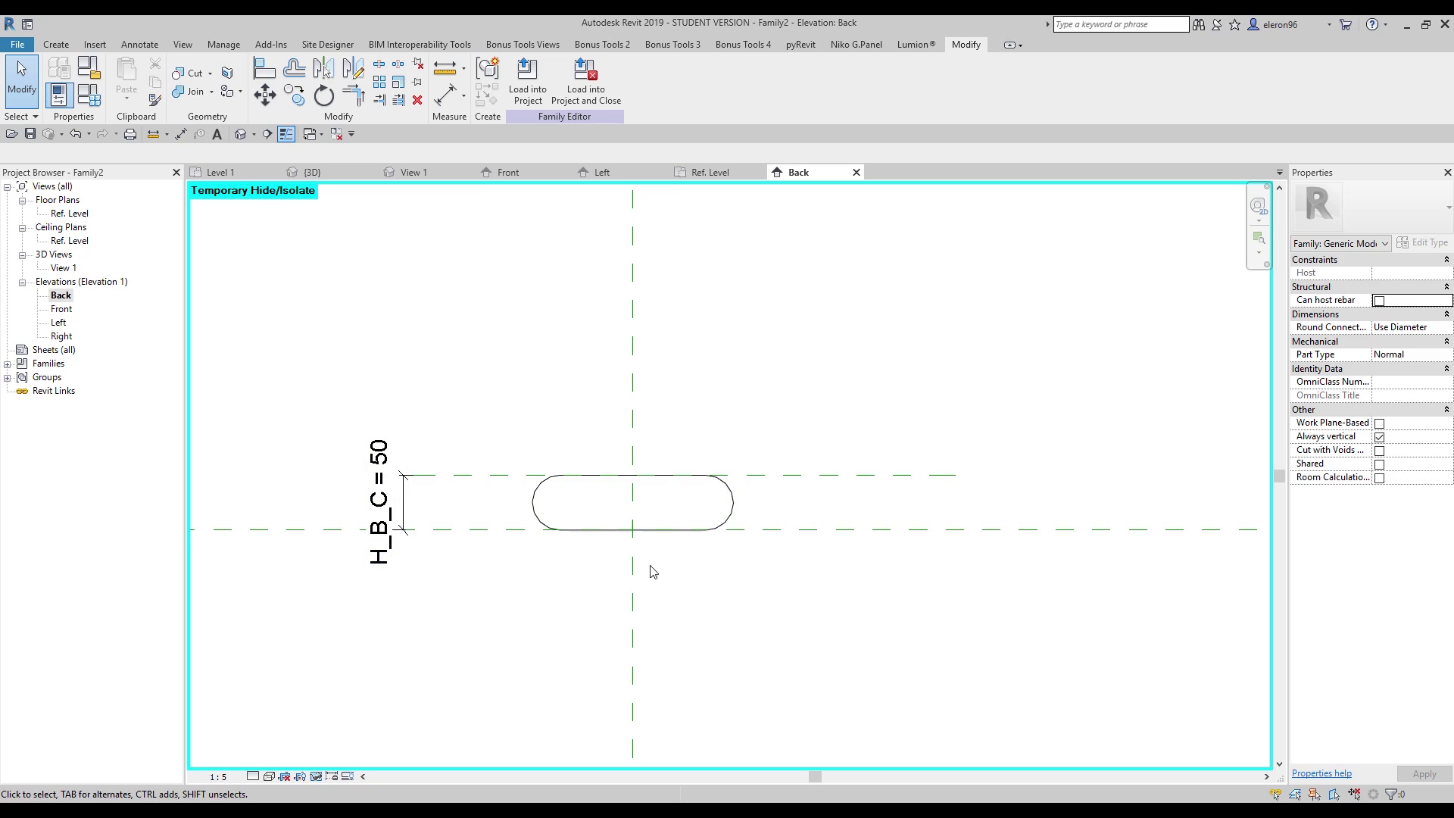
Step: Load the revolved family into Family1 and place one instance of type Big over the top of the column shaft
{"action": "left_click", "coordinate": [528, 79]}
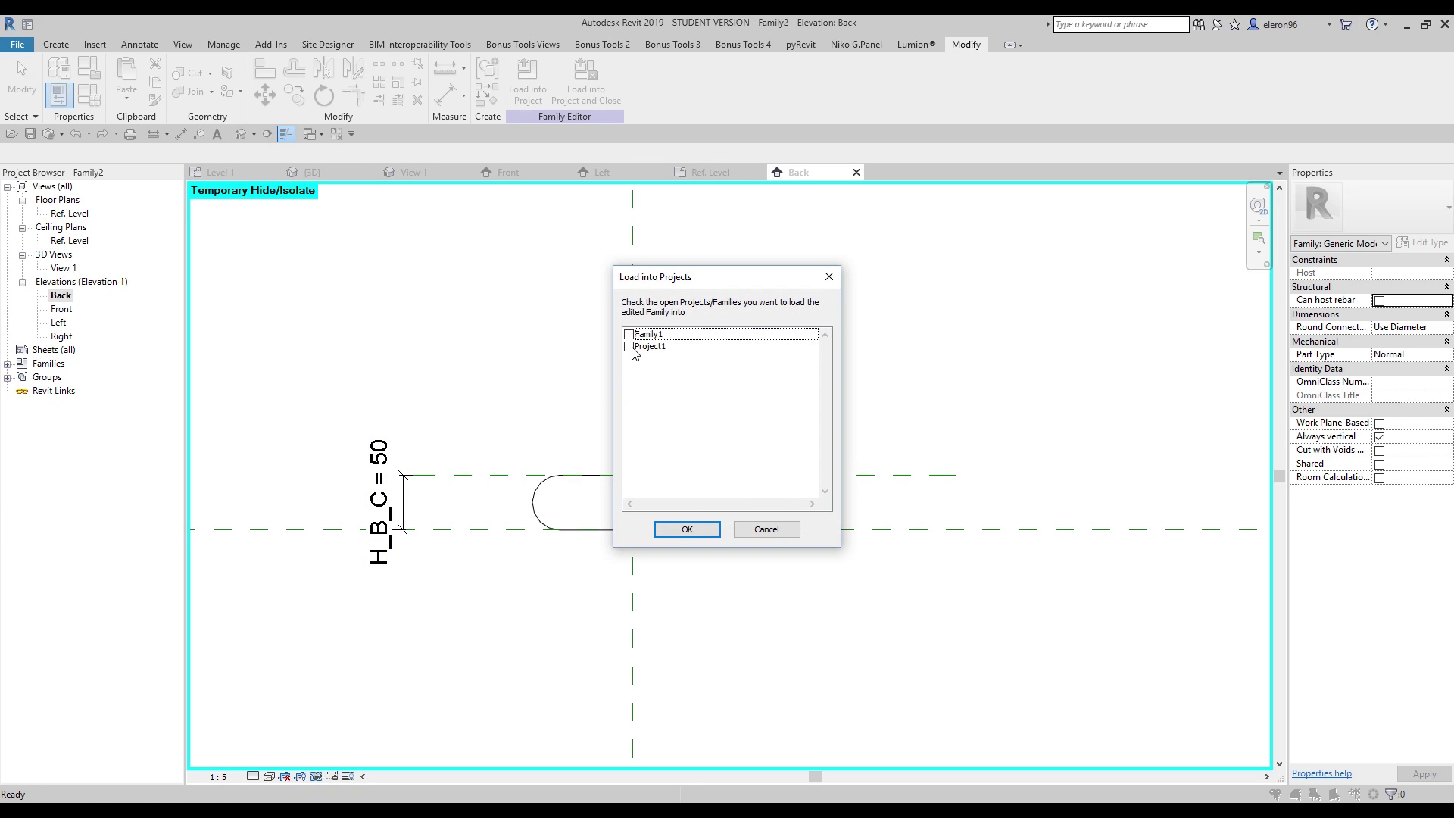
{"action": "left_click", "coordinate": [629, 335]}
{"action": "left_click", "coordinate": [687, 529]}
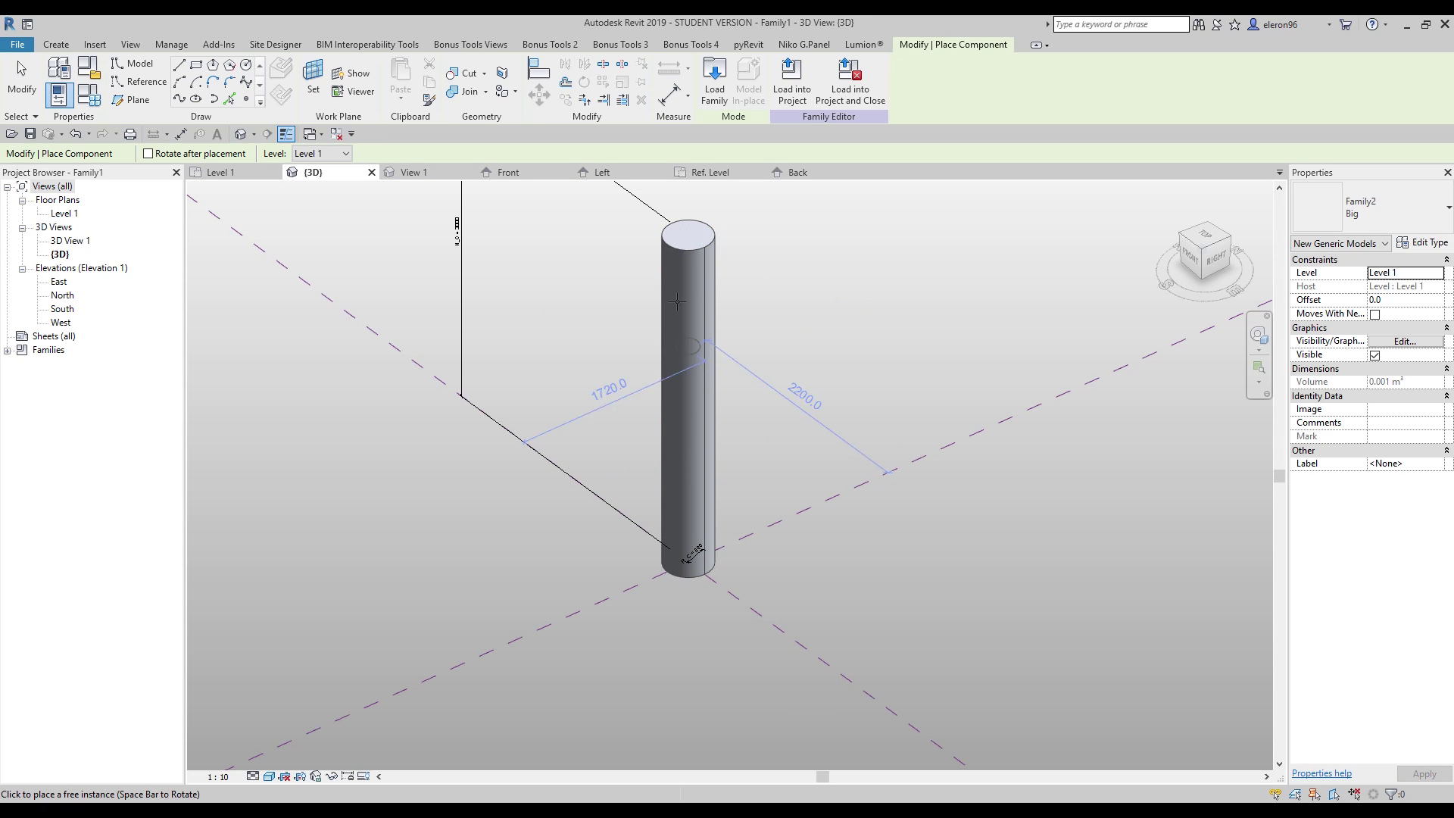
{"action": "left_click", "coordinate": [691, 228]}
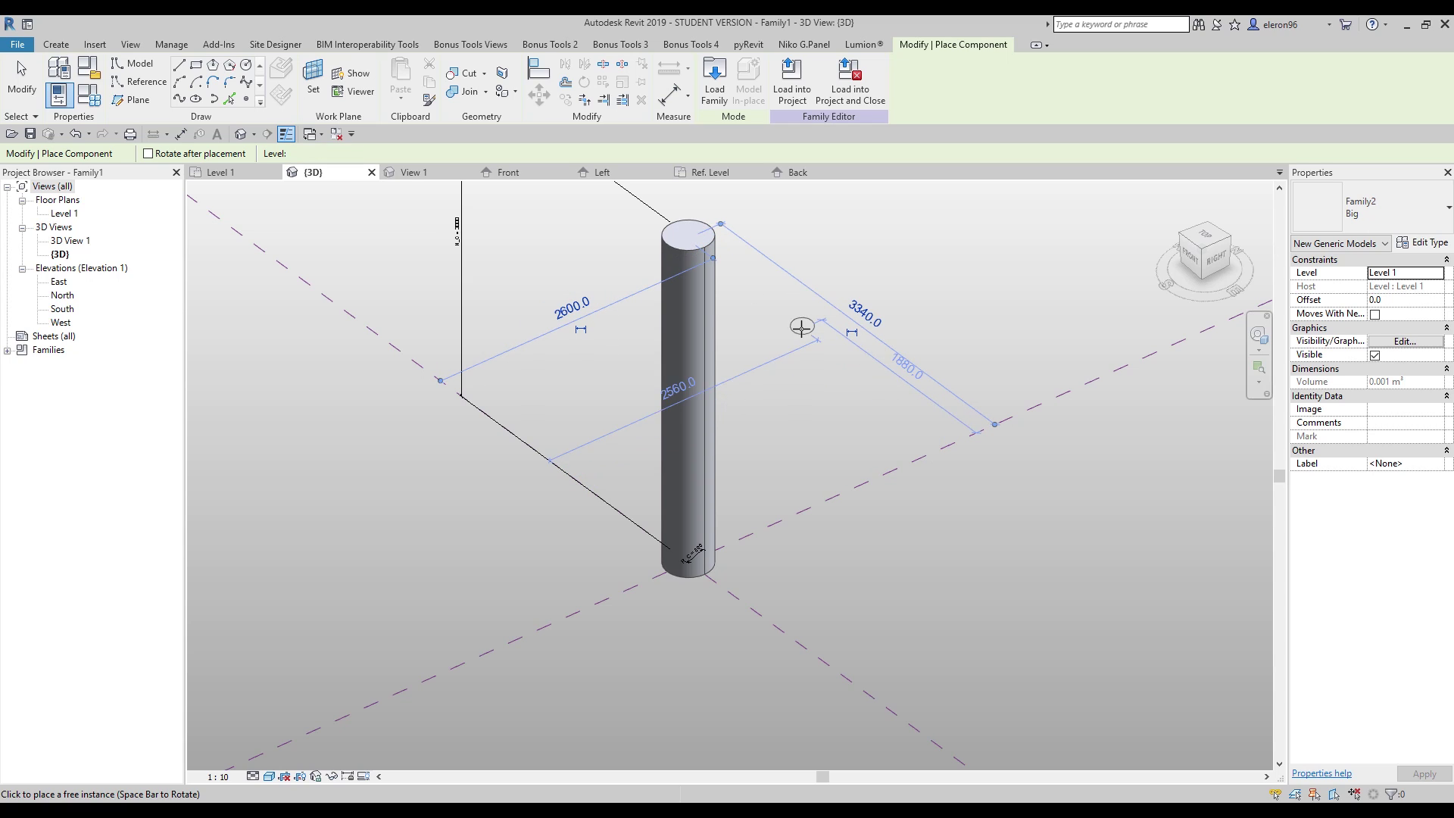
{"action": "key", "text": "Escape"}
{"action": "key", "text": "Escape"}
Step: Switch the 3D view to the Wireframe visual style and inspect the placed Big instance against the shaft
{"action": "left_click", "coordinate": [268, 776]}
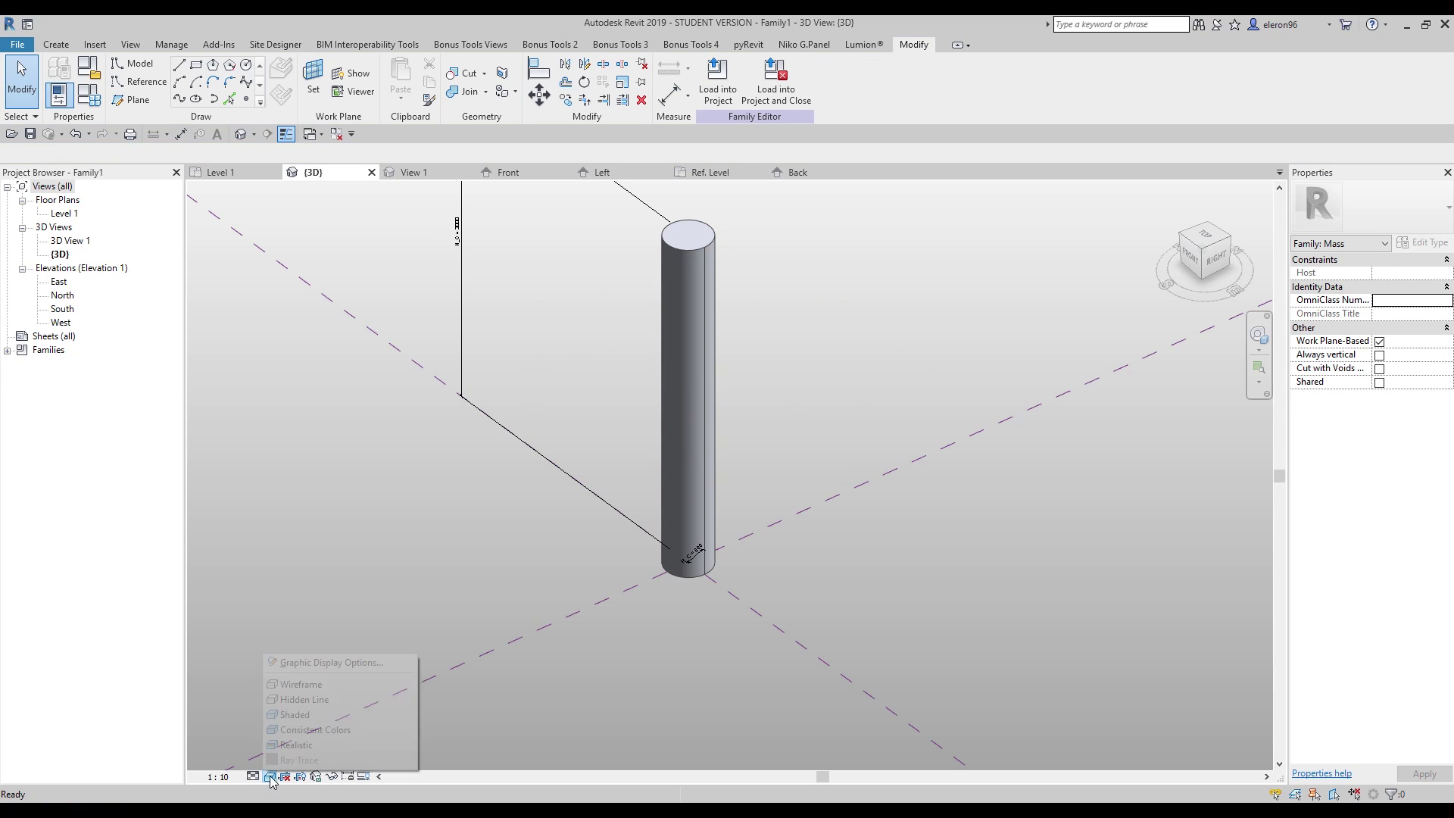
{"action": "left_click", "coordinate": [297, 684]}
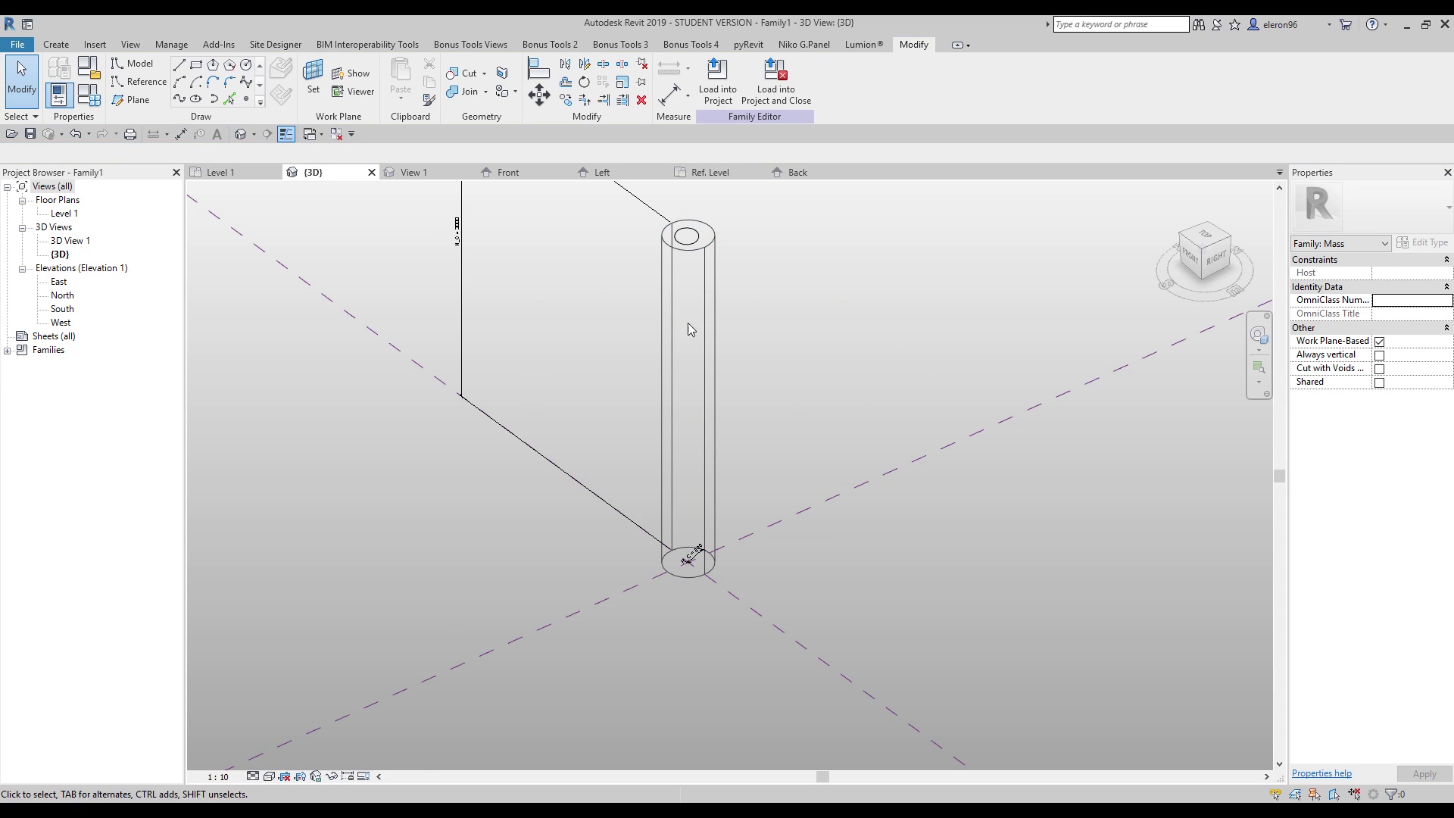
{"action": "scroll", "coordinate": [690, 231], "scroll_direction": "up", "scroll_amount": 5}
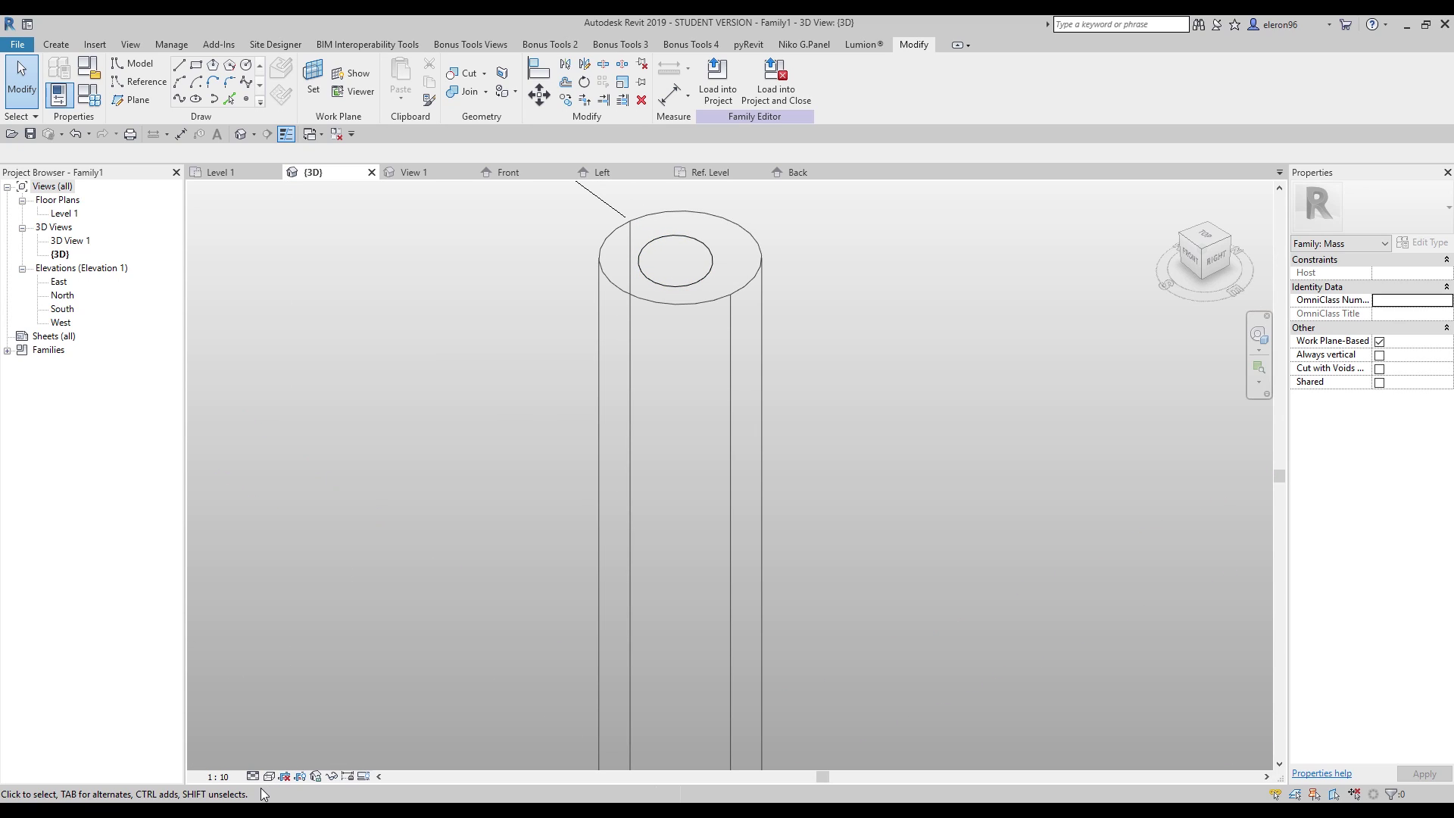
{"action": "scroll", "coordinate": [681, 273], "scroll_direction": "up", "scroll_amount": 6}
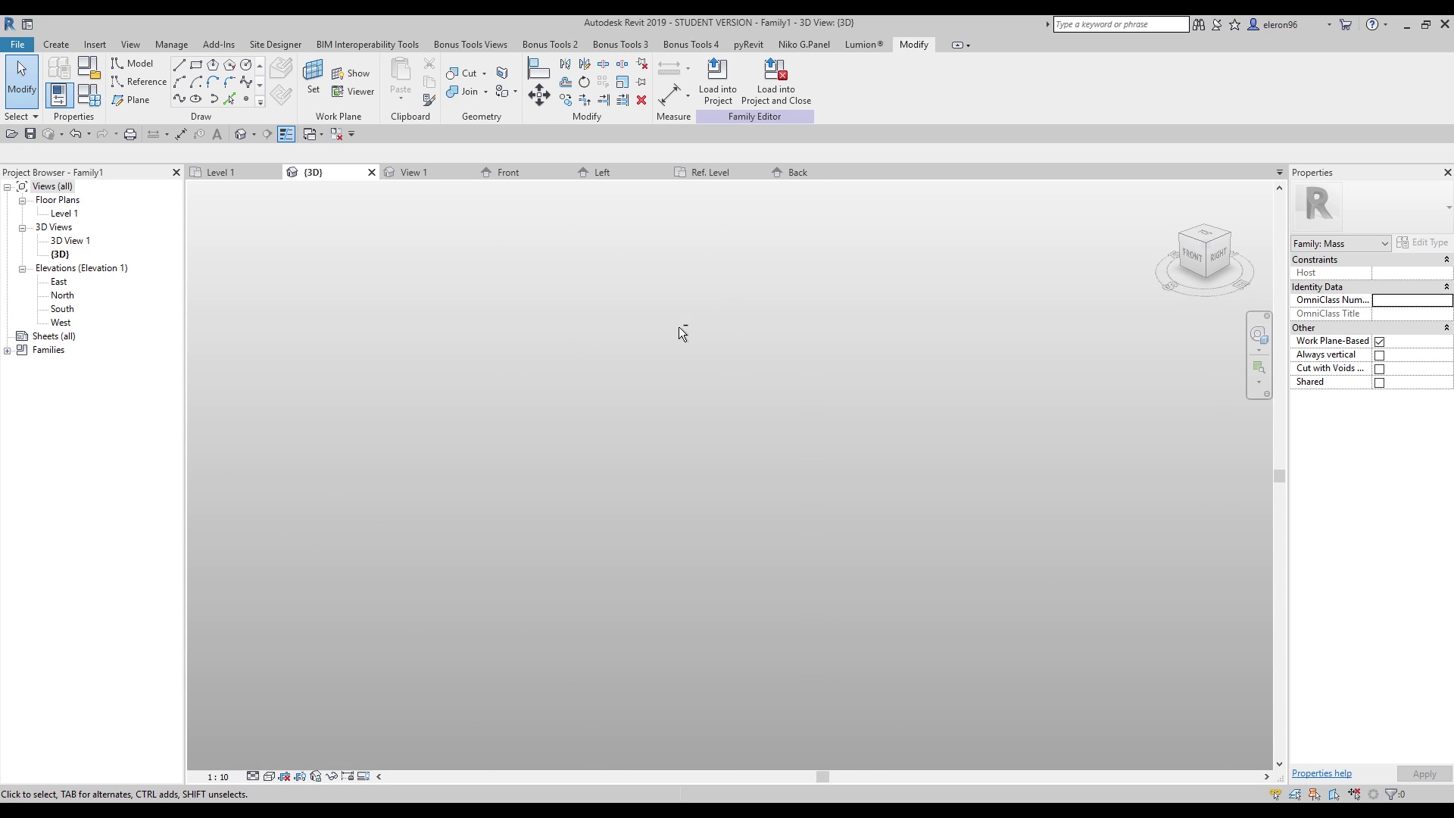
{"action": "scroll", "coordinate": [673, 341], "scroll_direction": "down", "scroll_amount": 8}
{"action": "scroll", "coordinate": [629, 560], "scroll_direction": "up", "scroll_amount": 2}
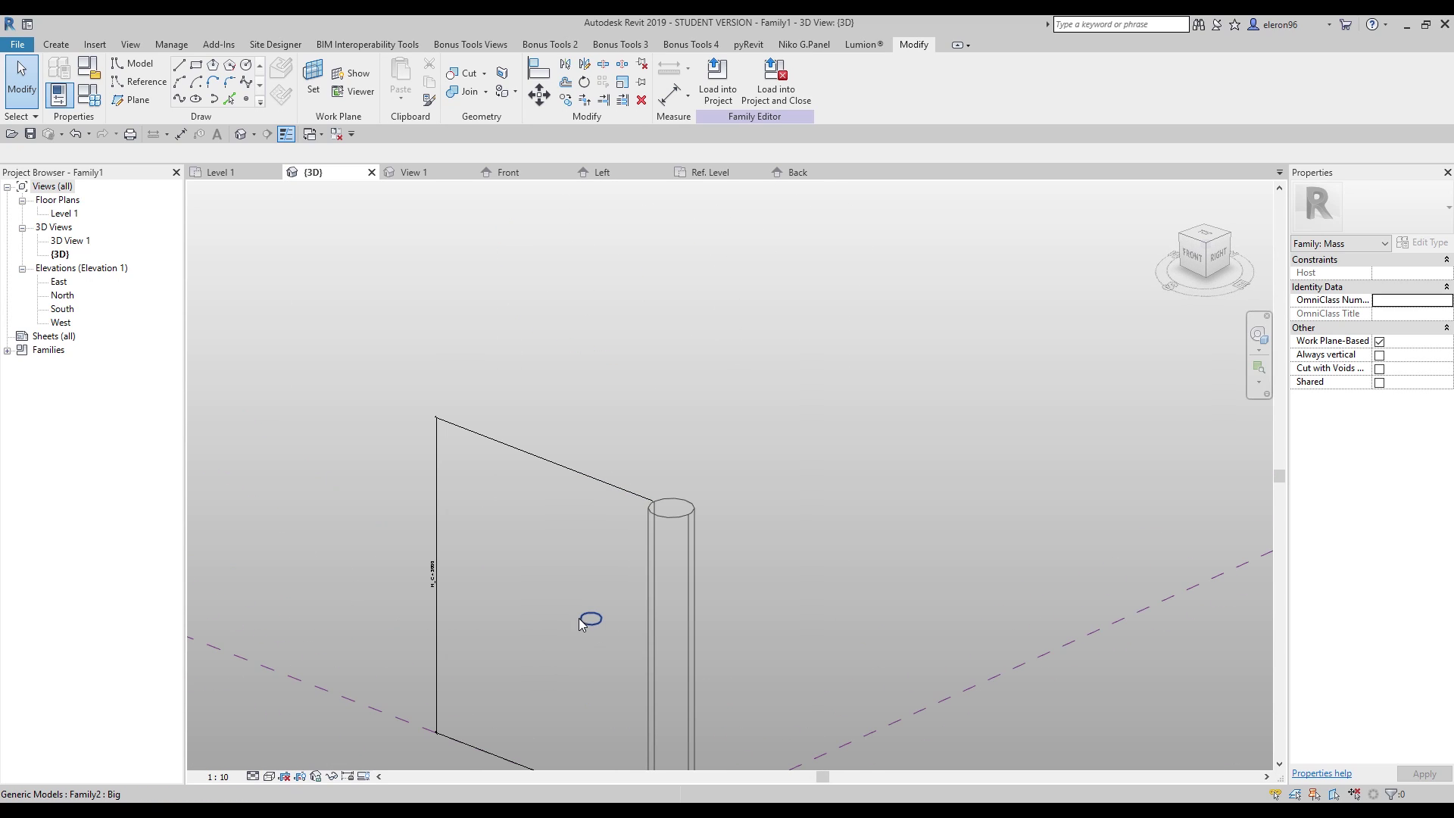
Step: Switch the 3D view to the Shaded visual style and inspect the placed Big instance up close
{"action": "left_click", "coordinate": [590, 618]}
{"action": "mouse_move", "coordinate": [590, 619]}
{"action": "middle_mouse_down", "text": "shift"}
{"action": "mouse_move", "coordinate": [648, 558]}
{"action": "mouse_move", "coordinate": [670, 473]}
{"action": "mouse_move", "coordinate": [600, 603]}
{"action": "mouse_move", "coordinate": [671, 529]}
{"action": "mouse_move", "coordinate": [697, 457]}
{"action": "mouse_move", "coordinate": [608, 596]}
{"action": "middle_mouse_up", "text": "shift"}
{"action": "scroll", "coordinate": [597, 615], "scroll_direction": "up", "scroll_amount": 3}
{"action": "scroll", "coordinate": [597, 615], "scroll_direction": "up", "scroll_amount": 3}
{"action": "left_click", "coordinate": [269, 776]}
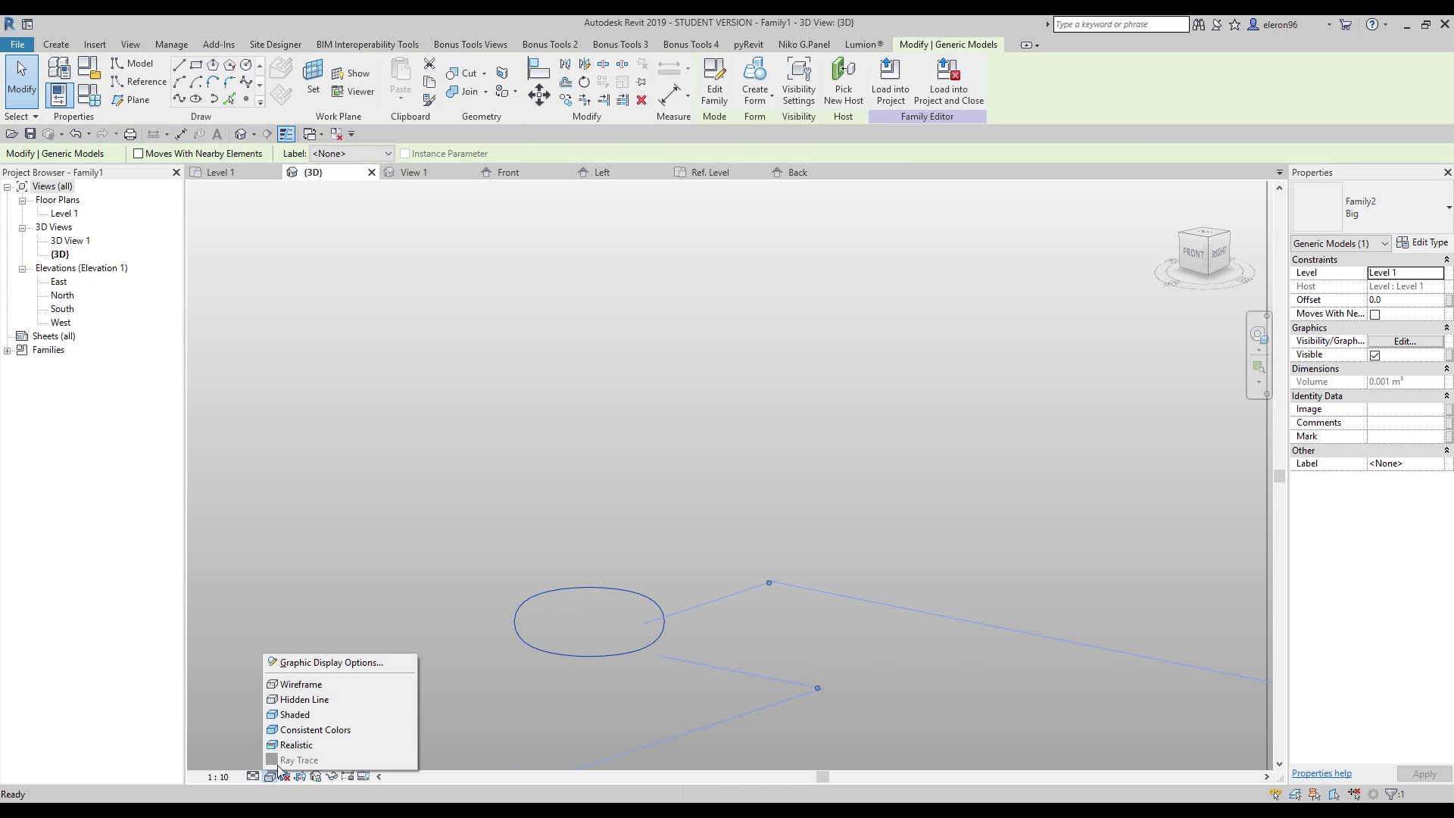
{"action": "left_click", "coordinate": [294, 714]}
{"action": "mouse_move", "coordinate": [603, 588]}
{"action": "middle_mouse_down", "text": "shift"}
{"action": "mouse_move", "coordinate": [720, 474]}
{"action": "mouse_move", "coordinate": [684, 389]}
{"action": "mouse_move", "coordinate": [638, 636]}
{"action": "middle_mouse_up", "text": "shift"}
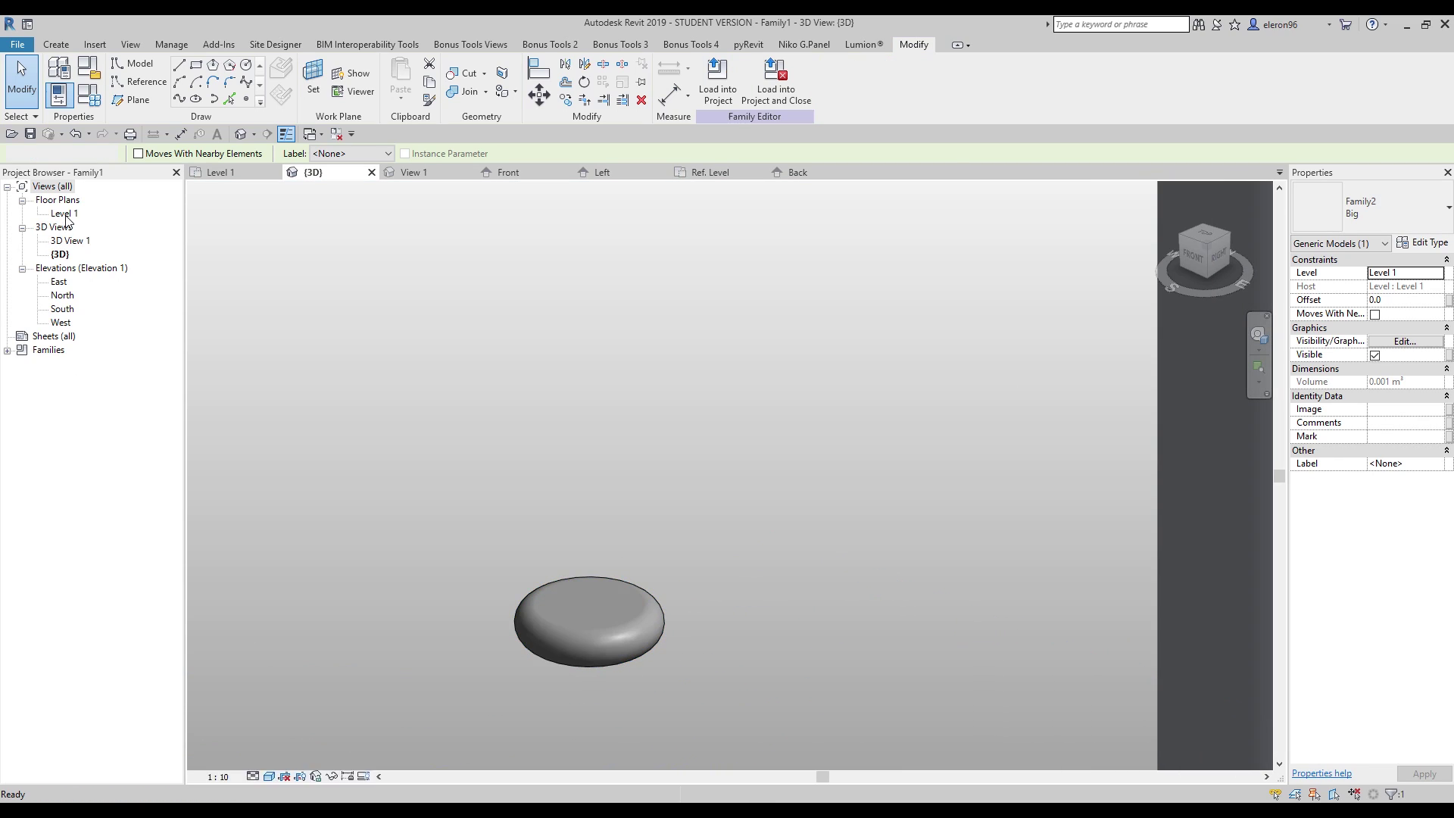
Step: In the Level 1 floor plan, align the Big instance's Center (Left/Right) with the vertical reference plane through the column
{"action": "double_click", "coordinate": [65, 213]}
{"action": "scroll", "coordinate": [629, 598], "scroll_direction": "up", "scroll_amount": 10}
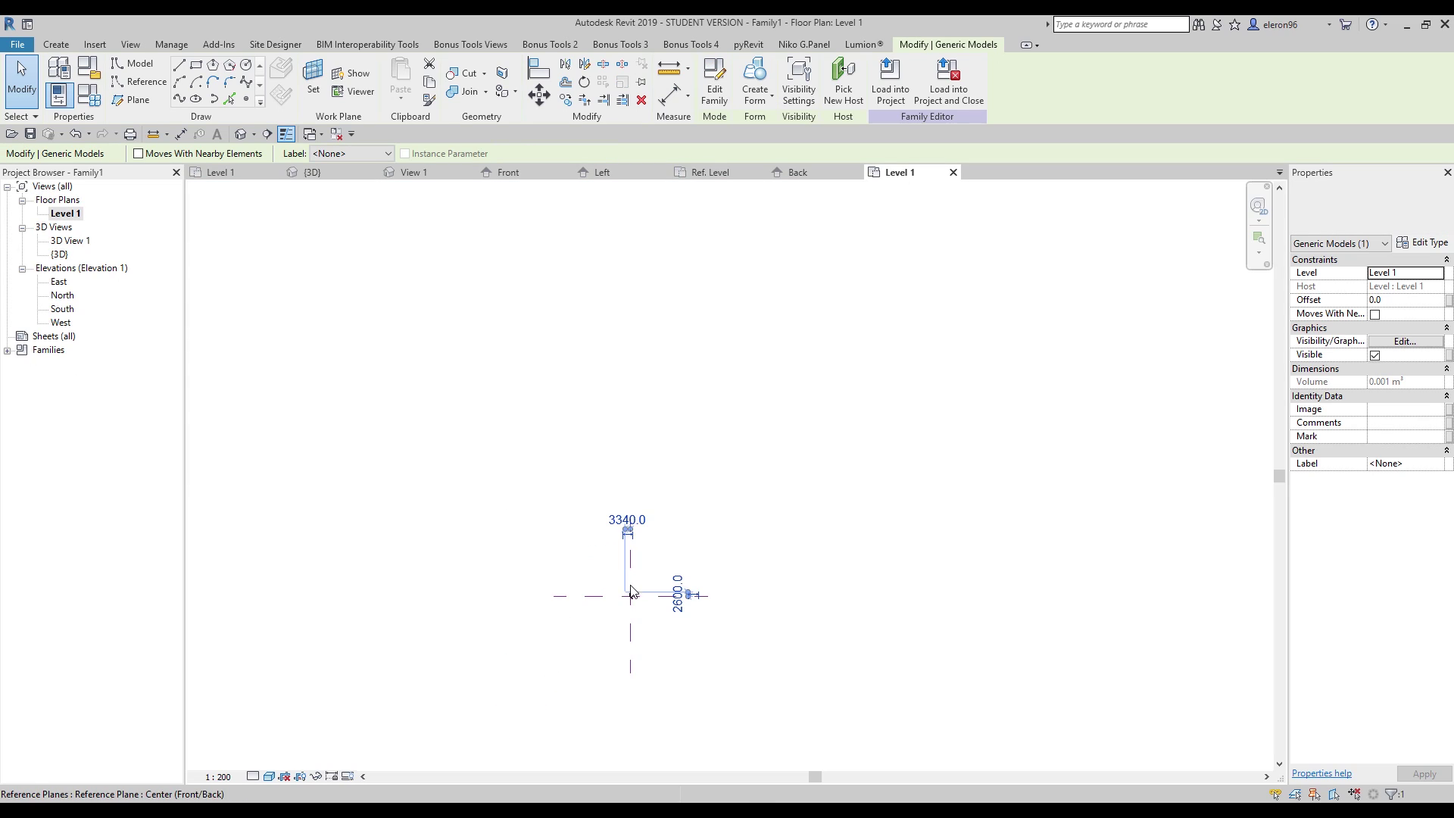
{"action": "scroll", "coordinate": [642, 638], "scroll_direction": "up", "scroll_amount": 5}
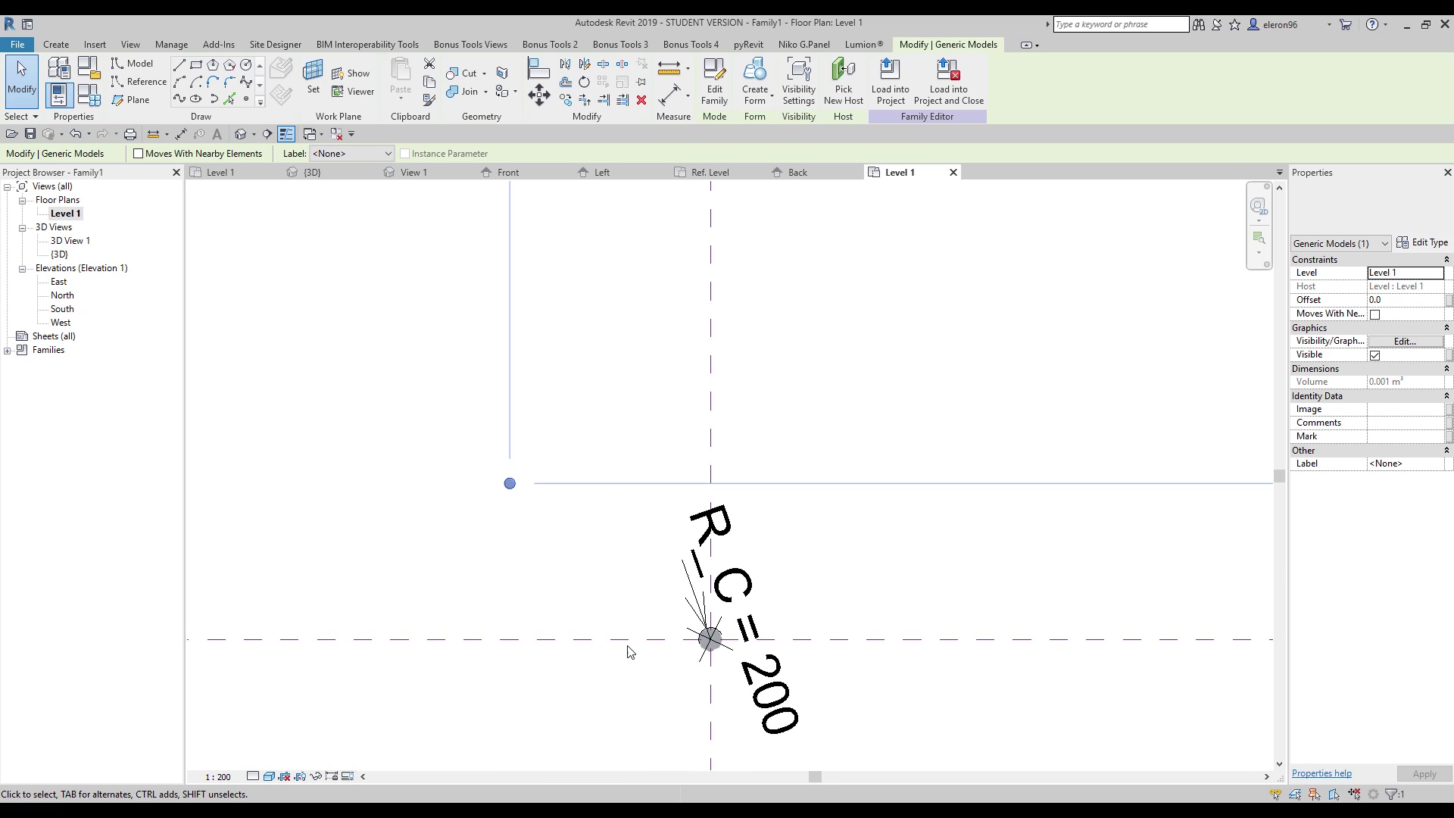
{"action": "left_click", "coordinate": [515, 483]}
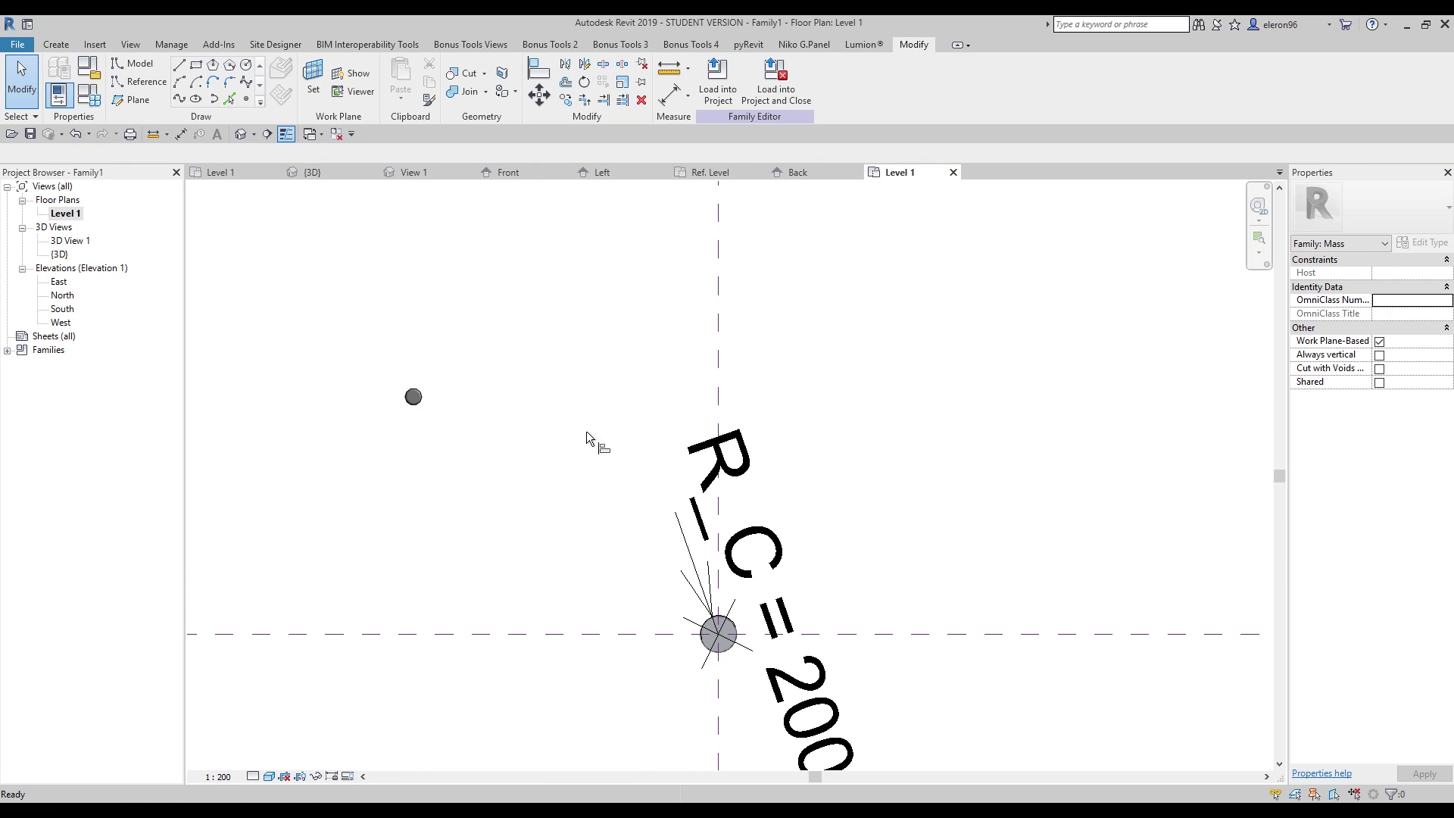
{"action": "key", "text": "a"}
{"action": "key", "text": "l"}
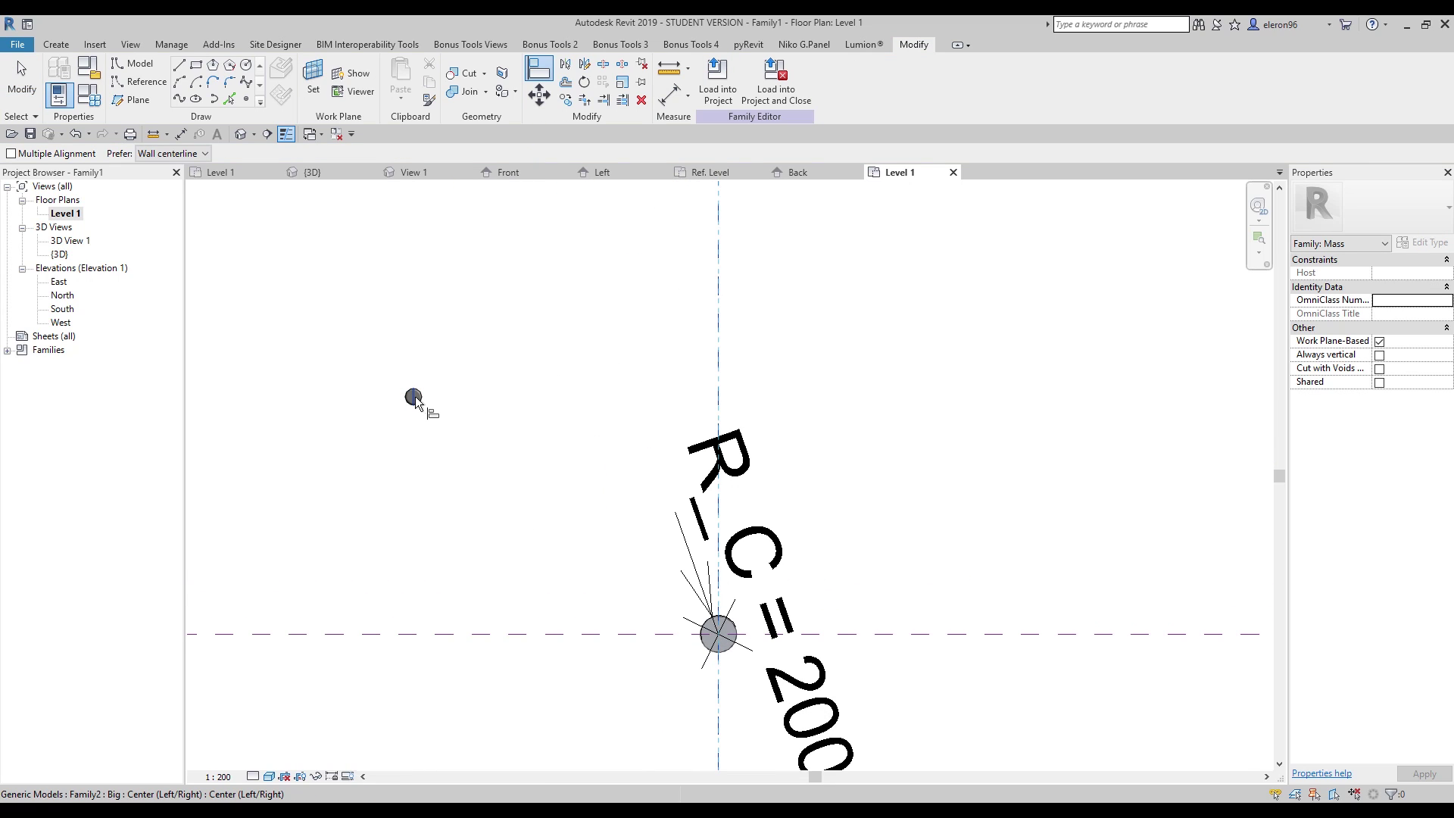
{"action": "left_click", "coordinate": [415, 399]}
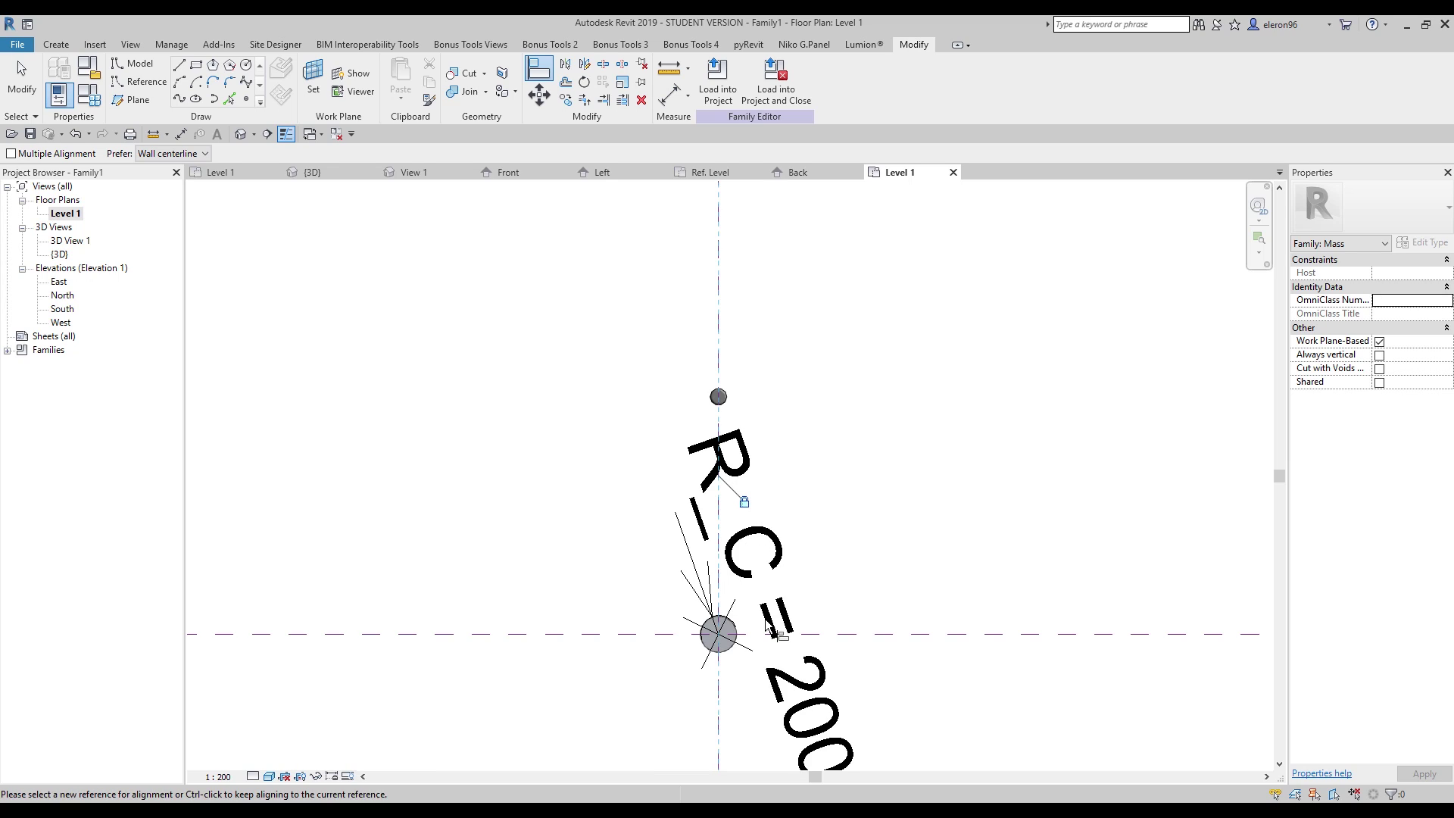
Step: Align the Big instance with the horizontal Center (Front/Back) reference plane and leave the Align tool
{"action": "left_click", "coordinate": [681, 633]}
{"action": "left_click", "coordinate": [717, 396]}
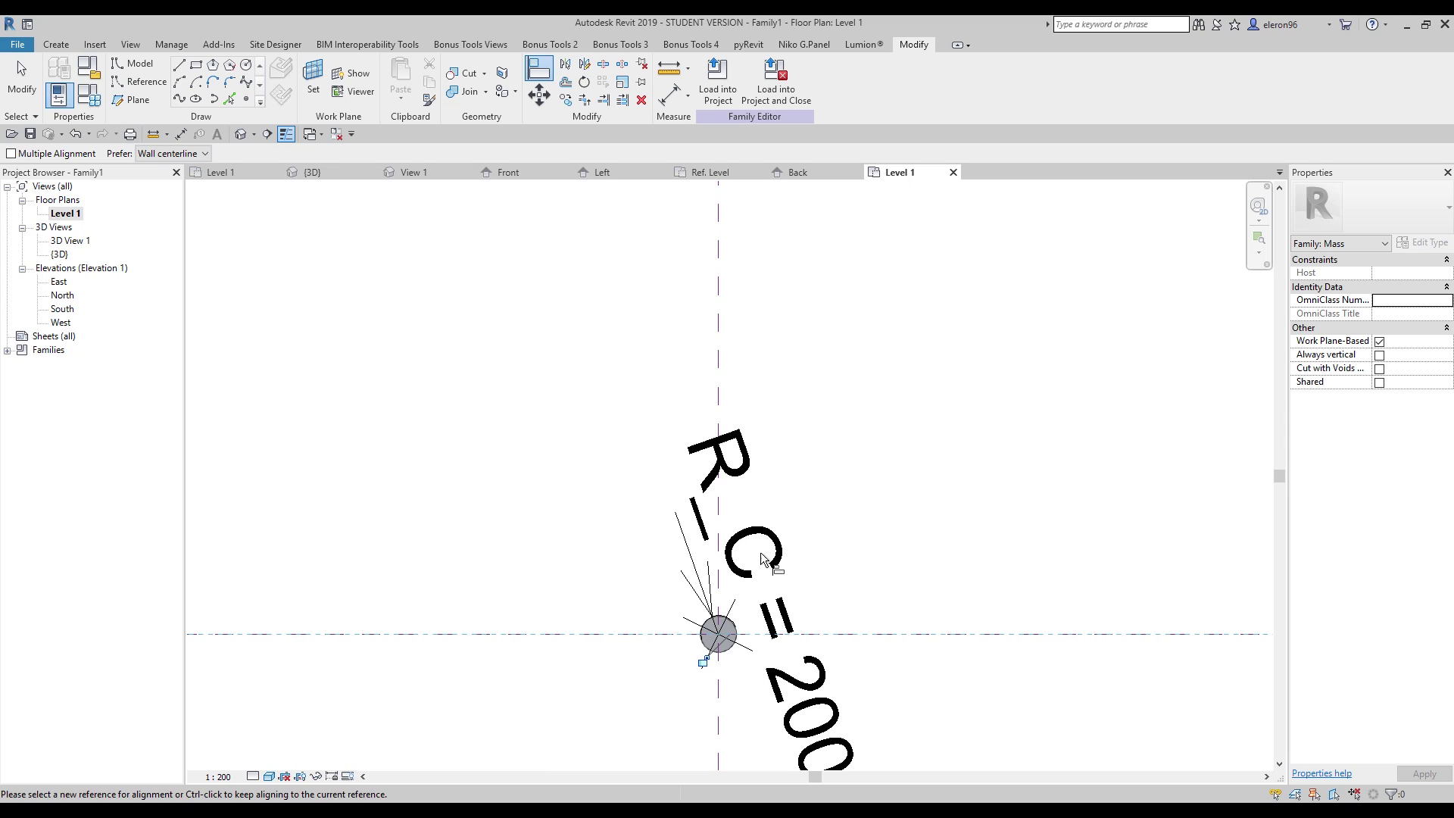
{"action": "scroll", "coordinate": [722, 658], "scroll_direction": "up", "scroll_amount": 3}
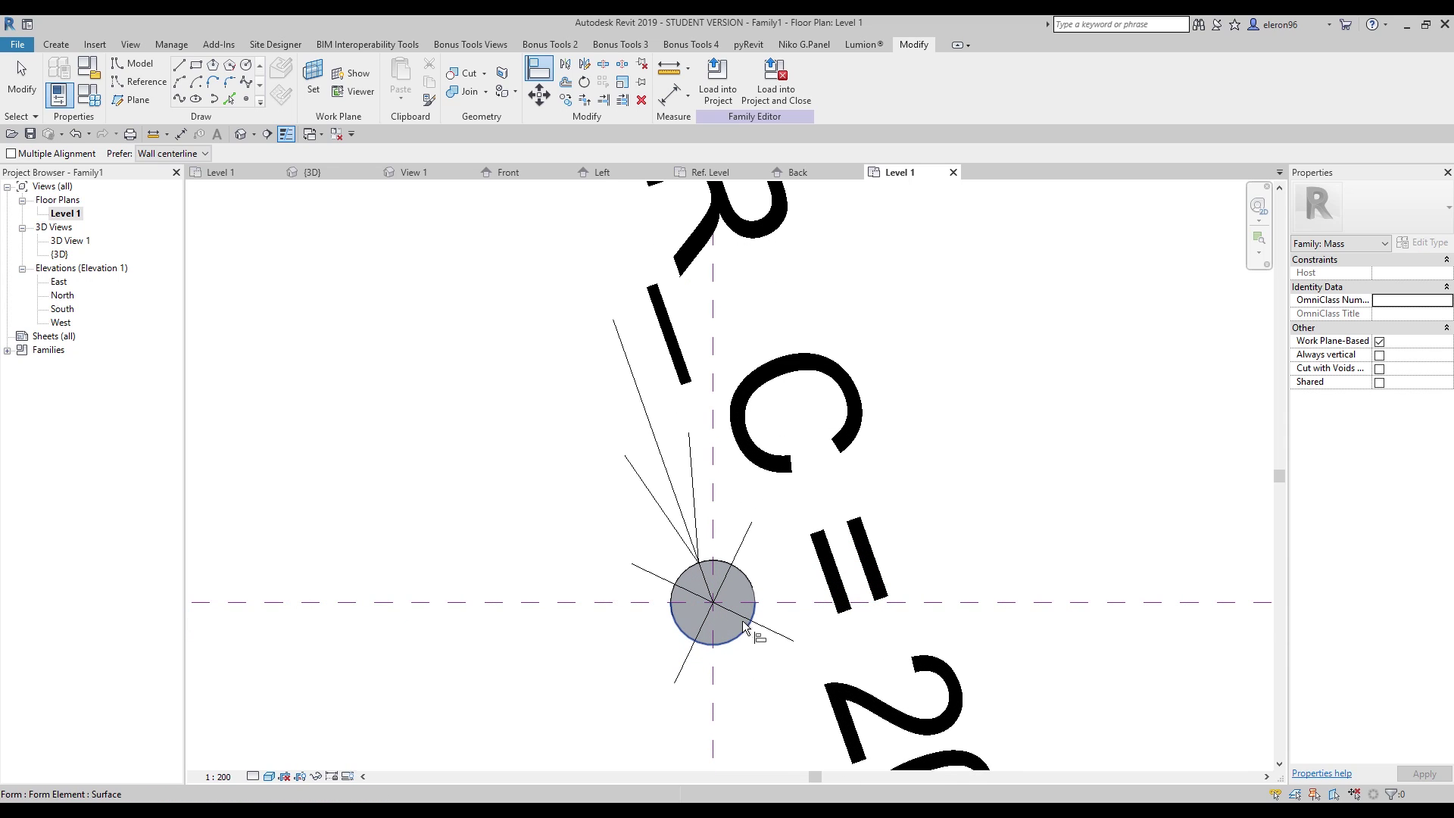
{"action": "key", "text": "Escape"}
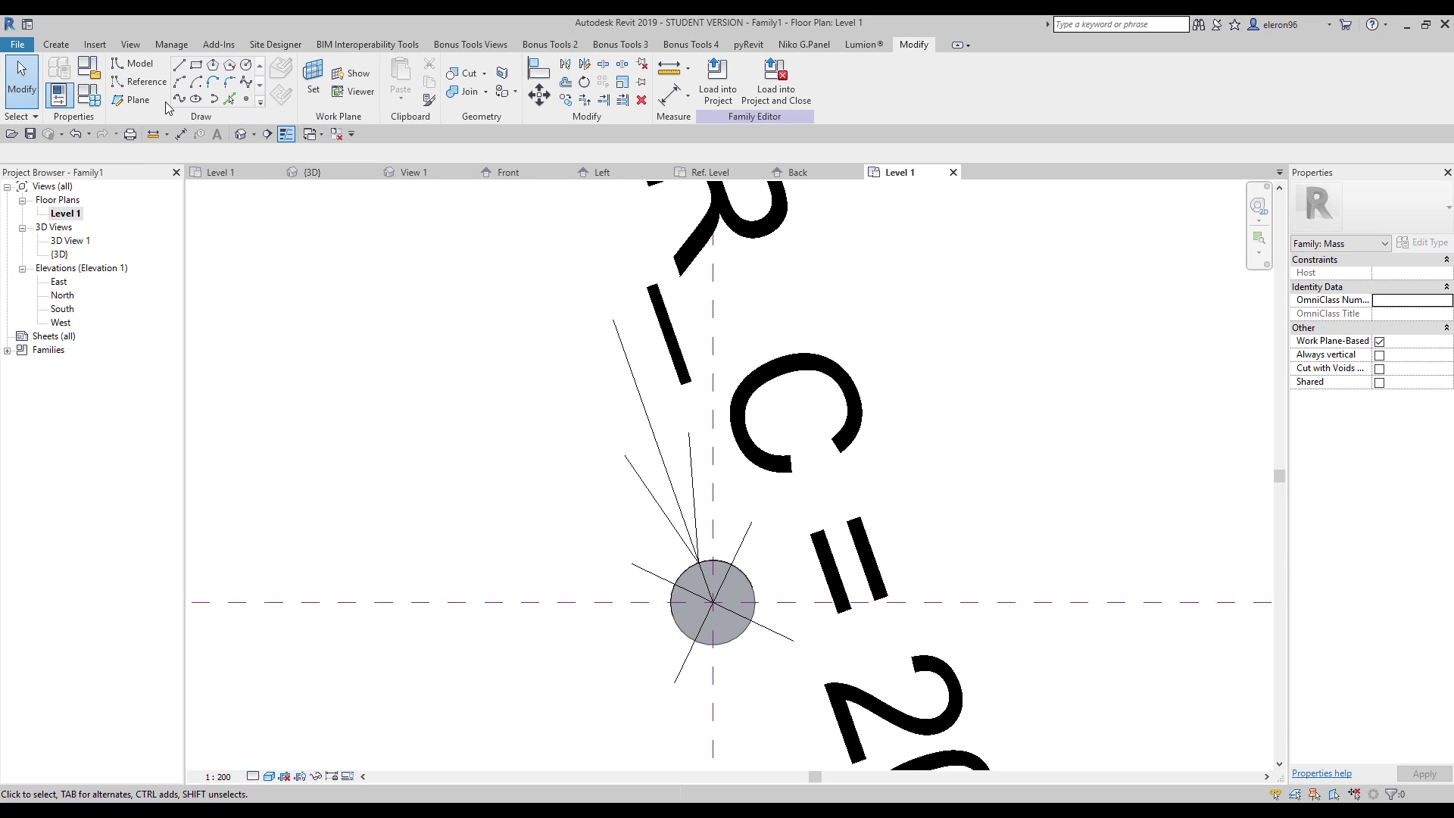
Step: Return to the default 3D view, window-select the shaft's base and look through the column family's parameters in Family Types
{"action": "left_click", "coordinate": [241, 134]}
{"action": "scroll", "coordinate": [638, 444], "scroll_direction": "down", "scroll_amount": 5}
{"action": "scroll", "coordinate": [648, 492], "scroll_direction": "up", "scroll_amount": 4}
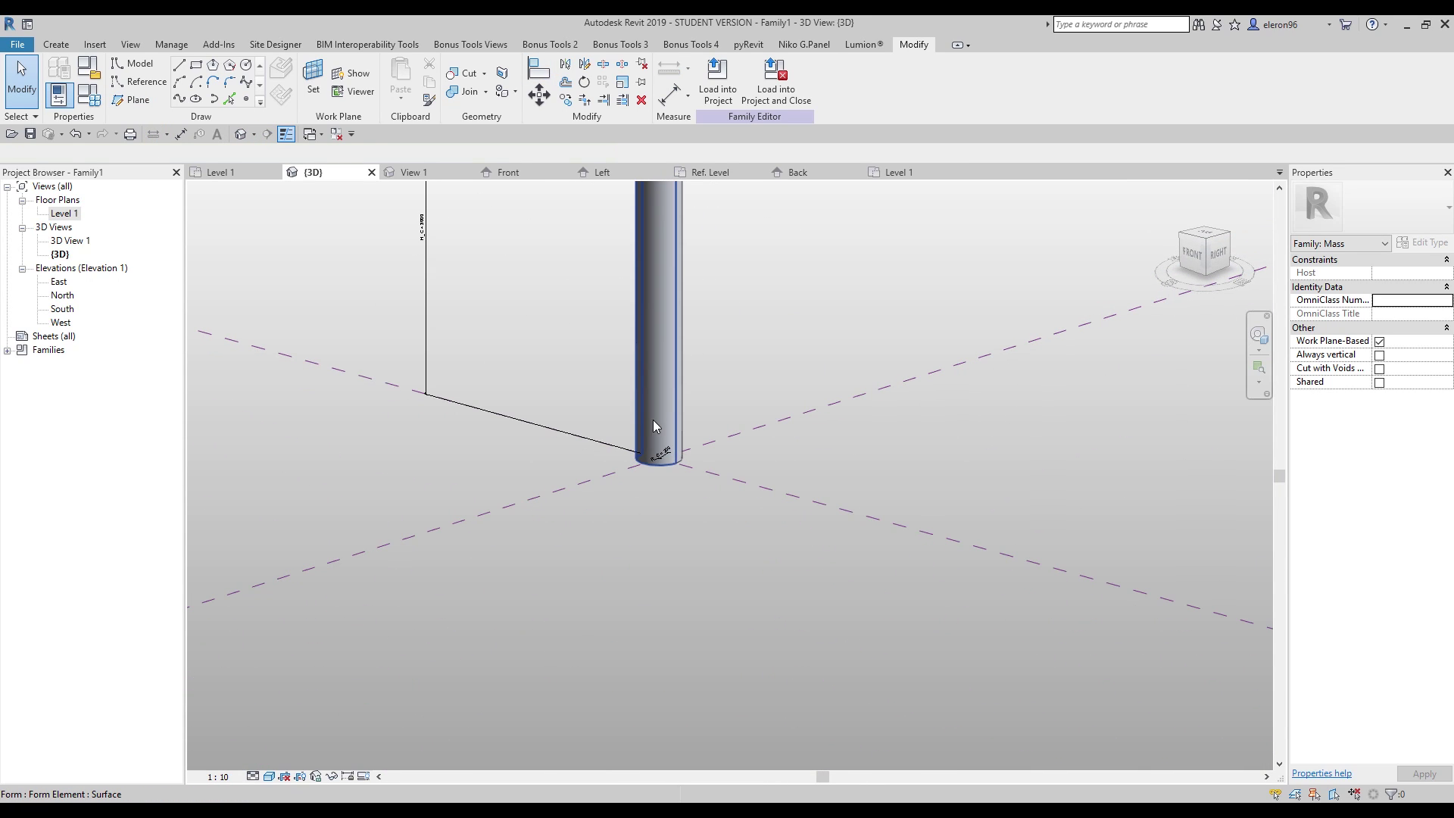
{"action": "left_click", "coordinate": [651, 414]}
{"action": "scroll", "coordinate": [684, 535], "scroll_direction": "up", "scroll_amount": 3}
{"action": "scroll", "coordinate": [453, 561], "scroll_direction": "down", "scroll_amount": 1}
{"action": "left_click_drag", "start_coordinate": [453, 563], "coordinate": [774, 691]}
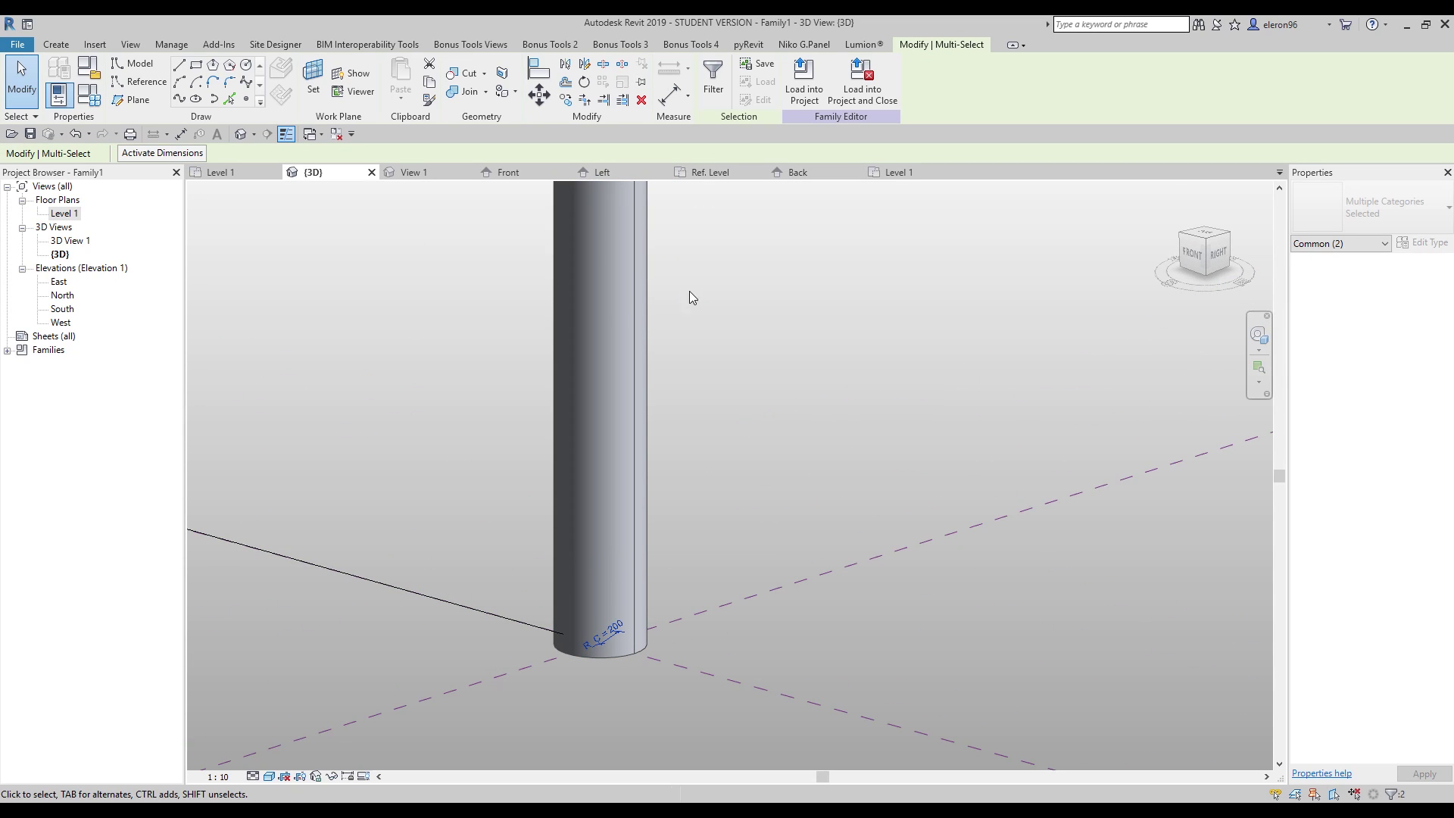
{"action": "left_click", "coordinate": [89, 95]}
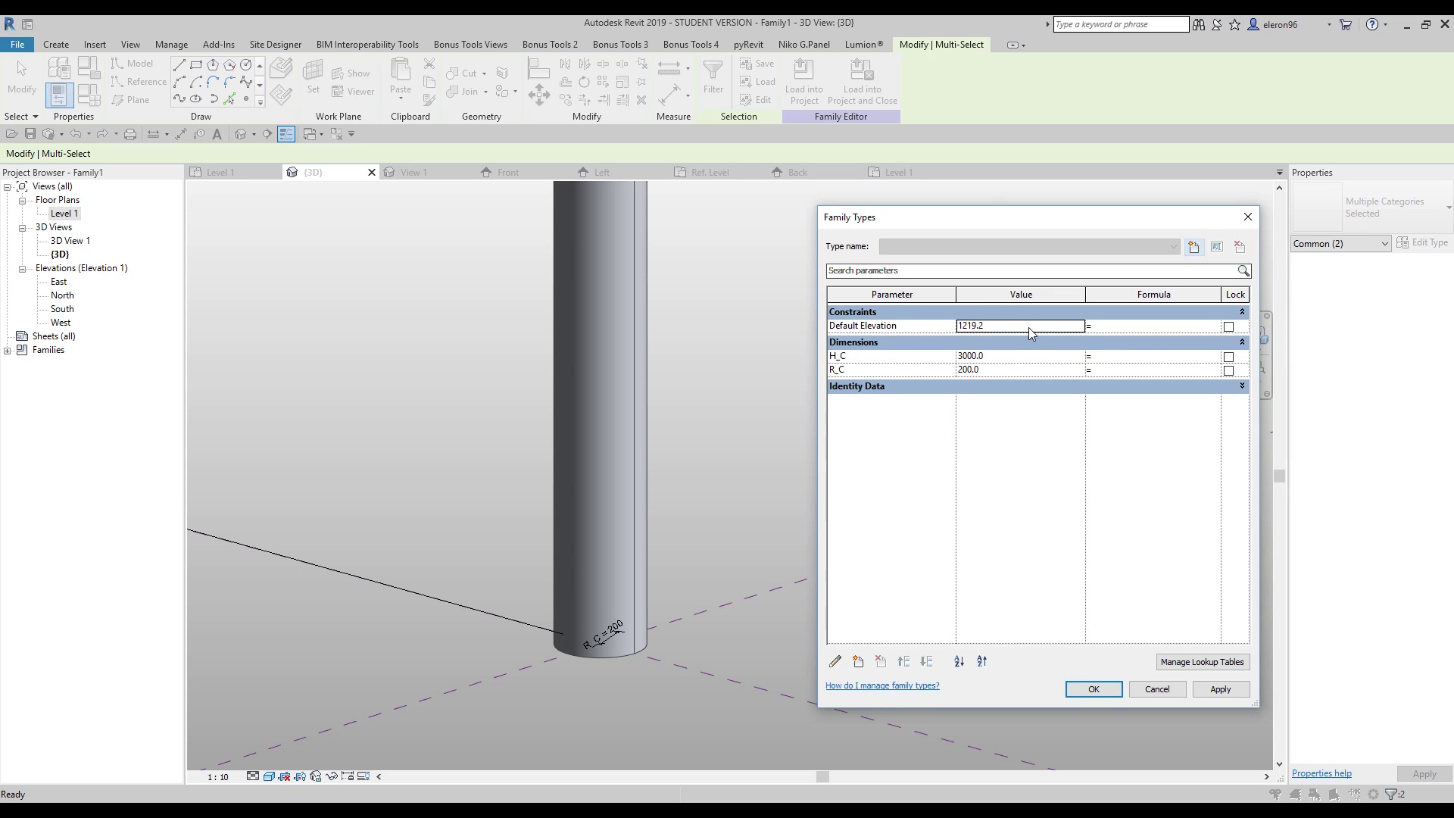
{"action": "left_click", "coordinate": [1247, 217]}
Step: Window-select the elements at the shaft's base and filter the selection down to Generic Models only
{"action": "left_click_drag", "start_coordinate": [379, 517], "coordinate": [761, 723]}
{"action": "left_click", "coordinate": [1340, 243]}
{"action": "left_click", "coordinate": [1340, 259]}
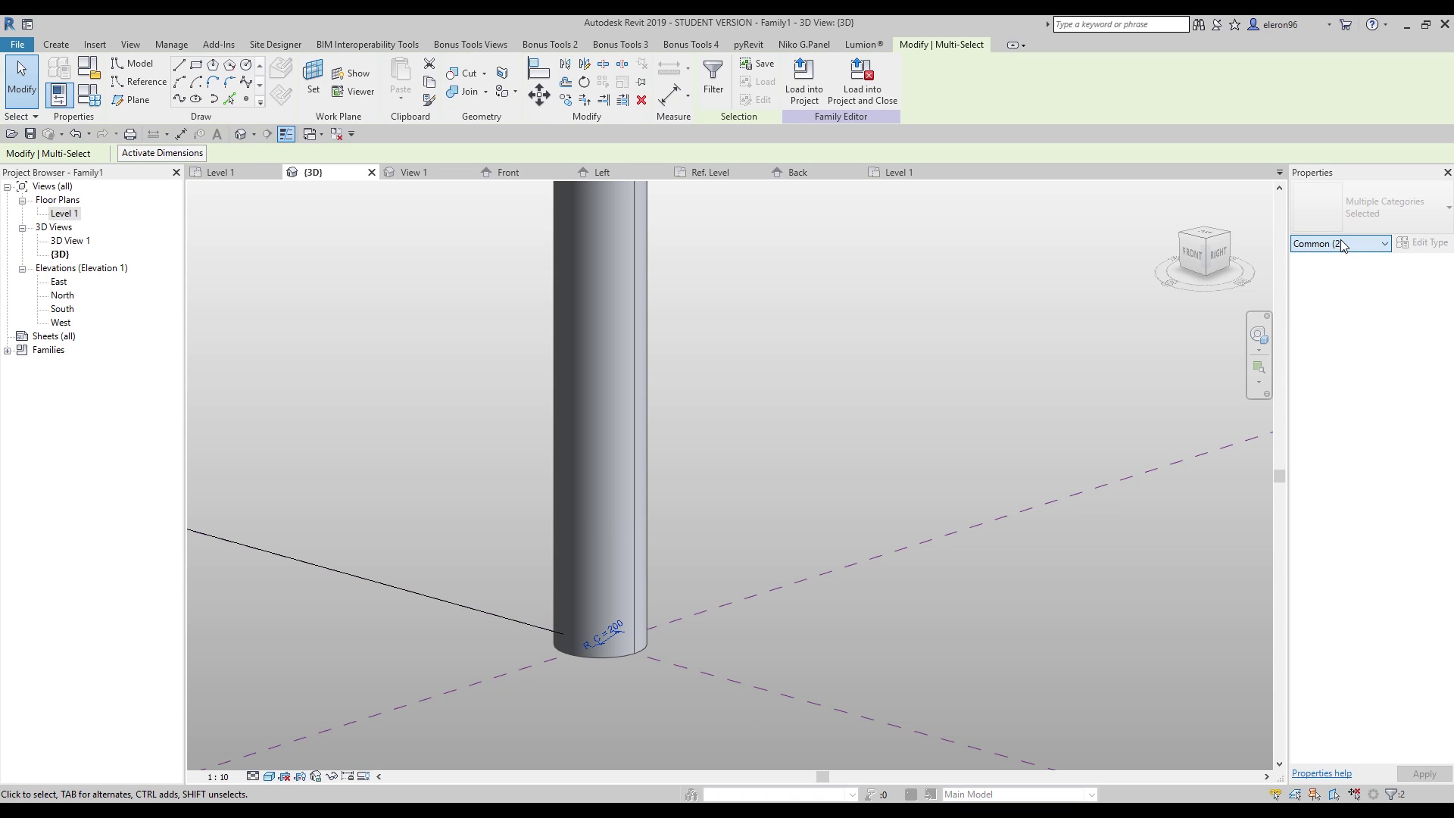
{"action": "left_click", "coordinate": [711, 83]}
{"action": "left_click", "coordinate": [786, 331]}
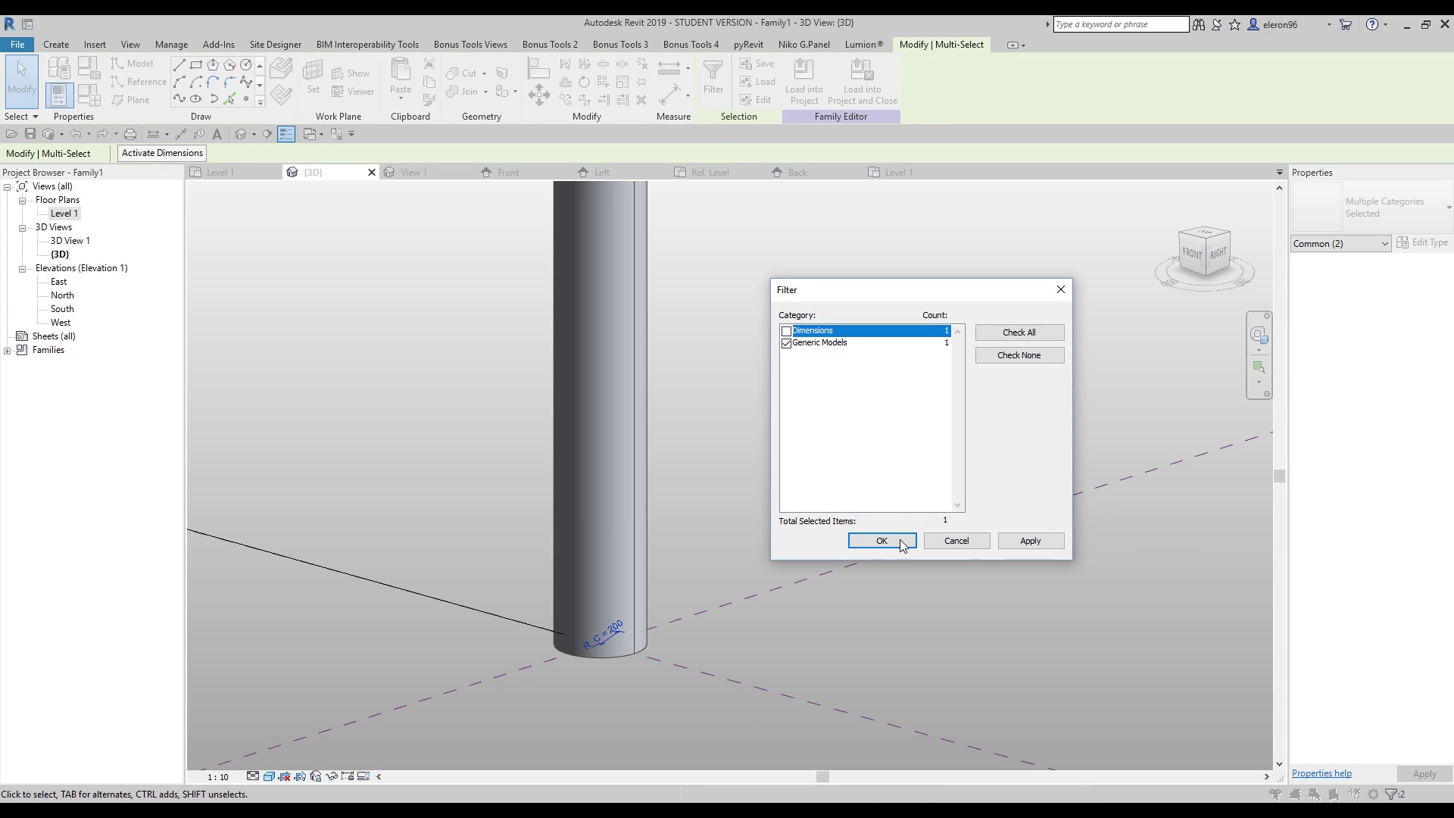
{"action": "left_click", "coordinate": [881, 540]}
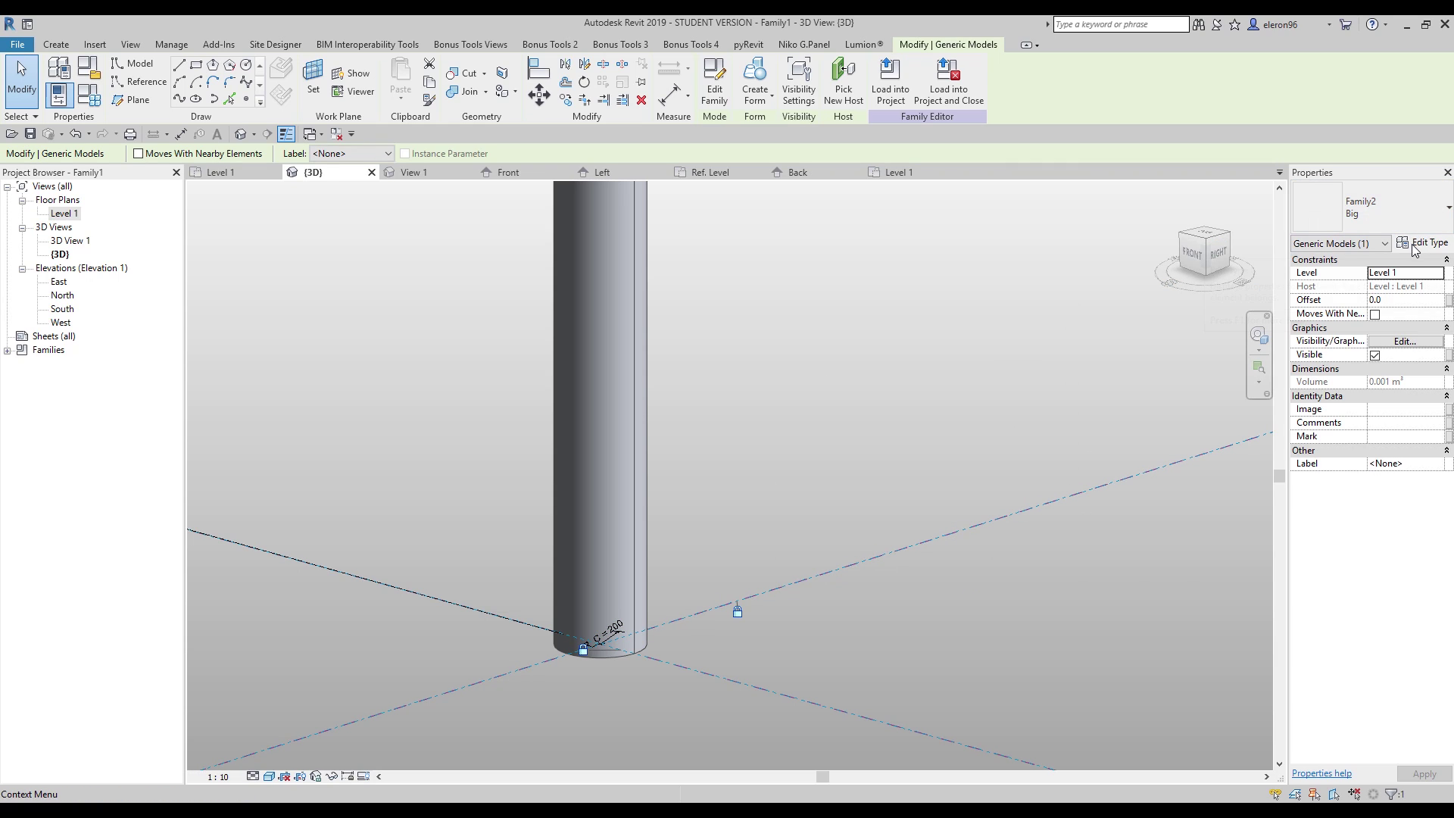
Step: Set the H_B_C type parameter of the selected Big instance to 250 and accept the type properties
{"action": "left_click", "coordinate": [1421, 242]}
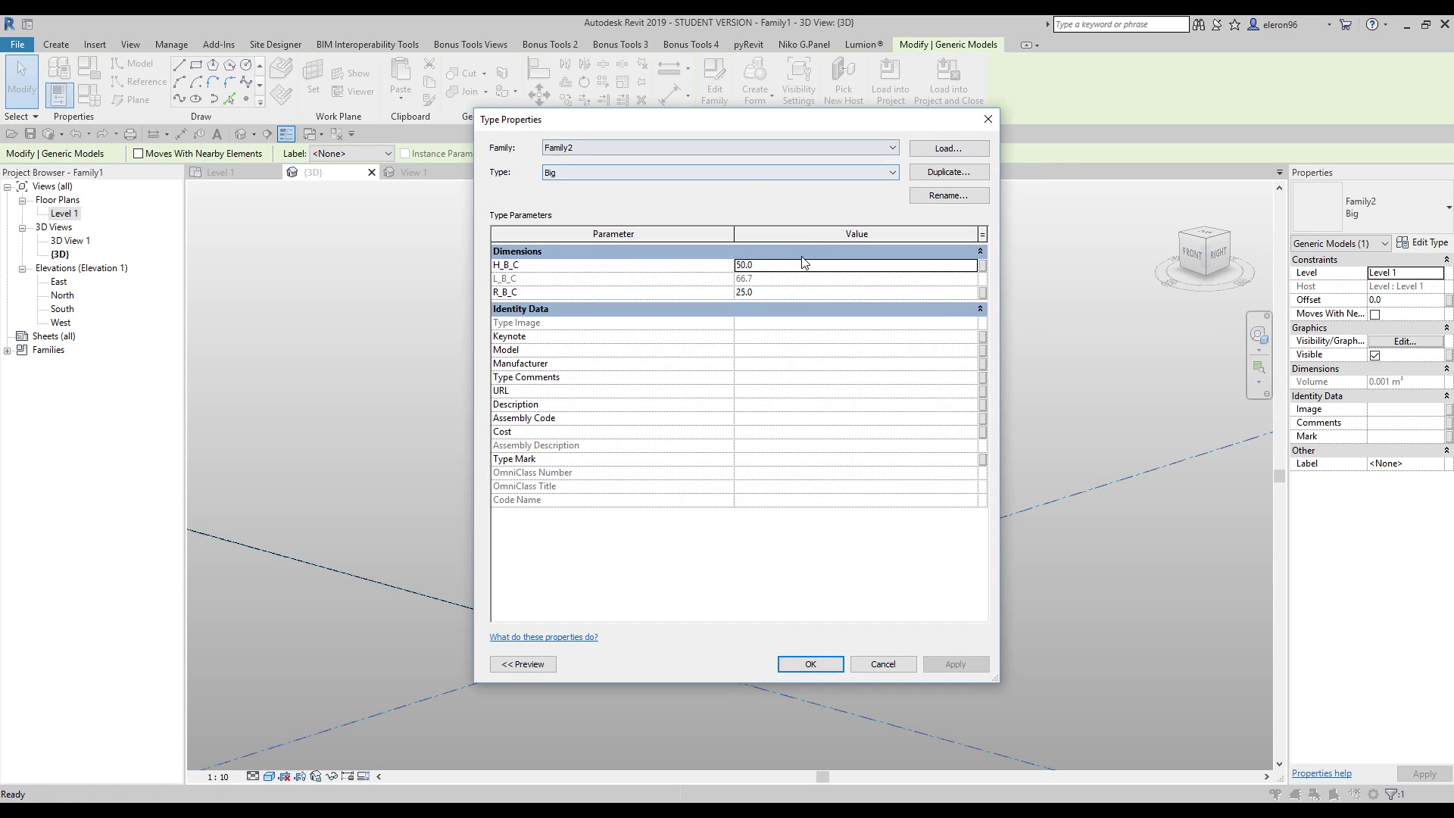
{"action": "left_click_drag", "start_coordinate": [655, 110], "coordinate": [905, 101]}
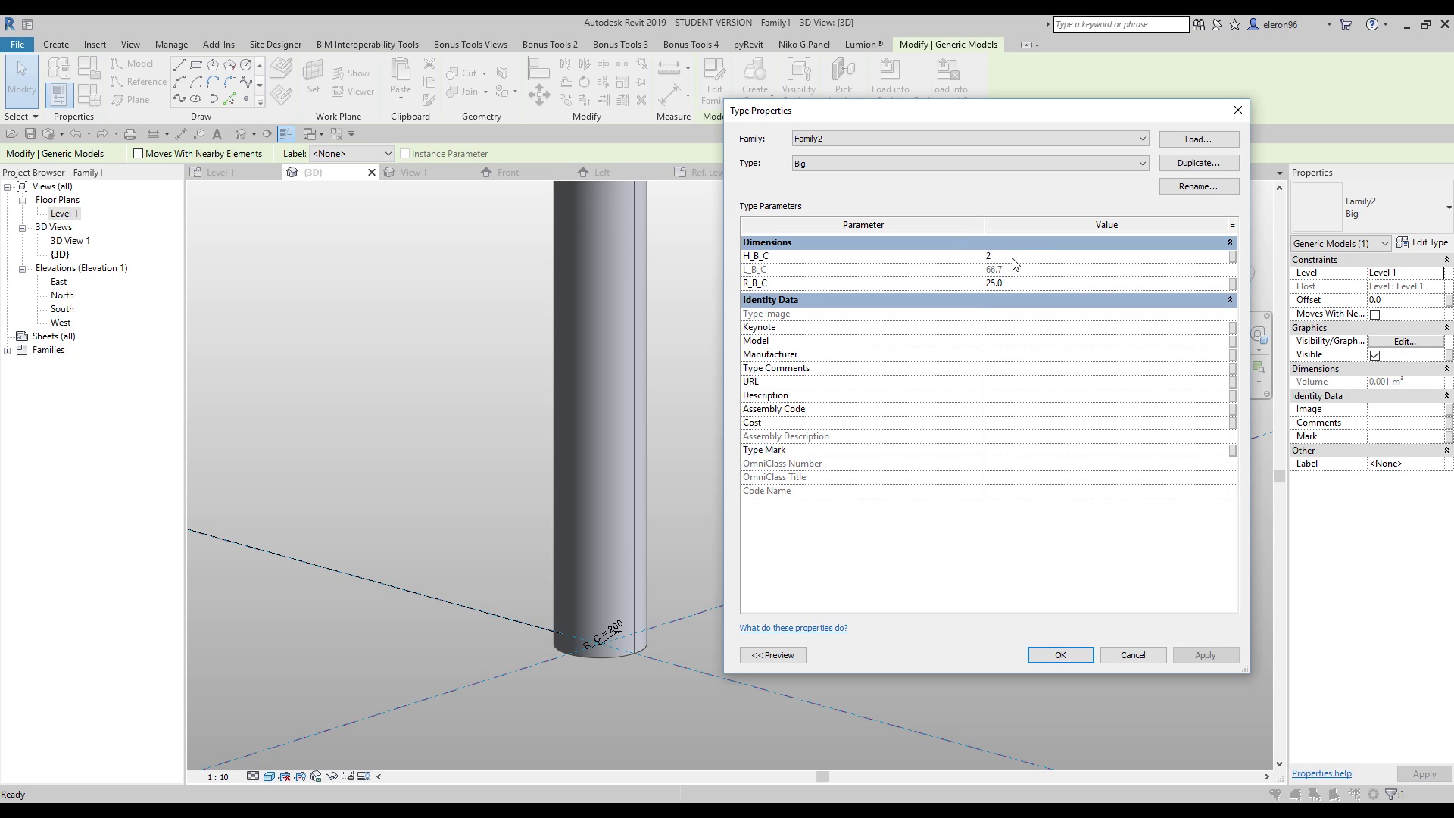
{"action": "left_click", "coordinate": [1207, 655]}
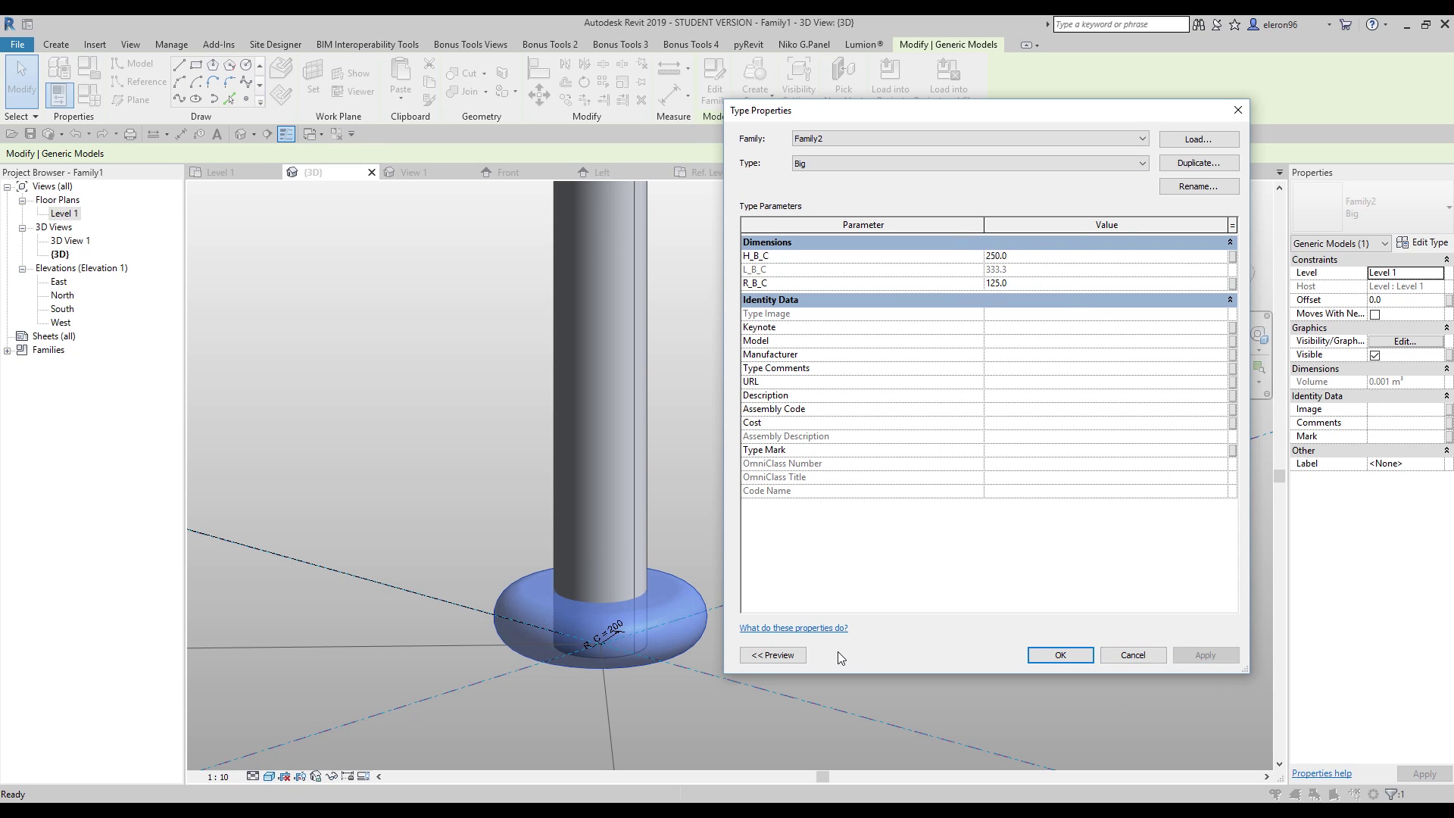
{"action": "left_click", "coordinate": [1052, 656]}
{"action": "middle_click_drag", "start_coordinate": [806, 546], "coordinate": [730, 546], "text": "shift"}
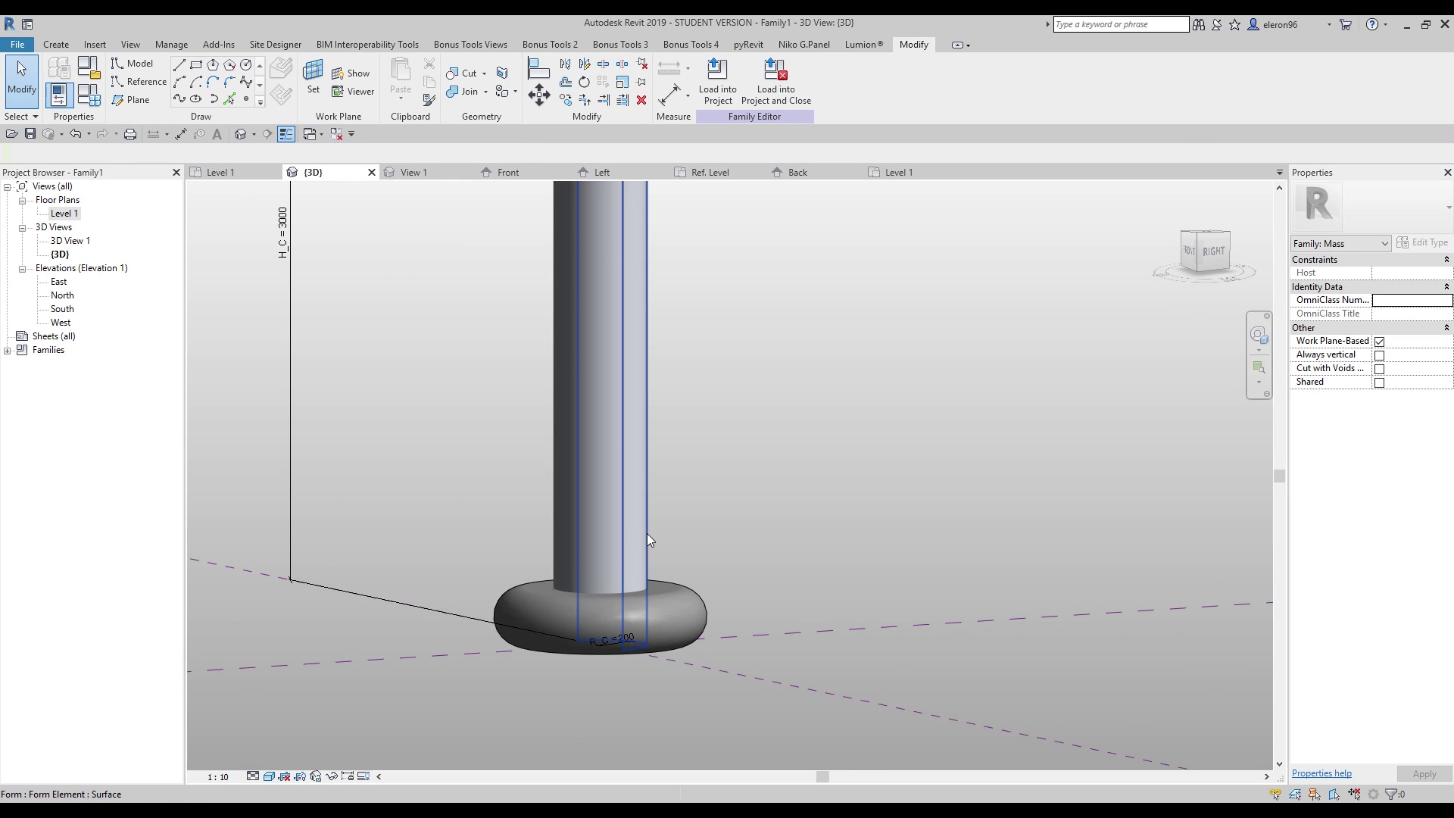
Step: Select the Big ring at the shaft's base, open the East elevation and set its view scale to 1:20
{"action": "left_click", "coordinate": [671, 626]}
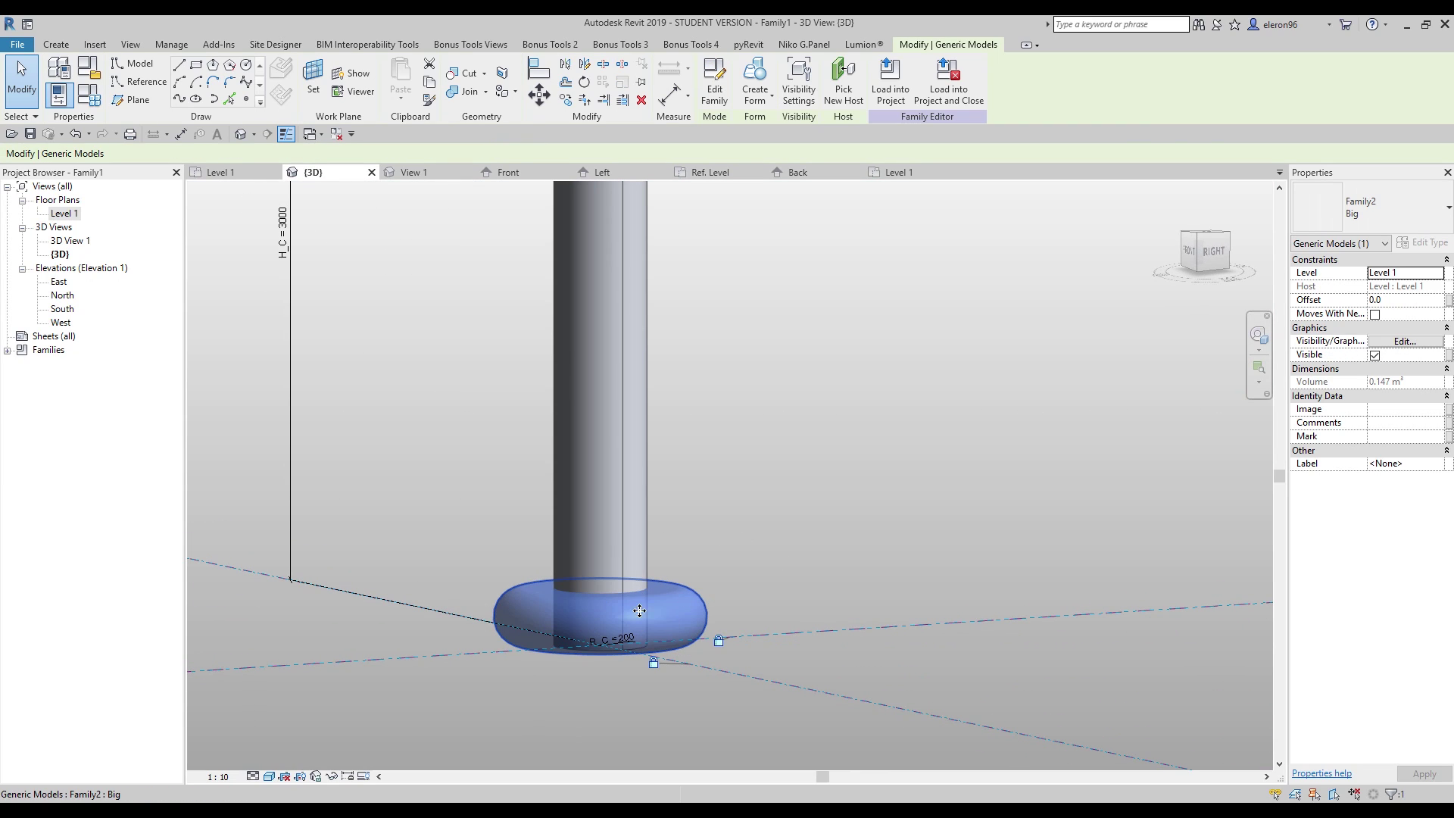
{"action": "double_click", "coordinate": [58, 282]}
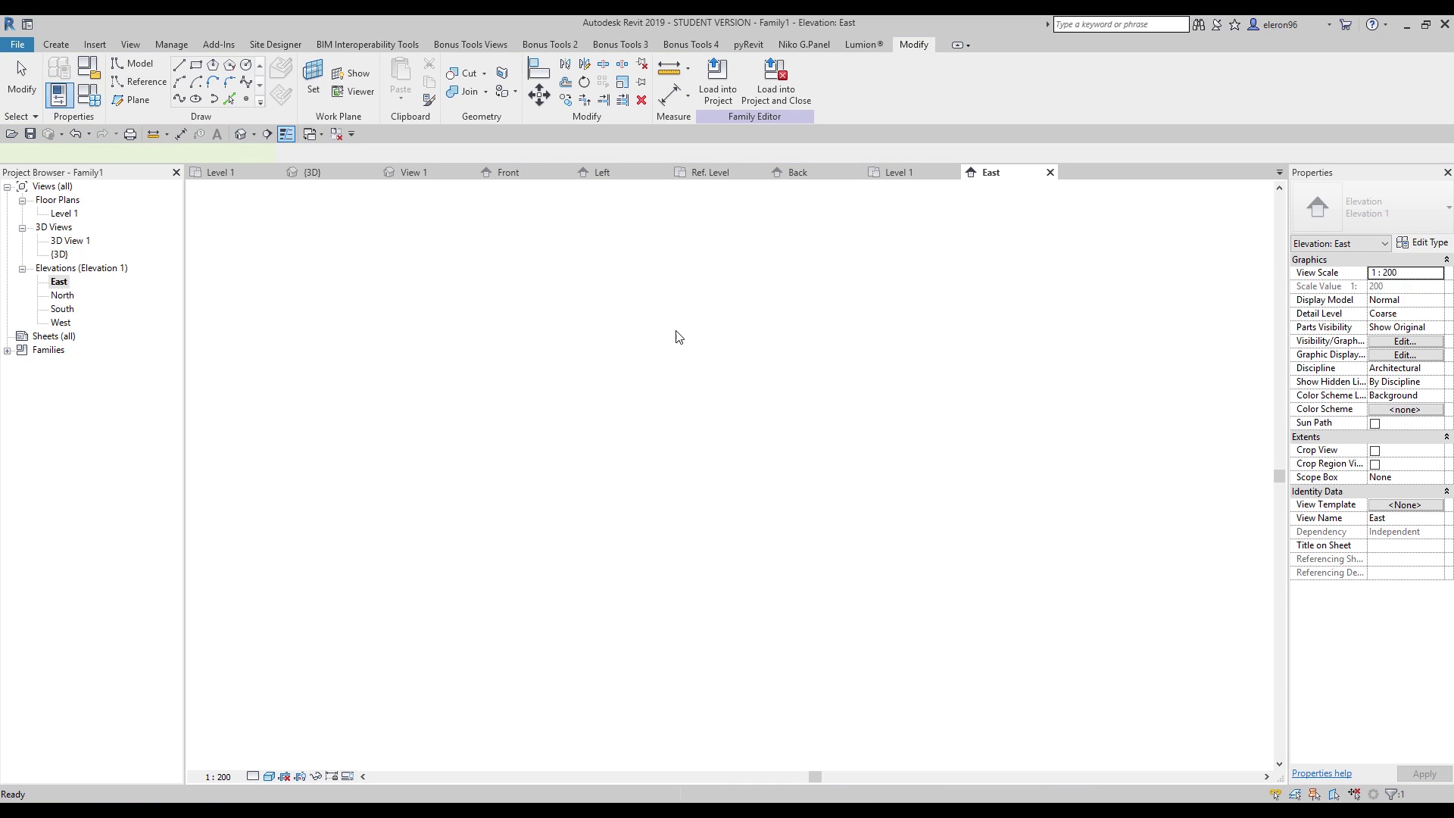
{"action": "scroll", "coordinate": [1136, 553], "scroll_direction": "up", "scroll_amount": 8}
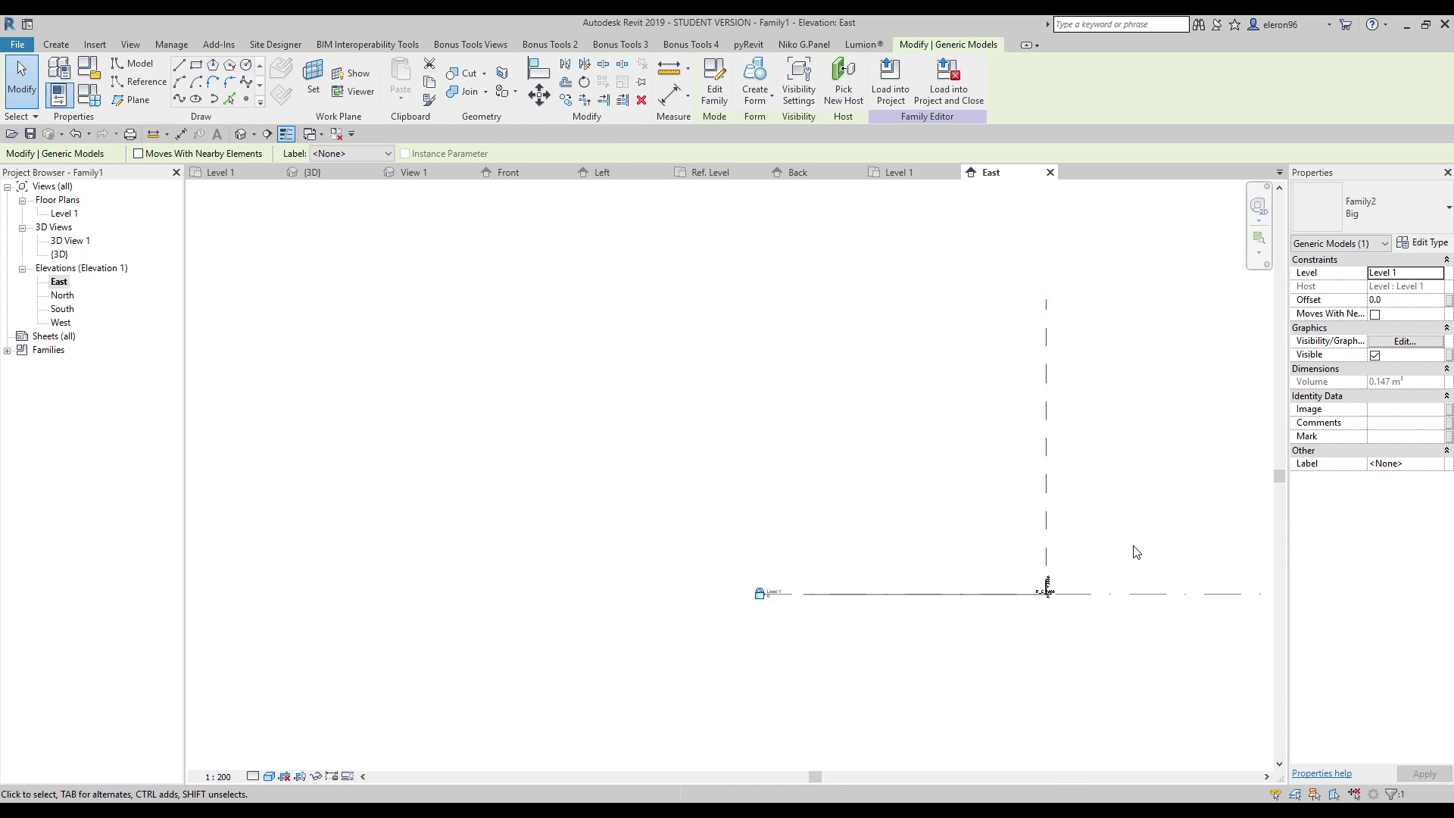
{"action": "scroll", "coordinate": [1038, 577], "scroll_direction": "up", "scroll_amount": 4}
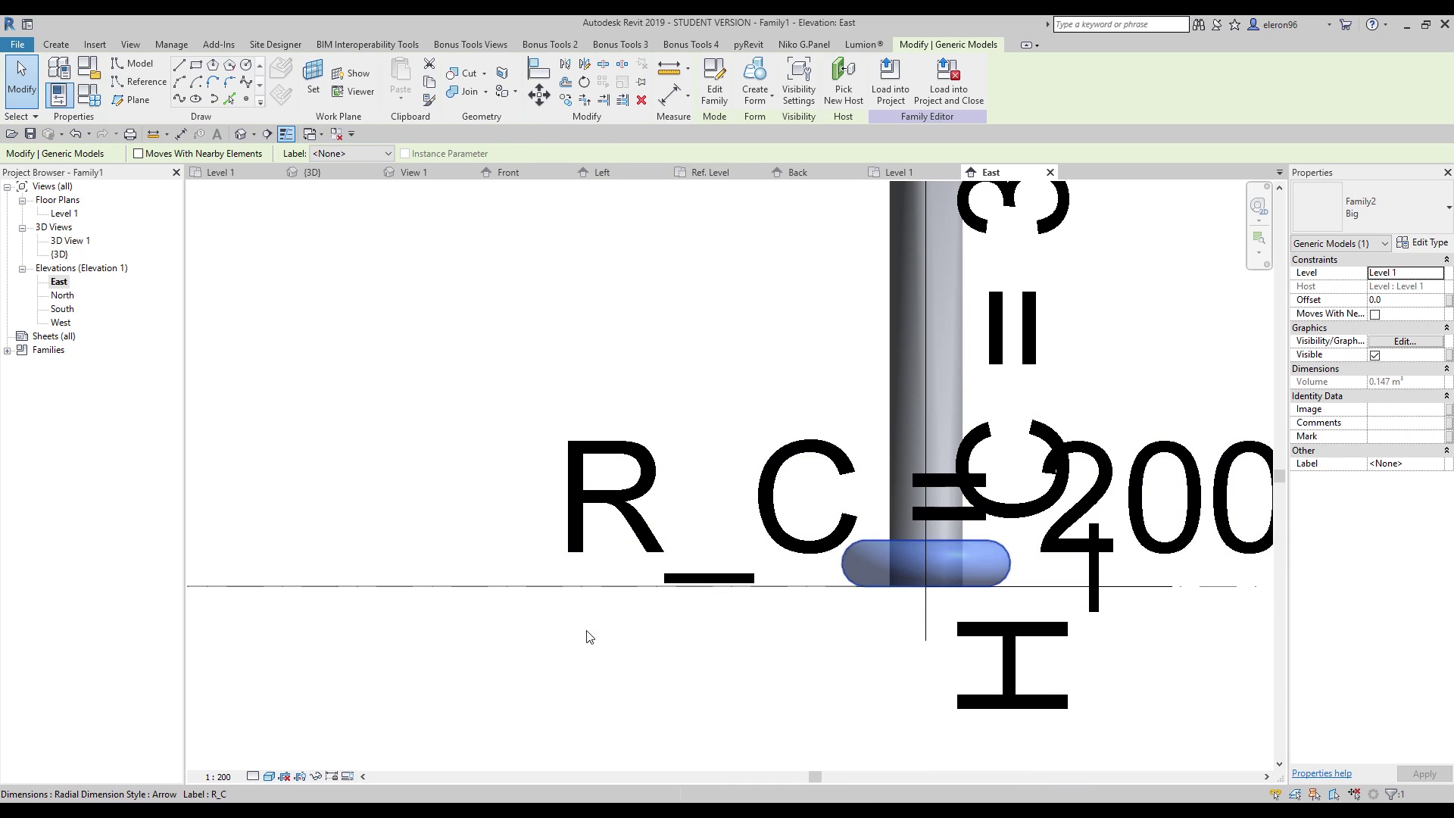
{"action": "left_click", "coordinate": [218, 777]}
{"action": "left_click", "coordinate": [246, 626]}
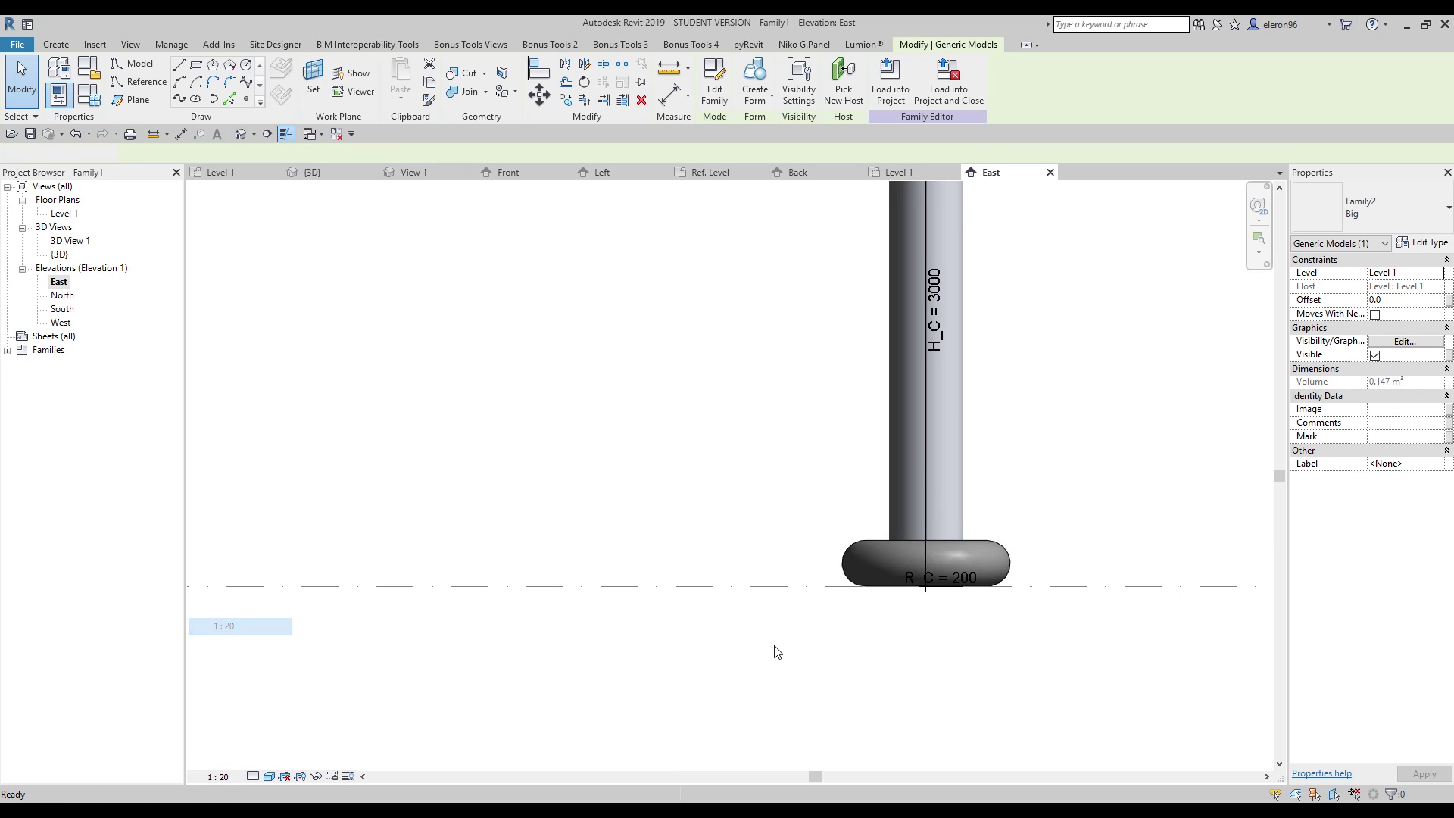
Step: Copy the base Big ring straight up the shaft by about 340 mm
{"action": "left_click", "coordinate": [691, 656]}
{"action": "scroll", "coordinate": [704, 590], "scroll_direction": "up", "scroll_amount": 2}
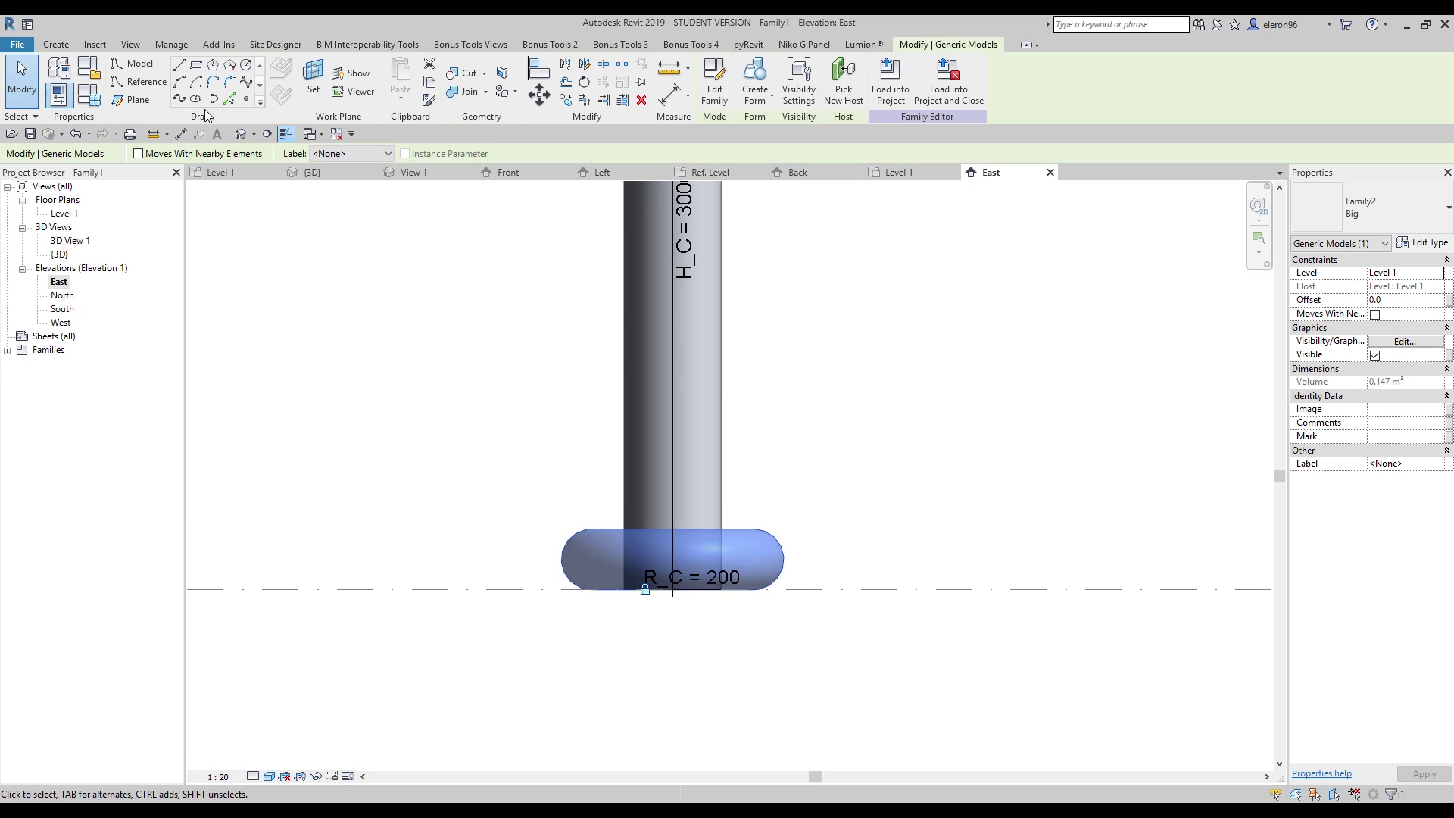
{"action": "left_click", "coordinate": [567, 99]}
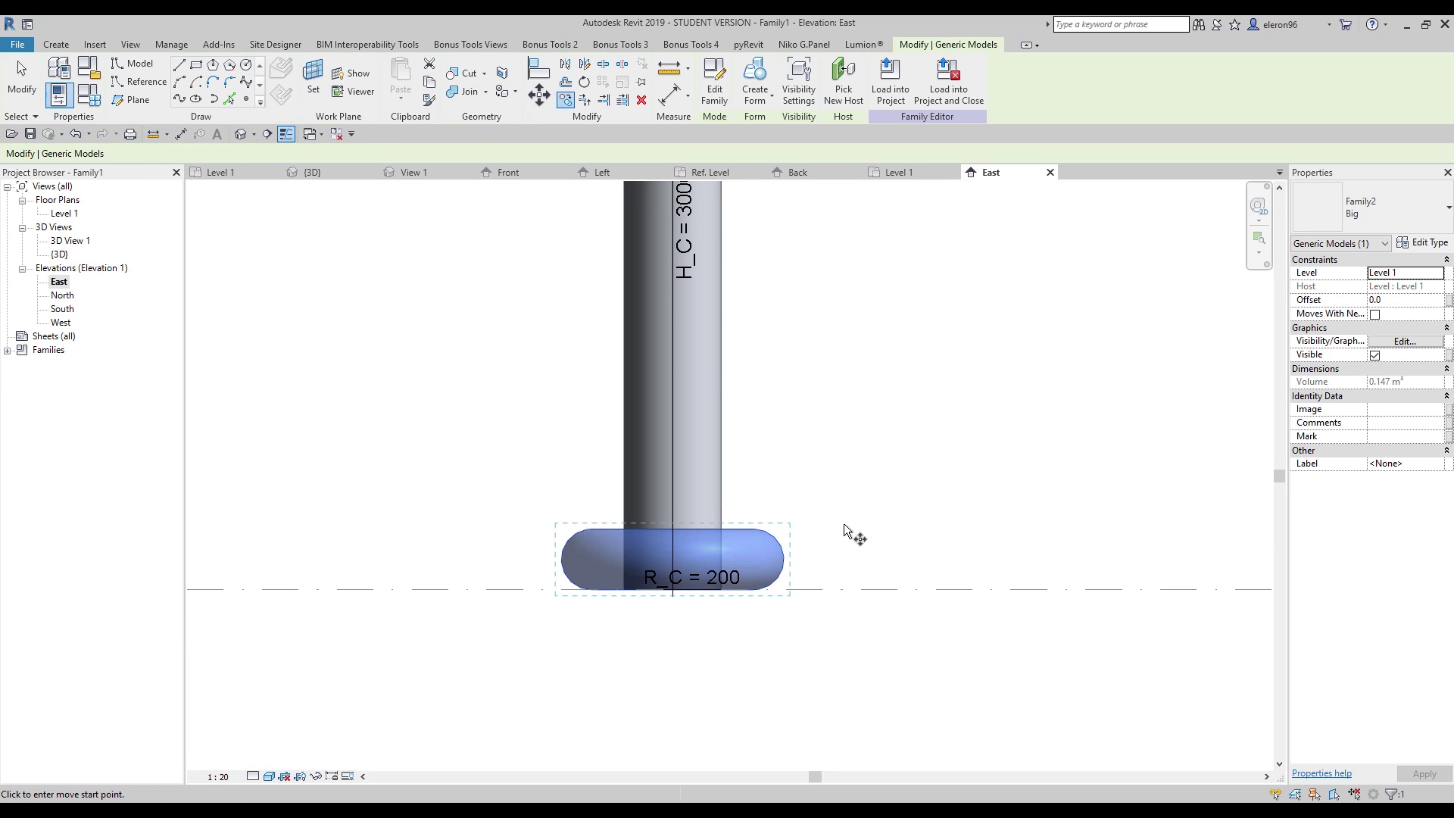
{"action": "left_click", "coordinate": [846, 522]}
{"action": "left_click", "coordinate": [846, 440]}
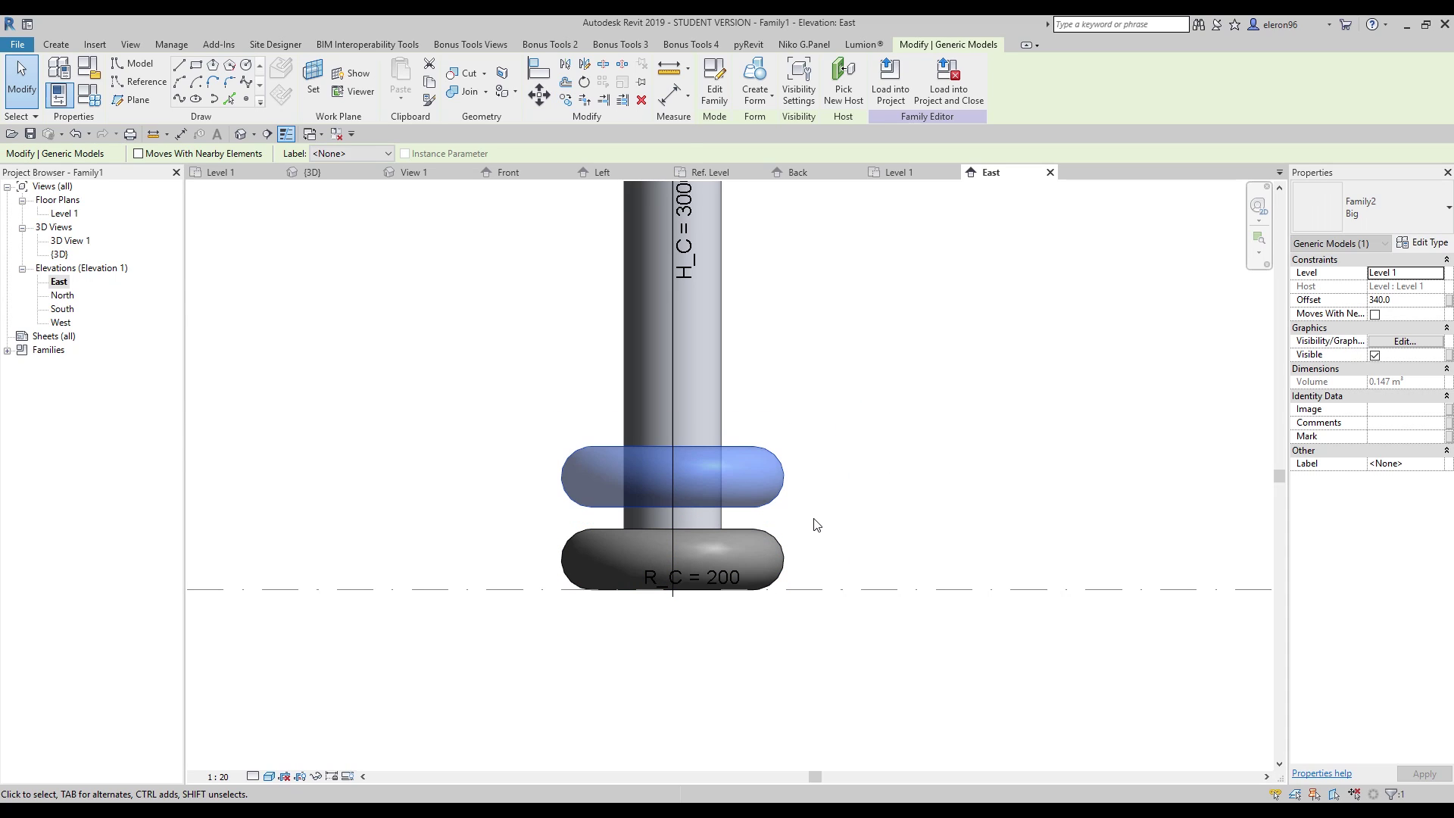
Step: Try to align the copied Big ring with the top edge of the base ring
{"action": "key", "text": "Escape"}
{"action": "key", "text": "a"}
{"action": "key", "text": "l"}
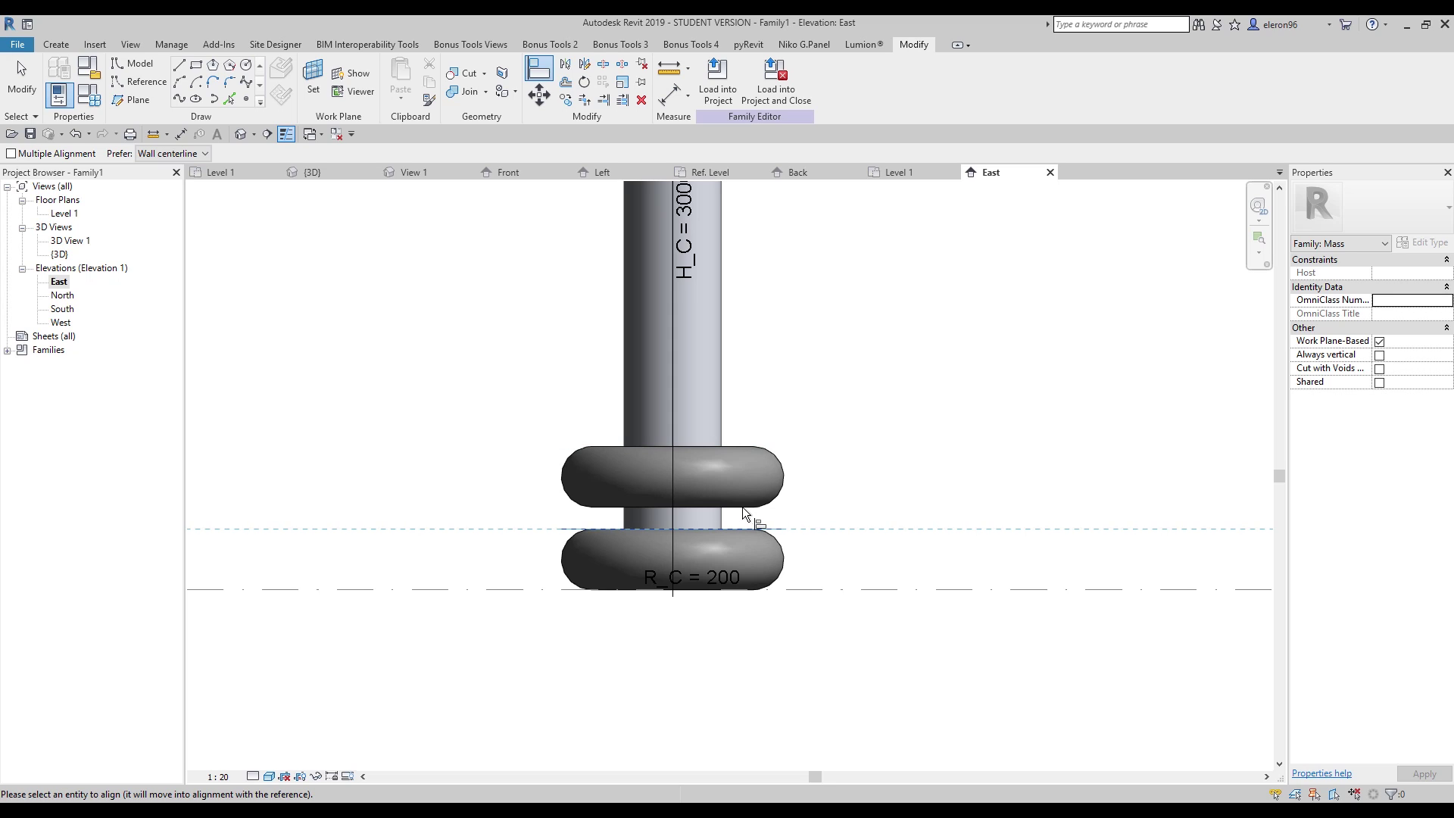
{"action": "scroll", "coordinate": [745, 513], "scroll_direction": "up", "scroll_amount": 2}
{"action": "key", "text": "Escape"}
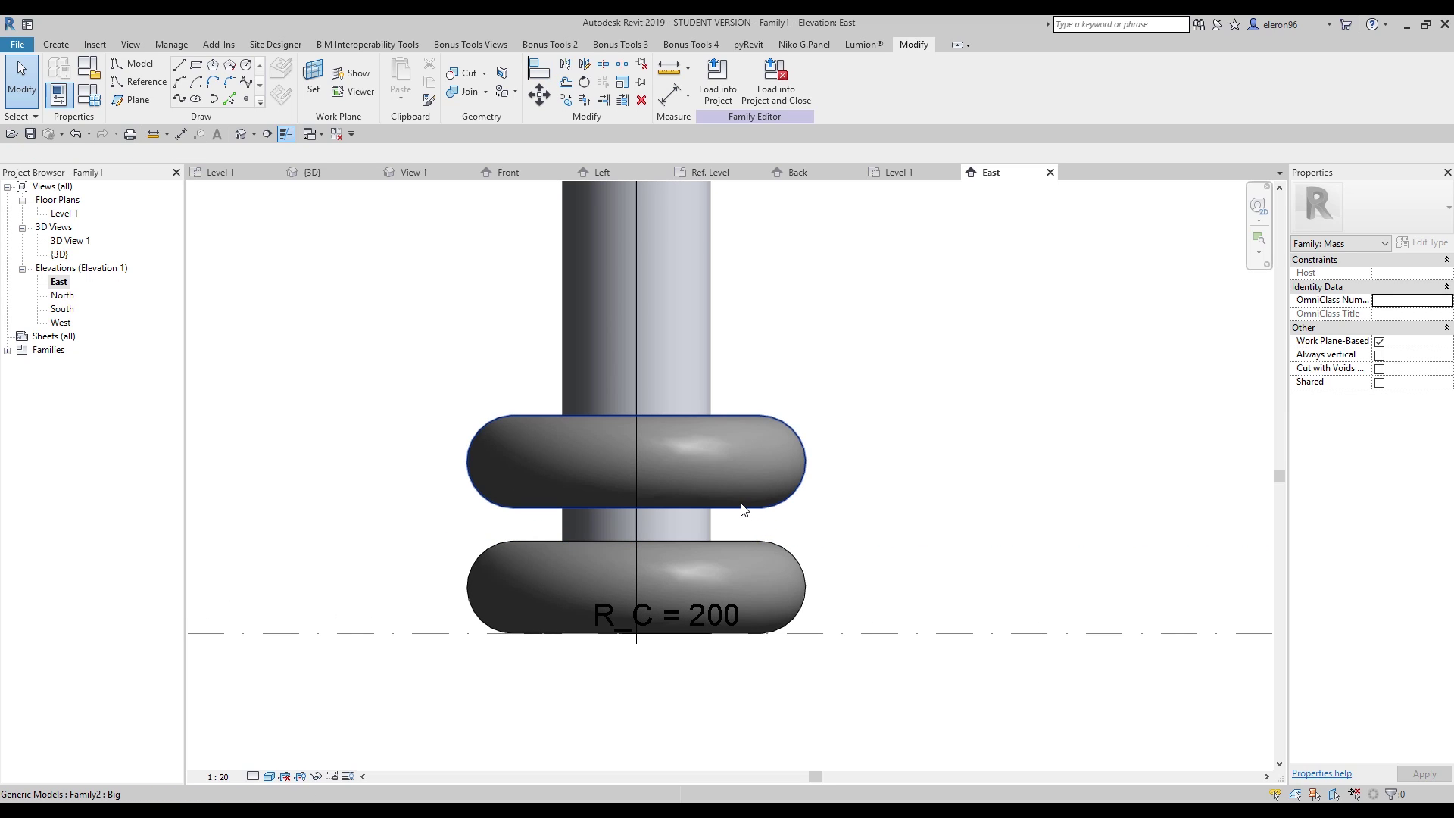
{"action": "left_click", "coordinate": [771, 504]}
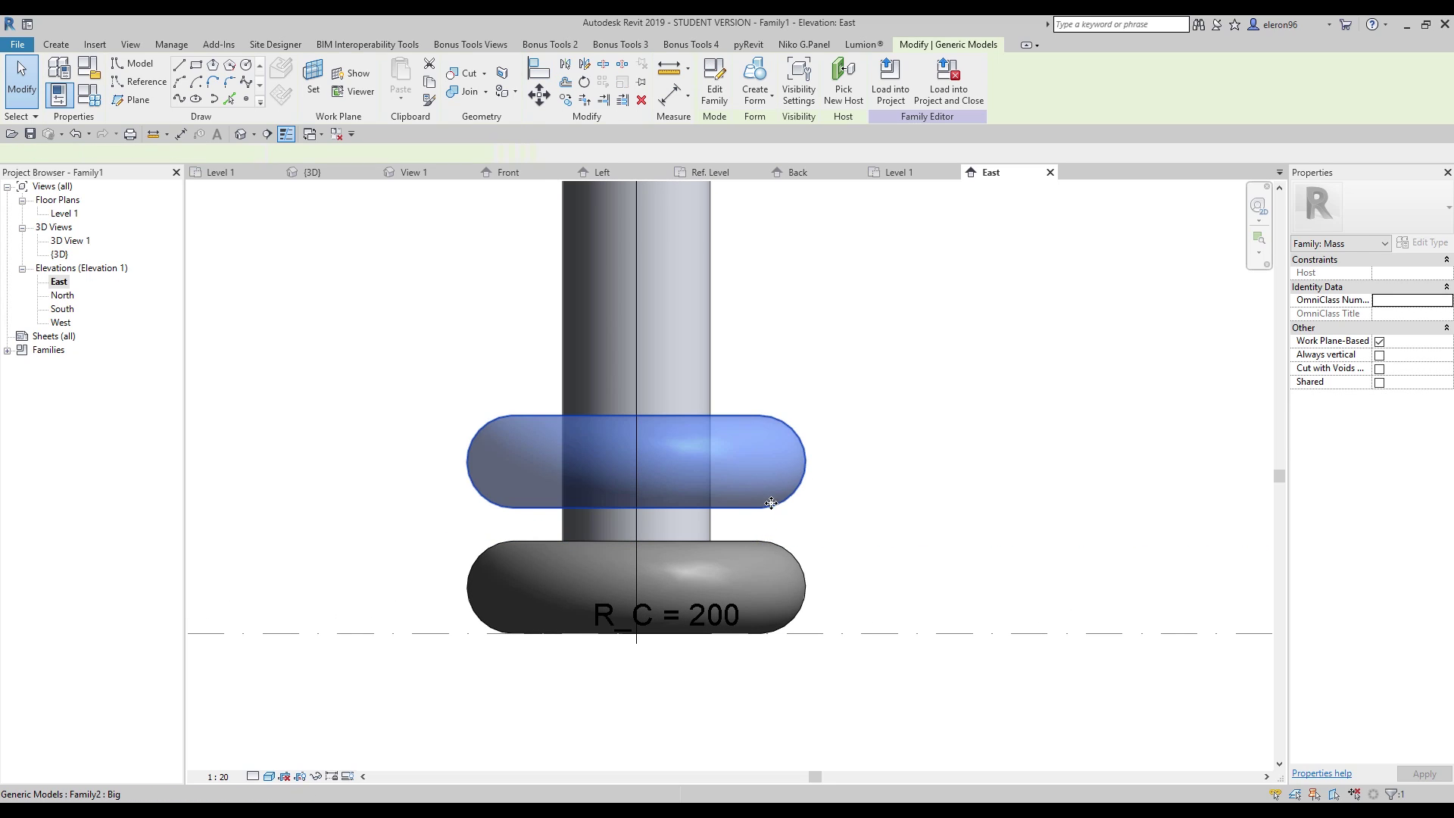
{"action": "left_click", "coordinate": [829, 512]}
{"action": "left_click", "coordinate": [724, 540]}
{"action": "left_click", "coordinate": [736, 417]}
Step: Set the copied Big ring's offset from Level 1 to 250 so it rests on the base ring
{"action": "left_click", "coordinate": [765, 582]}
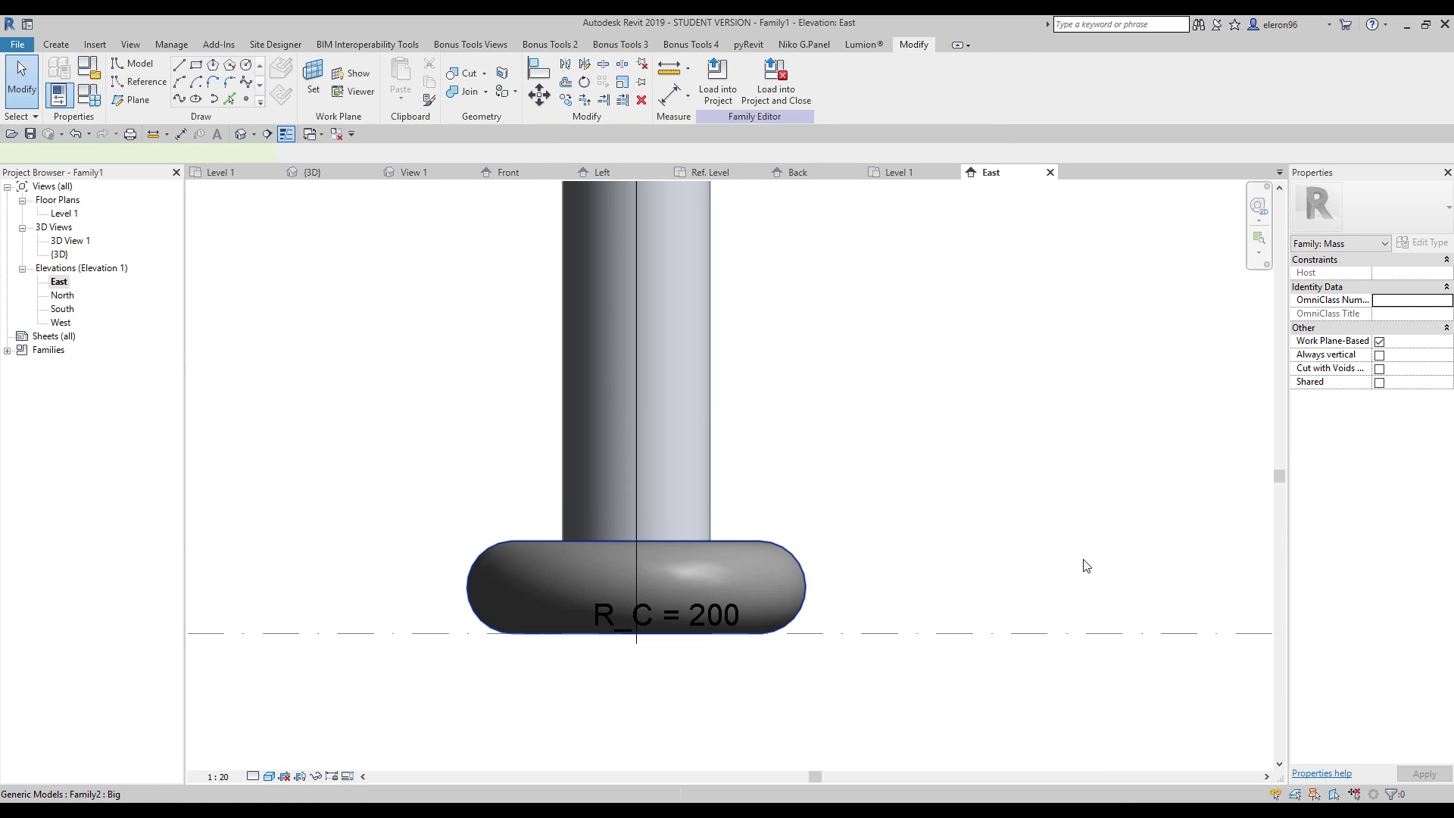
{"action": "left_click", "coordinate": [1401, 303]}
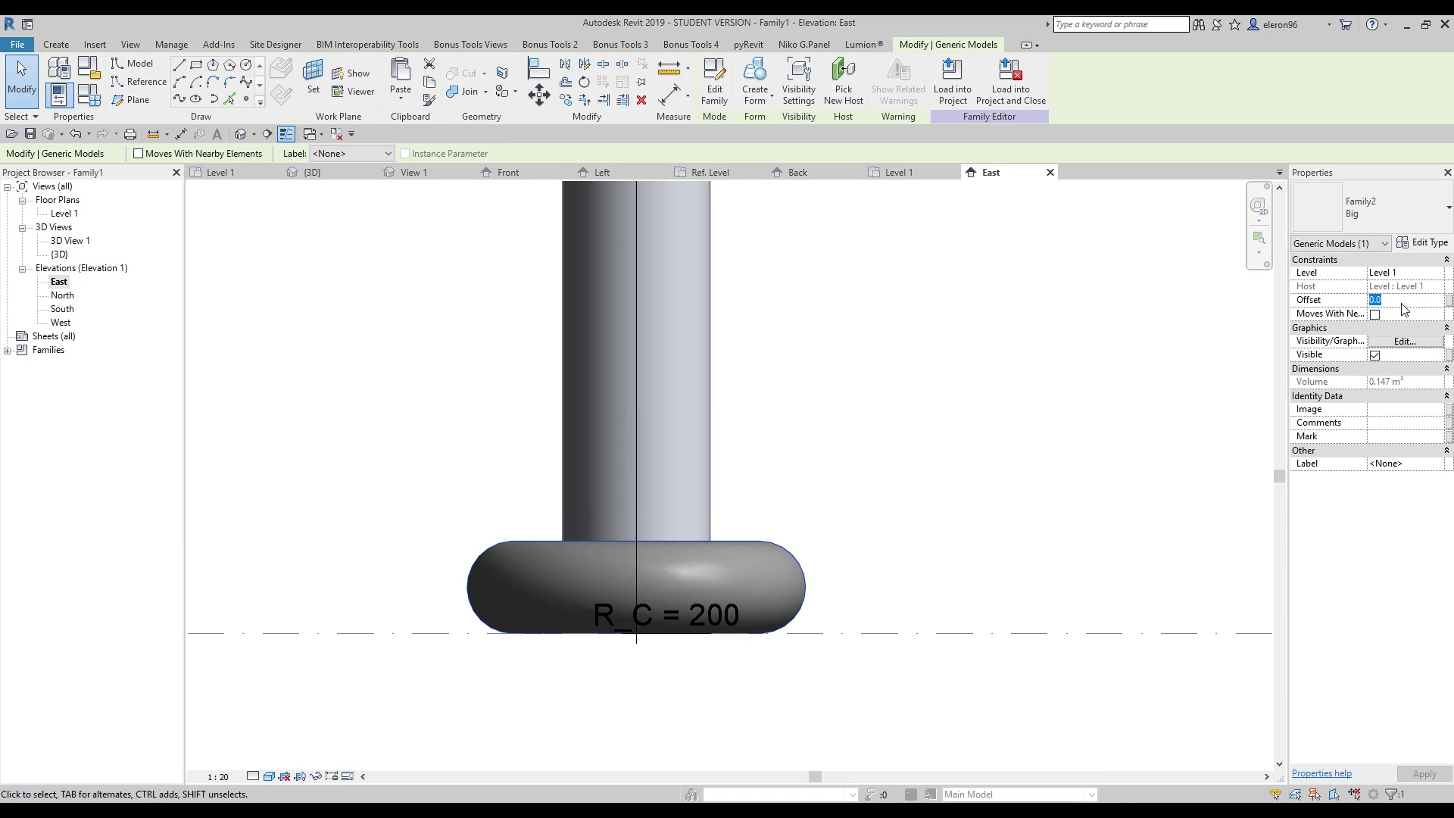
{"action": "key", "text": "Return"}
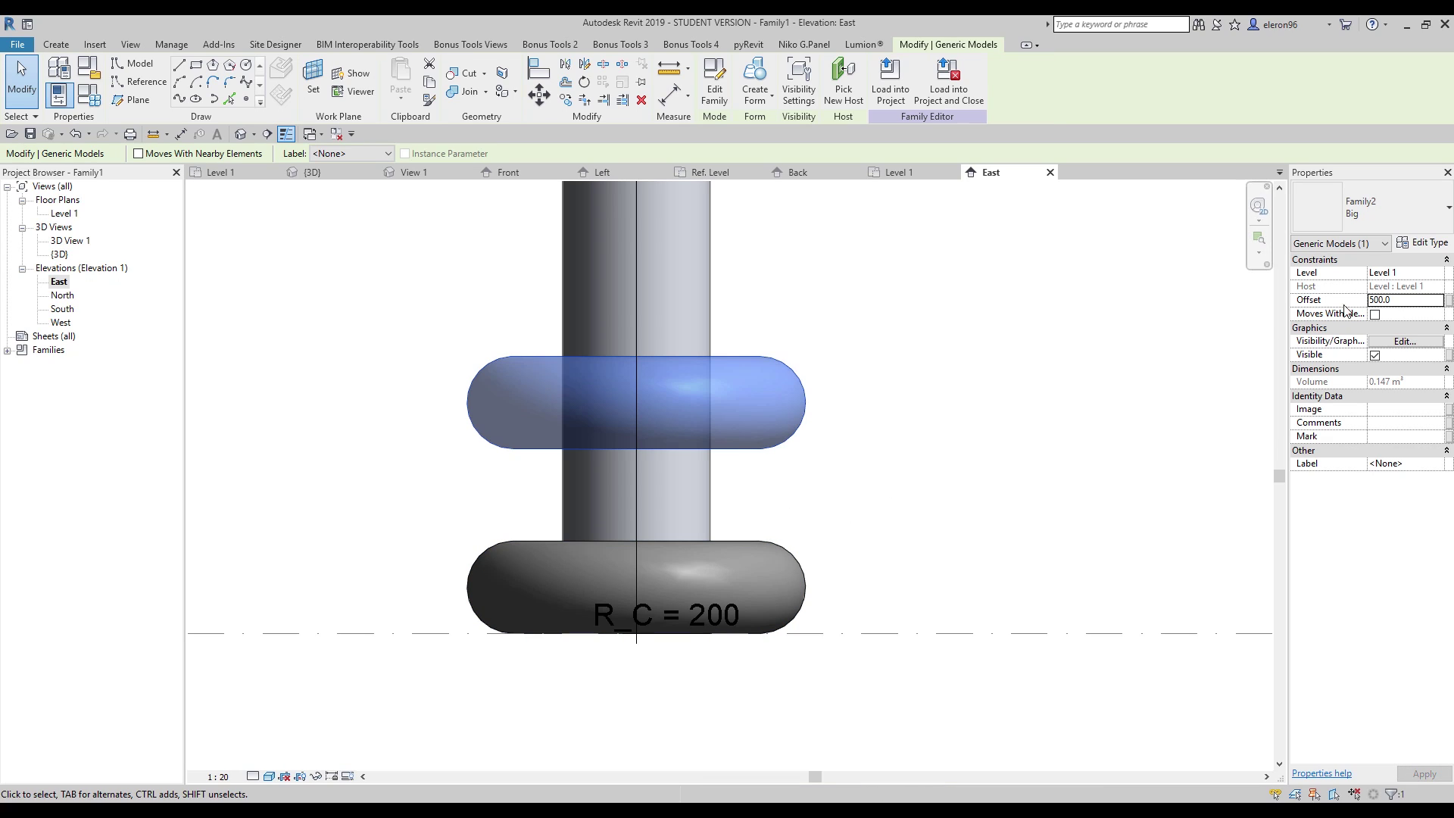
{"action": "left_click", "coordinate": [1416, 299]}
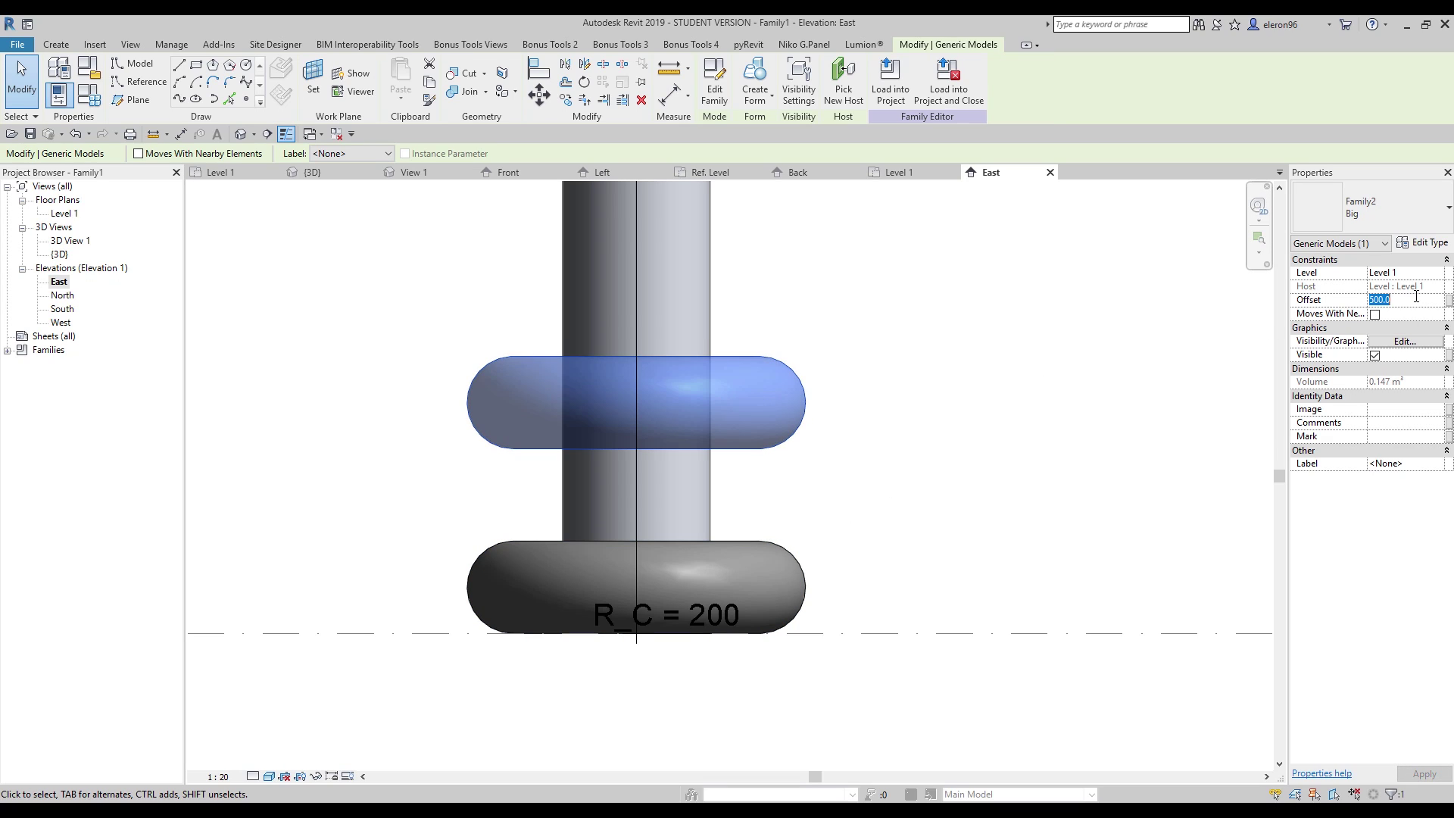
{"action": "left_click", "coordinate": [926, 432]}
{"action": "left_click", "coordinate": [776, 509]}
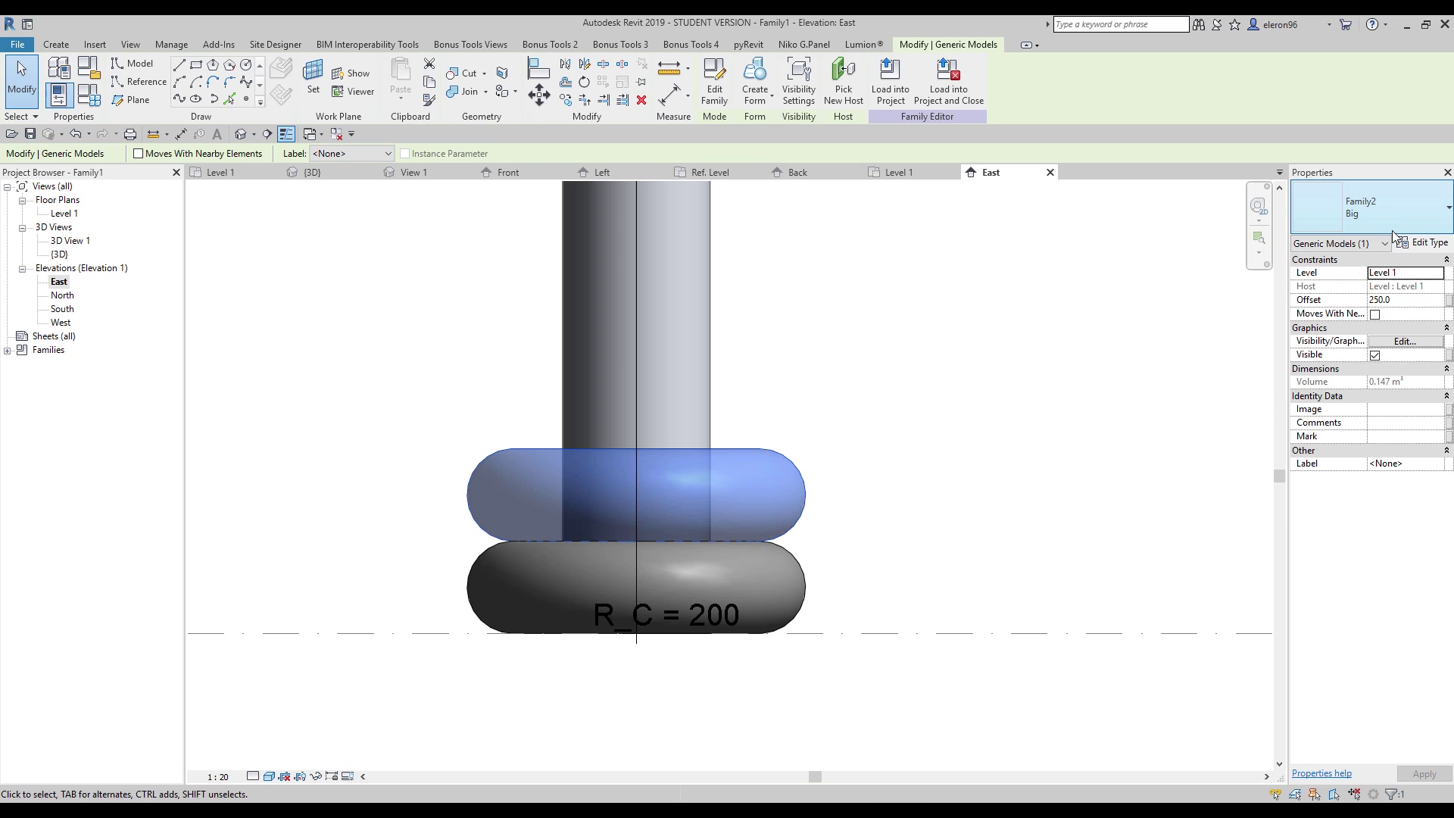
Step: Change the upper ring of the base to the Small type and set that type's H_B_C to 150
{"action": "left_click", "coordinate": [1423, 242]}
{"action": "key", "text": "alt+Down"}
{"action": "key", "text": "Down"}
{"action": "key", "text": "Return"}
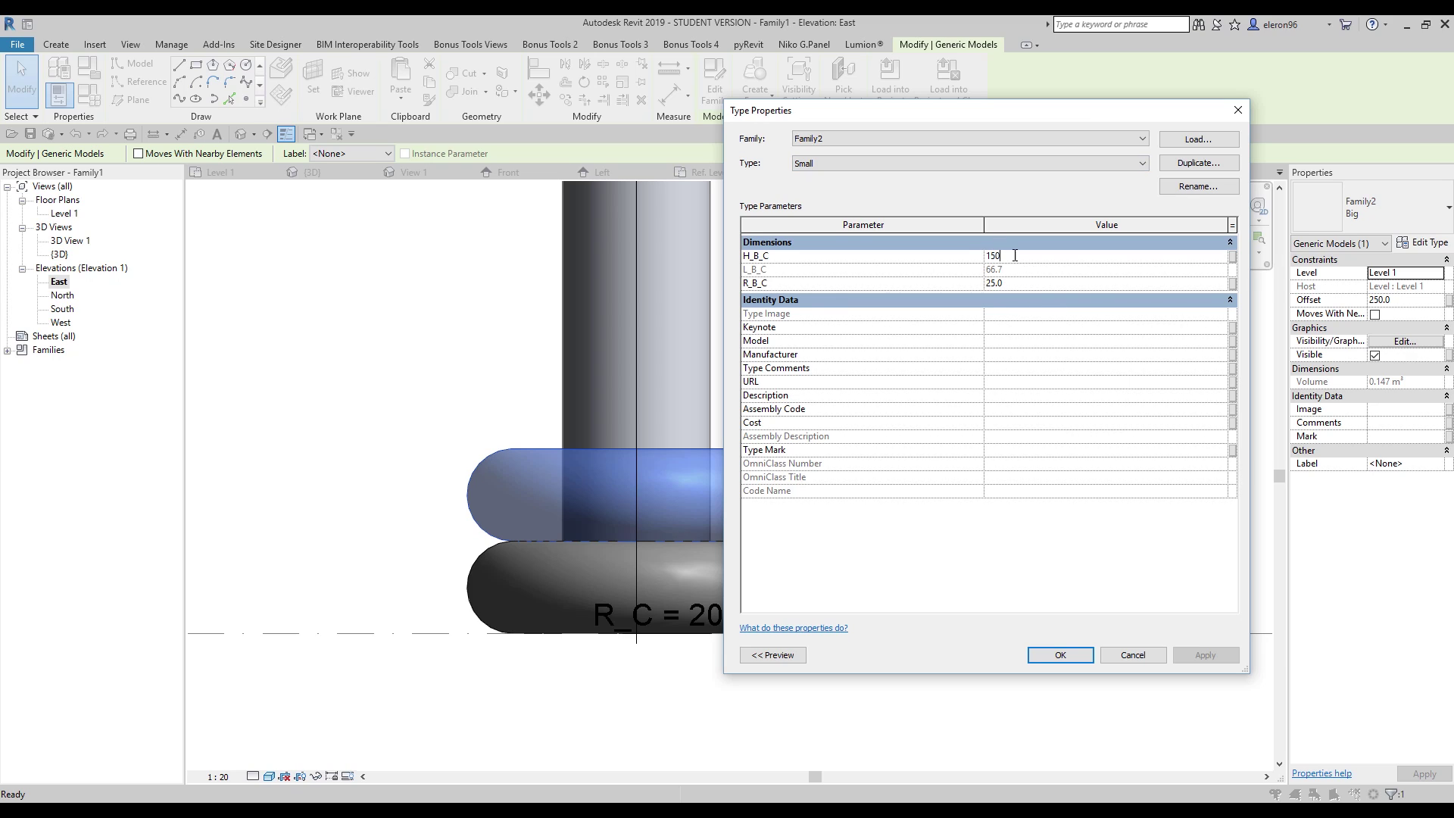
{"action": "left_click", "coordinate": [1060, 655]}
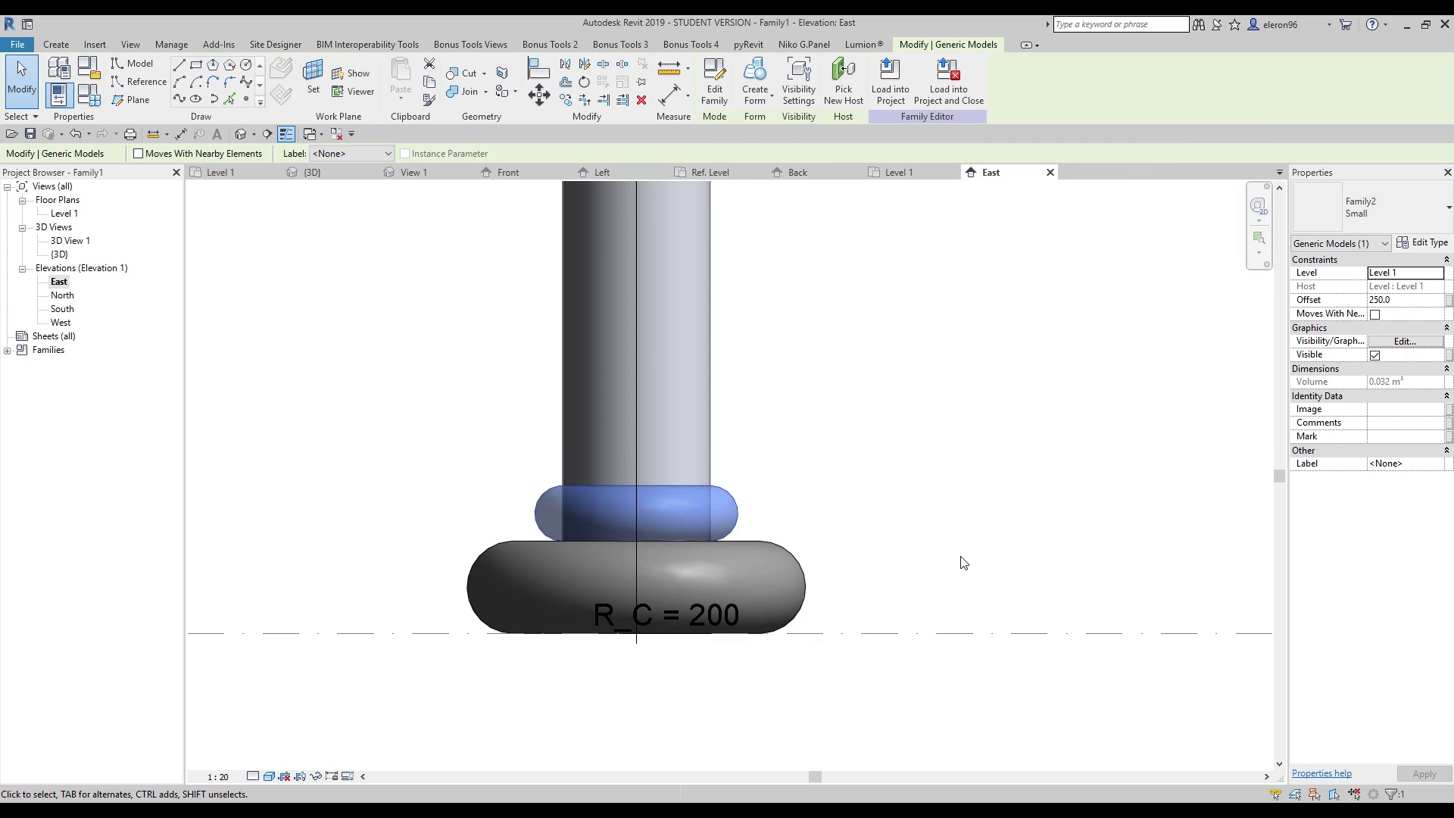
{"action": "left_click", "coordinate": [874, 400]}
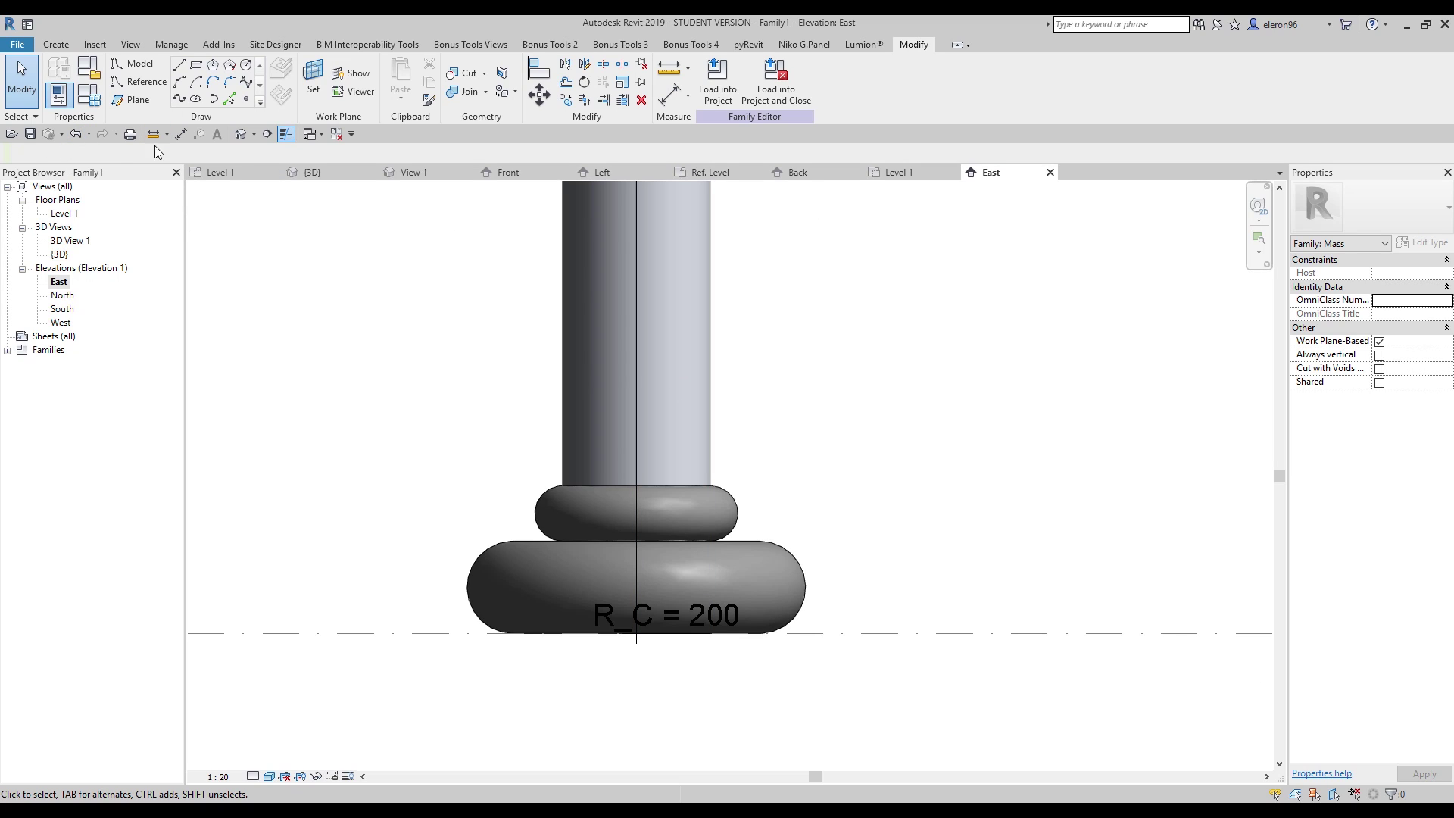
Step: Inspect the two stacked base rings and the whole shaft in the 3D view, and return to the East elevation
{"action": "left_click", "coordinate": [233, 139]}
{"action": "middle_click_drag", "start_coordinate": [765, 583], "coordinate": [757, 489], "text": "shift"}
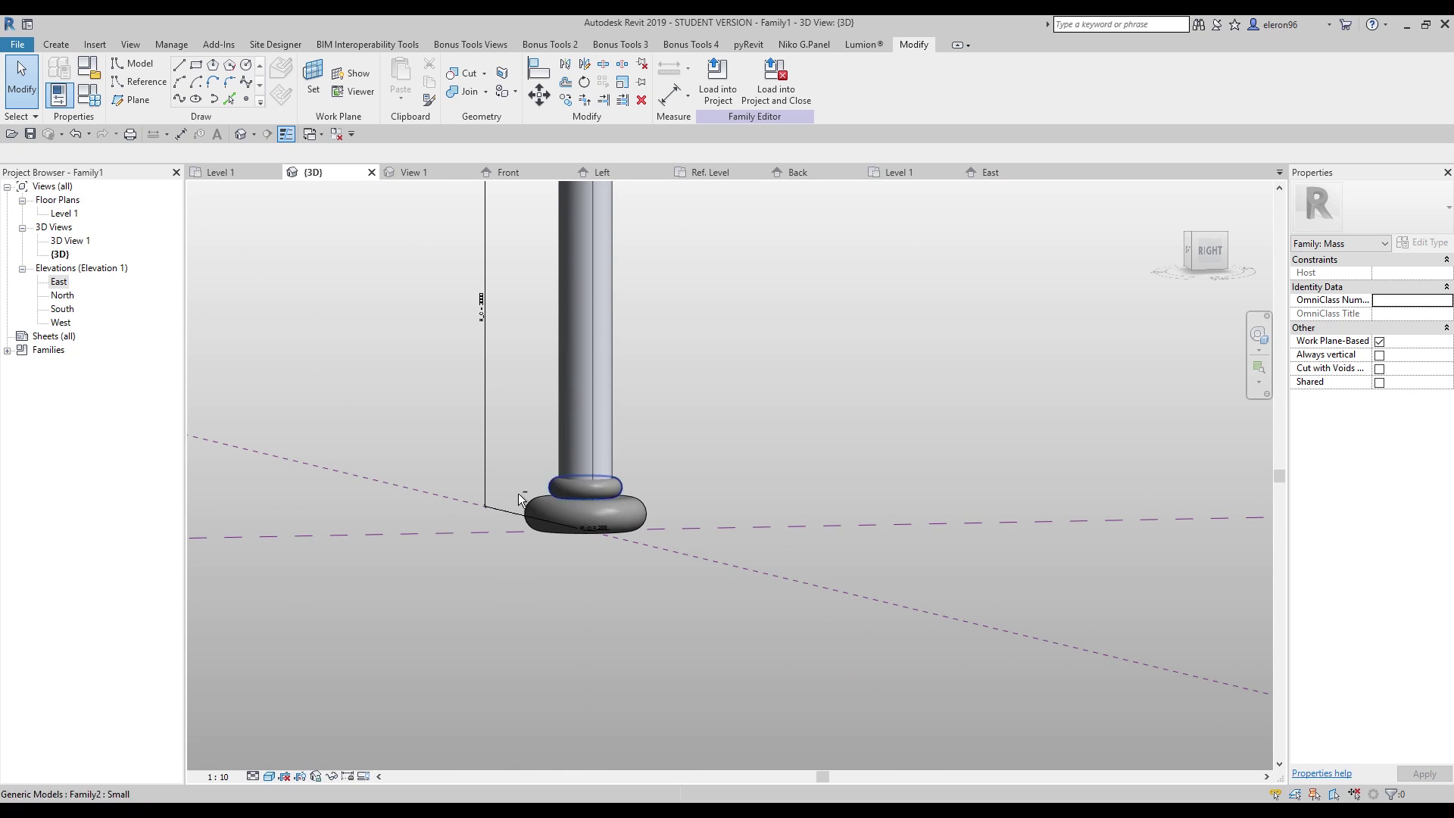
{"action": "scroll", "coordinate": [623, 512], "scroll_direction": "up", "scroll_amount": 3}
{"action": "scroll", "coordinate": [832, 451], "scroll_direction": "up", "scroll_amount": 1}
{"action": "scroll", "coordinate": [825, 484], "scroll_direction": "down", "scroll_amount": 4}
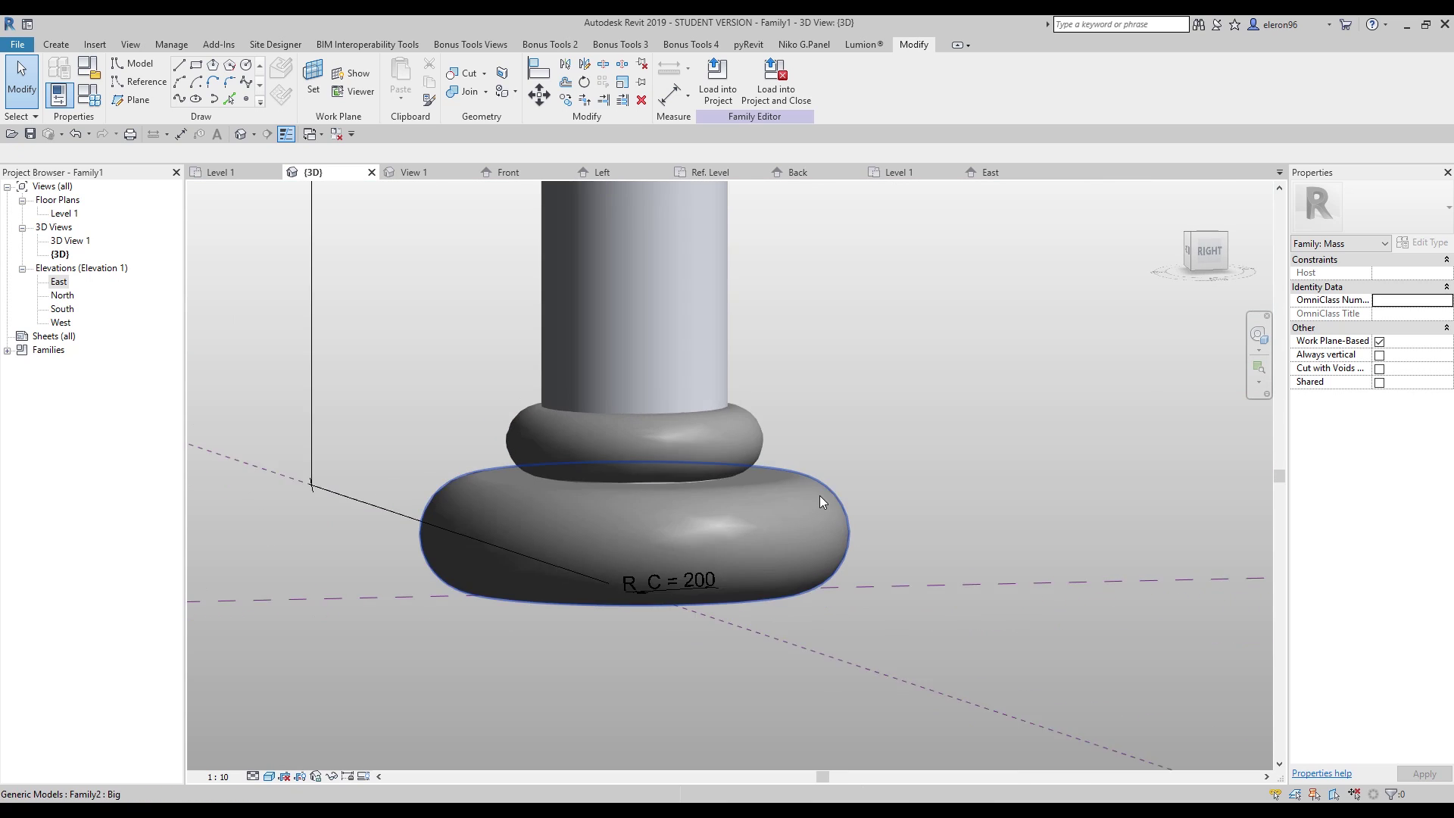
{"action": "scroll", "coordinate": [842, 465], "scroll_direction": "down", "scroll_amount": 3}
{"action": "middle_click_drag", "start_coordinate": [819, 504], "coordinate": [689, 409], "text": "shift"}
{"action": "scroll", "coordinate": [689, 409], "scroll_direction": "up", "scroll_amount": 5}
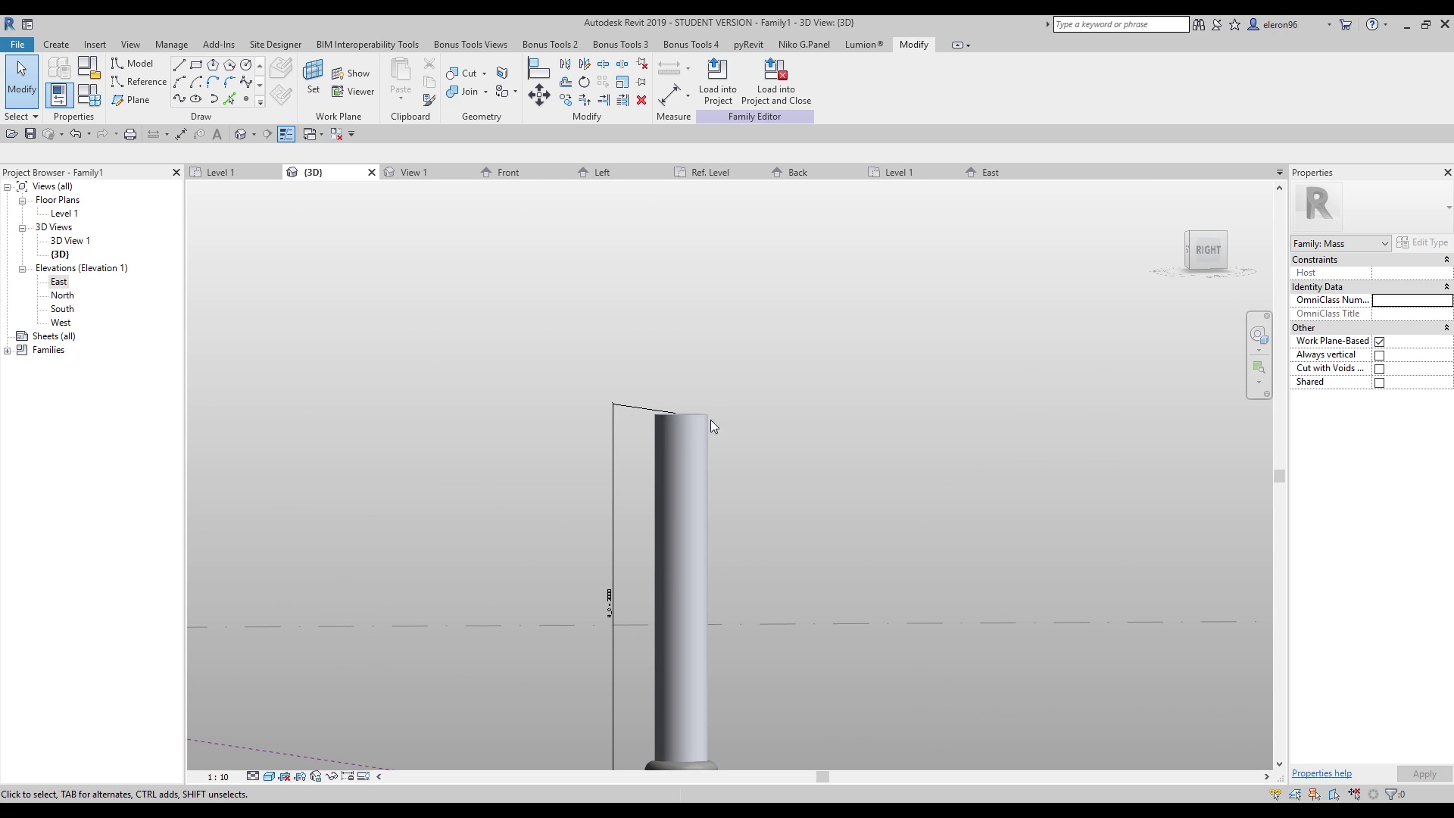
{"action": "middle_click_drag", "start_coordinate": [828, 552], "coordinate": [818, 393]}
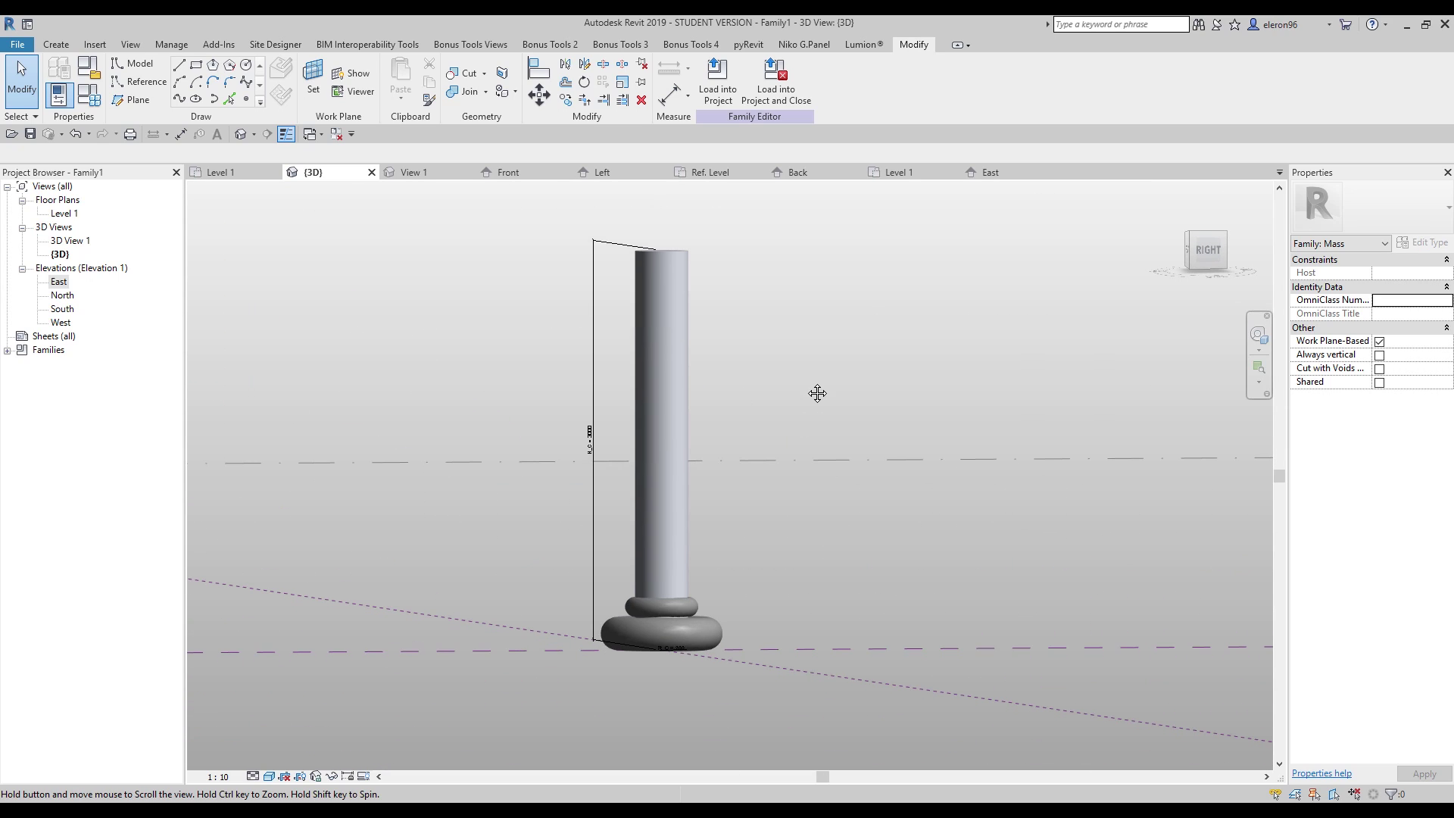
{"action": "left_click", "coordinate": [699, 636]}
{"action": "left_click", "coordinate": [717, 534]}
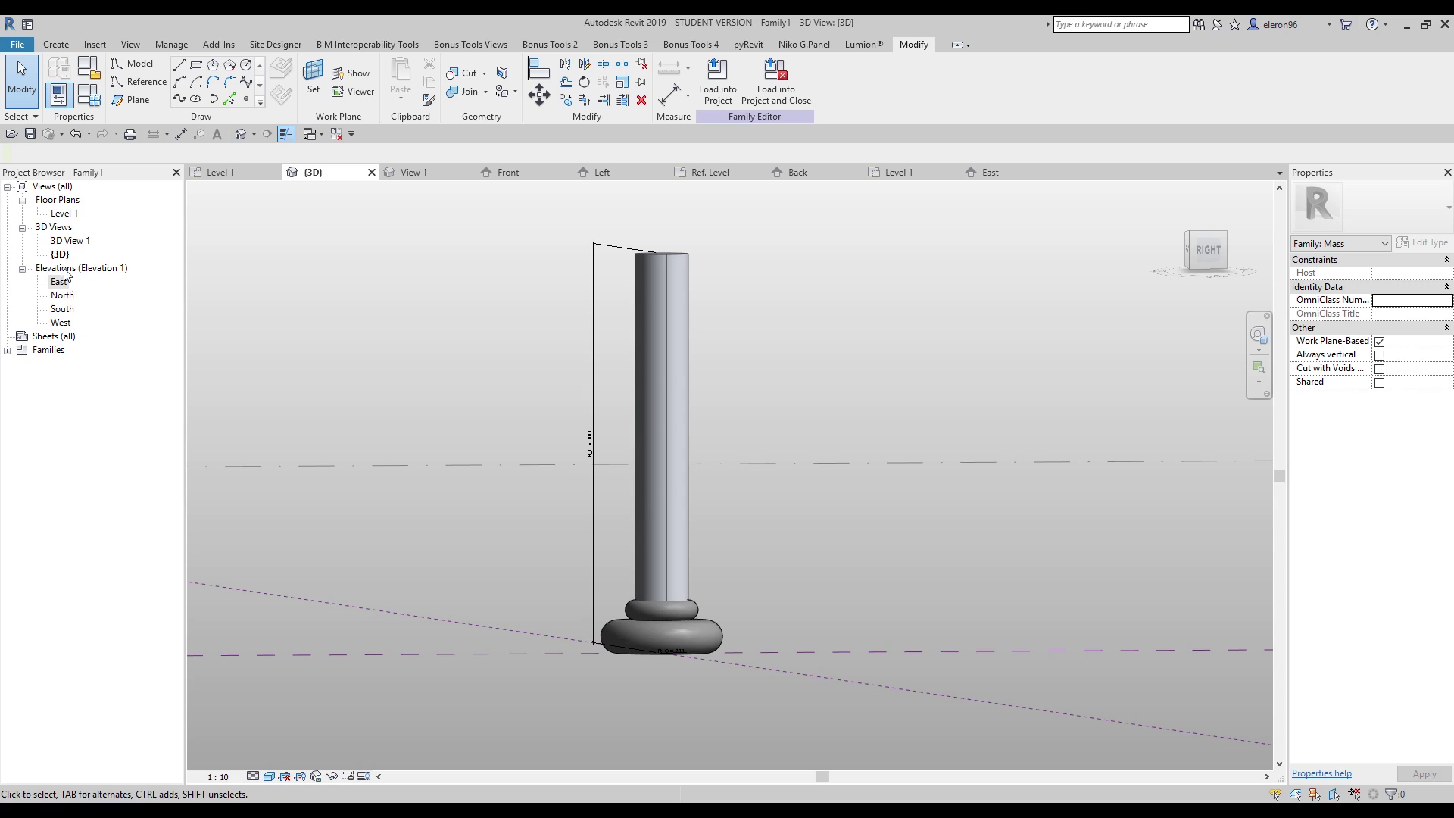
{"action": "double_click", "coordinate": [59, 283]}
Step: Try to mirror a copy of both base rings to the shaft's upper end about a horizontal axis at mid-height
{"action": "left_click", "coordinate": [659, 522]}
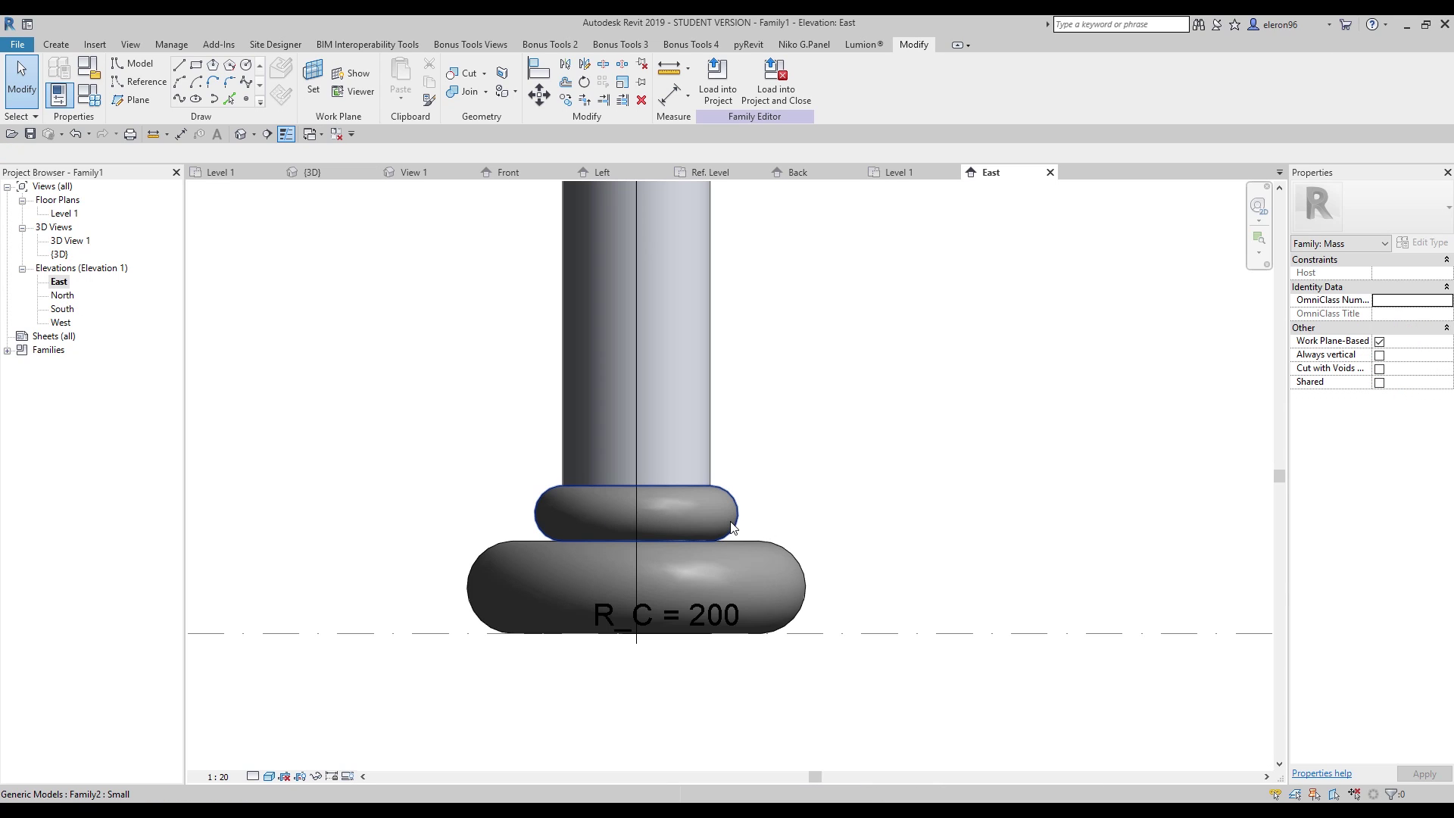
{"action": "left_click", "coordinate": [742, 578], "text": "ctrl"}
{"action": "scroll", "coordinate": [789, 559], "scroll_direction": "down", "scroll_amount": 4}
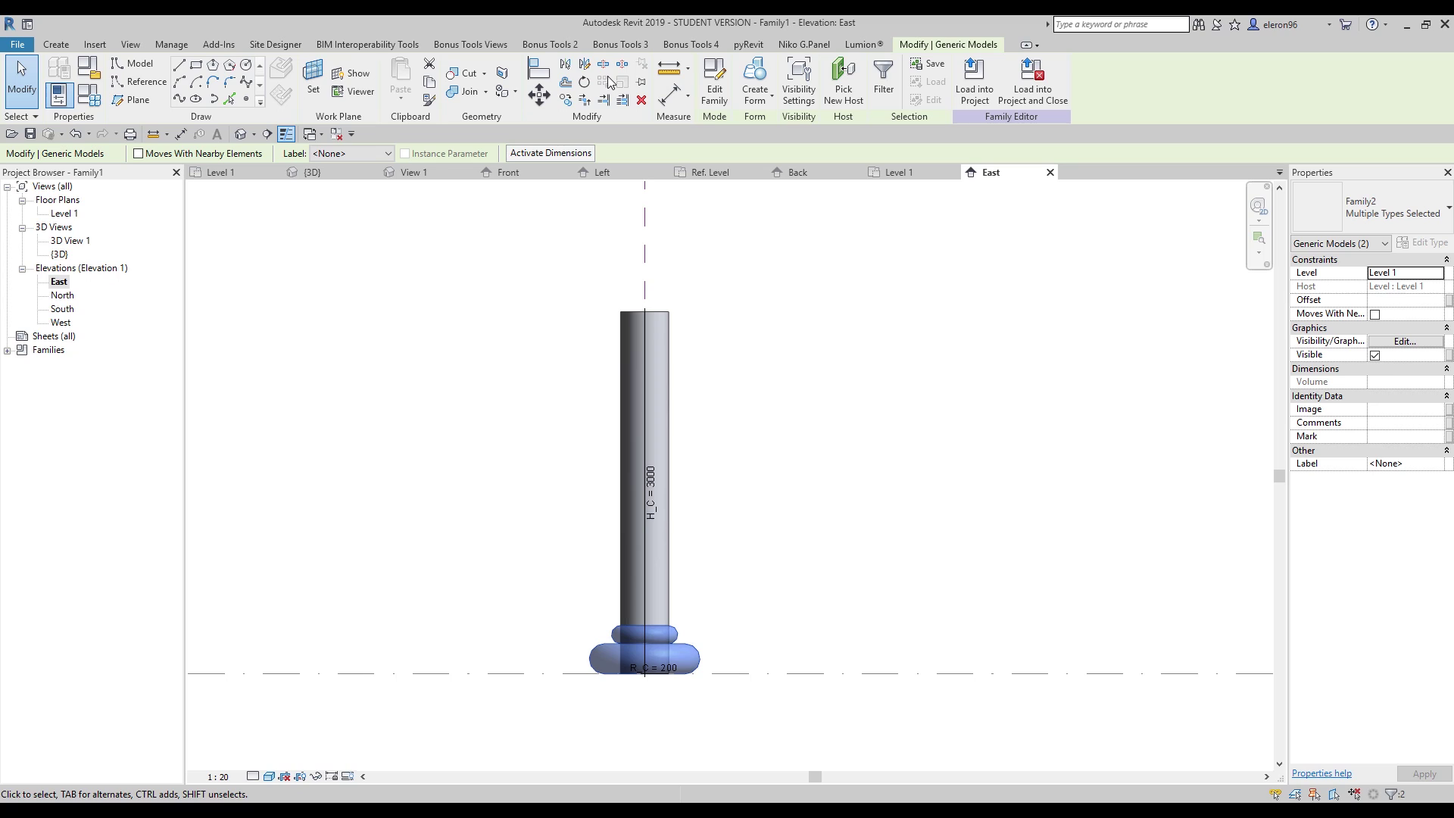
{"action": "left_click", "coordinate": [584, 67]}
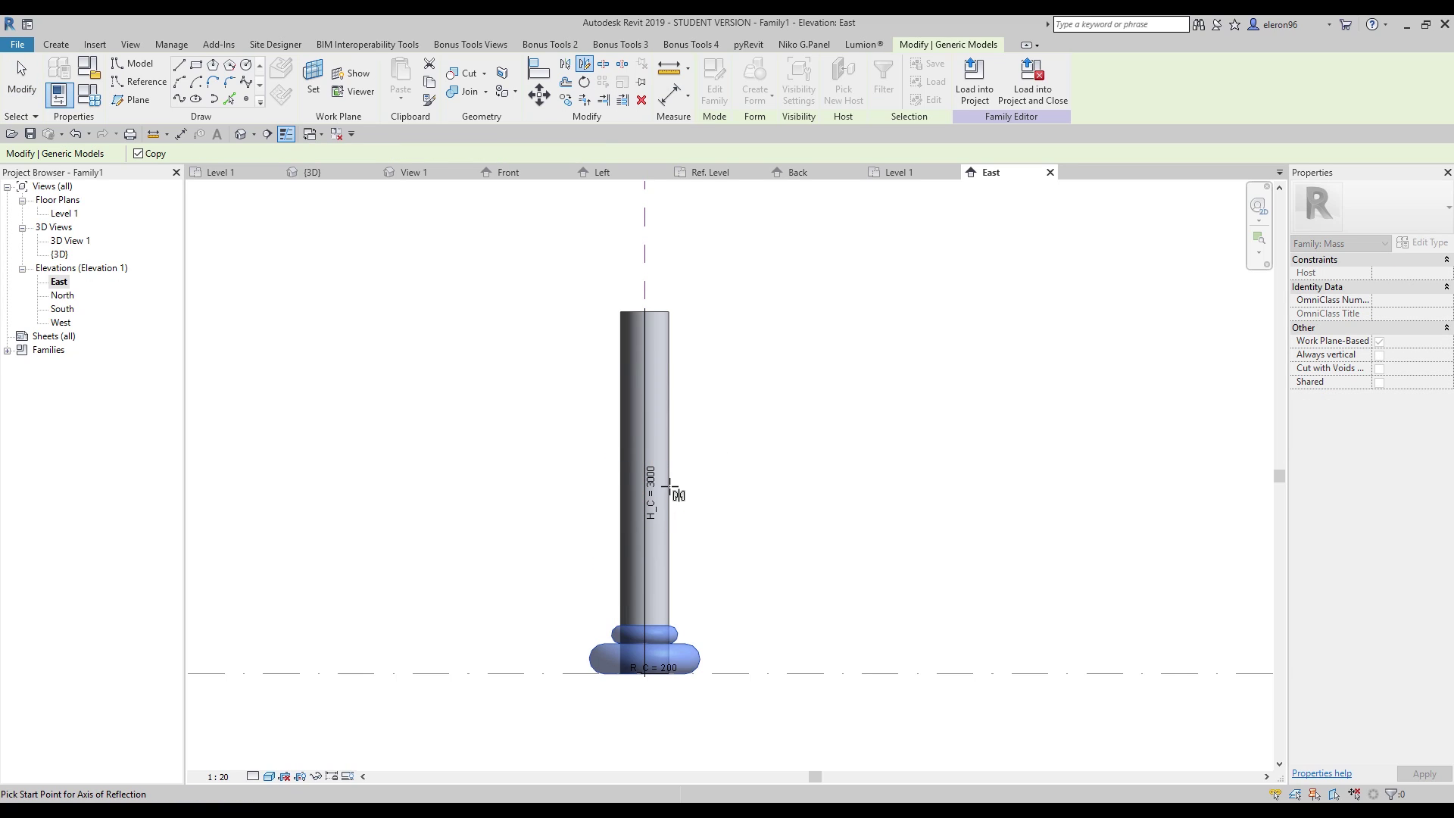
{"action": "left_click", "coordinate": [901, 496]}
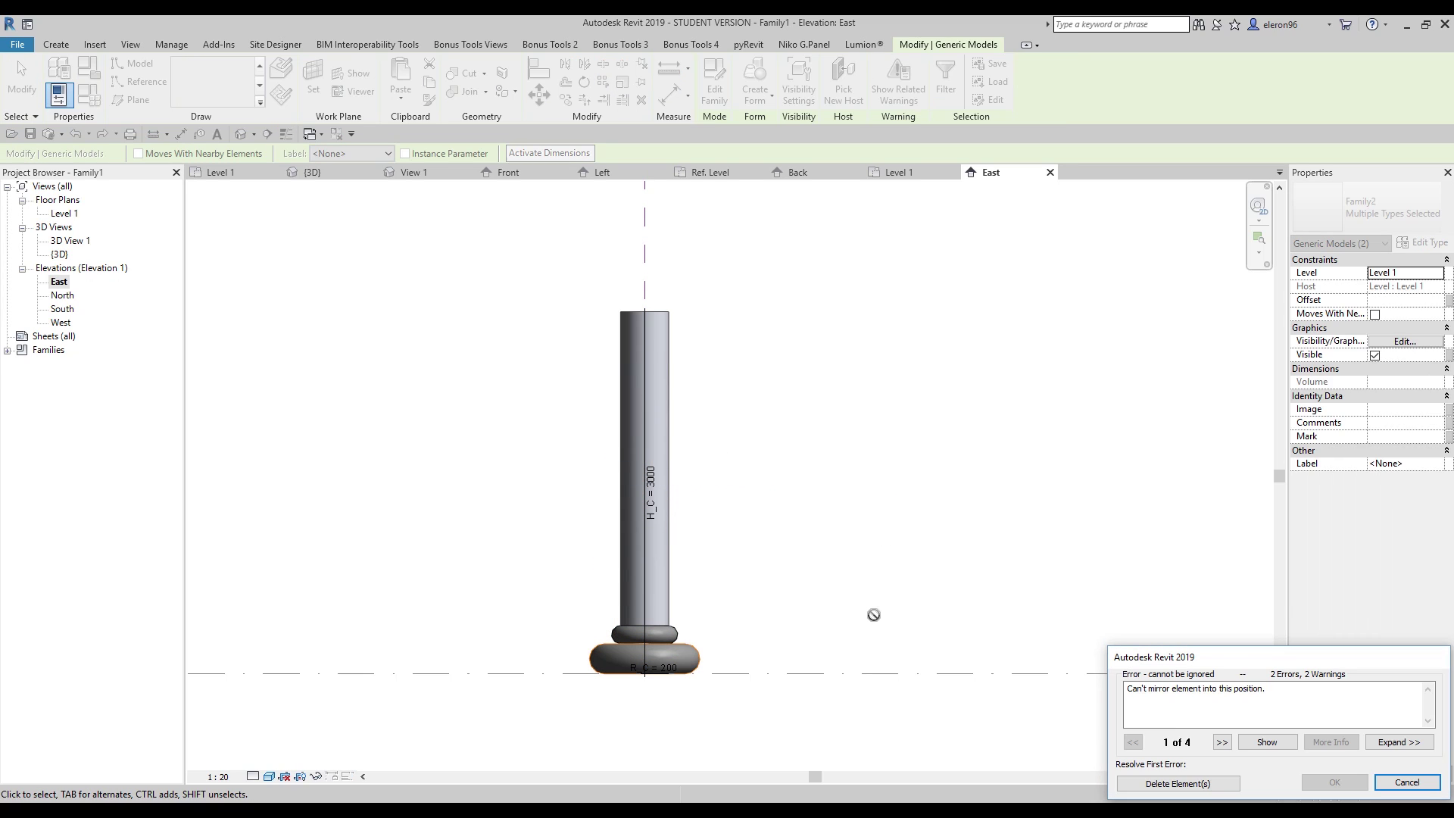
{"action": "left_click", "coordinate": [1201, 783]}
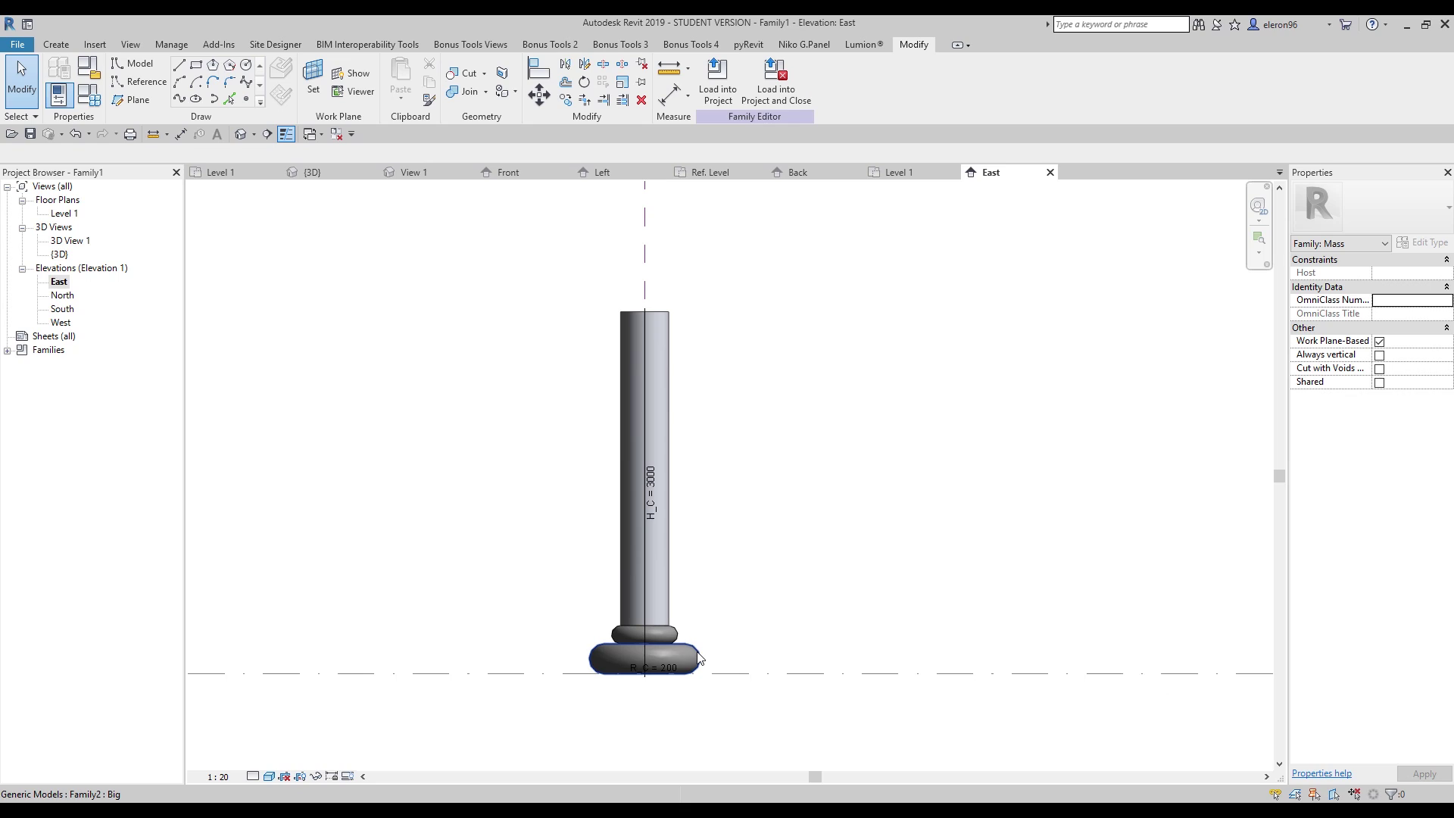
Step: Copy the base Big ring up to just below the shaft's upper end
{"action": "left_click", "coordinate": [661, 659]}
{"action": "left_click", "coordinate": [567, 101]}
{"action": "left_click", "coordinate": [571, 598]}
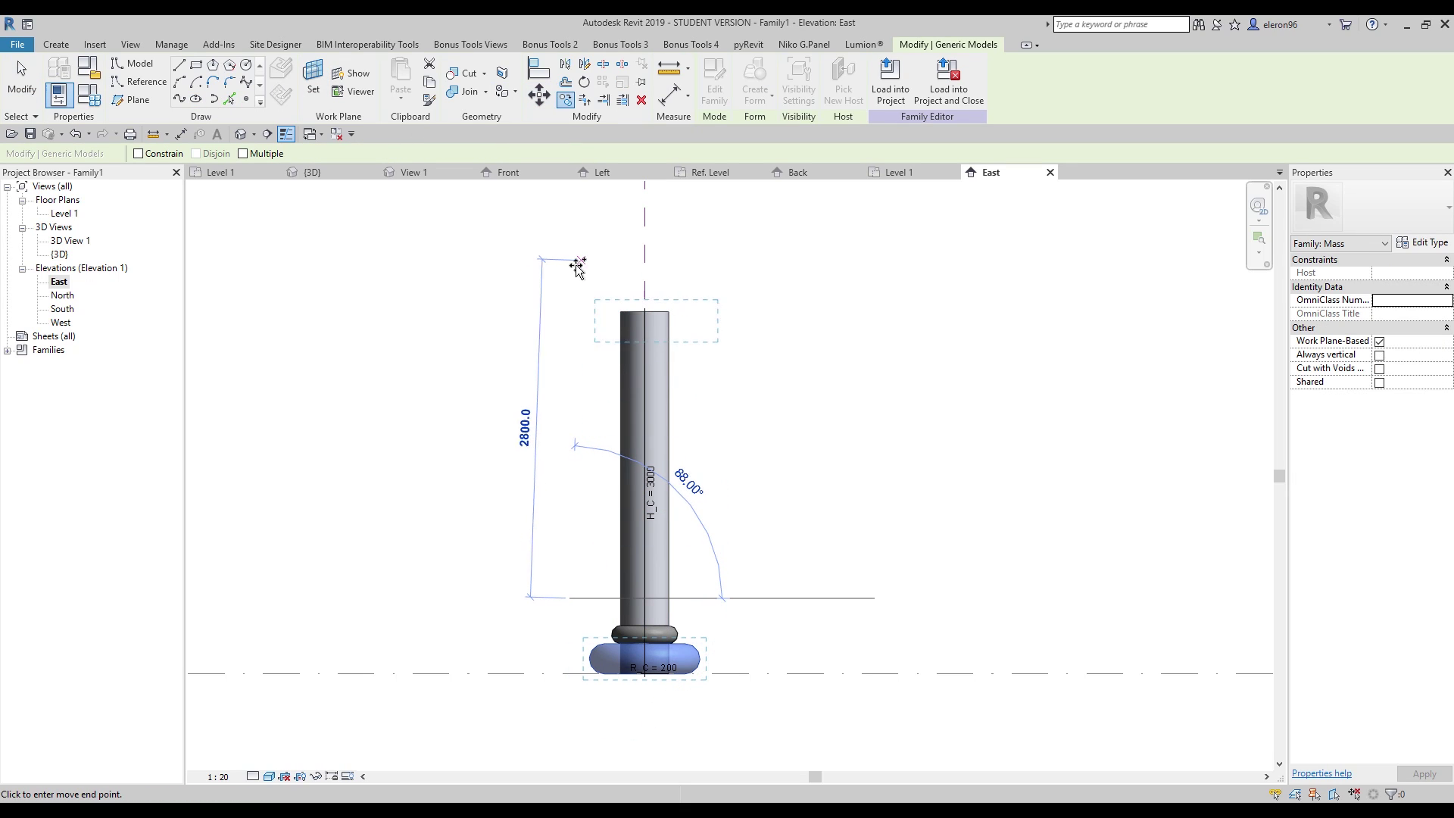
{"action": "left_click", "coordinate": [568, 276]}
Step: Align the top edge of the copied Big ring with the shaft's top edge
{"action": "scroll", "coordinate": [656, 303], "scroll_direction": "up", "scroll_amount": 1}
{"action": "scroll", "coordinate": [656, 303], "scroll_direction": "up", "scroll_amount": 3}
{"action": "key", "text": "a"}
{"action": "key", "text": "l"}
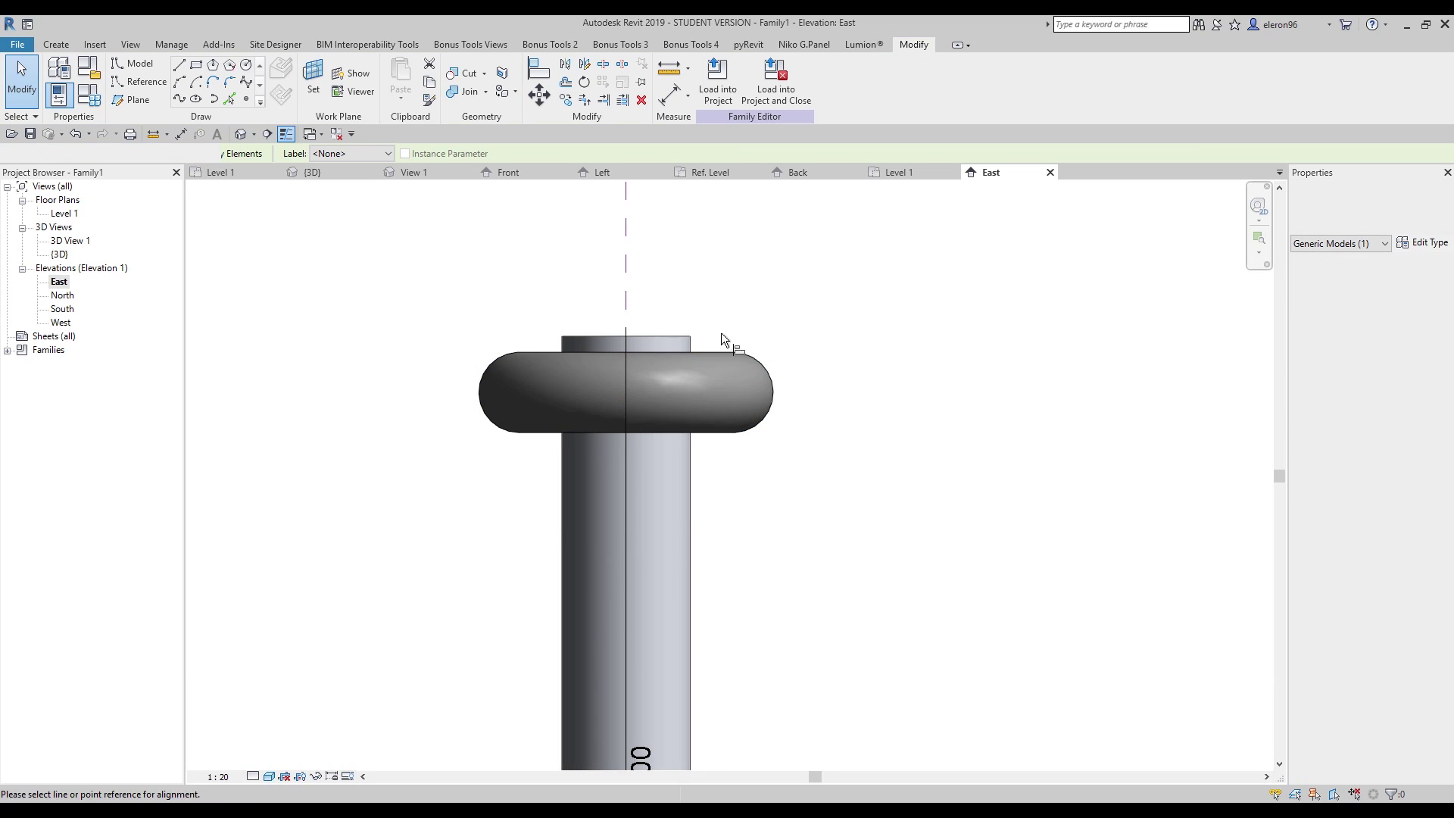
{"action": "left_click", "coordinate": [662, 337]}
{"action": "left_click", "coordinate": [666, 351]}
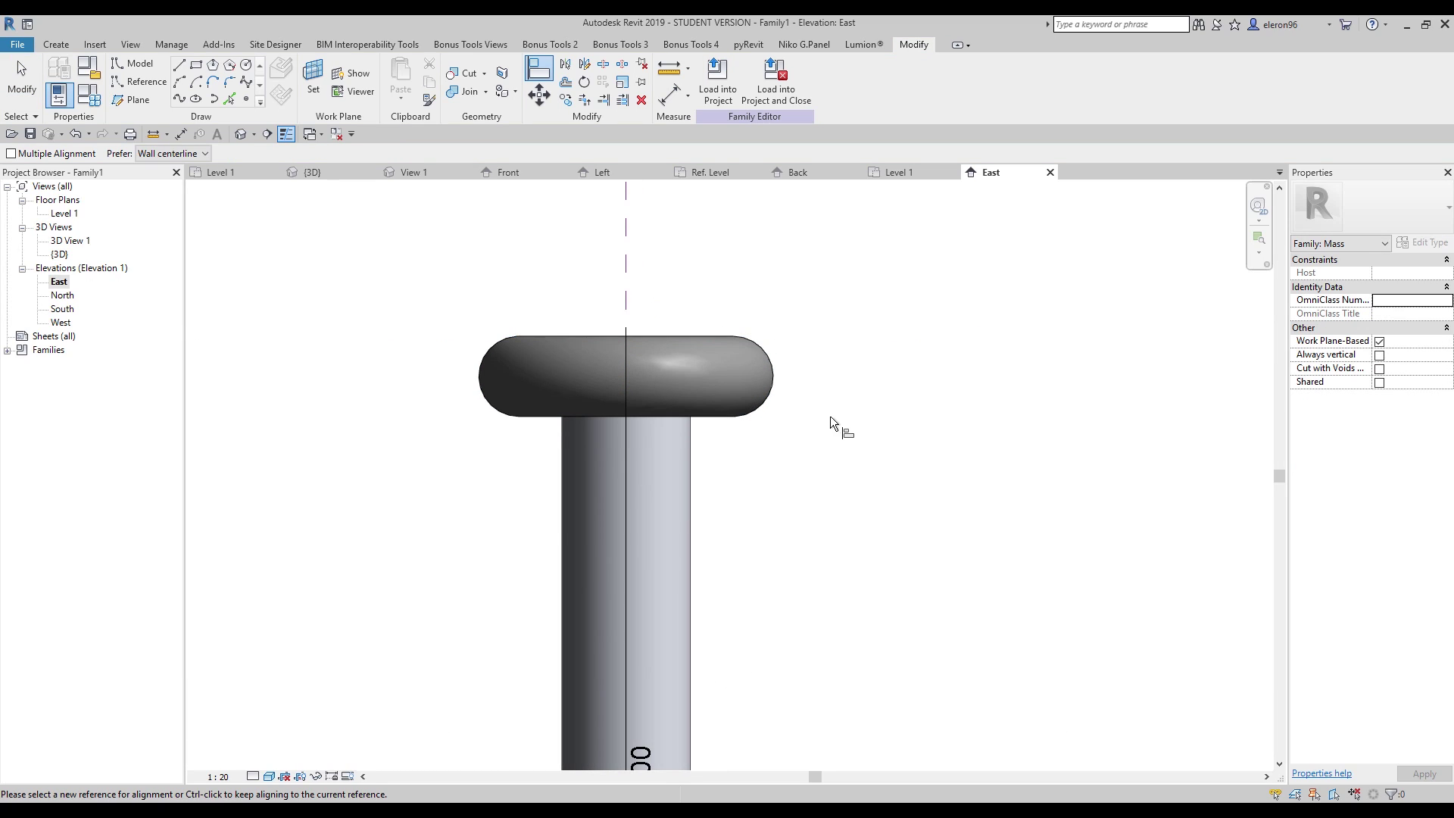
{"action": "key", "text": "Escape"}
Step: Copy the Small ring straight up the shaft by about 2340 mm, just under the top Big ring
{"action": "scroll", "coordinate": [830, 423], "scroll_direction": "down", "scroll_amount": 3}
{"action": "middle_click_drag", "start_coordinate": [821, 526], "coordinate": [712, 517]}
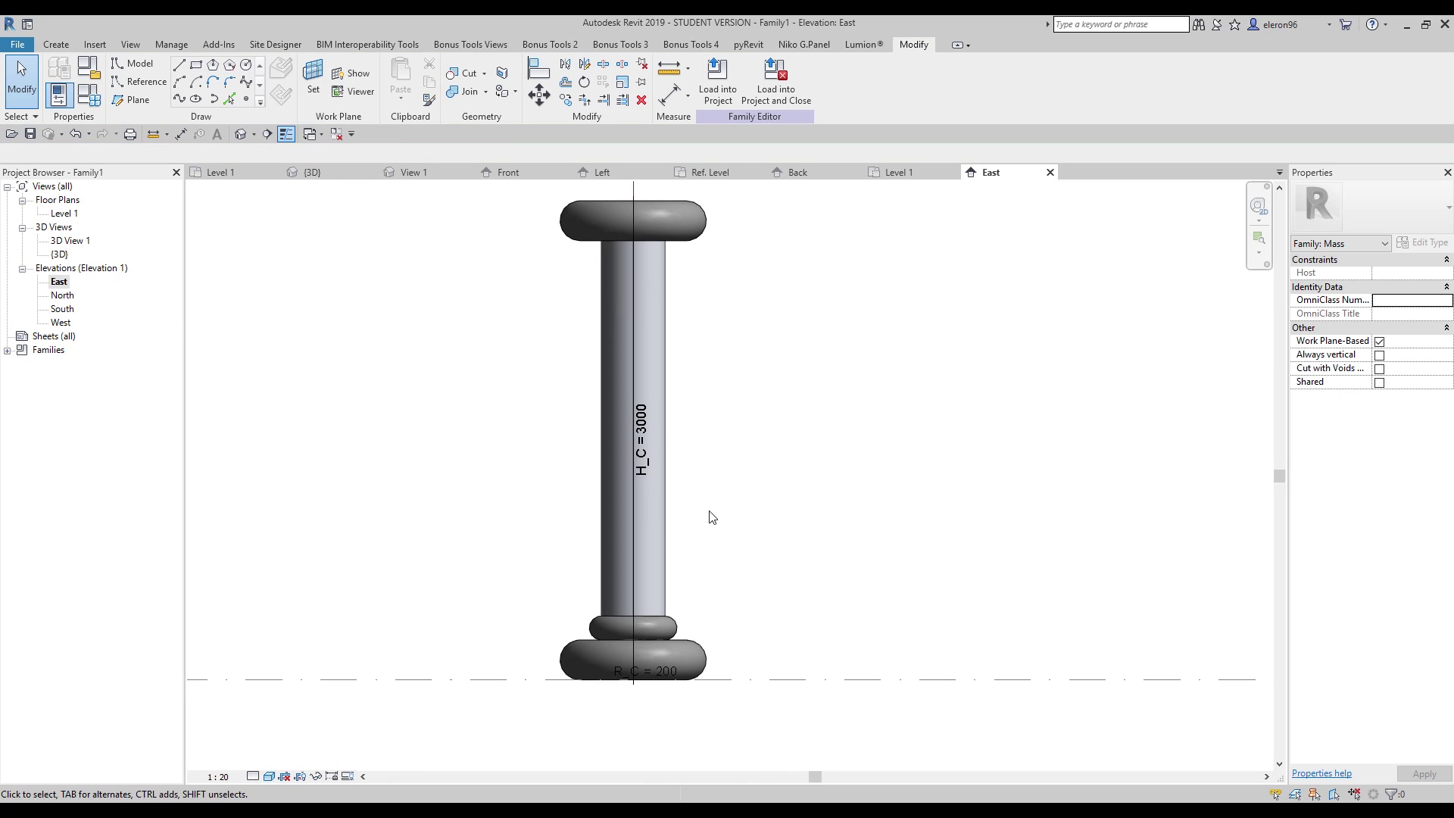
{"action": "left_click", "coordinate": [663, 612]}
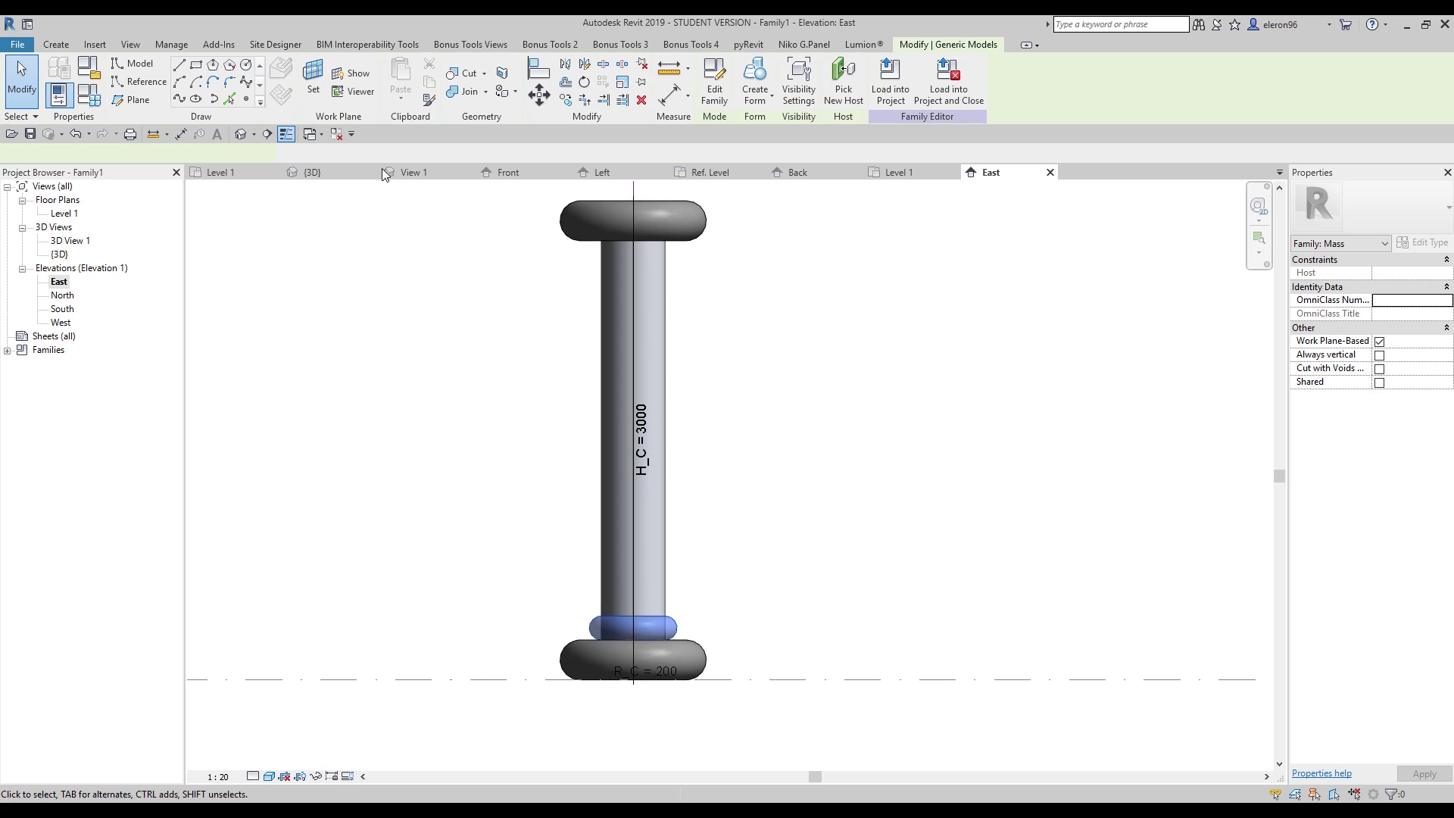
{"action": "left_click", "coordinate": [539, 94]}
{"action": "left_click", "coordinate": [749, 634]}
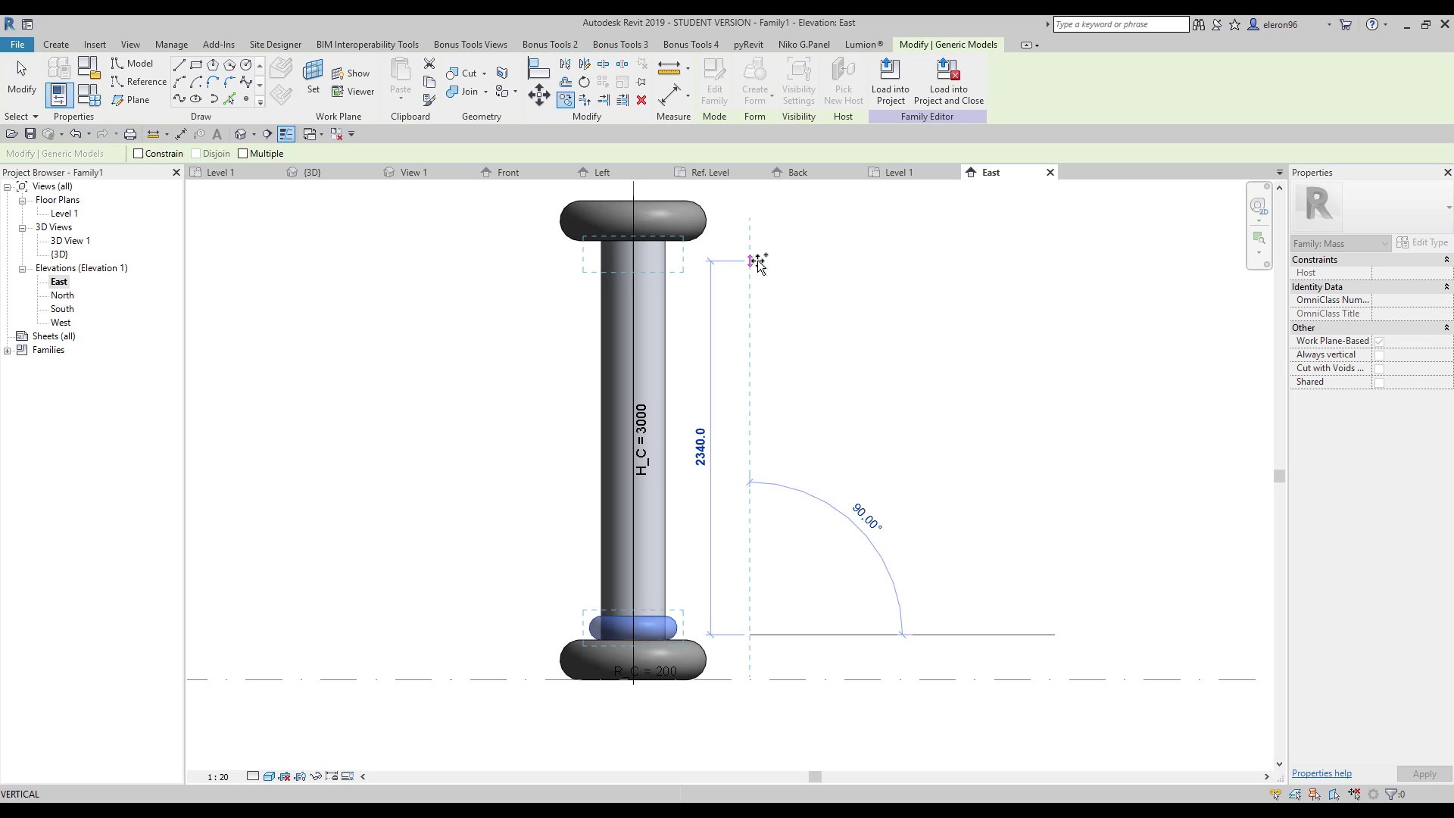
{"action": "left_click", "coordinate": [757, 261]}
Step: Copy the upper Small ring against the underside of the top Big ring and select the lower duplicate
{"action": "scroll", "coordinate": [707, 244], "scroll_direction": "up", "scroll_amount": 5}
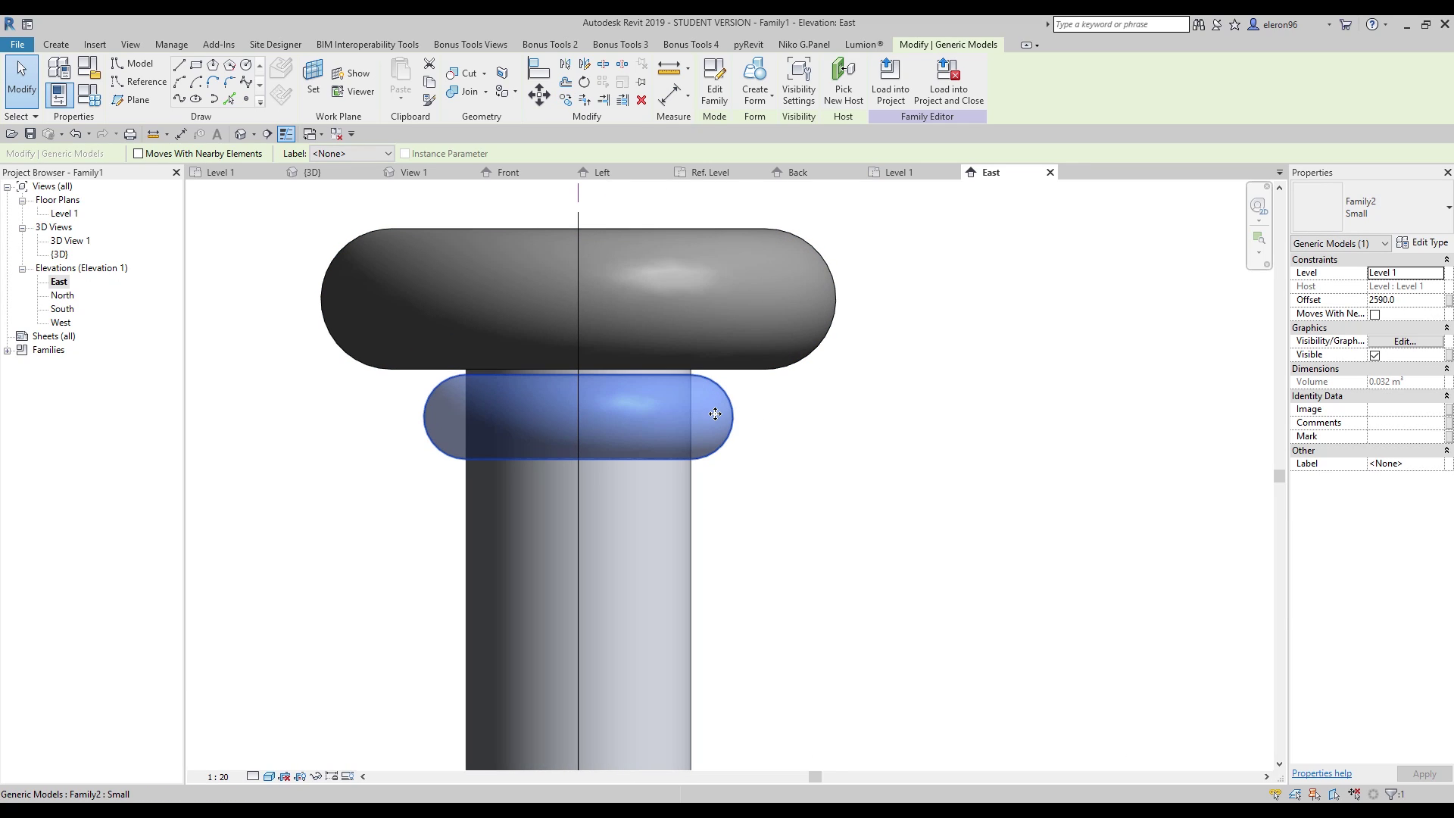
{"action": "left_click", "coordinate": [564, 102]}
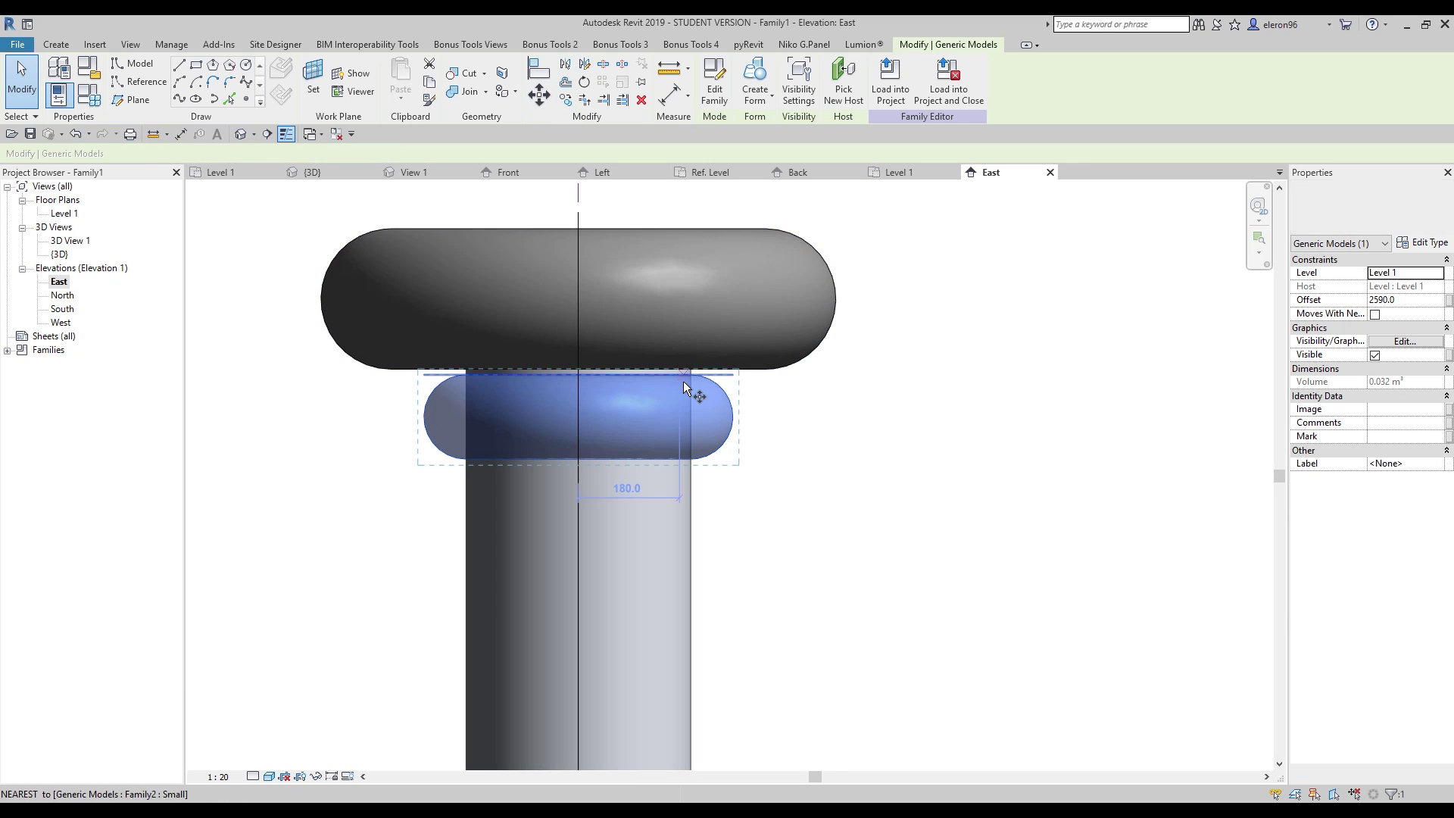
{"action": "left_click", "coordinate": [680, 371]}
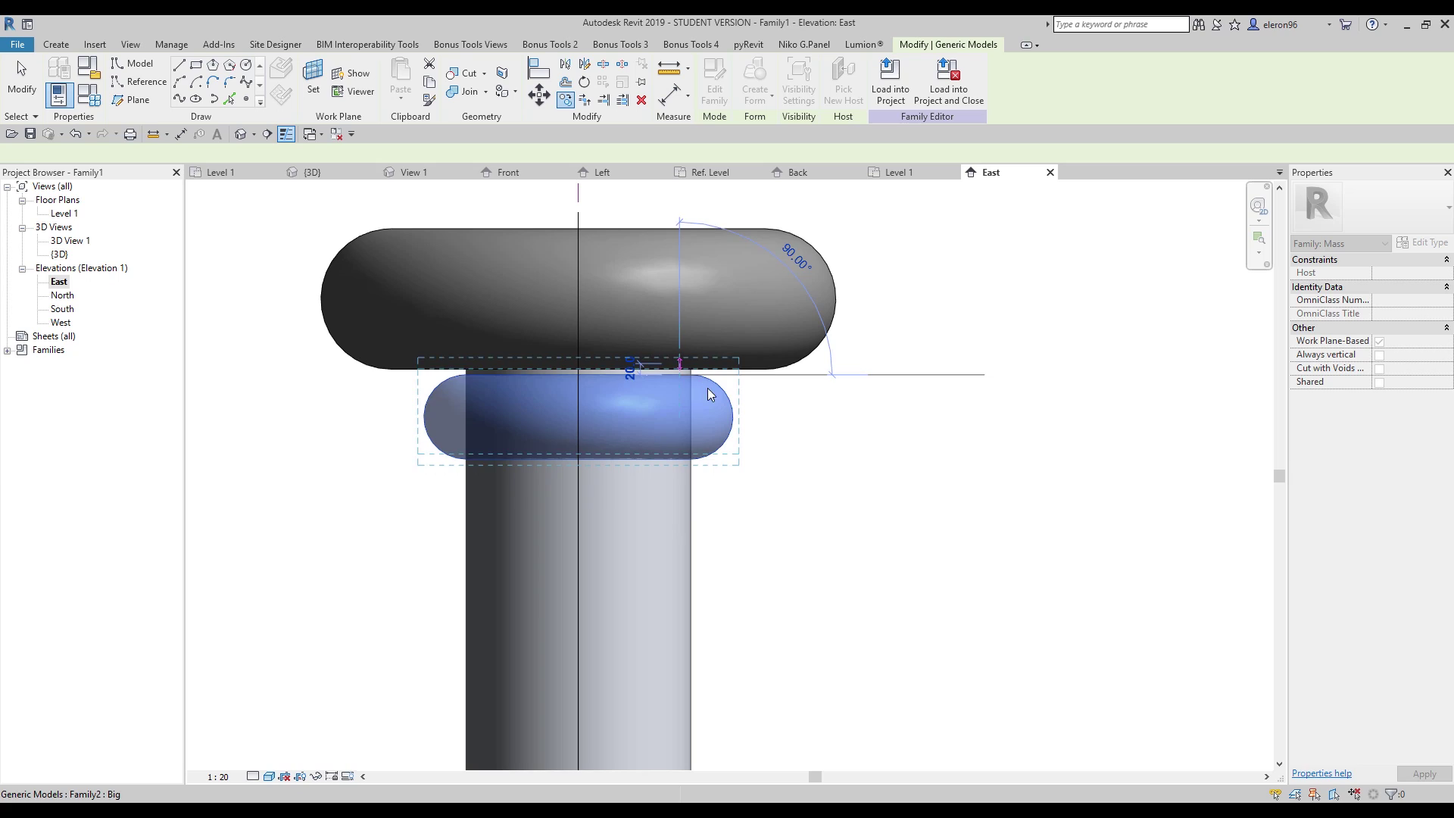
{"action": "left_click", "coordinate": [703, 390]}
{"action": "left_click", "coordinate": [680, 457]}
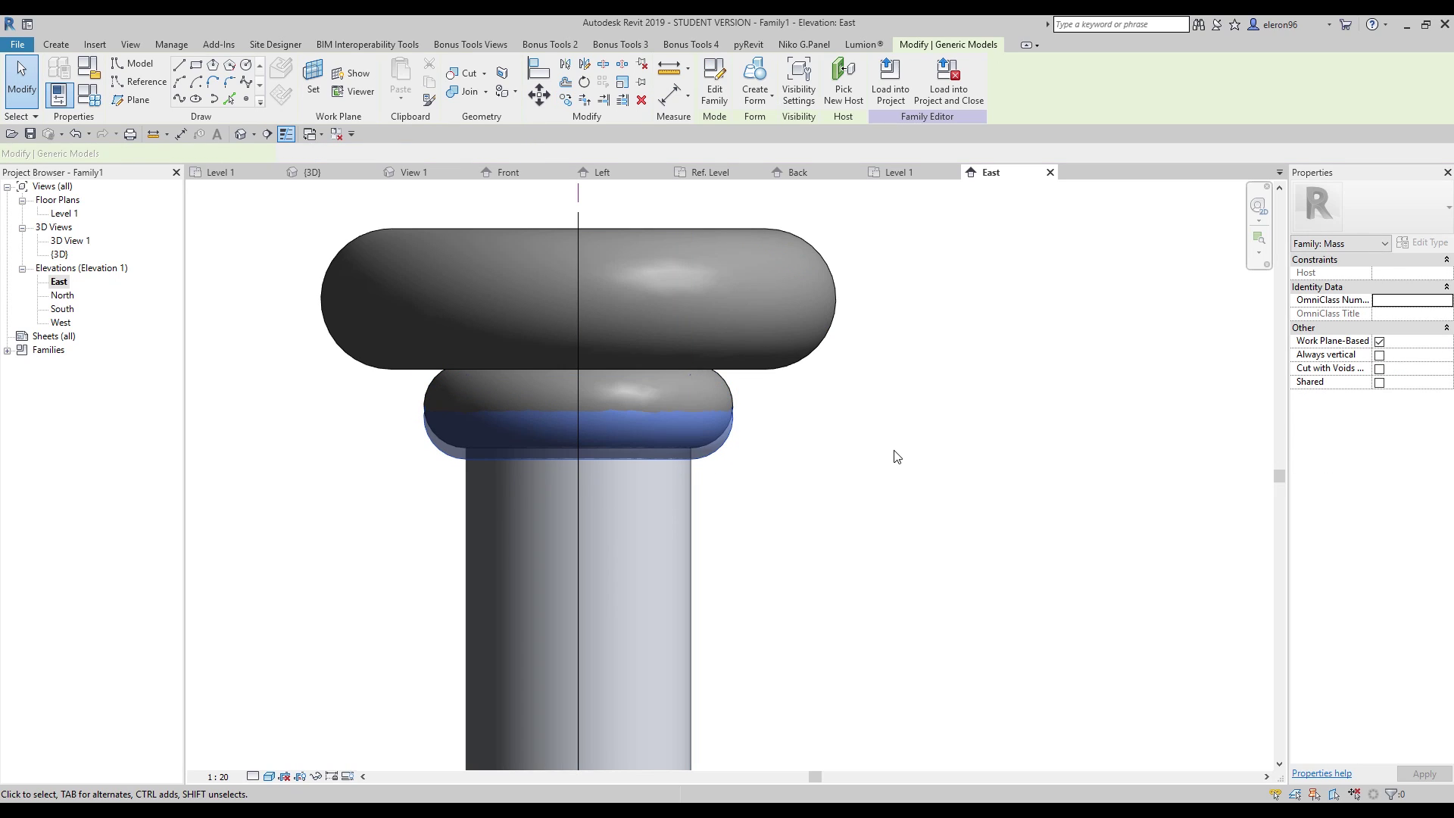
{"action": "left_click", "coordinate": [895, 457]}
Step: Examine the top and base Big rings' offsets, the Big type's parameters and the shaft's surface
{"action": "scroll", "coordinate": [871, 452], "scroll_direction": "down", "scroll_amount": 3}
{"action": "middle_click_drag", "start_coordinate": [844, 454], "coordinate": [740, 478]}
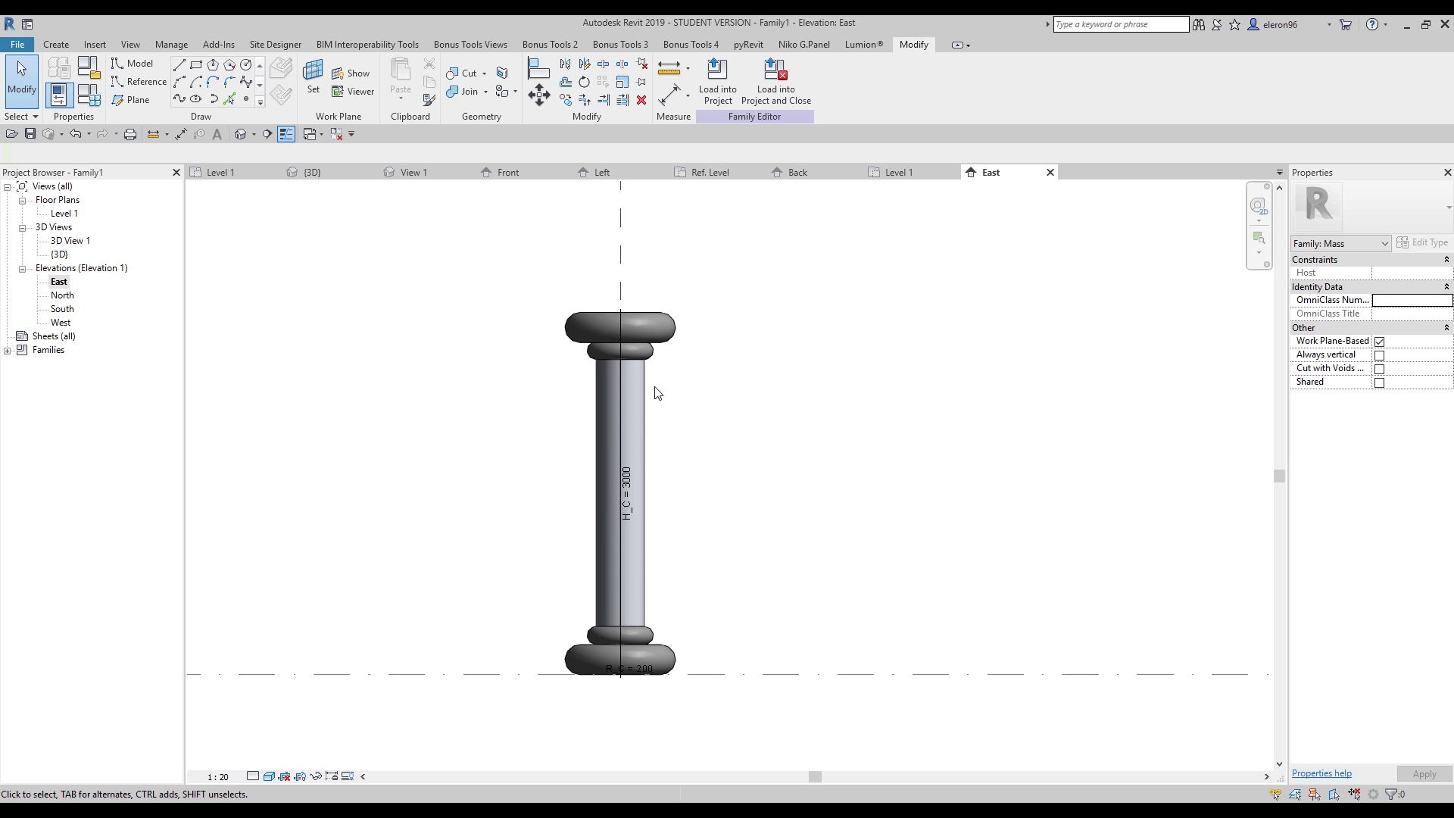
{"action": "left_click", "coordinate": [663, 334]}
{"action": "left_click", "coordinate": [653, 670]}
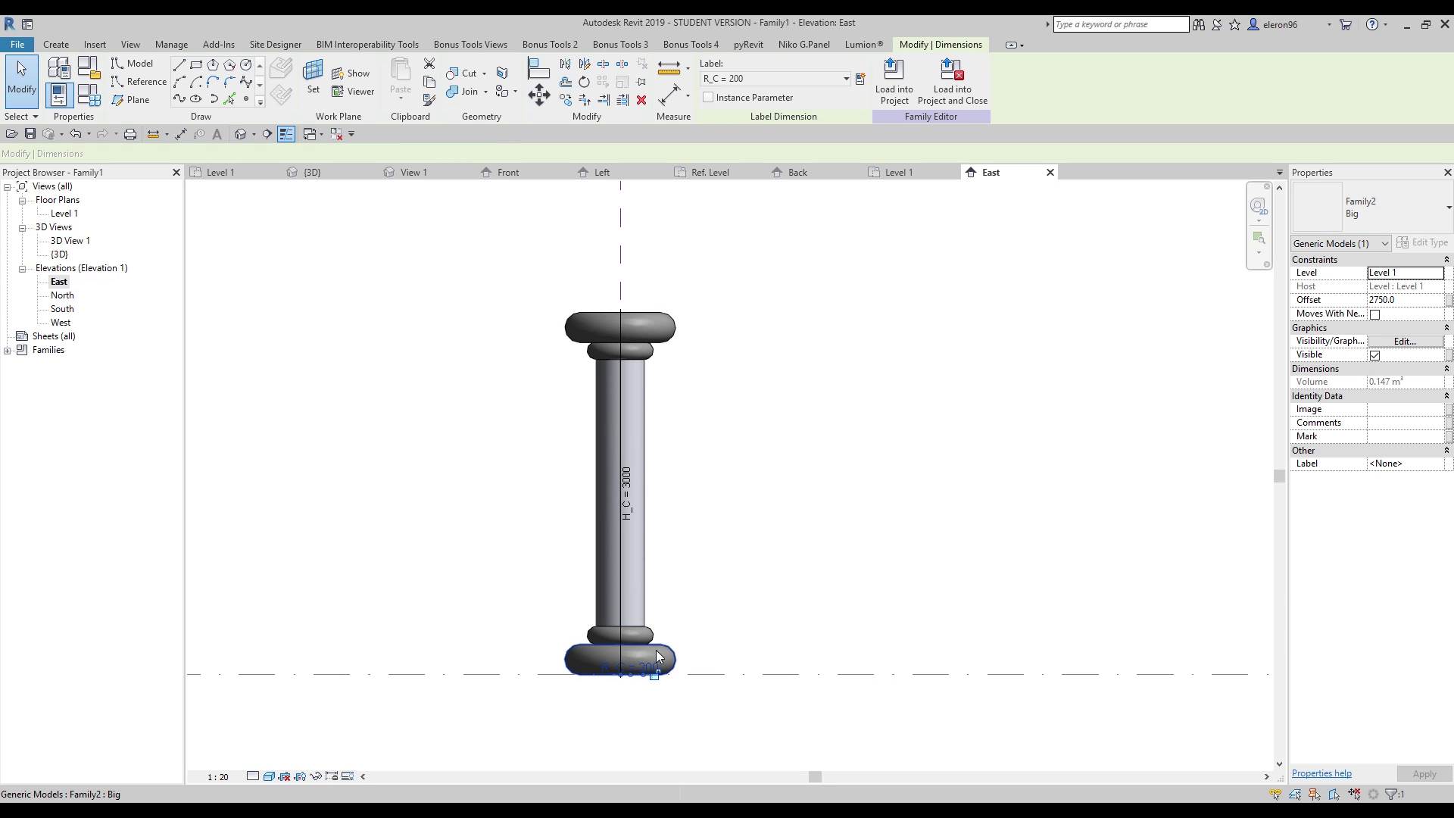
{"action": "left_click", "coordinate": [660, 656]}
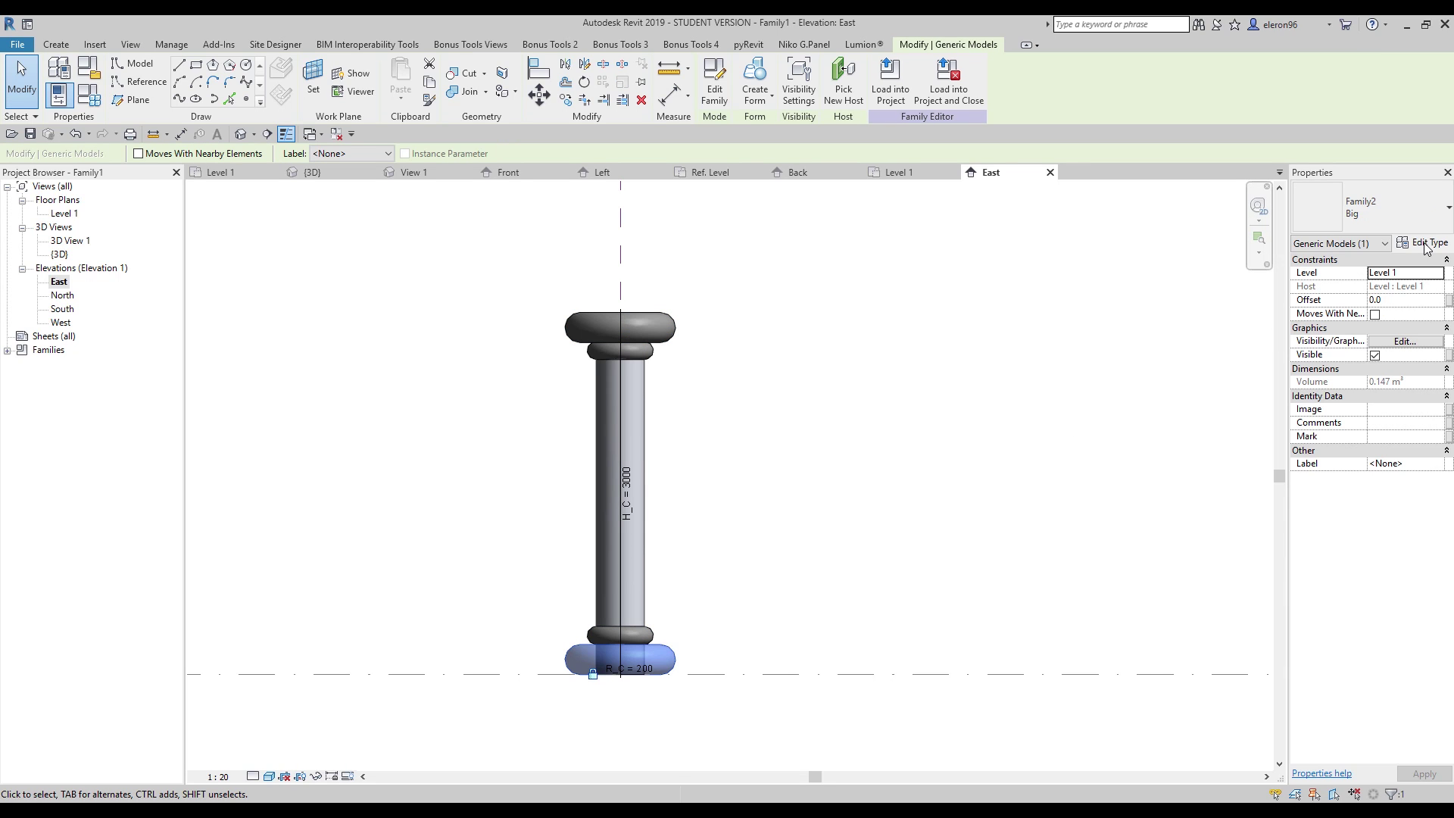
{"action": "left_click", "coordinate": [1425, 244]}
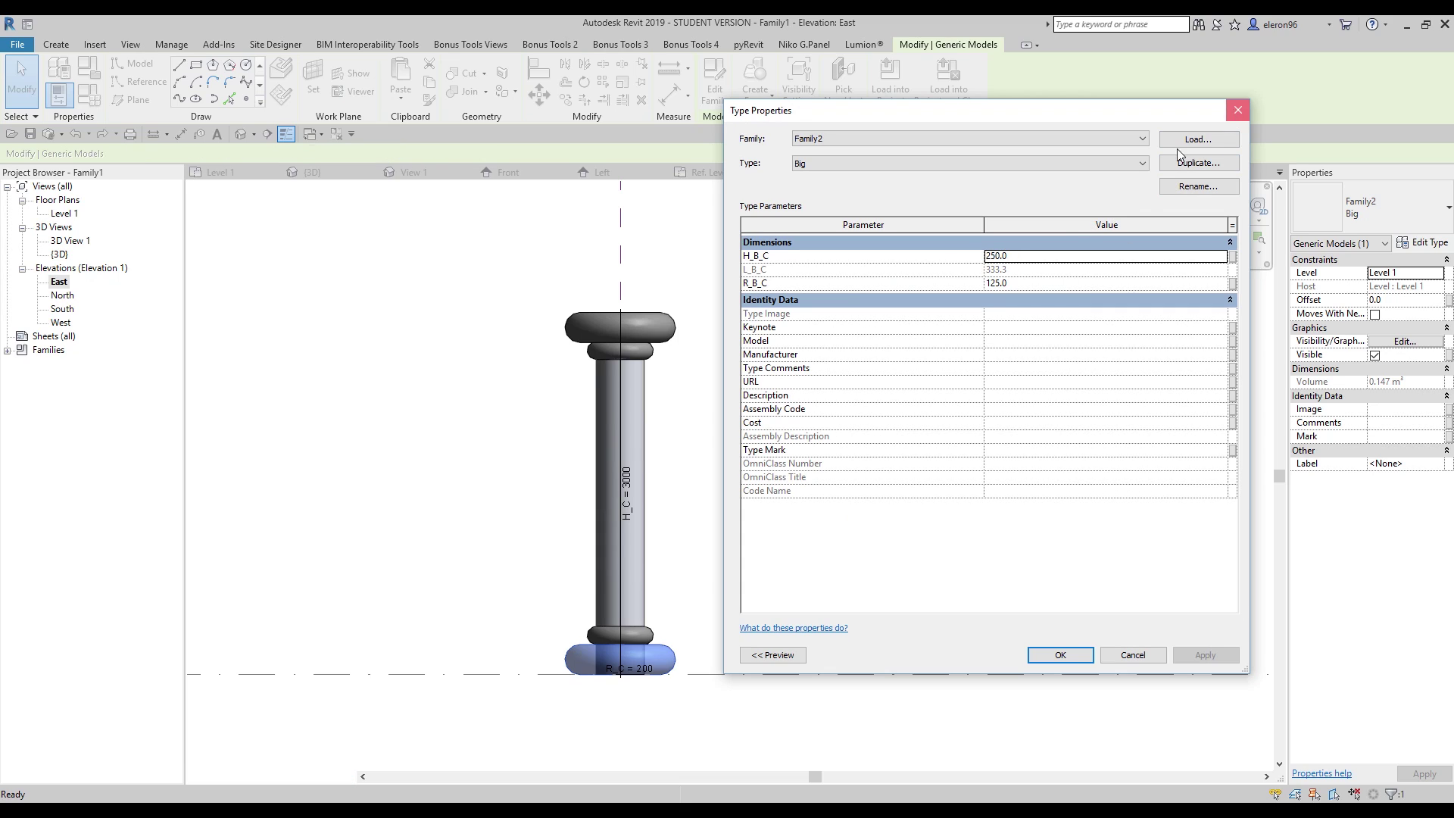
{"action": "key", "text": "Escape"}
{"action": "key", "text": "Escape"}
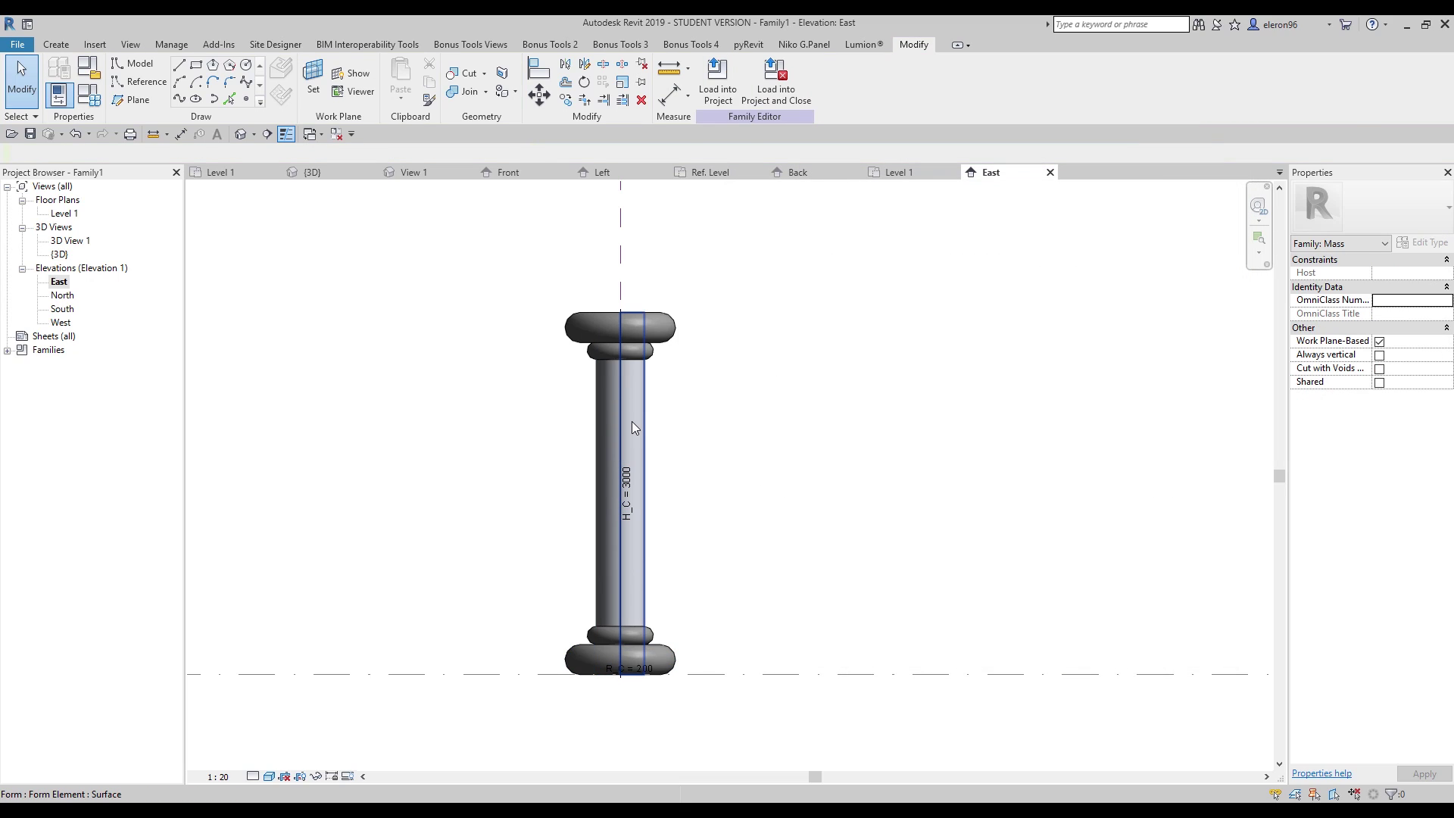
{"action": "left_click", "coordinate": [633, 423]}
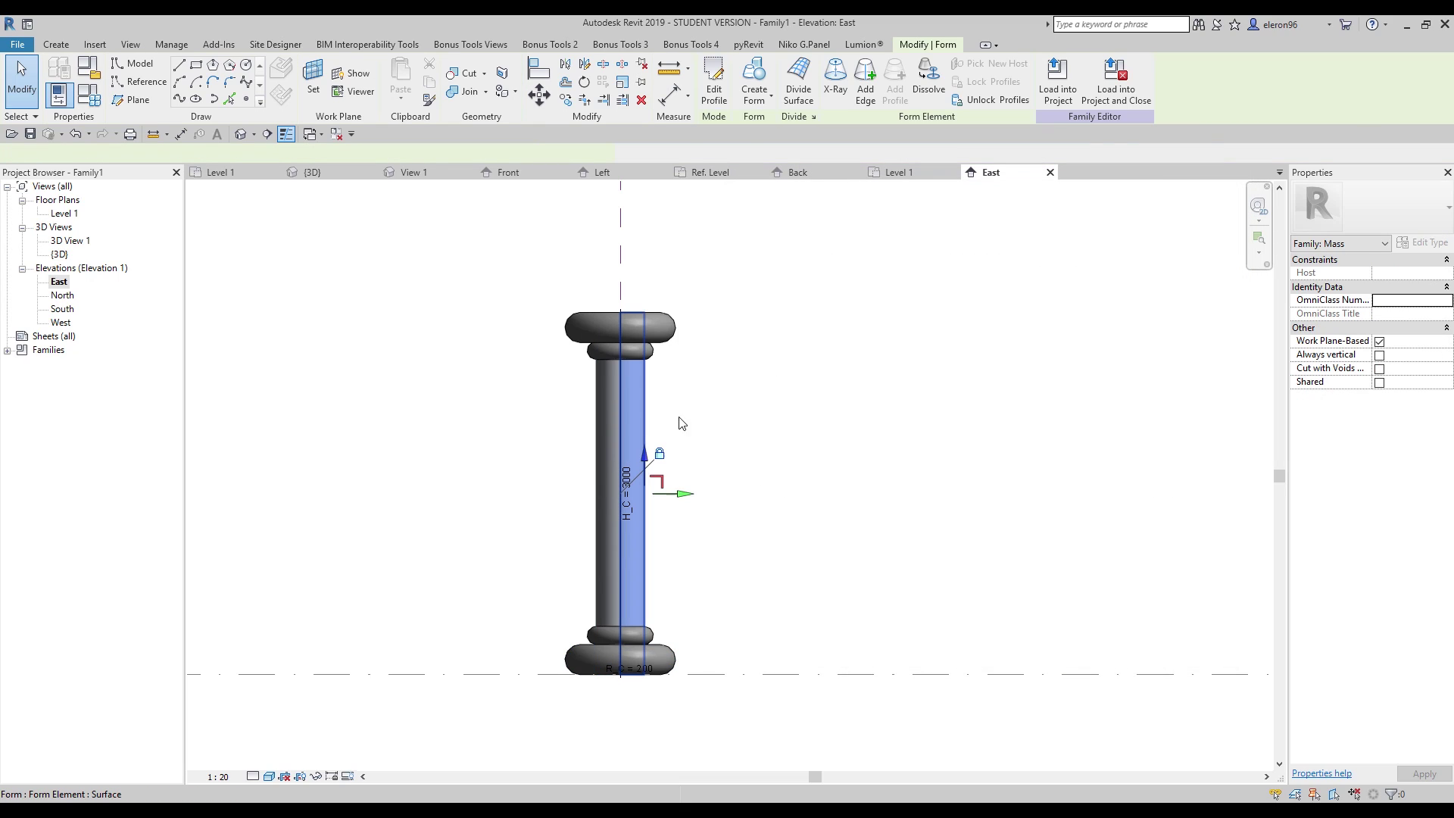
{"action": "left_click", "coordinate": [795, 460]}
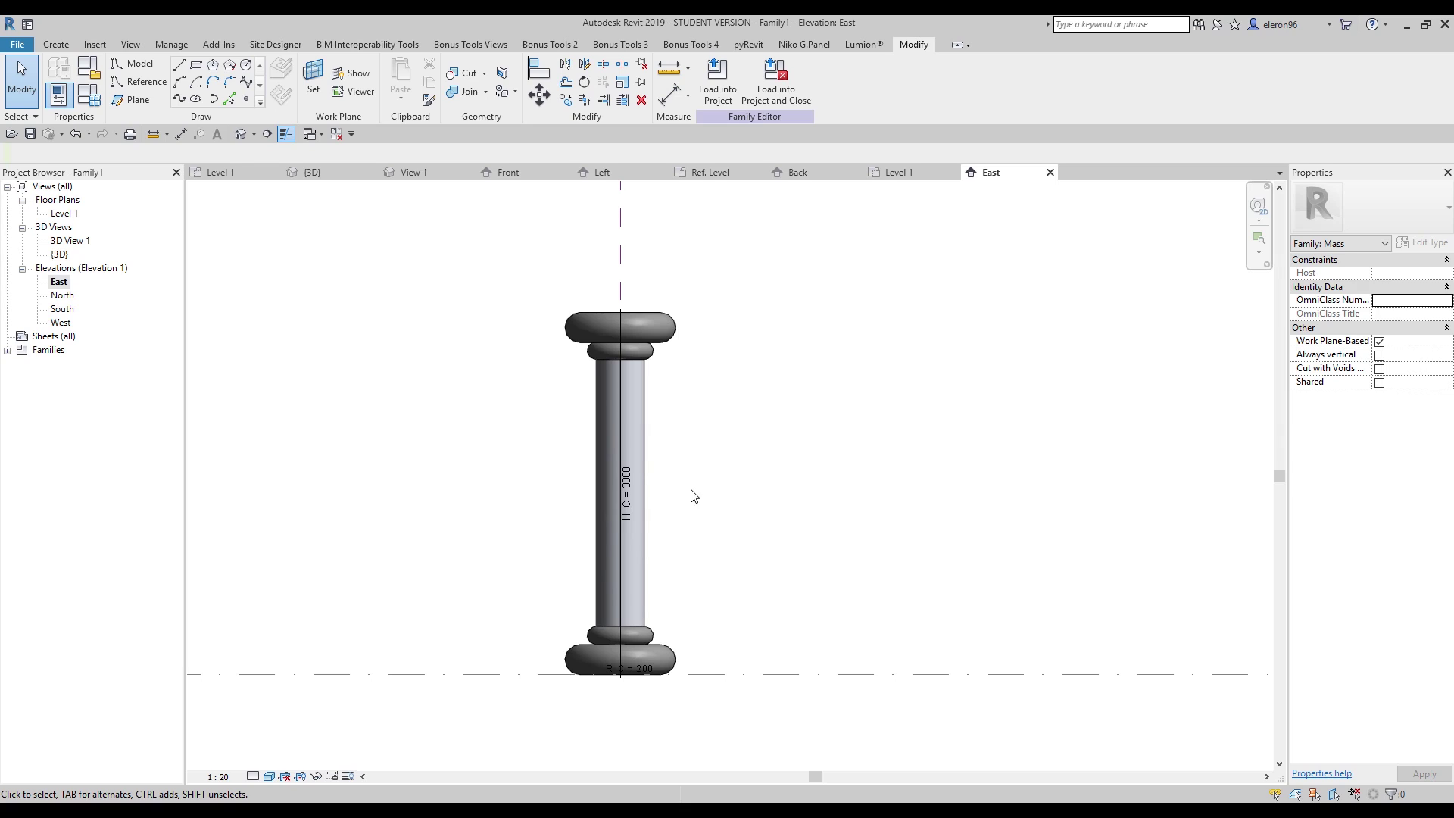
Step: Temporarily hide the top and base Big and Small rings in the 3D view, leaving only the shaft
{"action": "left_click", "coordinate": [327, 173]}
{"action": "scroll", "coordinate": [899, 449], "scroll_direction": "down", "scroll_amount": 3}
{"action": "left_click_drag", "start_coordinate": [502, 325], "coordinate": [889, 474]}
{"action": "key", "text": "h"}
{"action": "key", "text": "h"}
{"action": "left_click_drag", "start_coordinate": [521, 565], "coordinate": [834, 723]}
{"action": "key", "text": "h"}
{"action": "key", "text": "h"}
{"action": "middle_click_drag", "start_coordinate": [772, 557], "coordinate": [766, 617], "text": "shift"}
{"action": "scroll", "coordinate": [691, 511], "scroll_direction": "up", "scroll_amount": 2}
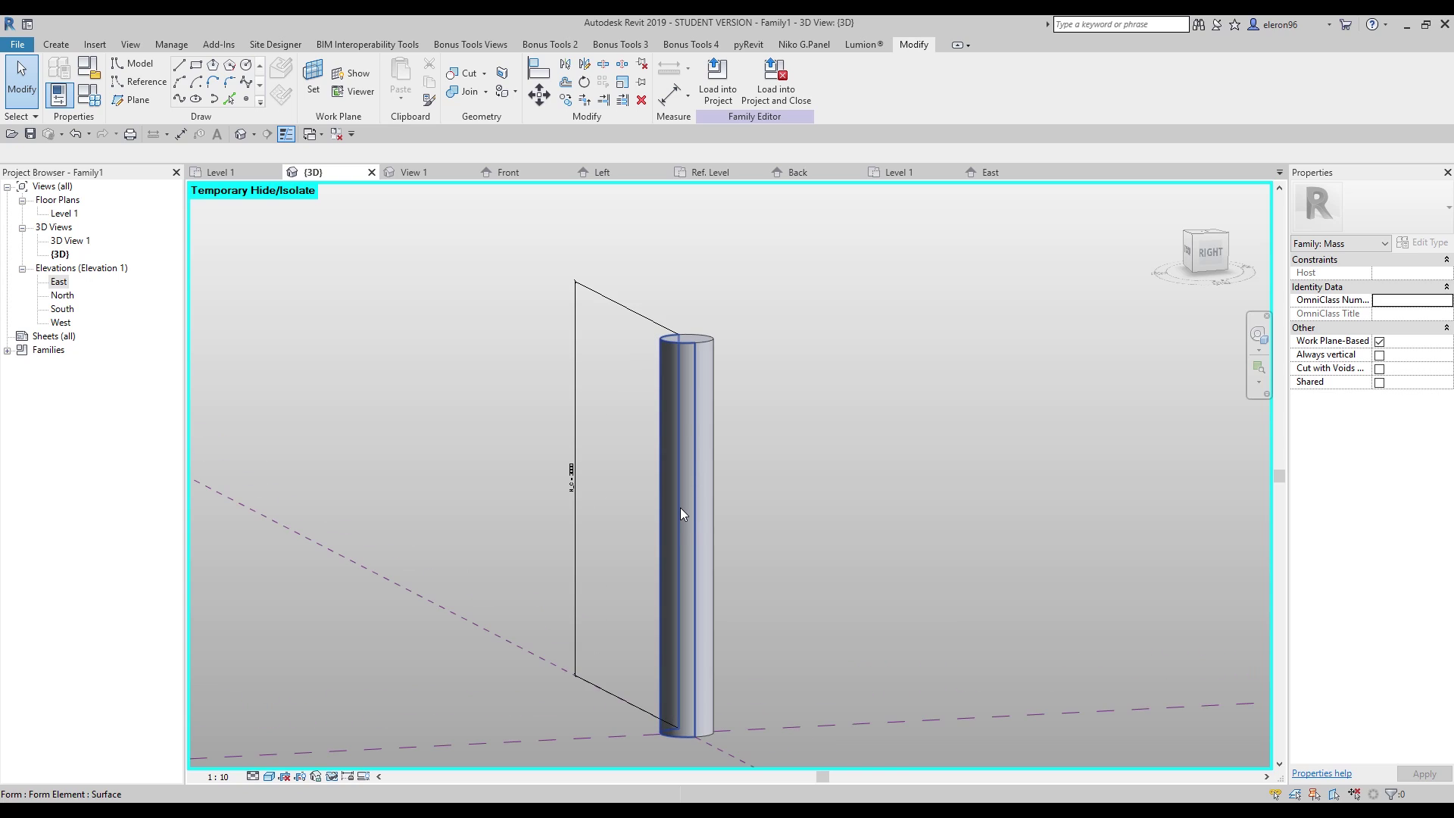
Step: Divide the shaft's cylindrical surface and set the U grid number to 5 on one of its halves
{"action": "left_click", "coordinate": [680, 507]}
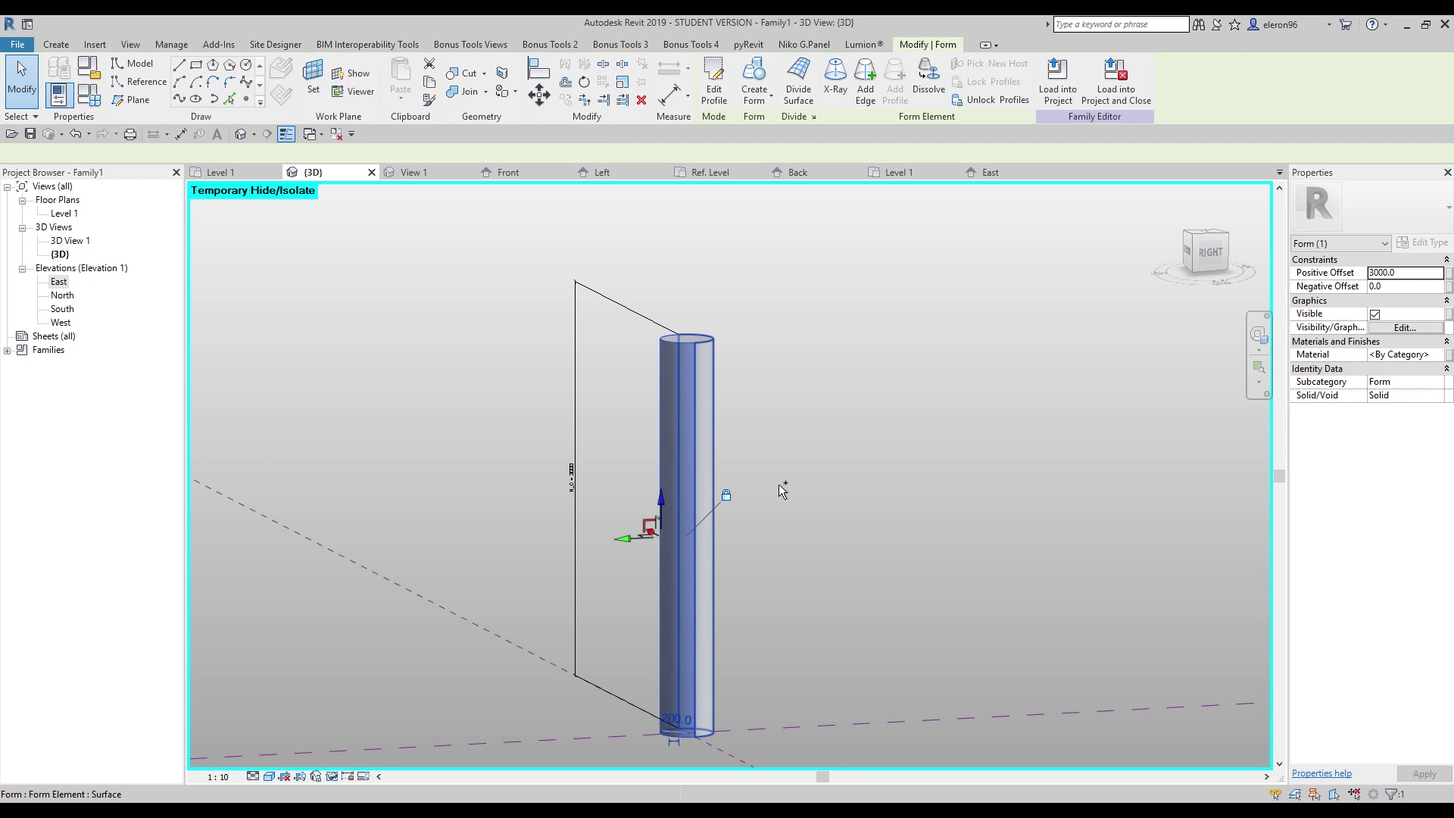
{"action": "left_click", "coordinate": [798, 83]}
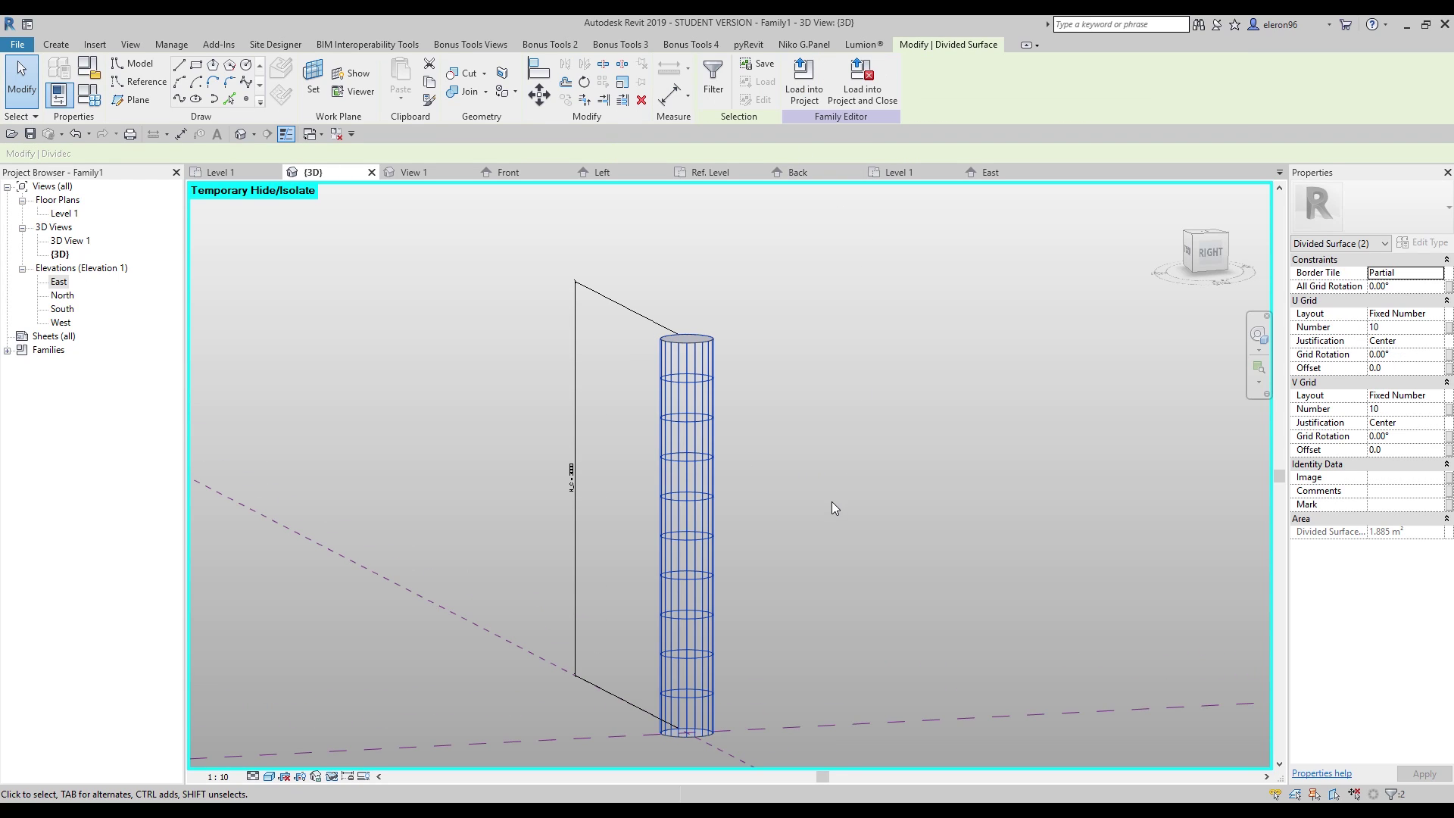
{"action": "middle_click_drag", "start_coordinate": [831, 505], "coordinate": [793, 409]}
{"action": "scroll", "coordinate": [719, 444], "scroll_direction": "up", "scroll_amount": 1}
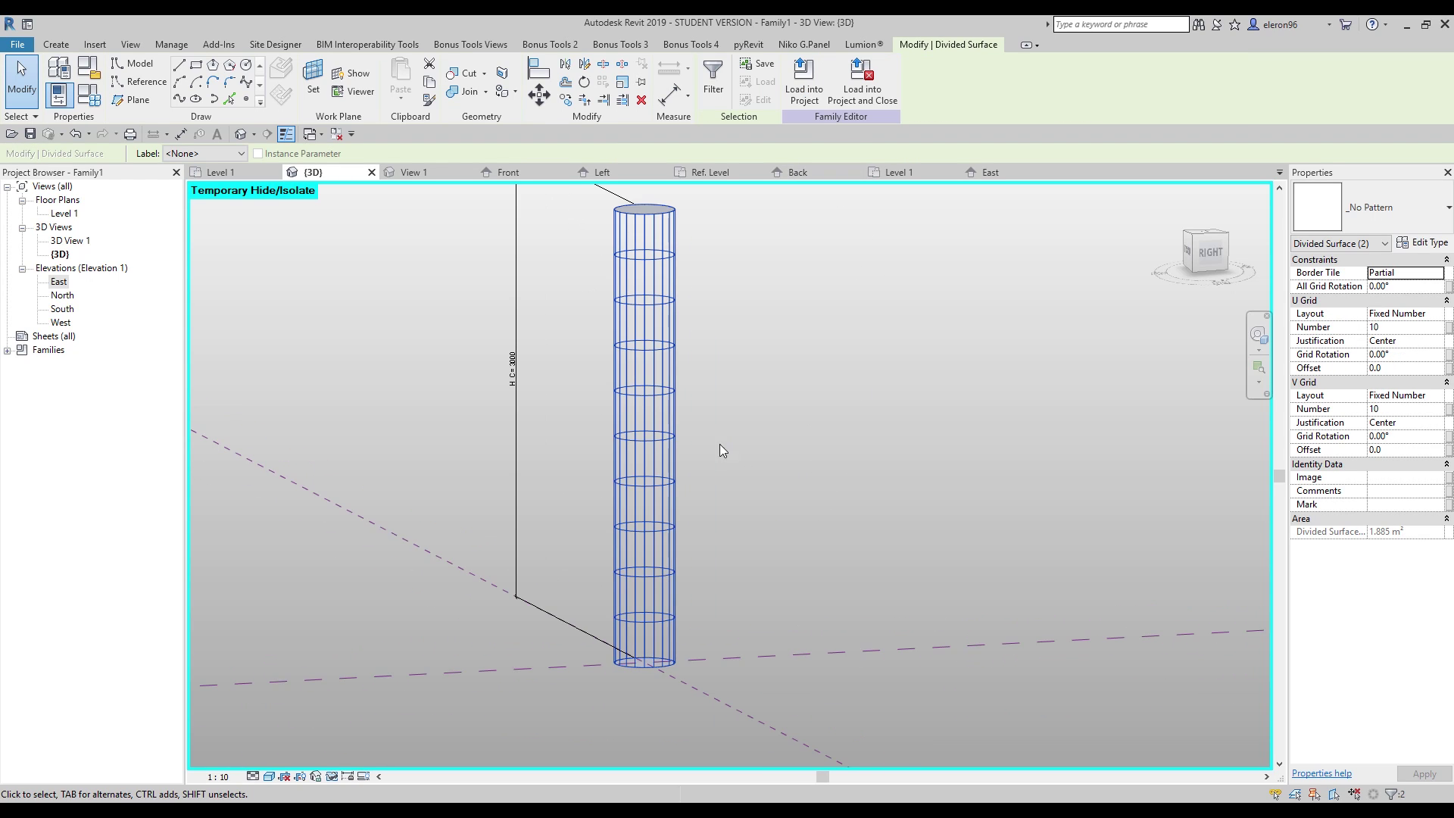
{"action": "left_click", "coordinate": [674, 465]}
{"action": "middle_click_drag", "start_coordinate": [850, 497], "coordinate": [711, 520], "text": "shift"}
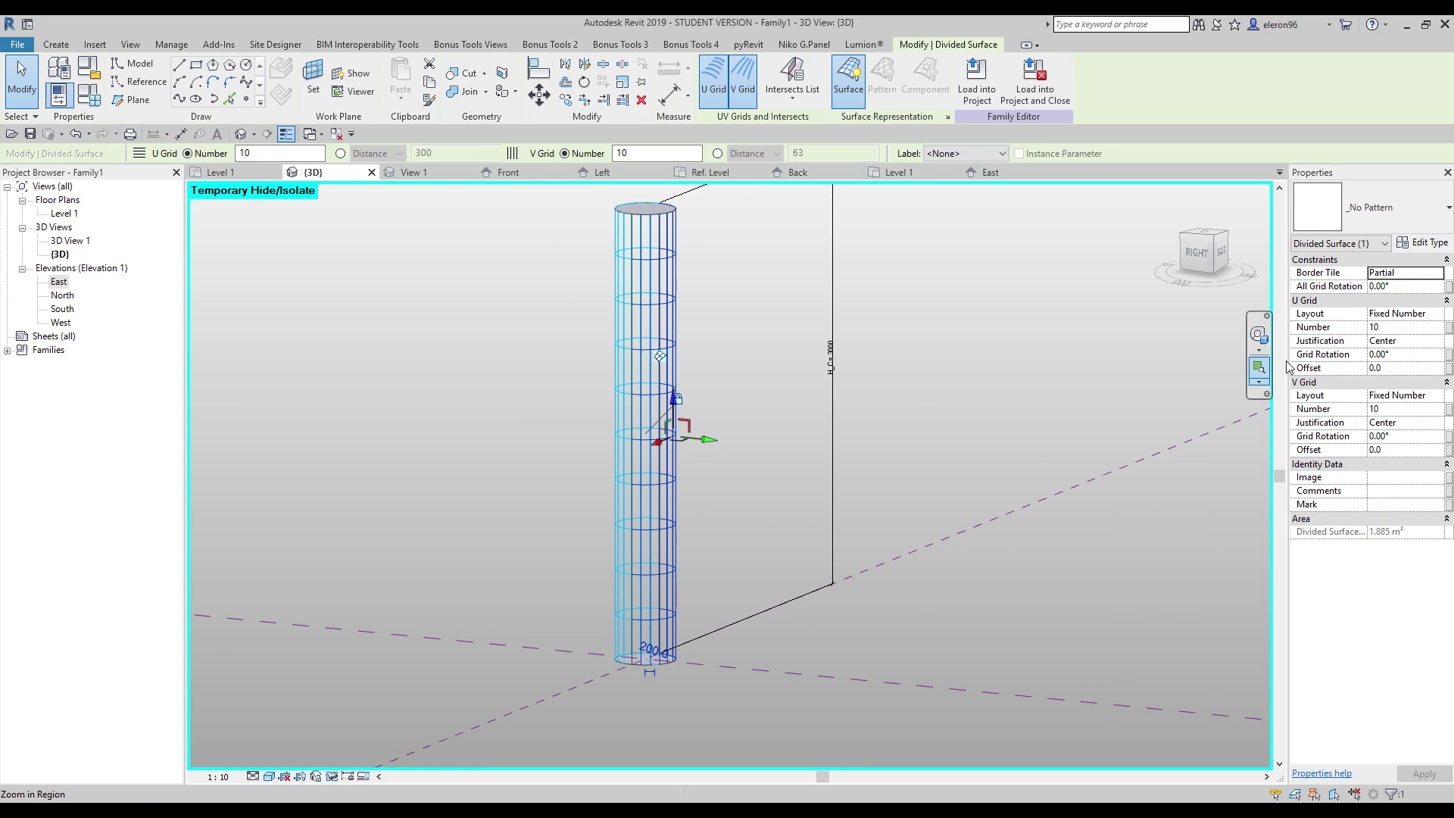
{"action": "left_click", "coordinate": [1382, 331]}
{"action": "type", "text": "5"}
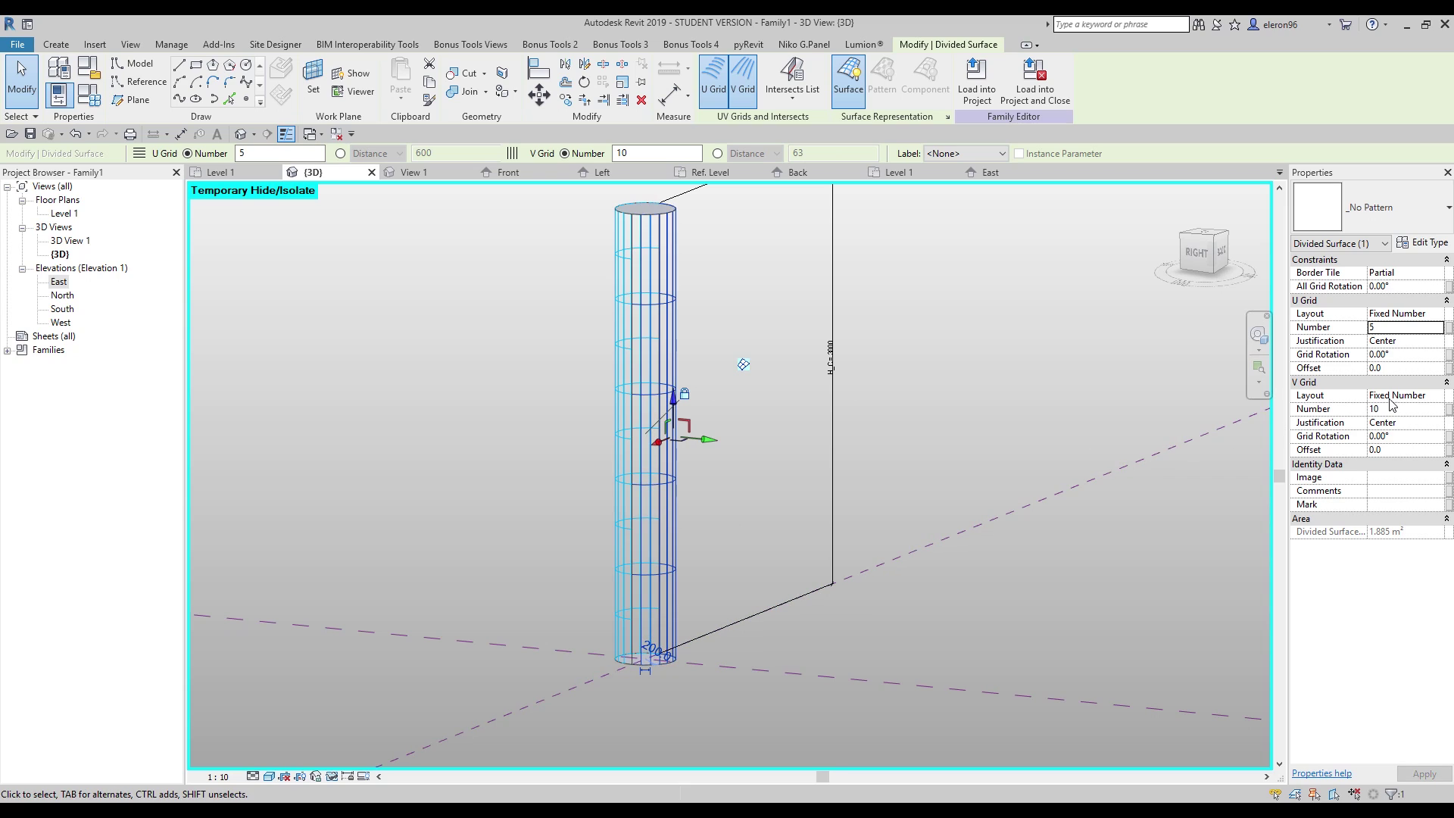
Step: Try a V grid number of 5 on that half of the shaft and undo the change
{"action": "left_click", "coordinate": [1409, 410]}
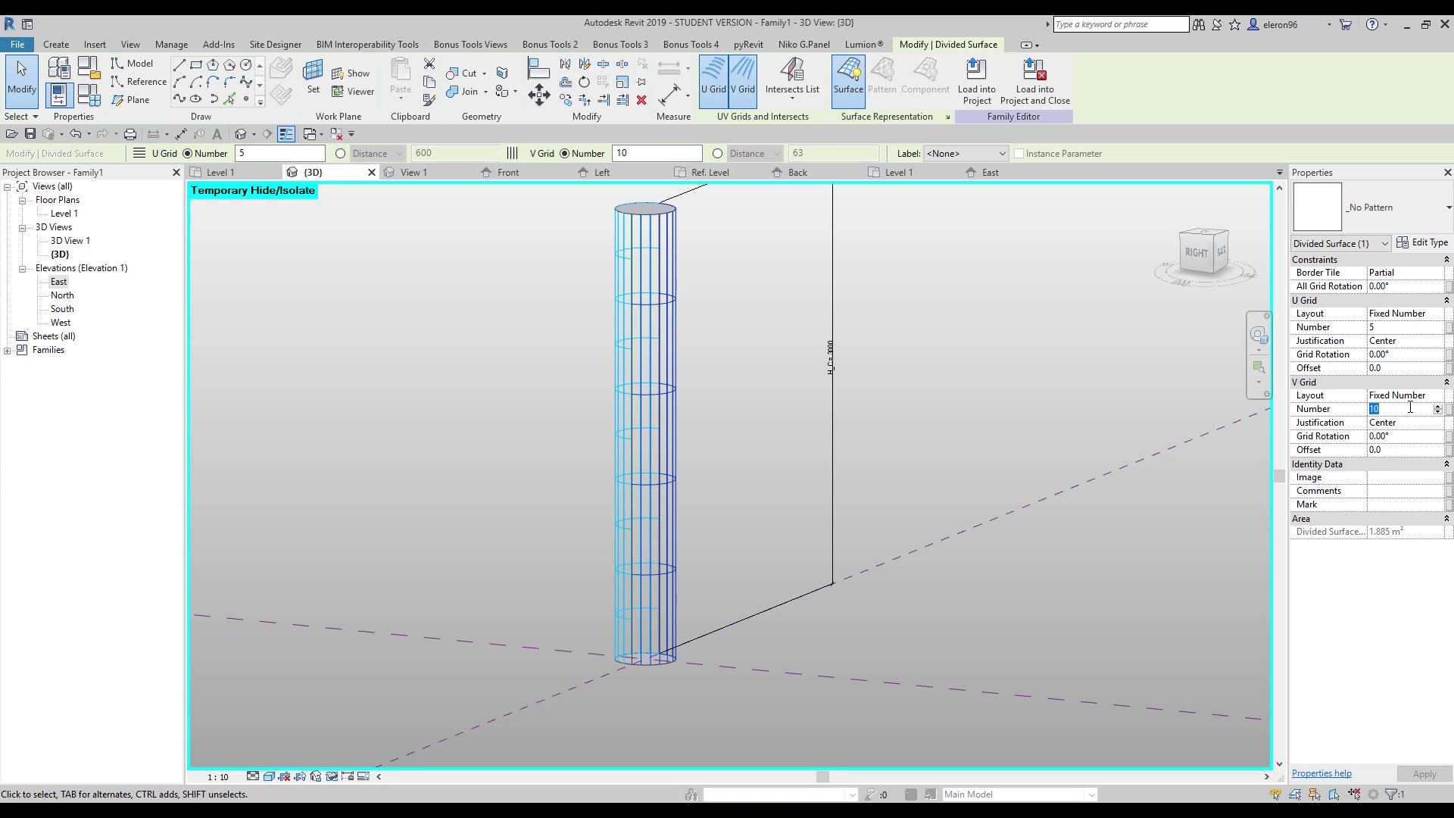
{"action": "mouse_move", "coordinate": [759, 513]}
{"action": "middle_mouse_down", "text": "shift"}
{"action": "mouse_move", "coordinate": [588, 510]}
{"action": "mouse_move", "coordinate": [770, 518]}
{"action": "middle_mouse_up", "text": "shift"}
{"action": "middle_click_drag", "start_coordinate": [632, 493], "coordinate": [594, 578], "text": "shift"}
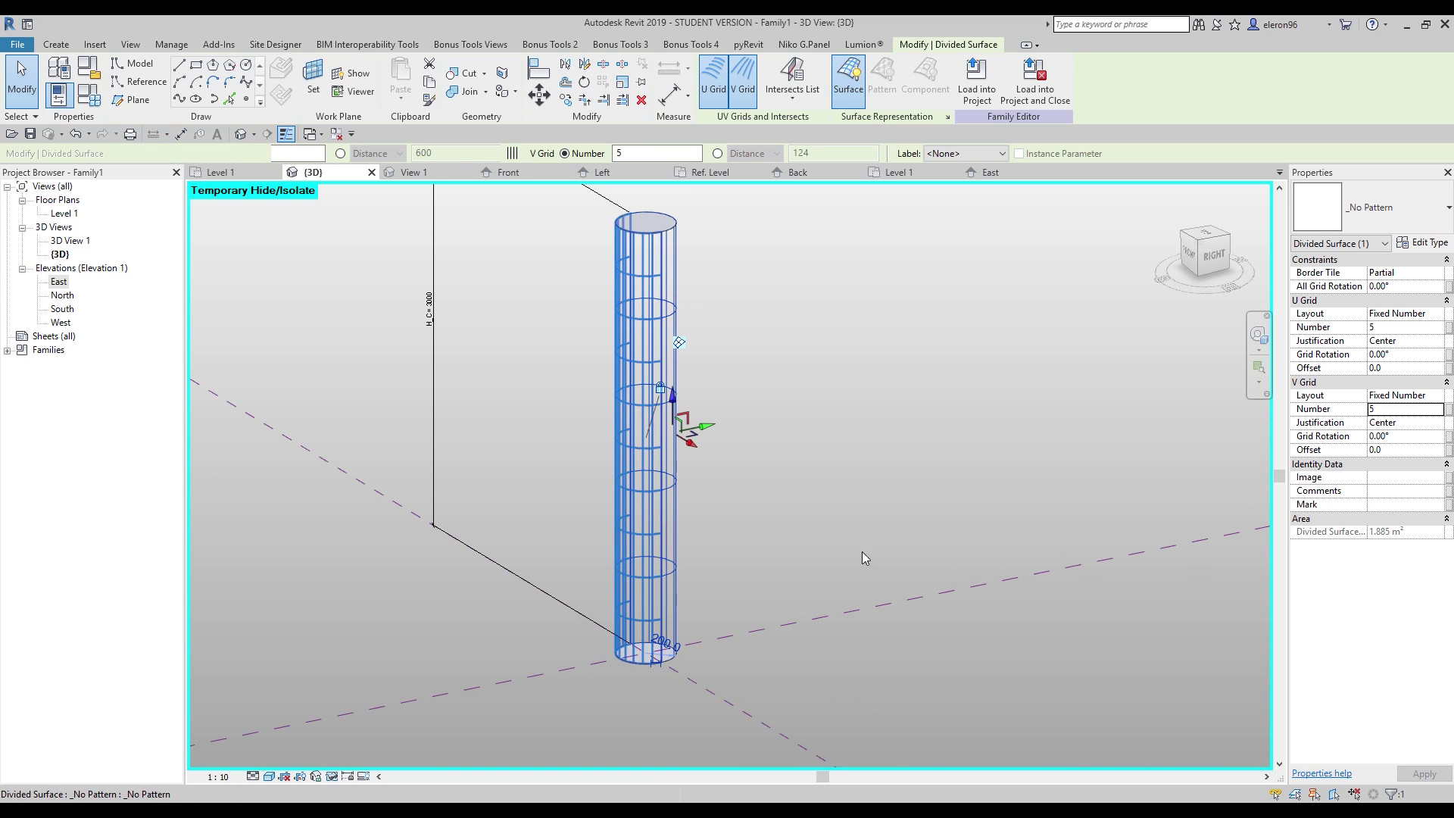
{"action": "key", "text": "ctrl+z"}
Step: Set the U grid number to 5 on the shaft's other divided half
{"action": "left_click", "coordinate": [1387, 330]}
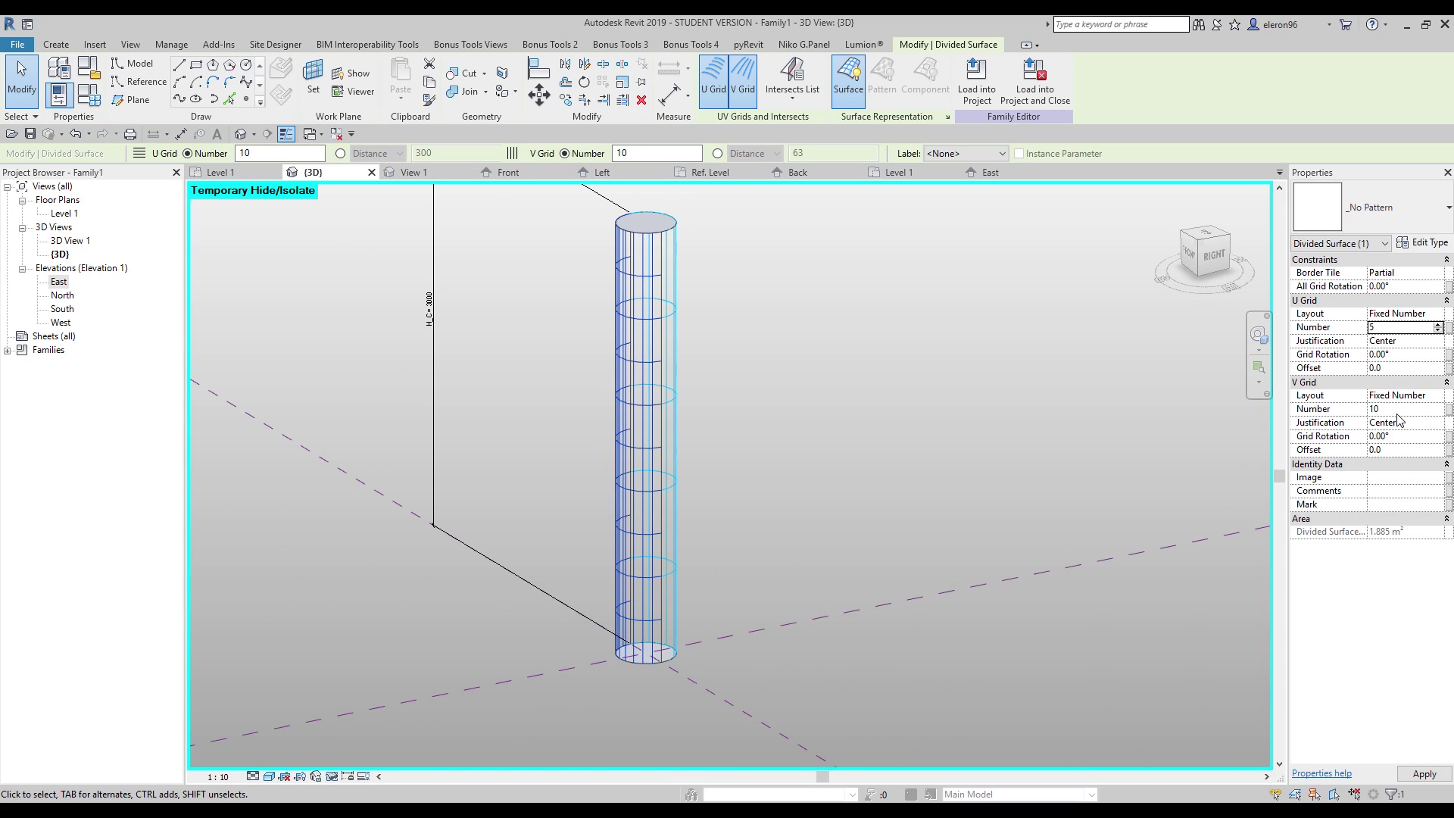
{"action": "left_click", "coordinate": [843, 504]}
{"action": "middle_click_drag", "start_coordinate": [844, 504], "coordinate": [727, 477], "text": "shift"}
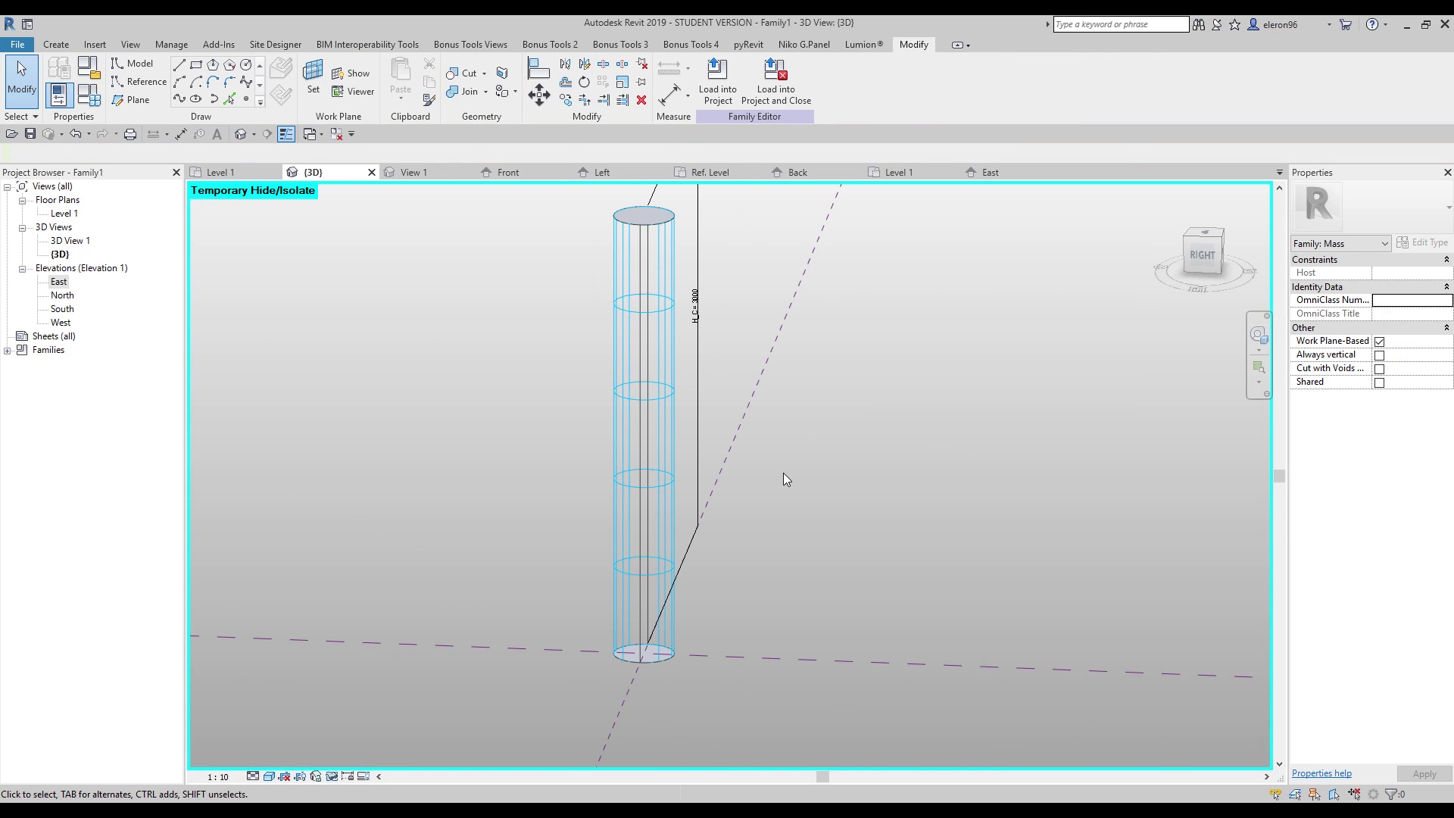
Step: Create a new family from the template Metric Generic Model Adaptive.rft
{"action": "left_click", "coordinate": [31, 47]}
{"action": "left_click", "coordinate": [29, 47]}
{"action": "left_click", "coordinate": [30, 47]}
{"action": "mouse_move", "coordinate": [97, 106]}
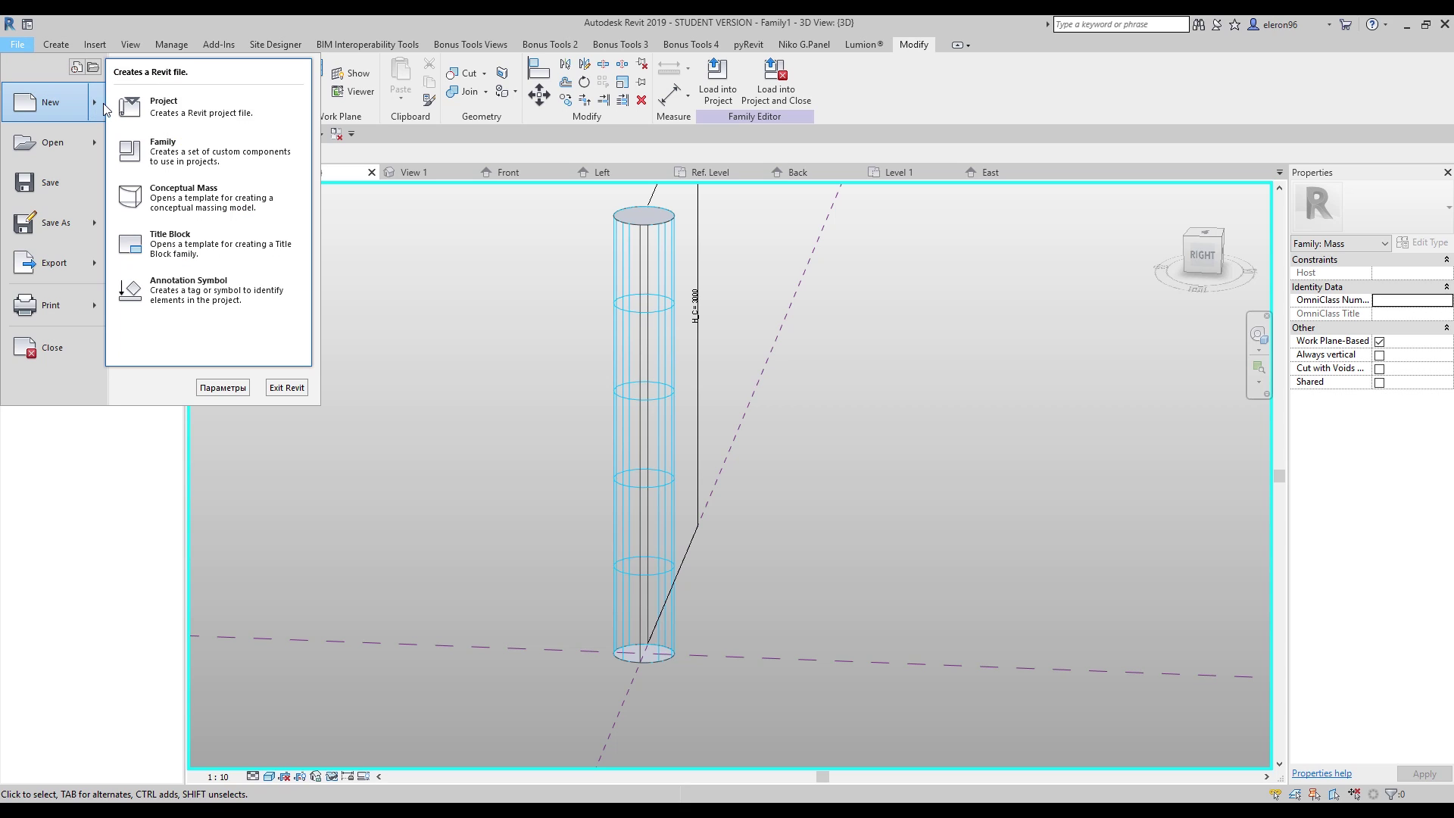
{"action": "left_click", "coordinate": [178, 151]}
{"action": "scroll", "coordinate": [498, 360], "scroll_direction": "down", "scroll_amount": 8}
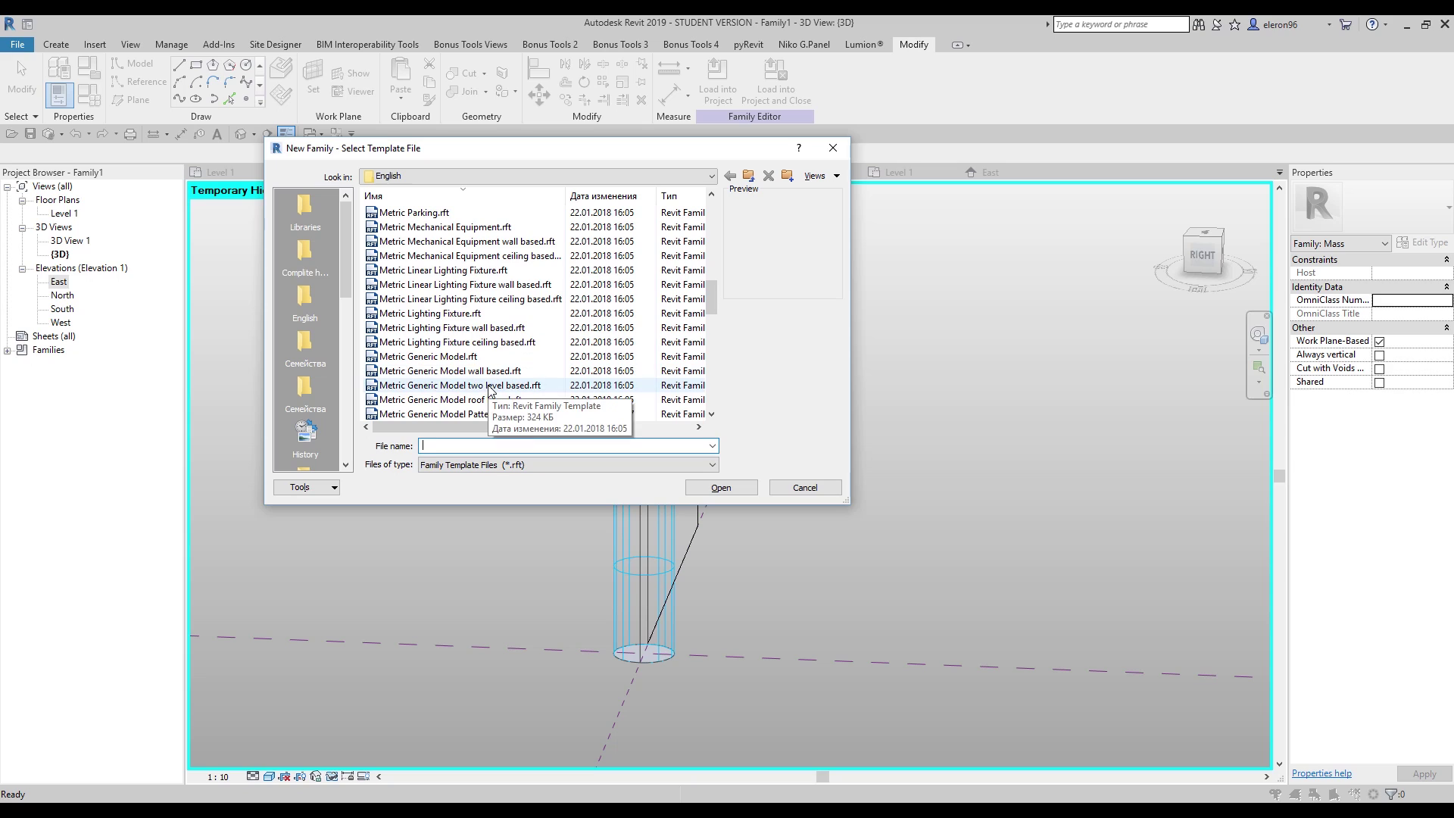
{"action": "scroll", "coordinate": [488, 390], "scroll_direction": "down", "scroll_amount": 4}
{"action": "left_click", "coordinate": [485, 313]}
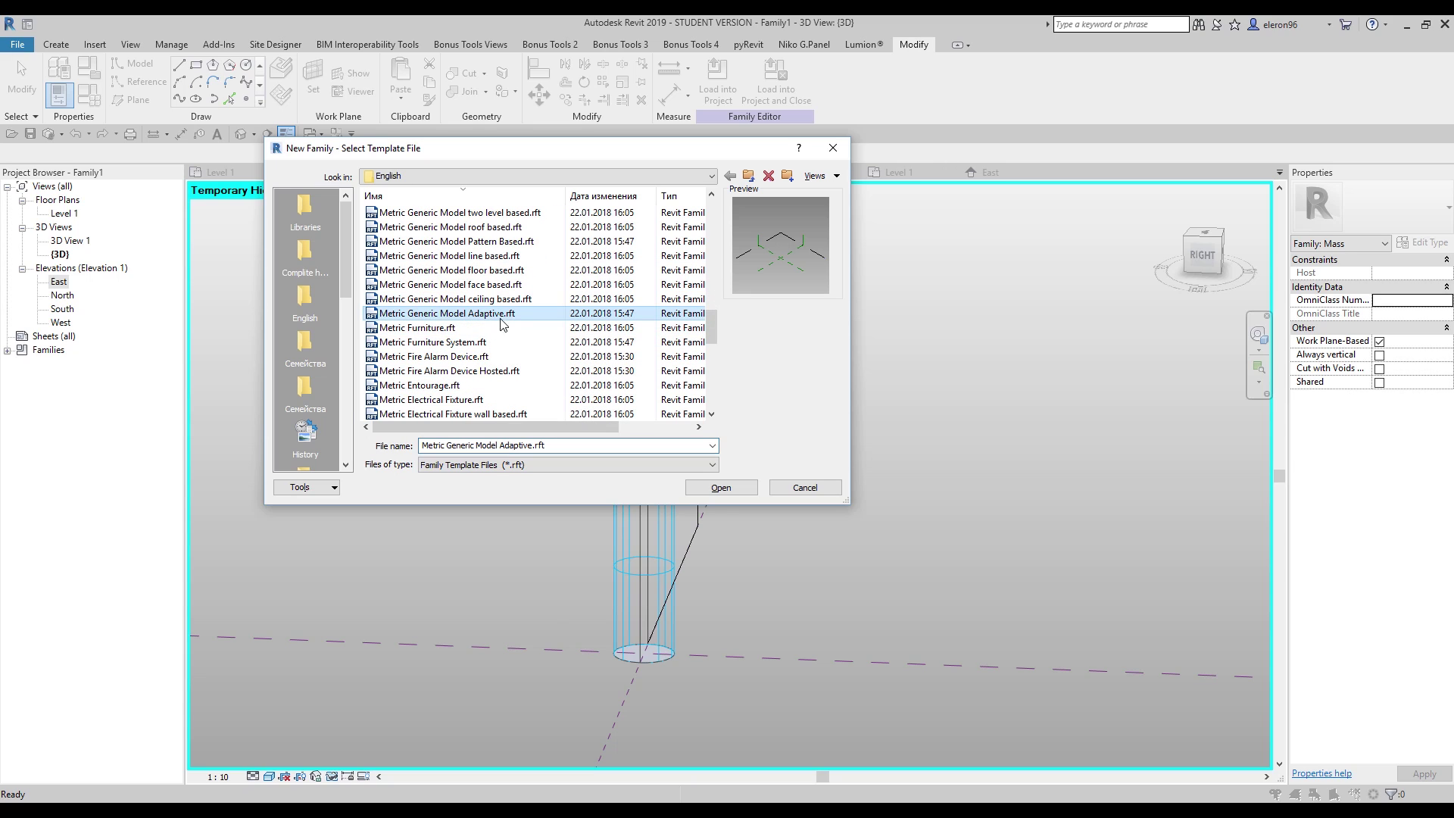
{"action": "left_click", "coordinate": [721, 488]}
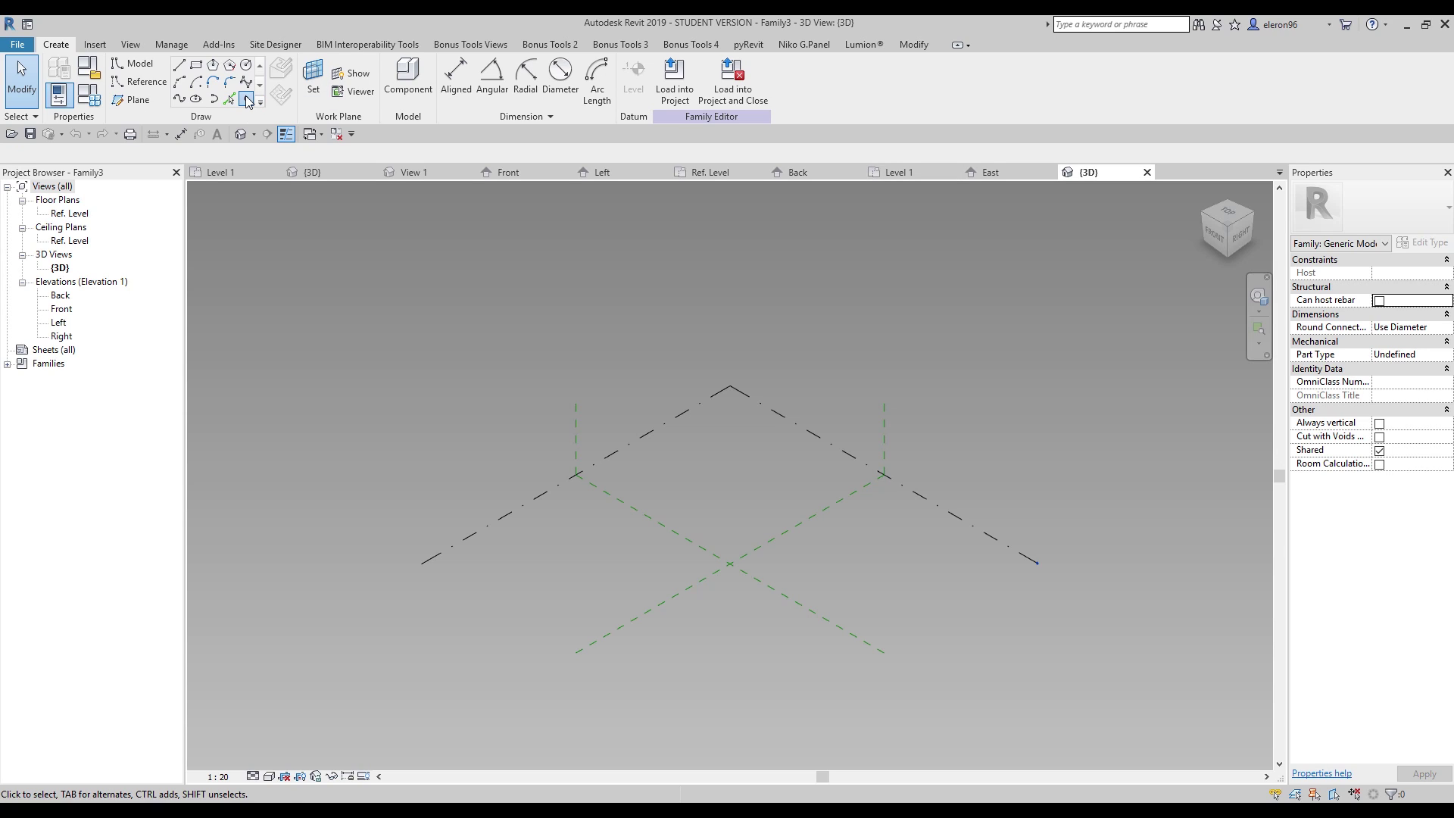
Step: Place five reference points in a diagonal row on the reference level and make them adaptive
{"action": "left_click", "coordinate": [246, 99]}
{"action": "scroll", "coordinate": [807, 573], "scroll_direction": "up", "scroll_amount": 5}
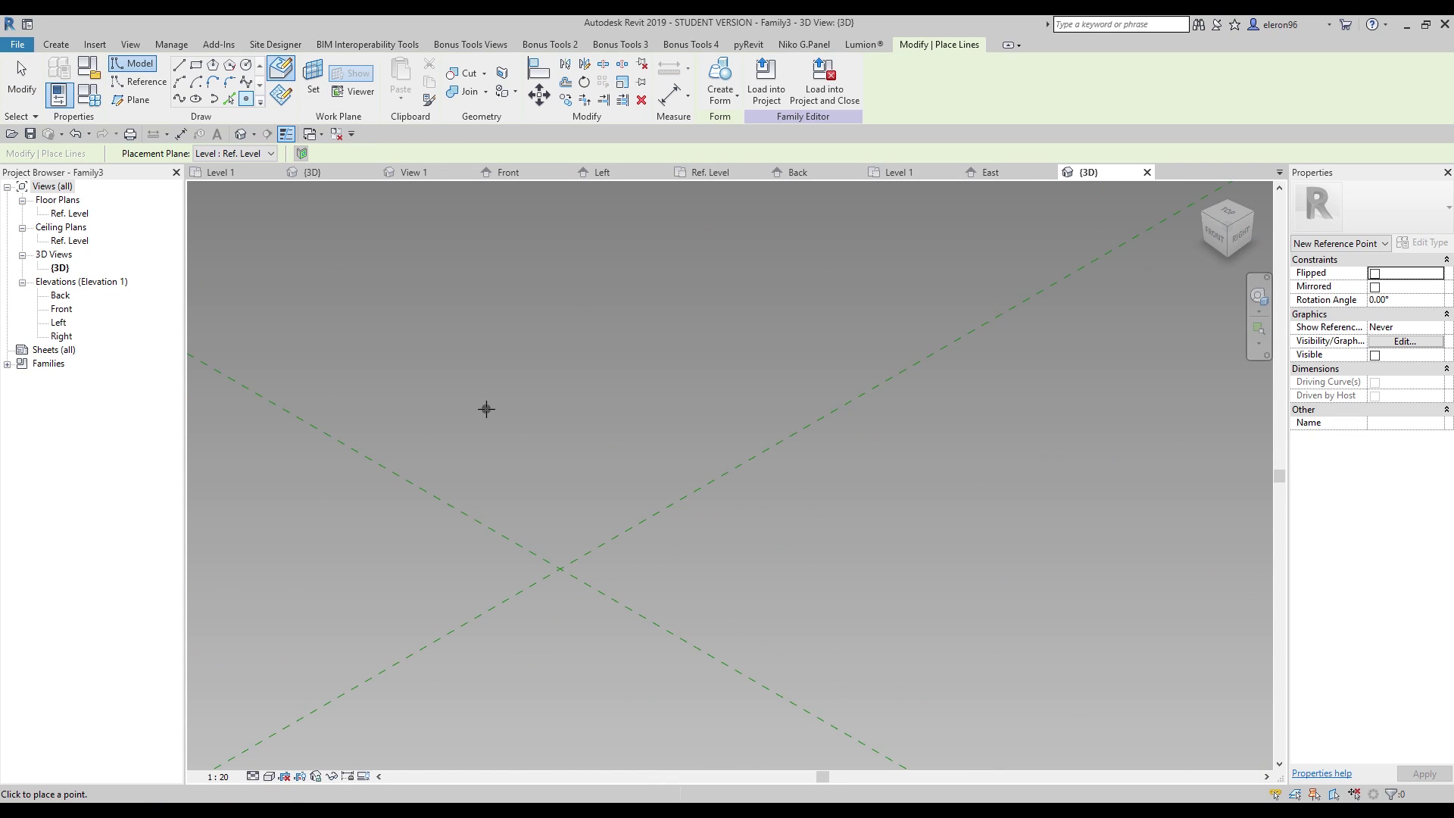
{"action": "left_click", "coordinate": [725, 552]}
{"action": "key", "text": "Escape"}
{"action": "left_click_drag", "start_coordinate": [365, 334], "coordinate": [1024, 707]}
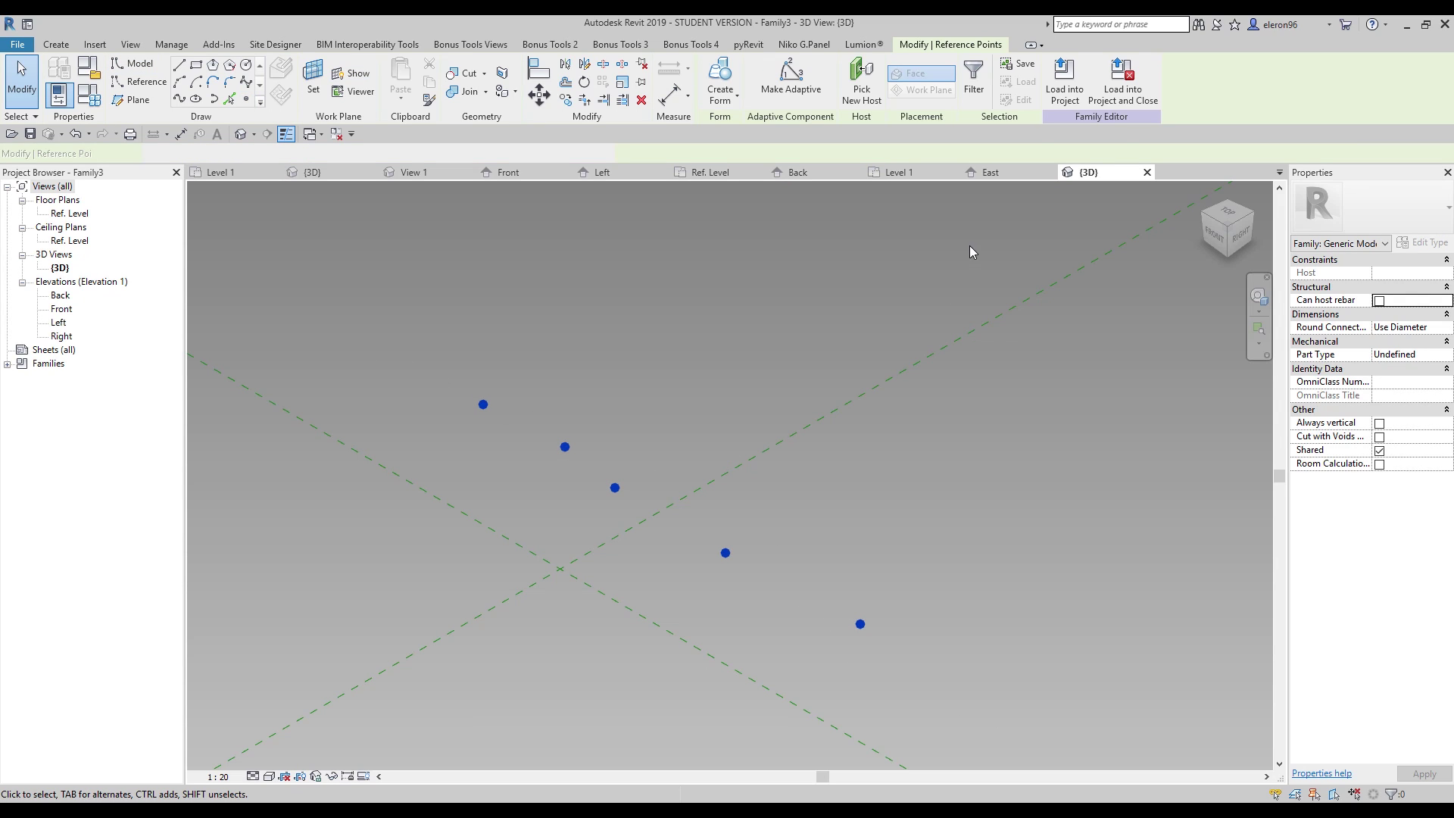
{"action": "left_click", "coordinate": [793, 108]}
{"action": "left_click", "coordinate": [667, 444]}
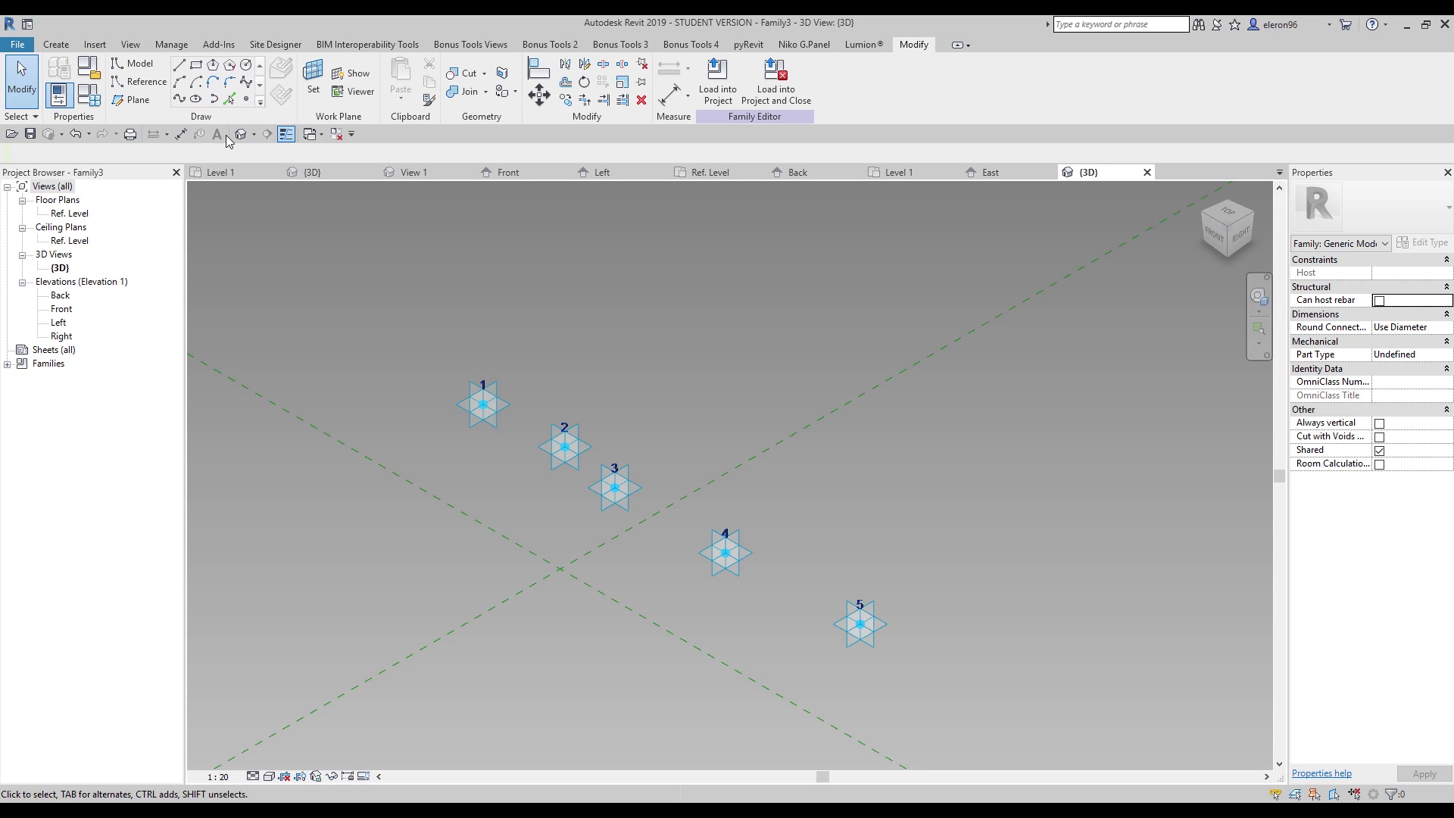
{"action": "left_click", "coordinate": [252, 85]}
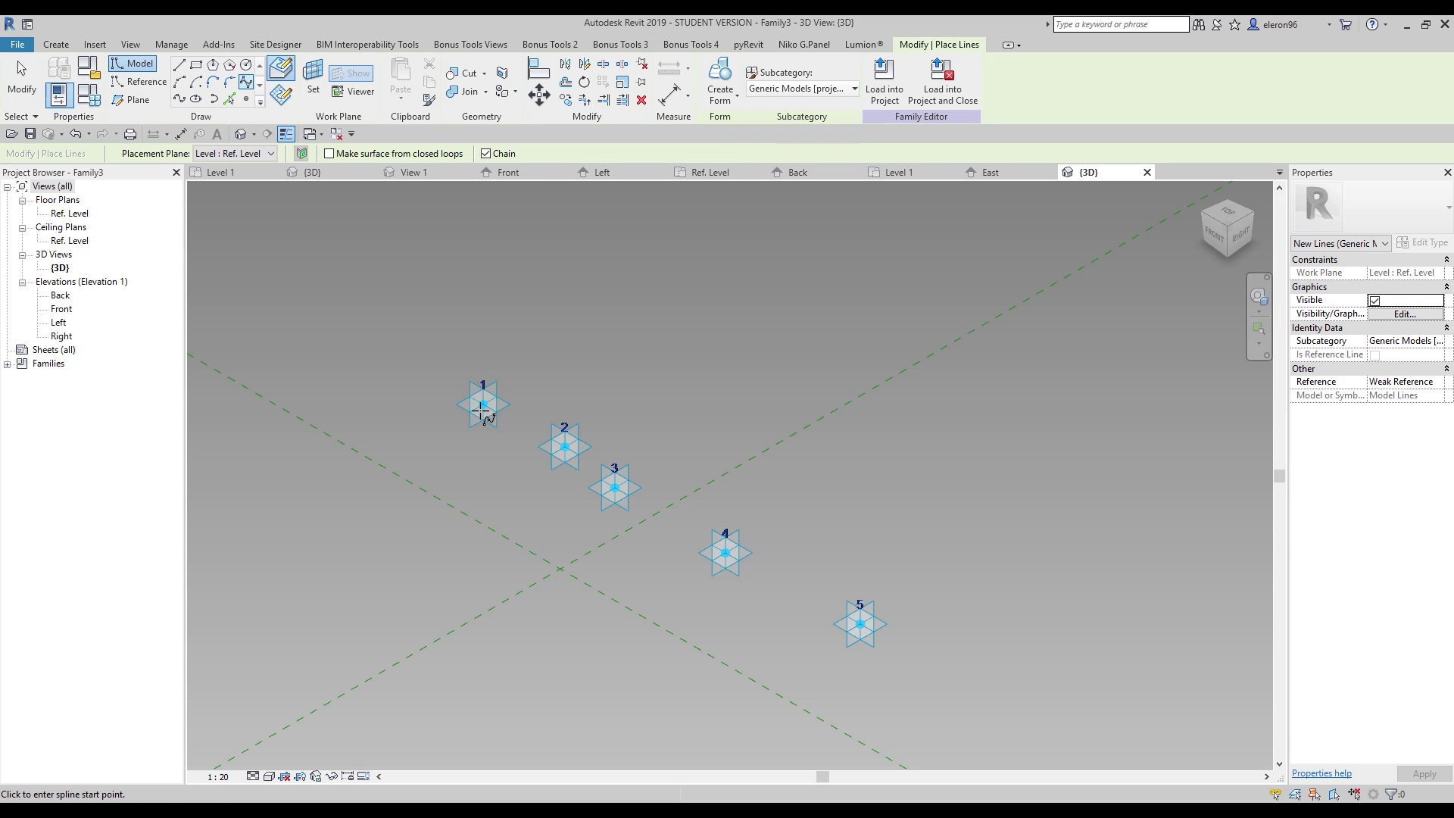
{"action": "left_click", "coordinate": [138, 81]}
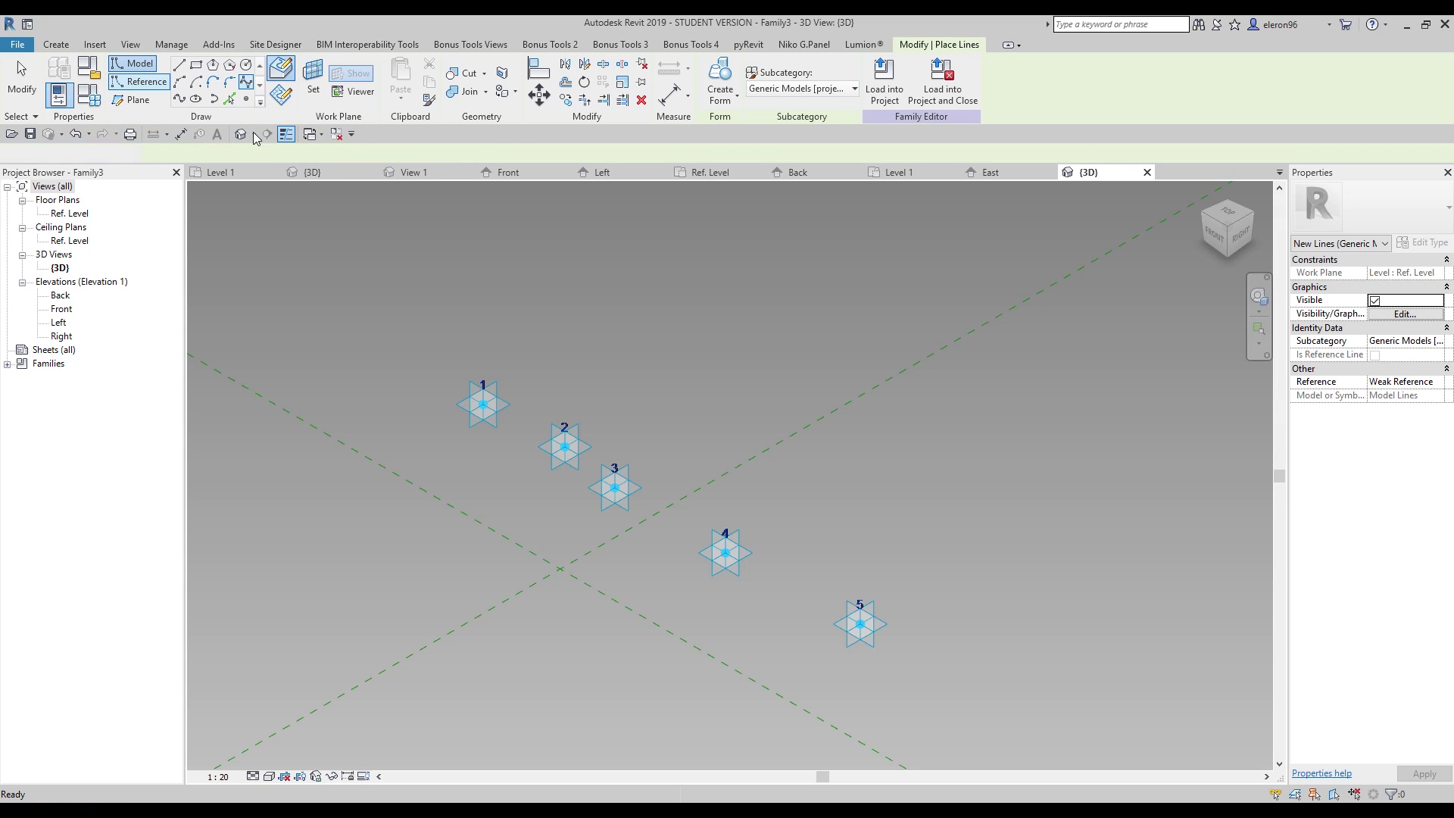
{"action": "left_click", "coordinate": [483, 404]}
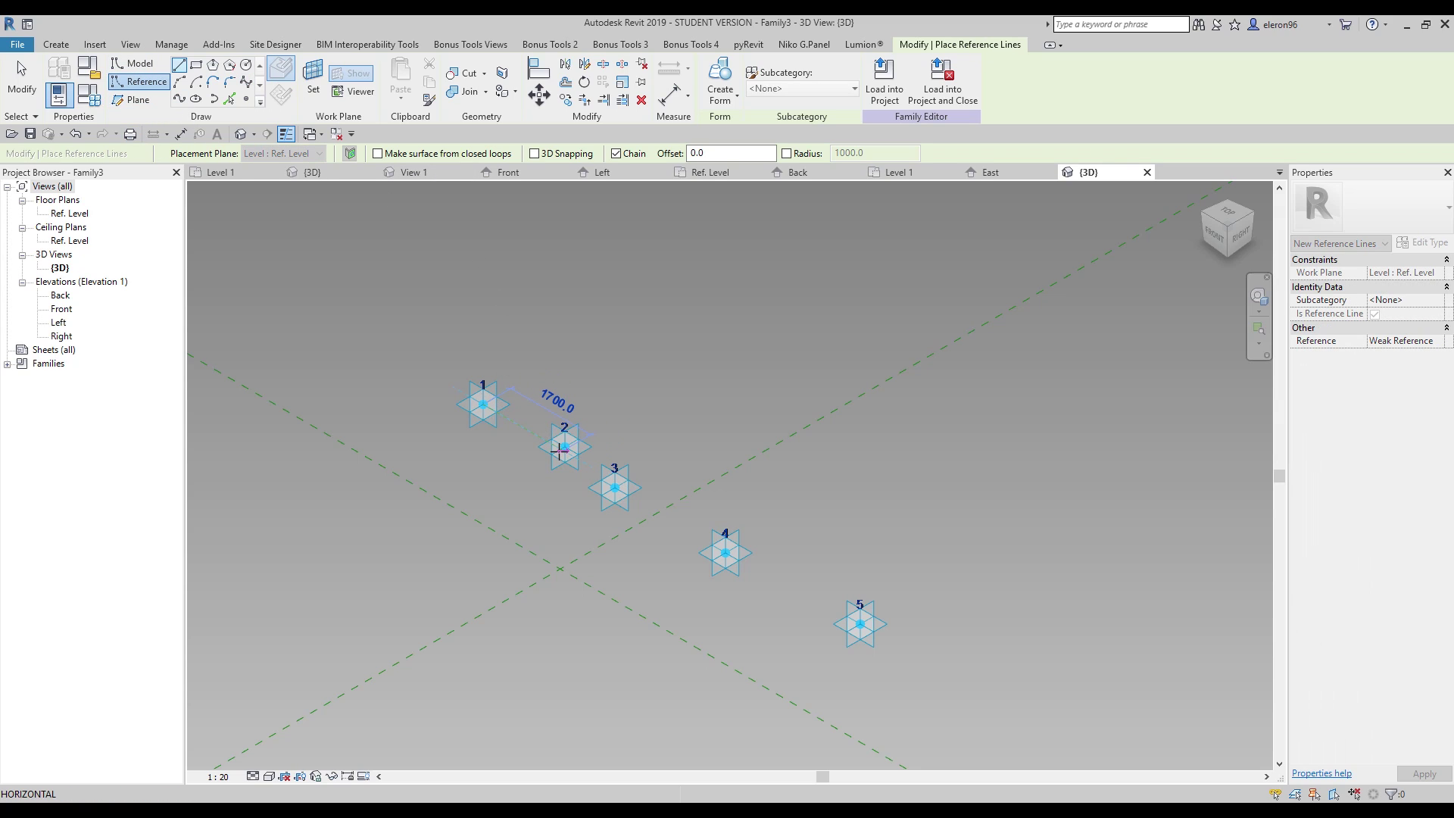
{"action": "key", "text": "Escape"}
{"action": "scroll", "coordinate": [566, 445], "scroll_direction": "up", "scroll_amount": 2}
{"action": "middle_click_drag", "start_coordinate": [573, 317], "coordinate": [476, 258]}
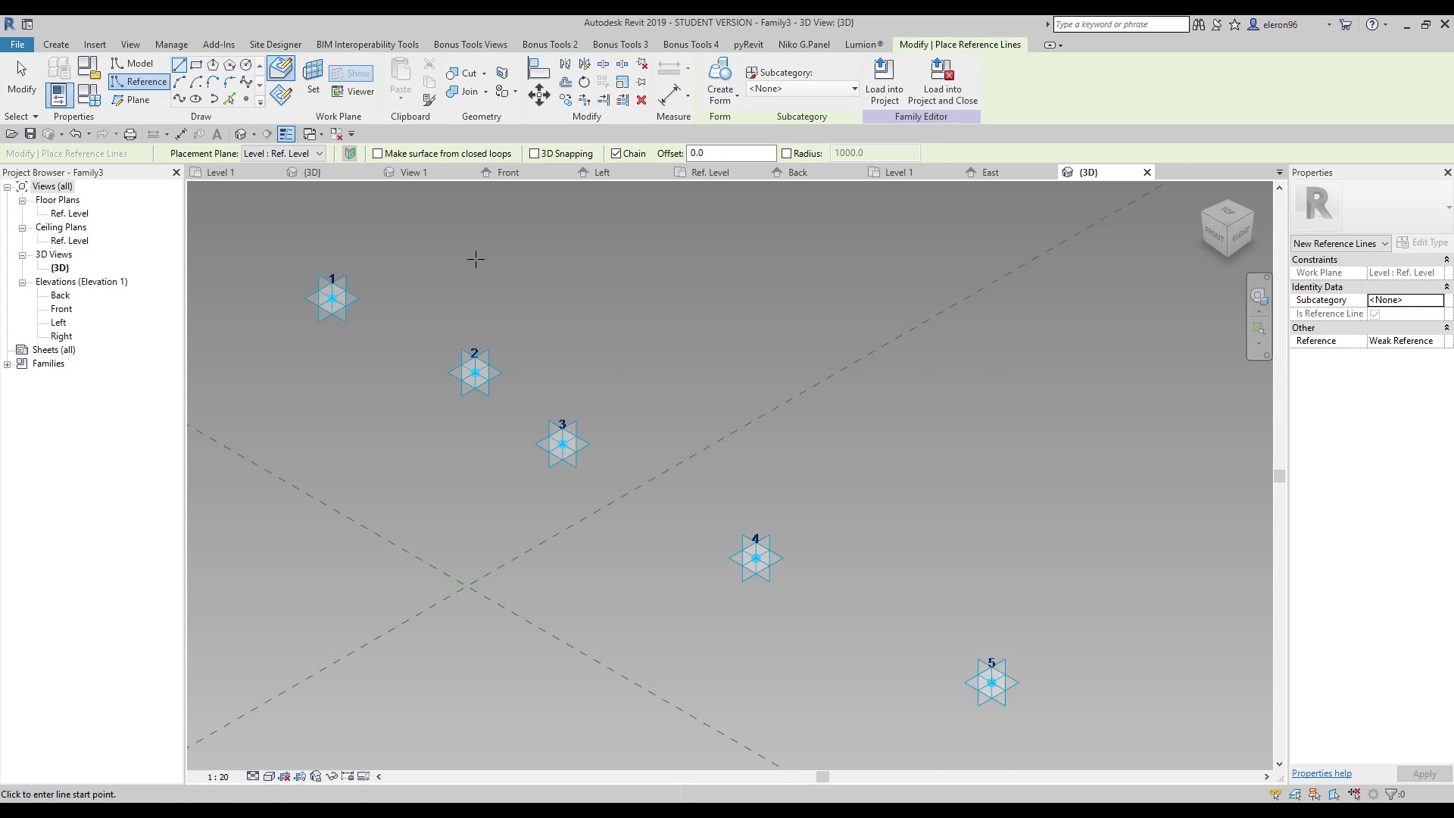
Step: Draw a reference-line spline through adaptive points 1 to 5 in order
{"action": "left_click", "coordinate": [251, 101]}
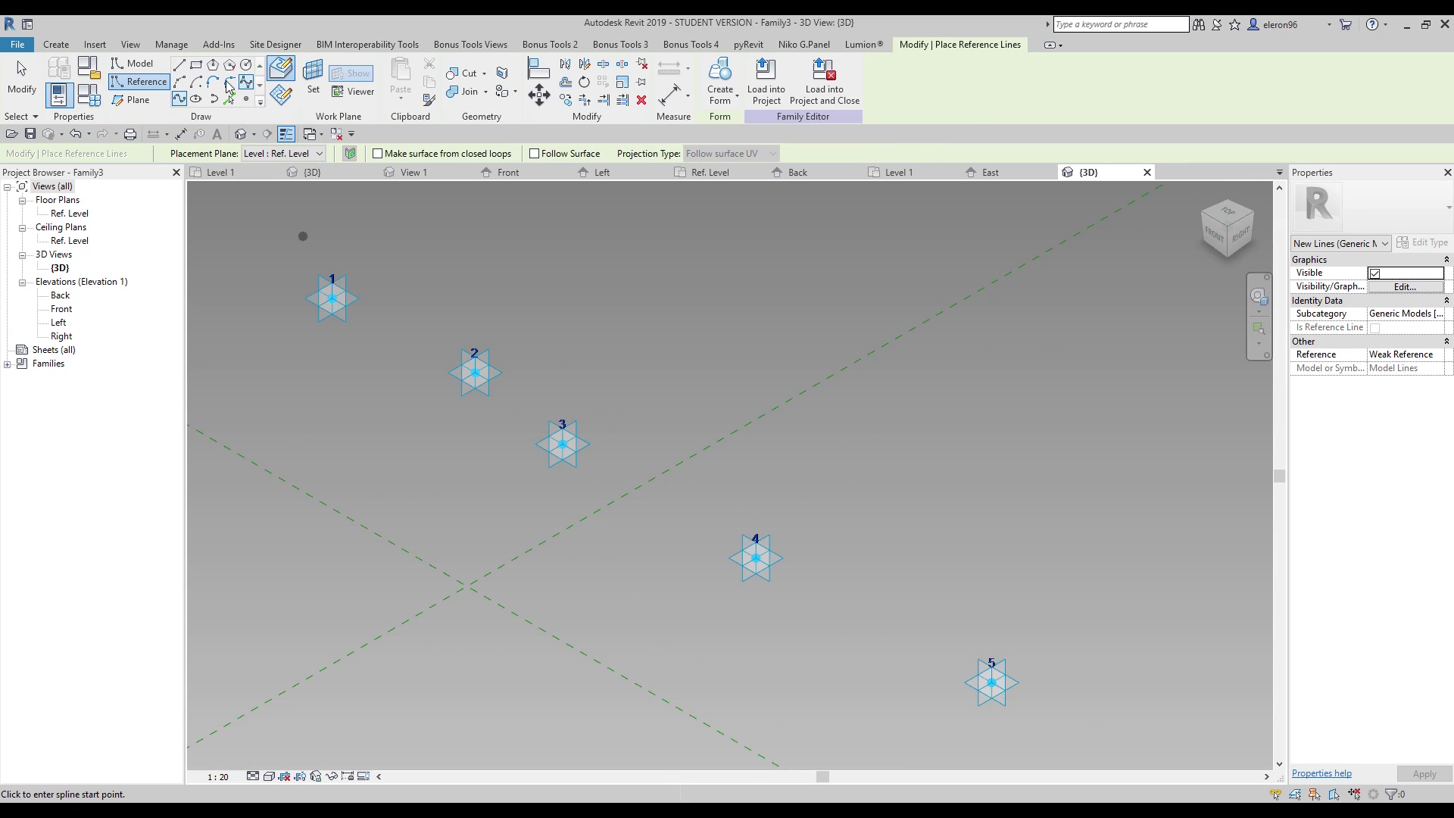
{"action": "left_click", "coordinate": [331, 297]}
{"action": "left_click", "coordinate": [474, 372]}
{"action": "left_click", "coordinate": [562, 444]}
{"action": "left_click", "coordinate": [755, 558]}
{"action": "left_click", "coordinate": [991, 682]}
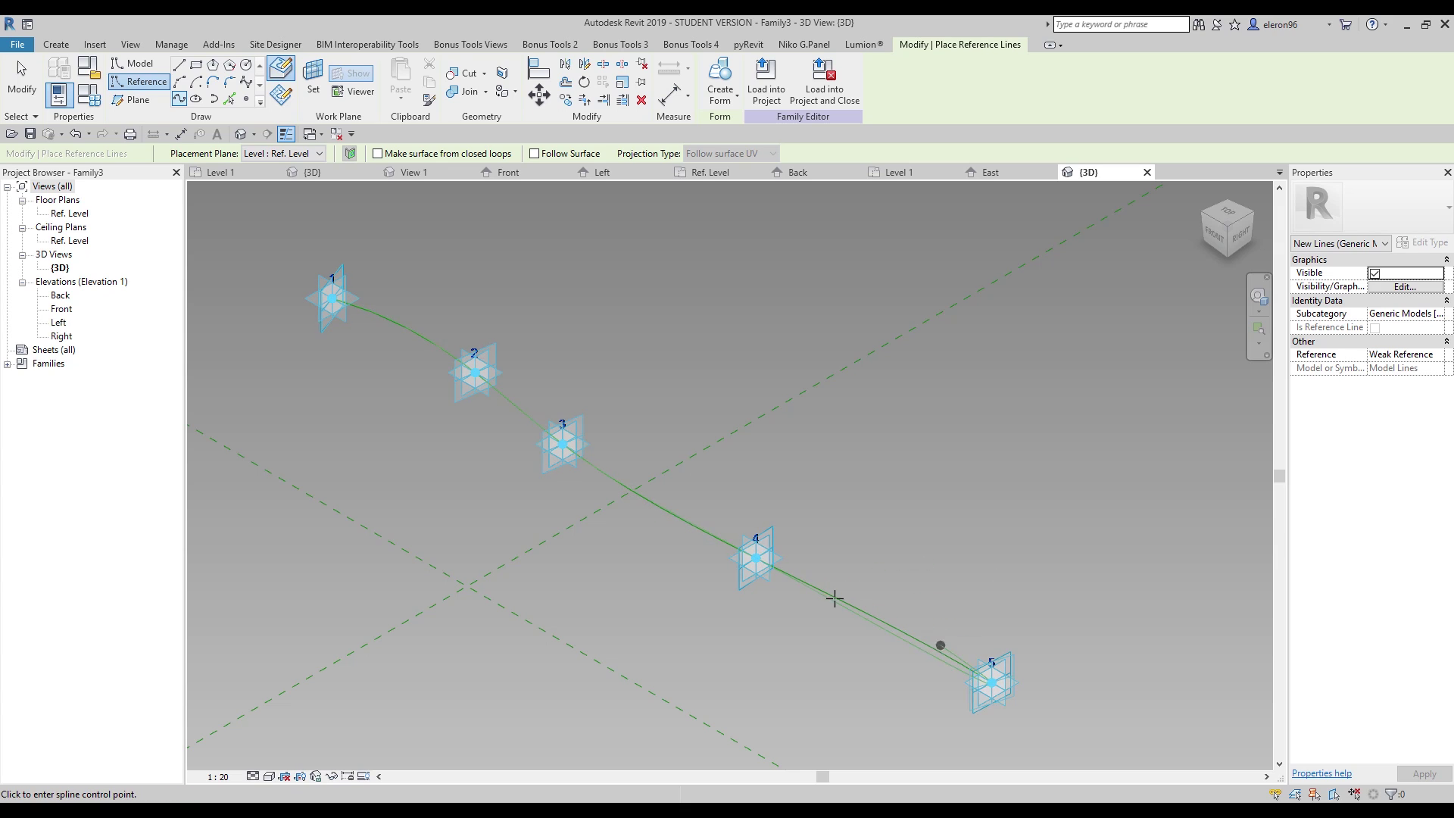
{"action": "key", "text": "Escape"}
{"action": "key", "text": "Escape"}
{"action": "middle_click_drag", "start_coordinate": [556, 421], "coordinate": [565, 475], "text": "shift"}
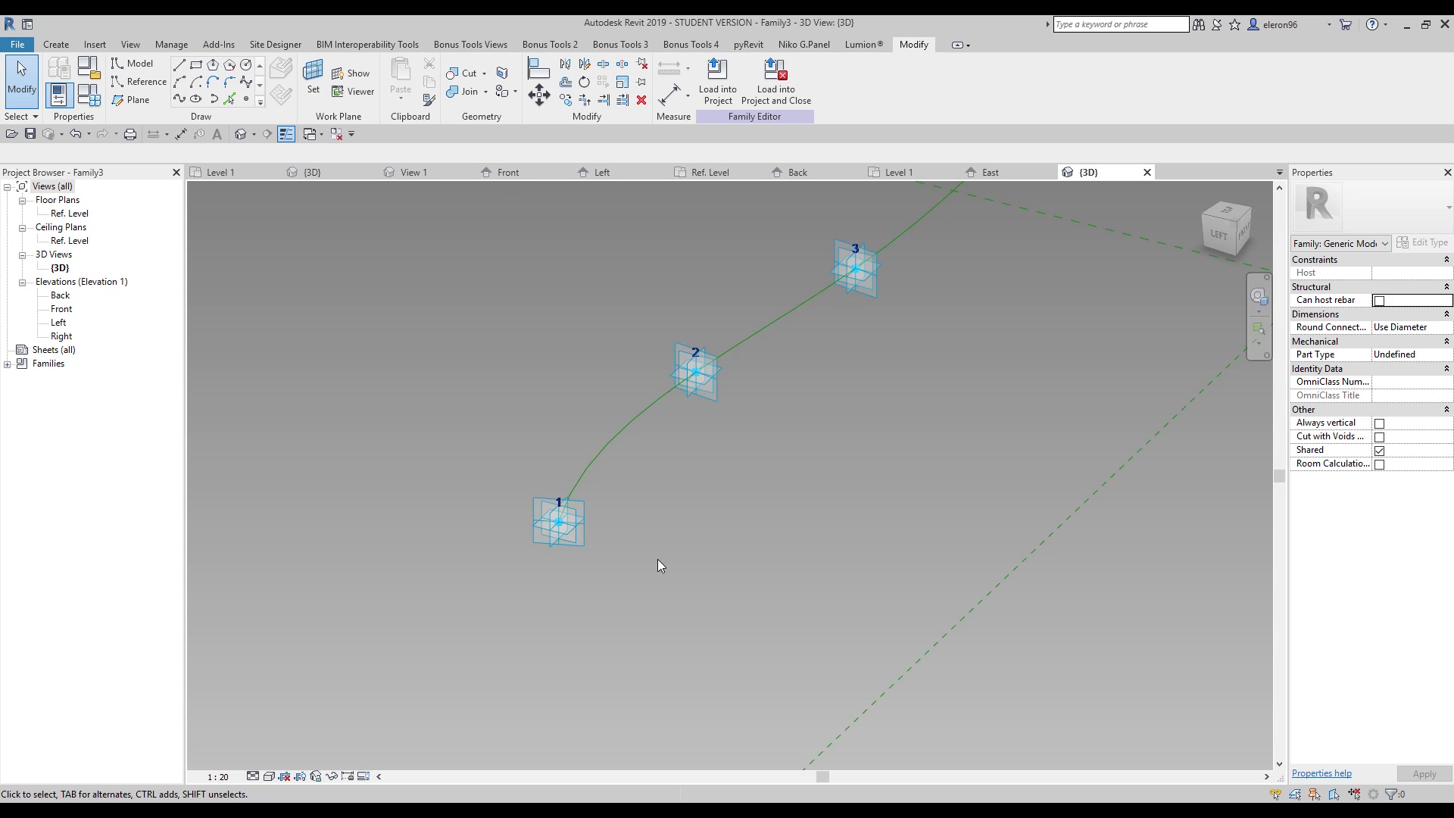
Step: Draw a model-line circle of about 420 mm radius centred on adaptive point 1, on the point's plane perpendicular to the spline
{"action": "left_click", "coordinate": [137, 65]}
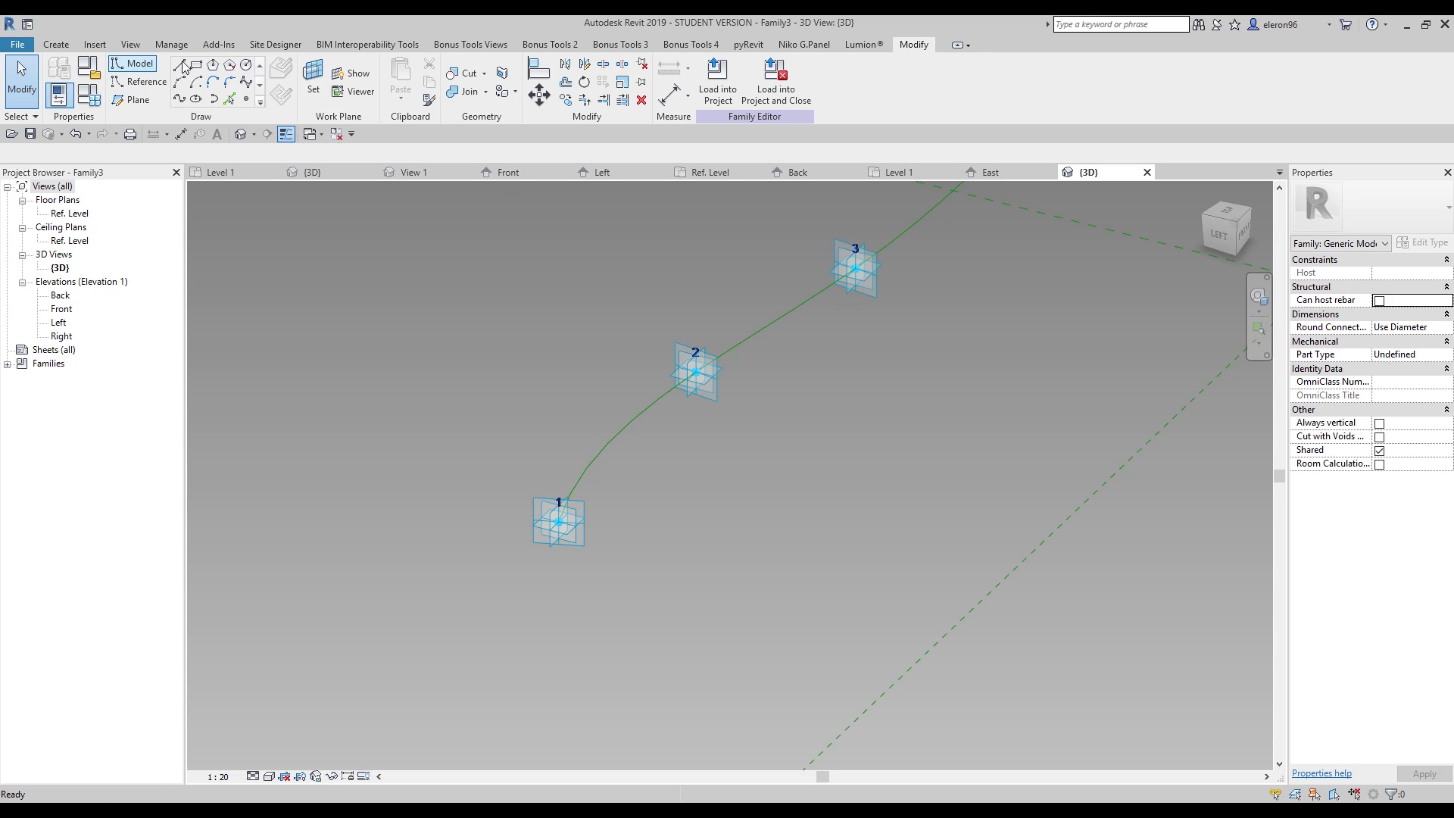
{"action": "left_click", "coordinate": [246, 66]}
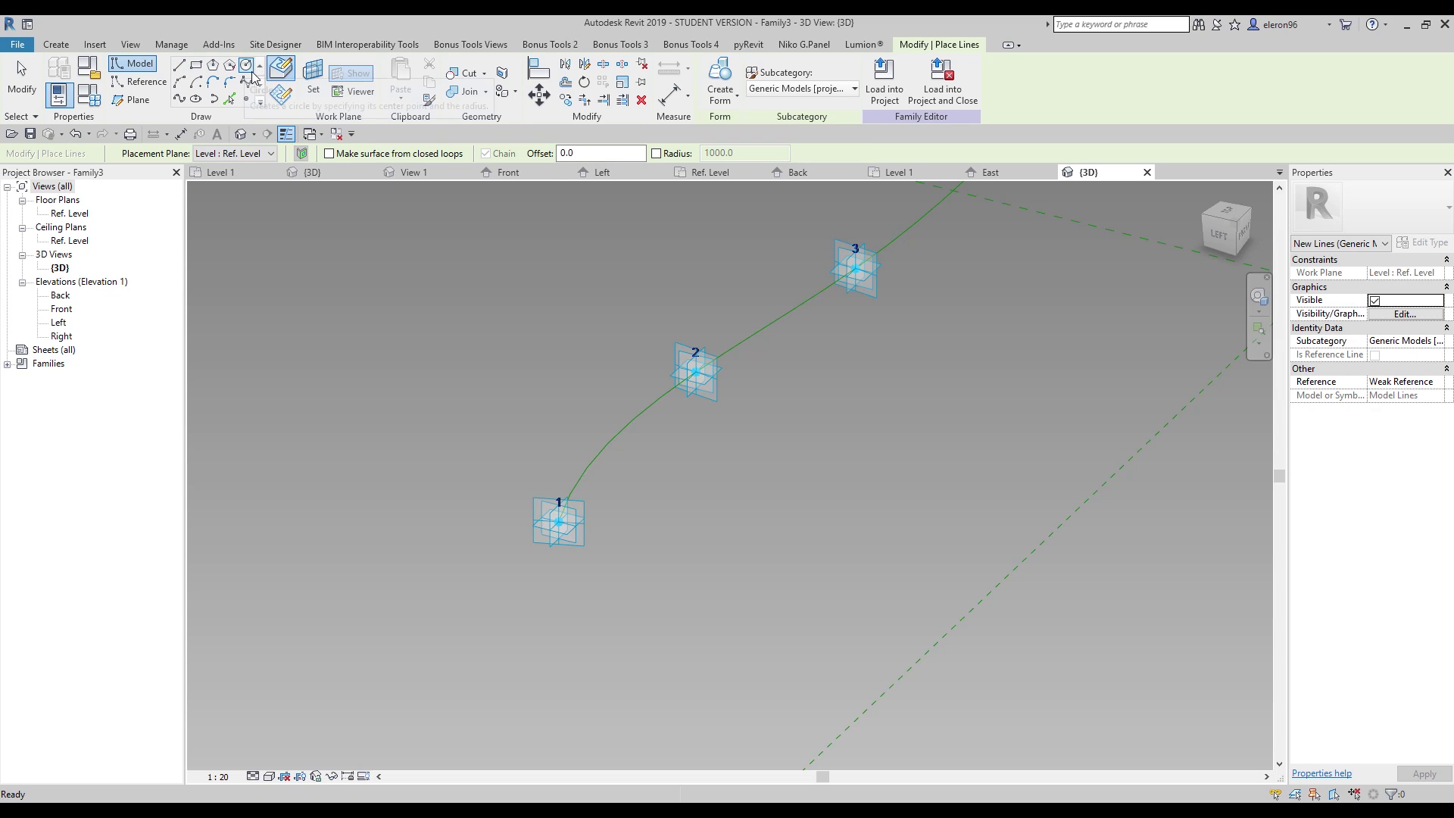
{"action": "key", "text": "Escape"}
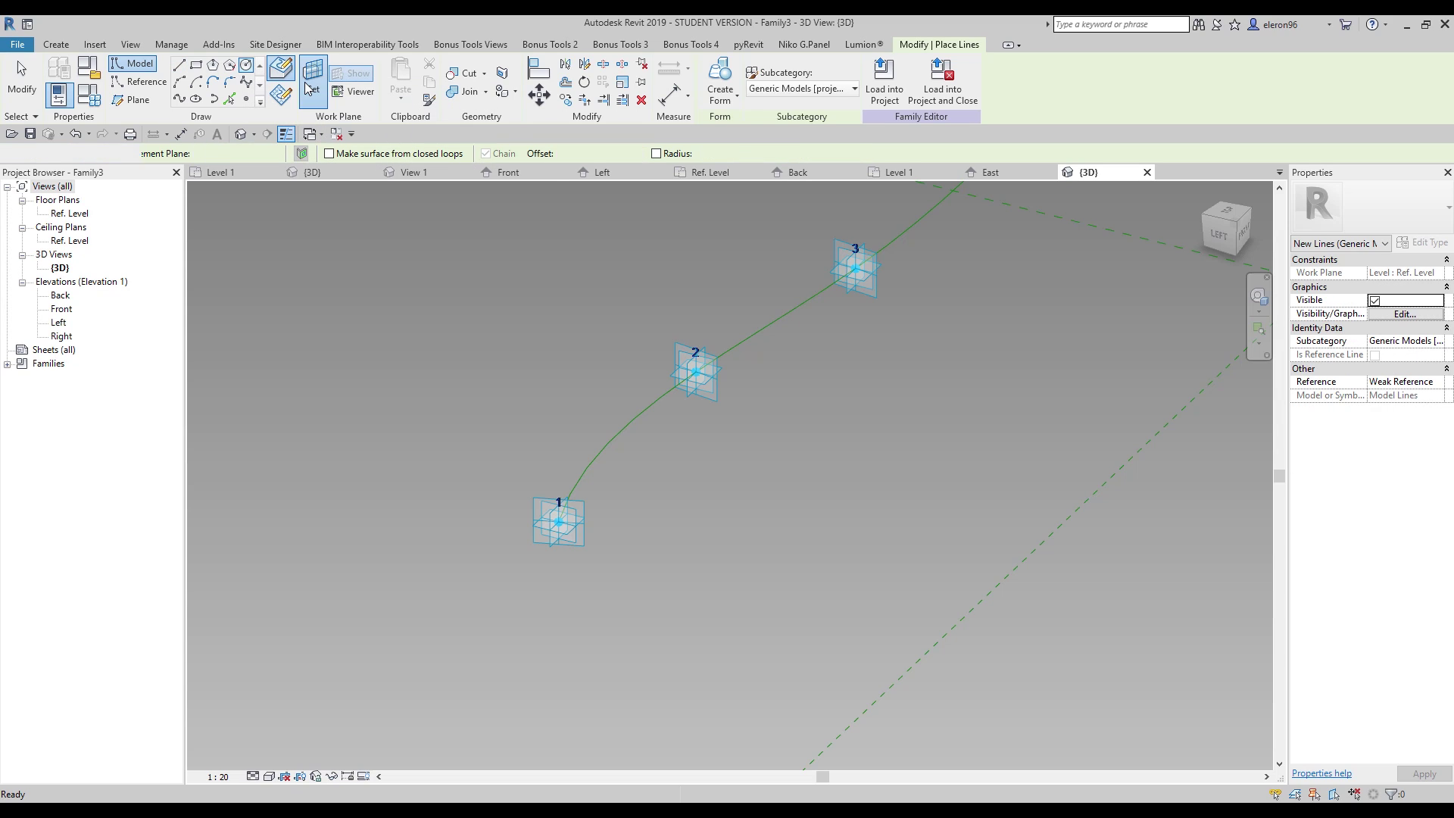
{"action": "left_click", "coordinate": [588, 505]}
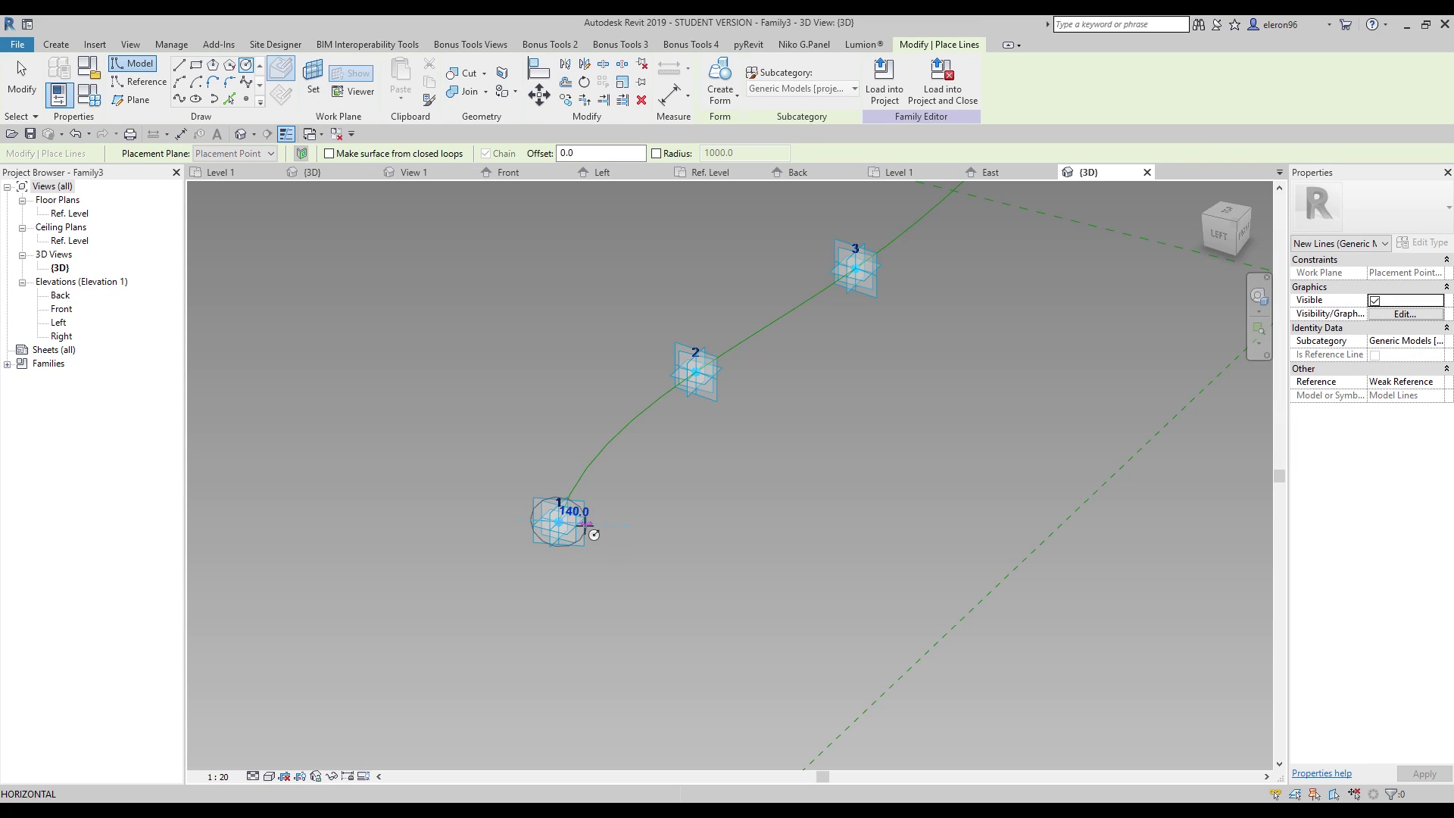
{"action": "left_click", "coordinate": [642, 534]}
{"action": "key", "text": "Escape"}
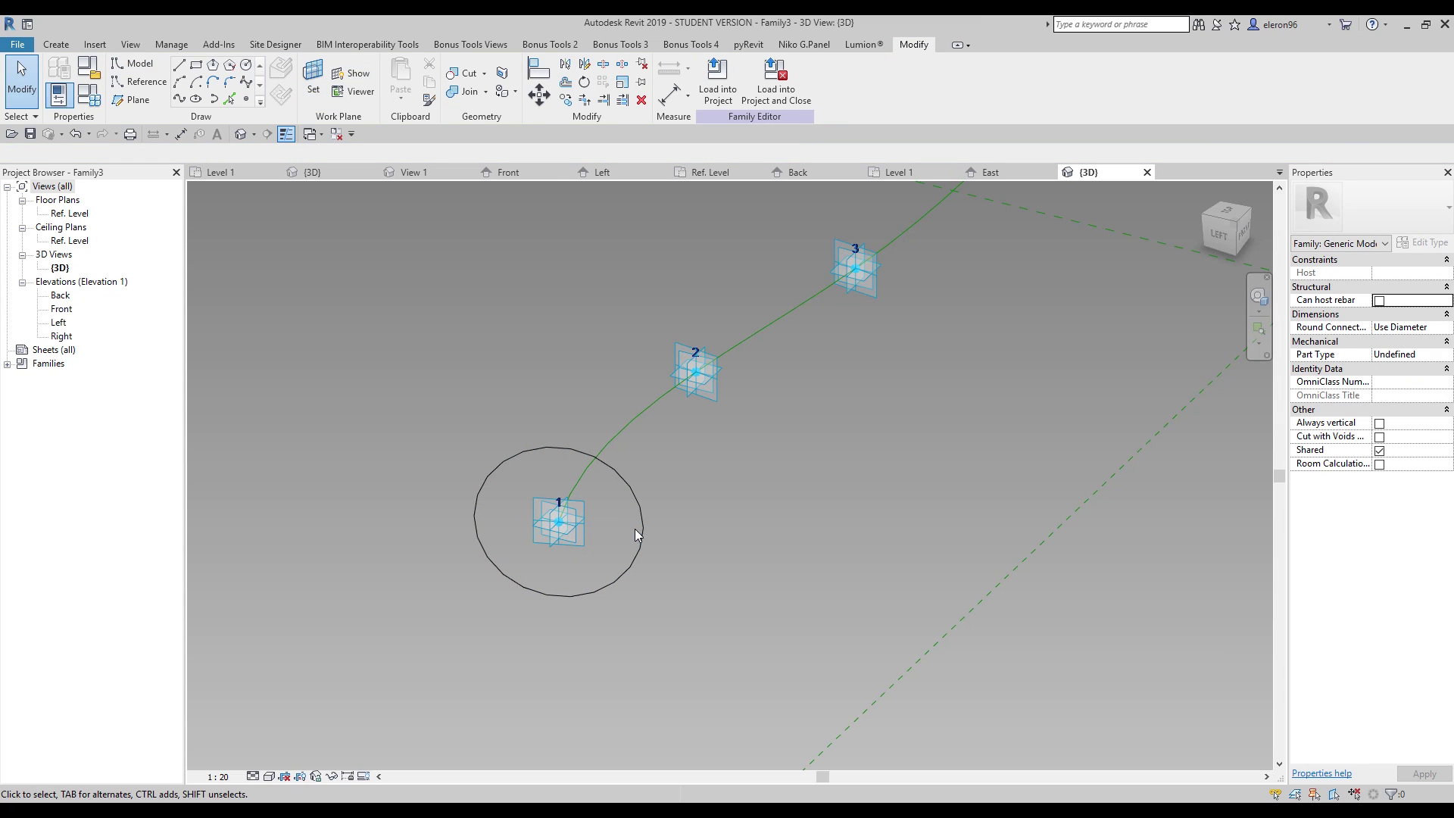
Step: Make the circle's radius dimension permanent and label it with a new instance parameter R_C_TH
{"action": "left_click", "coordinate": [637, 546]}
{"action": "left_click", "coordinate": [590, 558]}
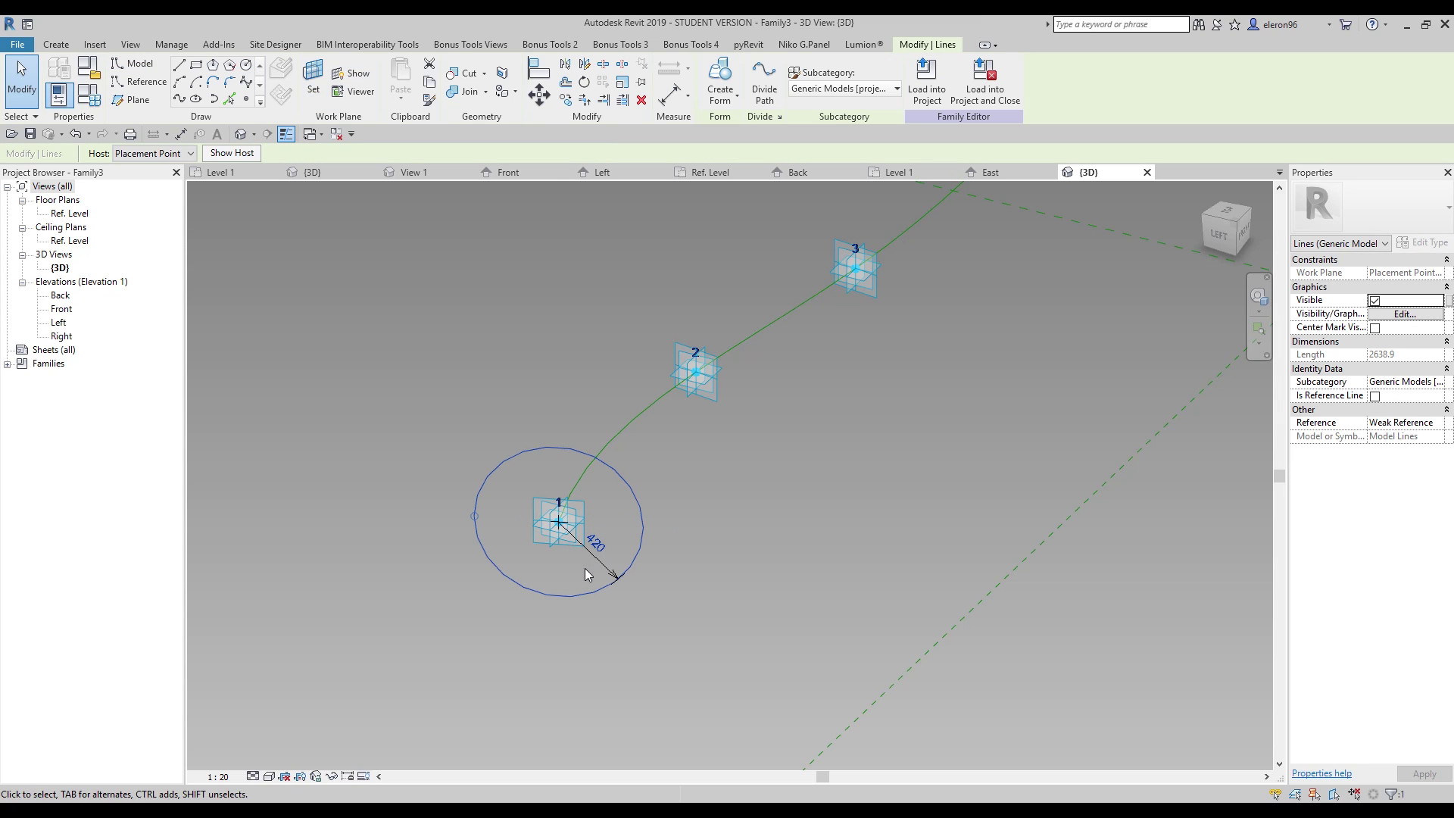
{"action": "left_click", "coordinate": [608, 567]}
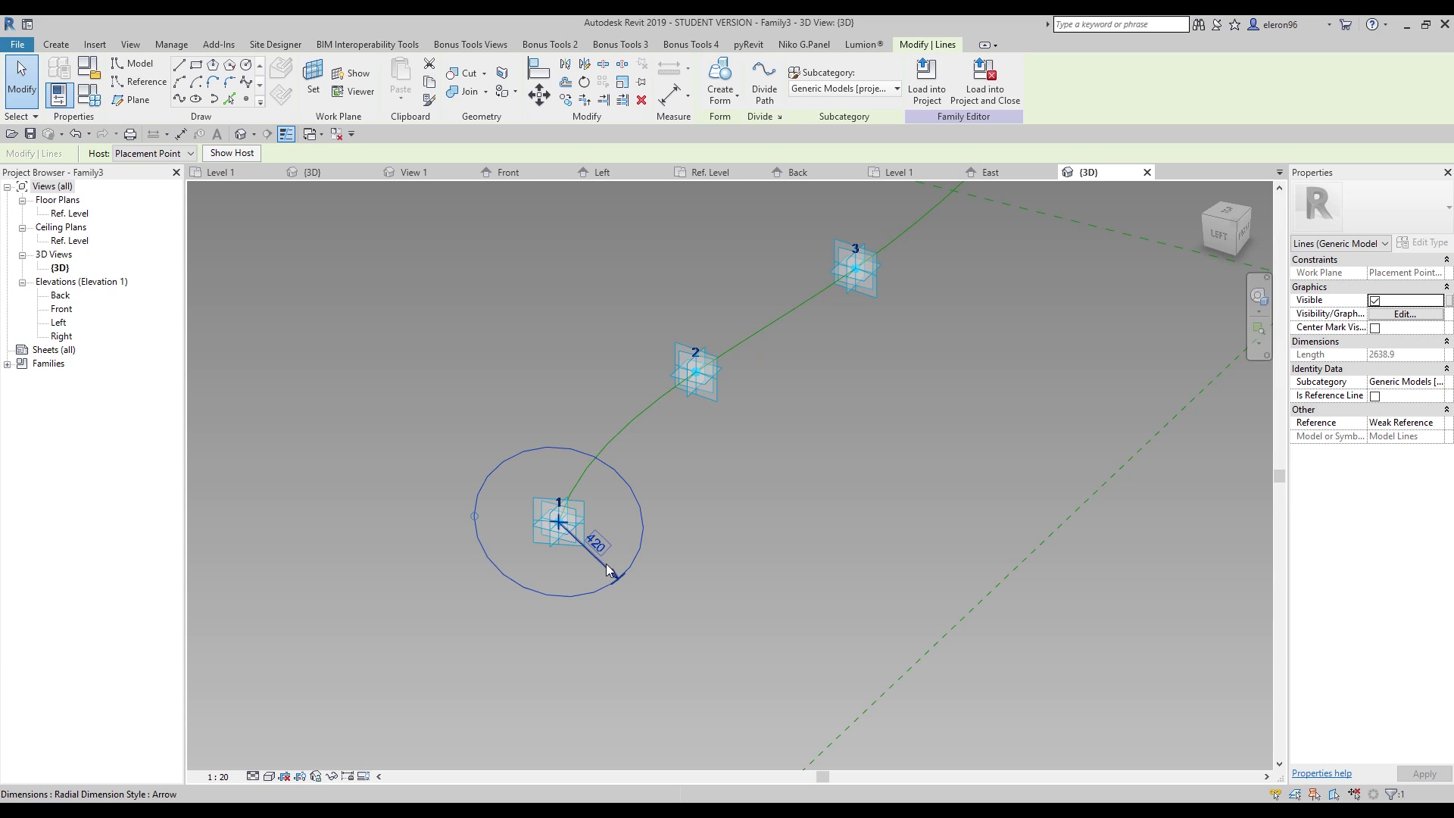
{"action": "left_click", "coordinate": [860, 81]}
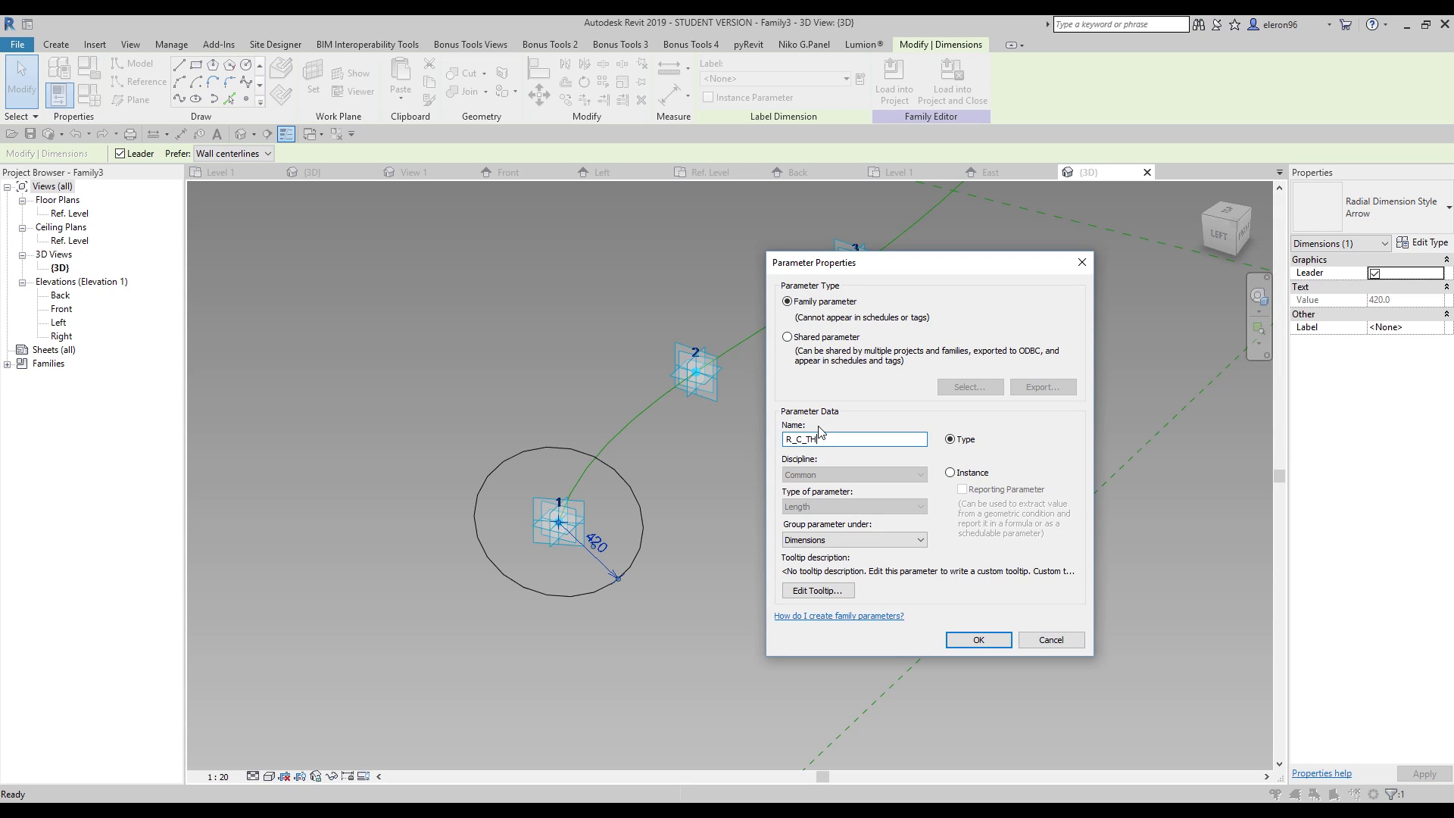
{"action": "left_click", "coordinate": [950, 473]}
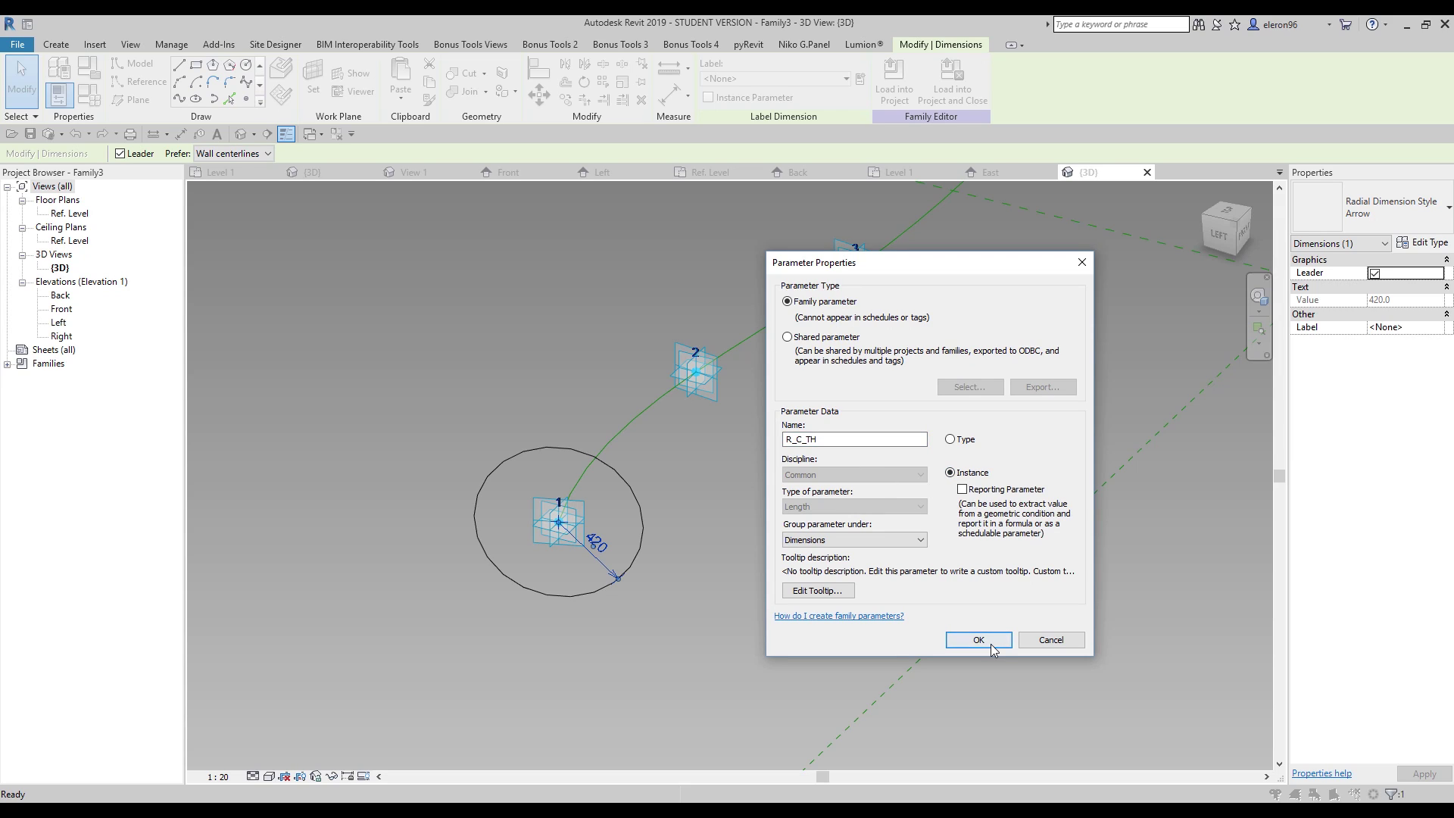
{"action": "left_click", "coordinate": [979, 640]}
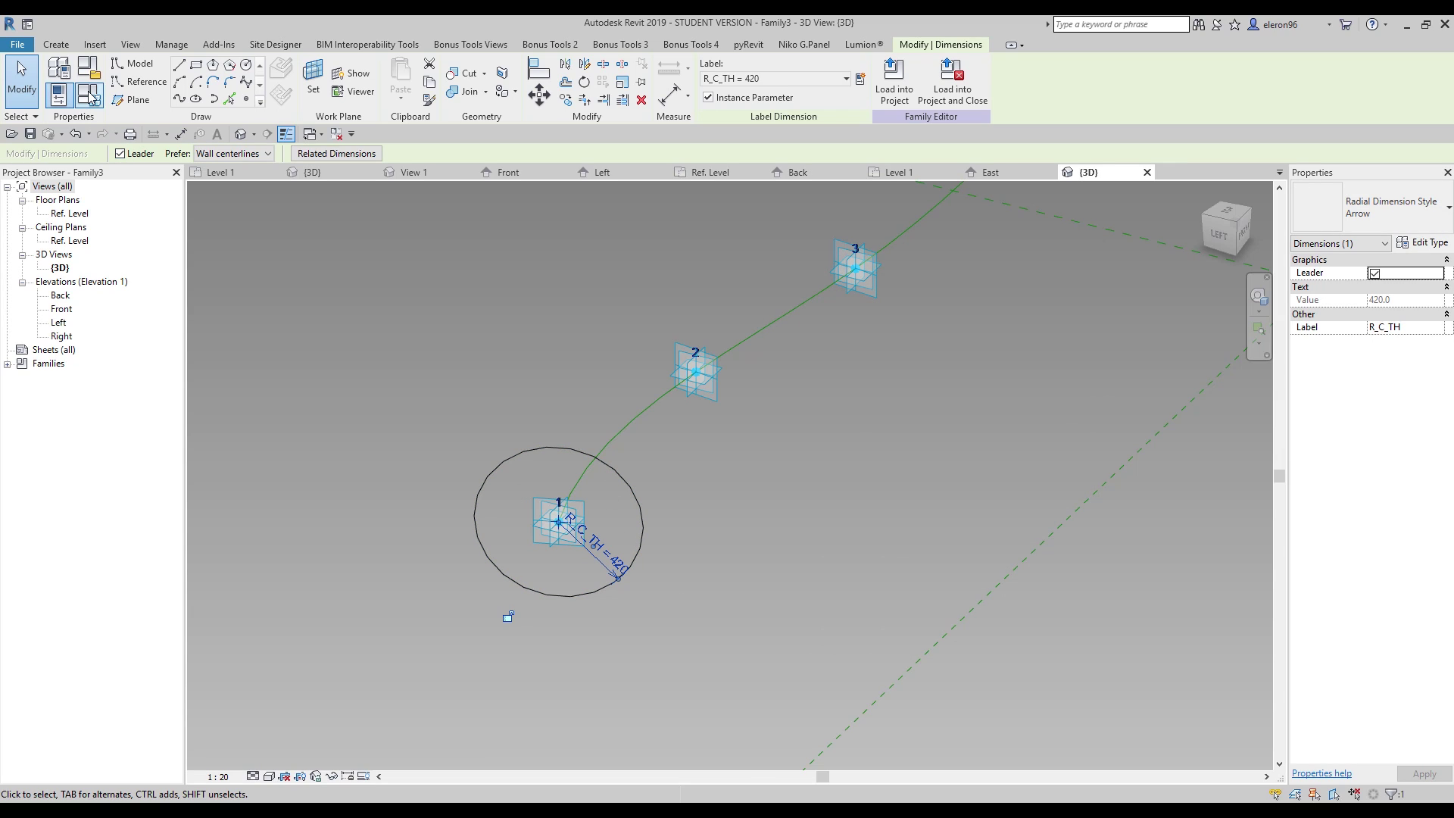
Step: Set the family's R_C_TH radius parameter to 100
{"action": "left_click", "coordinate": [89, 95]}
{"action": "left_click", "coordinate": [1027, 332]}
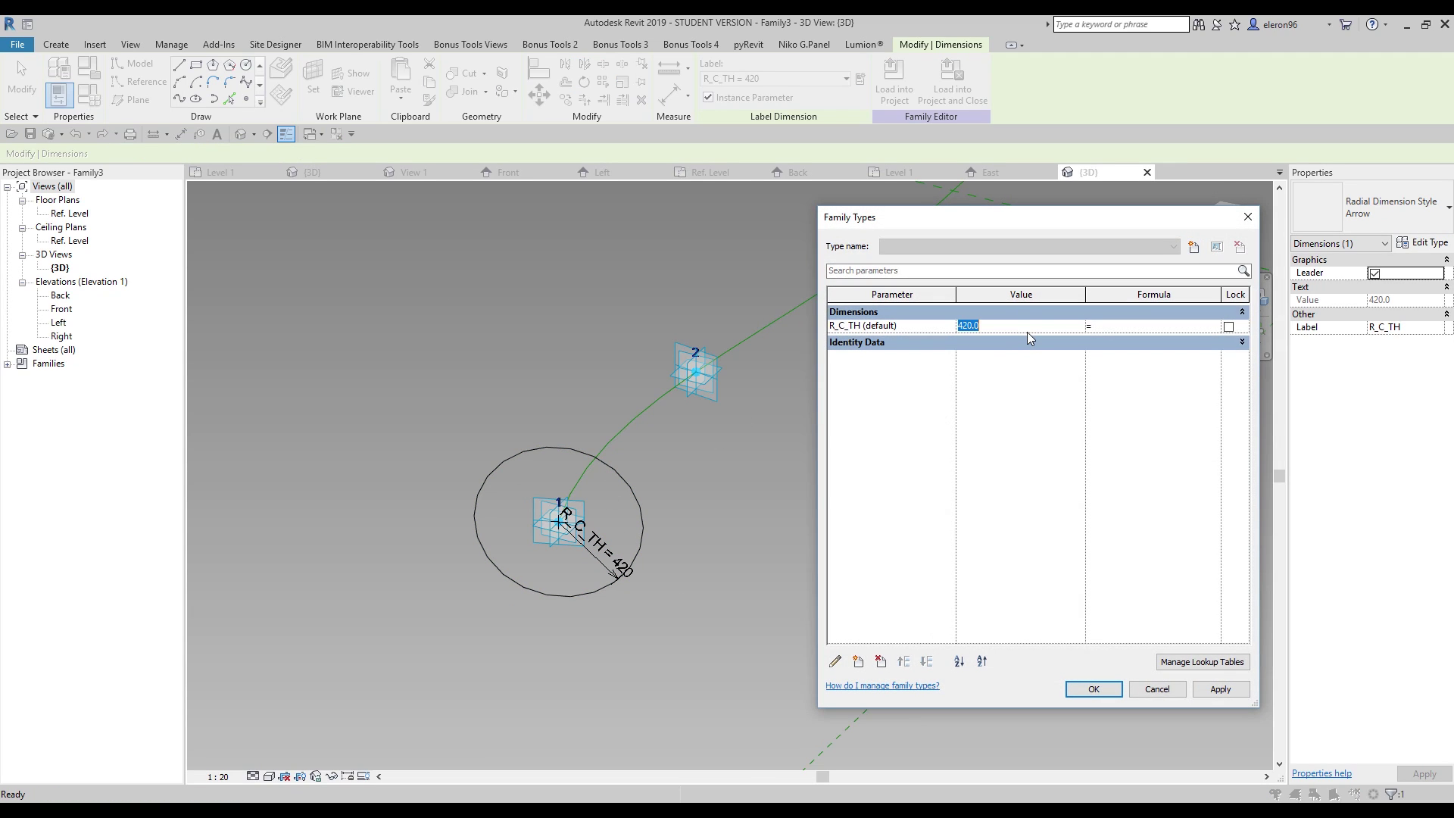
{"action": "type", "text": "100"}
{"action": "left_click", "coordinate": [1081, 686]}
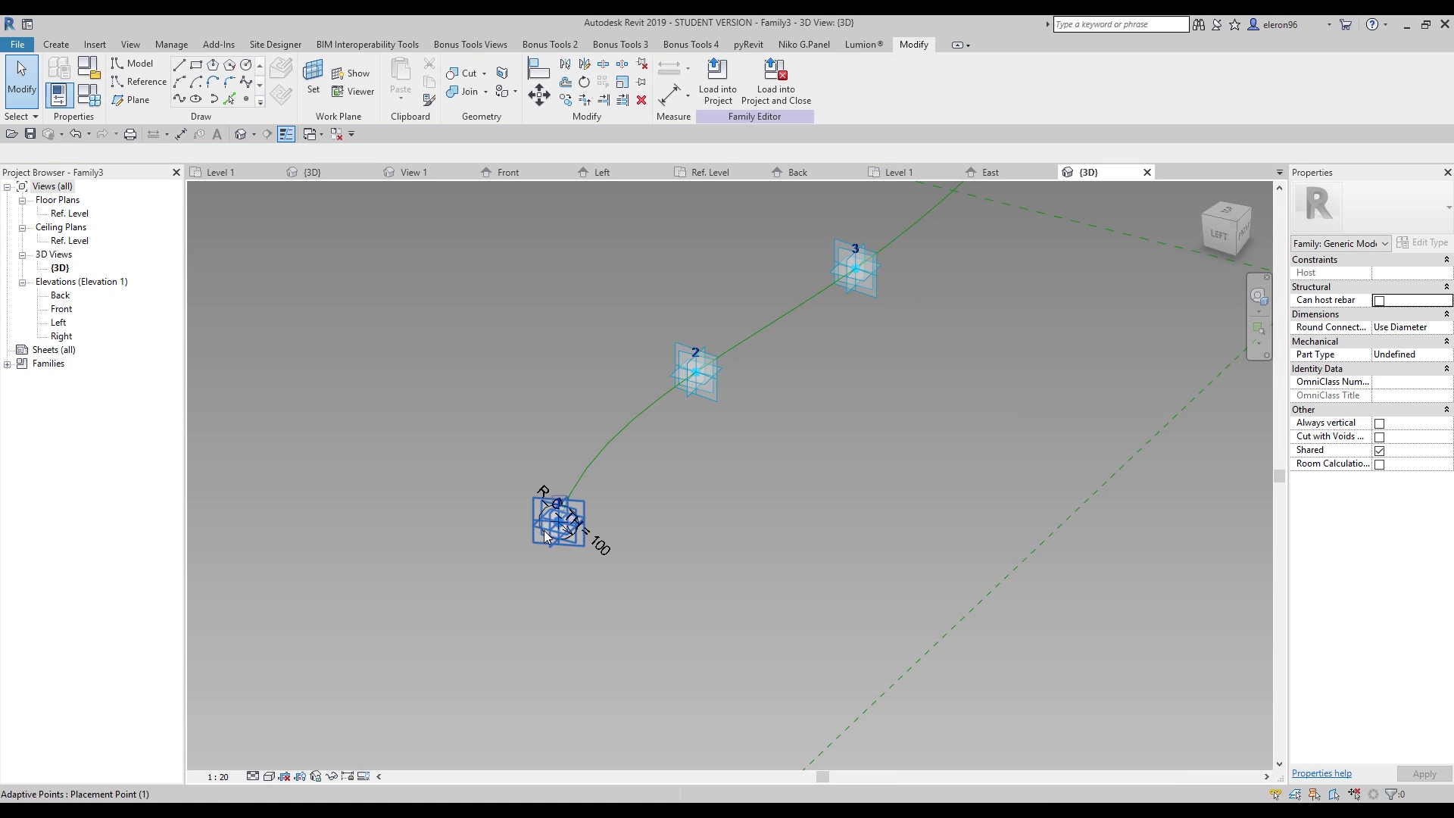
Step: Create a solid form by sweeping the circle at adaptive point 1 along the reference spline
{"action": "left_click", "coordinate": [642, 407]}
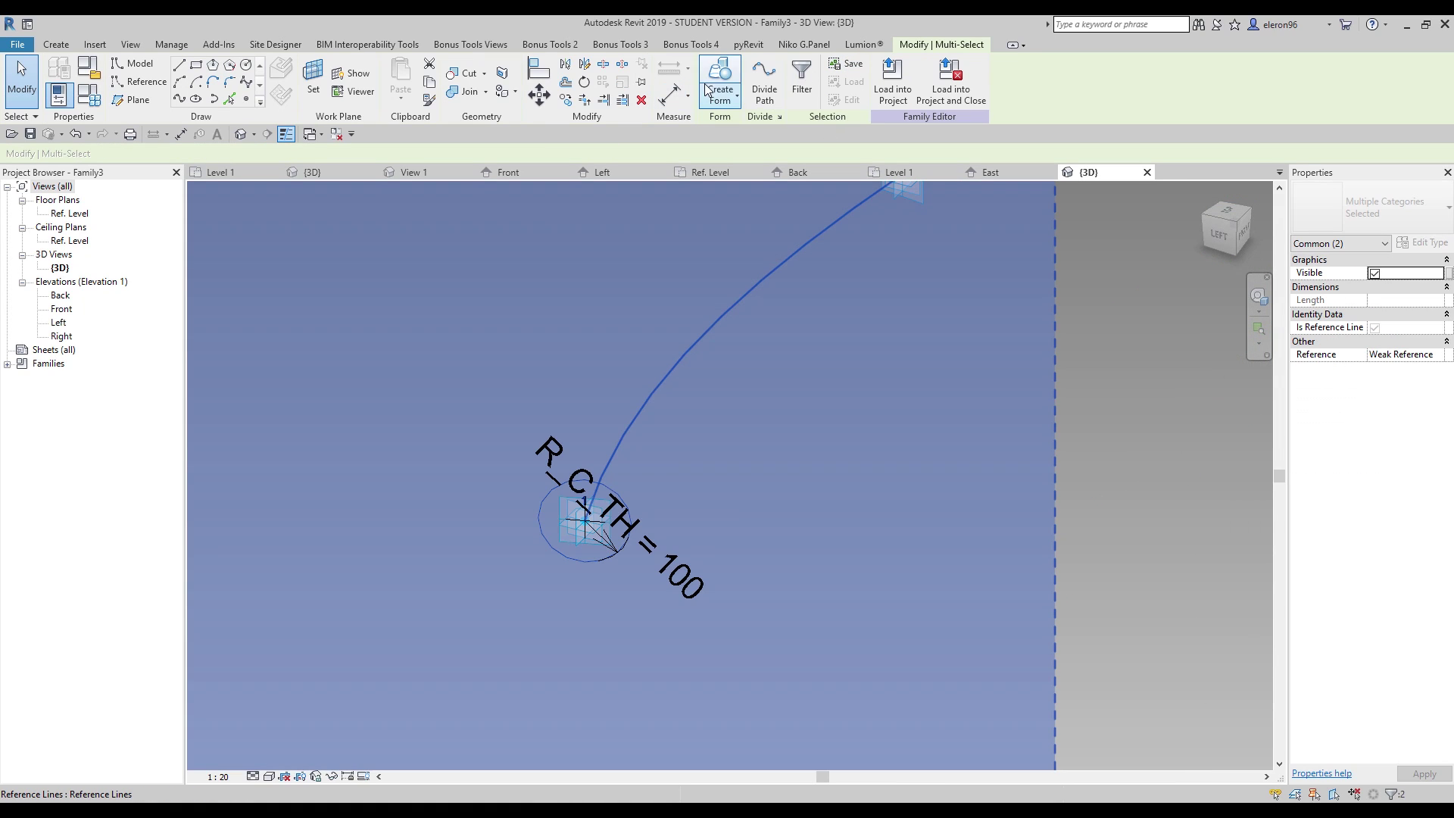
{"action": "left_click", "coordinate": [720, 76]}
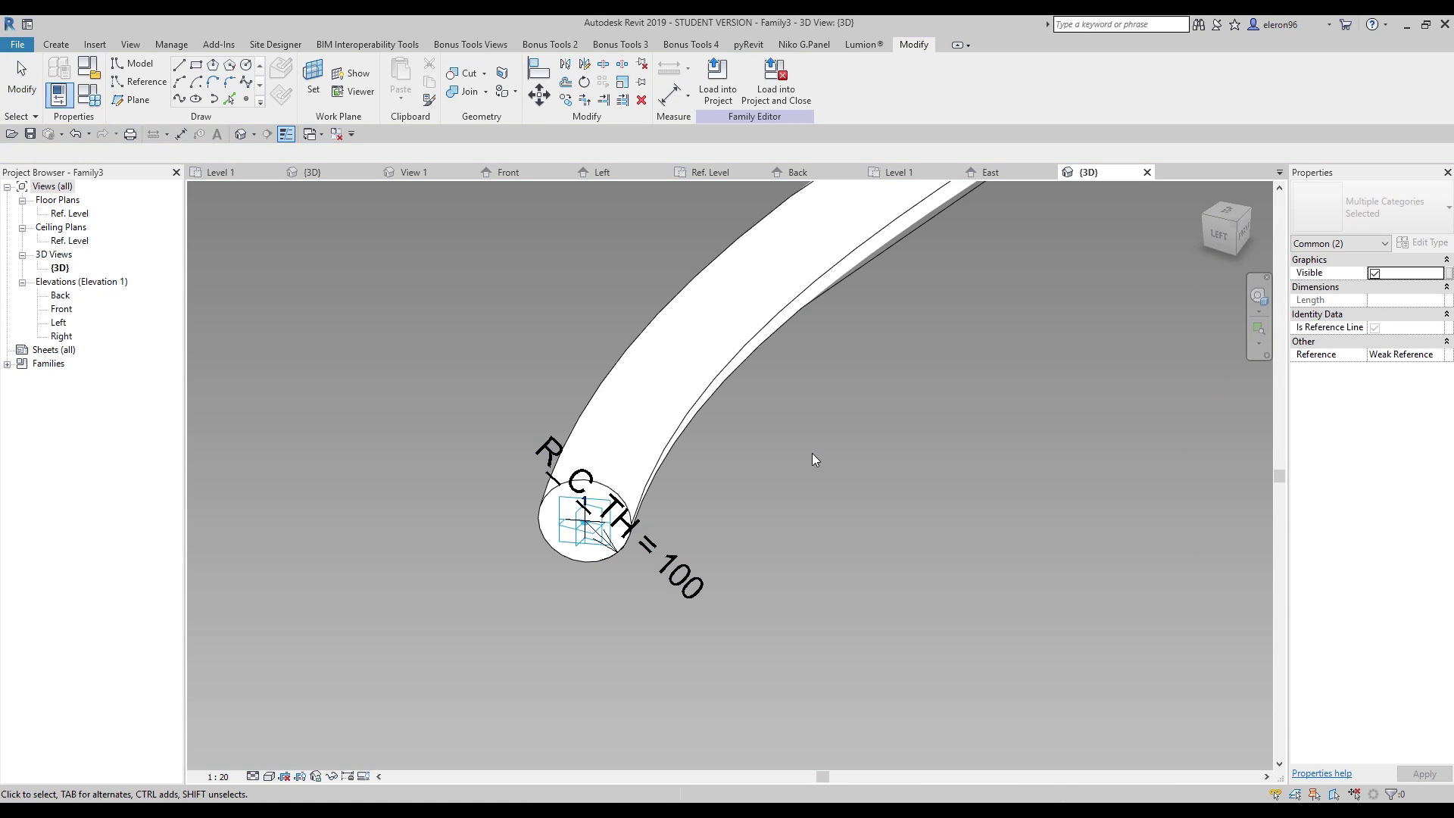
{"action": "scroll", "coordinate": [811, 453], "scroll_direction": "down", "scroll_amount": 3}
{"action": "middle_click_drag", "start_coordinate": [1060, 443], "coordinate": [681, 720]}
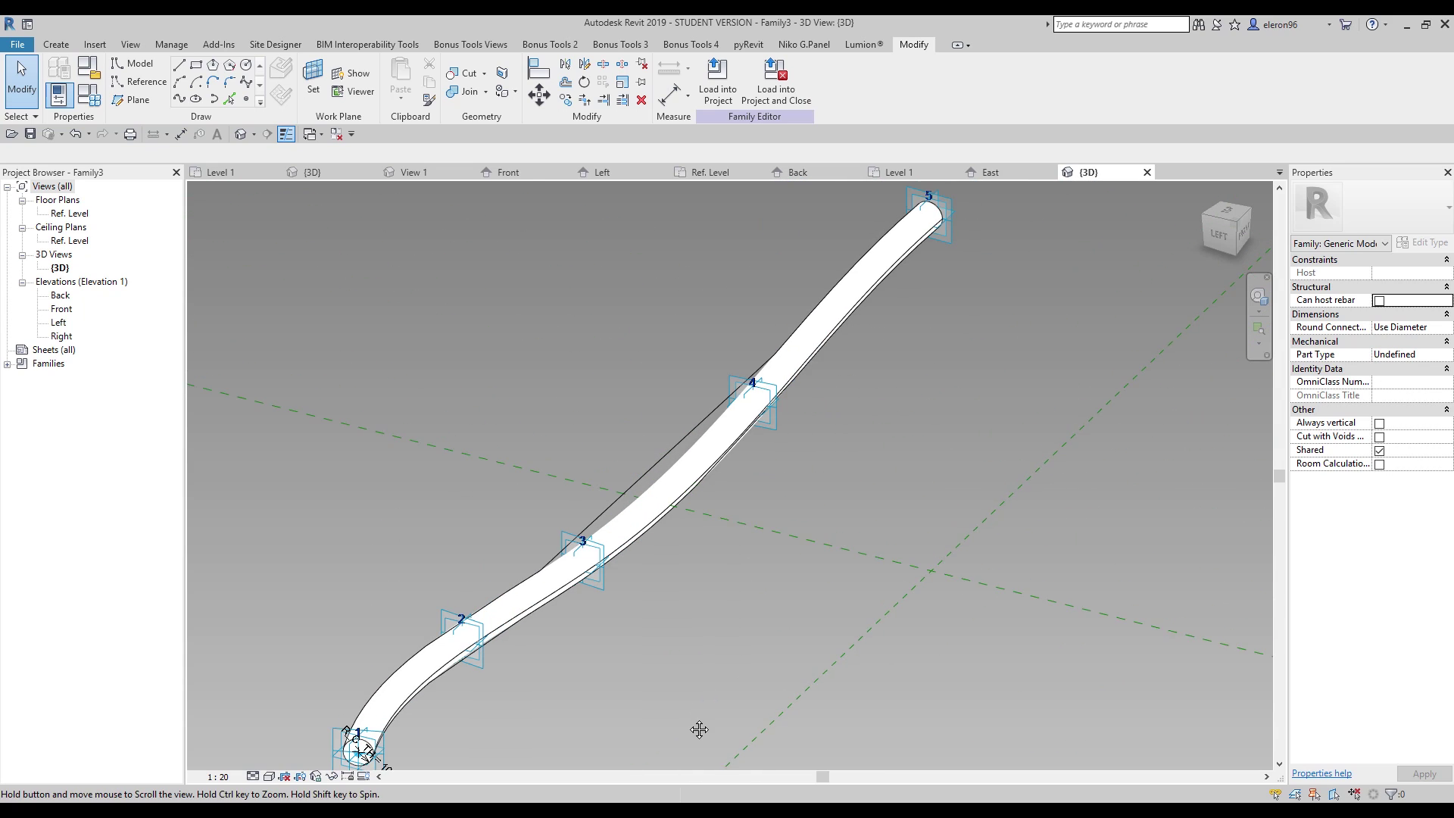
Step: Lock the profiles of the swept form and set the R_C_TH parameter to 150
{"action": "left_click", "coordinate": [725, 432]}
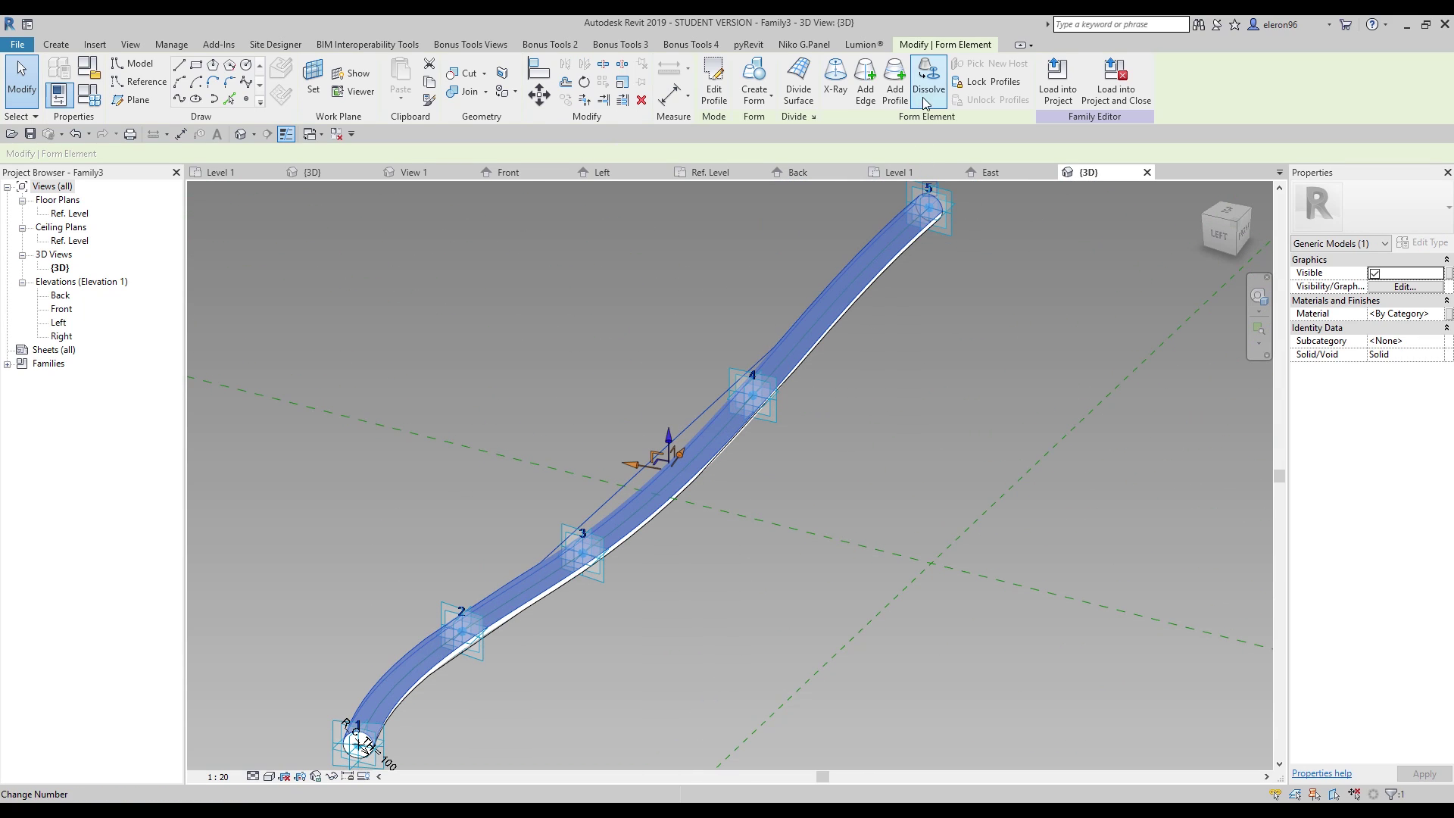
{"action": "left_click", "coordinate": [979, 83]}
{"action": "left_click", "coordinate": [1027, 364]}
{"action": "scroll", "coordinate": [698, 372], "scroll_direction": "down", "scroll_amount": 2}
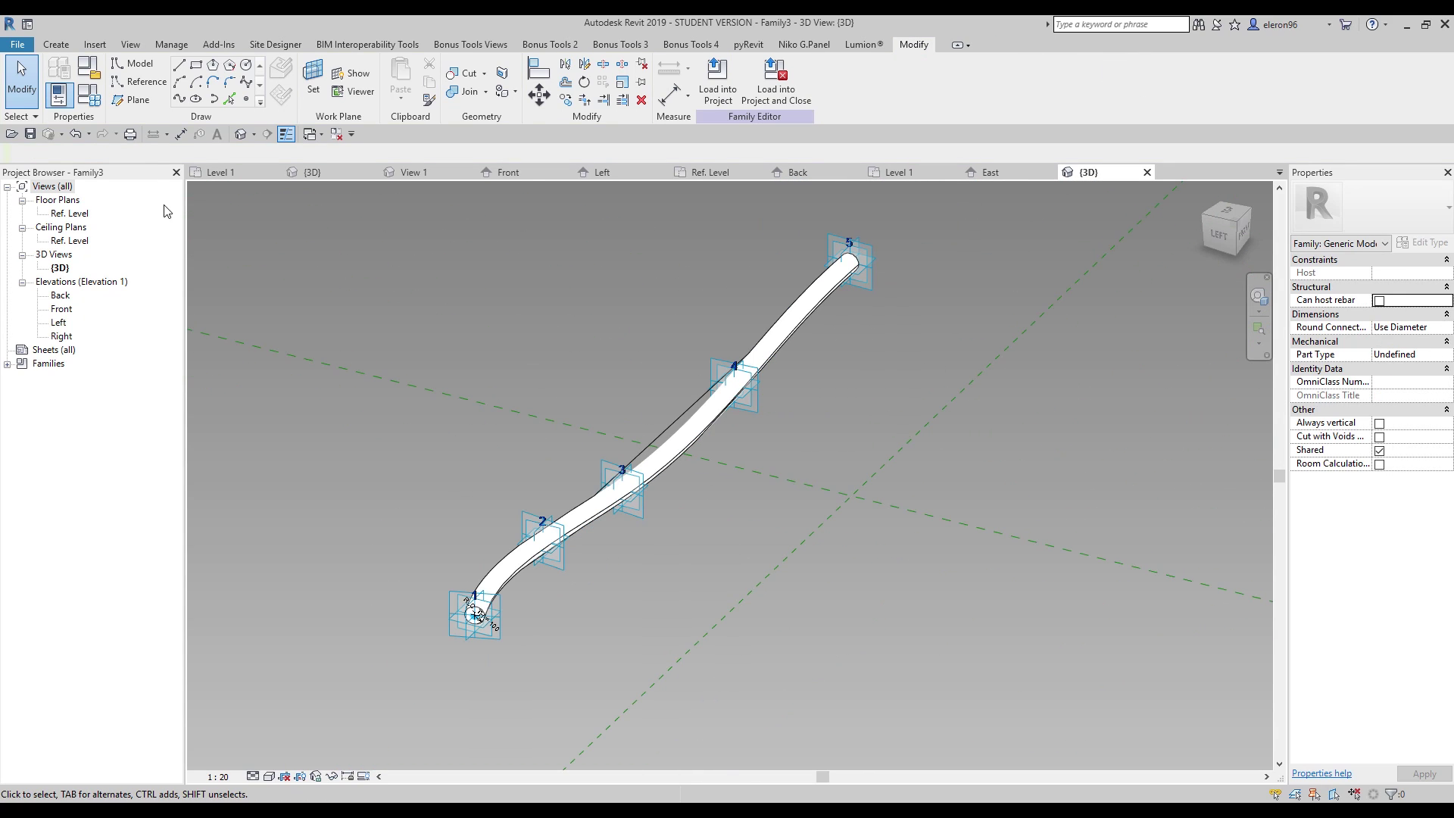
{"action": "left_click", "coordinate": [89, 95]}
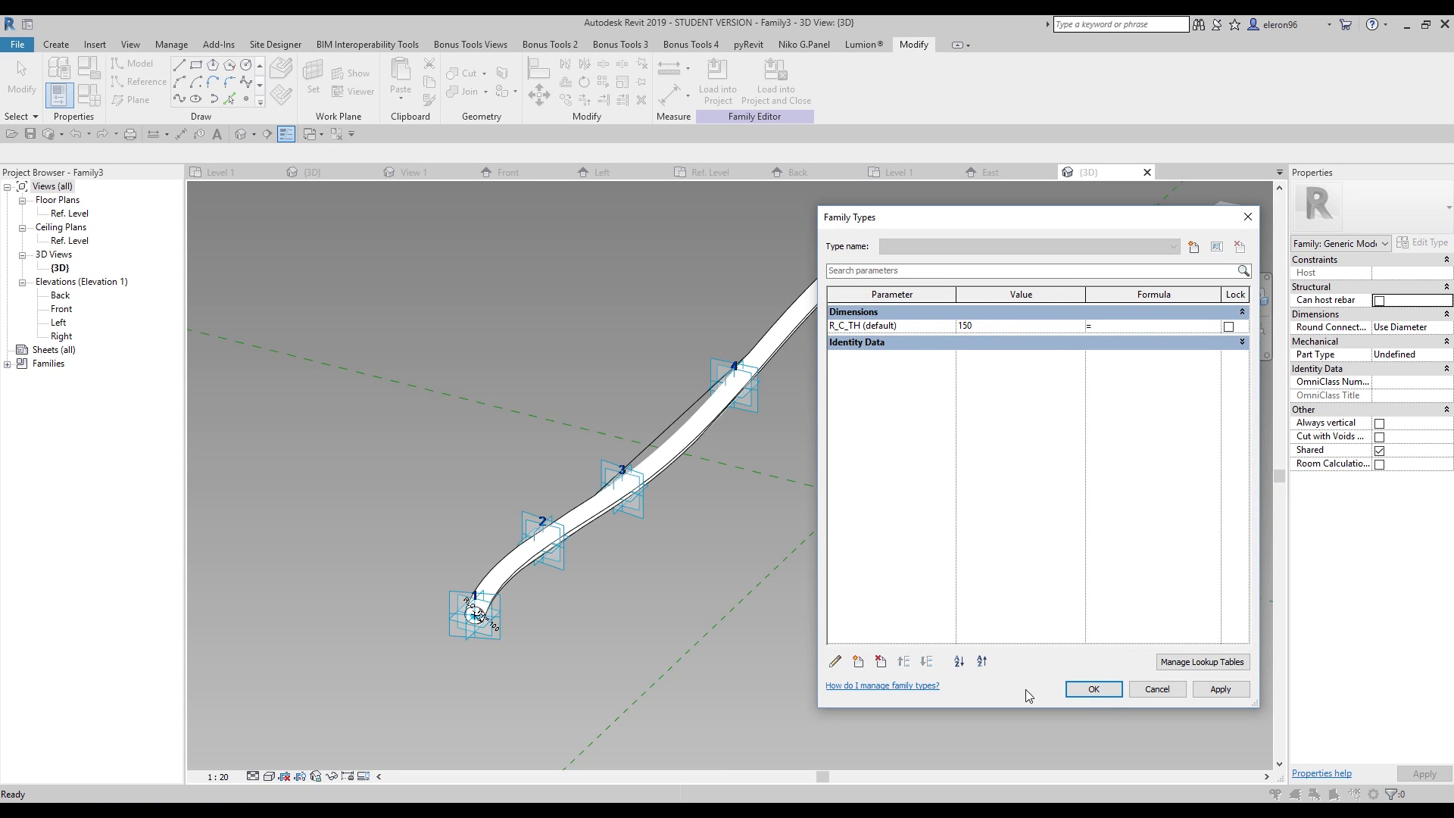
{"action": "left_click", "coordinate": [1104, 692]}
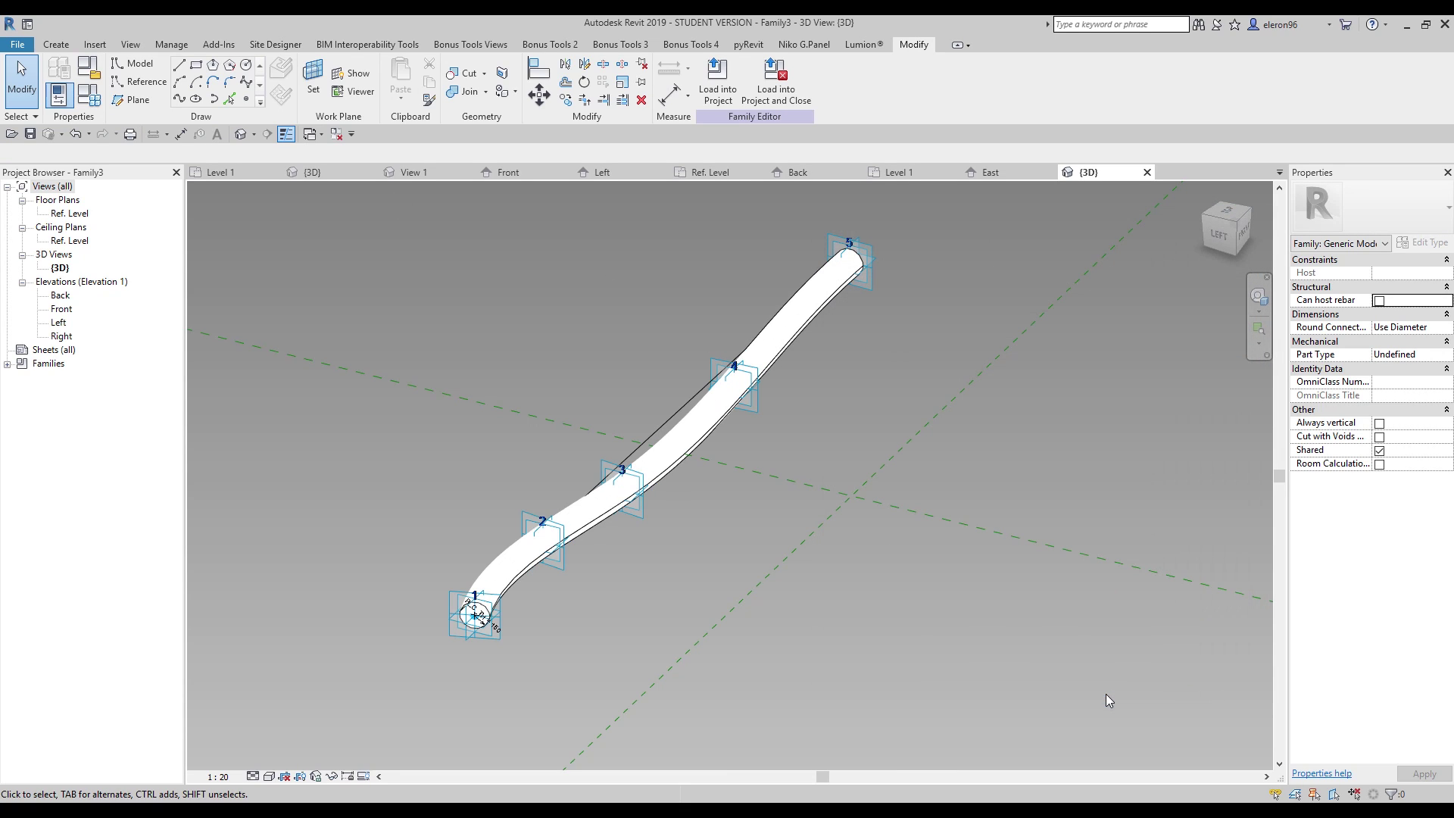
Step: Load the swept adaptive family into Family1 and open Family1's 3D view of the divided shaft
{"action": "left_click", "coordinate": [720, 72]}
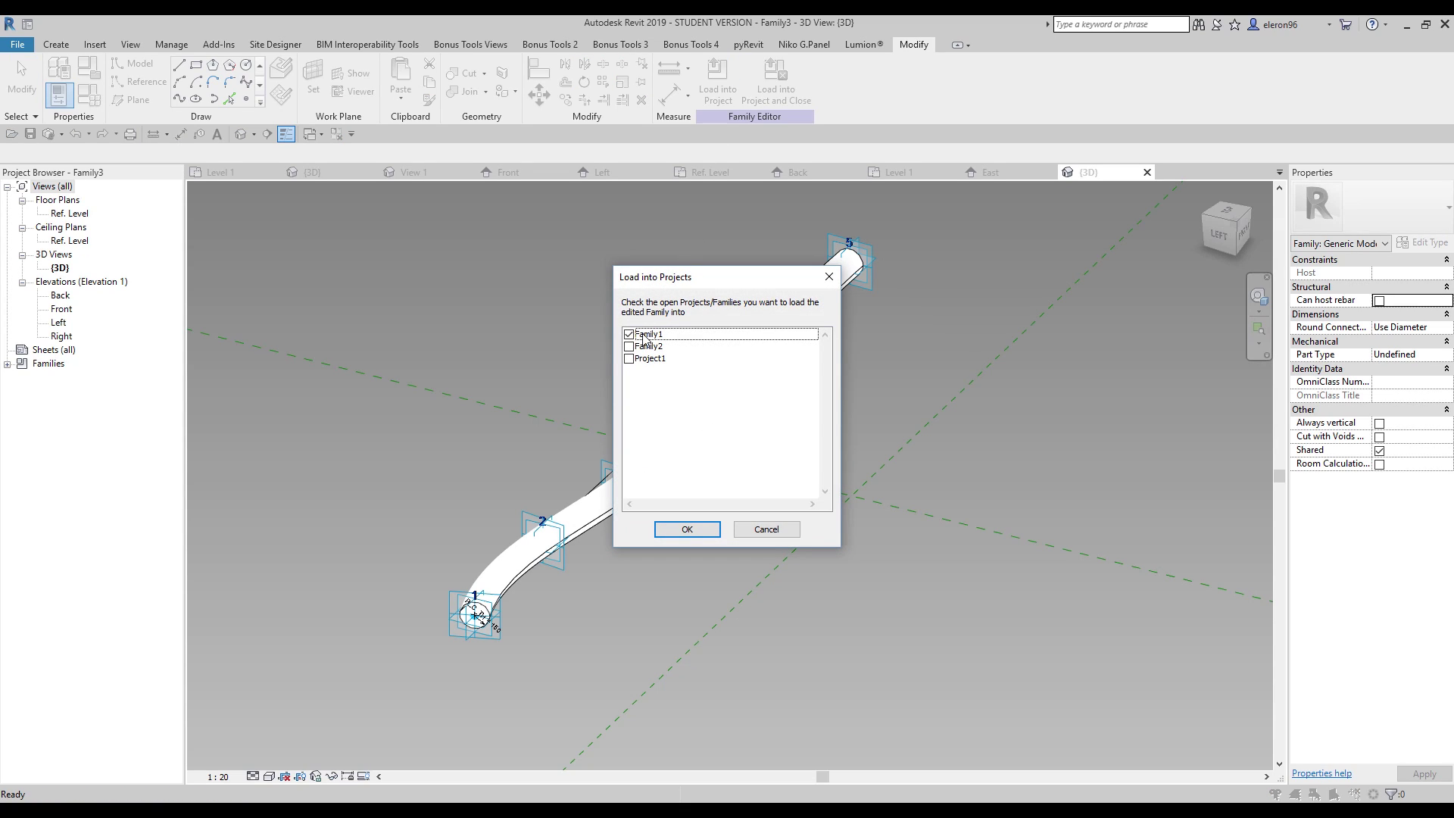
{"action": "left_click", "coordinate": [629, 335]}
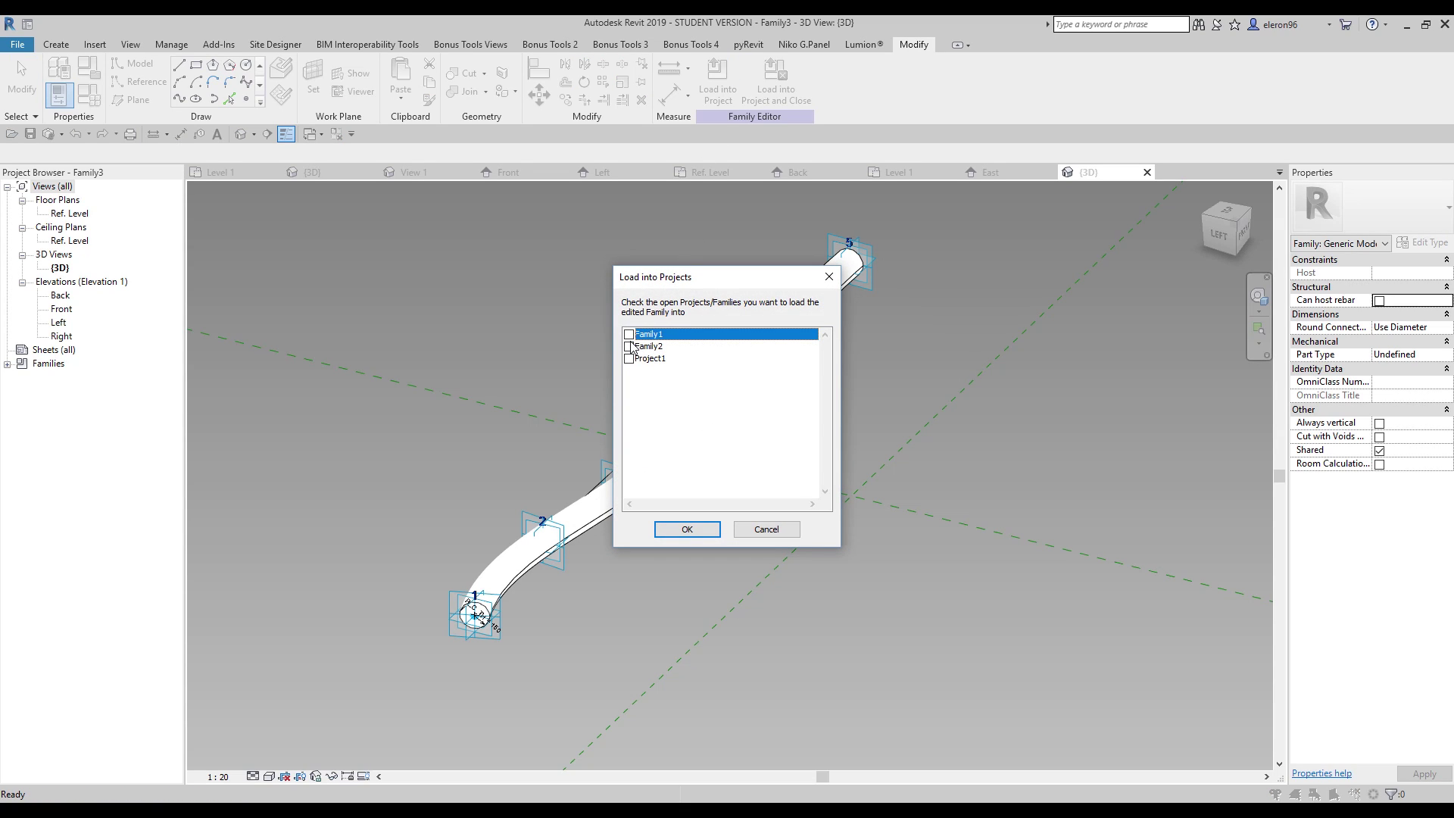
{"action": "left_click", "coordinate": [667, 524]}
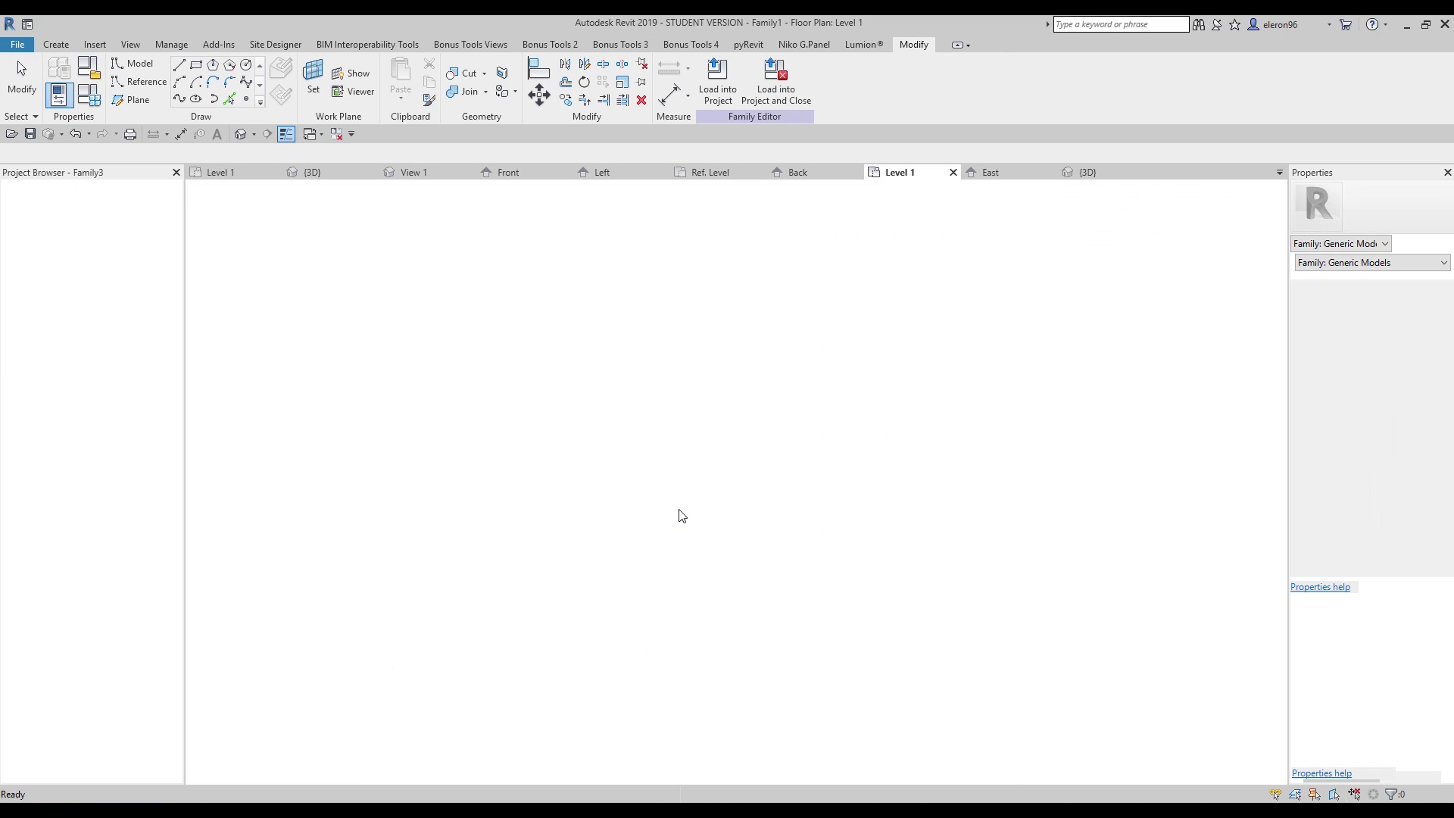
{"action": "scroll", "coordinate": [712, 479], "scroll_direction": "down", "scroll_amount": 3}
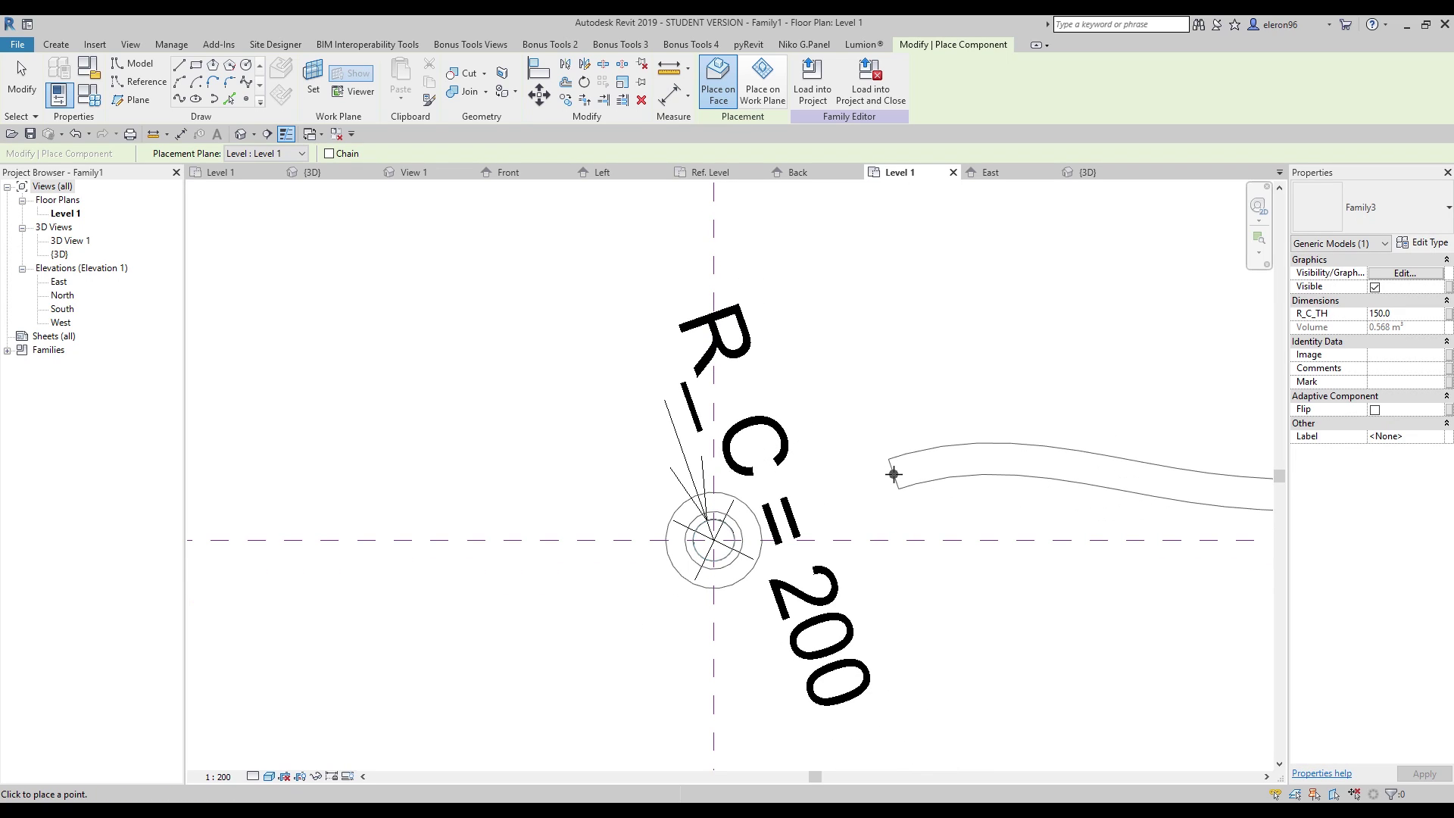
{"action": "left_click", "coordinate": [884, 479]}
{"action": "key", "text": "Escape"}
{"action": "key", "text": "Escape"}
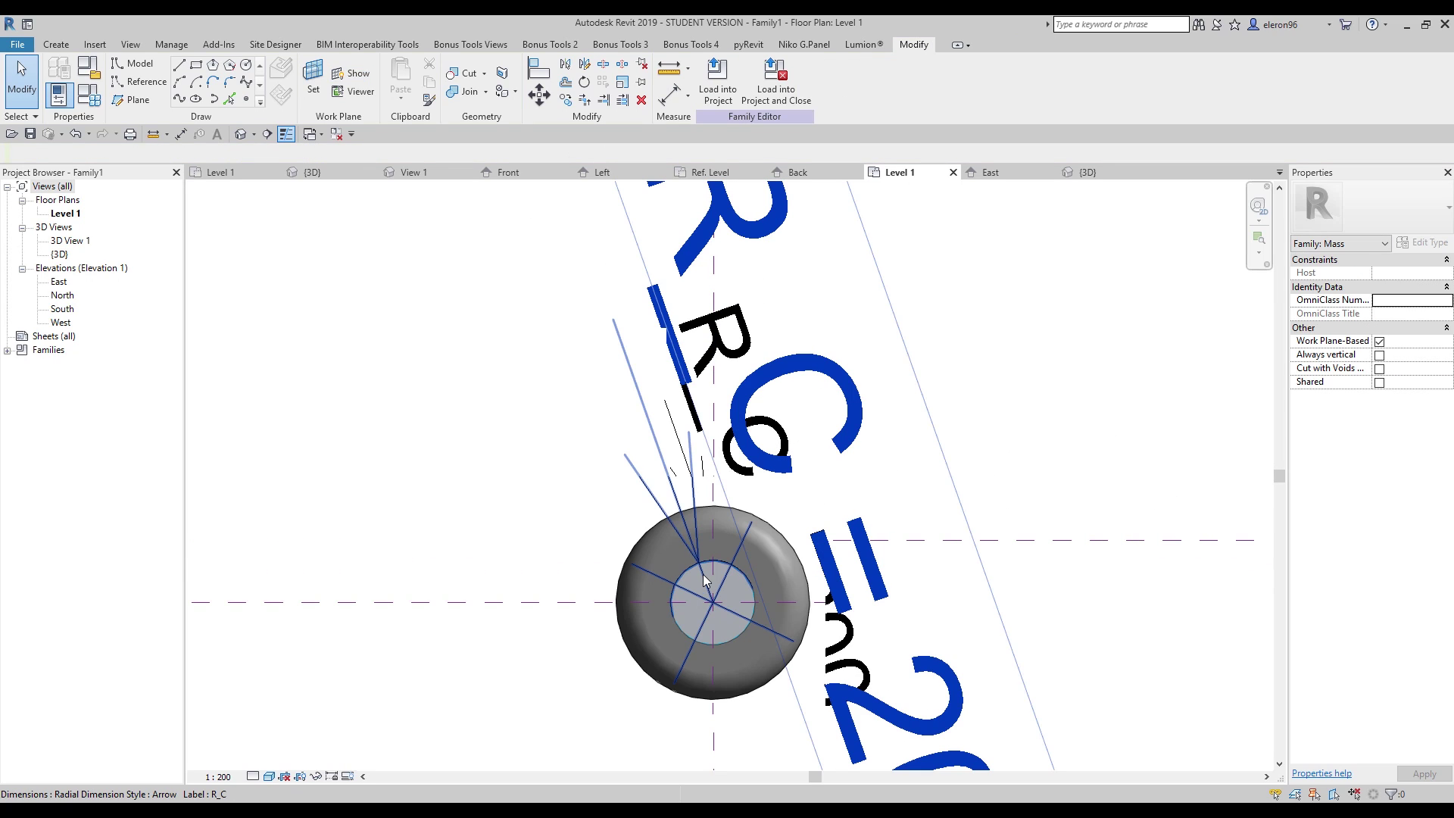
{"action": "left_click", "coordinate": [214, 173]}
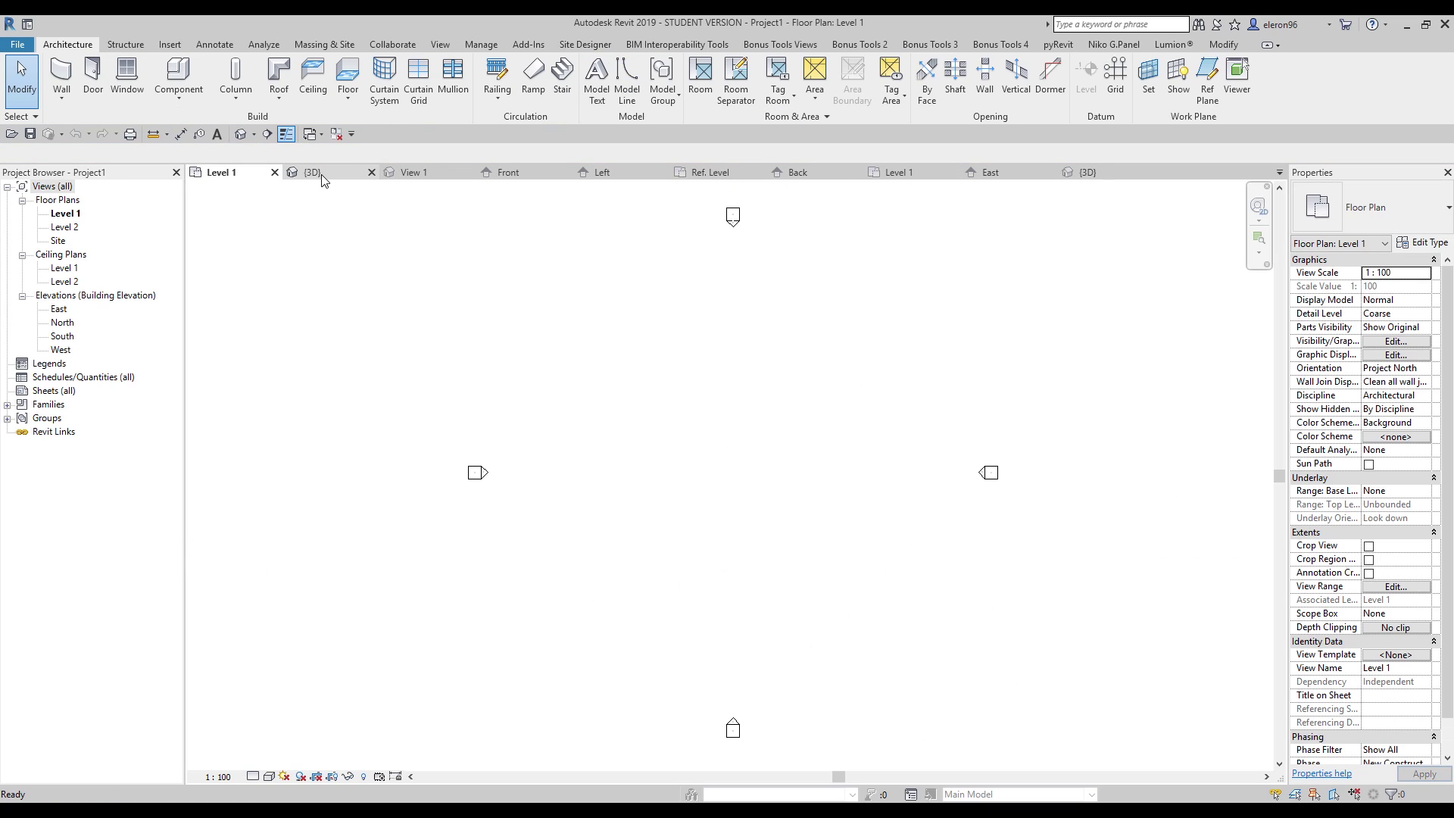
{"action": "left_click", "coordinate": [317, 173]}
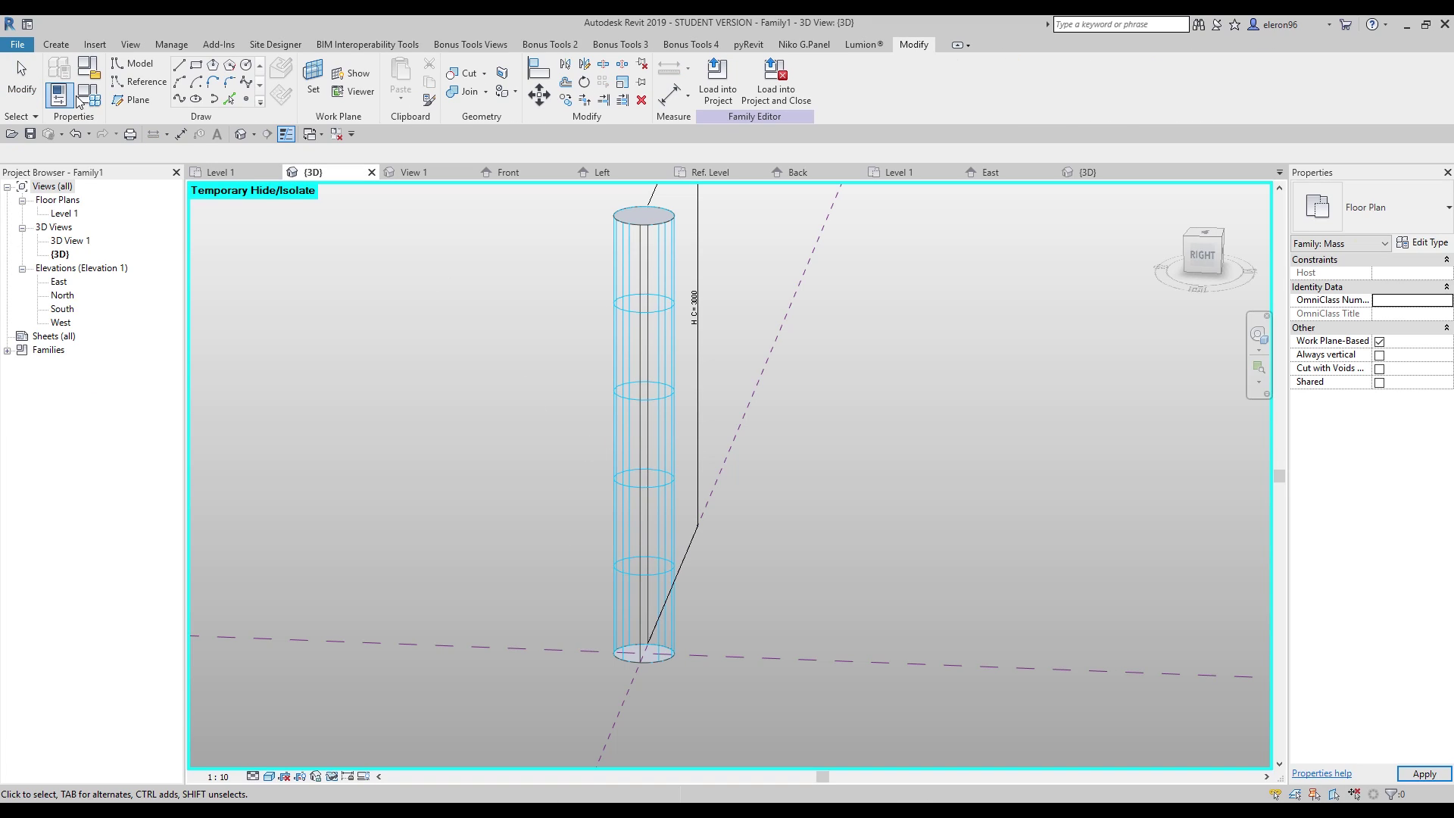
{"action": "left_click", "coordinate": [407, 75]}
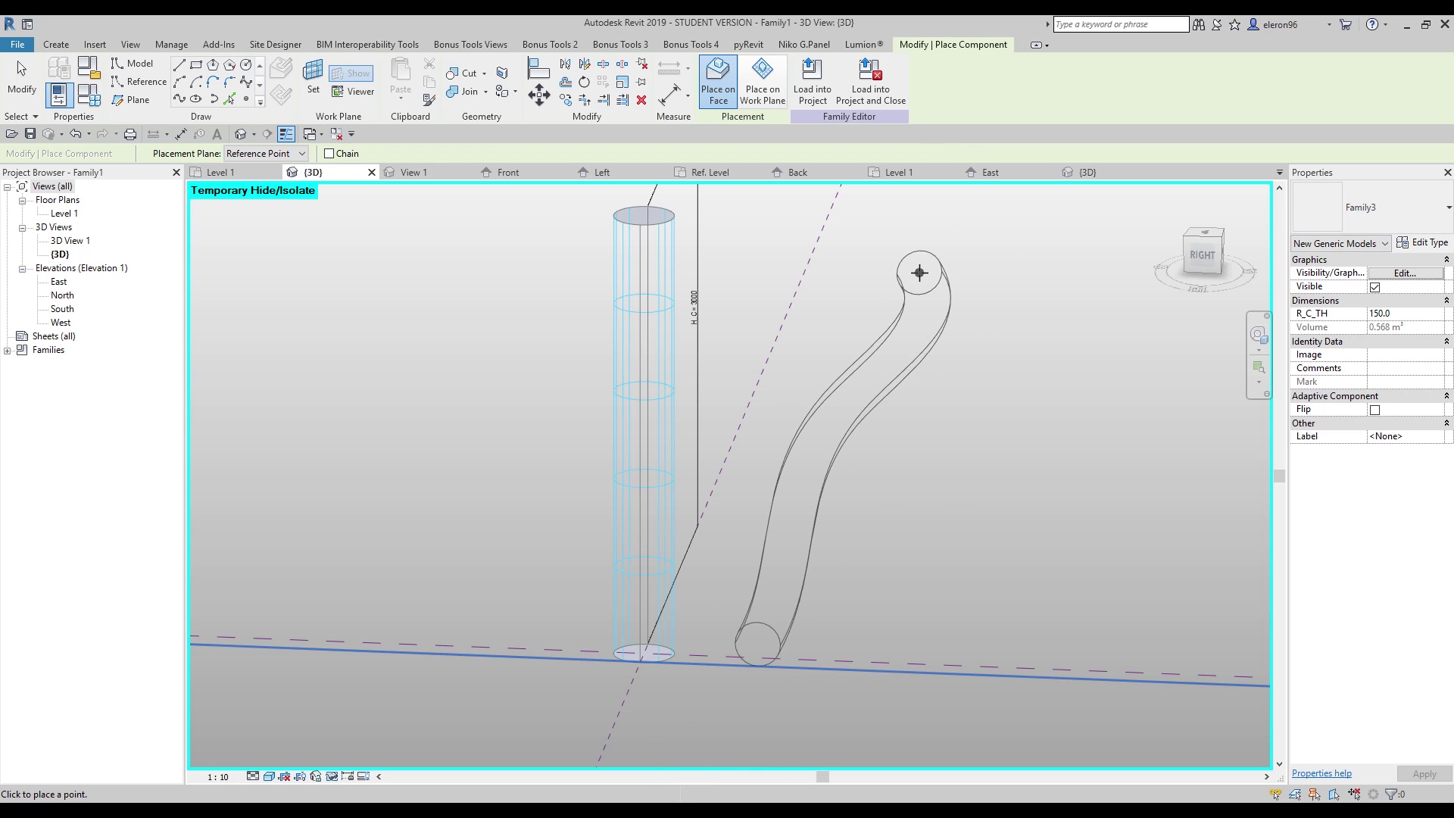
{"action": "left_click", "coordinate": [1404, 319]}
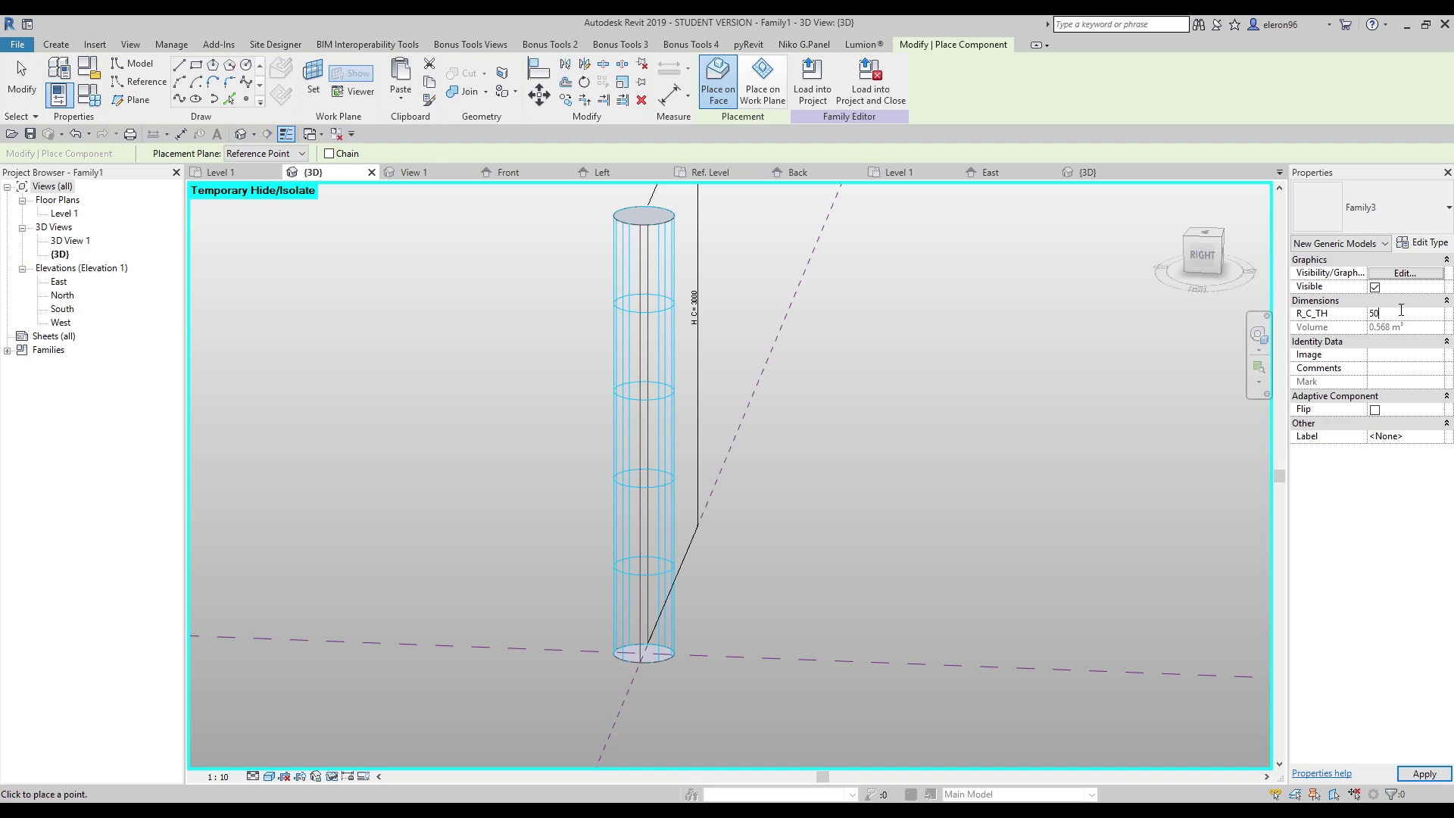
{"action": "type", "text": "50"}
{"action": "middle_click_drag", "start_coordinate": [867, 413], "coordinate": [809, 370]}
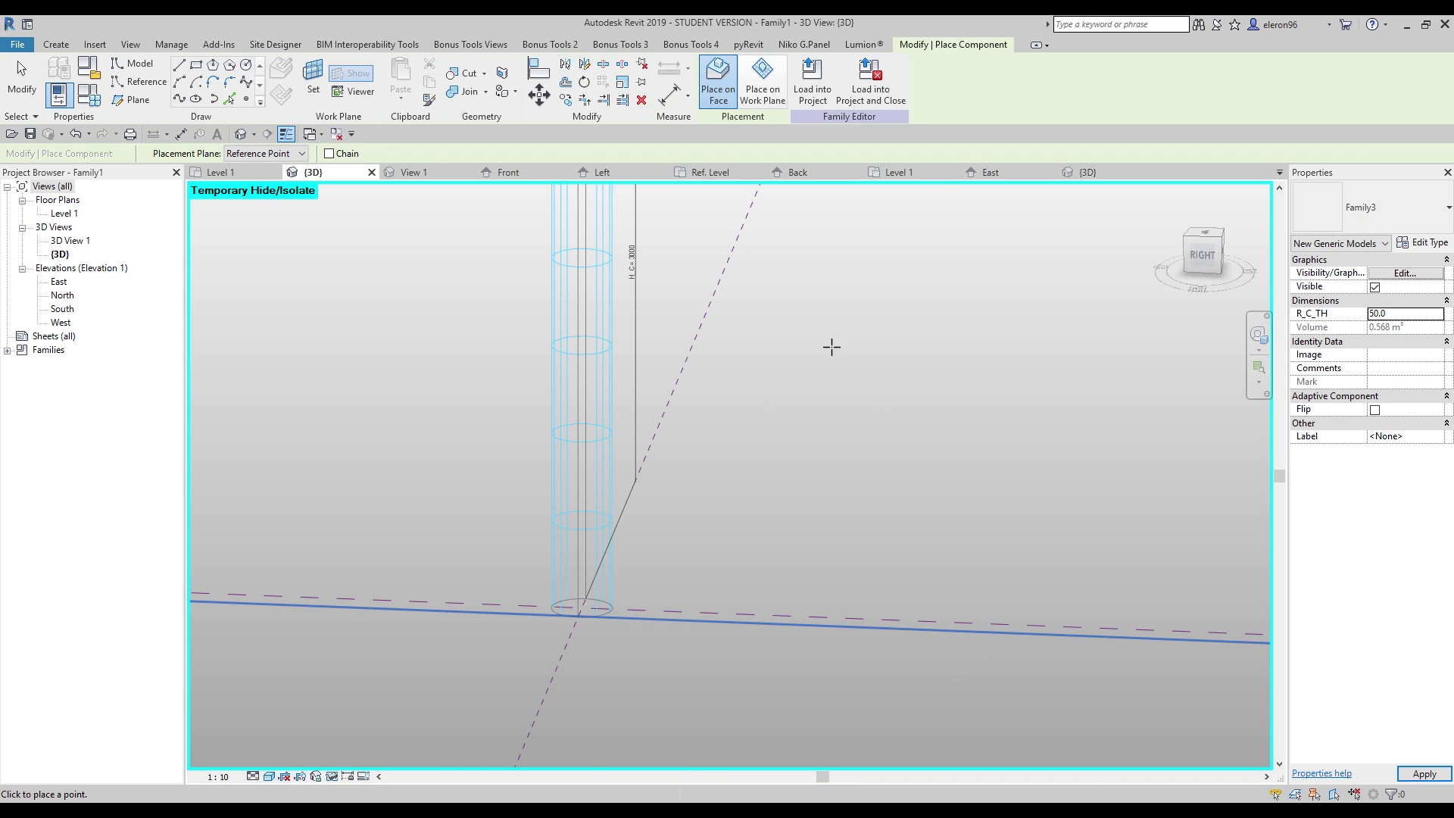
{"action": "left_click_drag", "start_coordinate": [807, 346], "coordinate": [797, 411]}
{"action": "key", "text": "Escape"}
Step: Show the nodes on both halves of the shaft's divided surface
{"action": "middle_click_drag", "start_coordinate": [796, 412], "coordinate": [700, 523], "text": "shift"}
{"action": "left_click", "coordinate": [509, 409]}
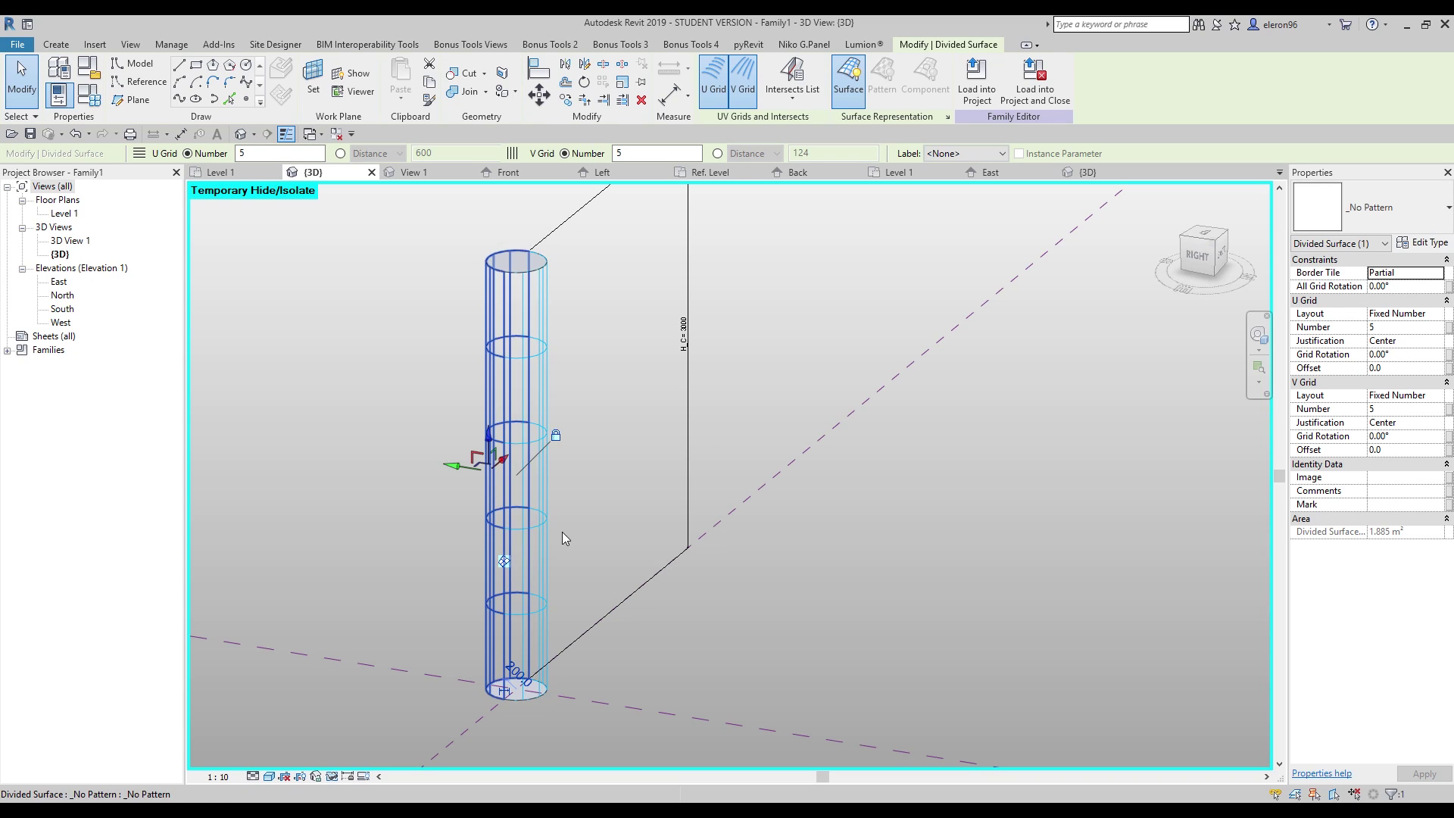
{"action": "left_click", "coordinate": [946, 117]}
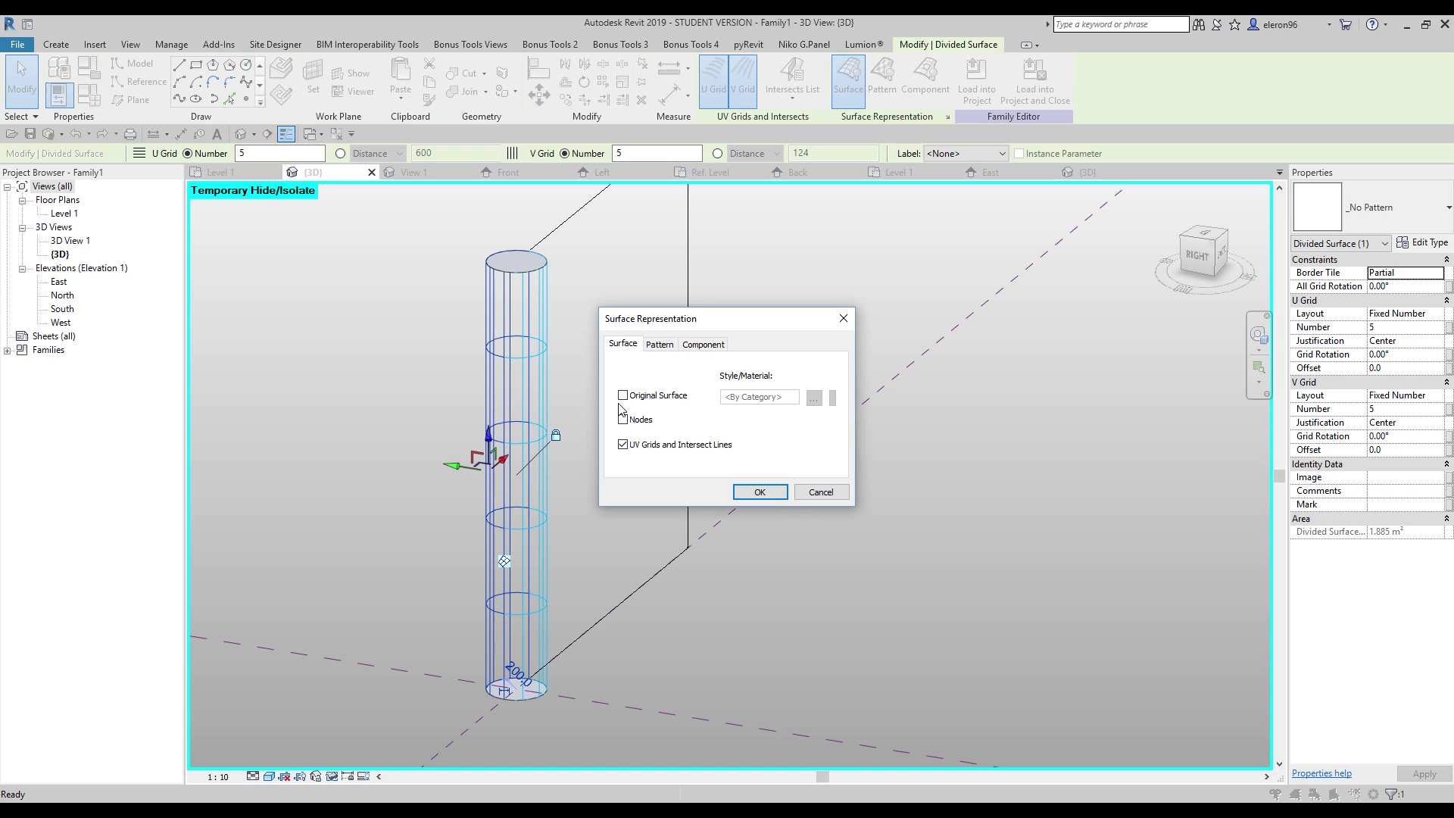
{"action": "left_click", "coordinate": [760, 492]}
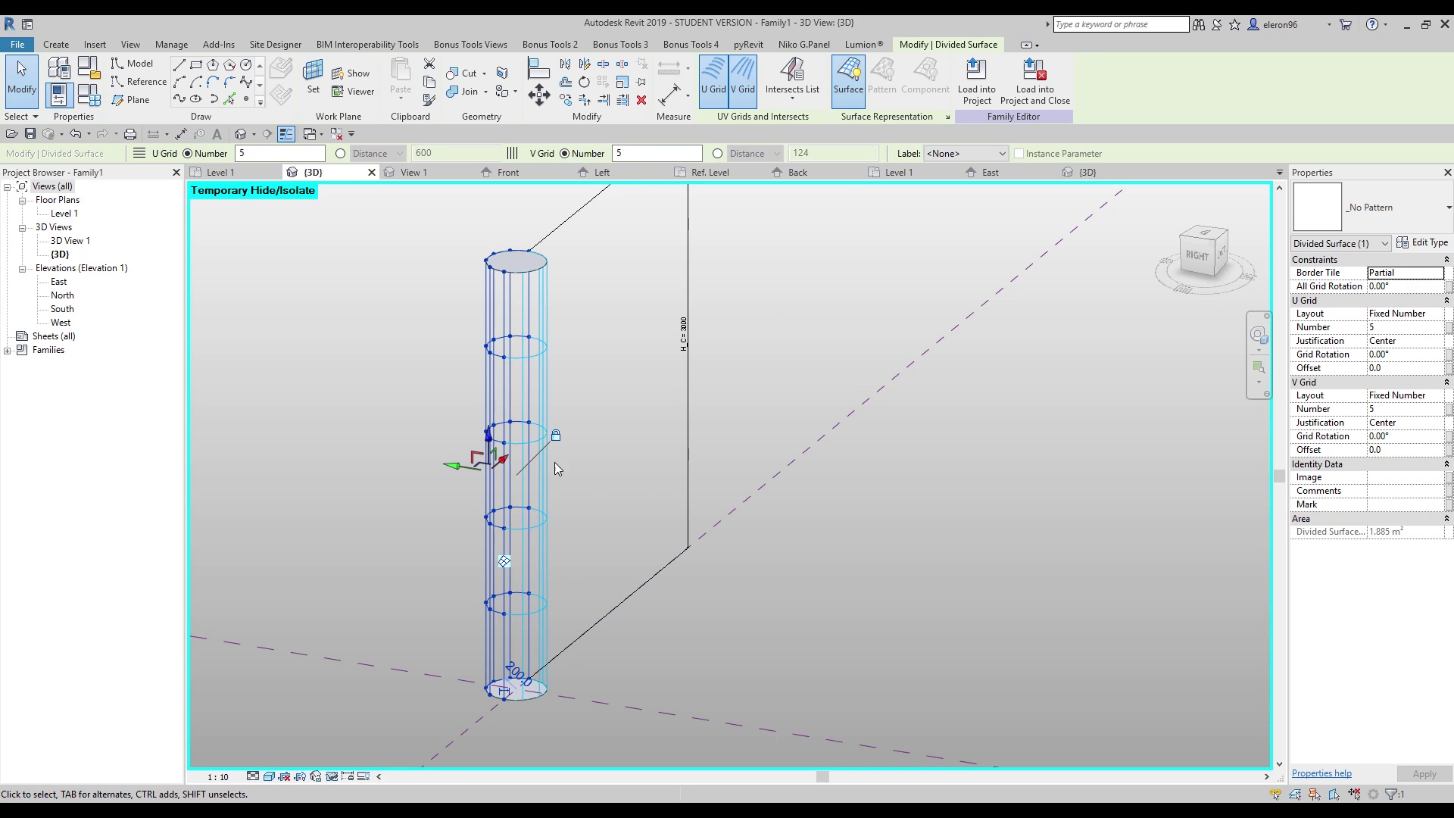
{"action": "left_click", "coordinate": [947, 117]}
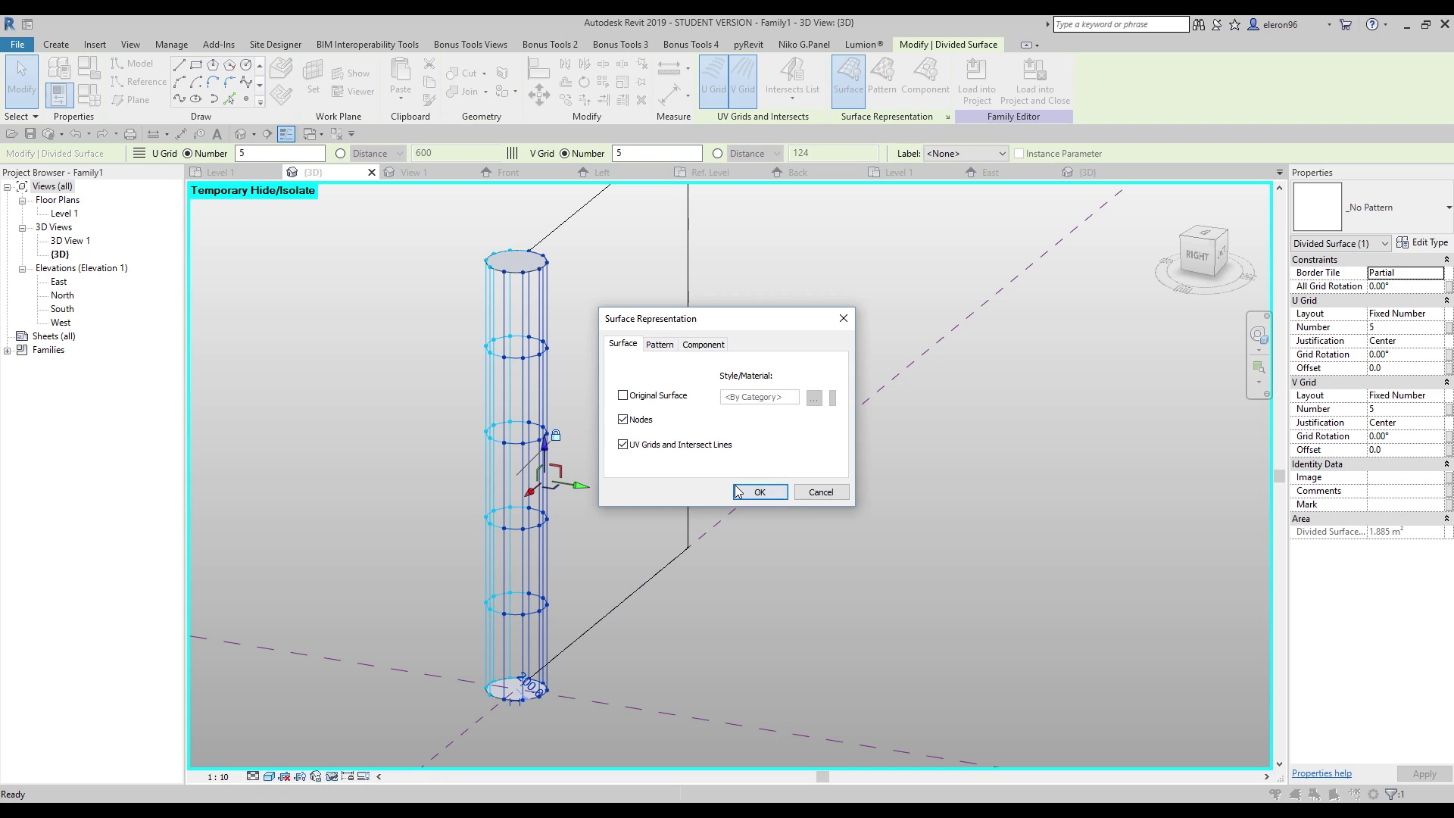
{"action": "left_click", "coordinate": [759, 492]}
{"action": "left_click", "coordinate": [775, 595]}
Step: Try to place the Family3 component through five surface nodes stepping diagonally up the shaft from its base, one ring at a time
{"action": "middle_click_drag", "start_coordinate": [775, 595], "coordinate": [667, 612], "text": "shift"}
{"action": "scroll", "coordinate": [666, 611], "scroll_direction": "up", "scroll_amount": 4}
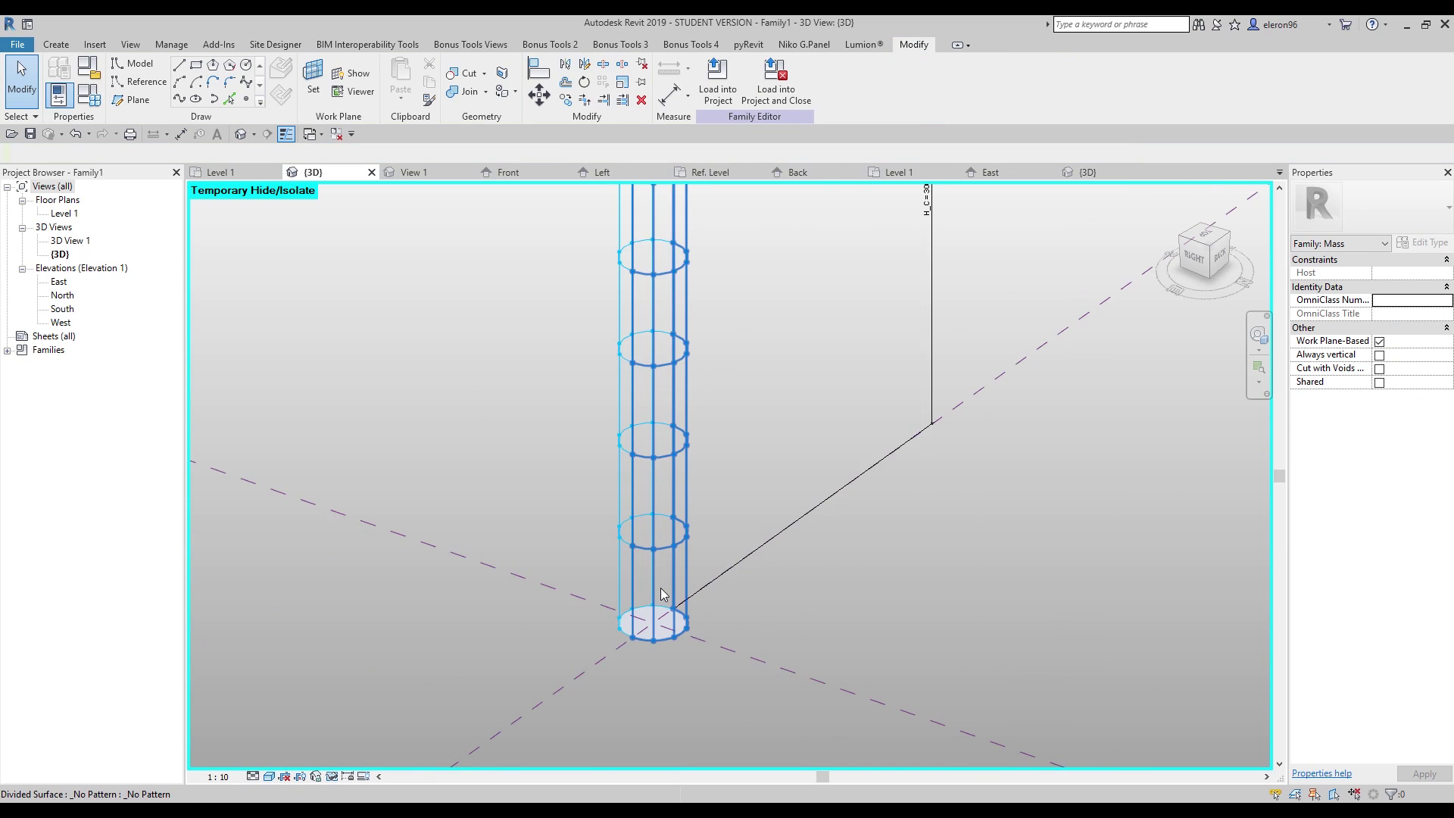
{"action": "left_click", "coordinate": [75, 49]}
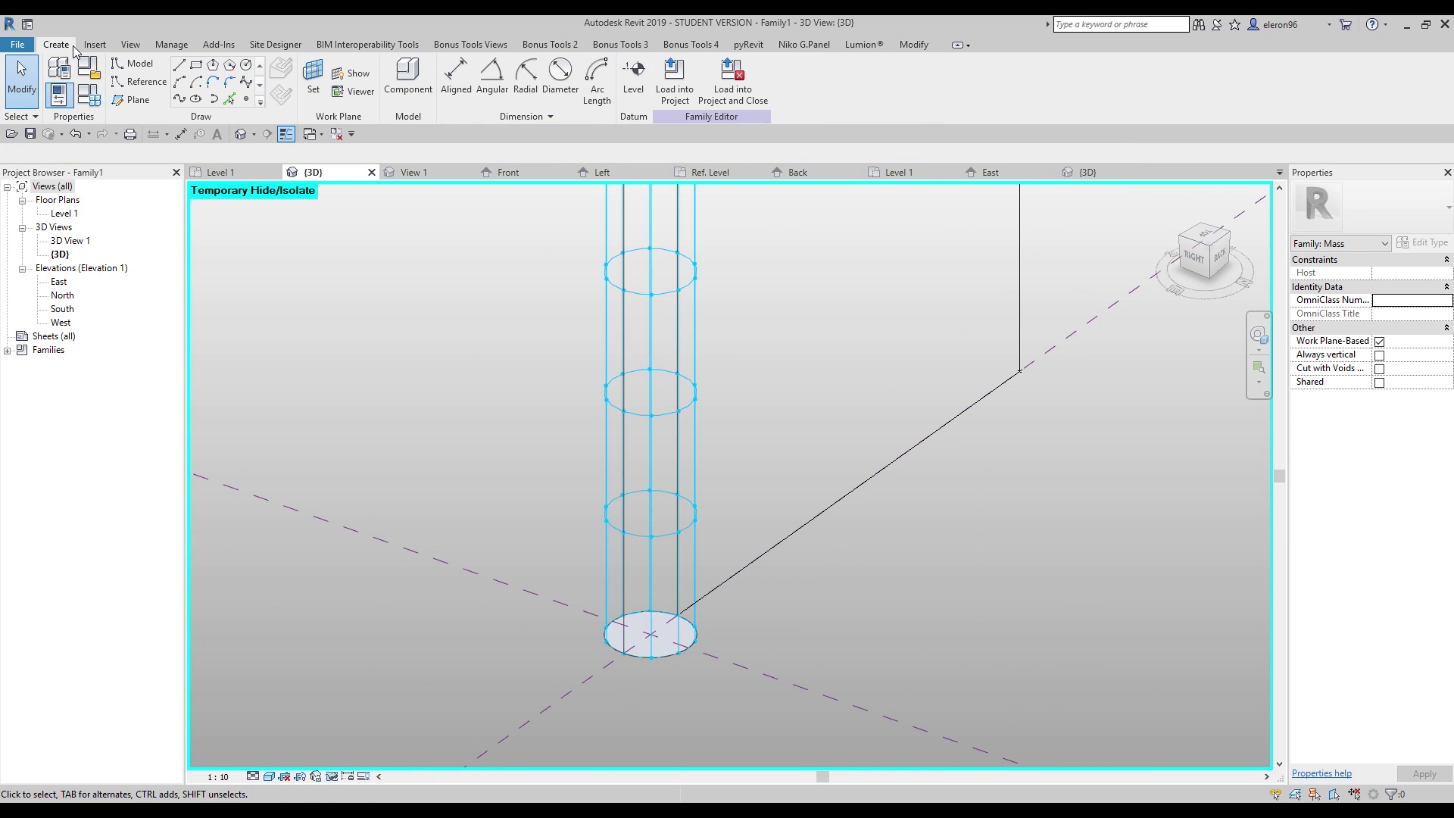
{"action": "left_click", "coordinate": [407, 76]}
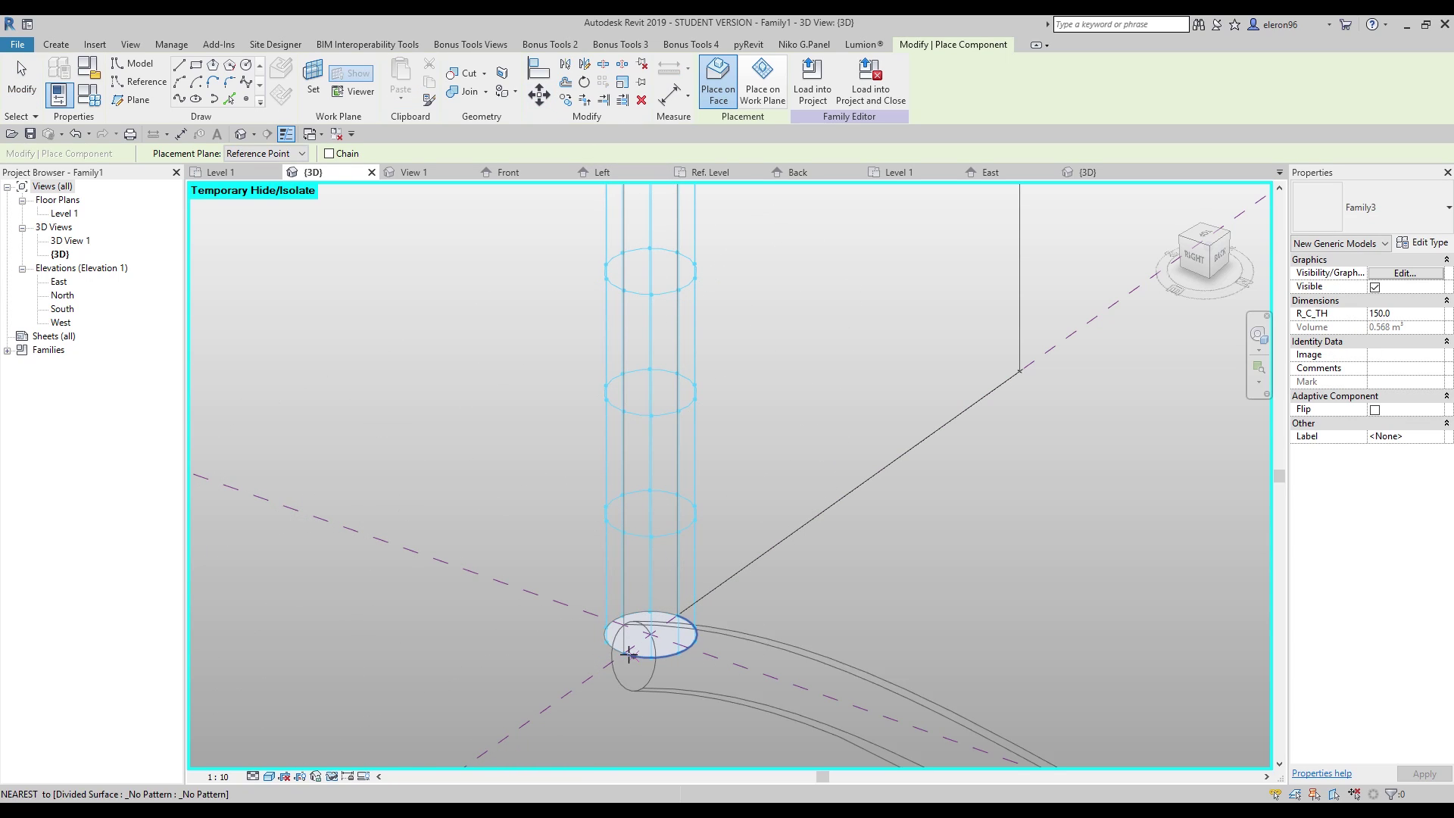
{"action": "left_click", "coordinate": [623, 652]}
{"action": "left_click", "coordinate": [651, 536]}
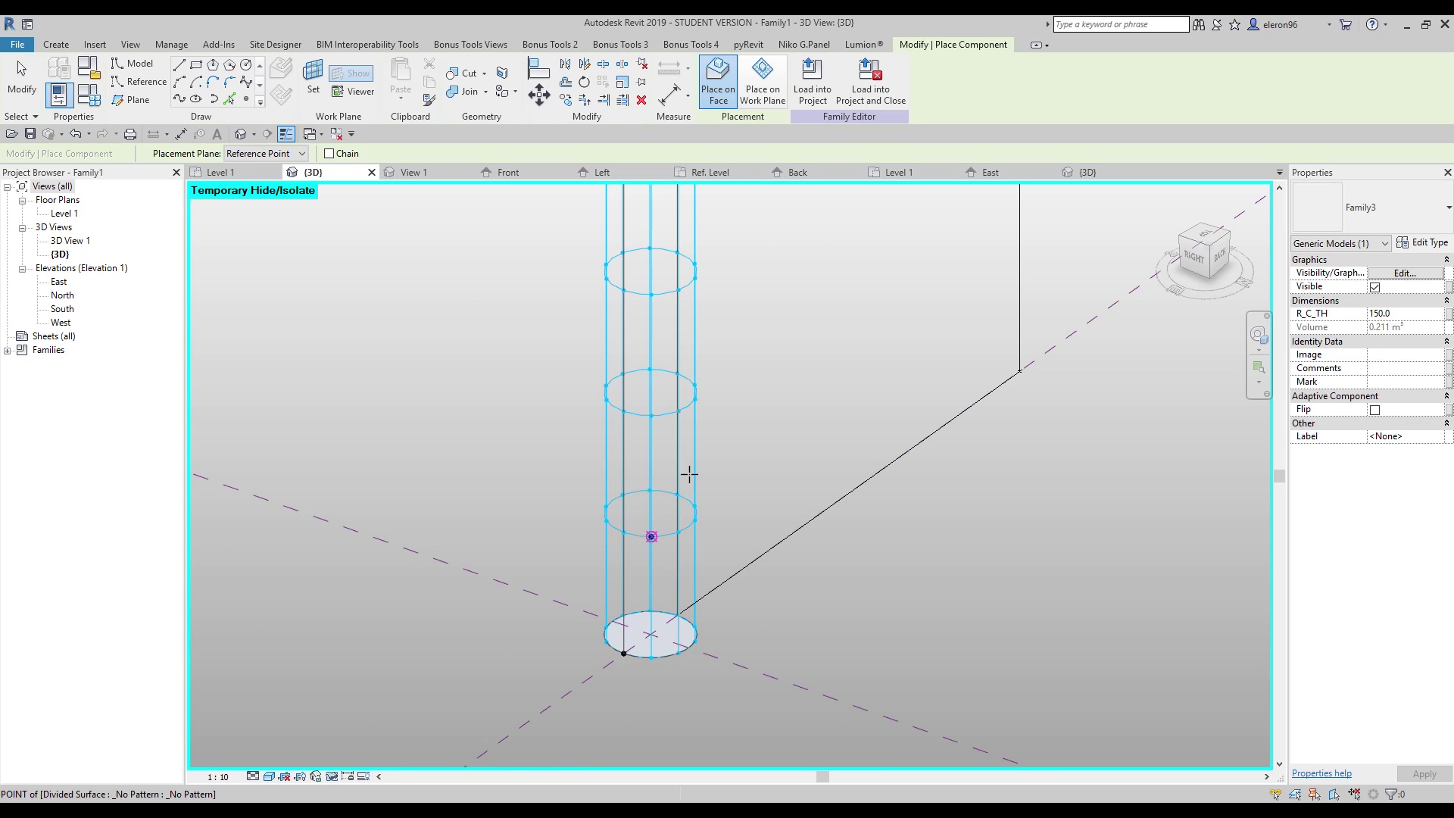
{"action": "left_click", "coordinate": [704, 345]}
{"action": "left_click", "coordinate": [697, 280]}
{"action": "scroll", "coordinate": [720, 302], "scroll_direction": "down", "scroll_amount": 1}
{"action": "middle_click_drag", "start_coordinate": [709, 300], "coordinate": [763, 301], "text": "shift"}
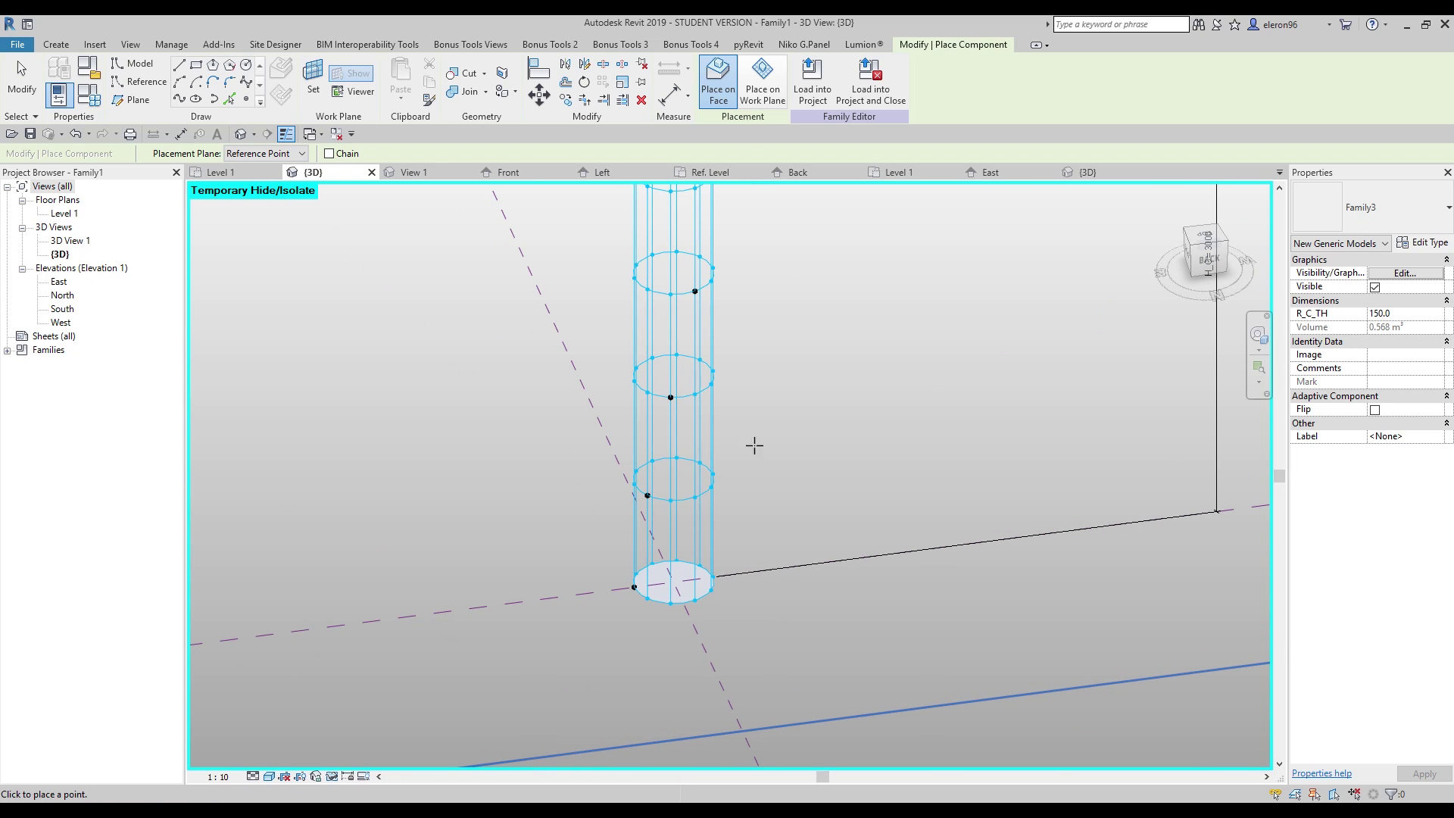
{"action": "middle_click_drag", "start_coordinate": [753, 439], "coordinate": [742, 461], "text": "shift"}
{"action": "left_click", "coordinate": [662, 345]}
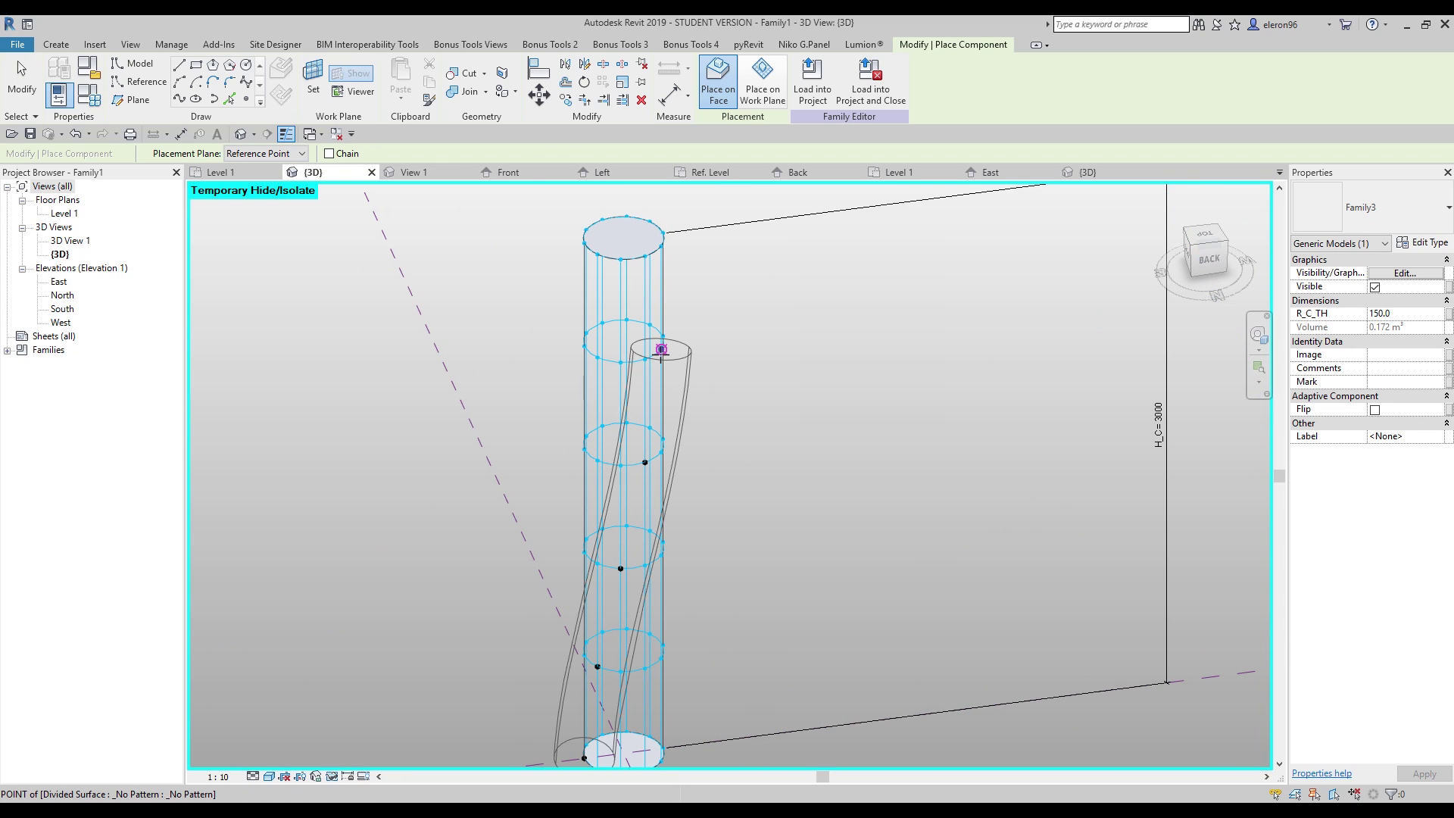
{"action": "key", "text": "Escape"}
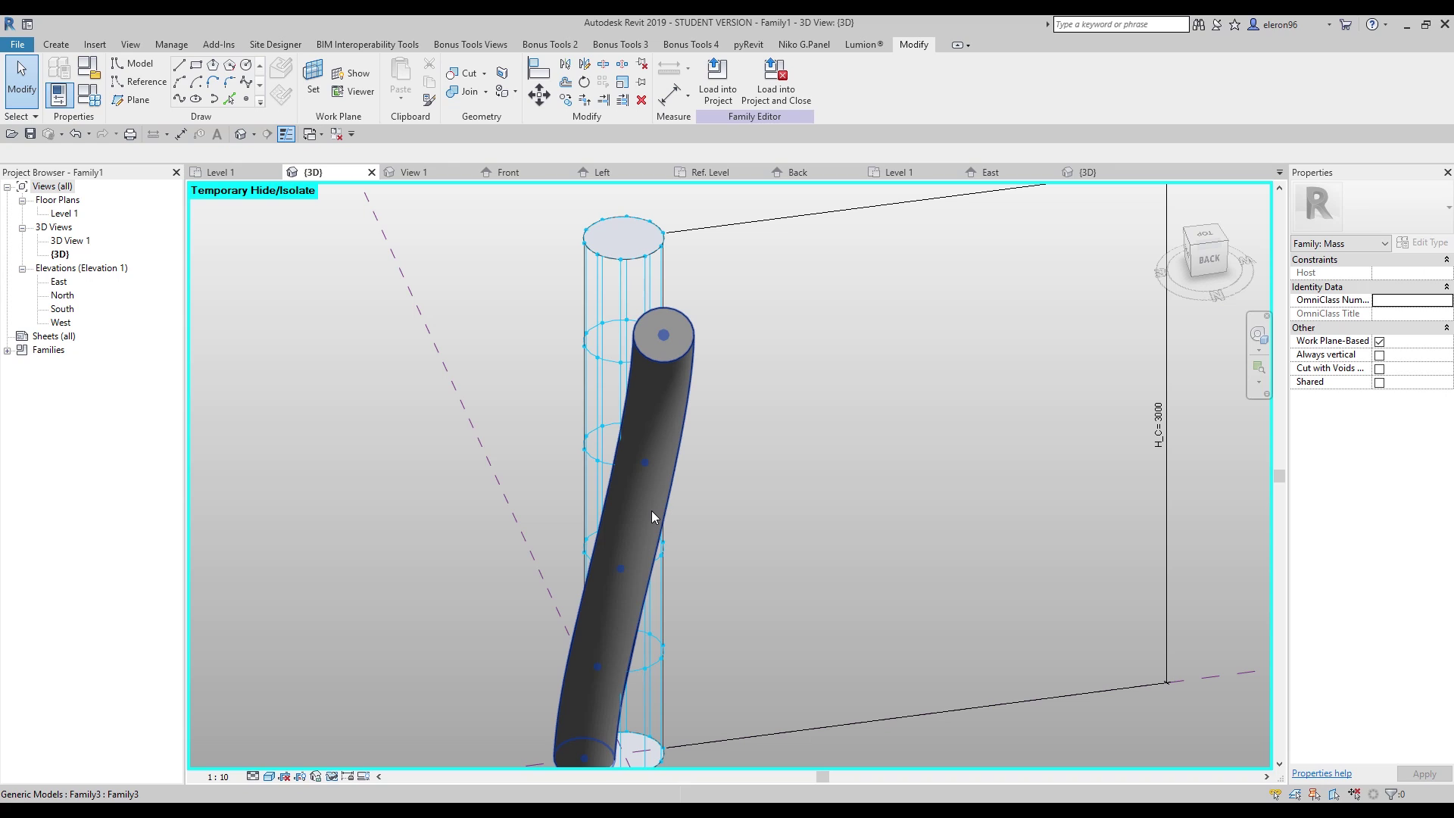
{"action": "key", "text": "ctrl+z"}
Step: Set the U grid number to 4 on one half of the shaft's divided surface
{"action": "left_click", "coordinate": [660, 529]}
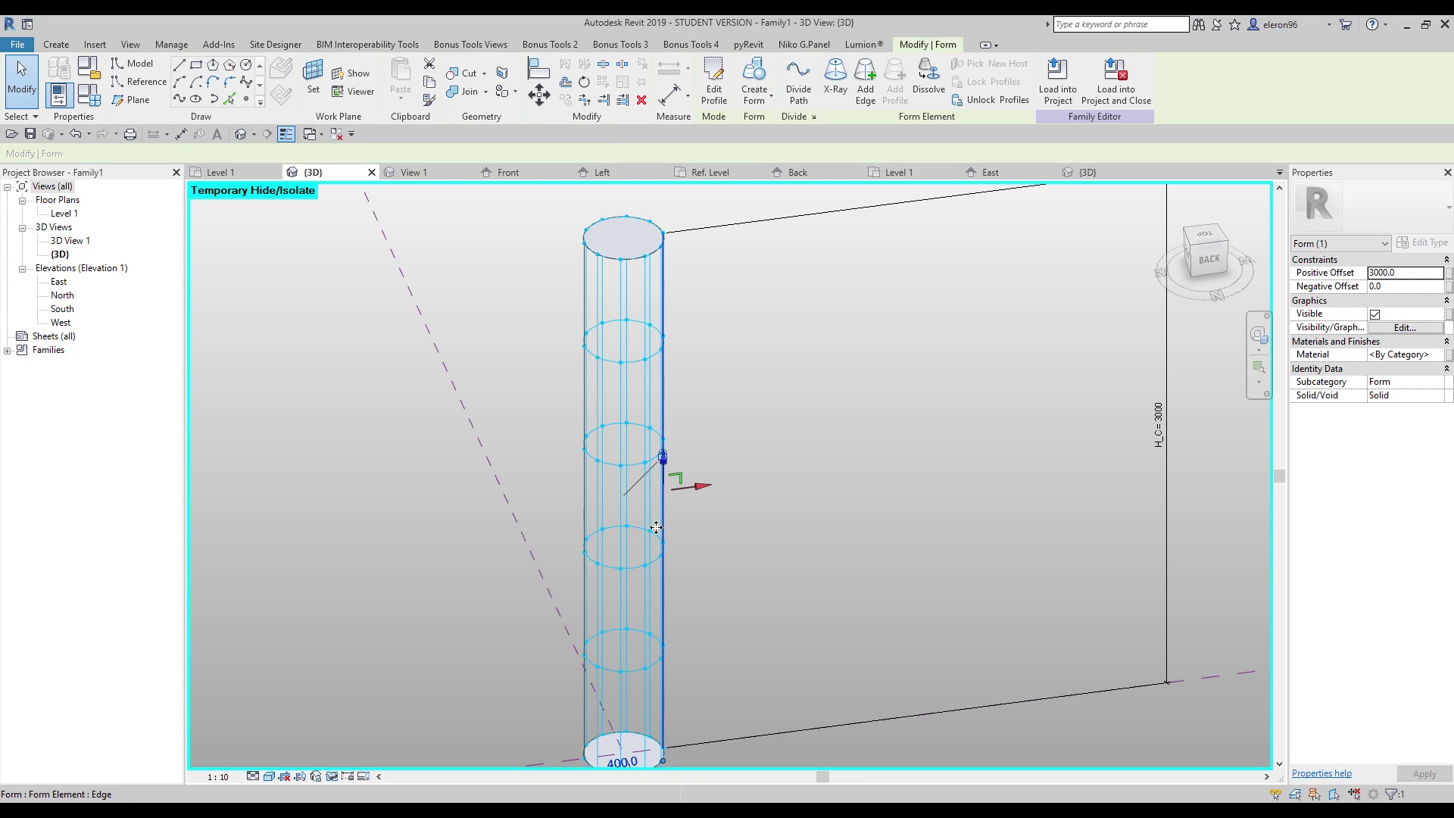
{"action": "left_click", "coordinate": [631, 441]}
{"action": "middle_click_drag", "start_coordinate": [772, 369], "coordinate": [719, 494], "text": "shift"}
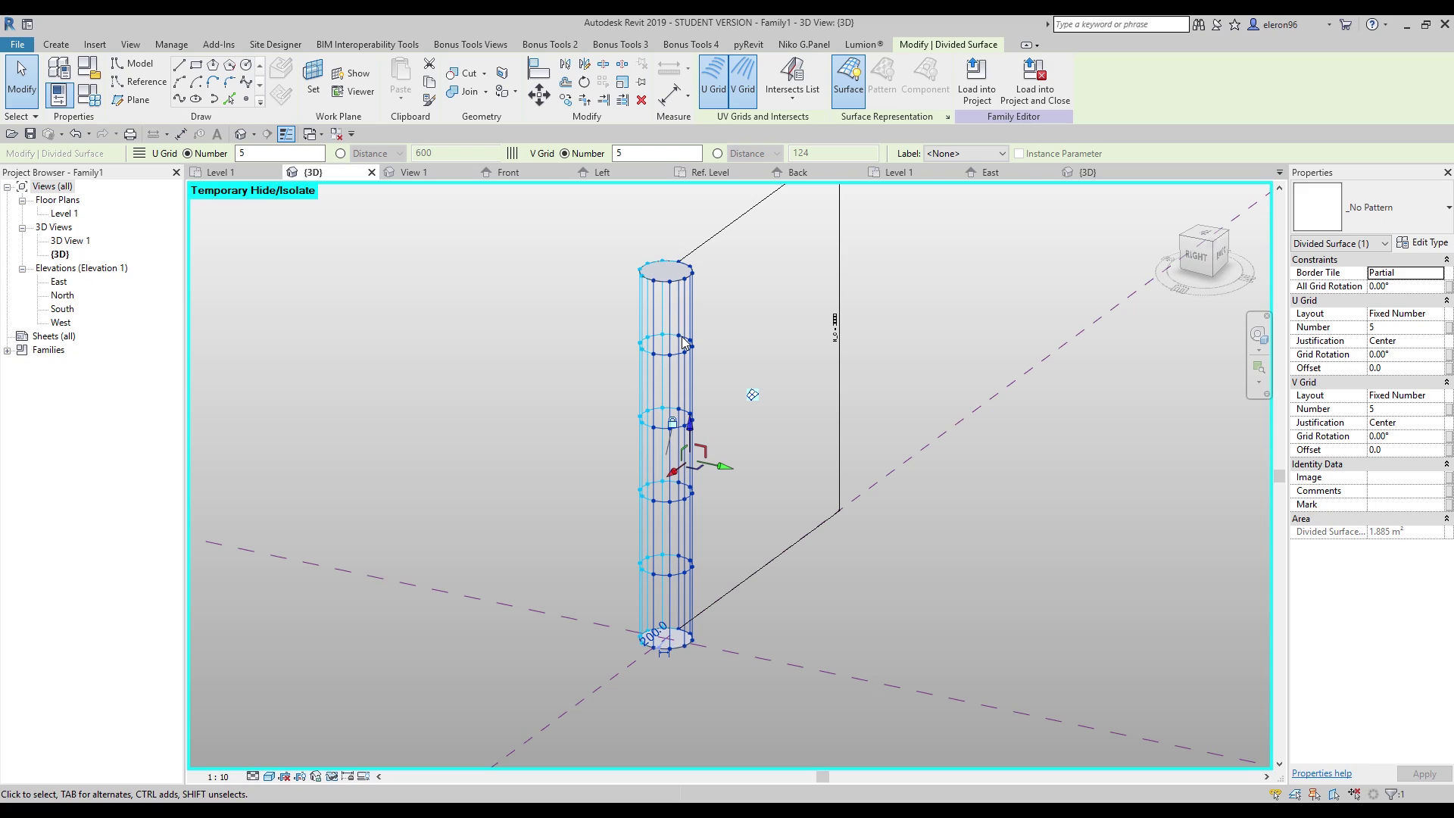
{"action": "left_click", "coordinate": [1389, 331]}
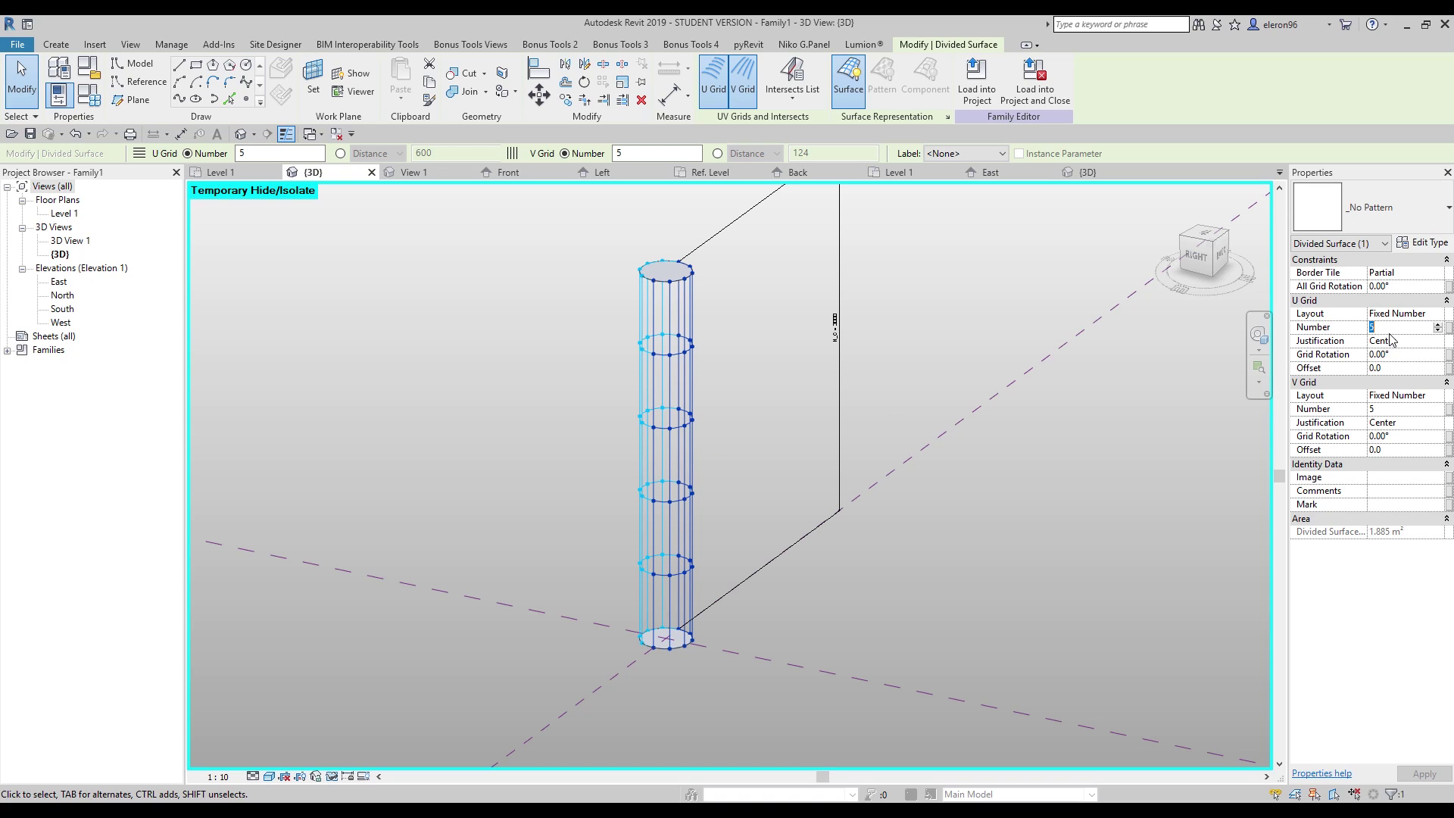
{"action": "type", "text": "4"}
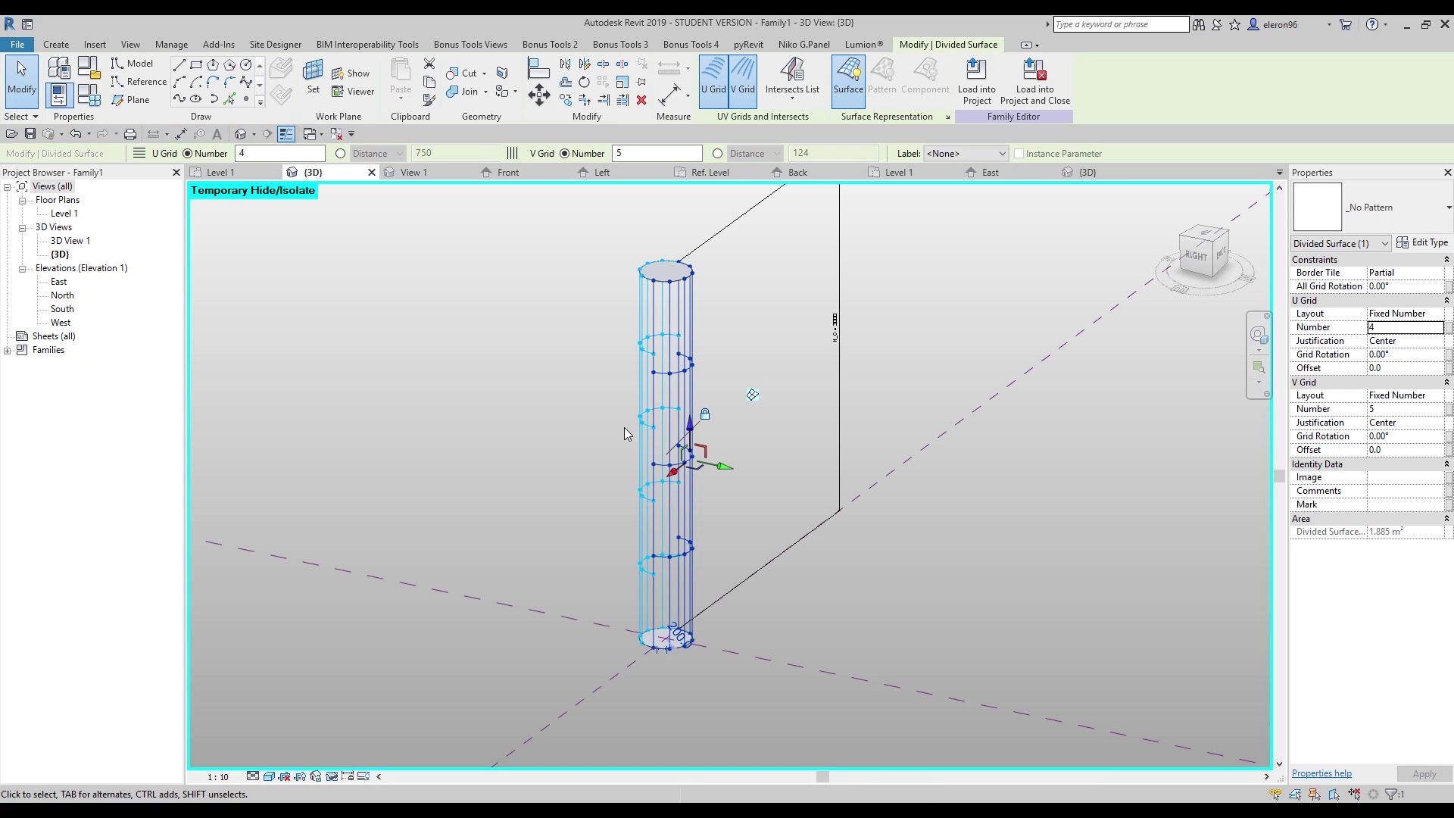
{"action": "key", "text": "ctrl+z"}
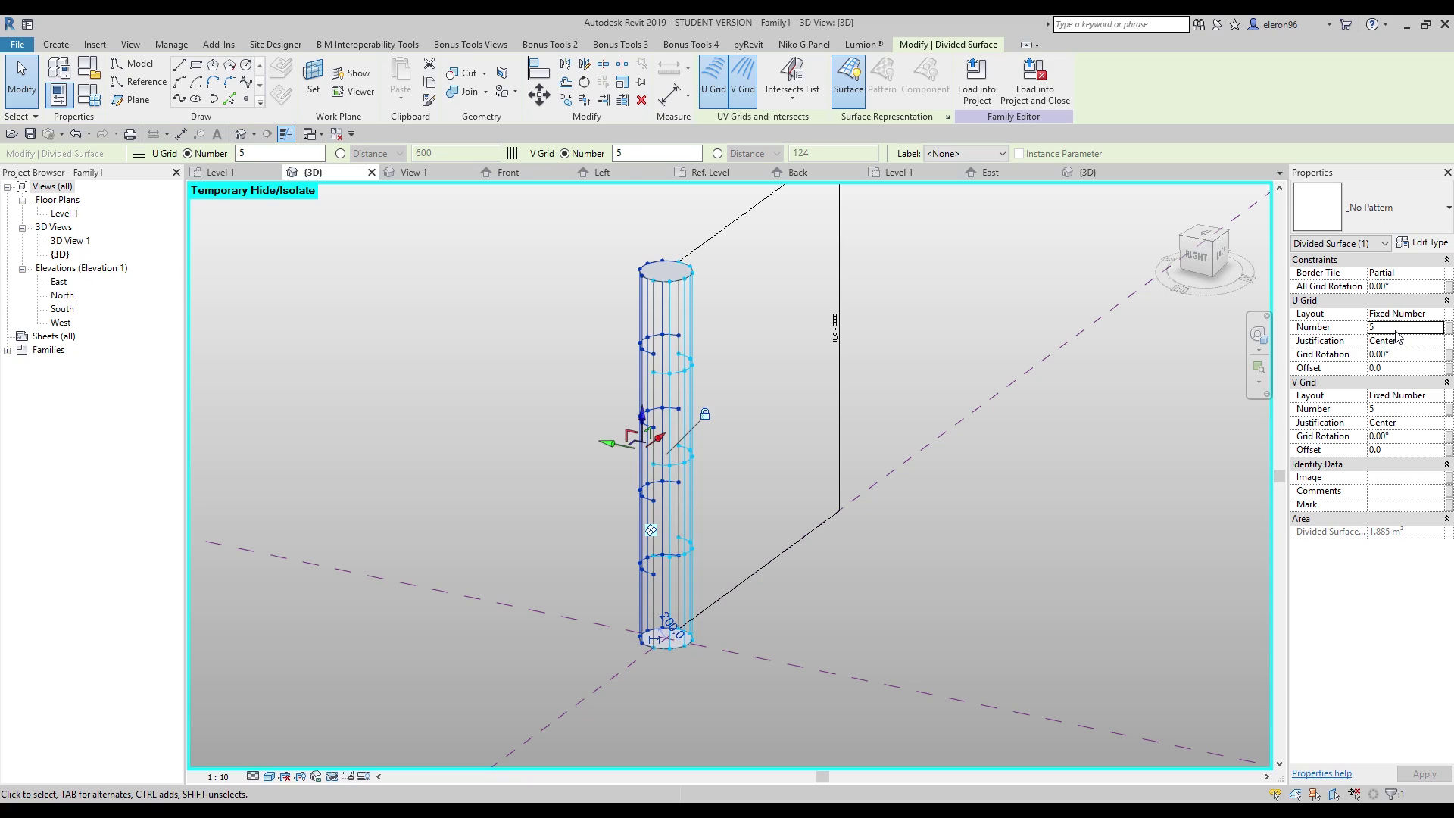
Step: Set the U grid number to 4 on the other half of the shaft's divided surface
{"action": "left_click", "coordinate": [1393, 331]}
{"action": "left_click", "coordinate": [1033, 613]}
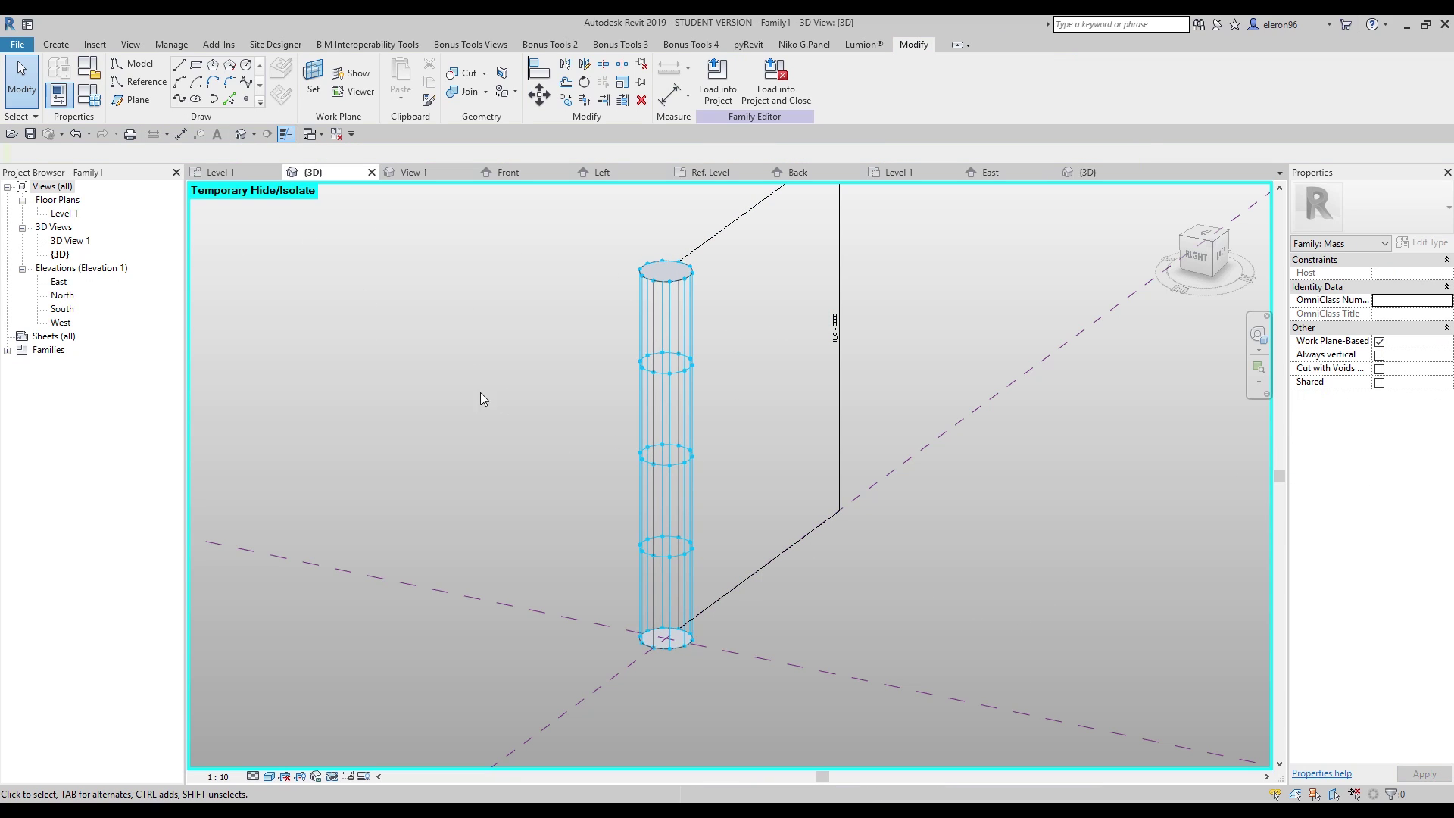
Step: Place a Family3 component with R_C_TH set to 50 through five surface nodes stepping diagonally from the shaft's base to its top
{"action": "left_click", "coordinate": [52, 45]}
{"action": "left_click", "coordinate": [409, 76]}
{"action": "scroll", "coordinate": [845, 592], "scroll_direction": "up", "scroll_amount": 2}
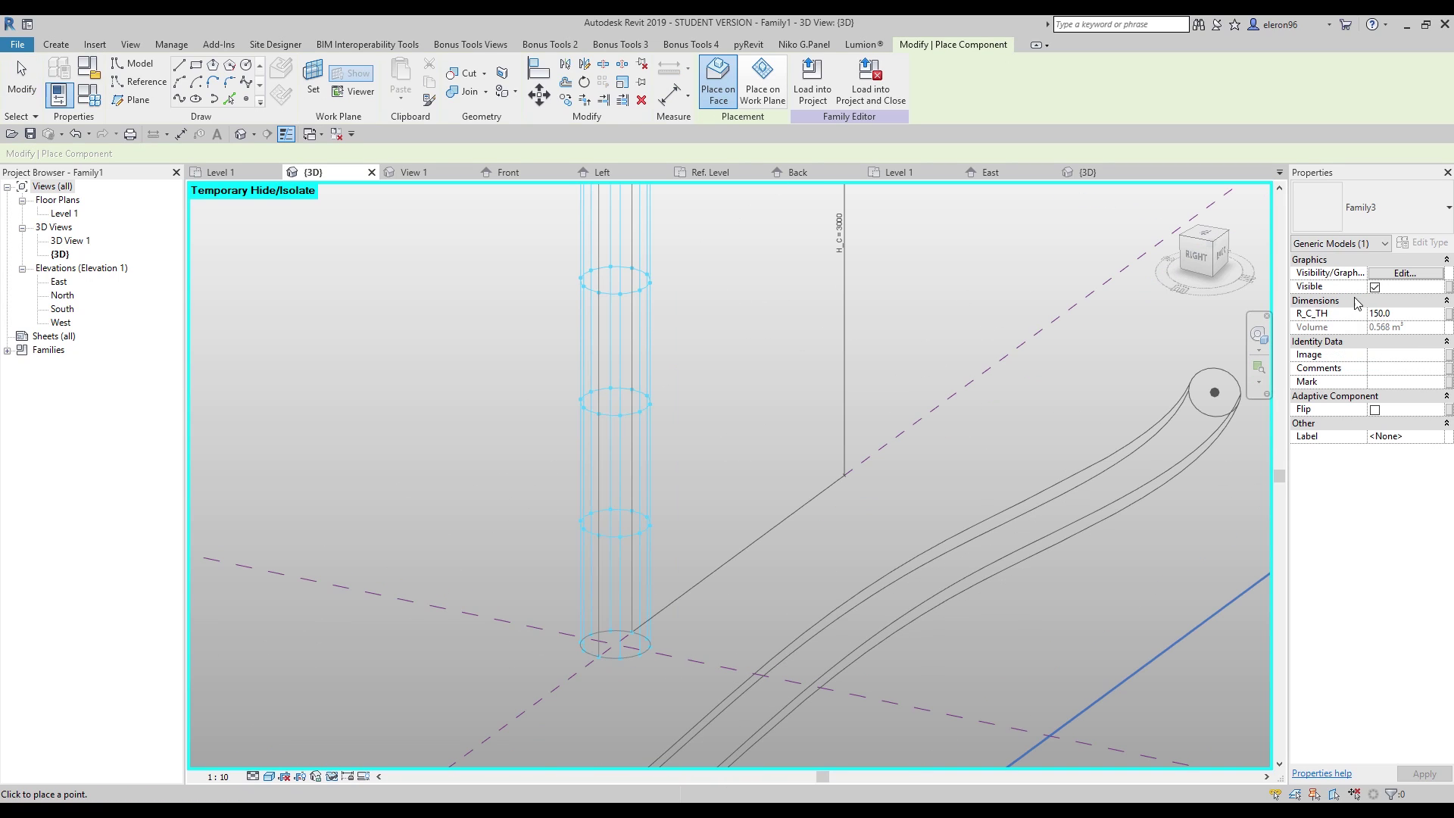
{"action": "left_click", "coordinate": [1407, 315]}
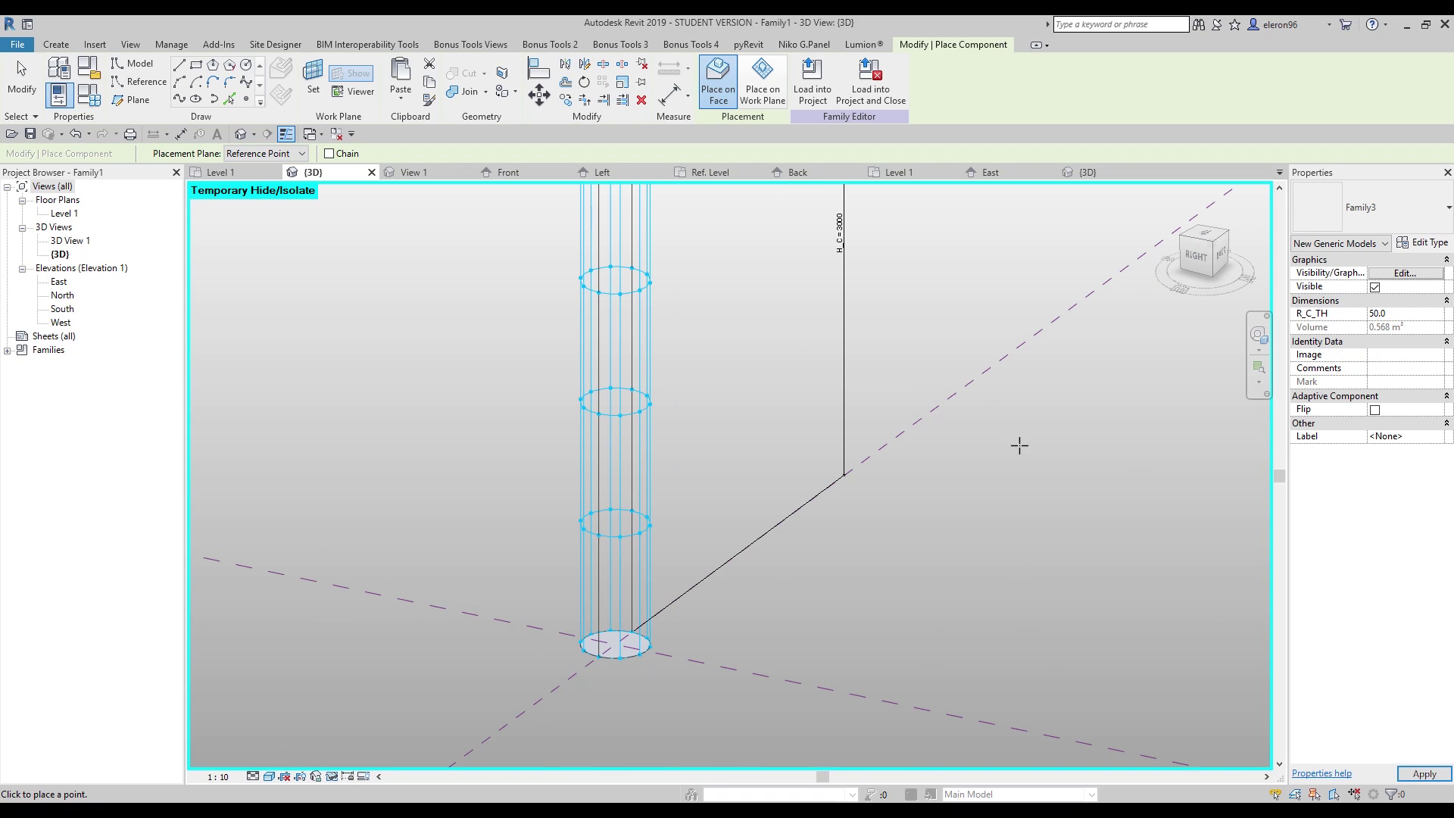
{"action": "left_click", "coordinate": [598, 655]}
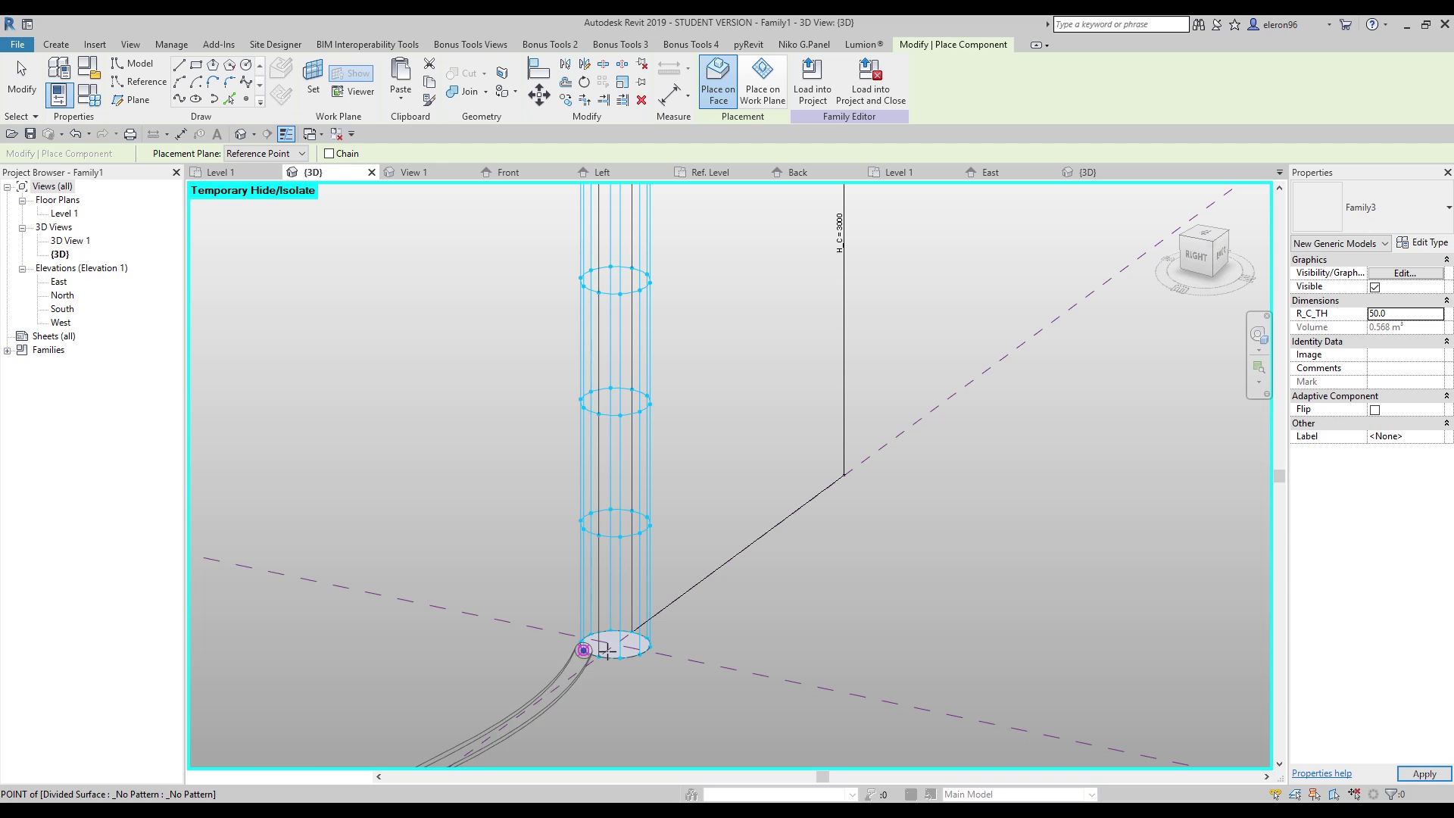
{"action": "left_click", "coordinate": [619, 536]}
{"action": "left_click", "coordinate": [640, 411]}
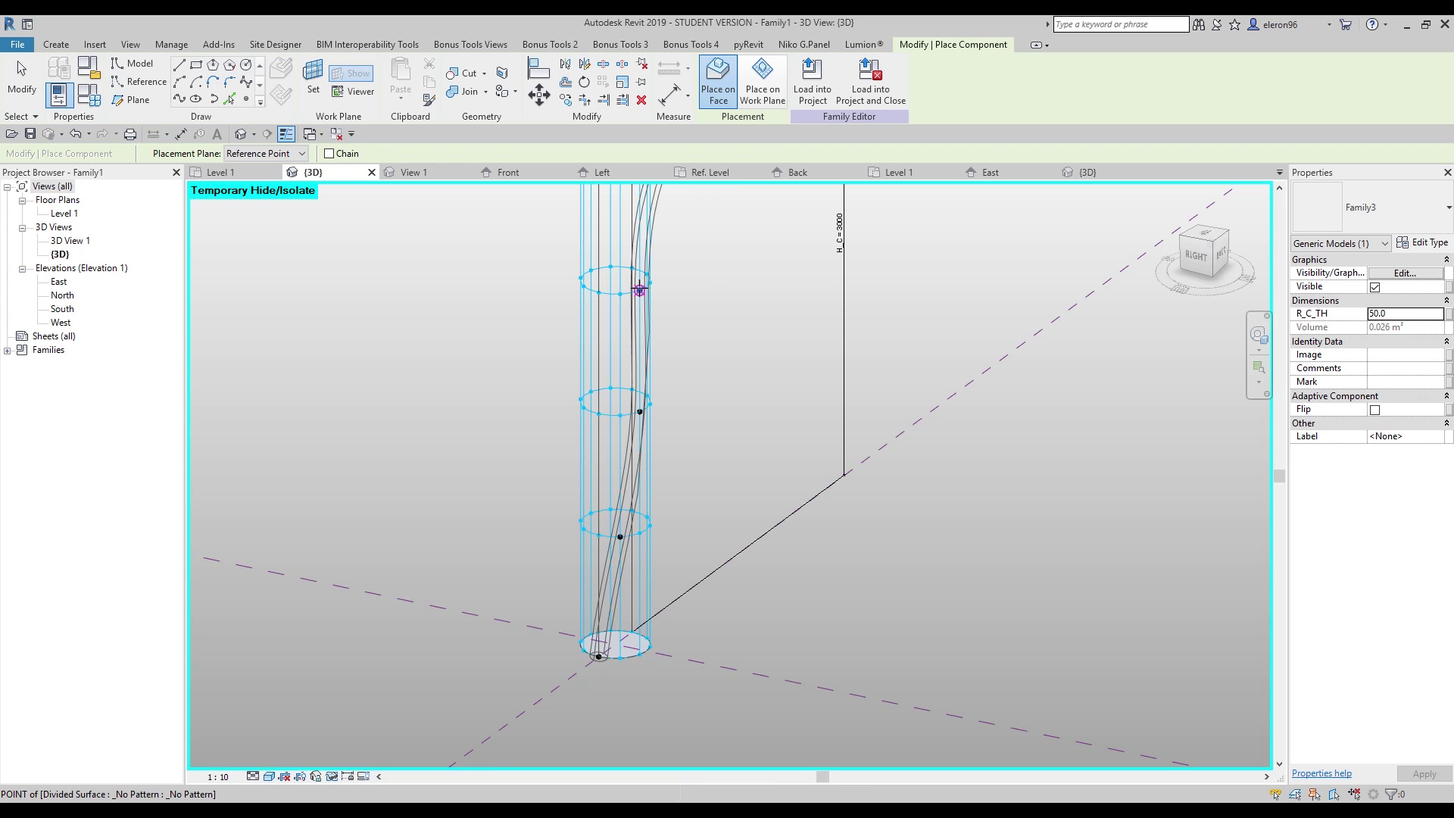
{"action": "middle_click_drag", "start_coordinate": [748, 310], "coordinate": [612, 419], "text": "shift"}
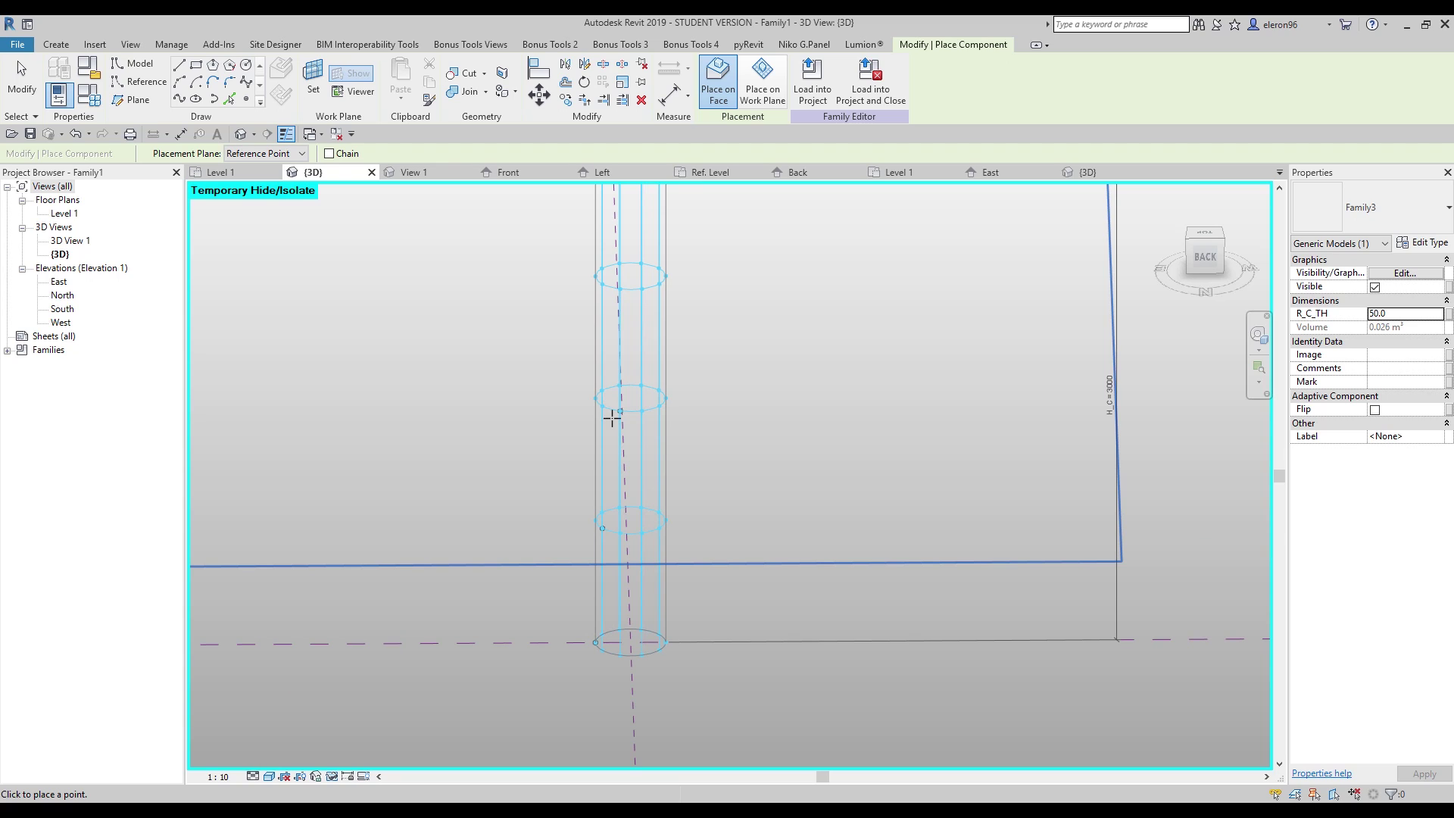
{"action": "left_click", "coordinate": [639, 289]}
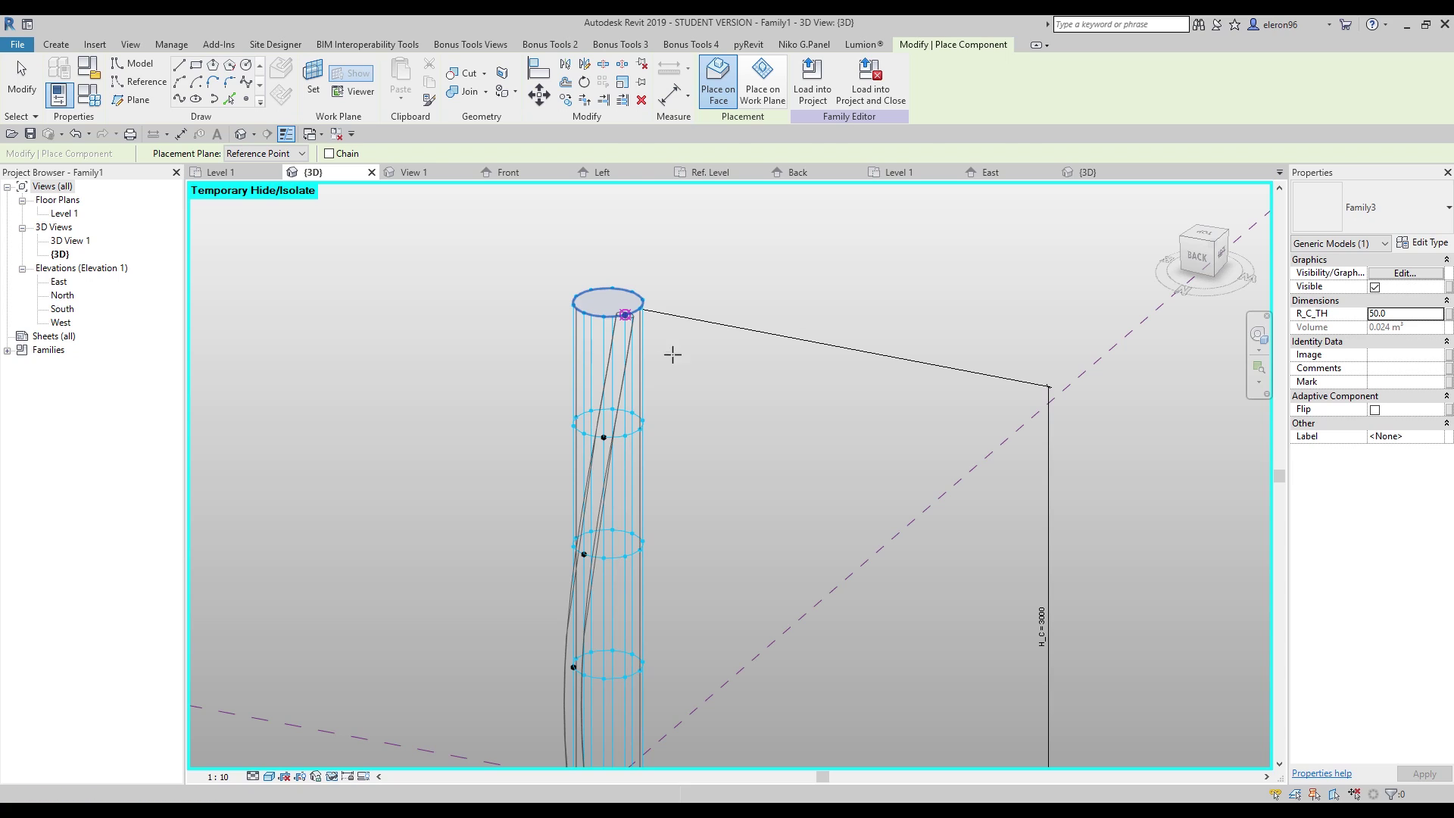
{"action": "left_click", "coordinate": [721, 387]}
Step: Place more Family3 tubes side by side around the whole shaft, each through five nodes stepping diagonally from base to top
{"action": "scroll", "coordinate": [720, 387], "scroll_direction": "down", "scroll_amount": 3}
{"action": "middle_click_drag", "start_coordinate": [703, 488], "coordinate": [627, 606], "text": "shift"}
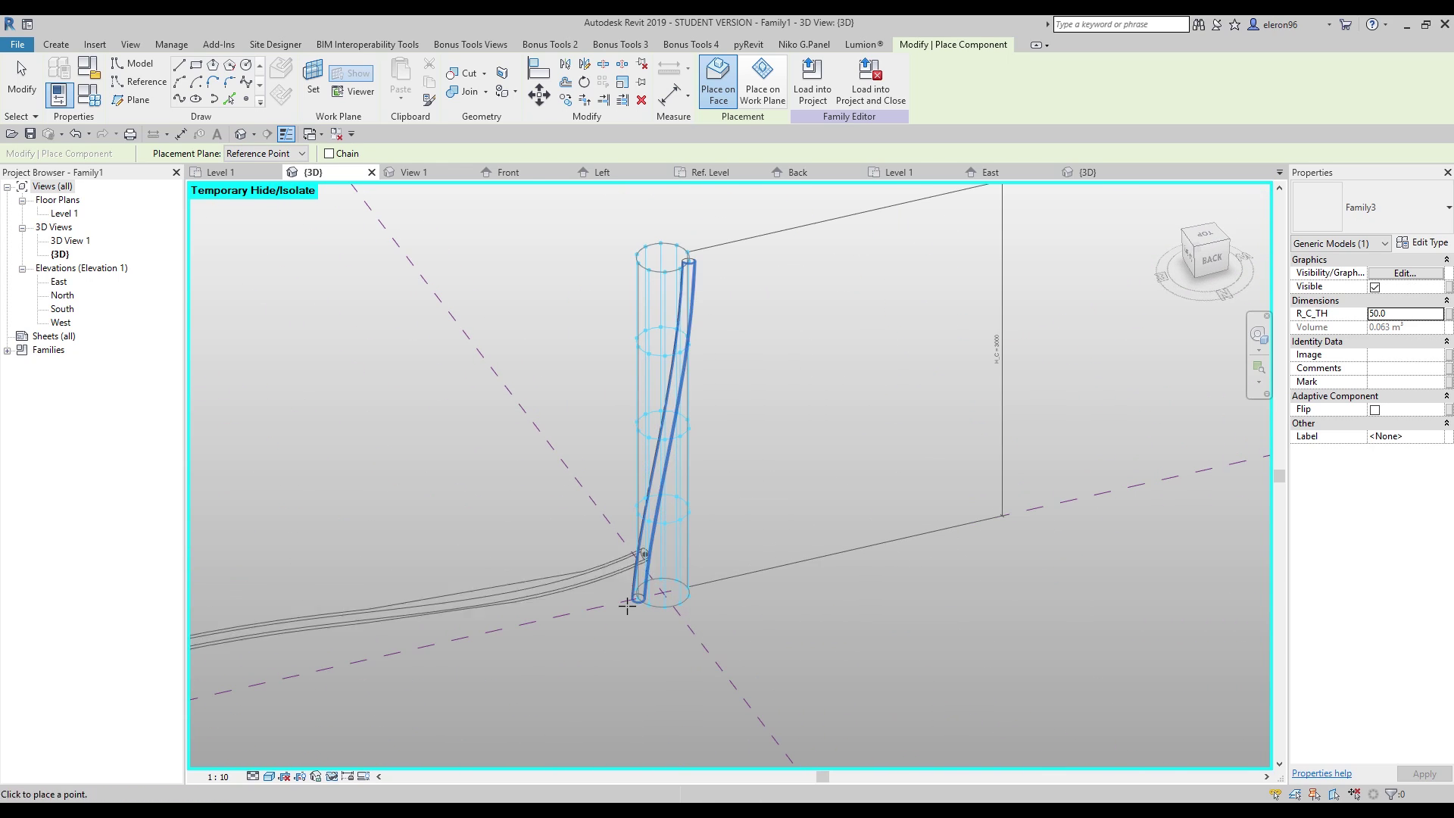
{"action": "scroll", "coordinate": [651, 629], "scroll_direction": "up", "scroll_amount": 3}
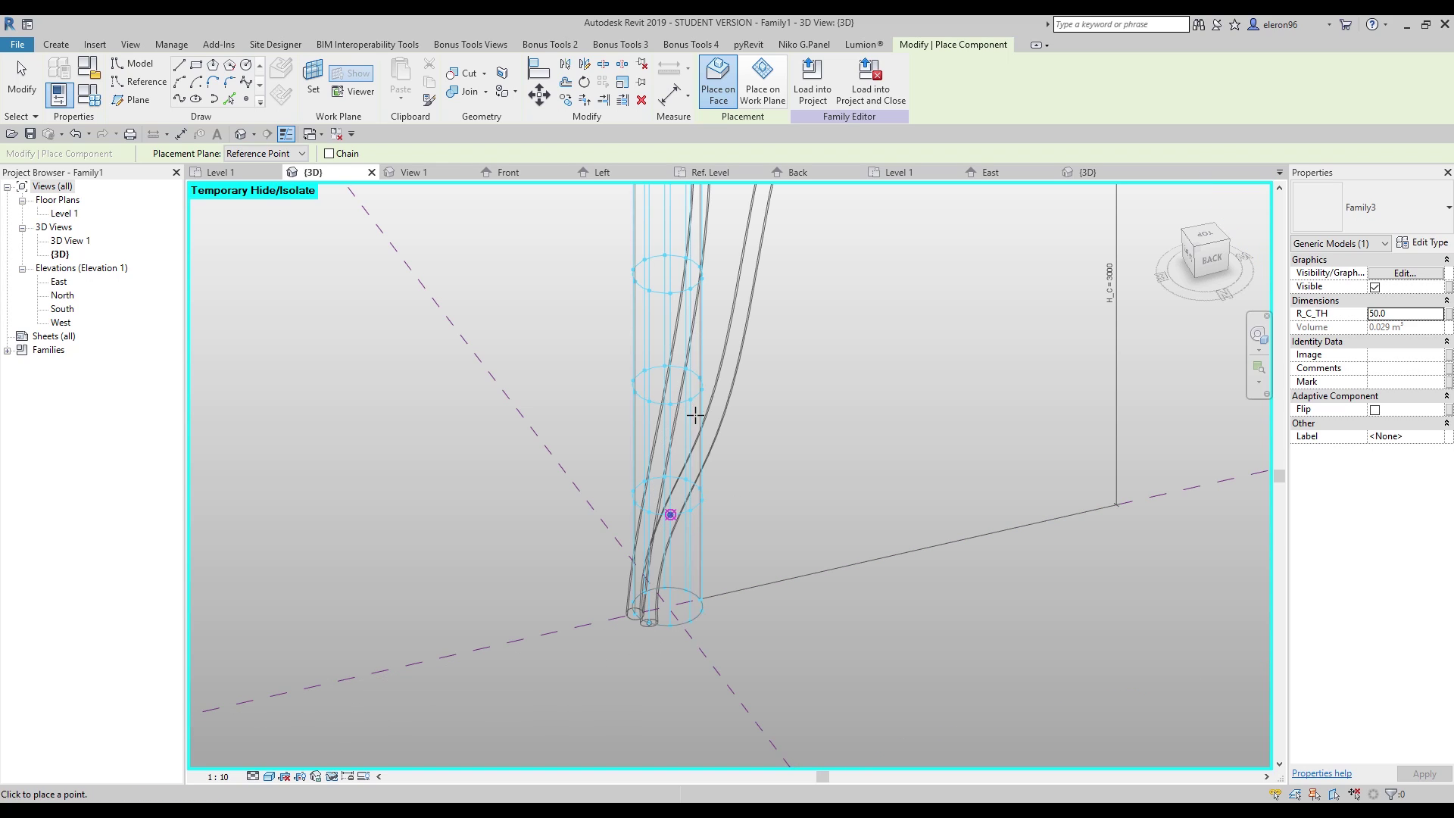
{"action": "left_click", "coordinate": [689, 399]}
{"action": "middle_click_drag", "start_coordinate": [756, 383], "coordinate": [729, 358], "text": "shift"}
{"action": "left_click", "coordinate": [687, 311]}
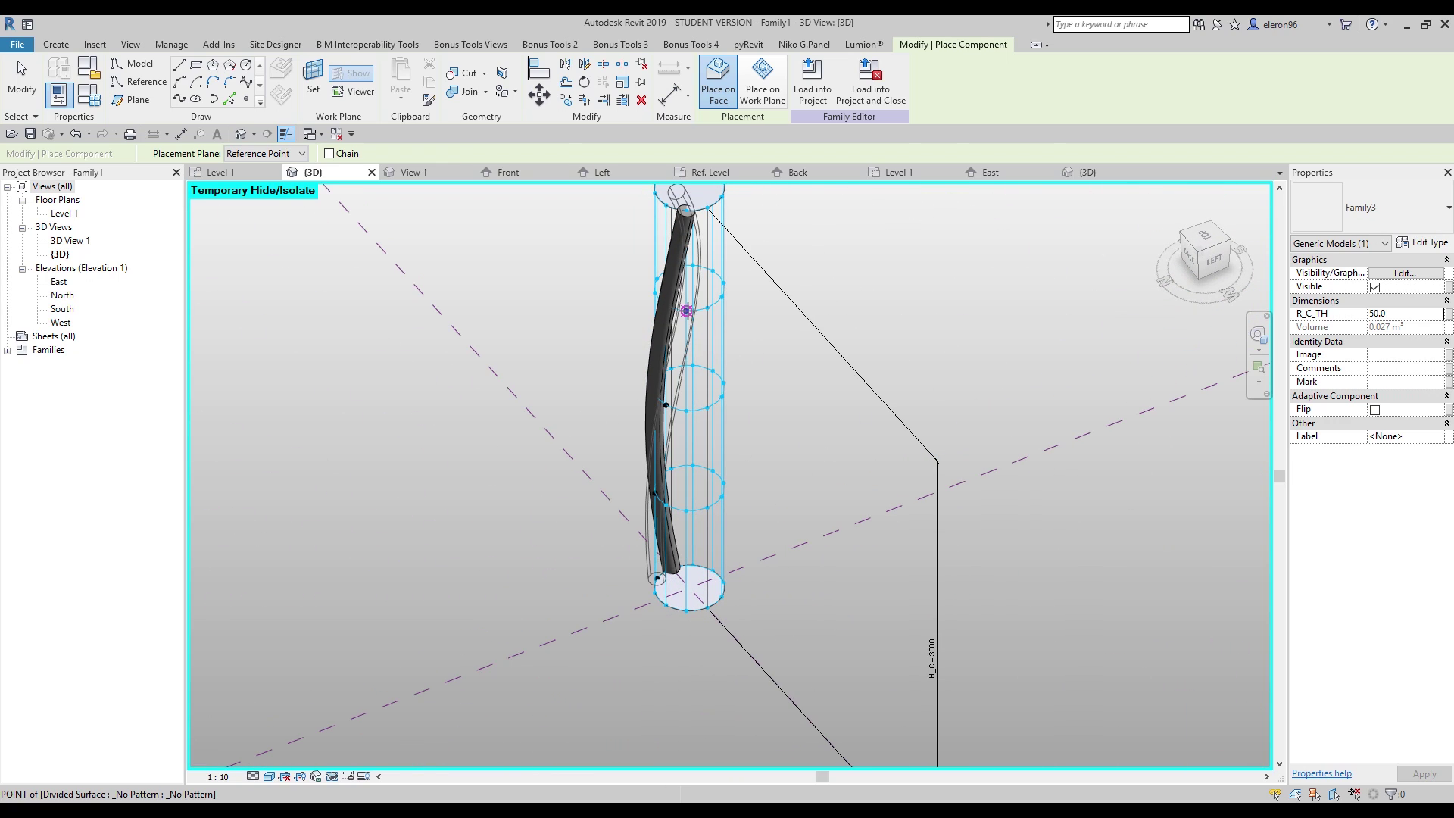
{"action": "left_click", "coordinate": [709, 212]}
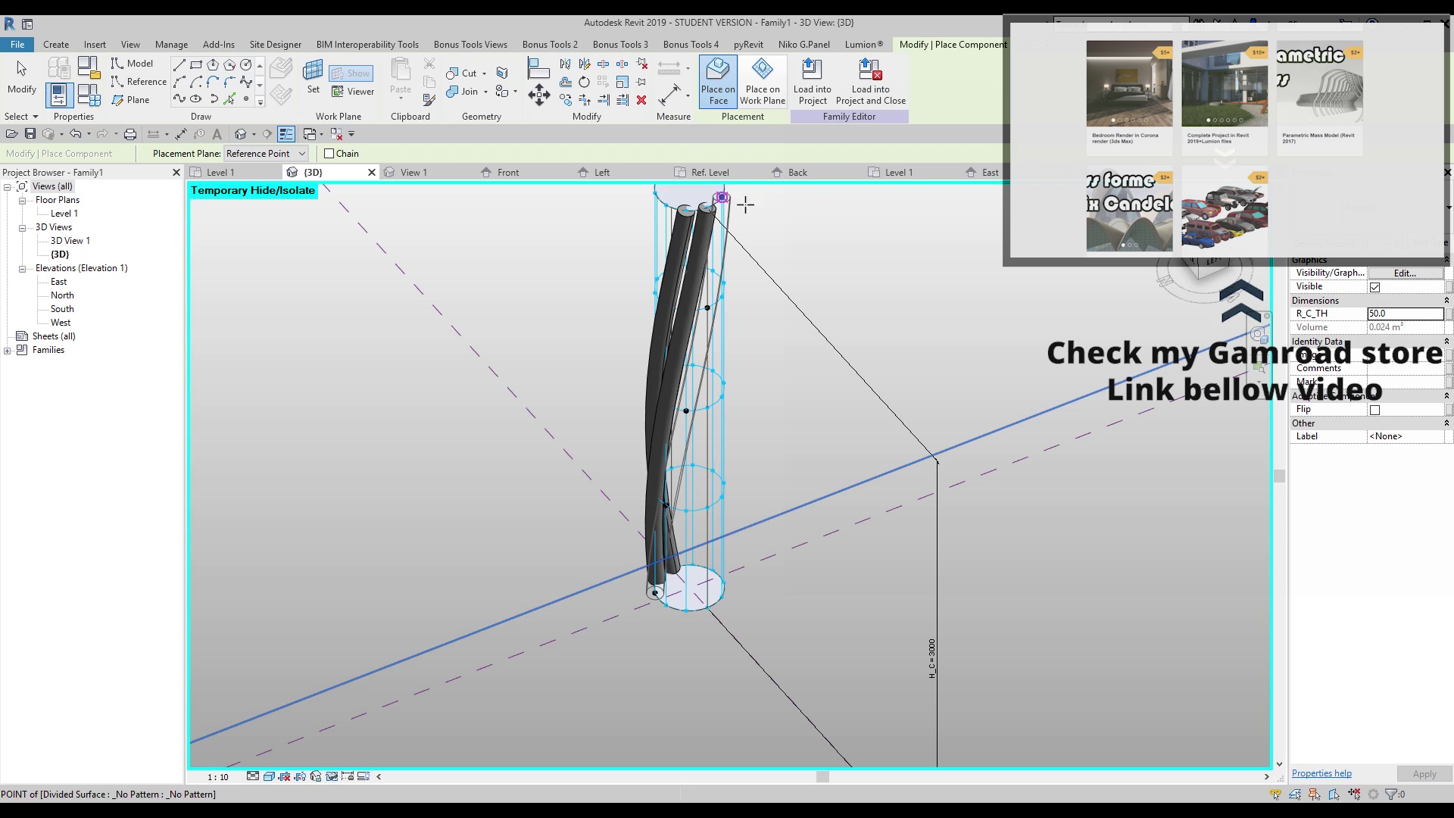
{"action": "left_click", "coordinate": [655, 594]}
{"action": "mouse_move", "coordinate": [725, 310]}
{"action": "middle_mouse_down", "text": "shift"}
{"action": "mouse_move", "coordinate": [692, 324]}
{"action": "mouse_move", "coordinate": [712, 356]}
{"action": "mouse_move", "coordinate": [925, 422]}
{"action": "mouse_move", "coordinate": [1136, 583]}
{"action": "mouse_move", "coordinate": [486, 633]}
{"action": "mouse_move", "coordinate": [656, 520]}
{"action": "middle_mouse_up", "text": "shift"}
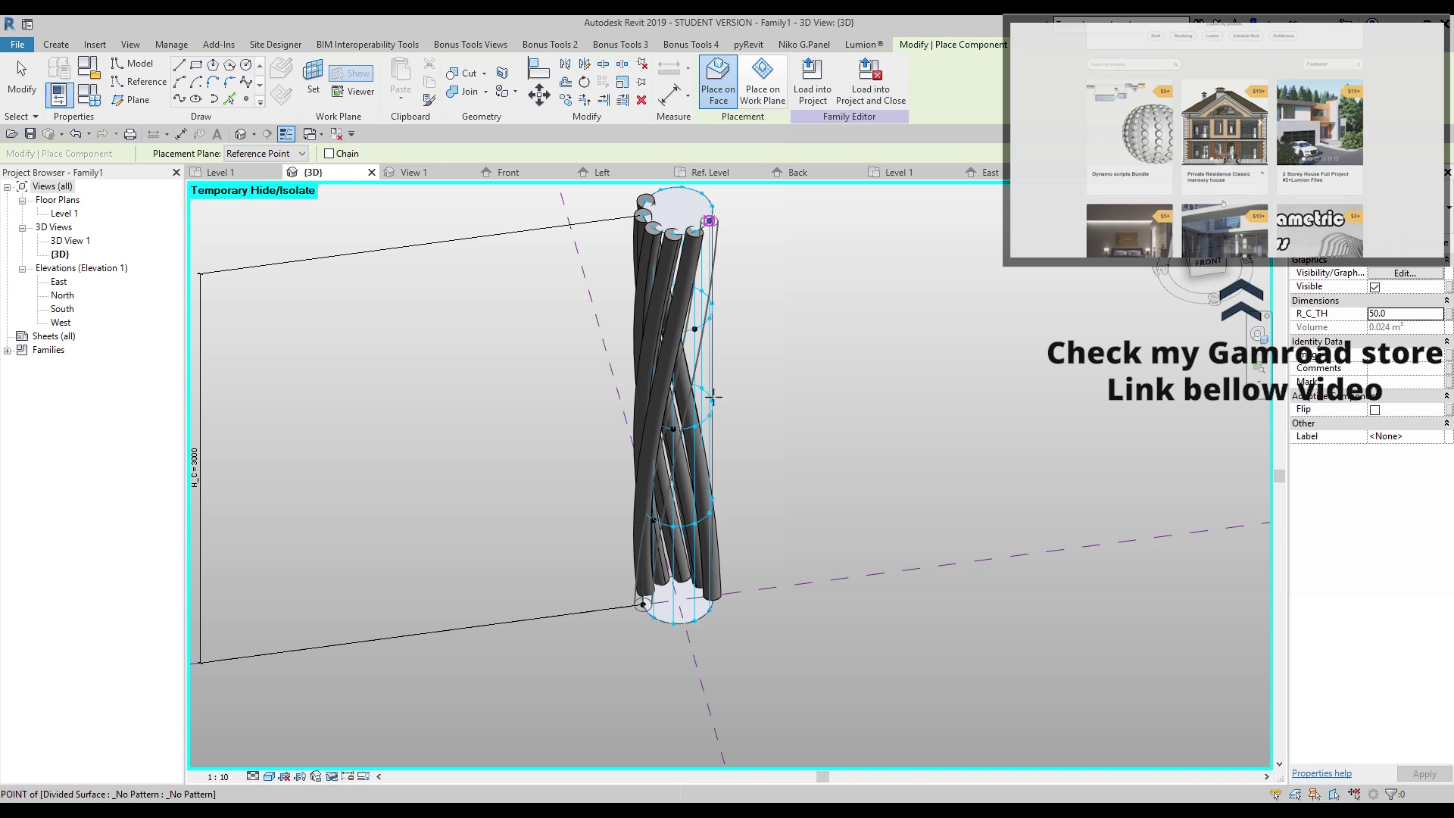
{"action": "middle_click_drag", "start_coordinate": [709, 317], "coordinate": [773, 568], "text": "shift"}
{"action": "key", "text": "Escape"}
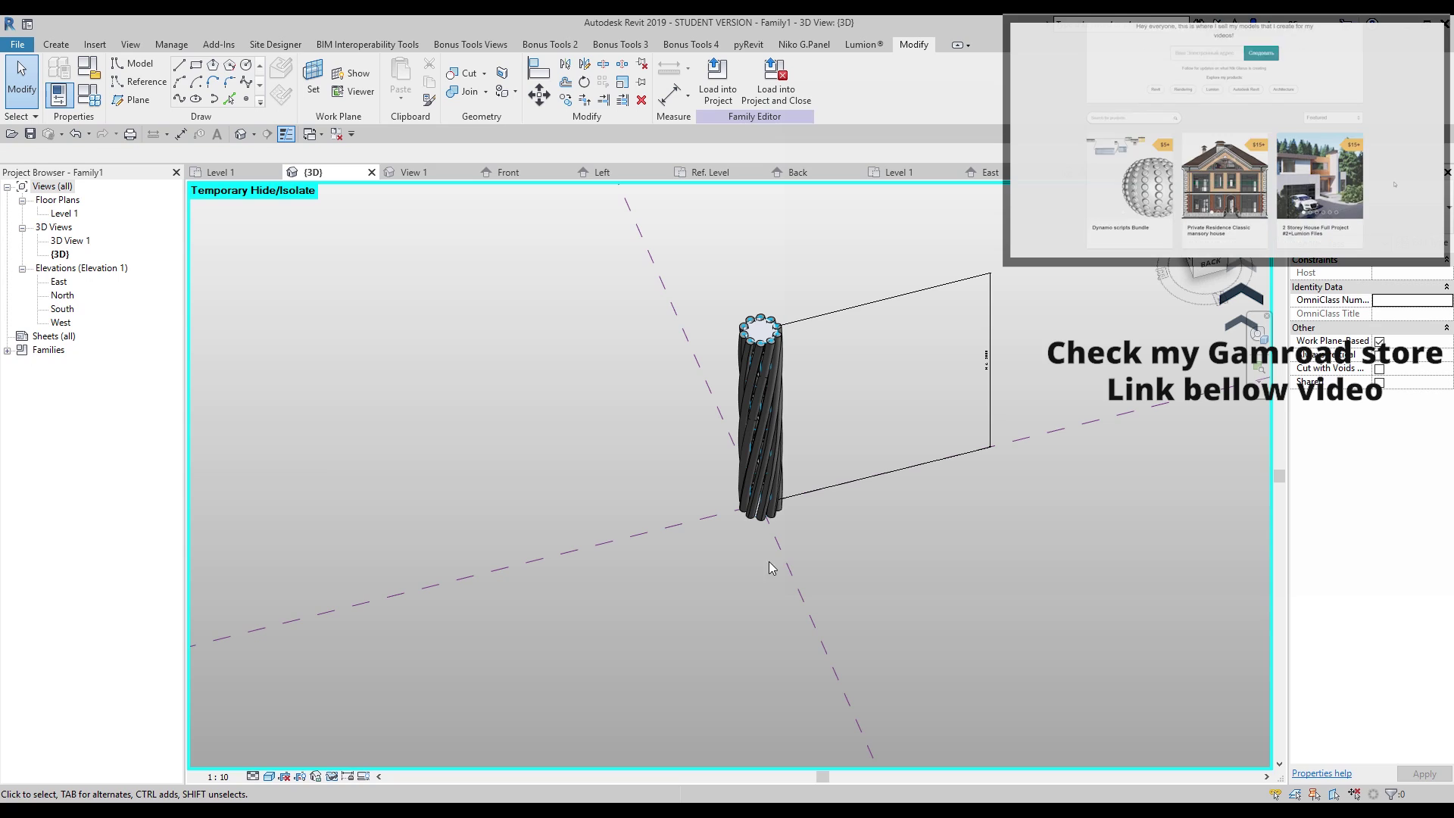
Step: Set the column radius parameter R_C to 150 in the family types
{"action": "middle_click_drag", "start_coordinate": [1025, 318], "coordinate": [851, 412], "text": "shift"}
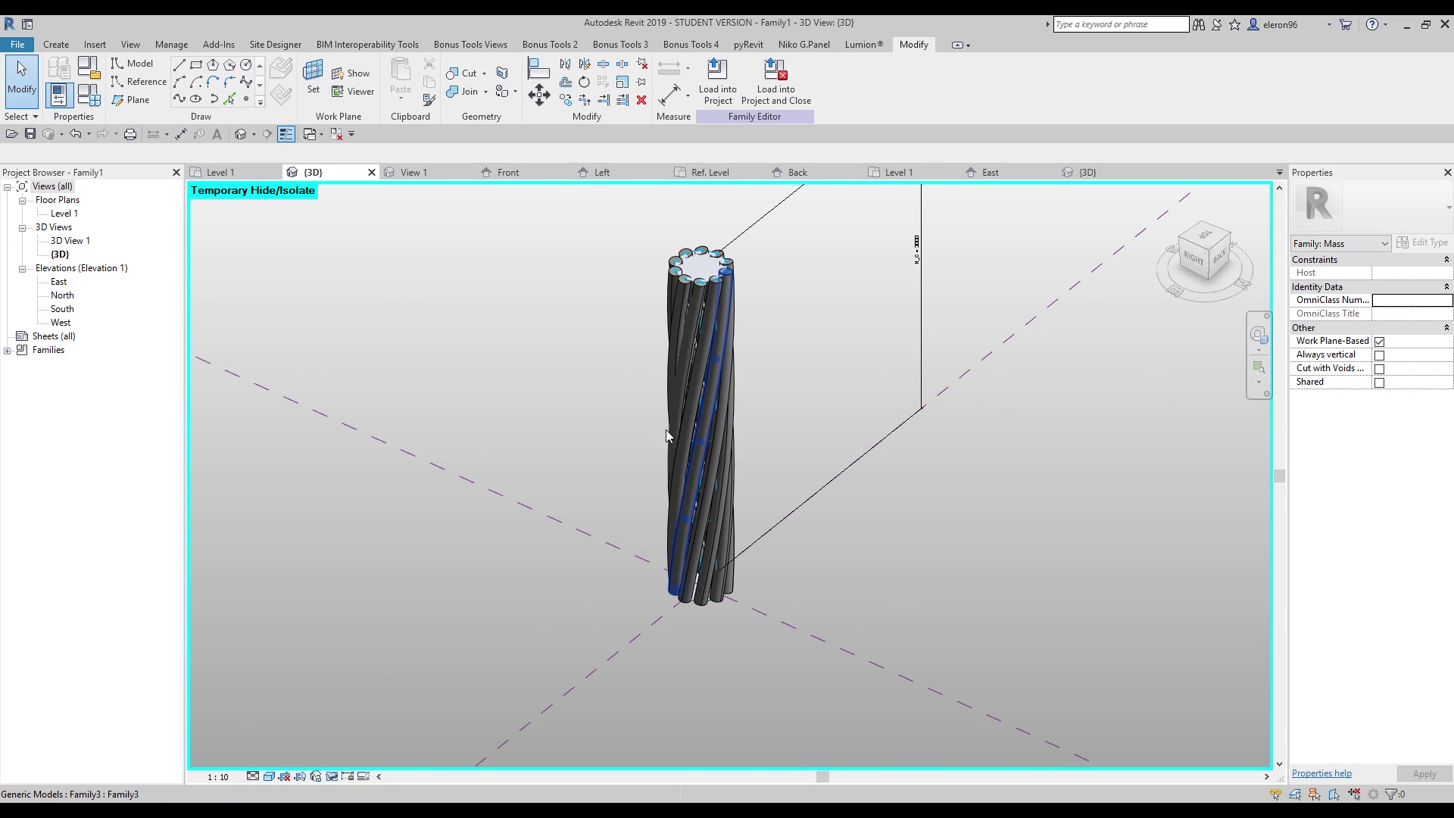
{"action": "left_click", "coordinate": [89, 95]}
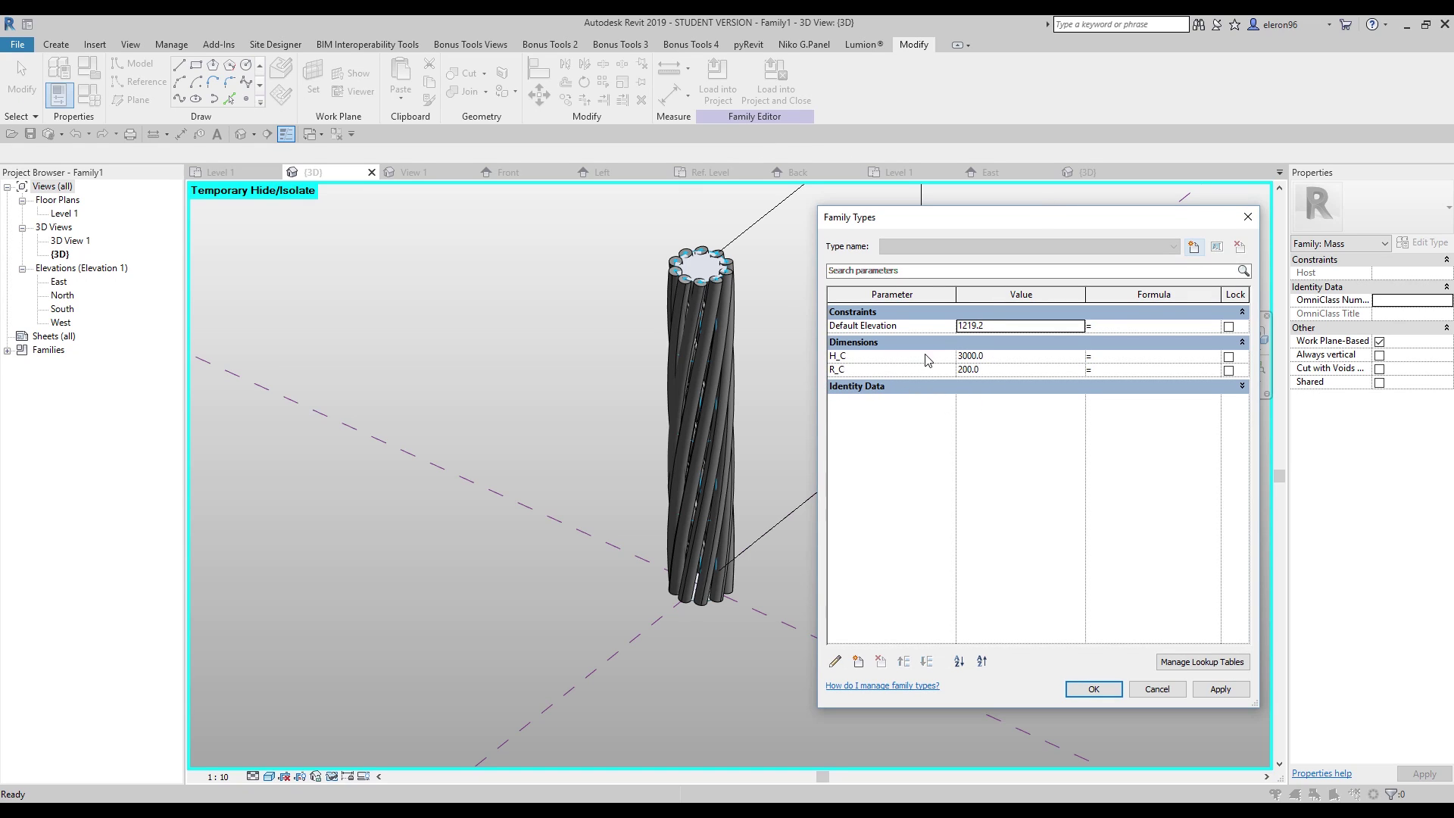
{"action": "left_click", "coordinate": [990, 369]}
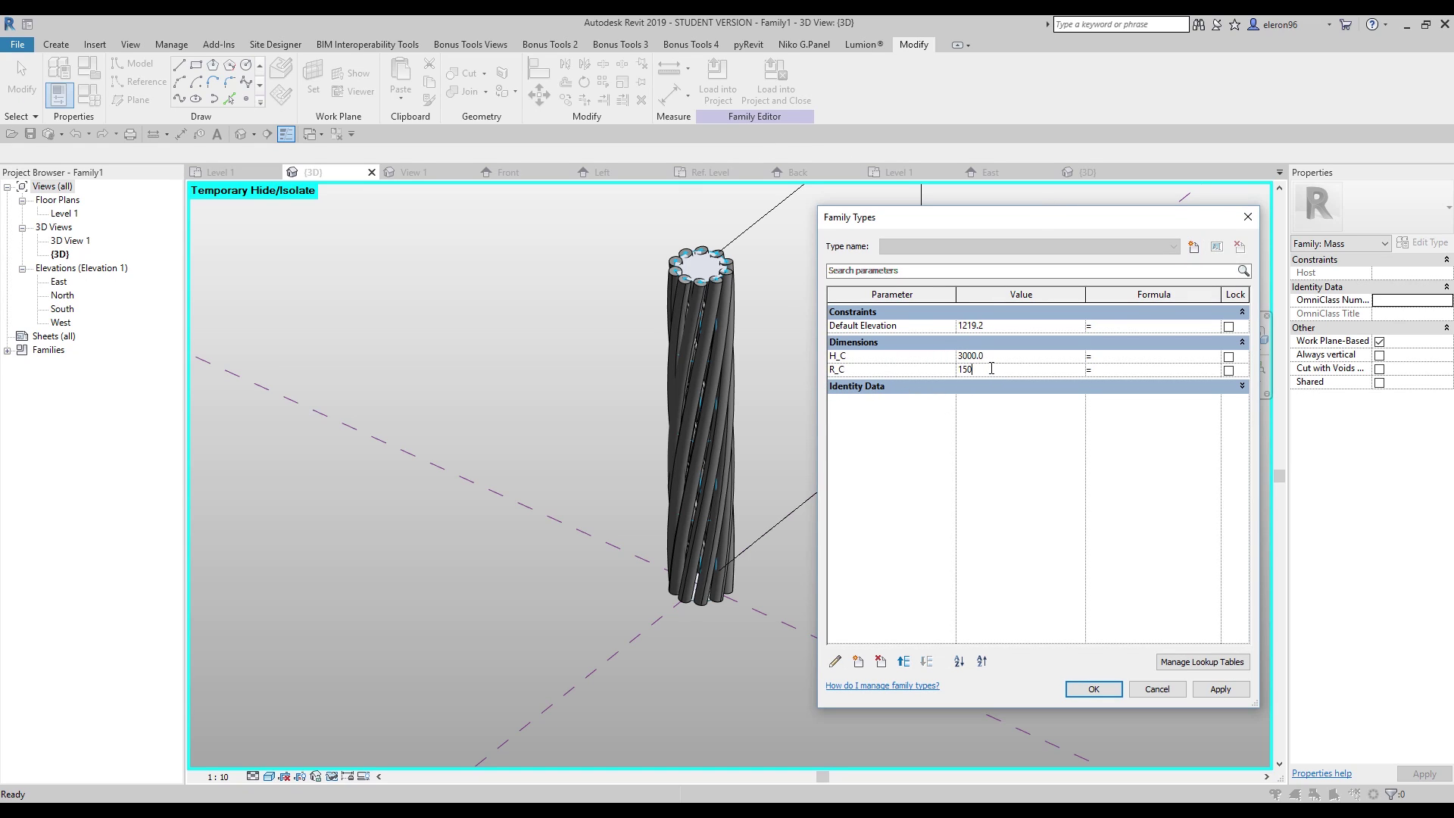
{"action": "left_click", "coordinate": [1093, 689]}
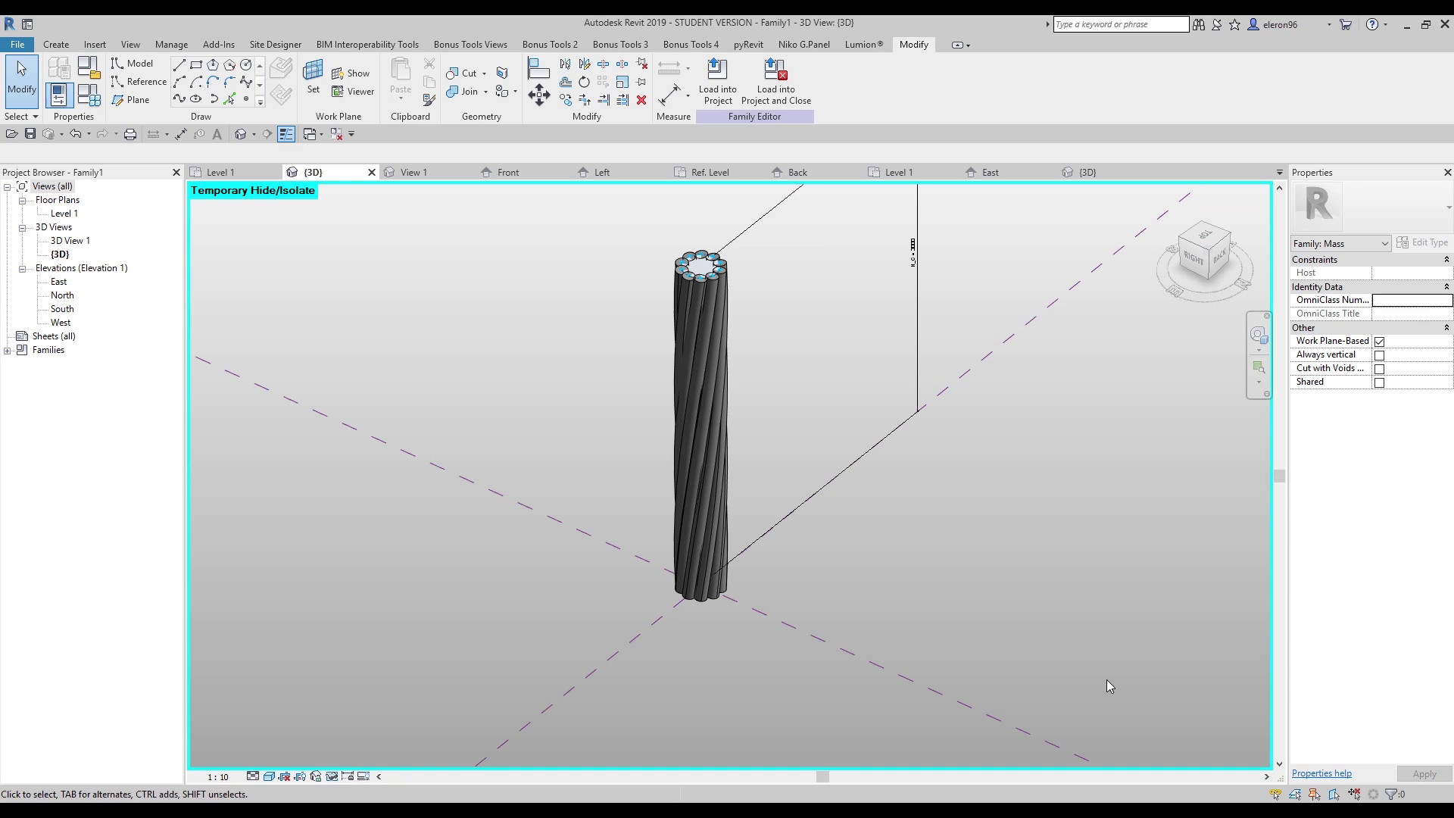
Step: Reset the temporary hide/isolate in Family1's 3D view to show the base and capital rings with the twisted shaft
{"action": "middle_click_drag", "start_coordinate": [421, 566], "coordinate": [577, 467], "text": "shift"}
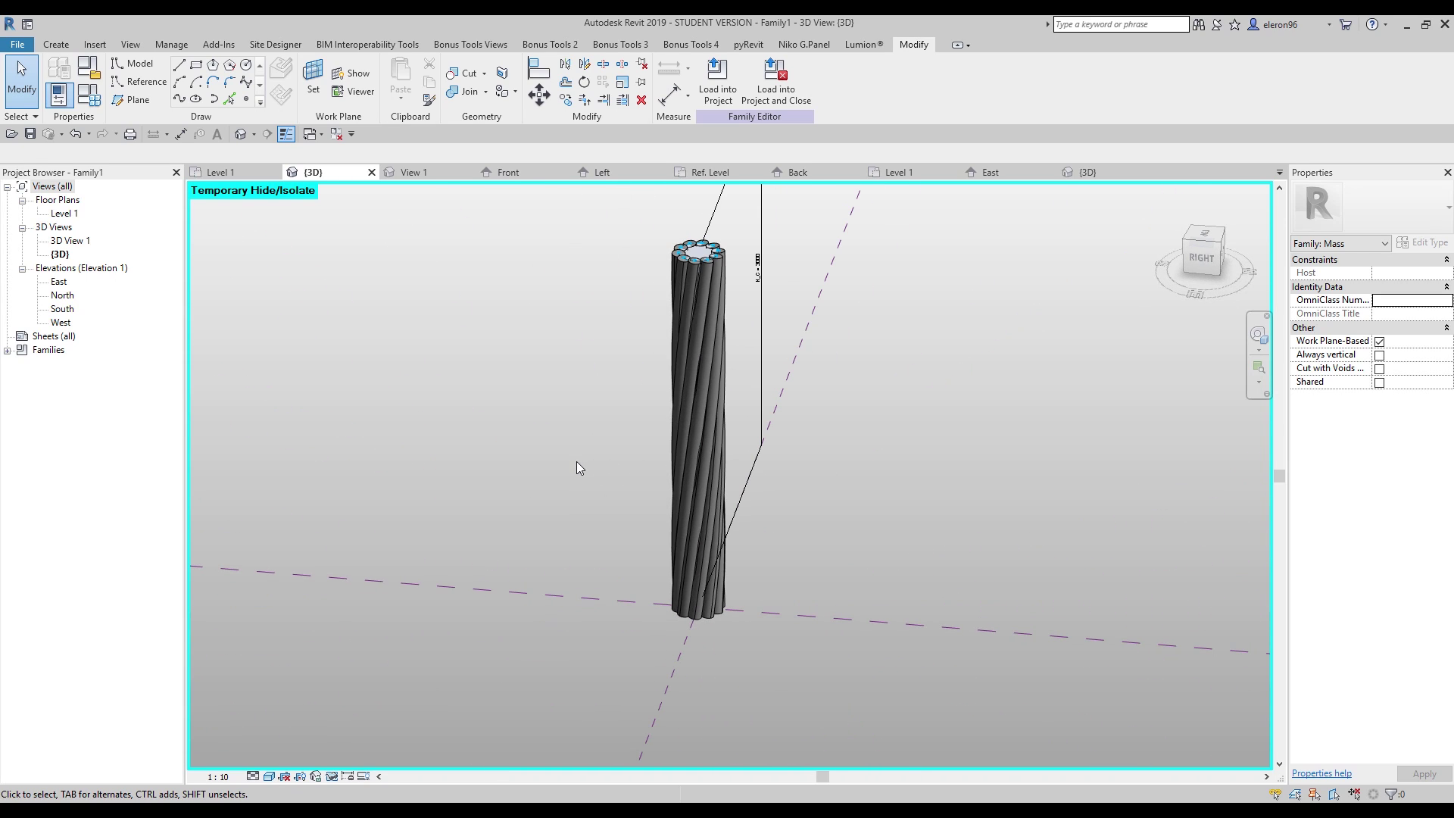
{"action": "right_click", "coordinate": [449, 494]}
{"action": "left_click", "coordinate": [389, 507]}
{"action": "left_click", "coordinate": [334, 778]}
{"action": "left_click", "coordinate": [345, 760]}
Step: Examine the assembled column from several sides, including how the twisted tubes meet the base and capital rings
{"action": "middle_click_drag", "start_coordinate": [961, 482], "coordinate": [819, 502], "text": "shift"}
{"action": "middle_click_drag", "start_coordinate": [816, 451], "coordinate": [675, 316], "text": "shift"}
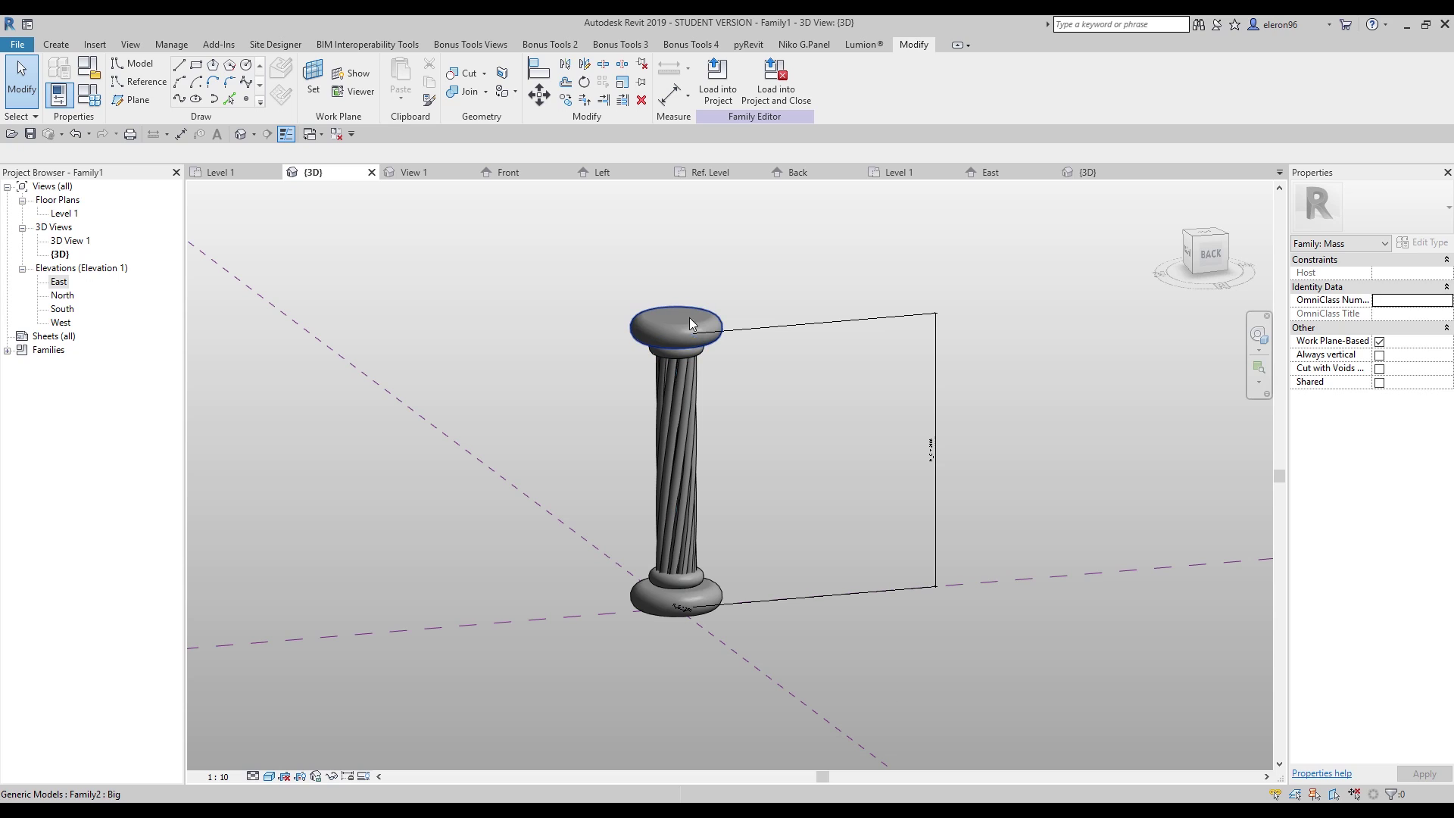
{"action": "middle_click_drag", "start_coordinate": [656, 326], "coordinate": [700, 418], "text": "shift"}
{"action": "scroll", "coordinate": [682, 417], "scroll_direction": "up", "scroll_amount": 2}
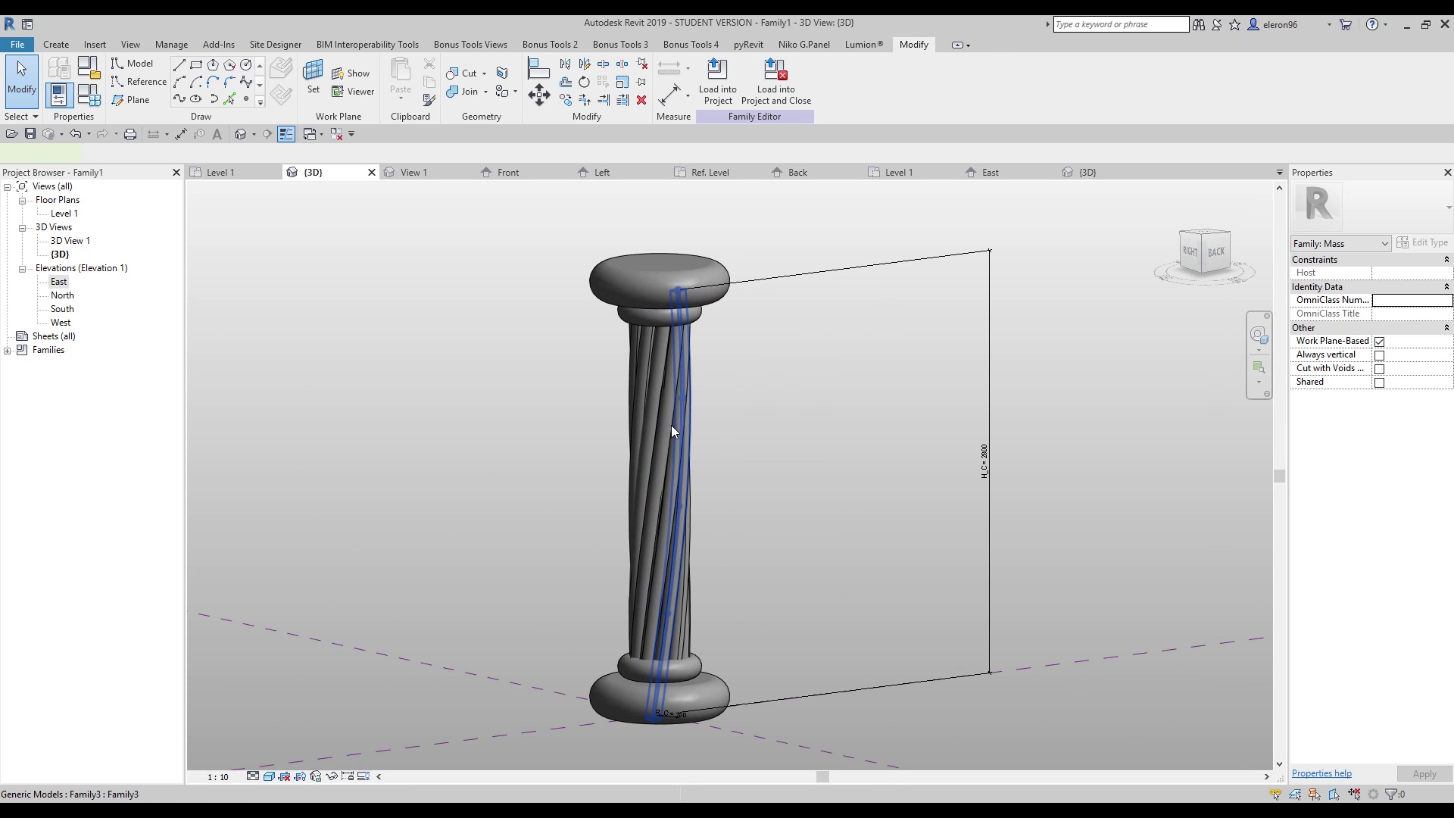
{"action": "left_click", "coordinate": [670, 424]}
{"action": "left_click", "coordinate": [870, 478]}
{"action": "mouse_move", "coordinate": [869, 479]}
{"action": "middle_mouse_down", "text": "shift"}
{"action": "mouse_move", "coordinate": [530, 480]}
{"action": "mouse_move", "coordinate": [857, 477]}
{"action": "middle_mouse_up", "text": "shift"}
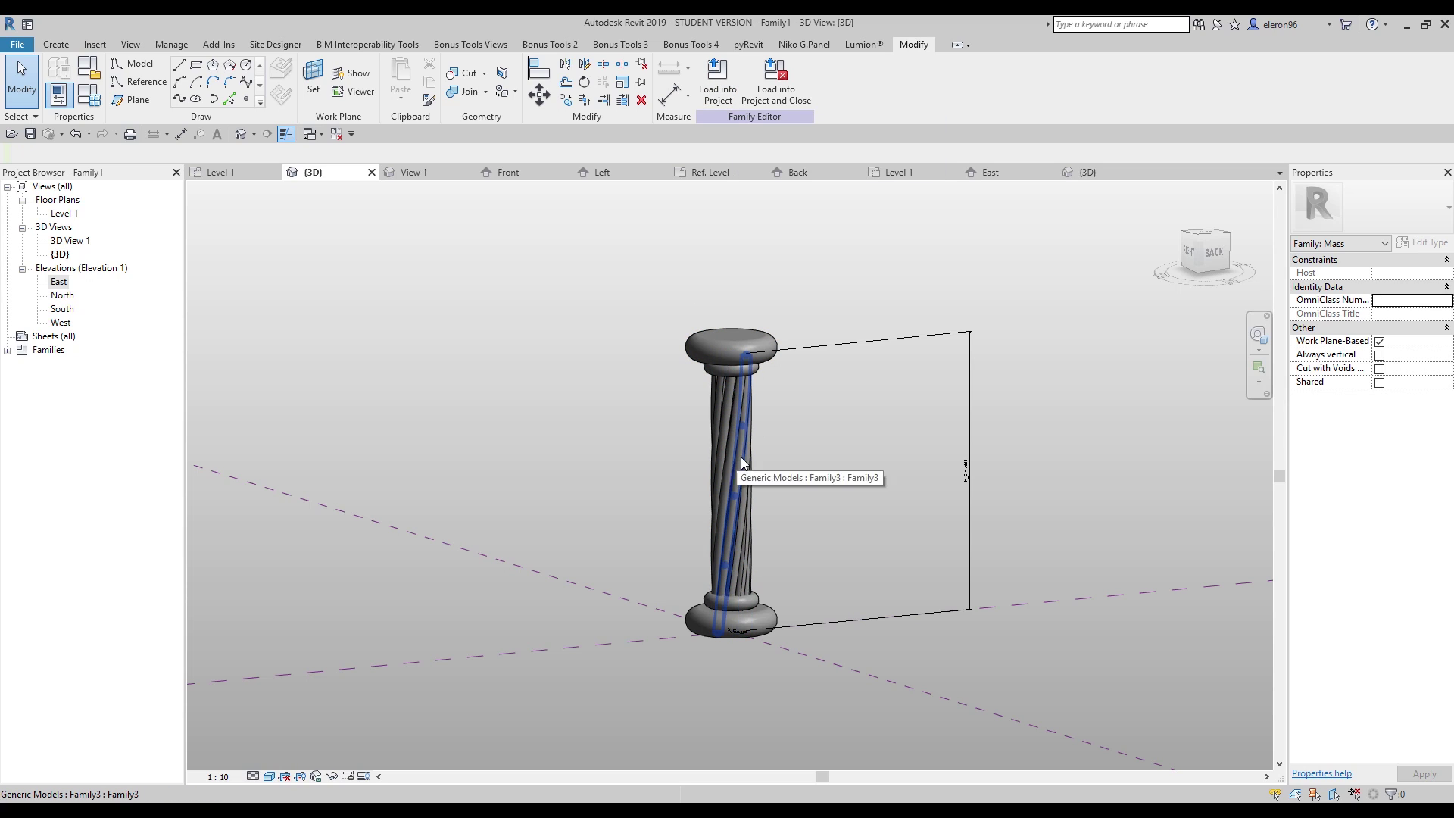
Step: Load the Family1 column mass into Project1
{"action": "left_click", "coordinate": [716, 95]}
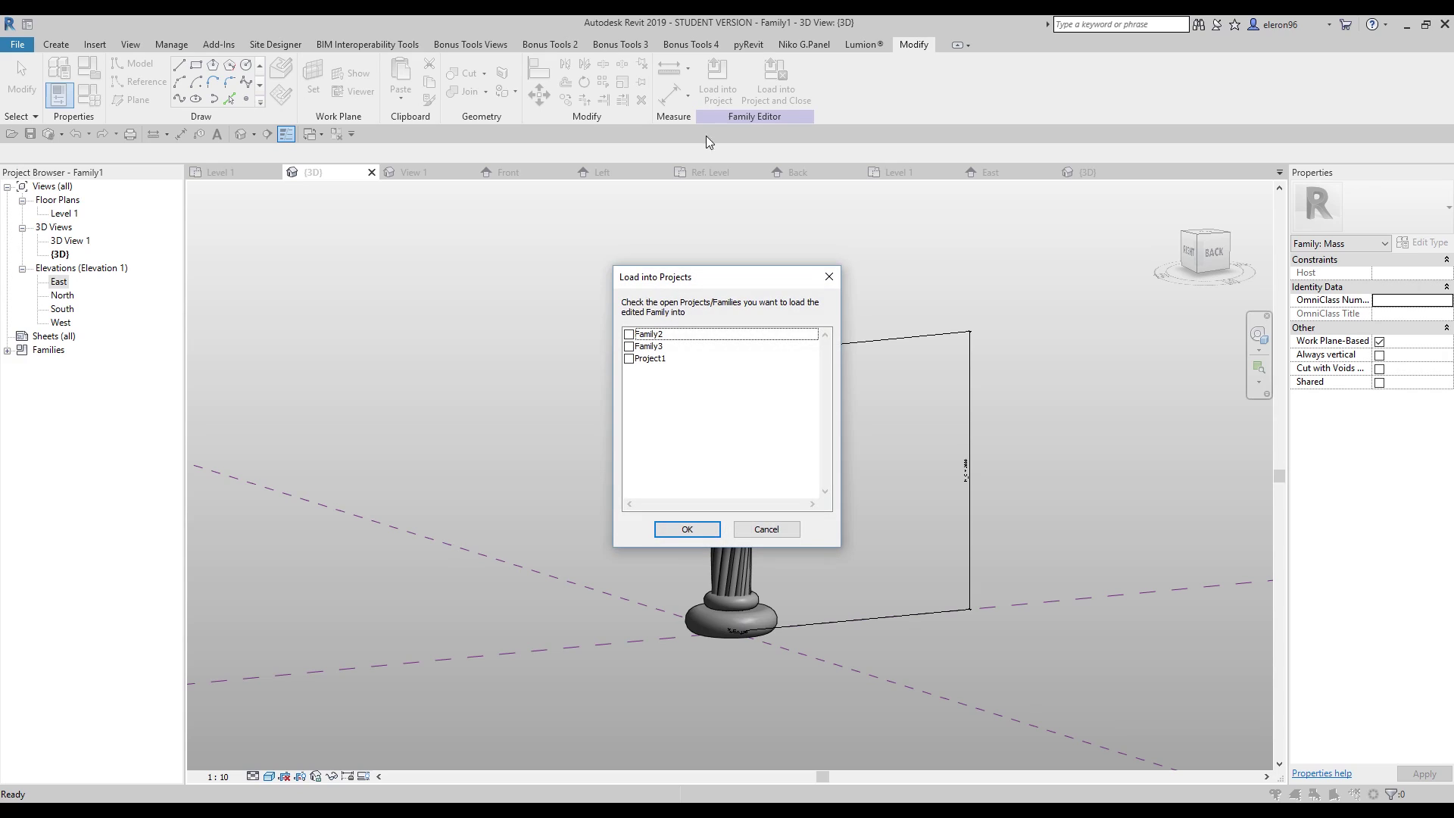
{"action": "left_click", "coordinate": [629, 359]}
{"action": "left_click", "coordinate": [687, 529]}
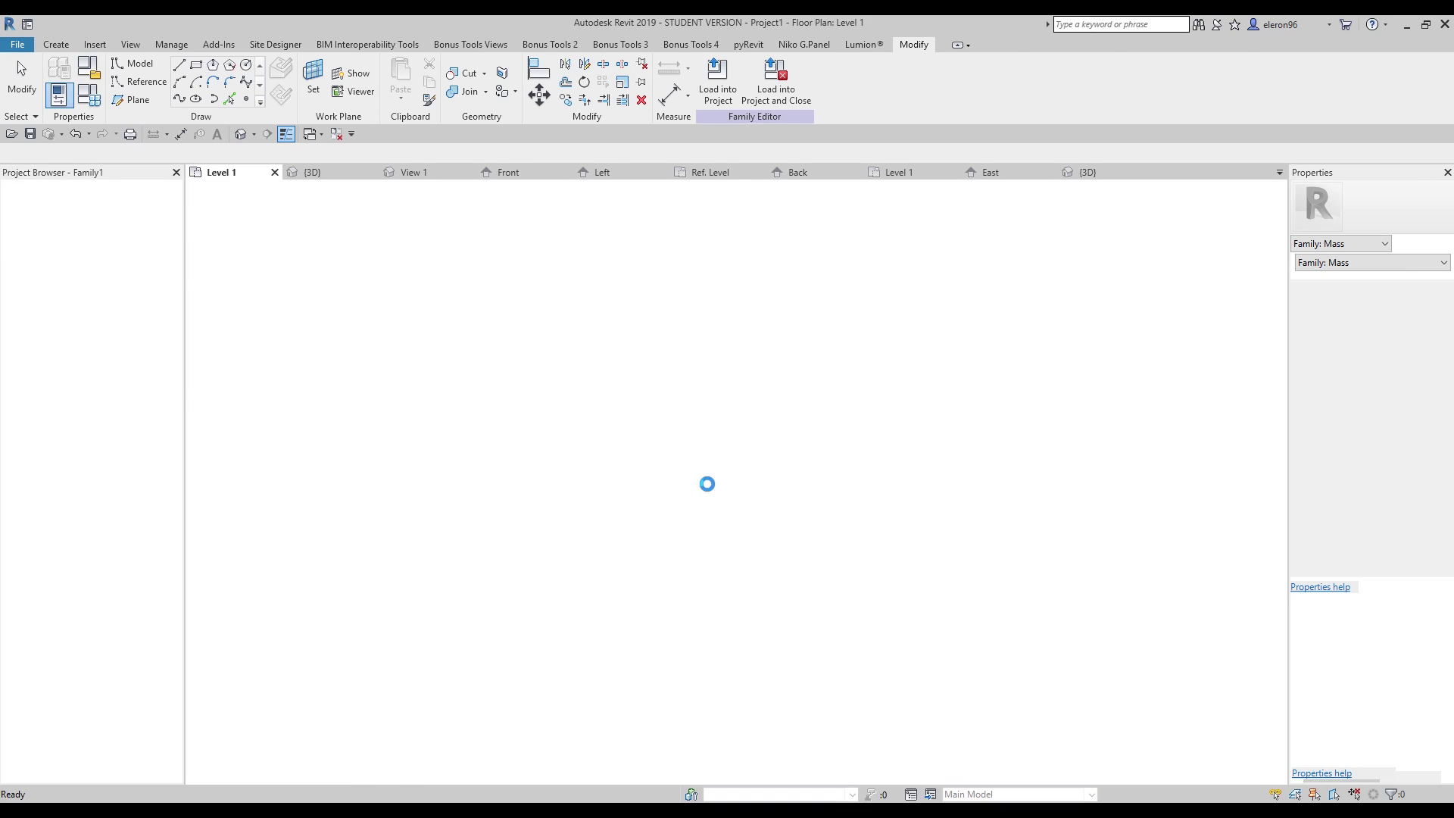
Step: Place three instances of the Family1 column near the middle of the Level 1 floor plan and end the placement
{"action": "left_click", "coordinate": [786, 467]}
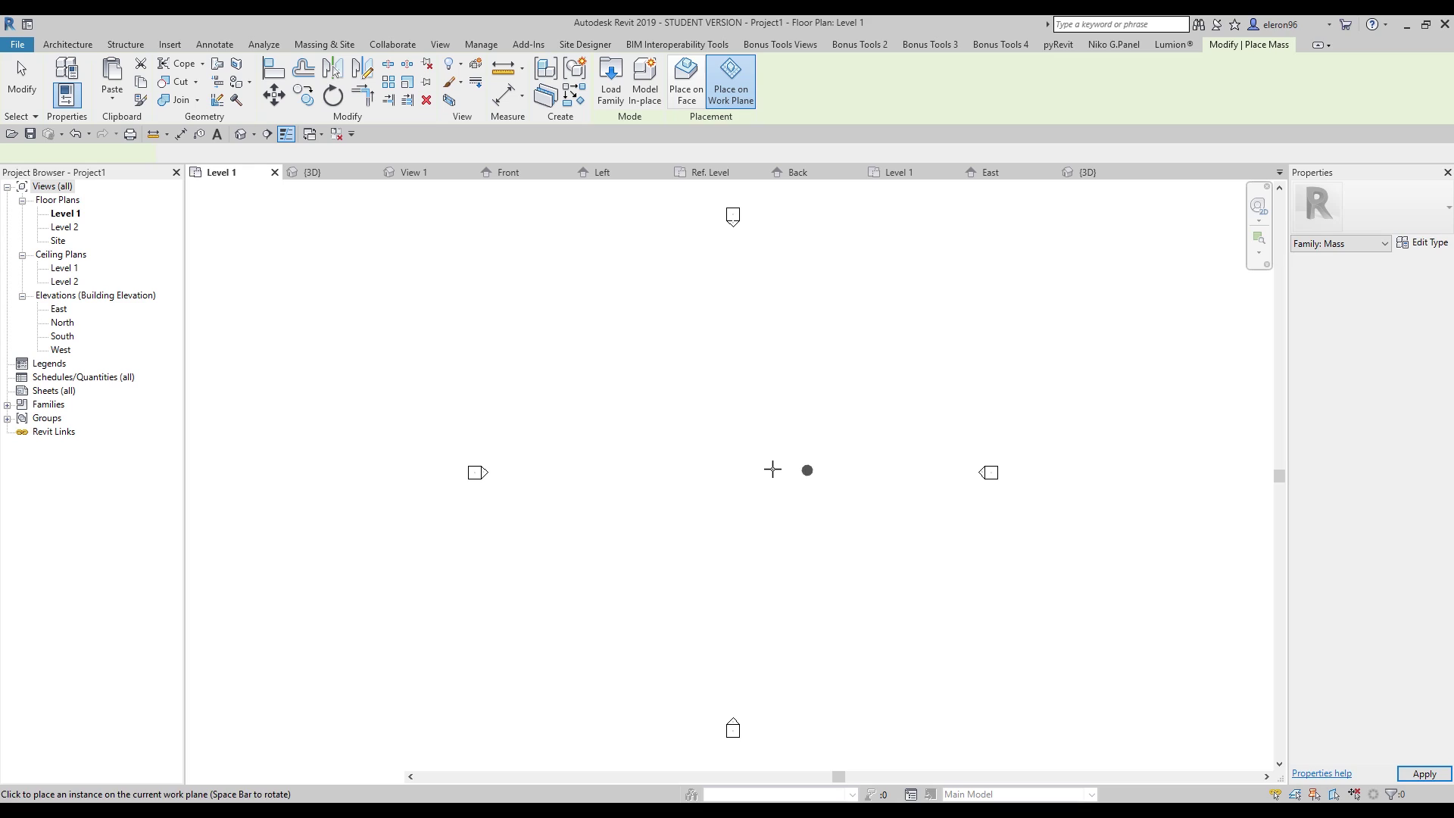
{"action": "left_click", "coordinate": [725, 449]}
{"action": "left_click", "coordinate": [780, 423]}
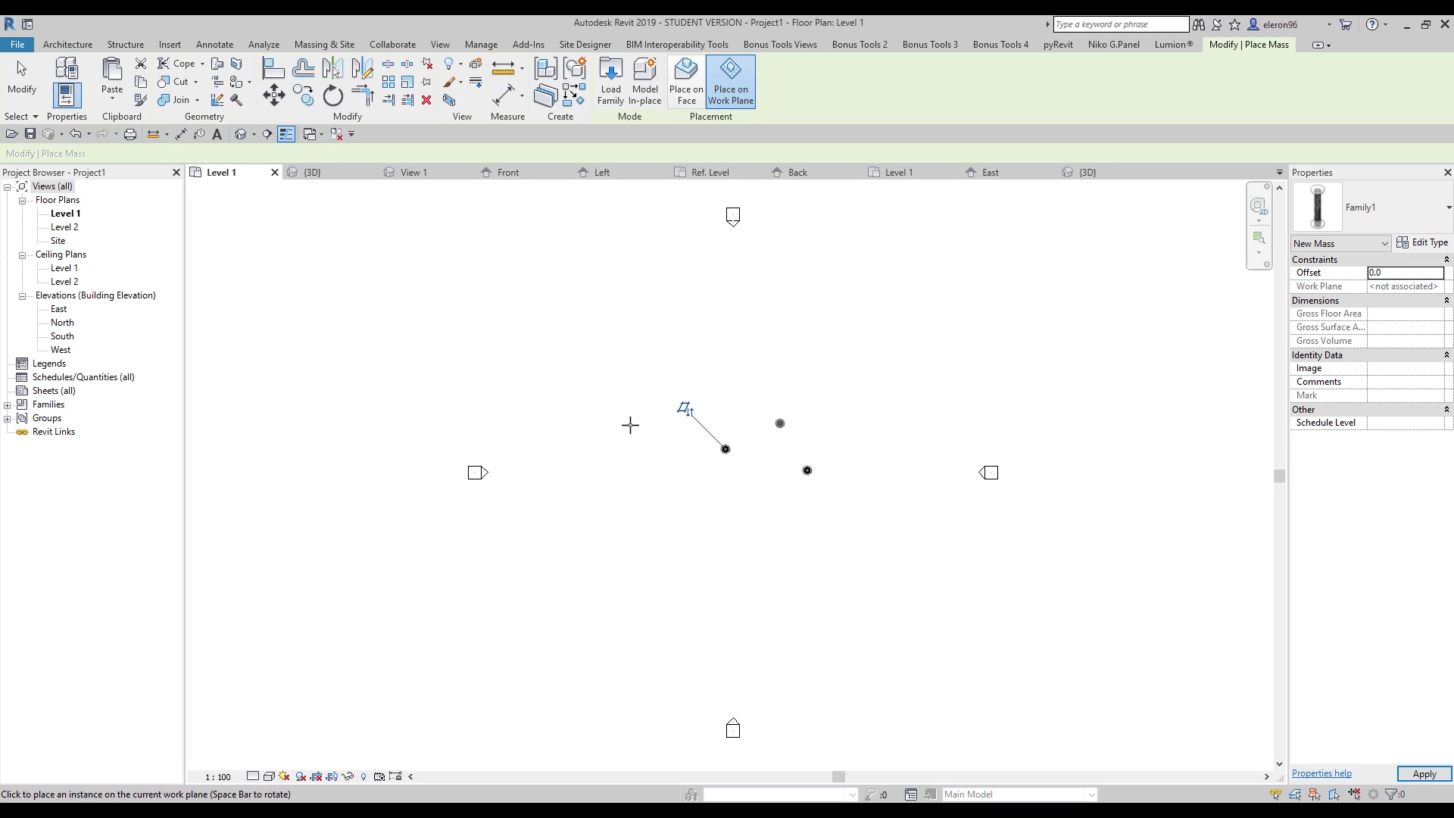
{"action": "key", "text": "Escape"}
{"action": "key", "text": "Escape"}
Step: Open Project1's default 3D view and display the placed columns in the Shaded visual style
{"action": "left_click", "coordinate": [240, 134]}
{"action": "scroll", "coordinate": [666, 363], "scroll_direction": "up", "scroll_amount": 3}
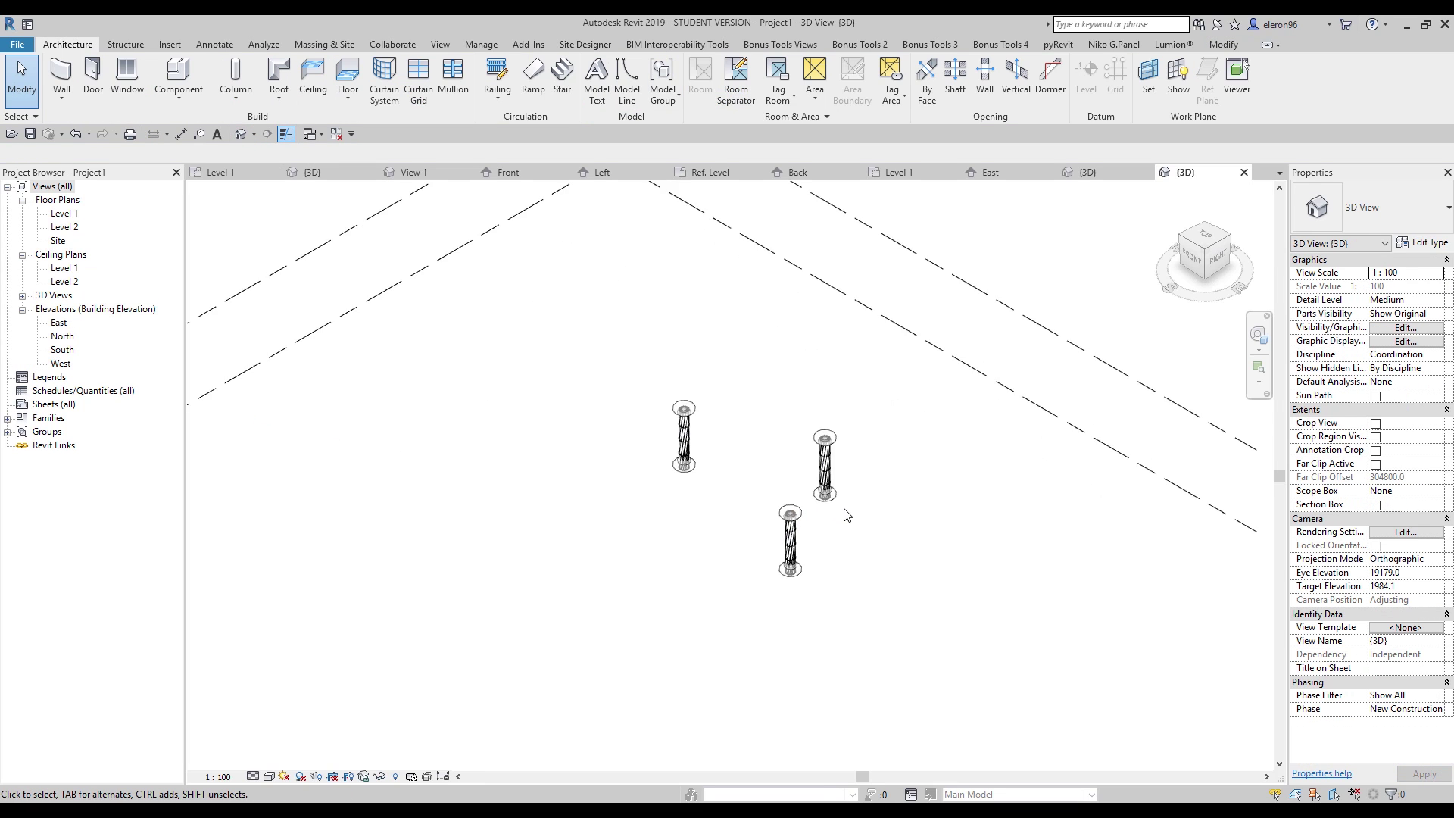
{"action": "left_click", "coordinate": [270, 777]}
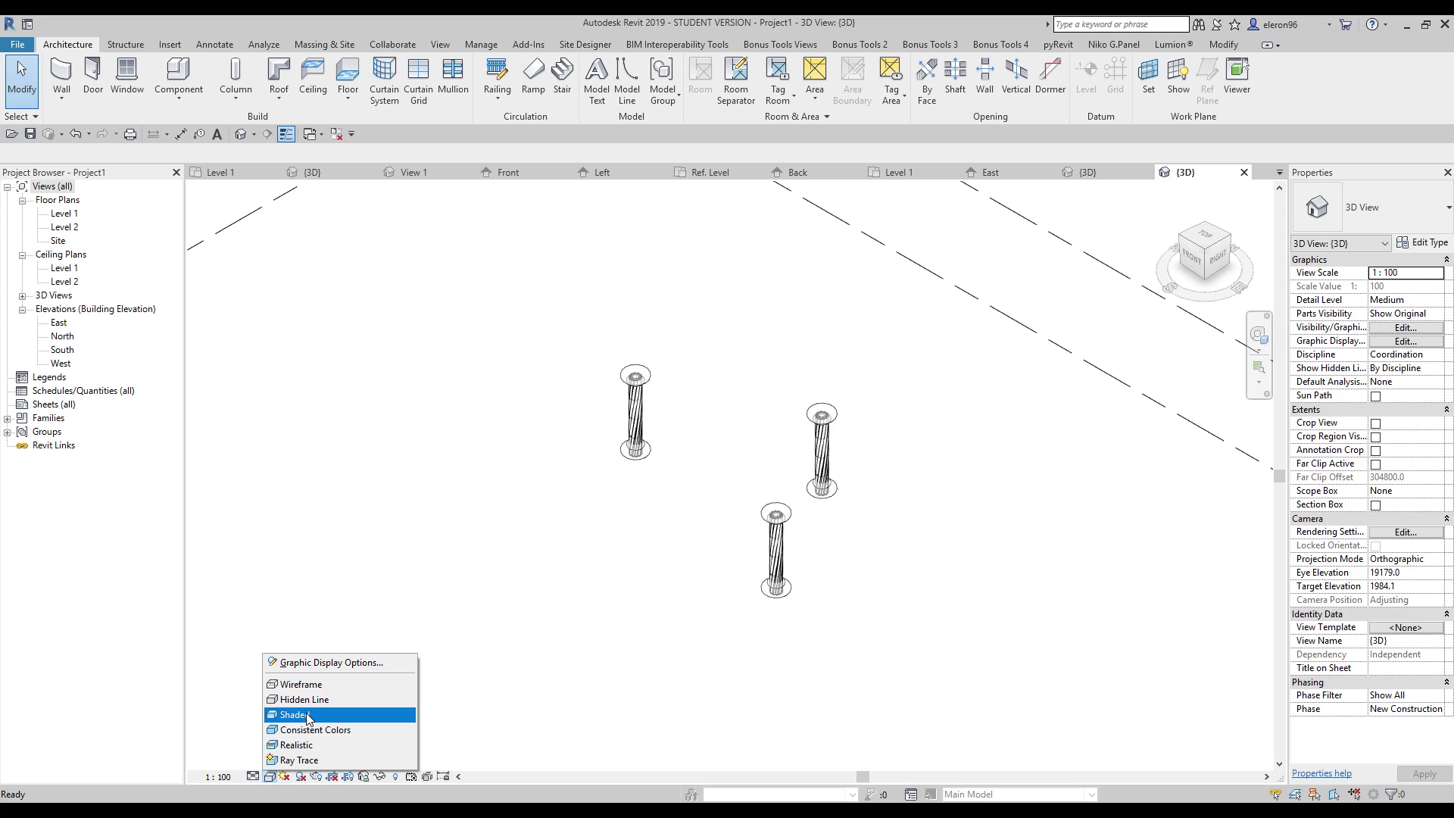
{"action": "left_click", "coordinate": [309, 715]}
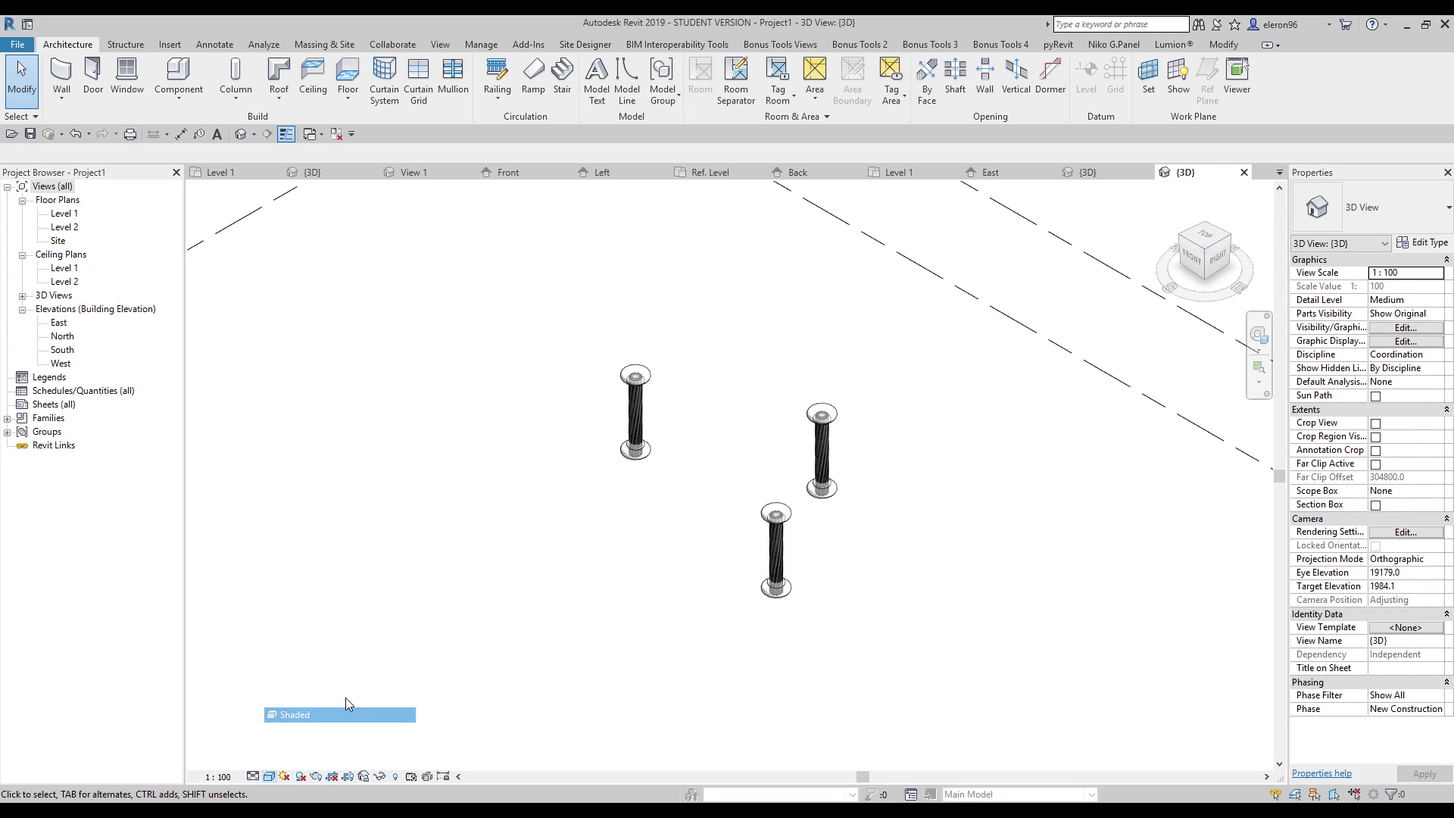
{"action": "mouse_move", "coordinate": [614, 639]}
{"action": "middle_mouse_down", "text": "shift"}
{"action": "mouse_move", "coordinate": [721, 490]}
{"action": "mouse_move", "coordinate": [872, 528]}
{"action": "mouse_move", "coordinate": [787, 545]}
{"action": "mouse_move", "coordinate": [727, 535]}
{"action": "mouse_move", "coordinate": [603, 575]}
{"action": "middle_mouse_up", "text": "shift"}
{"action": "scroll", "coordinate": [872, 528], "scroll_direction": "up", "scroll_amount": 3}
{"action": "scroll", "coordinate": [603, 581], "scroll_direction": "up", "scroll_amount": 3}
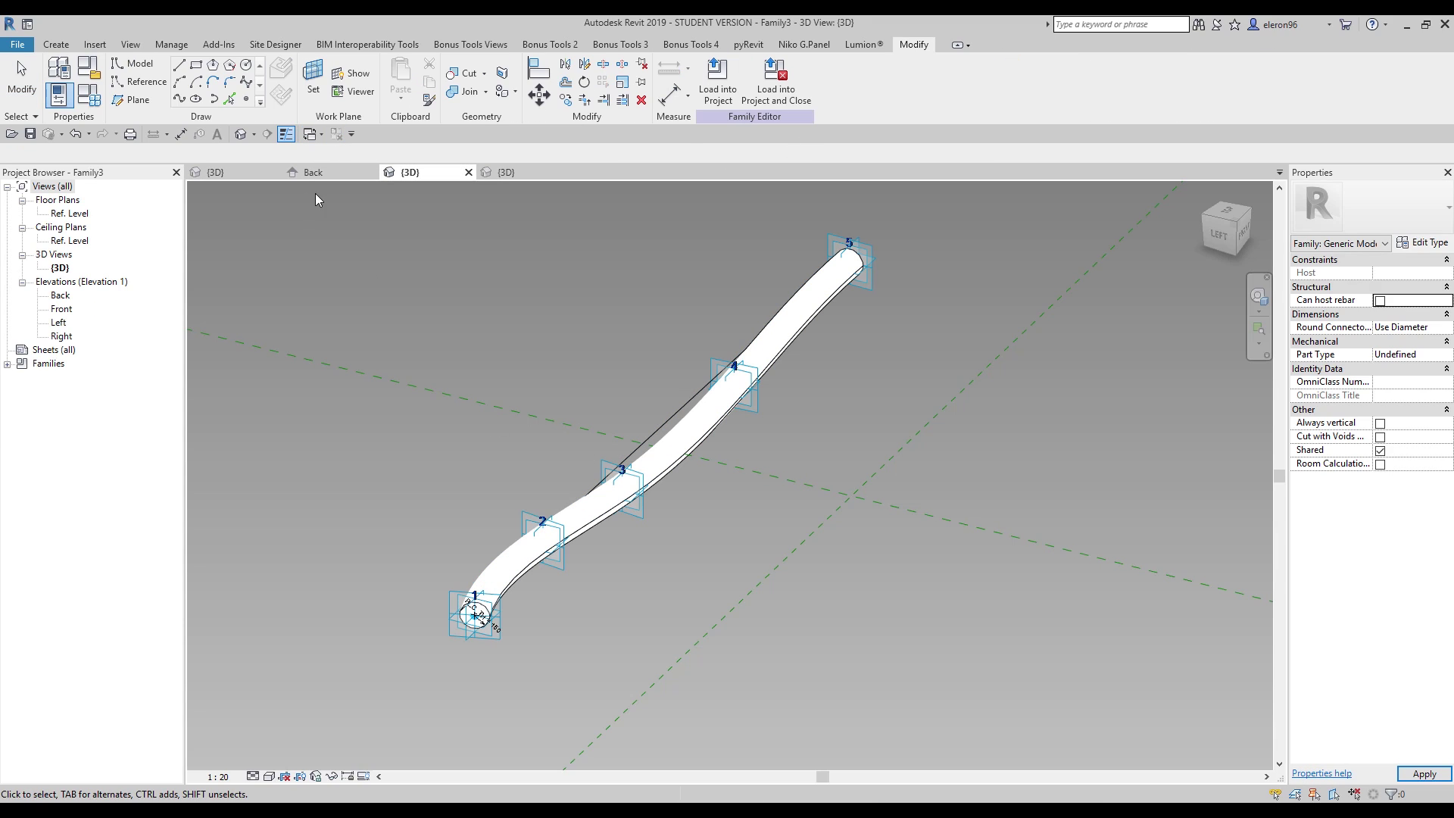
Step: Switch back to Family1's 3D view of the finished column
{"action": "left_click", "coordinate": [312, 172]}
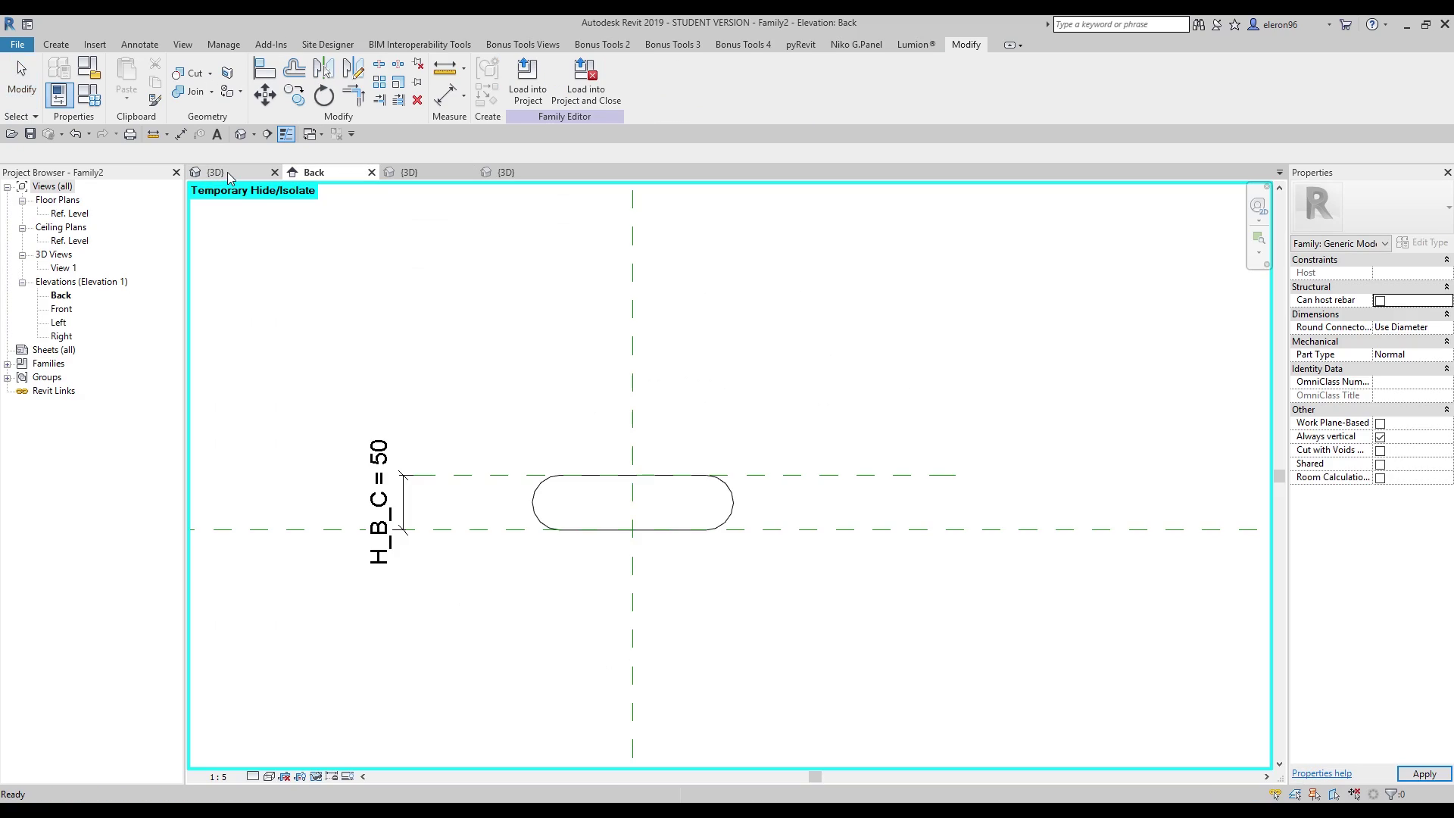
{"action": "left_click", "coordinate": [216, 172]}
{"action": "scroll", "coordinate": [727, 439], "scroll_direction": "up", "scroll_amount": 3}
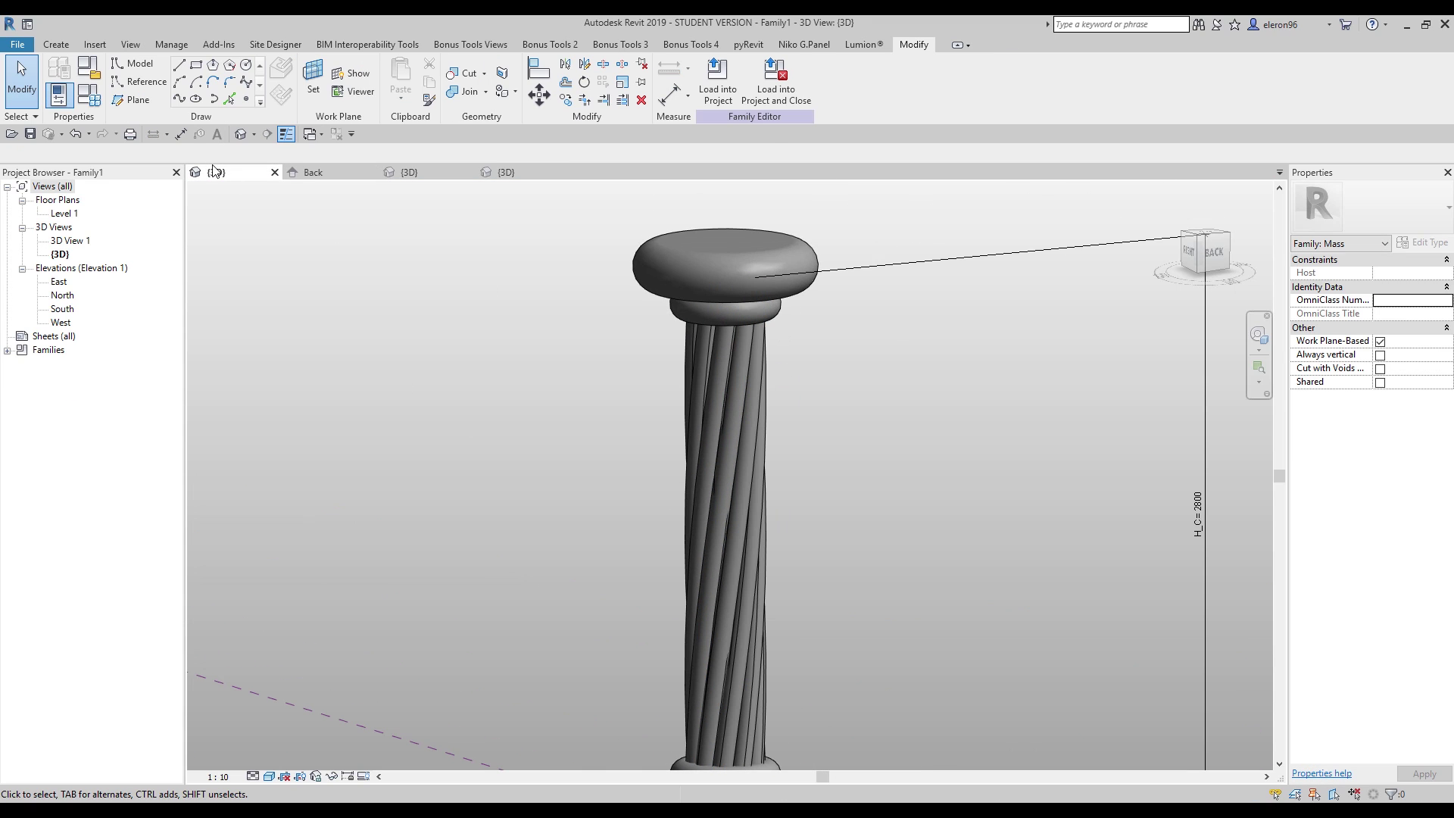
{"action": "left_click", "coordinate": [468, 91]}
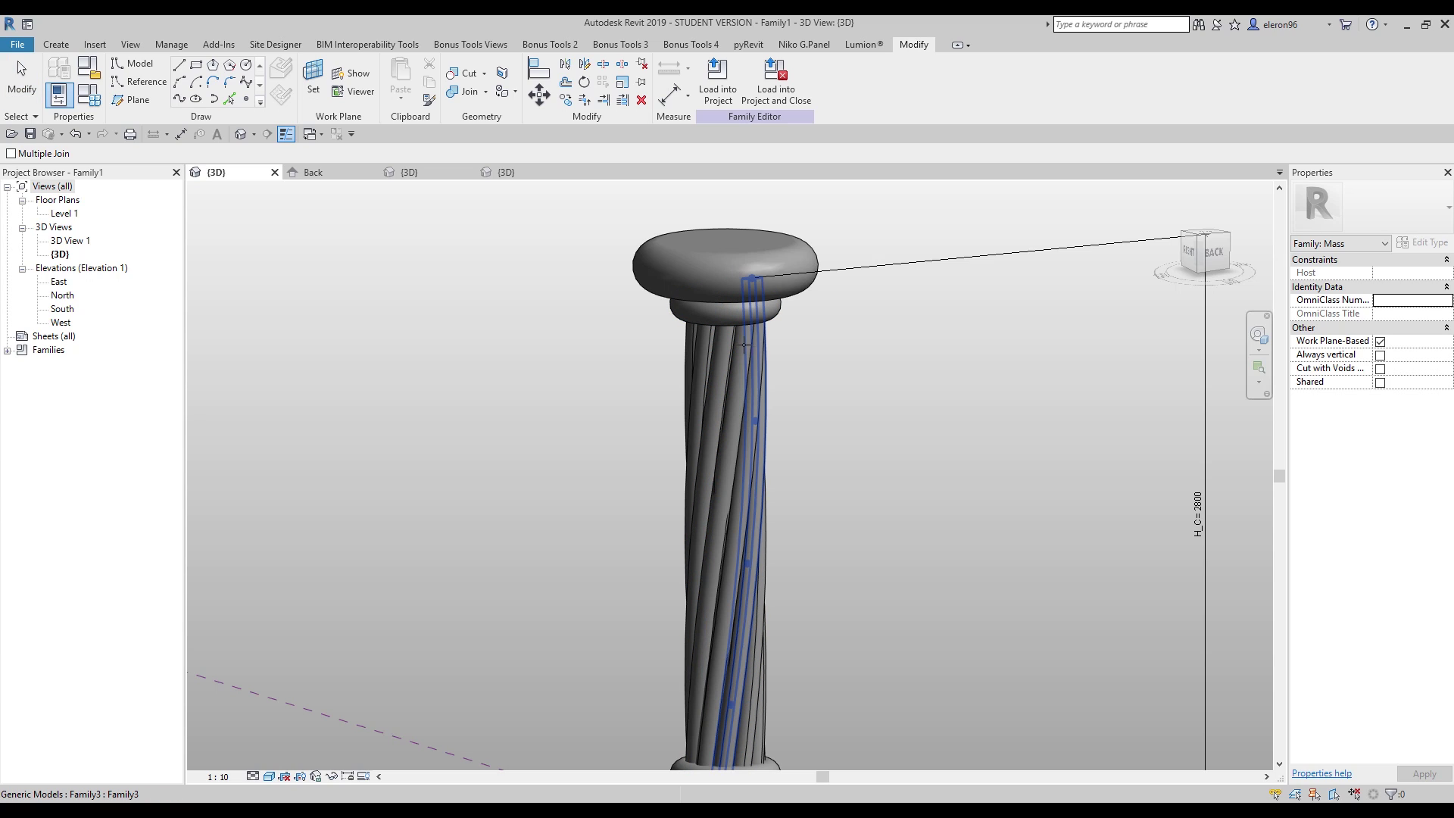
{"action": "key", "text": "Escape"}
{"action": "key", "text": "Escape"}
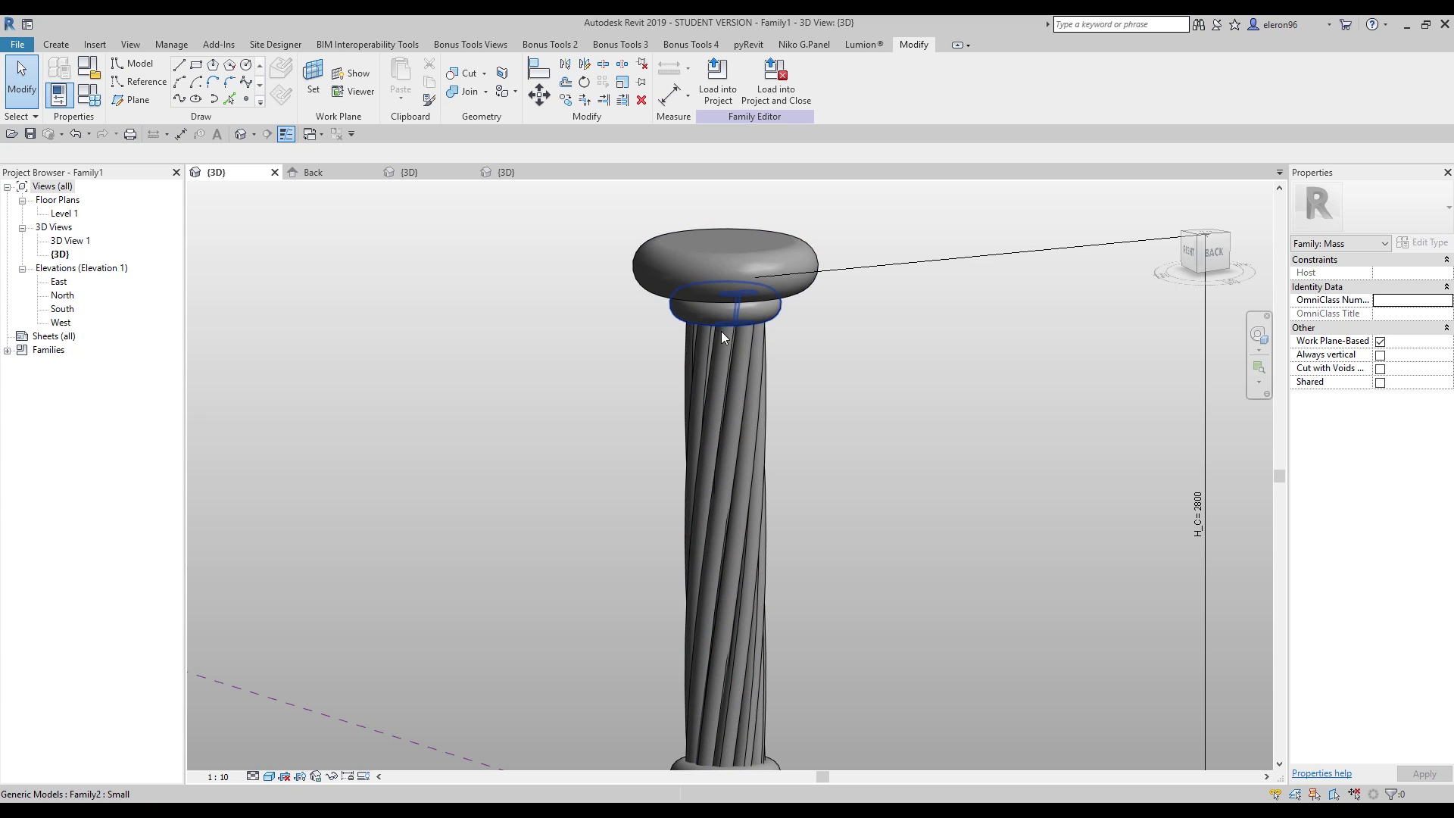
Step: Select the Big capital ring to inspect the tube ends inside it, and switch to Project1's 3D view
{"action": "middle_click_drag", "start_coordinate": [796, 385], "coordinate": [725, 267], "text": "shift"}
{"action": "left_click", "coordinate": [729, 265]}
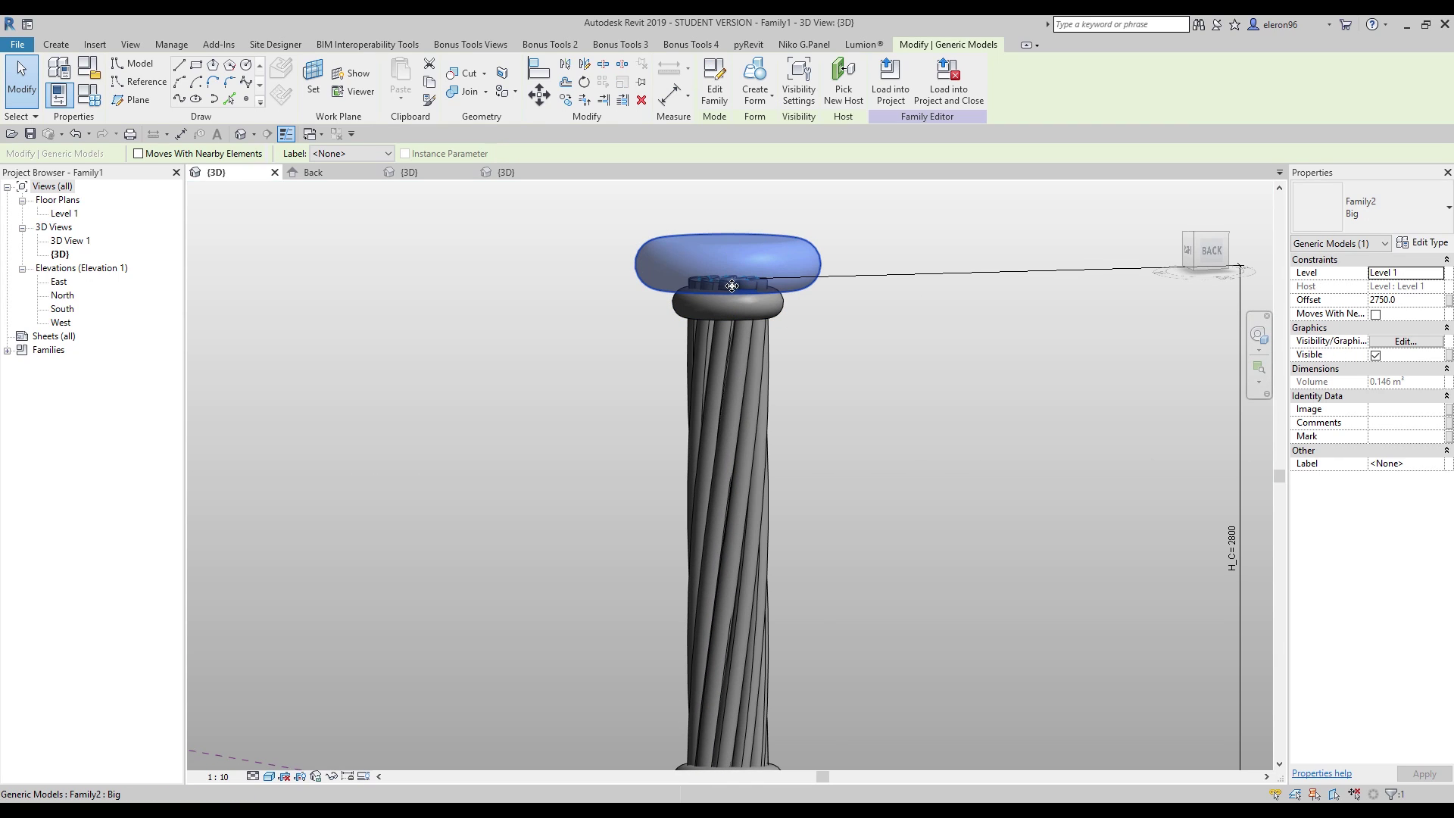
{"action": "left_click", "coordinate": [512, 173]}
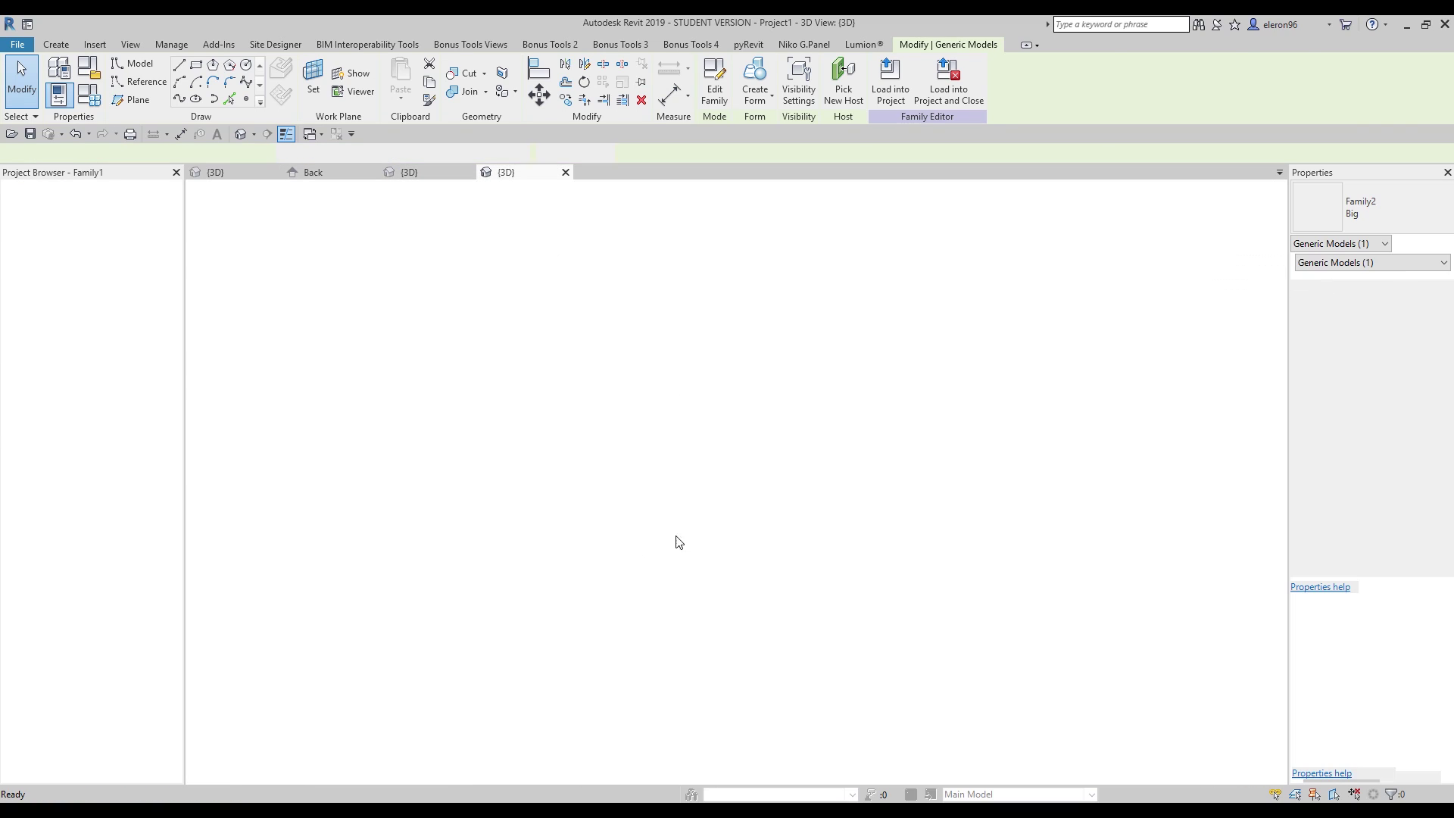
Step: Select the front column to inspect its properties, and look through the project's material list
{"action": "left_click", "coordinate": [669, 609]}
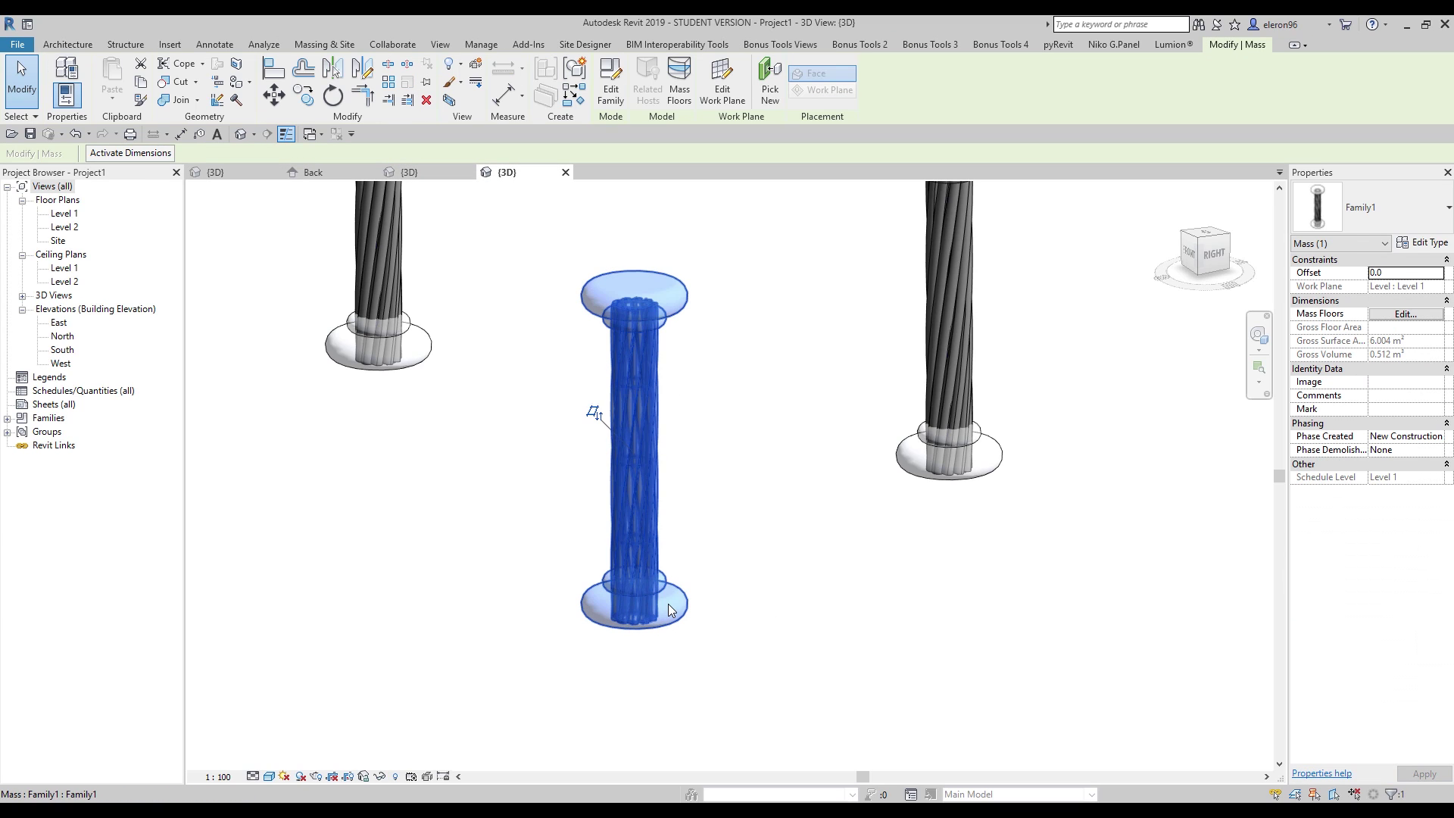
{"action": "left_click", "coordinate": [564, 231]}
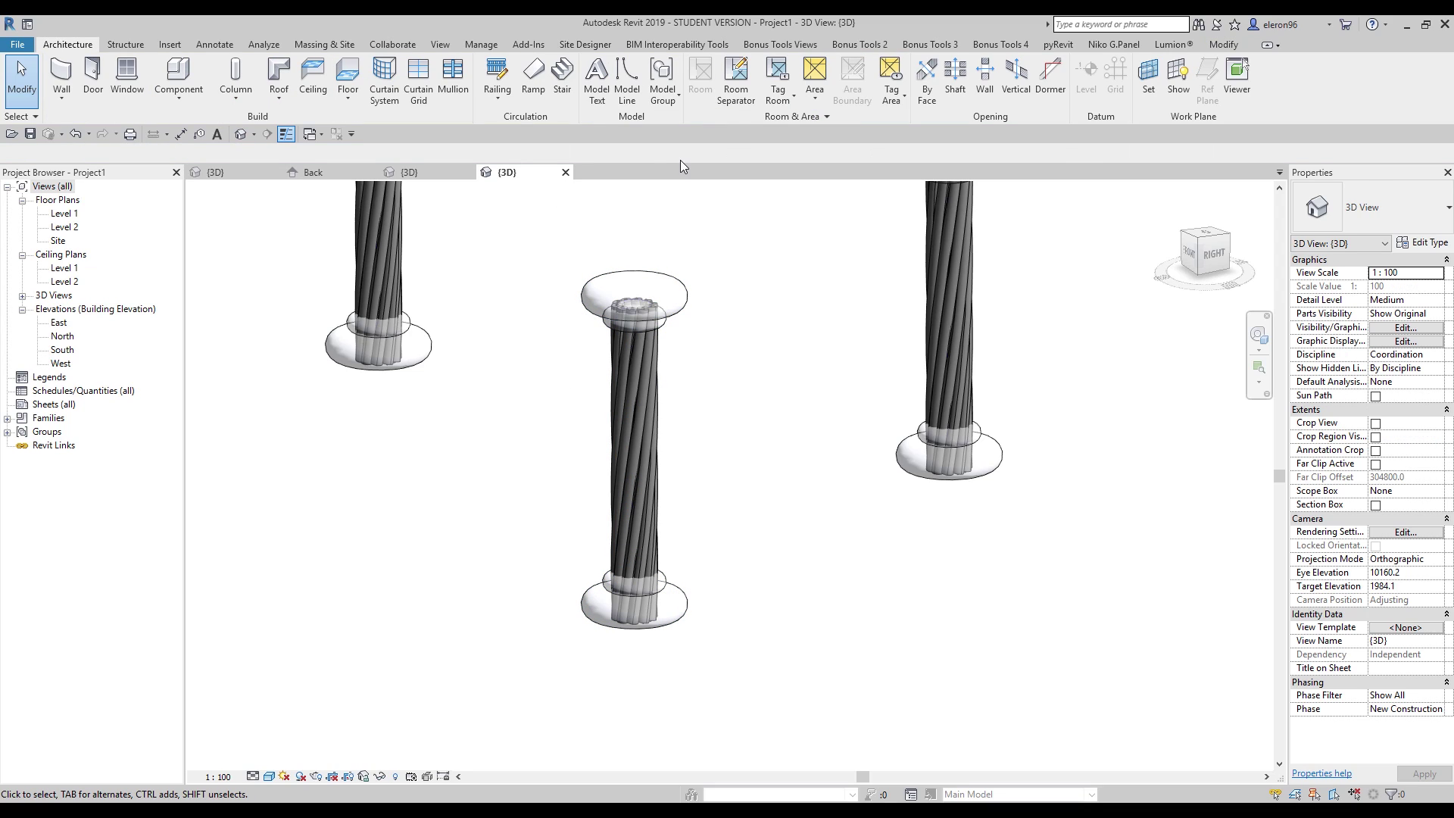
{"action": "left_click", "coordinate": [477, 44]}
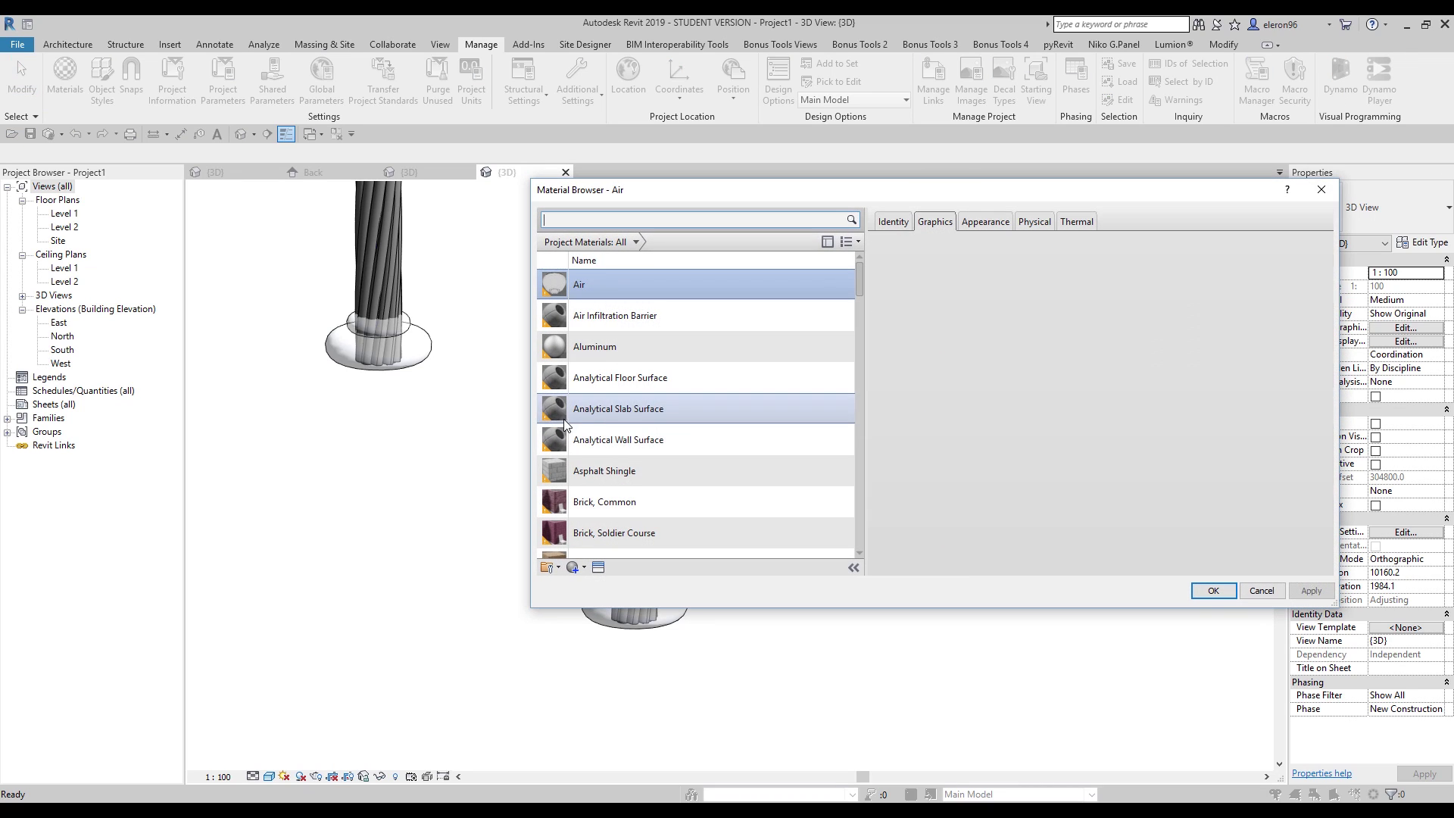
{"action": "scroll", "coordinate": [713, 361], "scroll_direction": "down", "scroll_amount": 3}
{"action": "scroll", "coordinate": [713, 361], "scroll_direction": "up", "scroll_amount": 3}
{"action": "scroll", "coordinate": [713, 361], "scroll_direction": "down", "scroll_amount": 3}
{"action": "scroll", "coordinate": [721, 349], "scroll_direction": "down", "scroll_amount": 6}
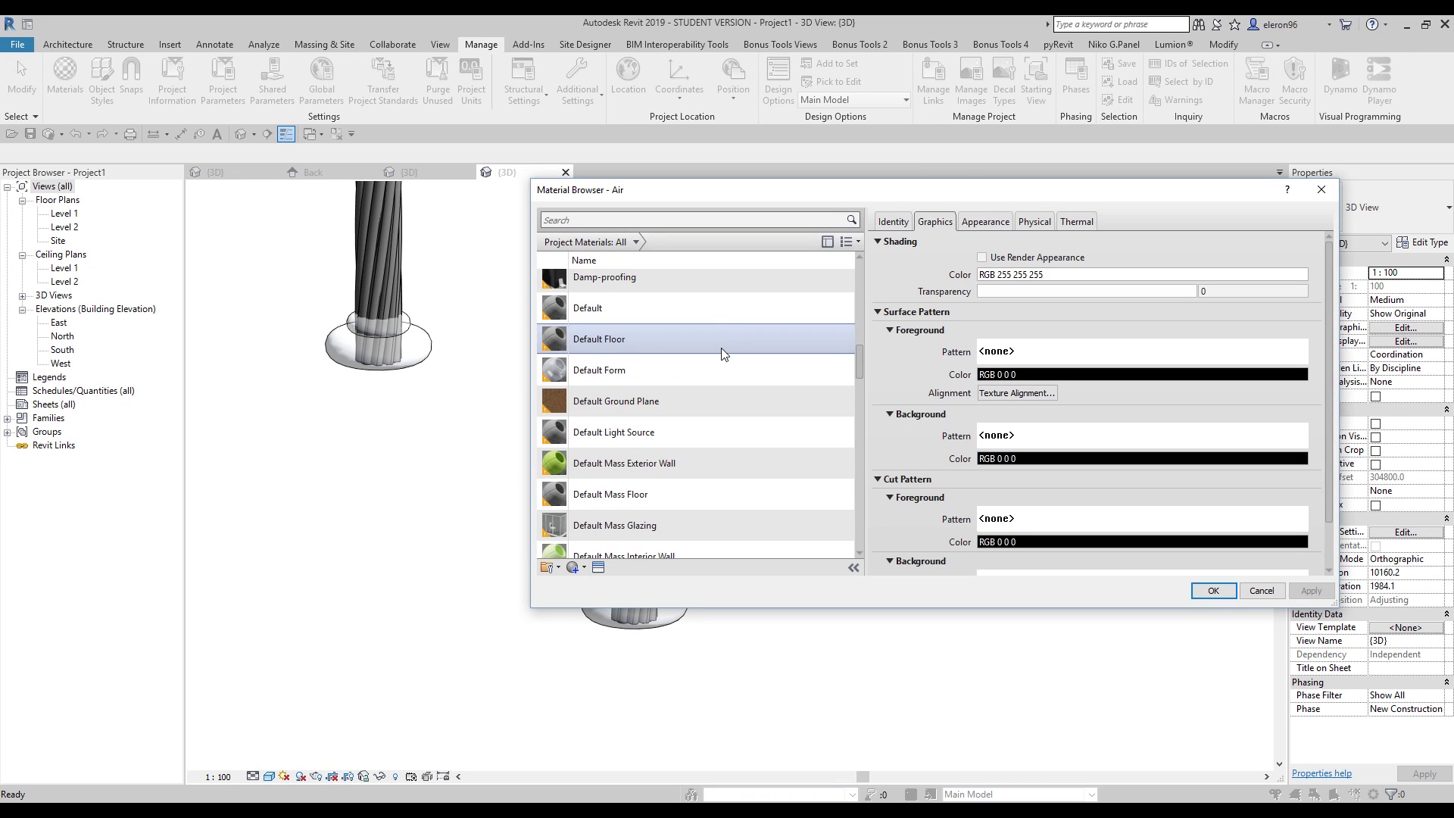
{"action": "scroll", "coordinate": [721, 350], "scroll_direction": "up", "scroll_amount": 3}
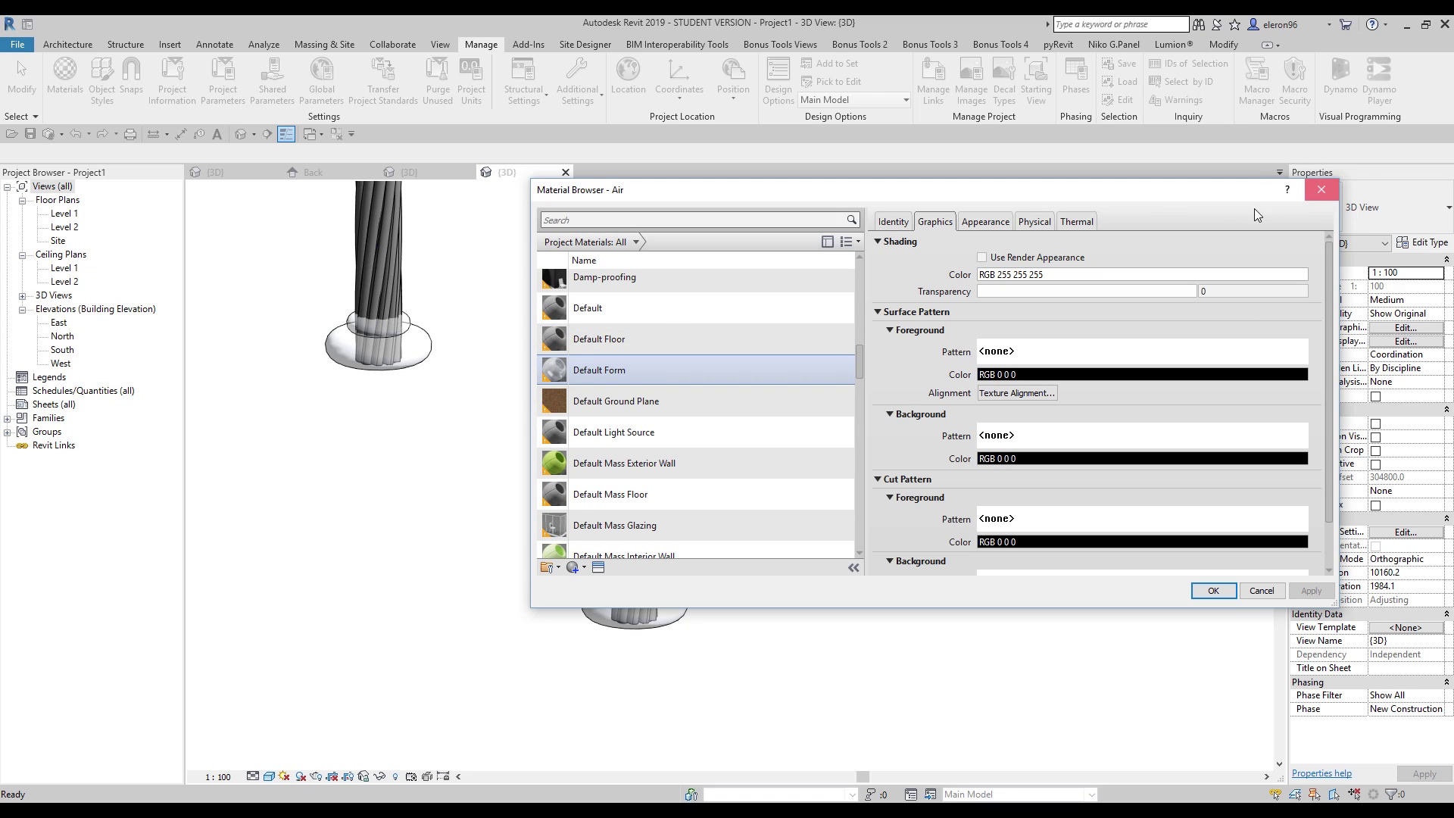
{"action": "left_click", "coordinate": [1321, 185]}
Step: Purge all unused items from the project
{"action": "left_click", "coordinate": [438, 76]}
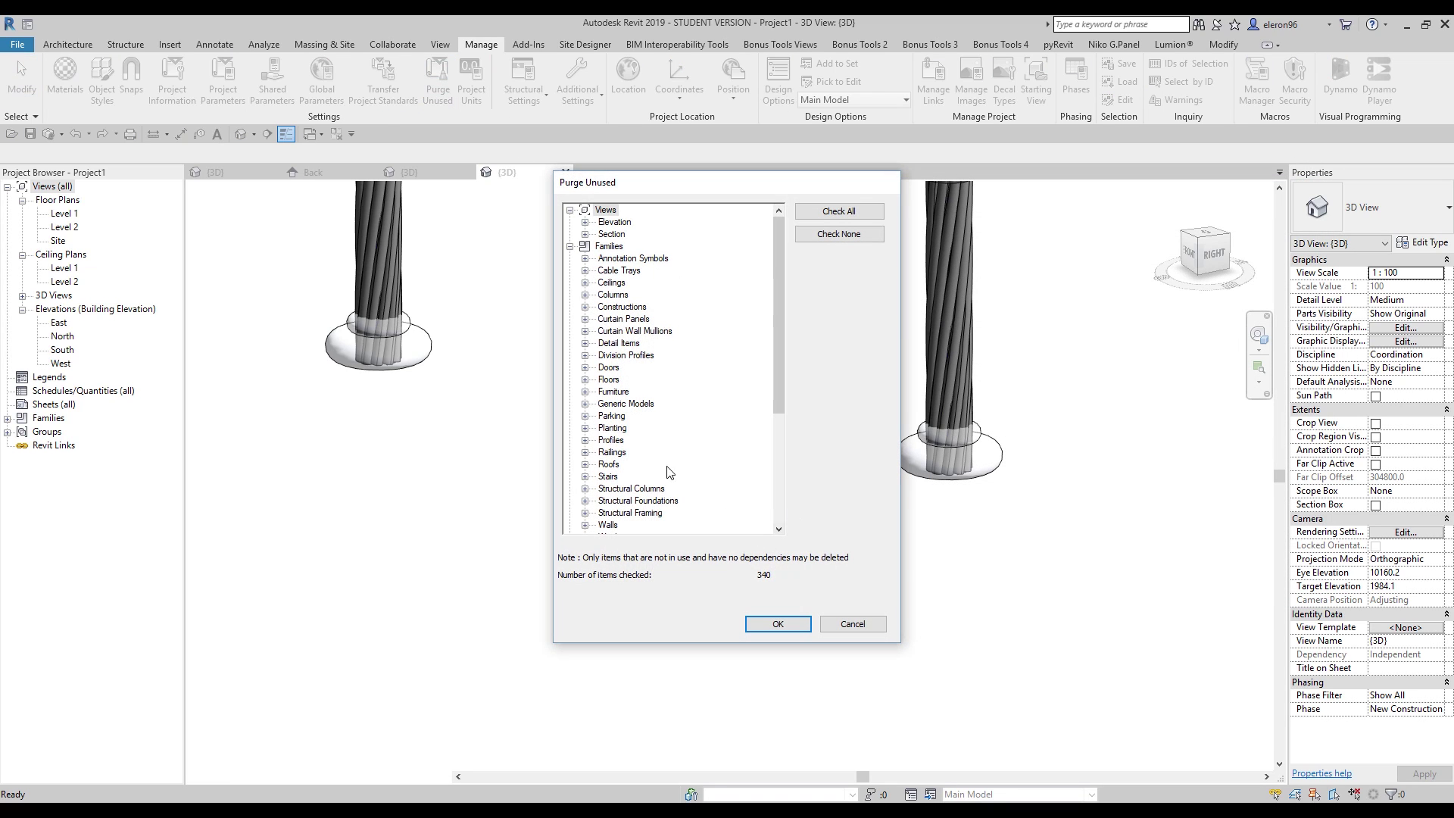
{"action": "left_click", "coordinate": [778, 623]}
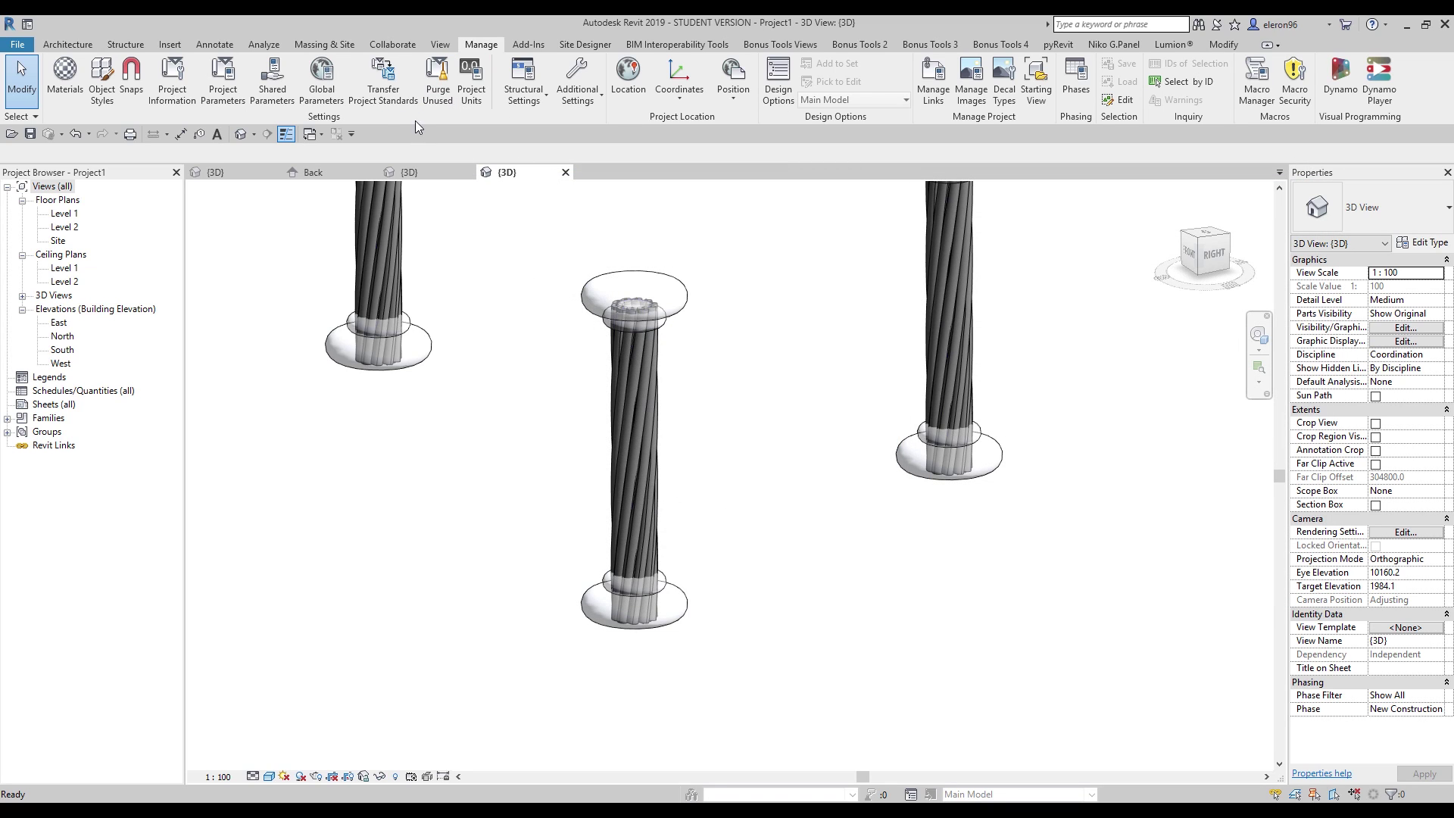
Step: Examine the materials remaining in the project, including the graphics settings of Brick, Common
{"action": "left_click", "coordinate": [65, 76]}
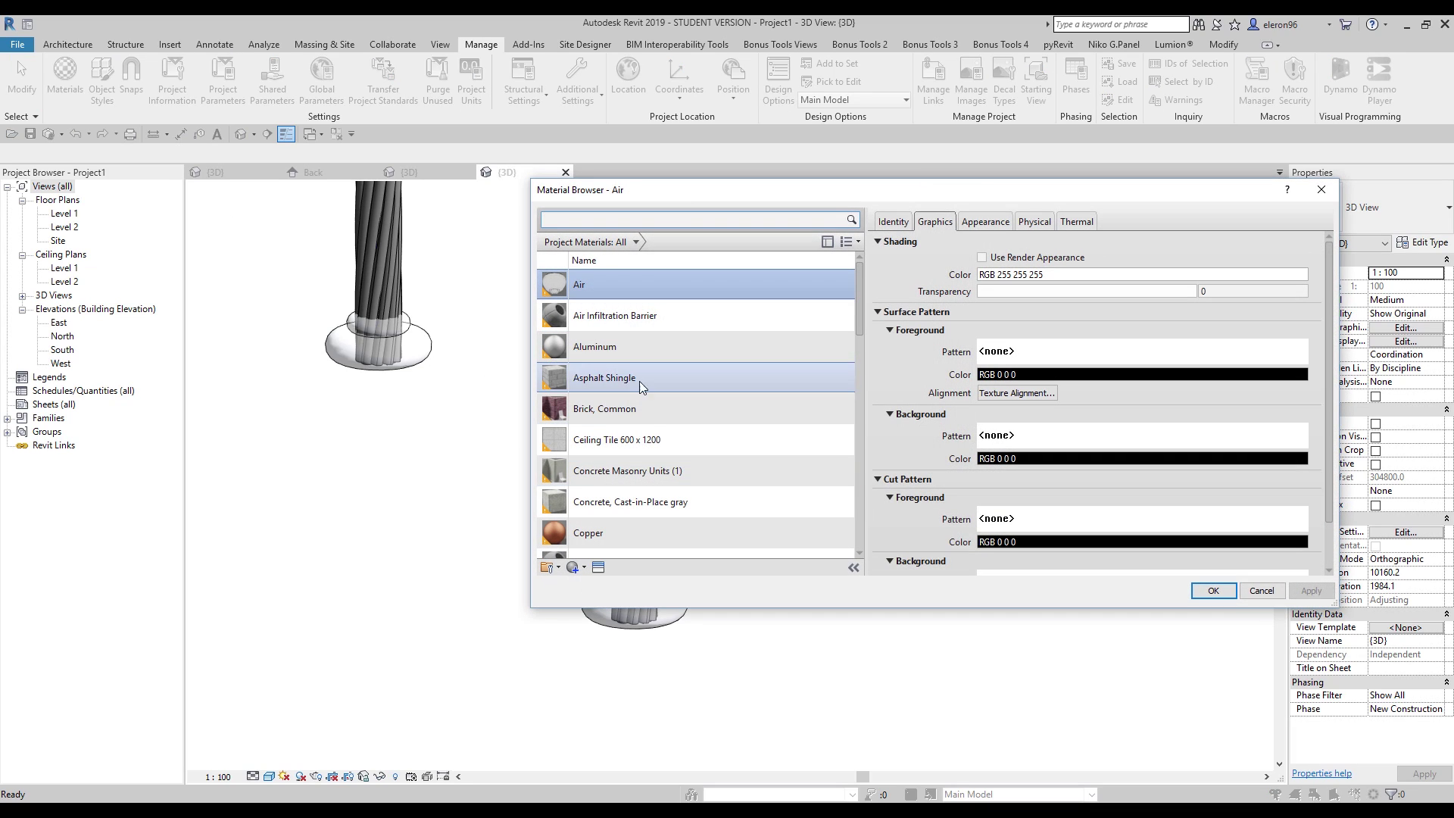
{"action": "scroll", "coordinate": [598, 318], "scroll_direction": "down", "scroll_amount": 7}
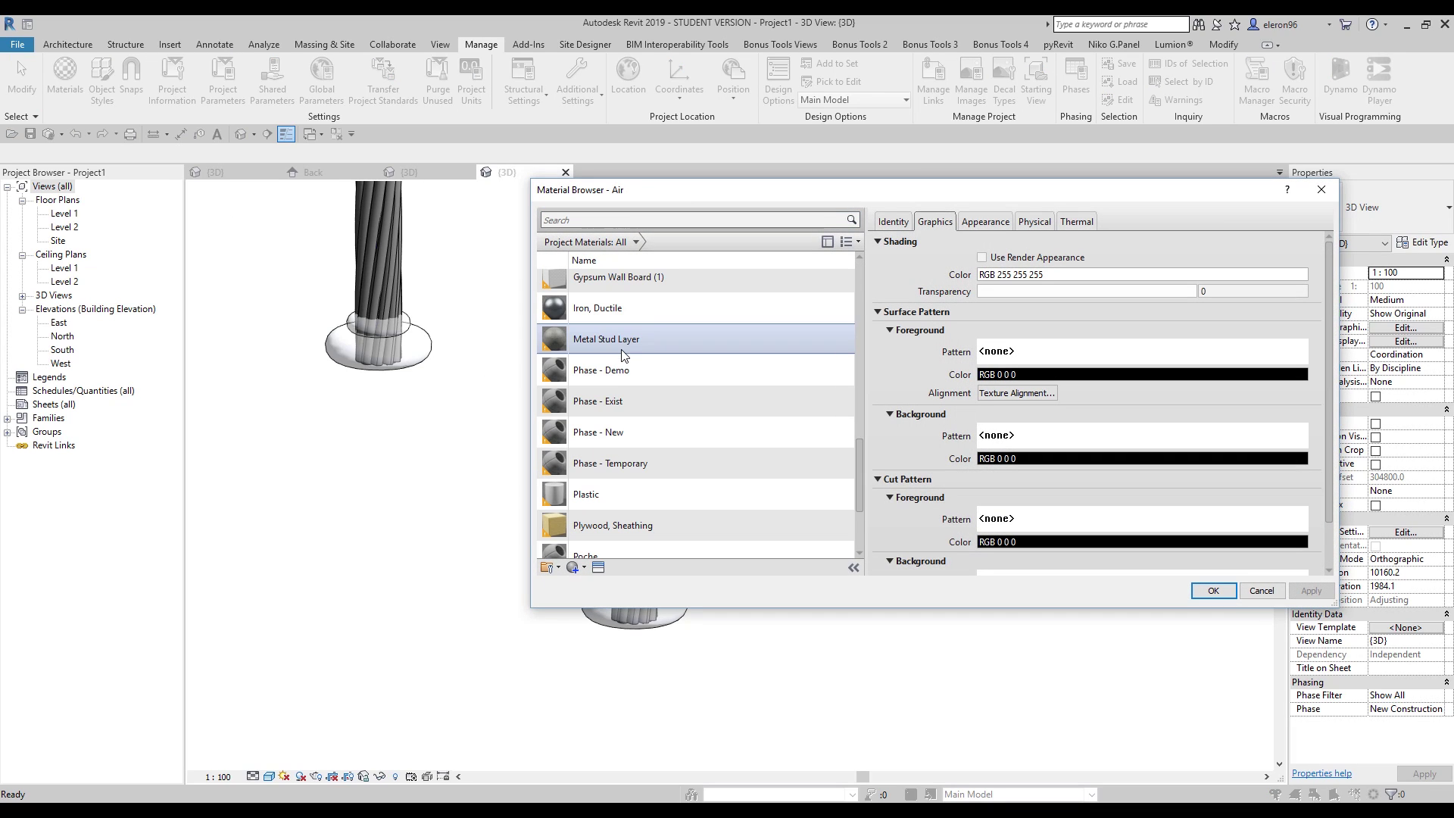
{"action": "scroll", "coordinate": [682, 407], "scroll_direction": "down", "scroll_amount": 2}
{"action": "scroll", "coordinate": [695, 456], "scroll_direction": "up", "scroll_amount": 8}
{"action": "scroll", "coordinate": [696, 456], "scroll_direction": "up", "scroll_amount": 4}
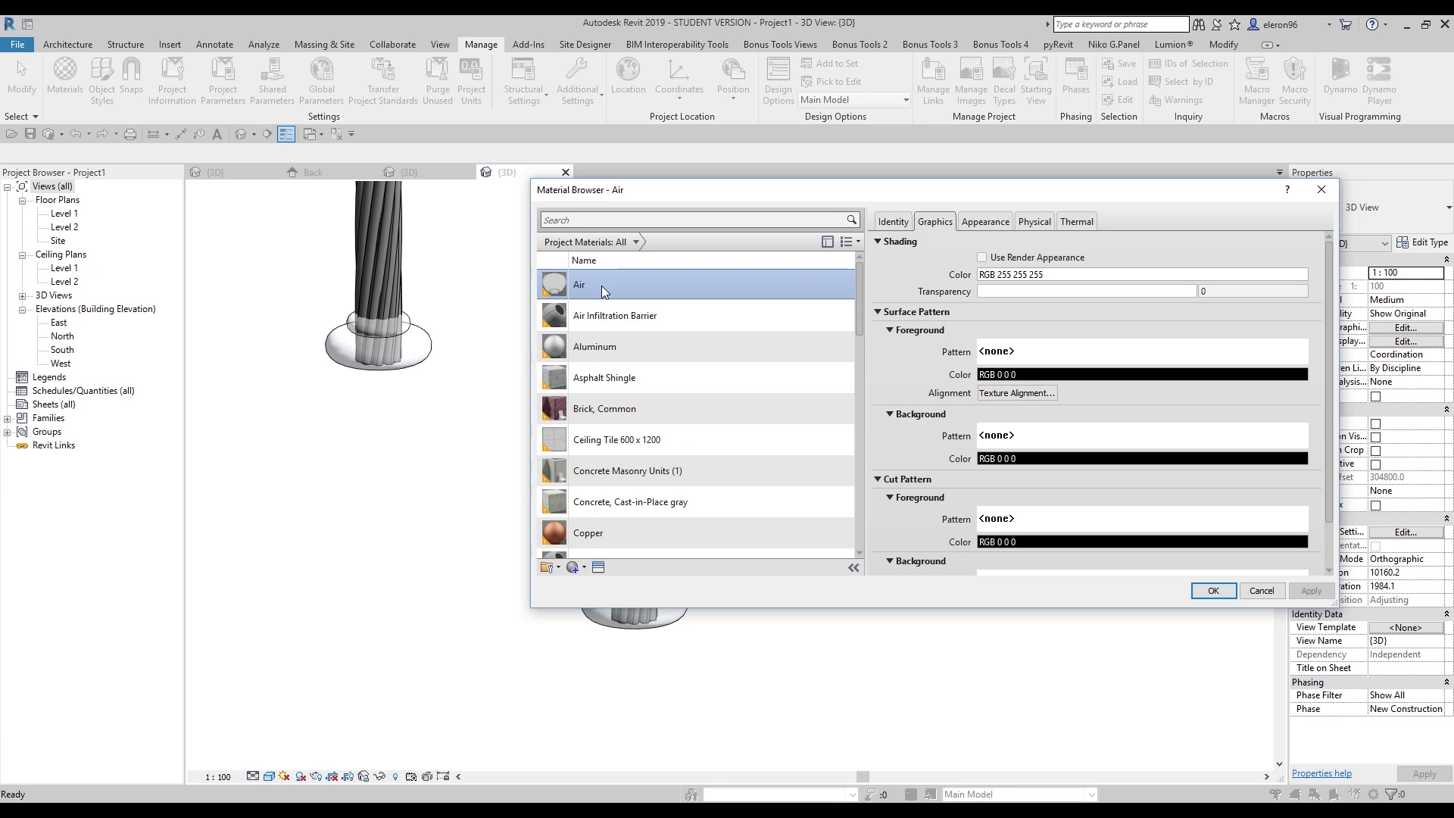
{"action": "left_click_drag", "start_coordinate": [604, 284], "coordinate": [683, 388]}
{"action": "left_click", "coordinate": [690, 409]}
{"action": "scroll", "coordinate": [704, 424], "scroll_direction": "down", "scroll_amount": 4}
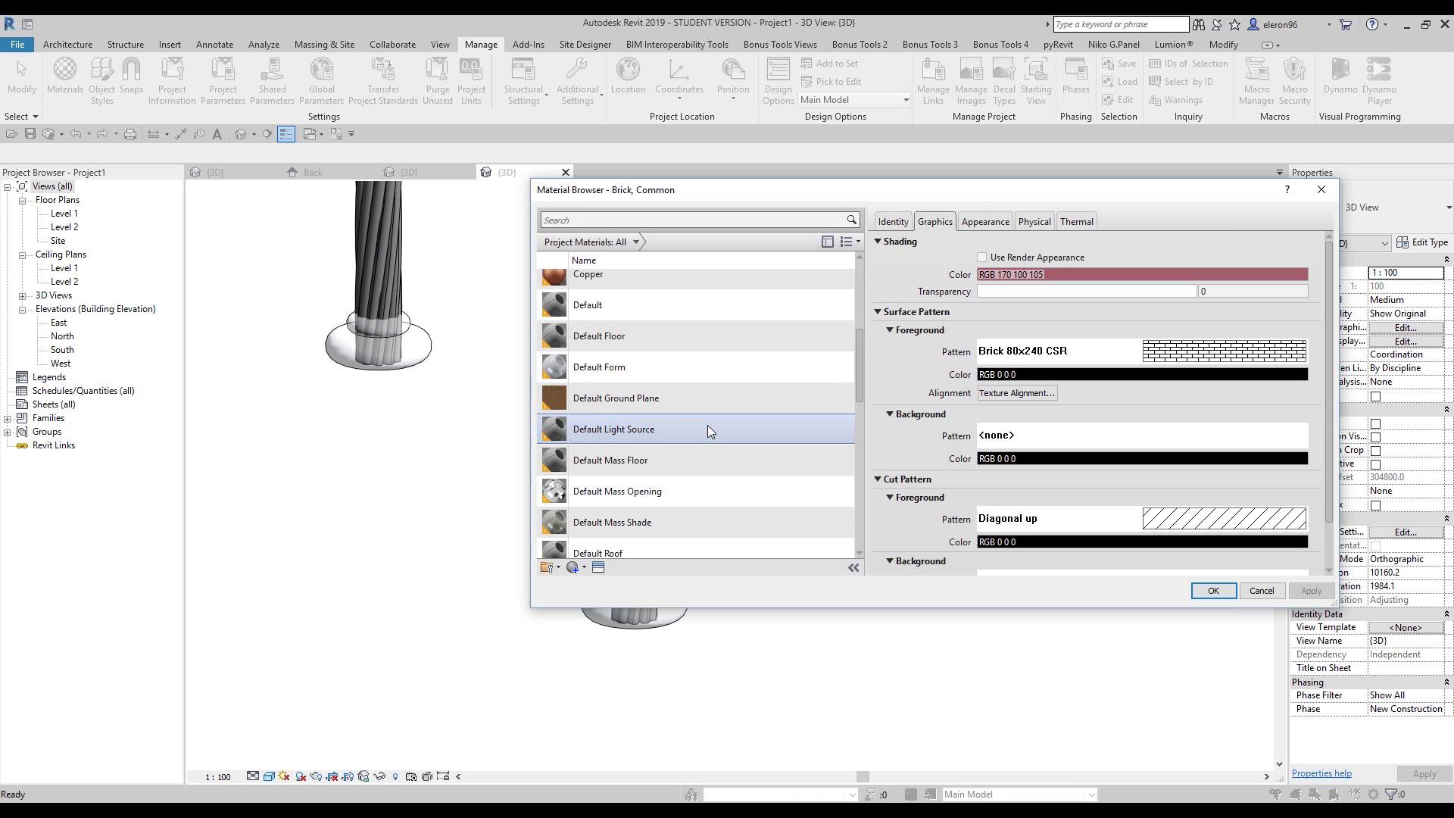
{"action": "scroll", "coordinate": [748, 407], "scroll_direction": "down", "scroll_amount": 6}
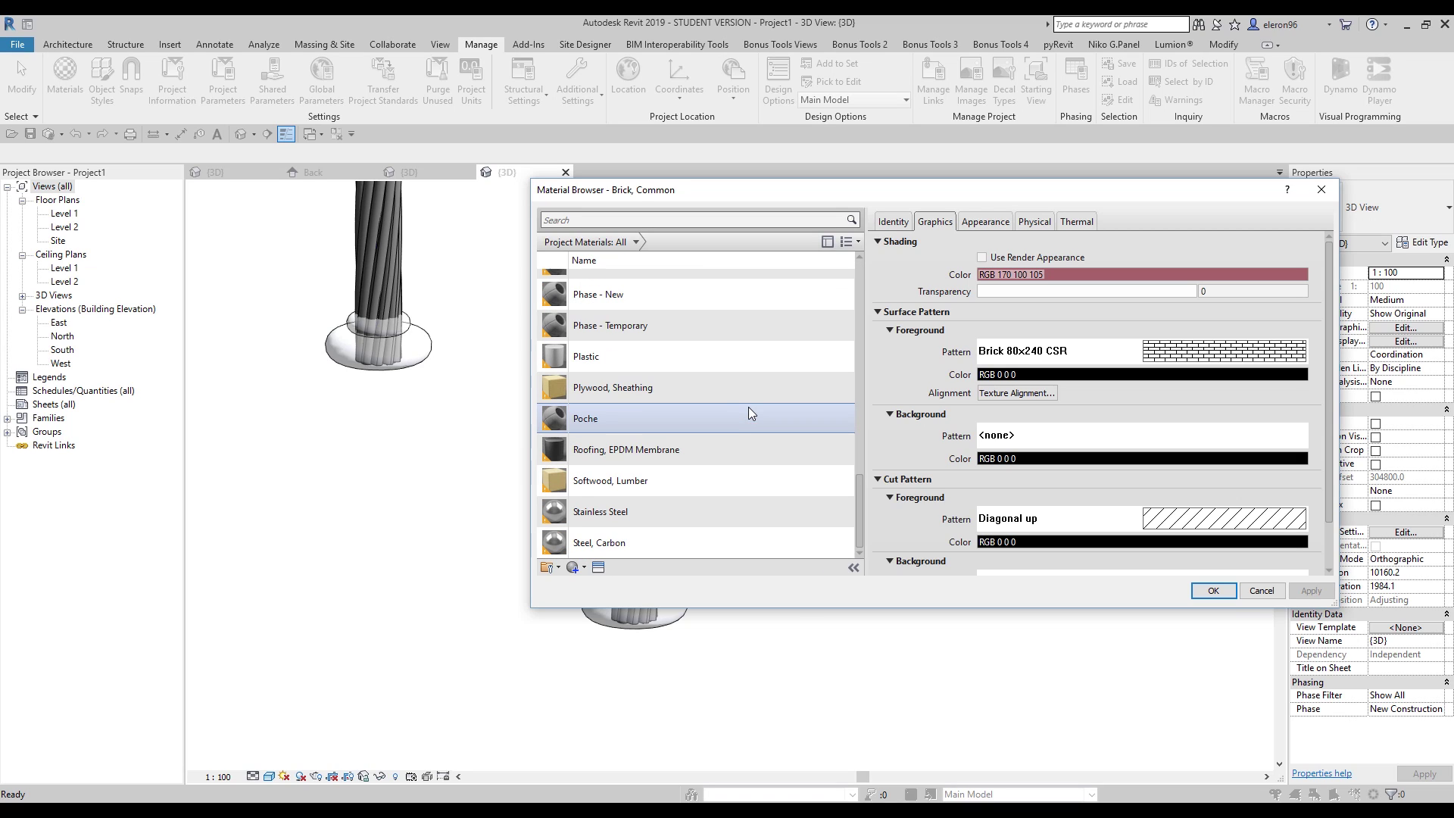
{"action": "left_click", "coordinate": [1321, 190]}
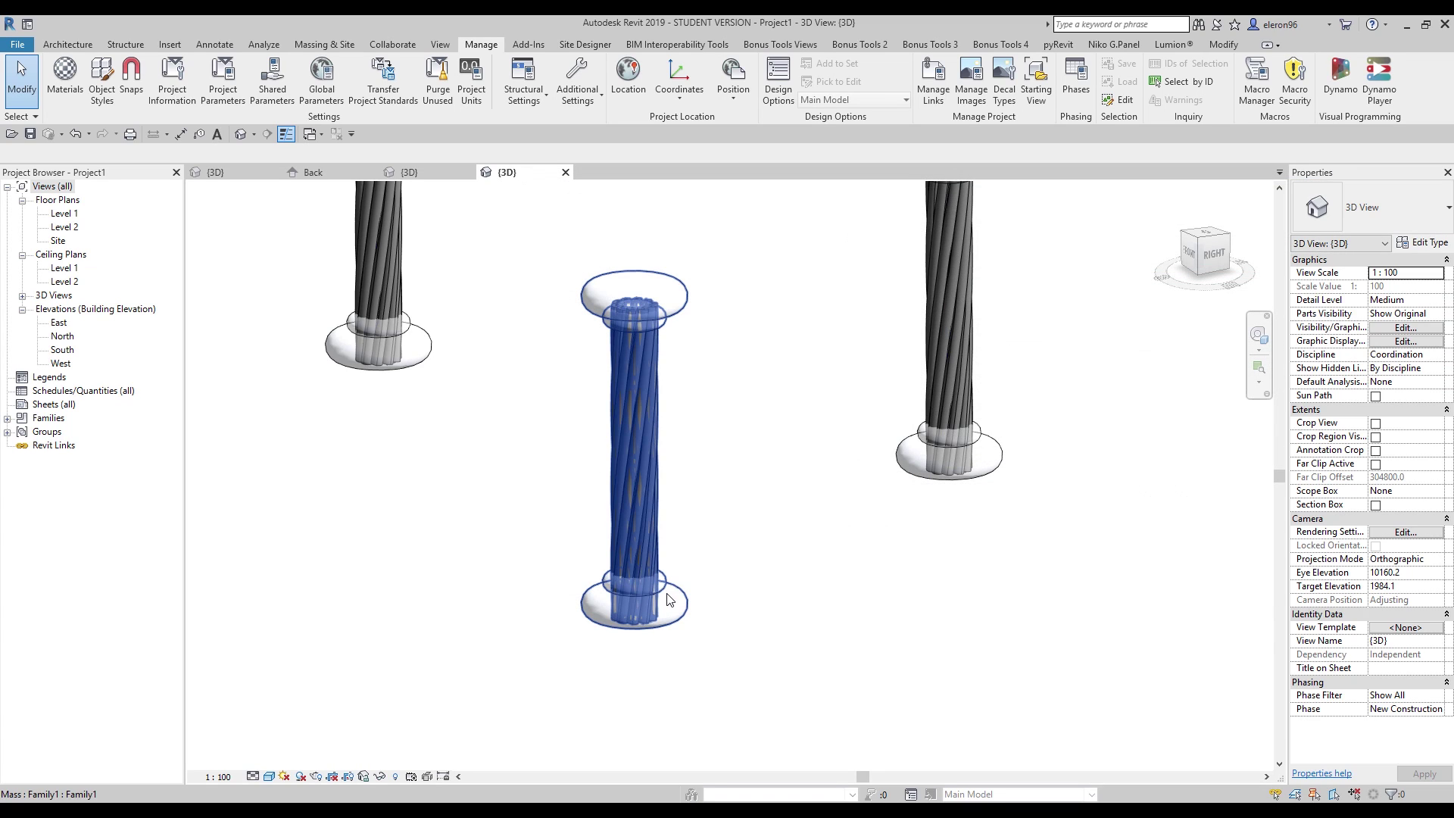
Step: Paint the base and capital rings of the front column with the Aluminum material and end the Paint command
{"action": "left_click", "coordinate": [1172, 44]}
{"action": "left_click", "coordinate": [1222, 44]}
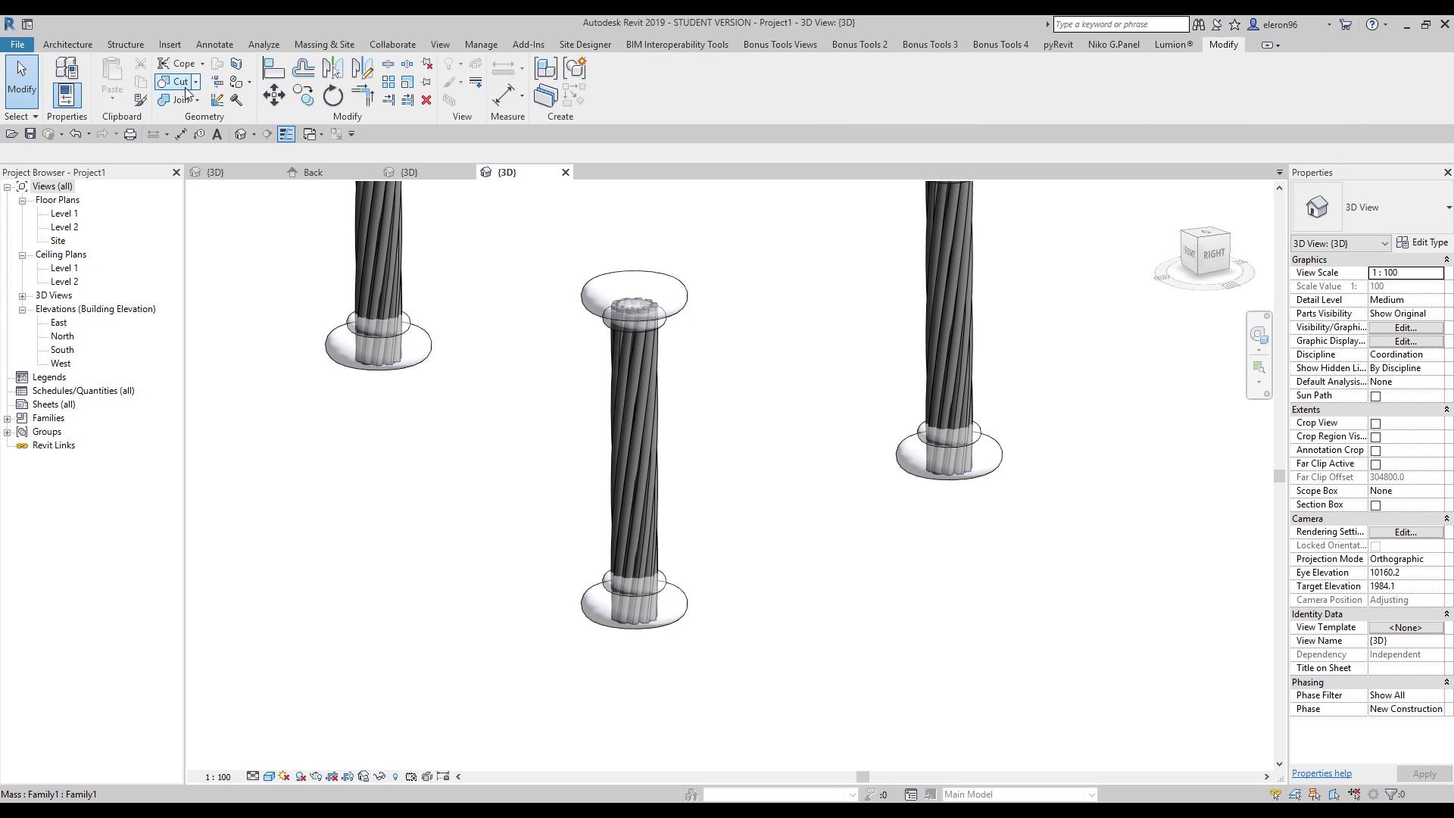
{"action": "left_click", "coordinate": [241, 85]}
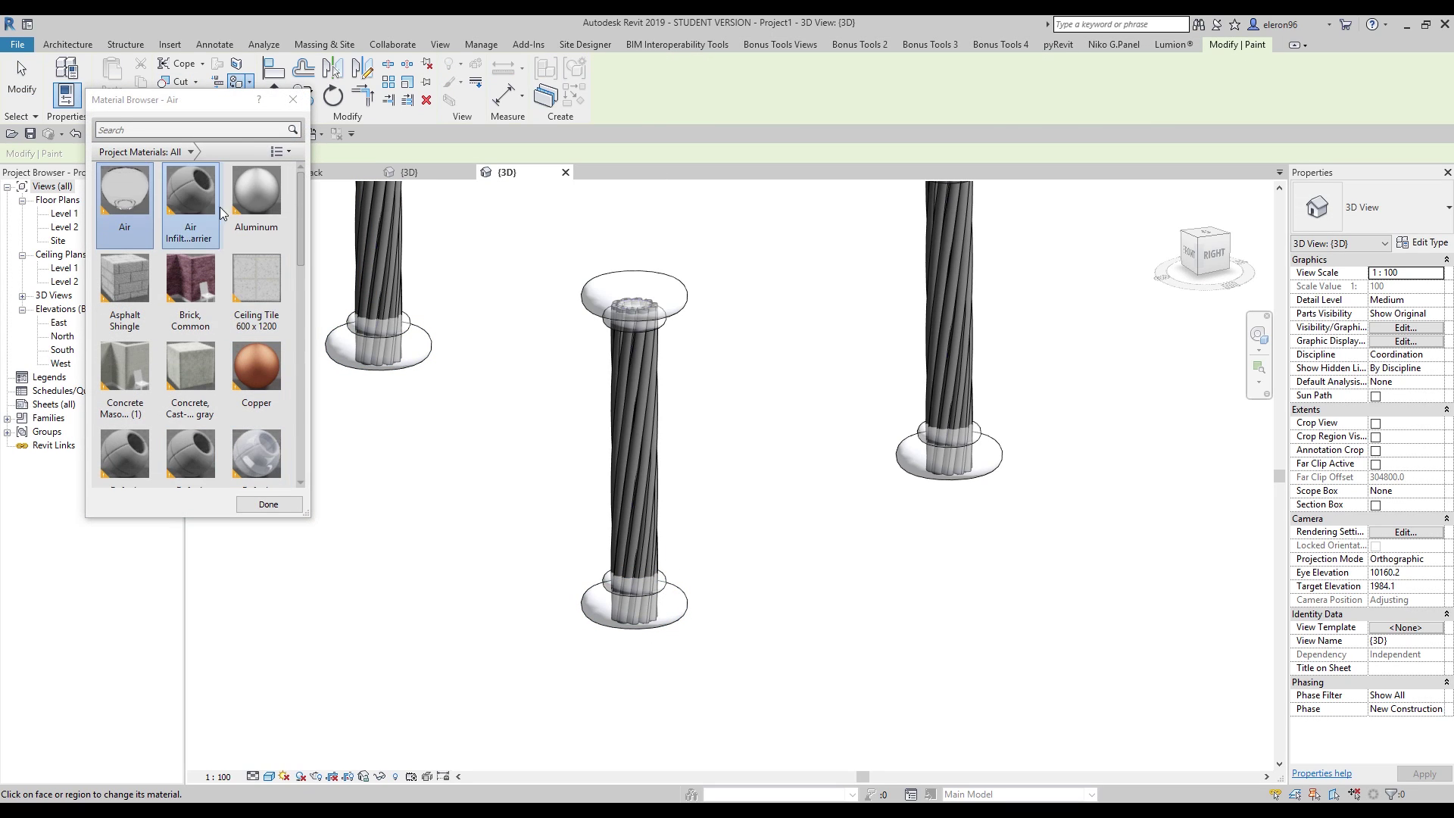
{"action": "left_click", "coordinate": [254, 199]}
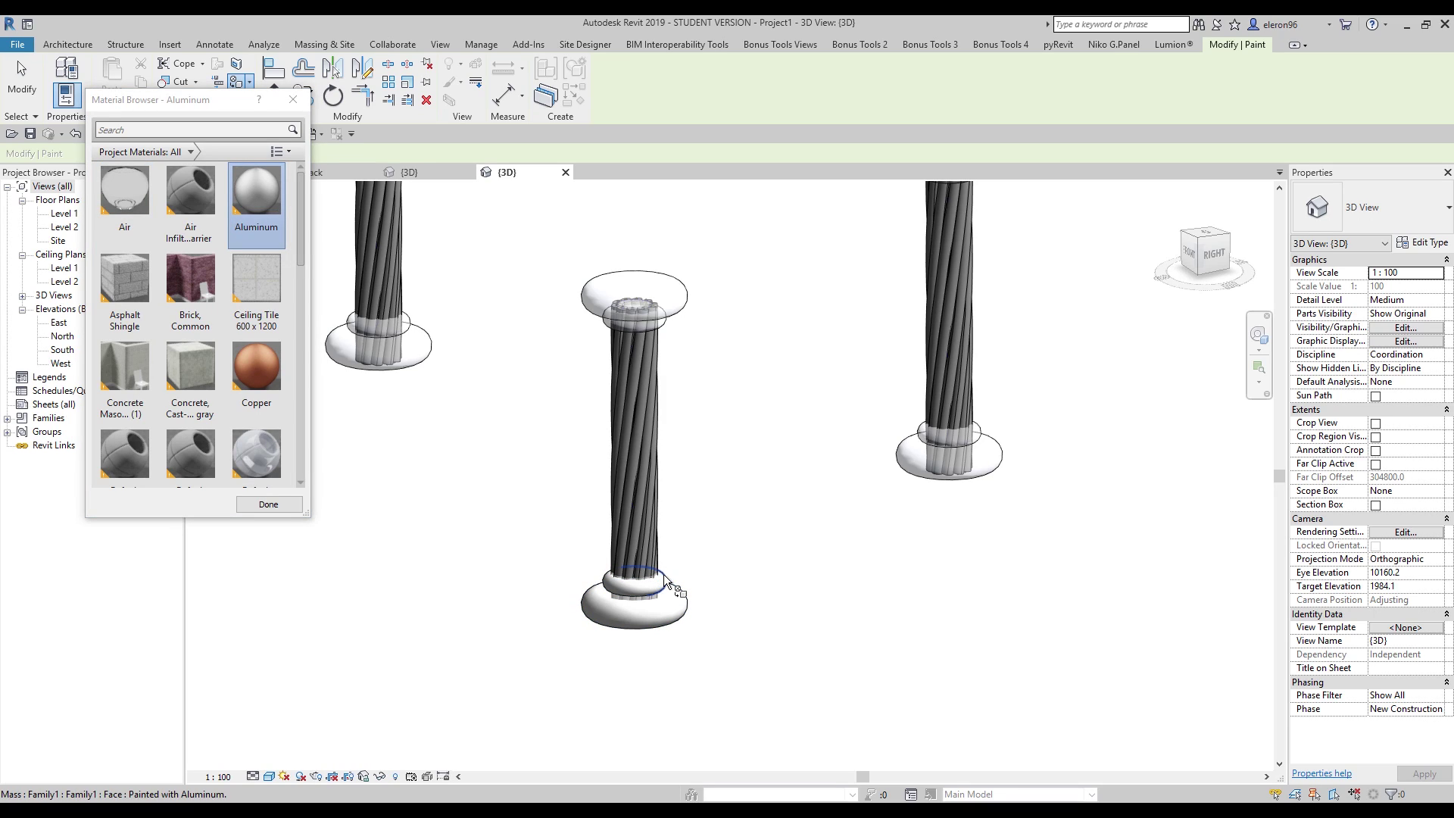
{"action": "left_click", "coordinate": [626, 303]}
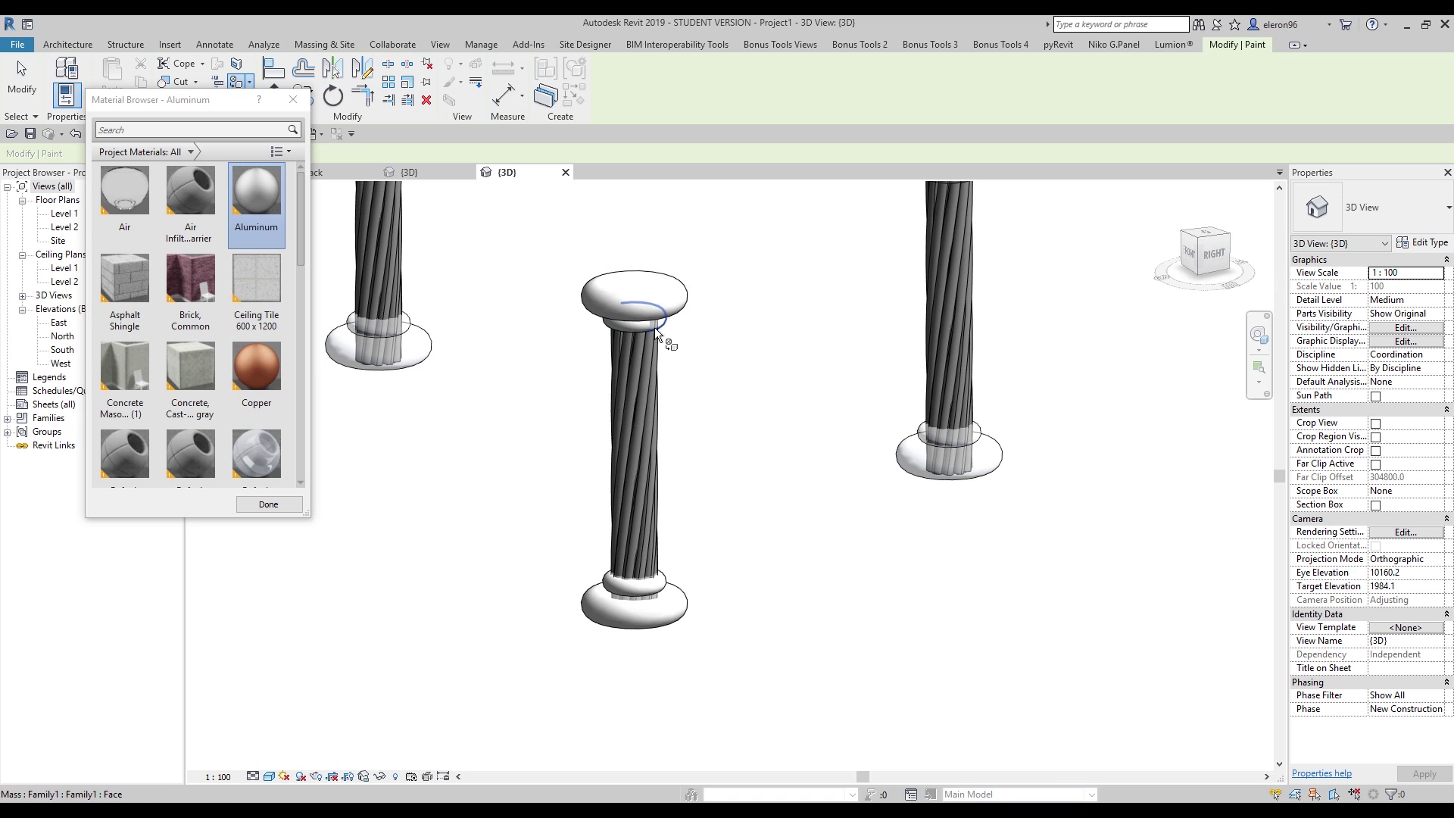
{"action": "scroll", "coordinate": [727, 365], "scroll_direction": "down", "scroll_amount": 5}
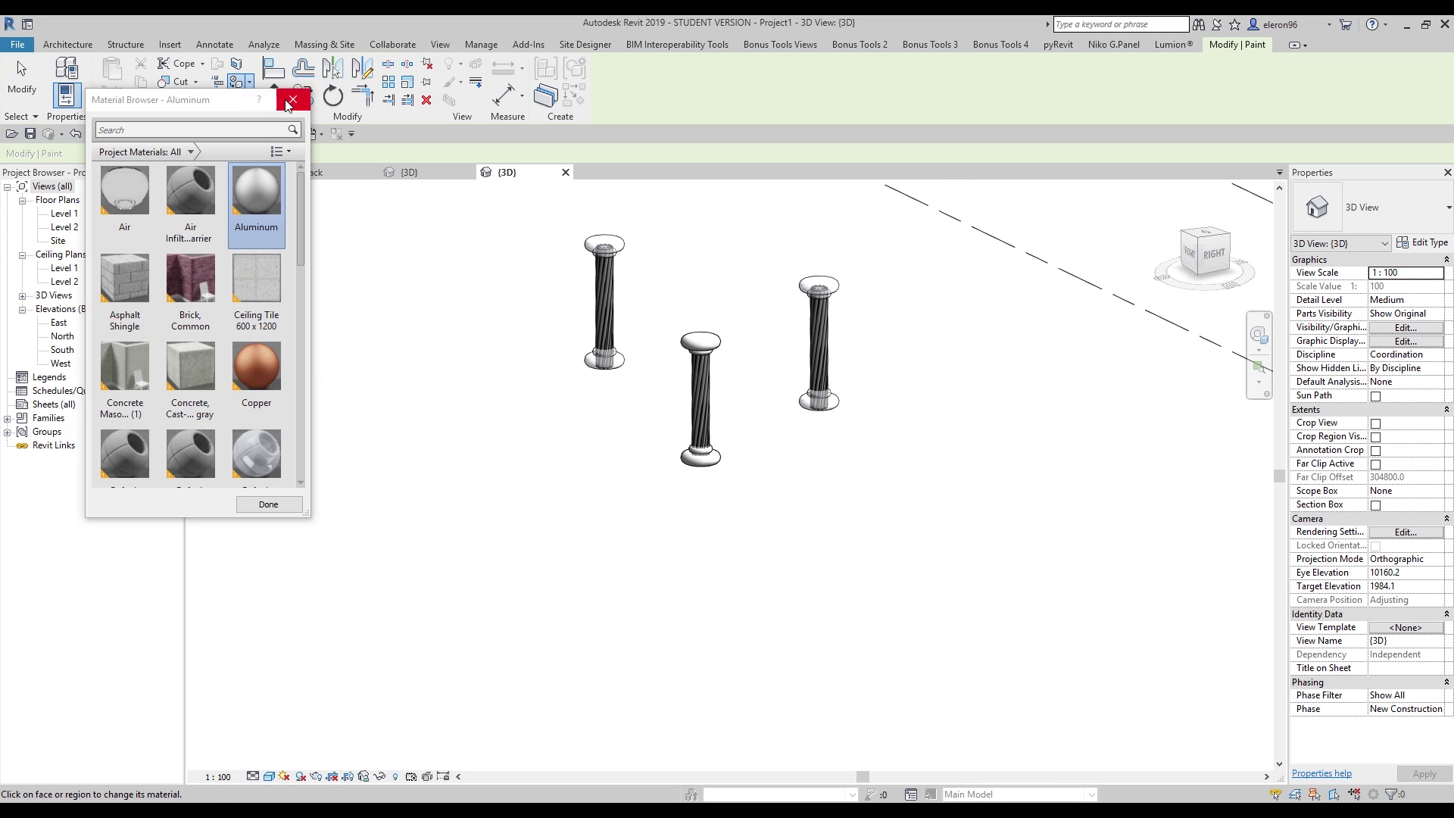
{"action": "left_click", "coordinate": [17, 60]}
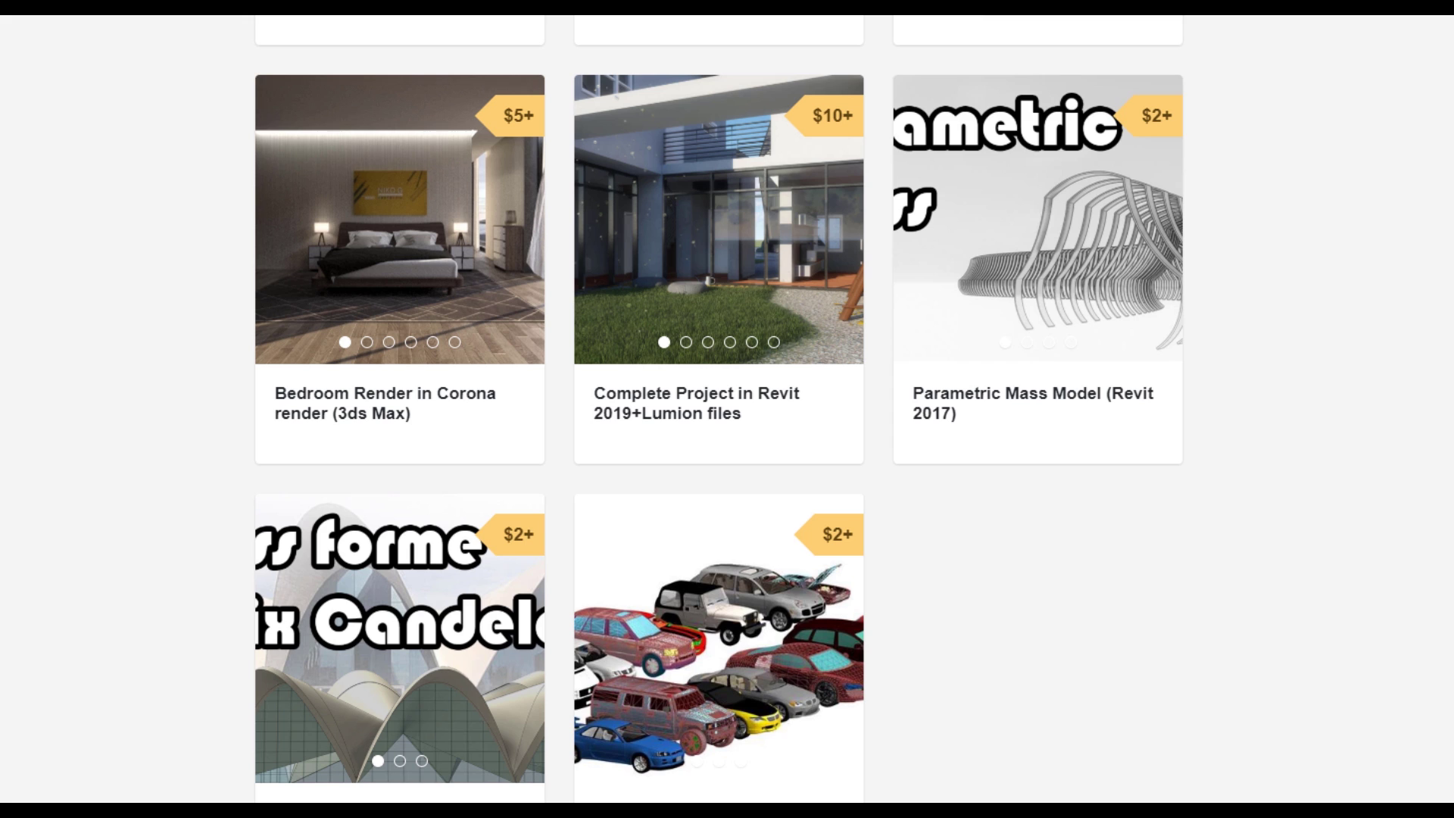
Step: Look through the products offered on the online model store page, including its profile header and featured listings
{"action": "scroll", "coordinate": [719, 409], "scroll_direction": "up", "scroll_amount": 10}
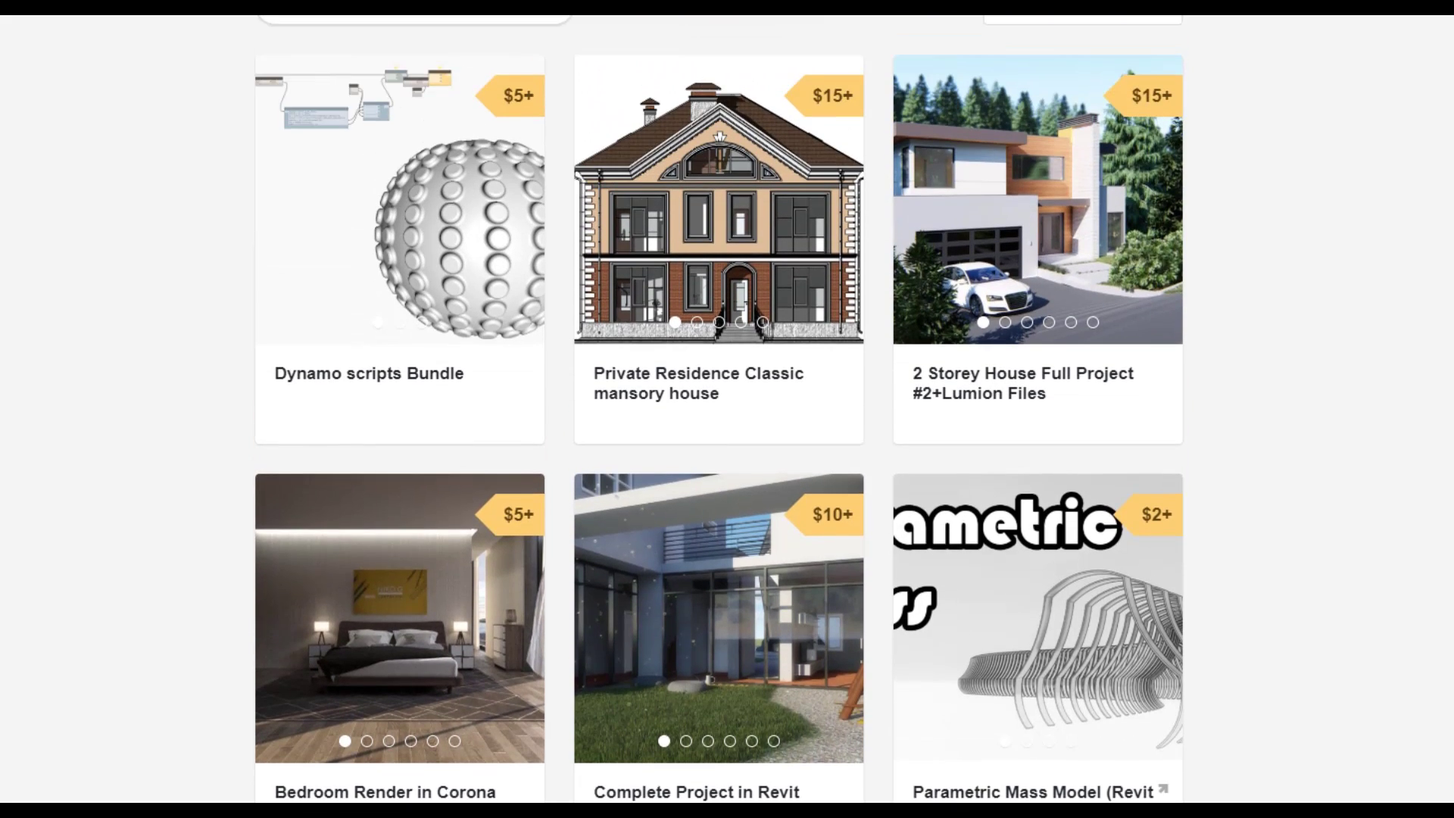
{"action": "scroll", "coordinate": [435, 756], "scroll_direction": "down", "scroll_amount": 3}
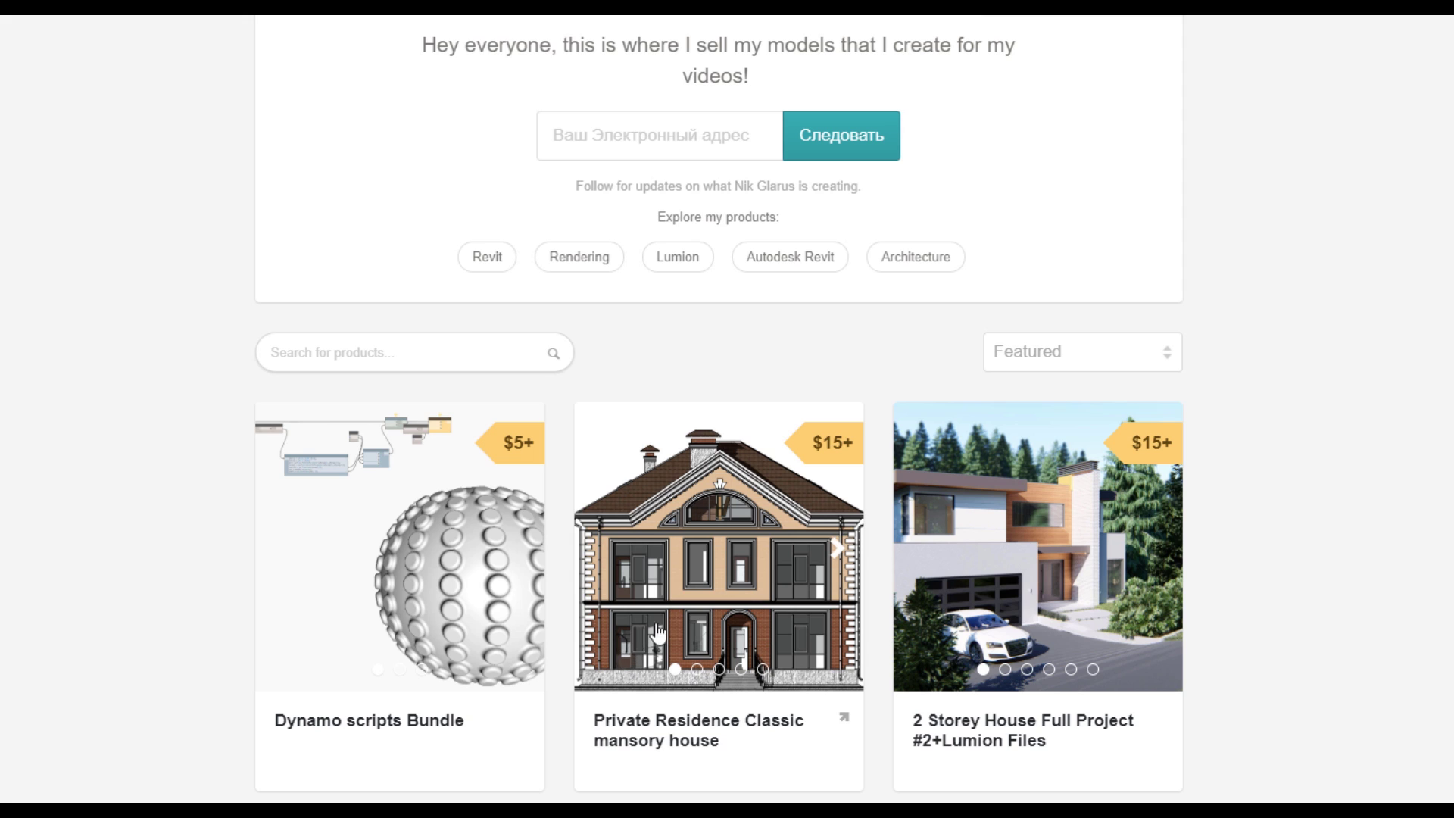
{"action": "scroll", "coordinate": [712, 617], "scroll_direction": "down", "scroll_amount": 3}
{"action": "scroll", "coordinate": [725, 575], "scroll_direction": "down", "scroll_amount": 3}
{"action": "scroll", "coordinate": [1201, 438], "scroll_direction": "up", "scroll_amount": 3}
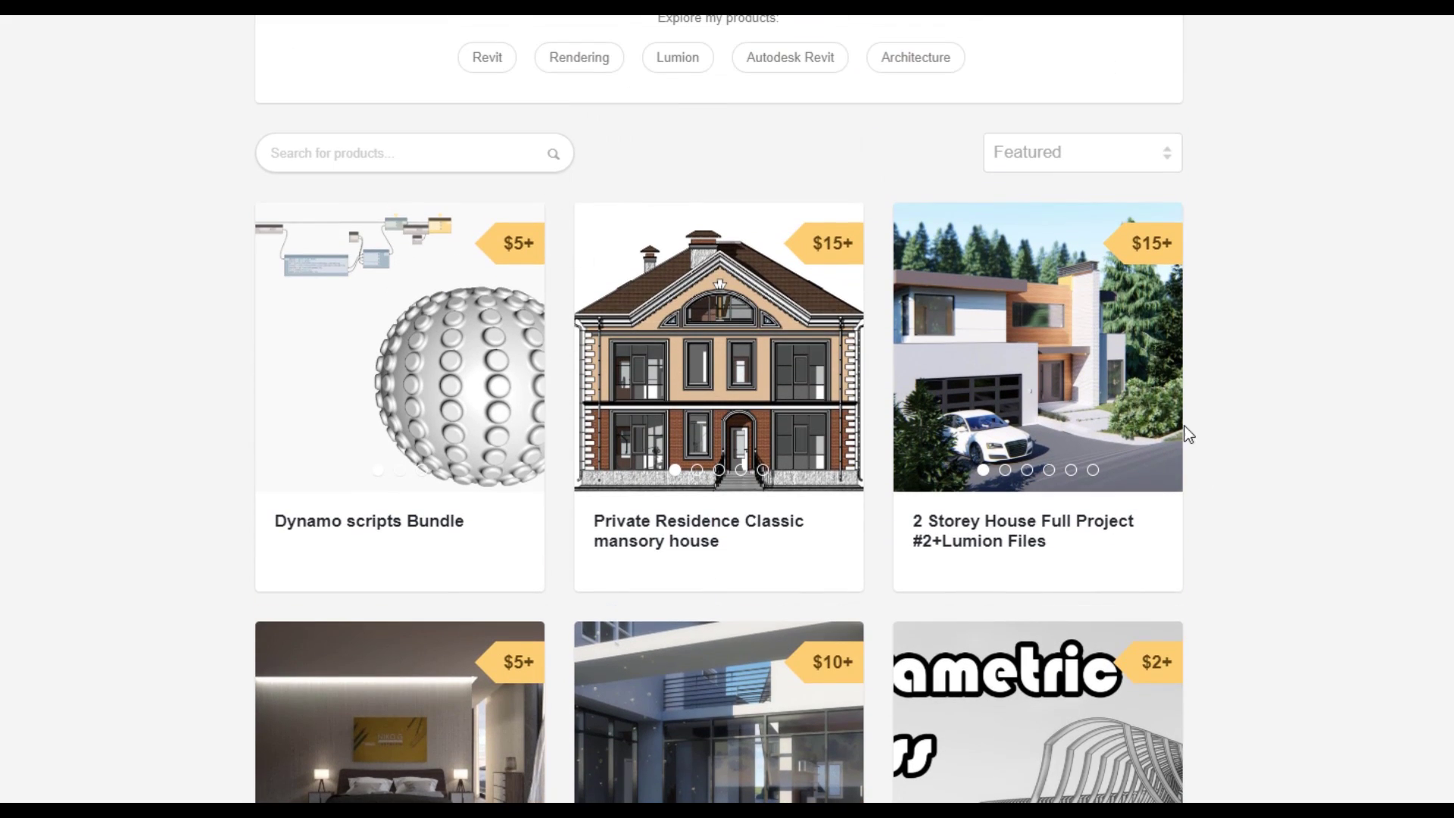
{"action": "scroll", "coordinate": [1294, 548], "scroll_direction": "up", "scroll_amount": 6}
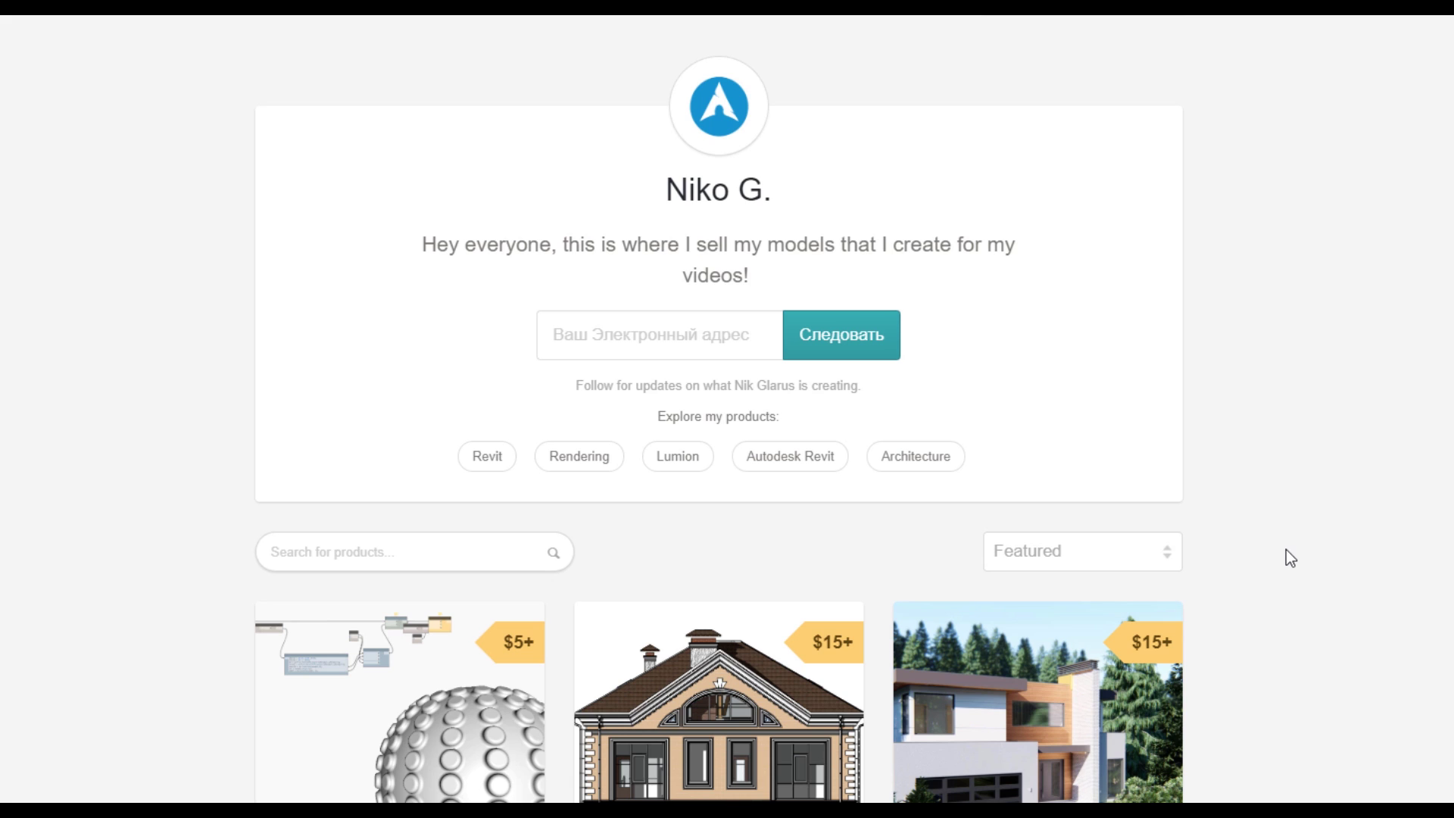
{"action": "scroll", "coordinate": [1286, 551], "scroll_direction": "down", "scroll_amount": 6}
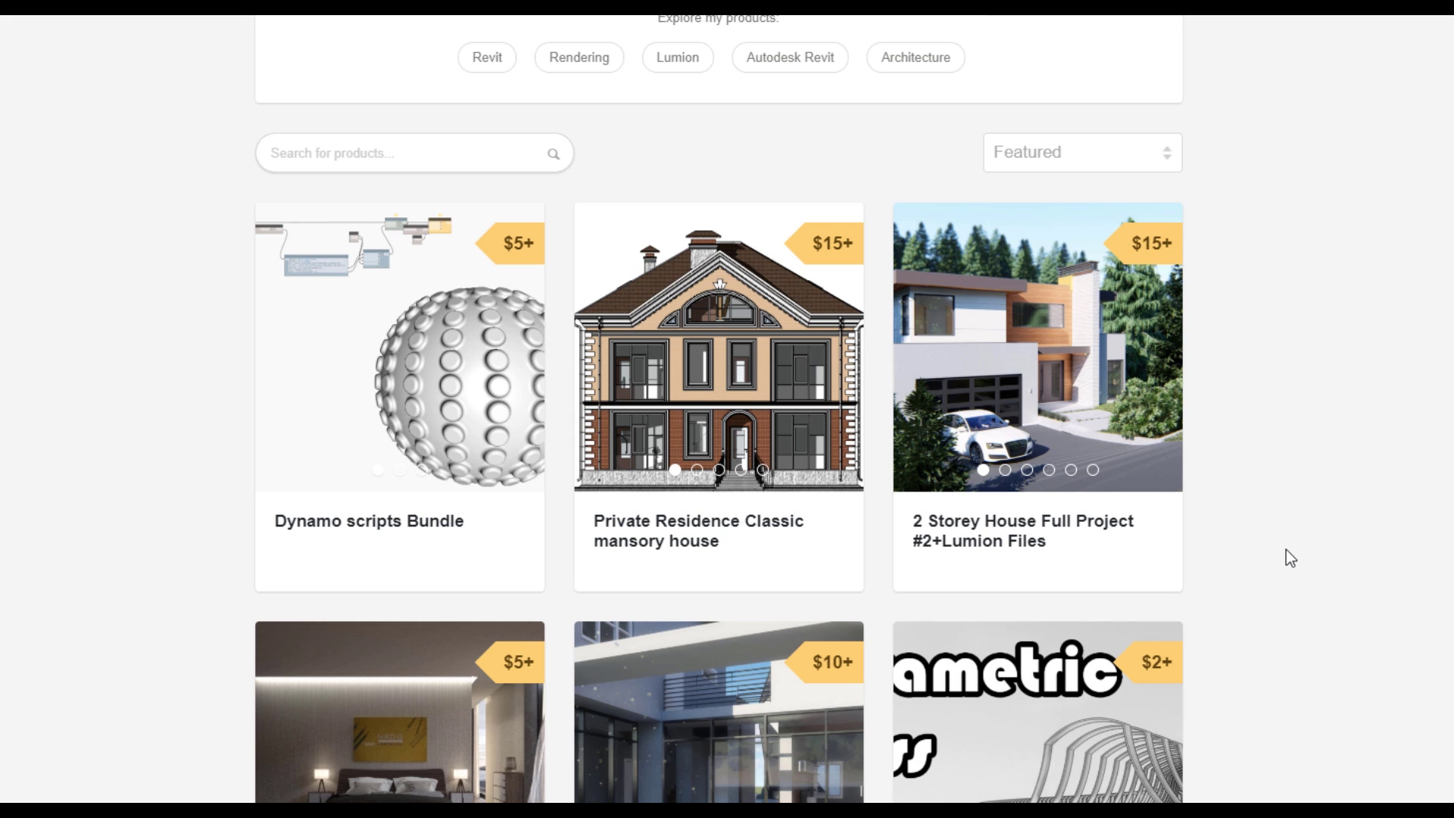
{"action": "scroll", "coordinate": [1284, 550], "scroll_direction": "down", "scroll_amount": 3}
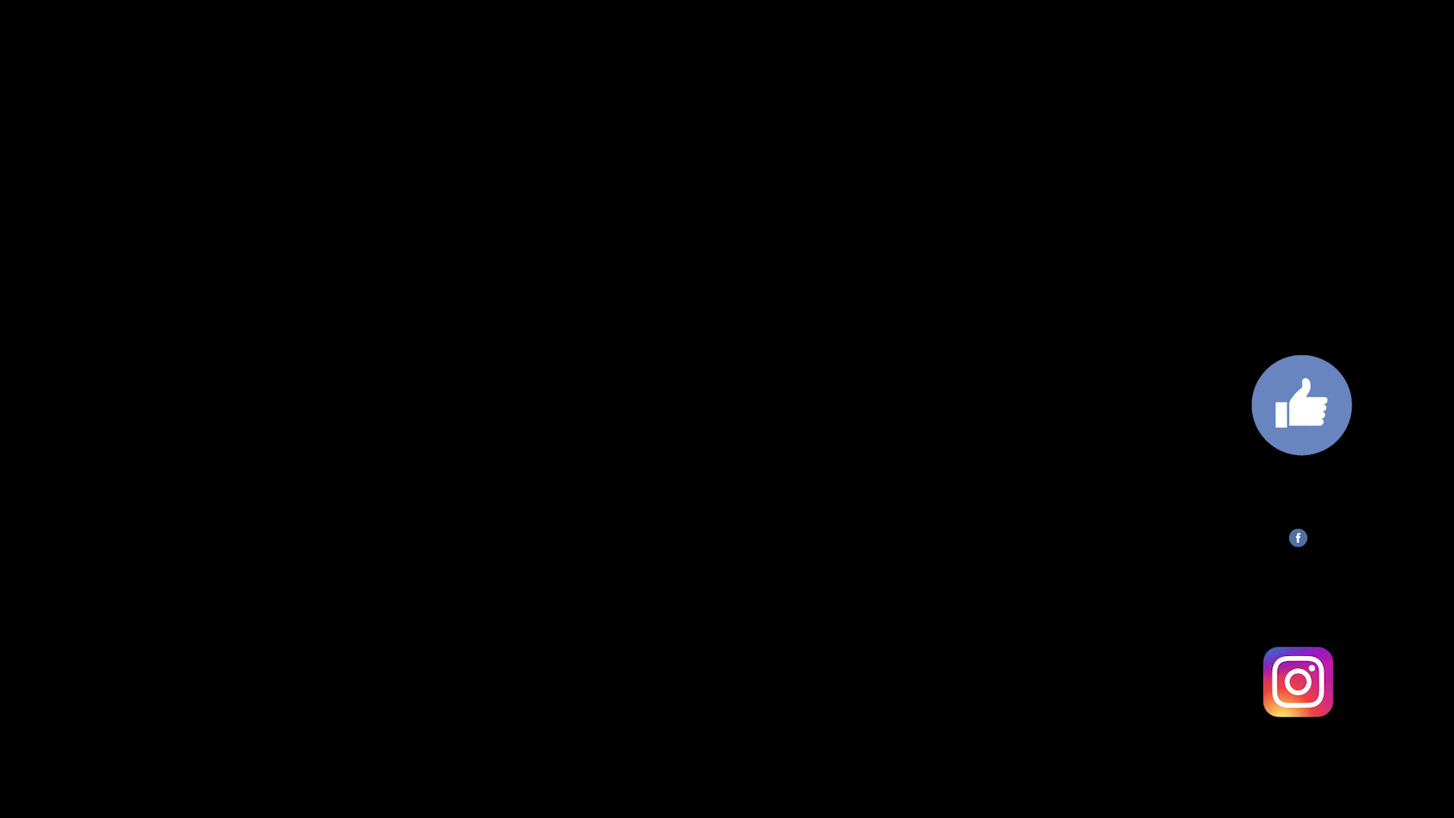